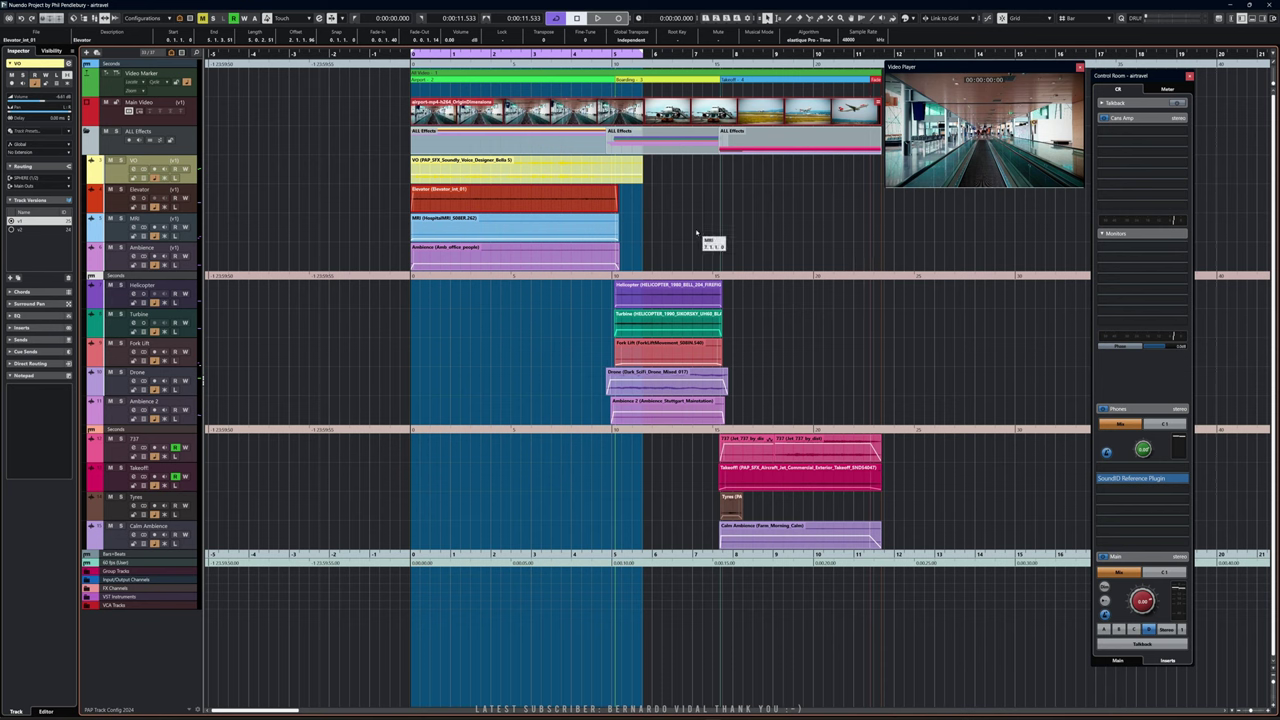
# Play the full project from the start to hear all the tracks against the airport video
pyautogui.press('space')
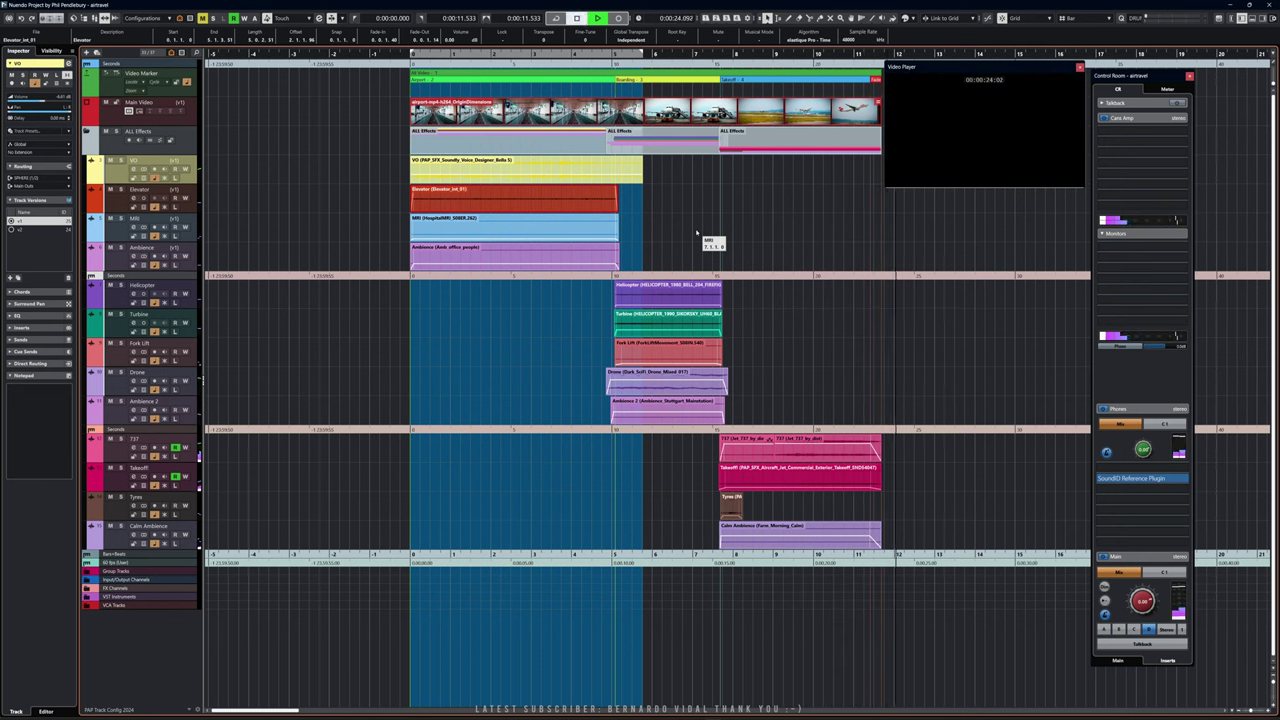
pyautogui.press('space')
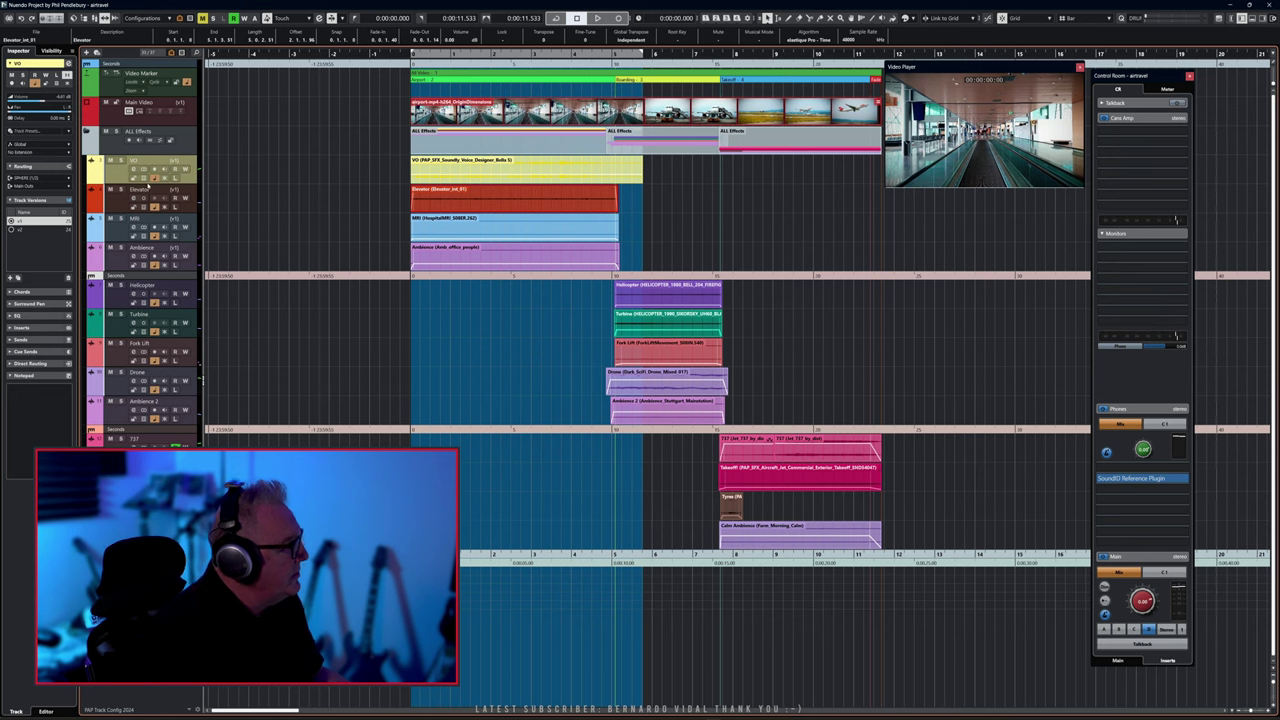
# Select the voice event on the VO track, solo that track and play part of it on its own
pyautogui.click(474, 172)
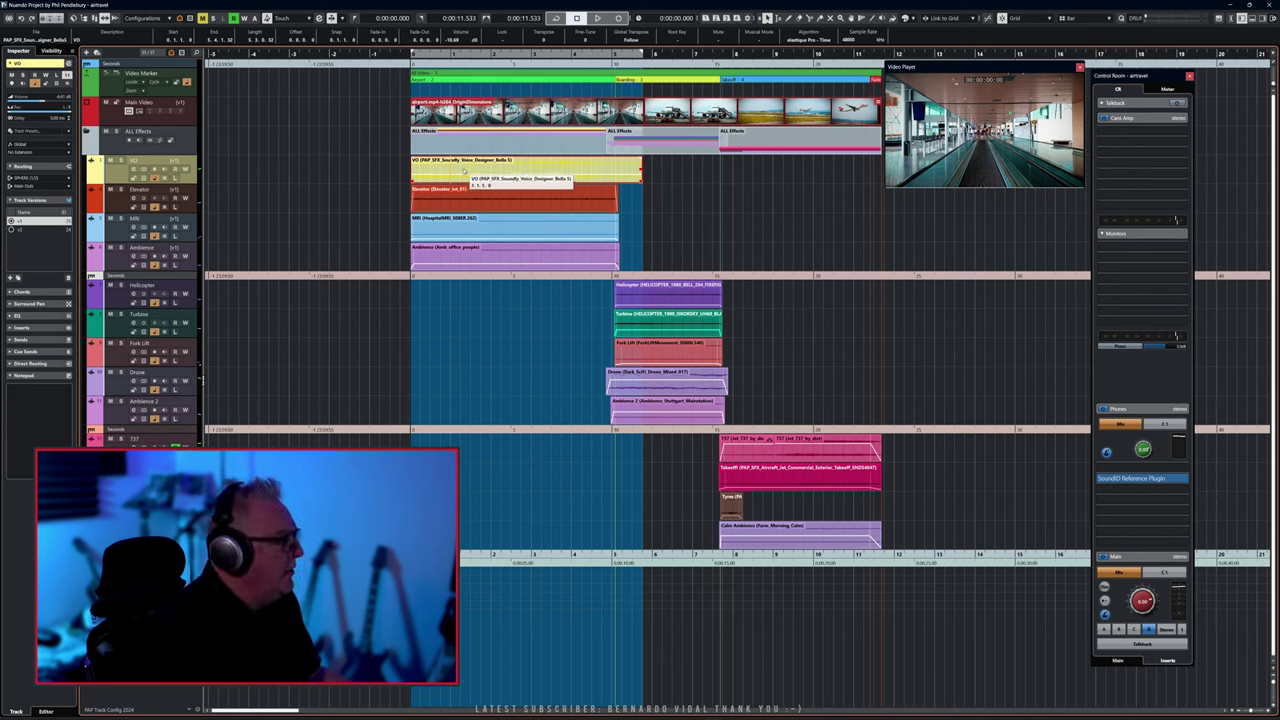
pyautogui.click(476, 200)
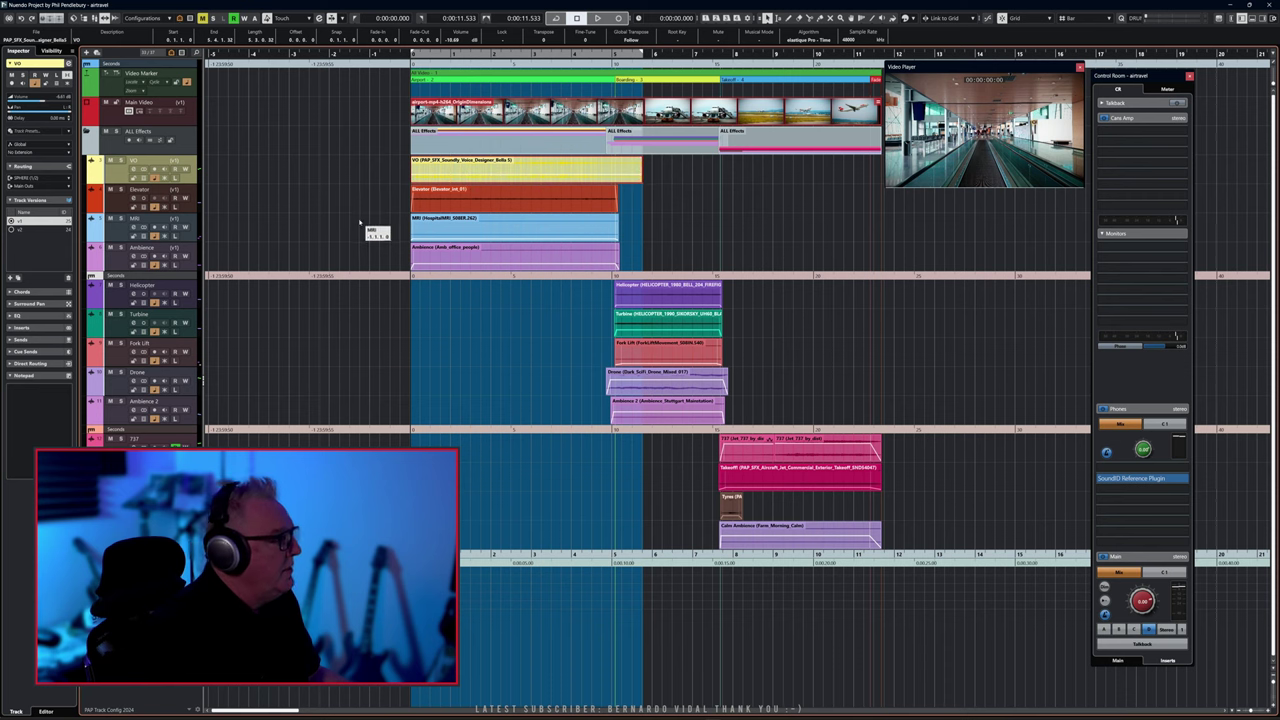
pyautogui.click(477, 199)
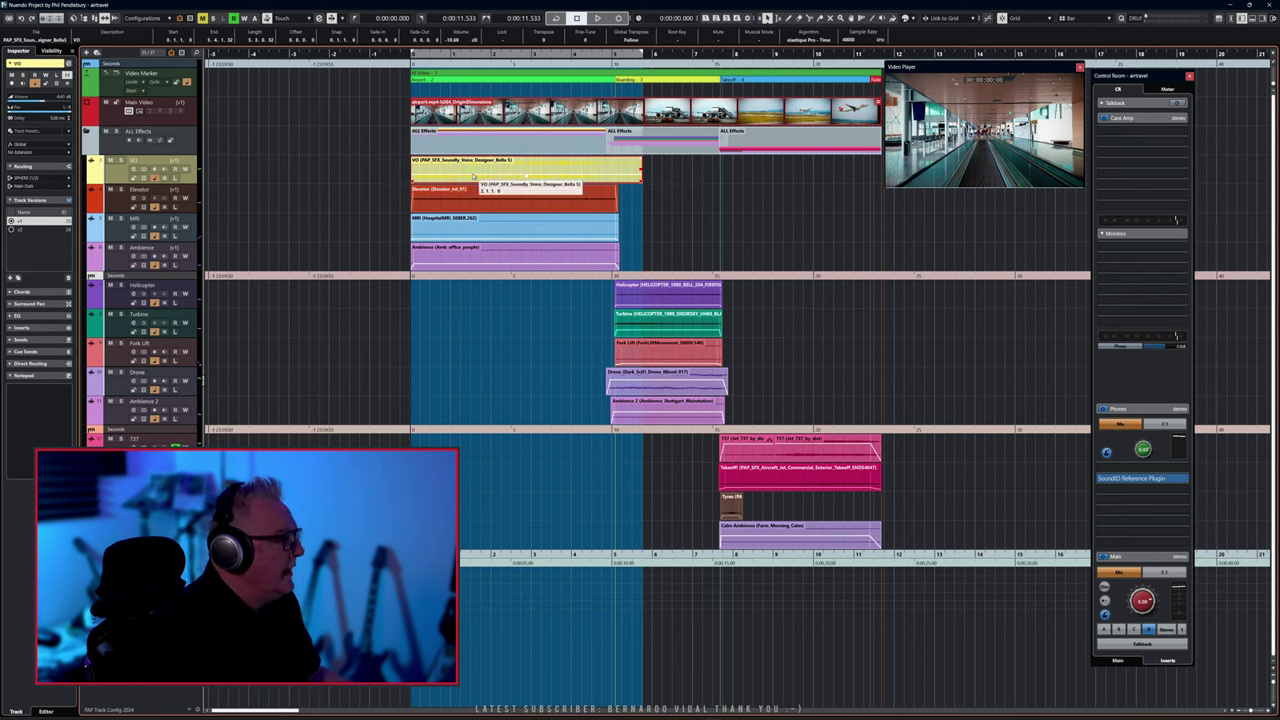
pyautogui.click(480, 198)
pyautogui.click(480, 176)
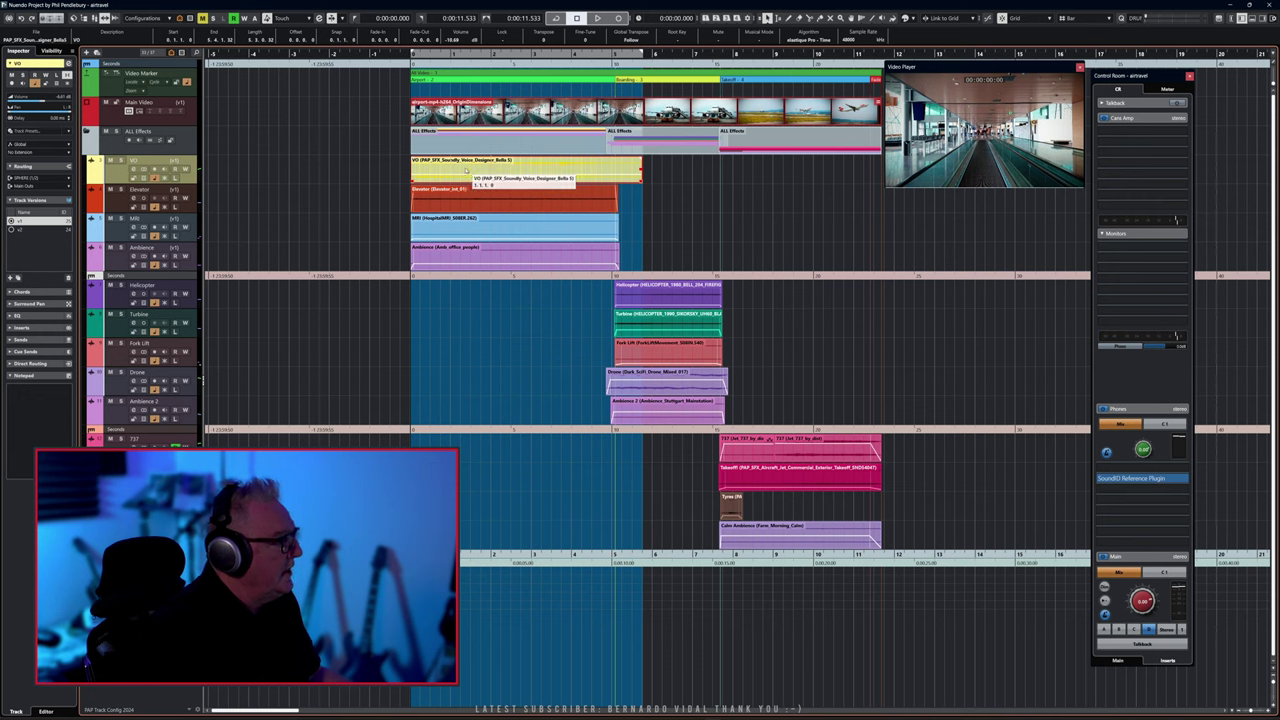
pyautogui.click(121, 161)
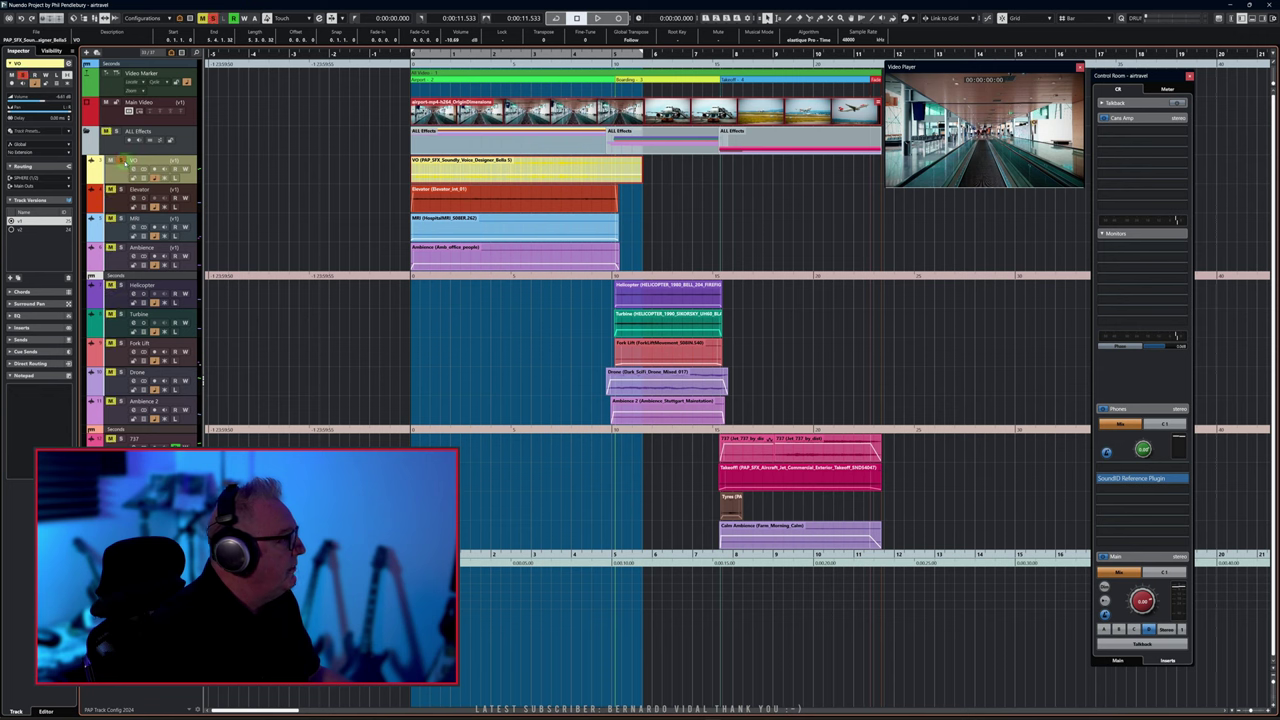
pyautogui.press('space')
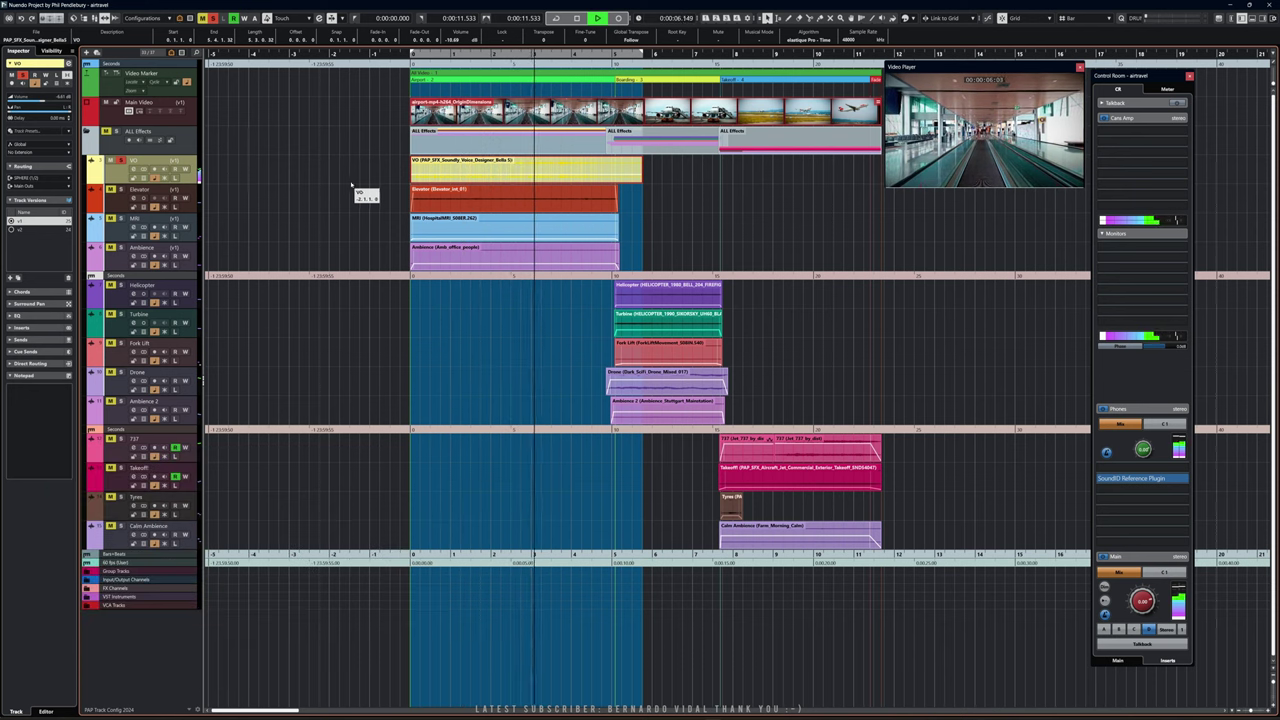
pyautogui.press('space')
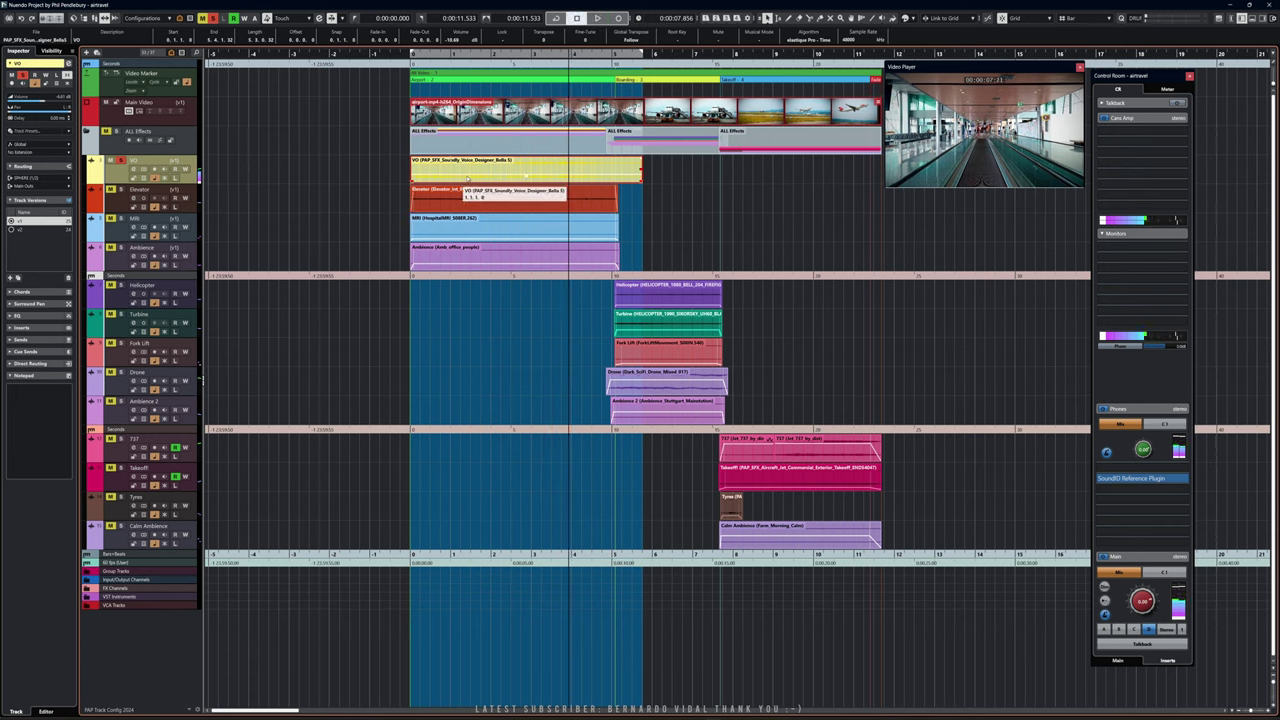
# Review the audio extensions available for the selected VO event without applying one
pyautogui.click(485, 177)
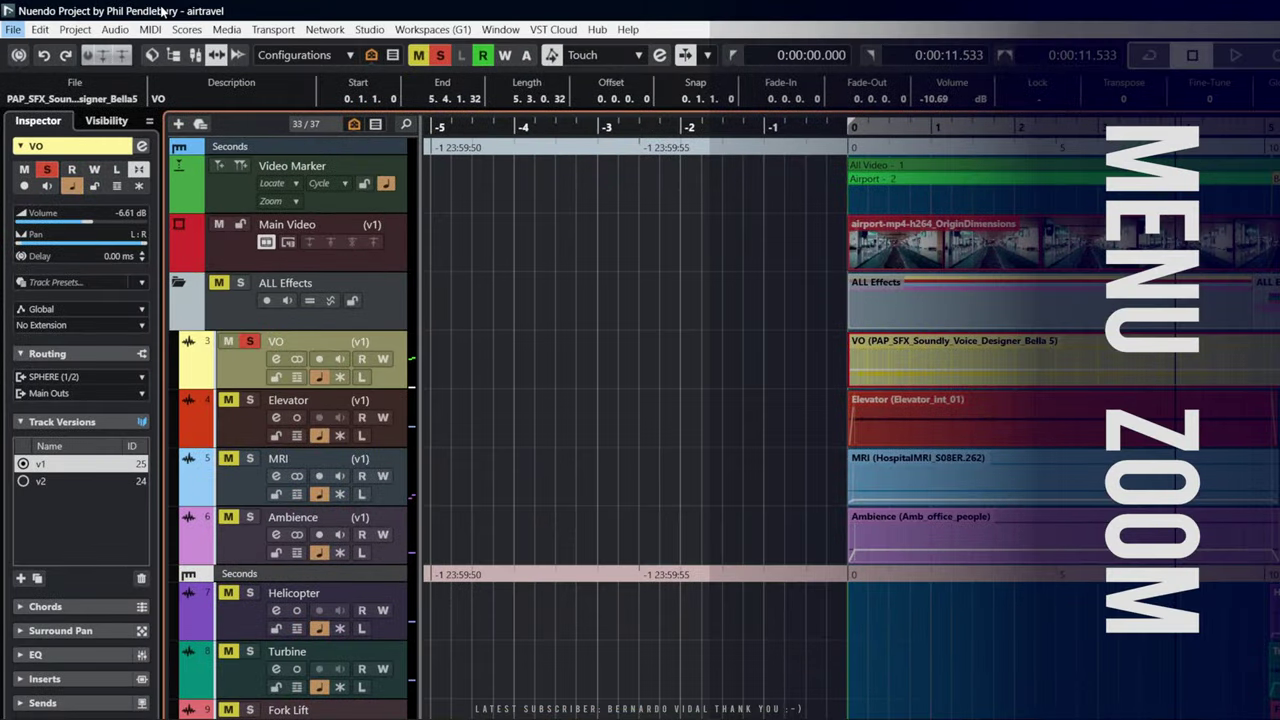
pyautogui.click(115, 29)
pyautogui.moveTo(239, 588)
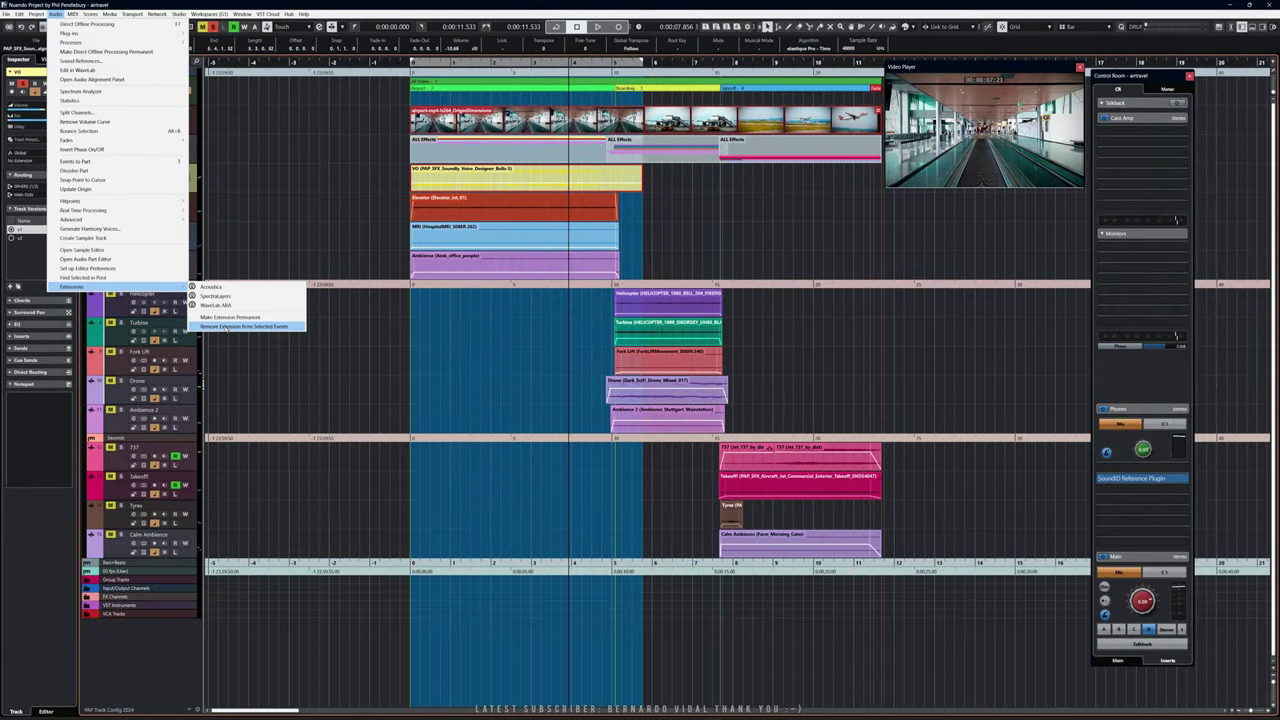
pyautogui.click(324, 242)
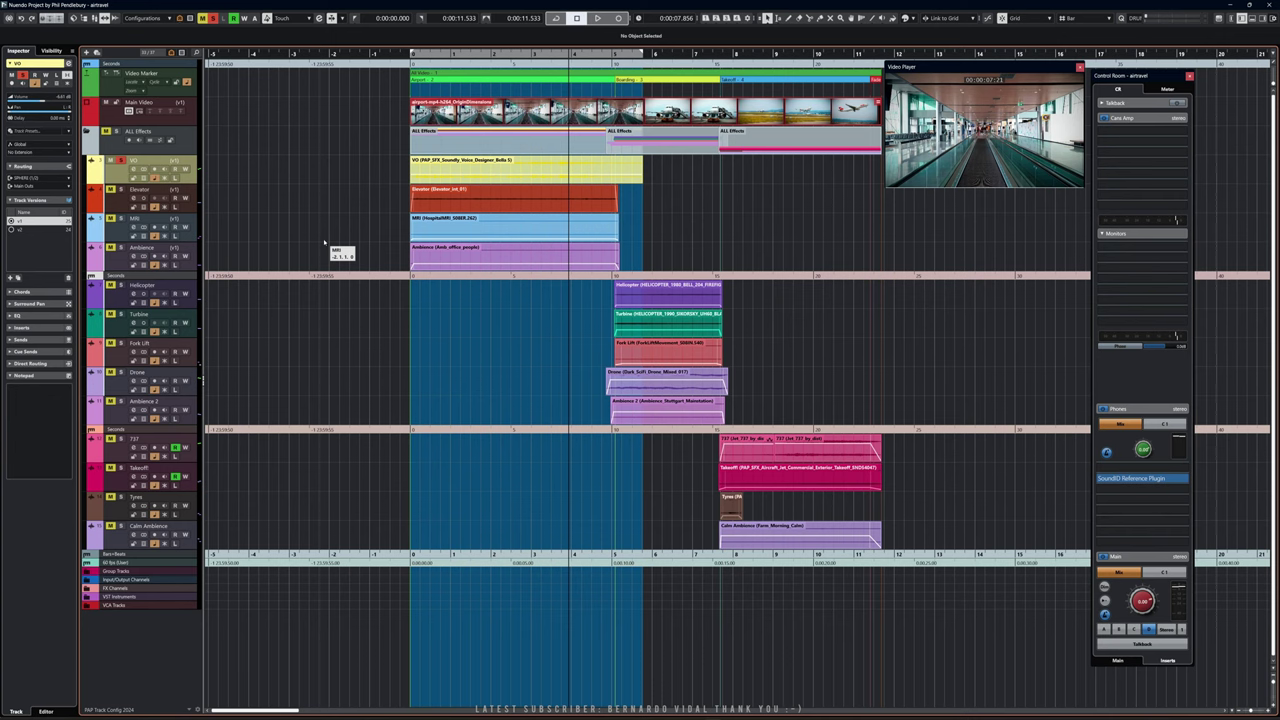
# Apply the WaveLab ARA extension to the VO event
pyautogui.click(480, 170)
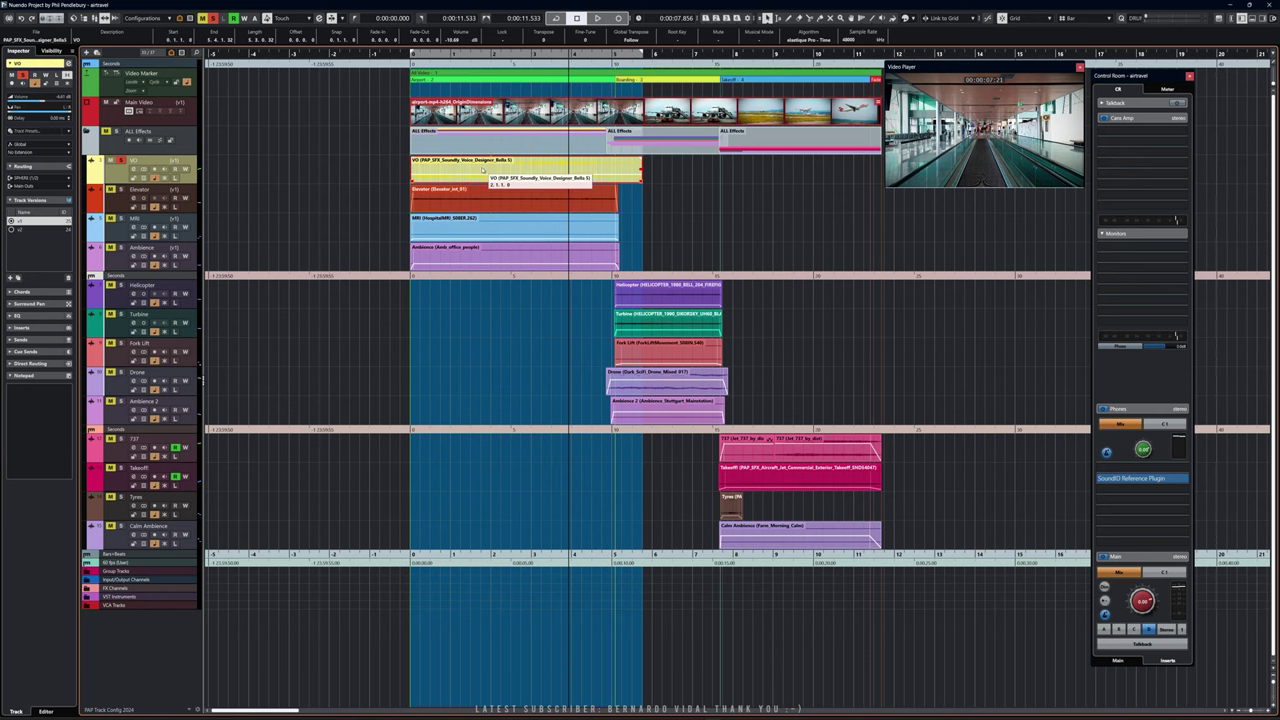
pyautogui.click(40, 12)
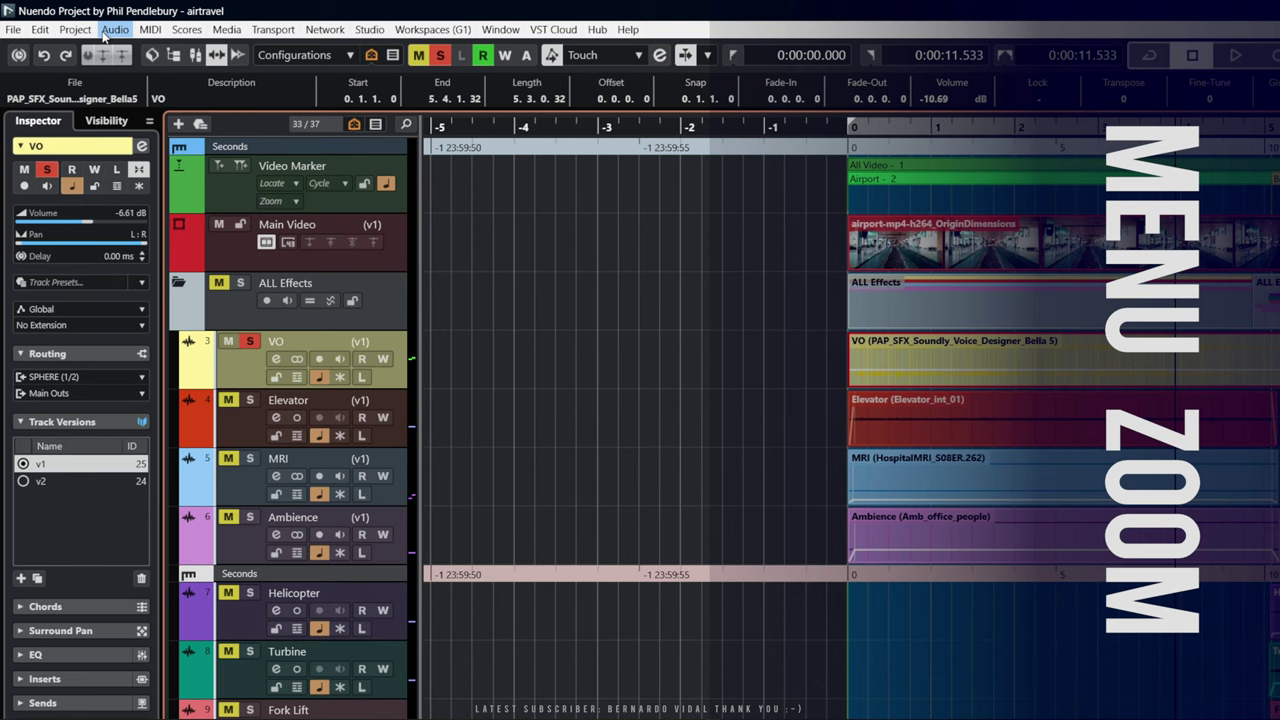
pyautogui.click(106, 33)
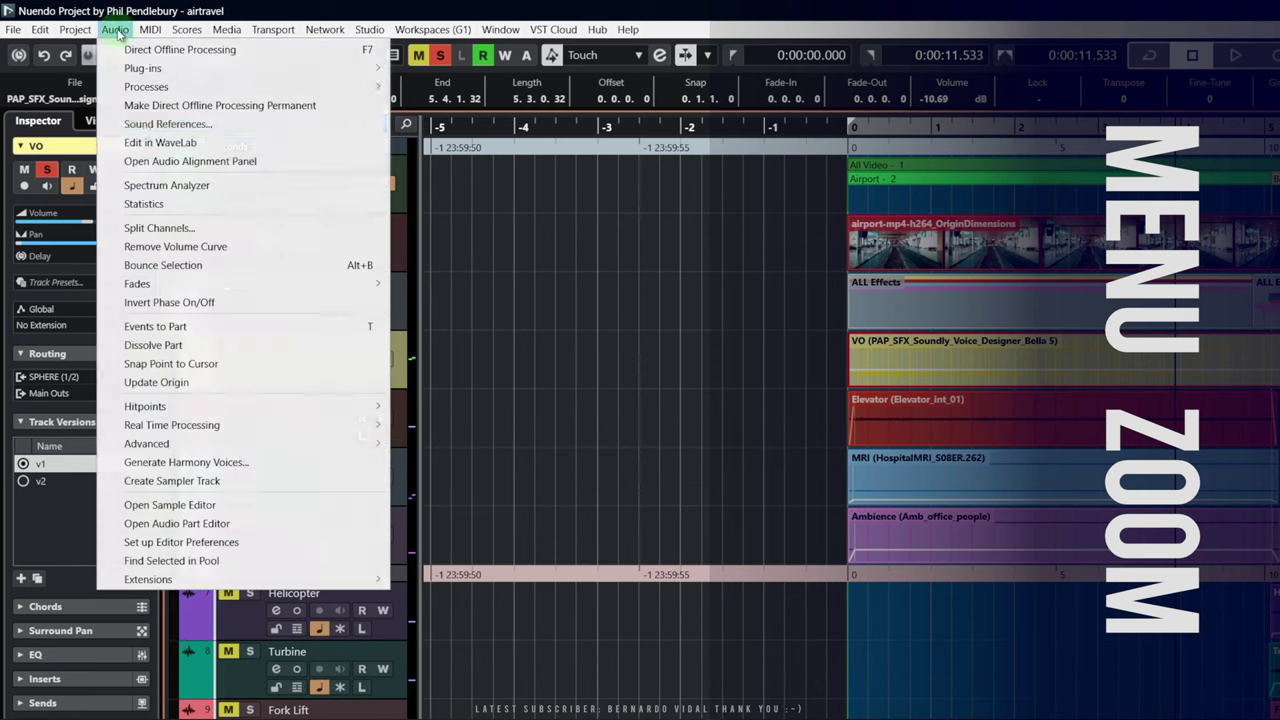
pyautogui.moveTo(286, 580)
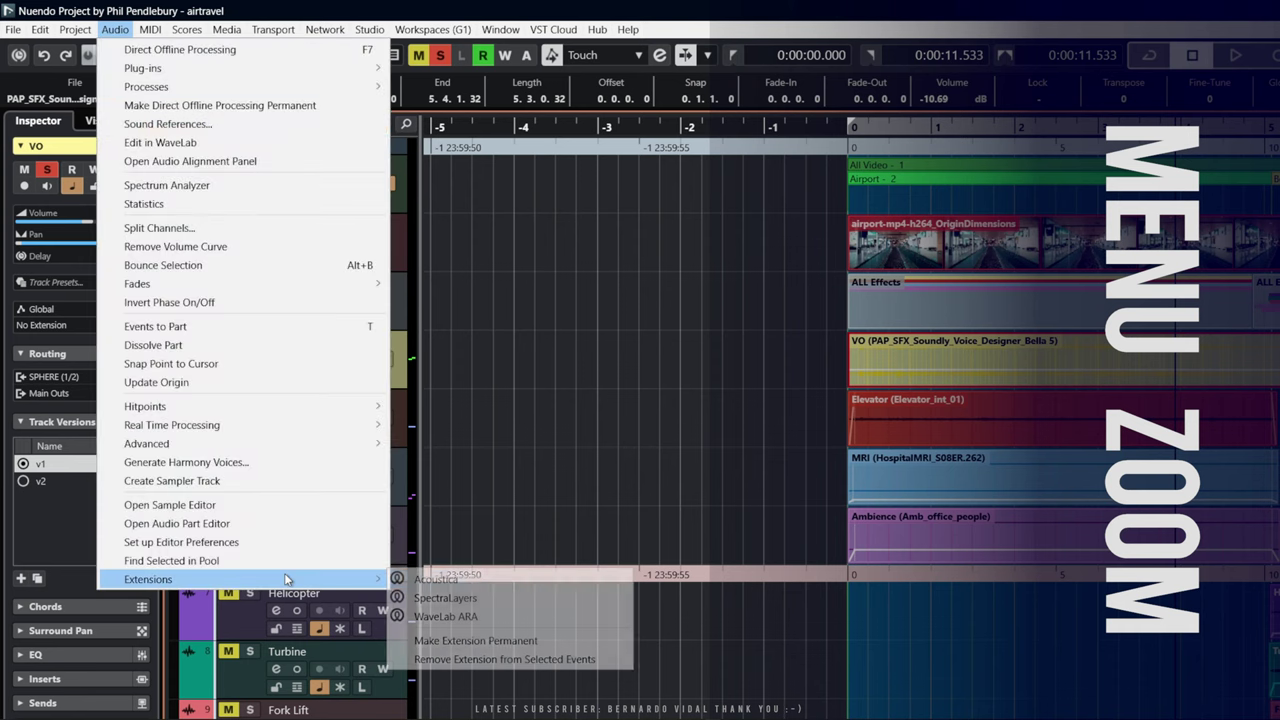
pyautogui.click(564, 615)
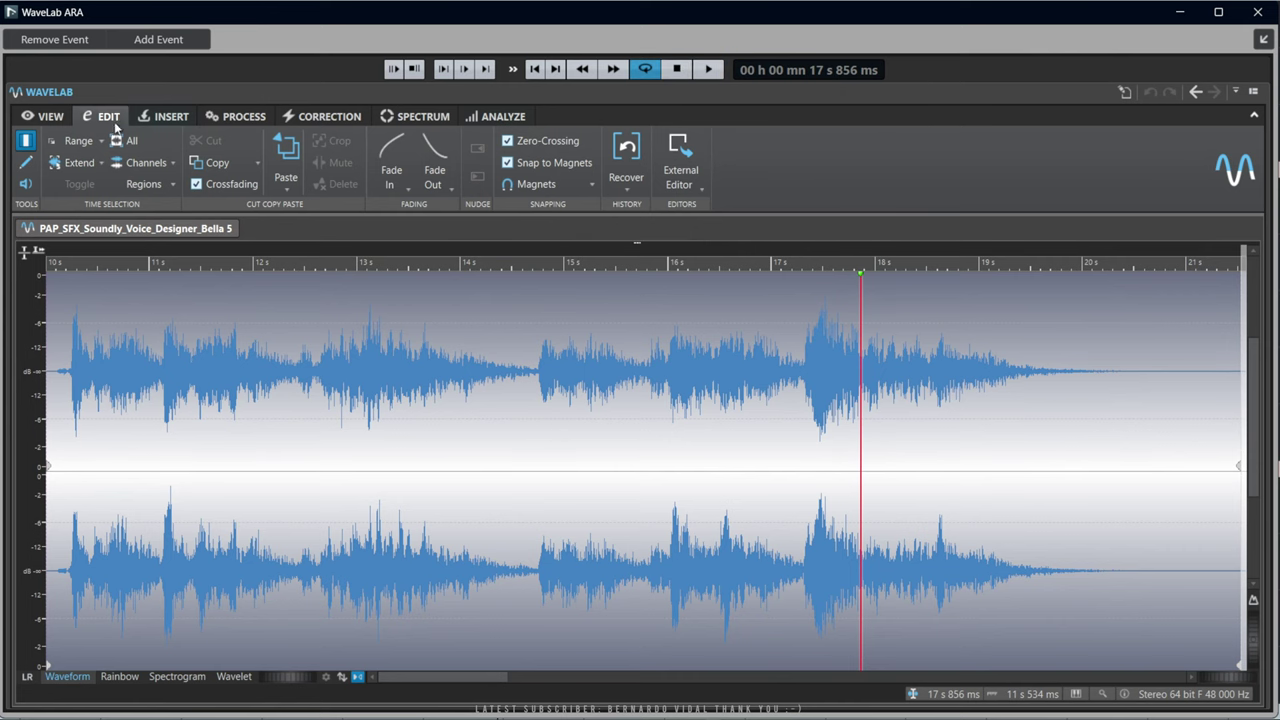
# Examine the View, Edit, Insert, Process, Correction, Spectrum and Analyze tools of the WaveLab ARA editor, and close the editor
pyautogui.click(46, 117)
pyautogui.click(147, 118)
pyautogui.click(233, 118)
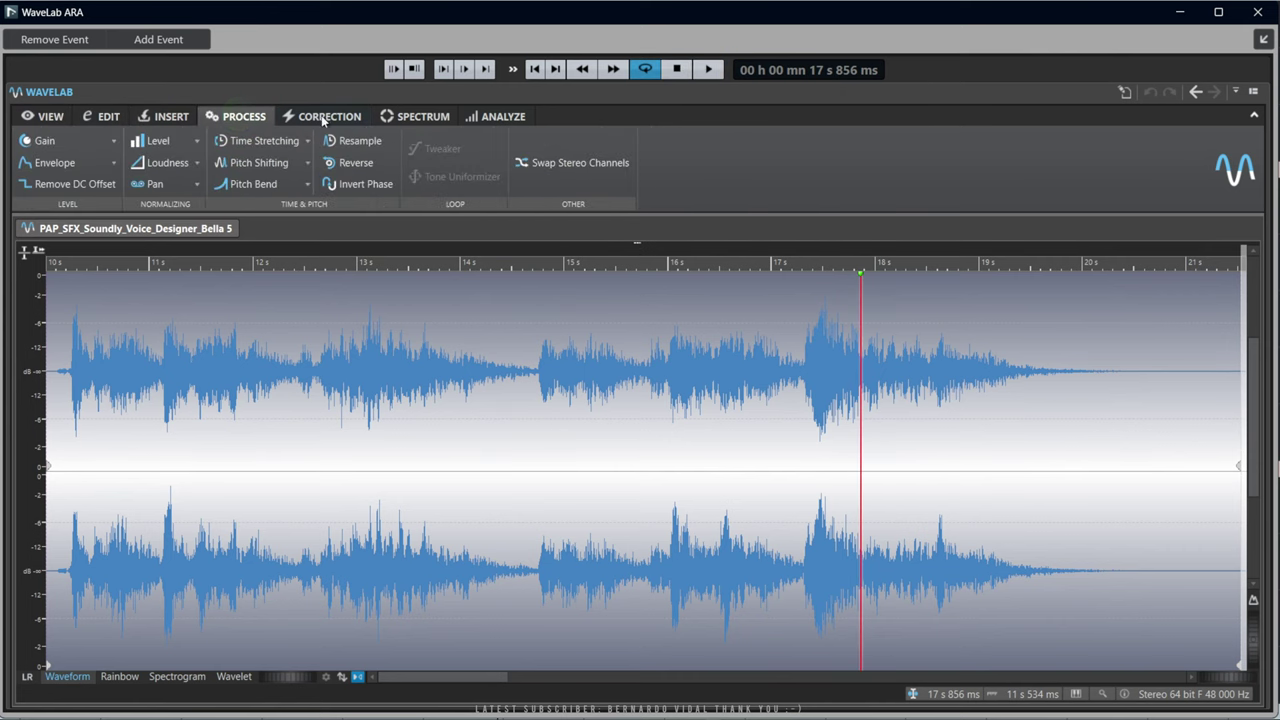
pyautogui.click(325, 118)
pyautogui.click(412, 117)
pyautogui.click(488, 117)
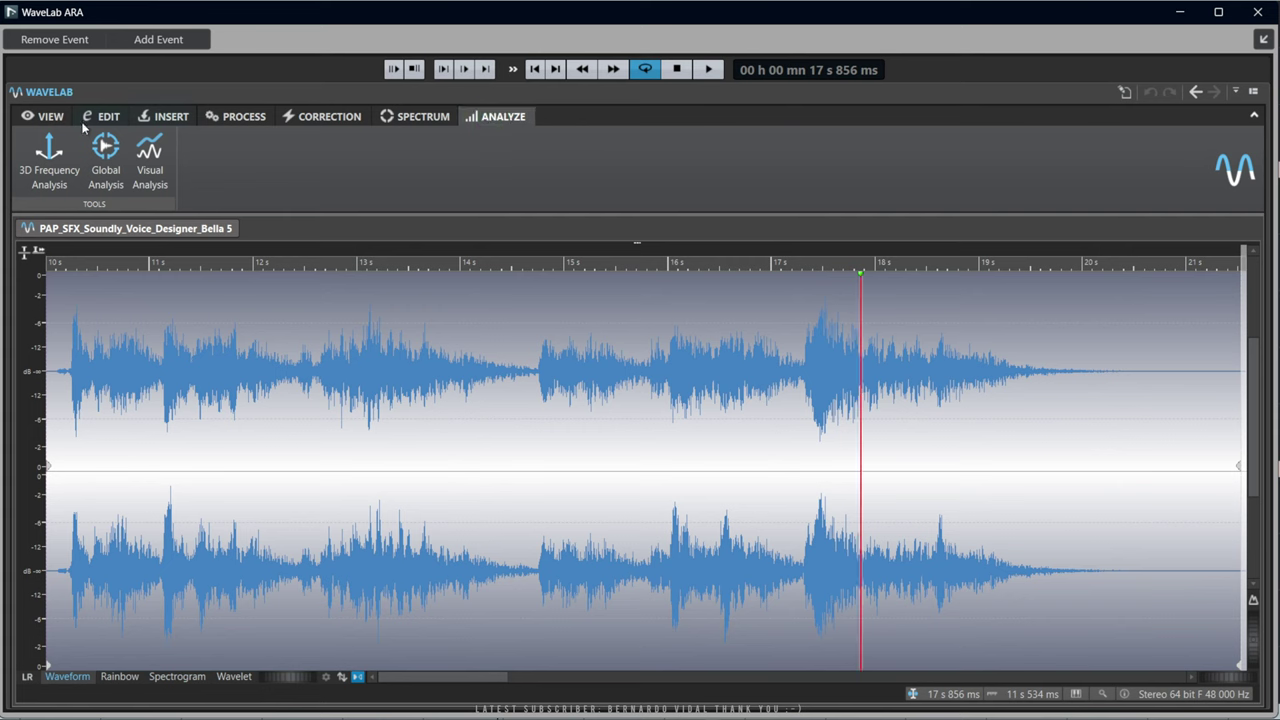
pyautogui.click(34, 118)
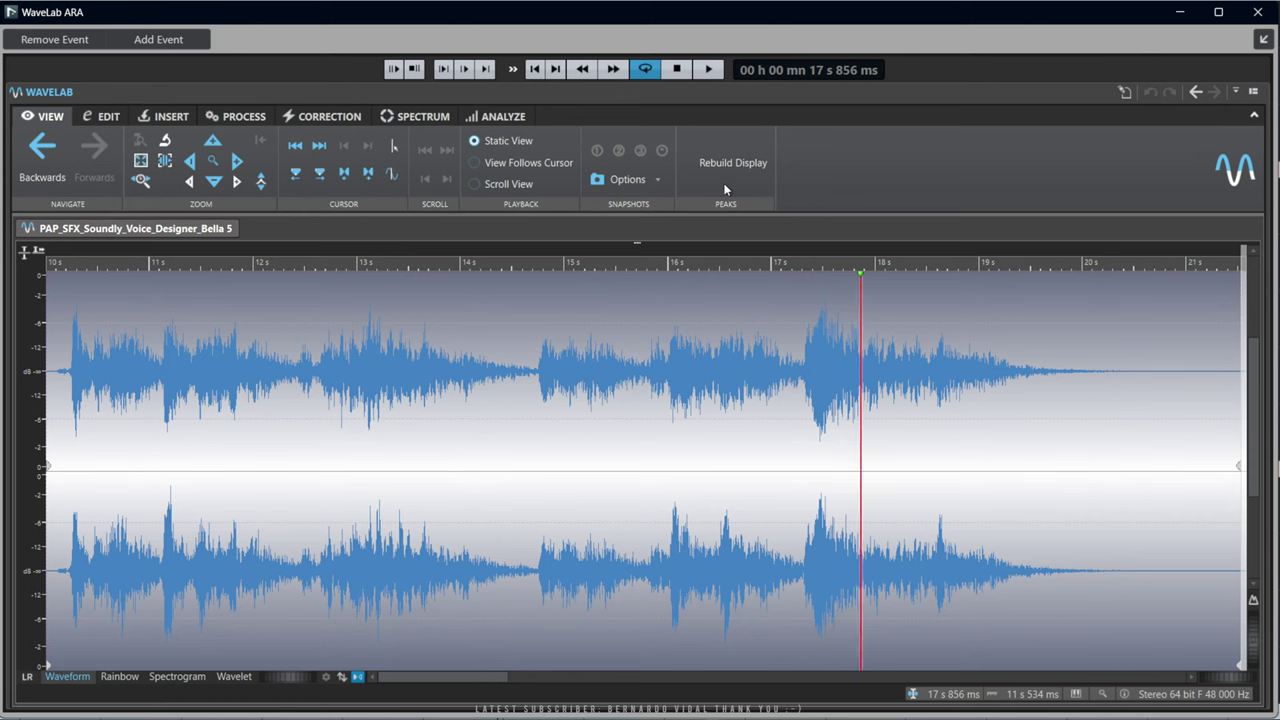
pyautogui.click(100, 116)
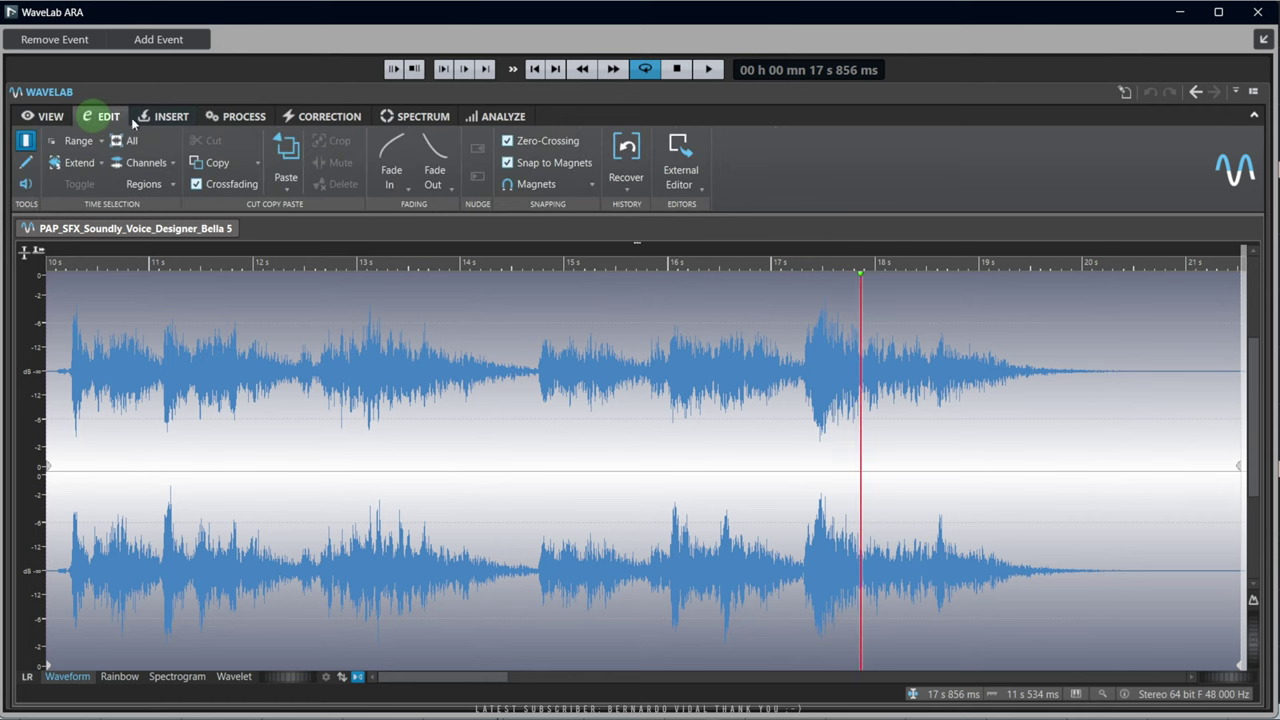
pyautogui.click(168, 116)
pyautogui.click(45, 116)
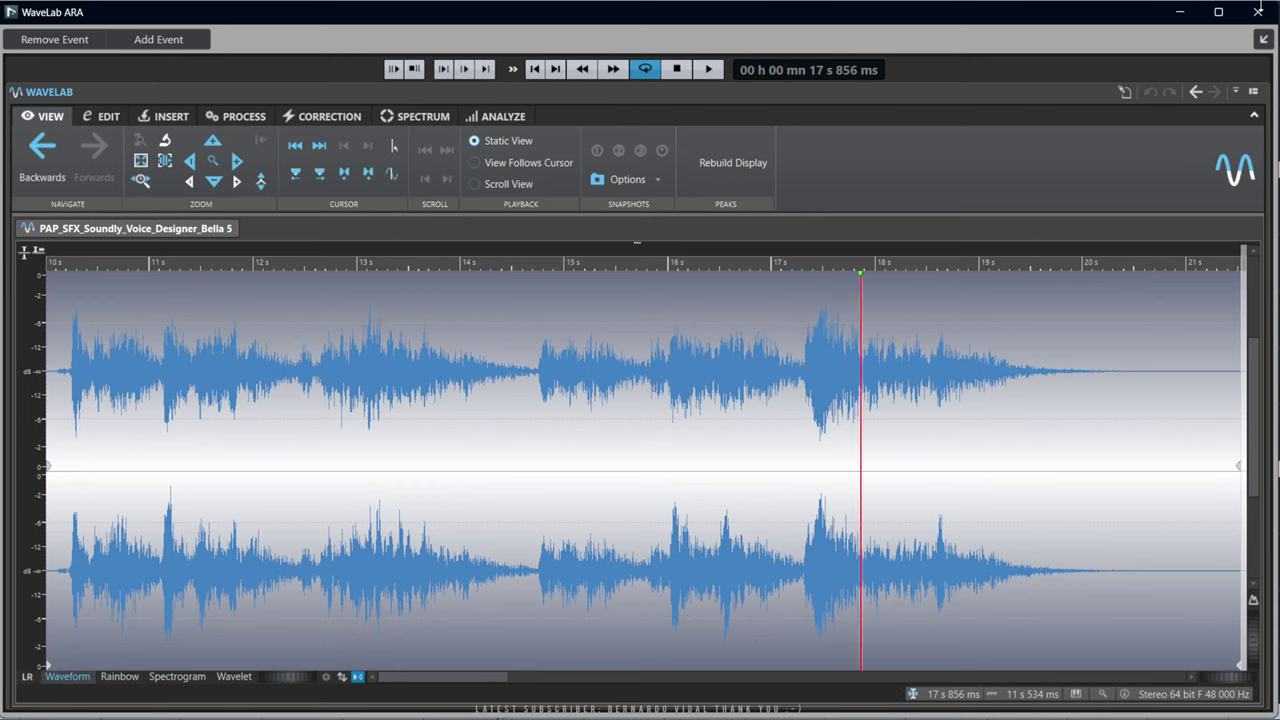
pyautogui.click(1258, 11)
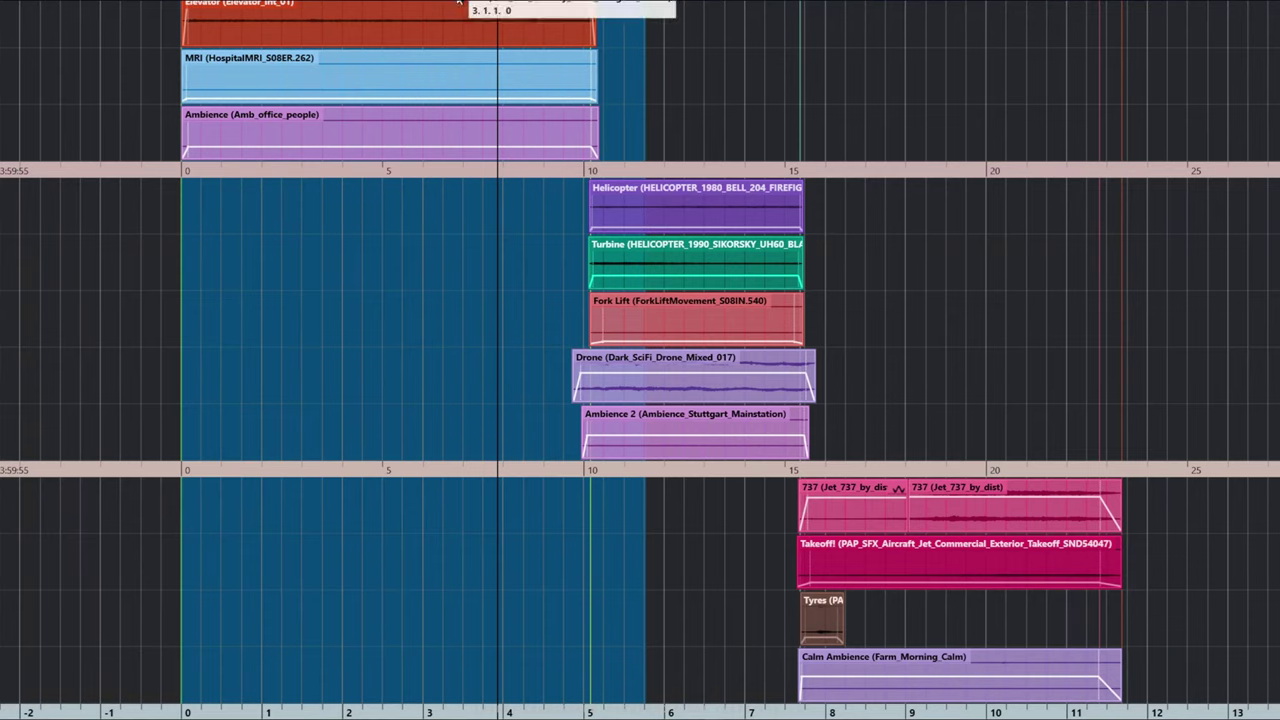
# View the Elevator event in the standard Sample Editor, look over its inspector sections, and close the editor
pyautogui.doubleClick(437, 26)
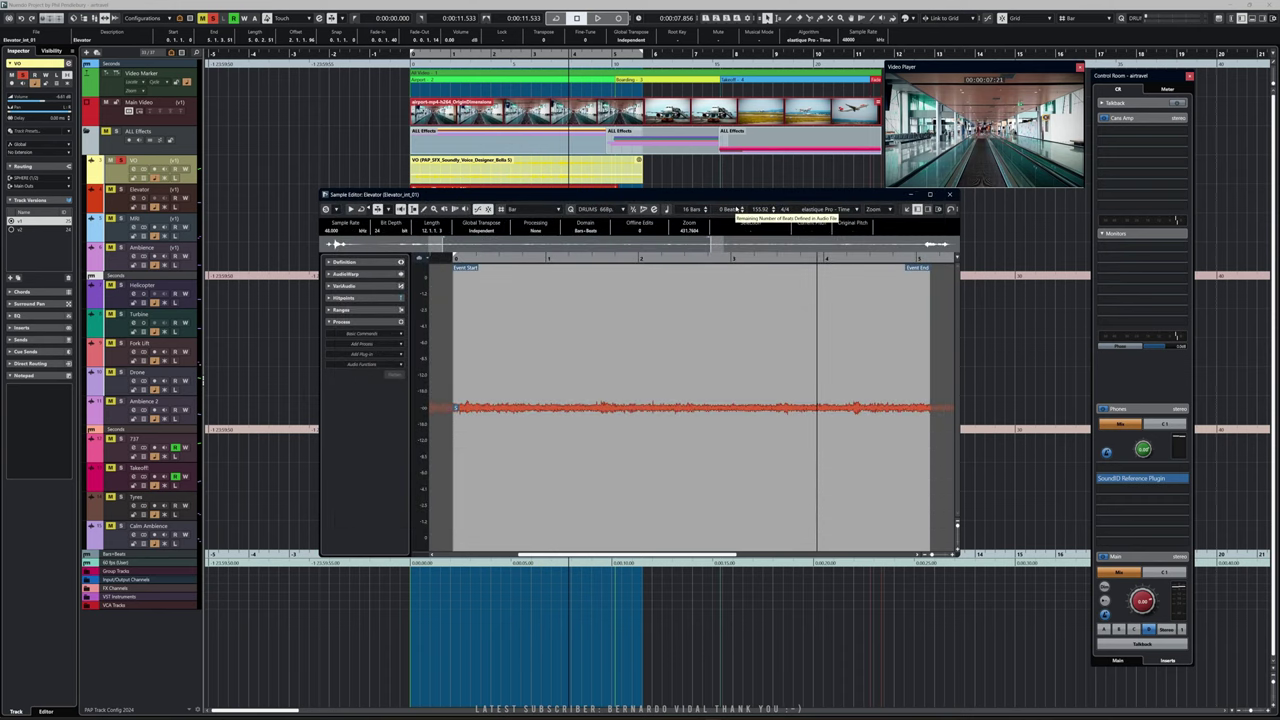
pyautogui.click(949, 194)
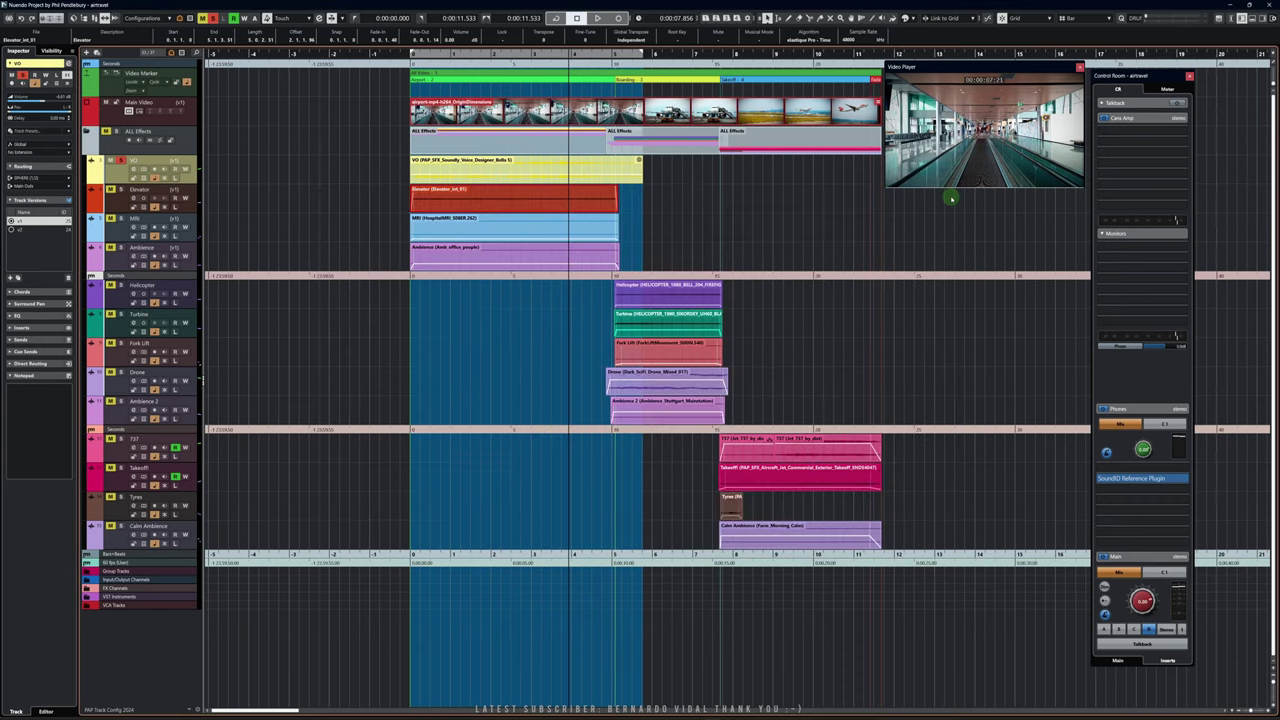
pyautogui.doubleClick(505, 198)
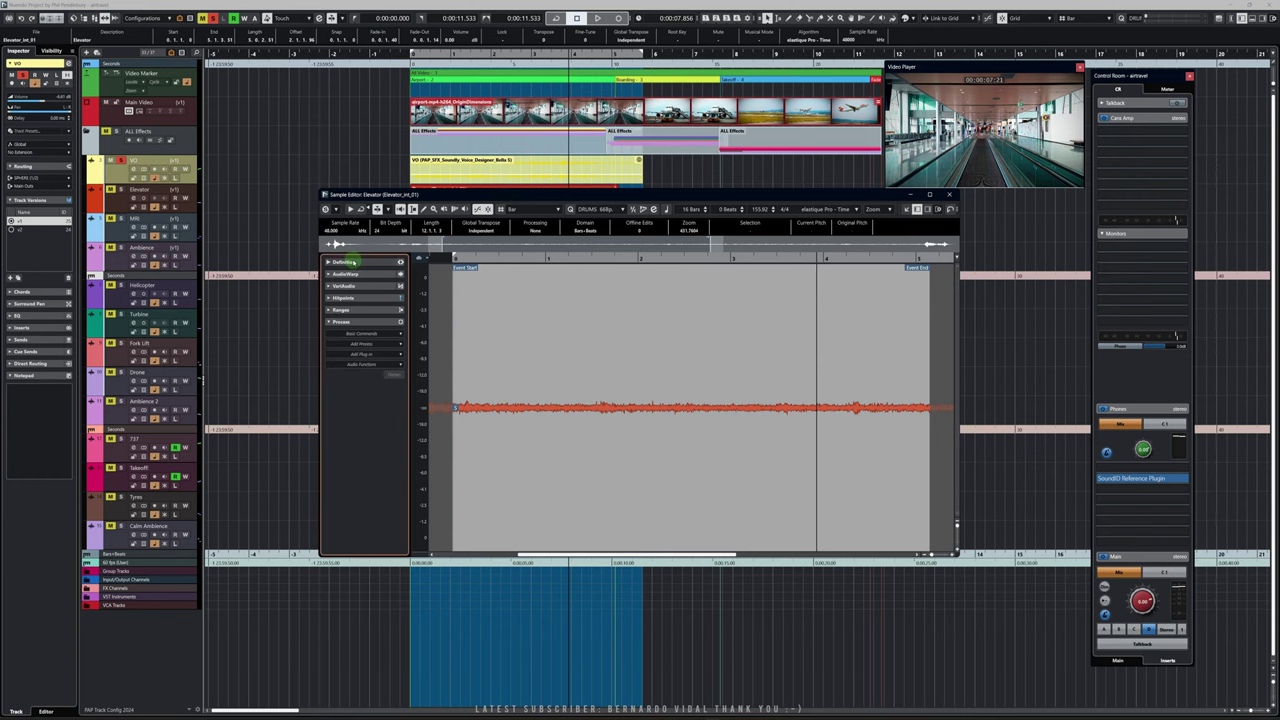
pyautogui.click(356, 262)
pyautogui.click(356, 262)
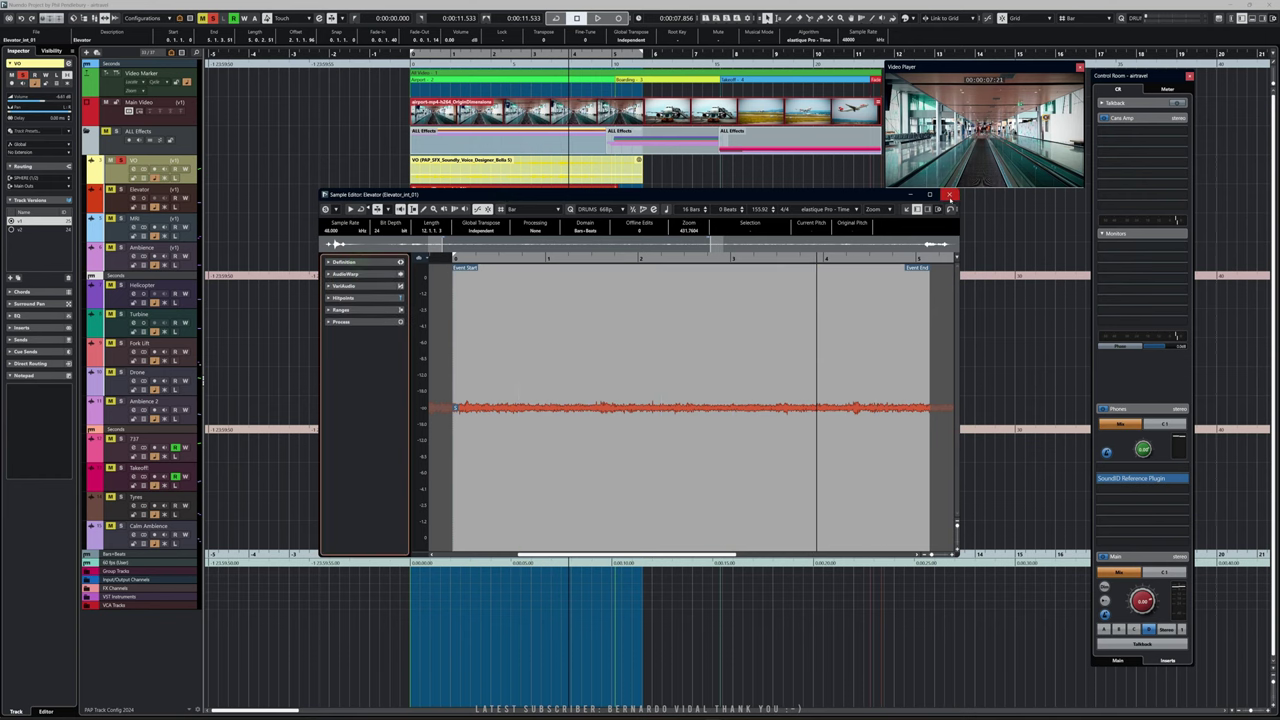
pyautogui.click(949, 194)
# Reopen the VO event in its WaveLab ARA editor to view the waveform, and close the editor
pyautogui.click(521, 177)
pyautogui.moveTo(521, 177)
pyautogui.mouseDown()
pyautogui.moveTo(512, 190)
pyautogui.moveTo(506, 174)
pyautogui.mouseUp()
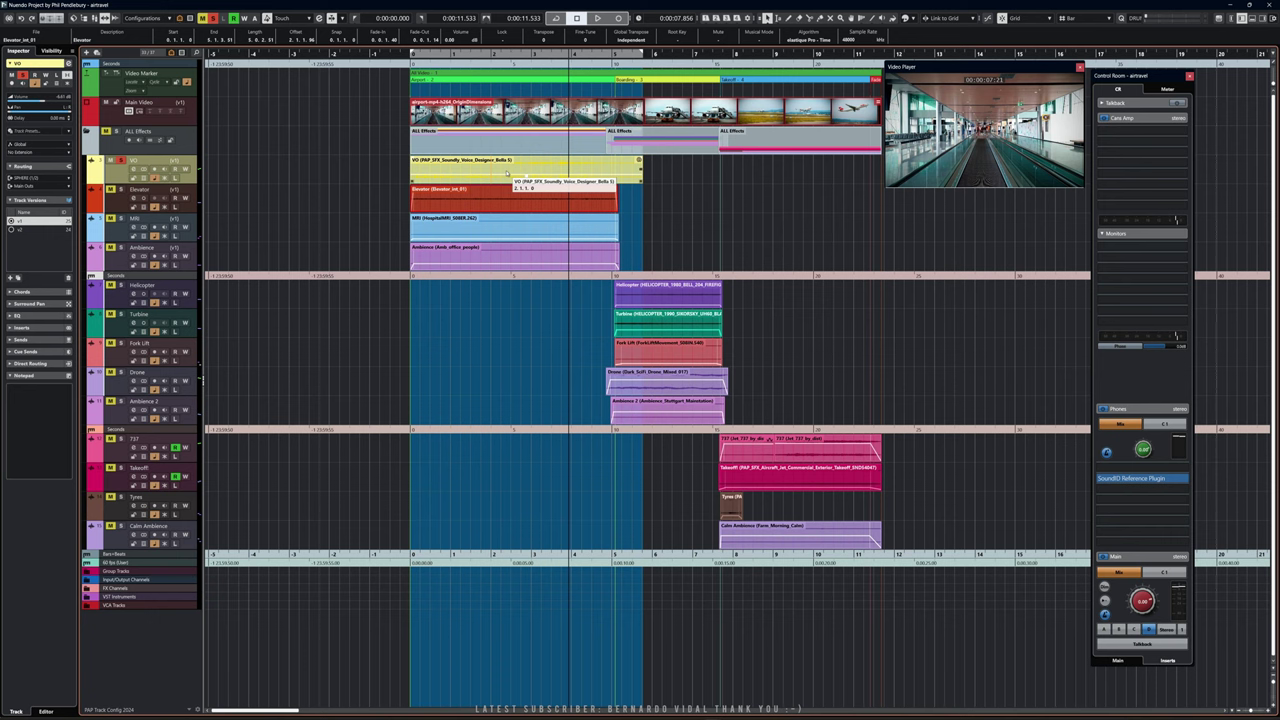
pyautogui.moveTo(506, 174); pyautogui.dragTo(506, 174)
pyautogui.doubleClick(506, 174)
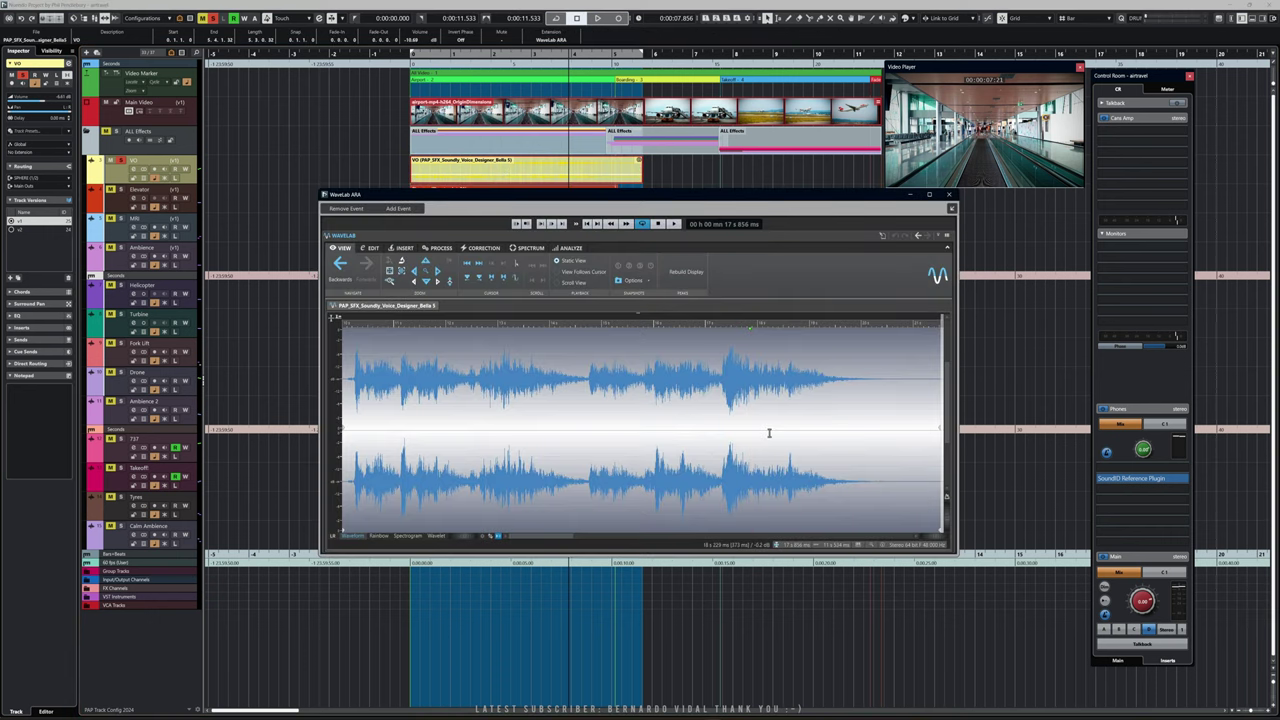
pyautogui.click(951, 195)
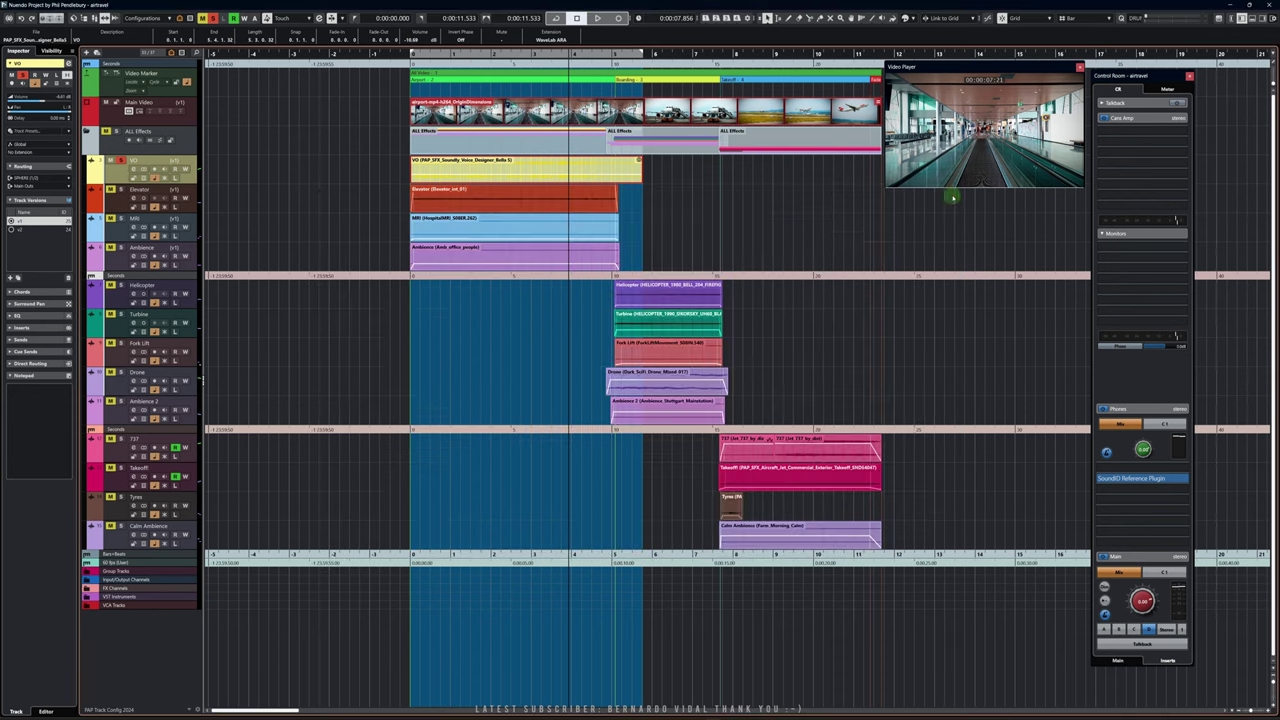
# Review the options for making the VO event's extension permanent or removing it, without choosing either
pyautogui.click(470, 174)
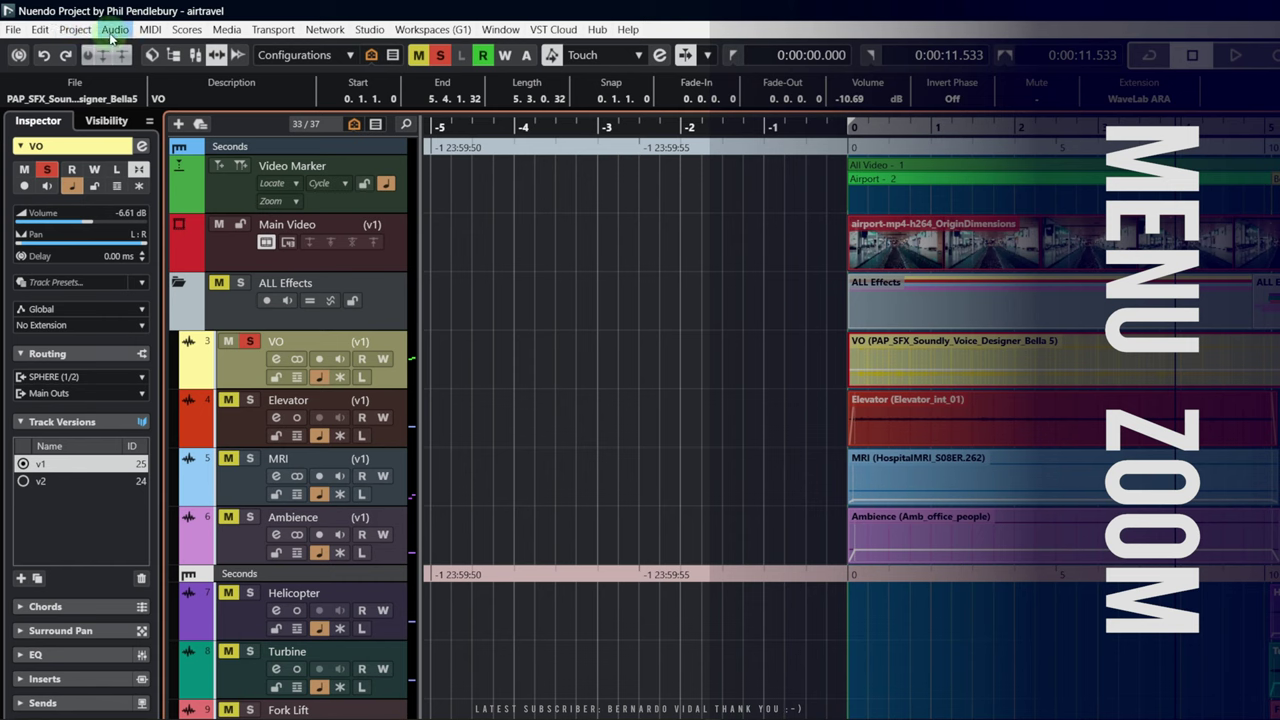
pyautogui.click(113, 30)
pyautogui.moveTo(242, 579)
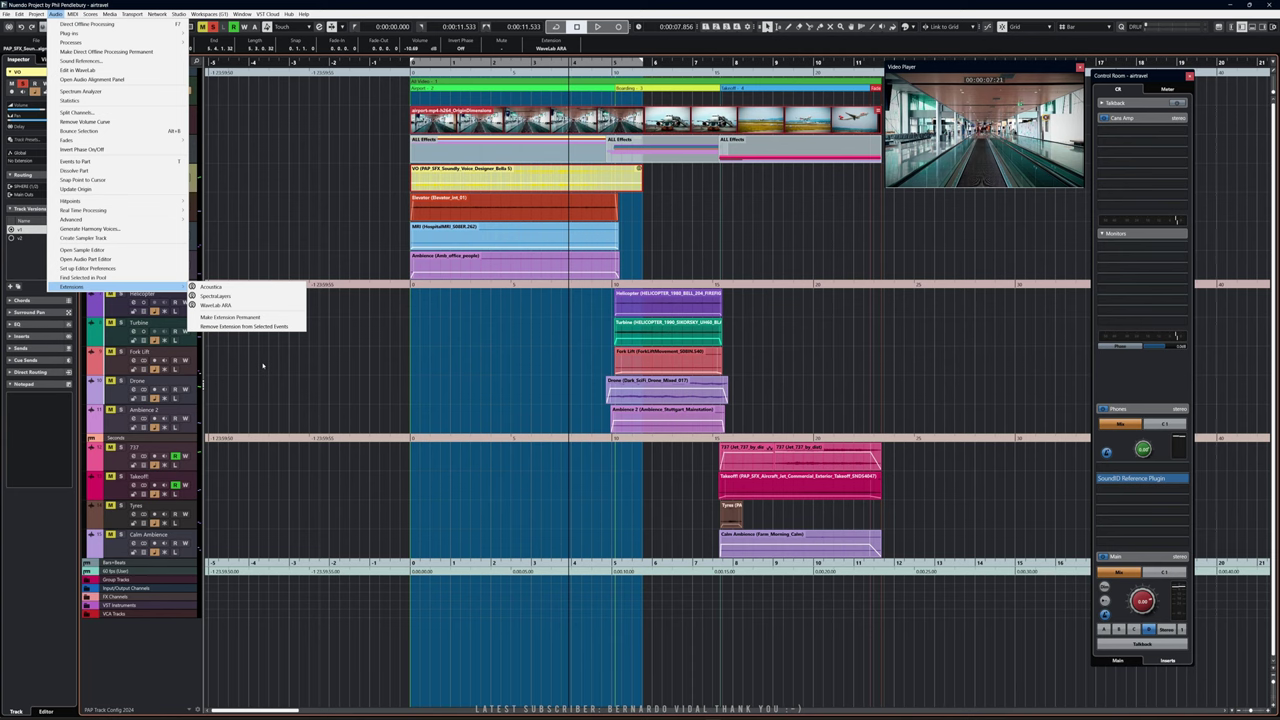
pyautogui.click(263, 366)
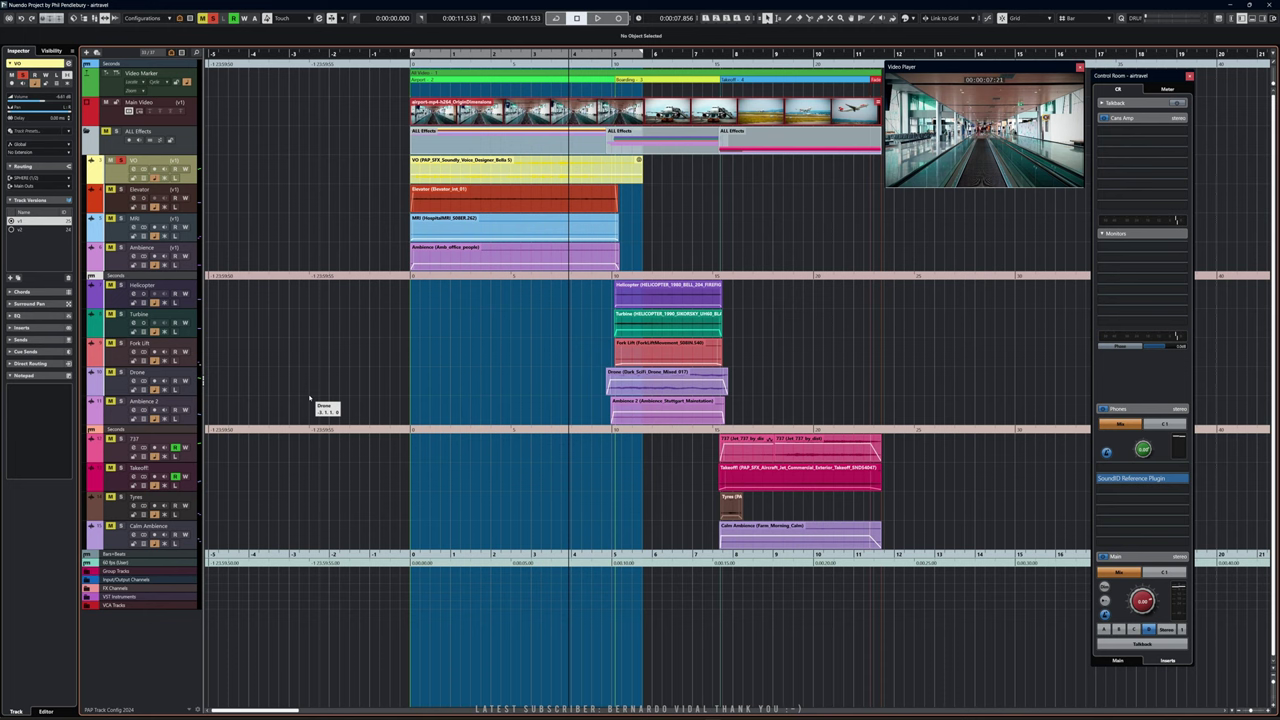
# Remove the WaveLab ARA extension from the VO event
pyautogui.click(491, 175)
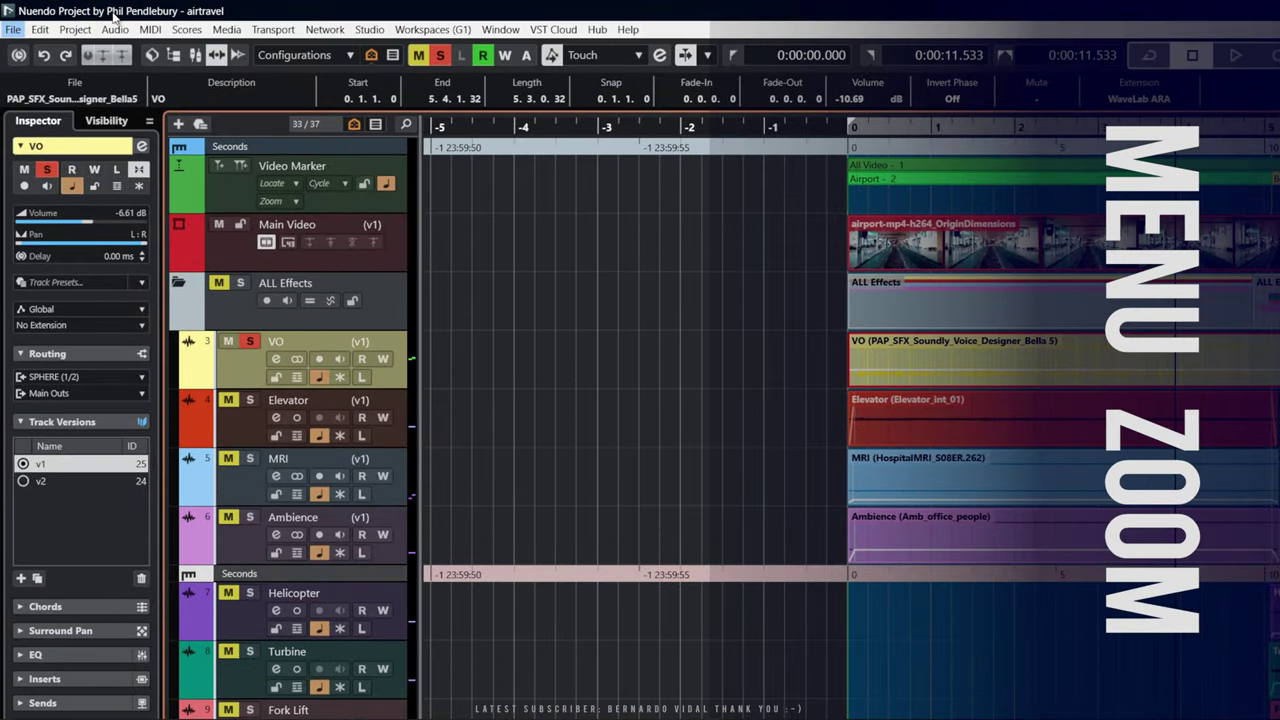
pyautogui.click(115, 29)
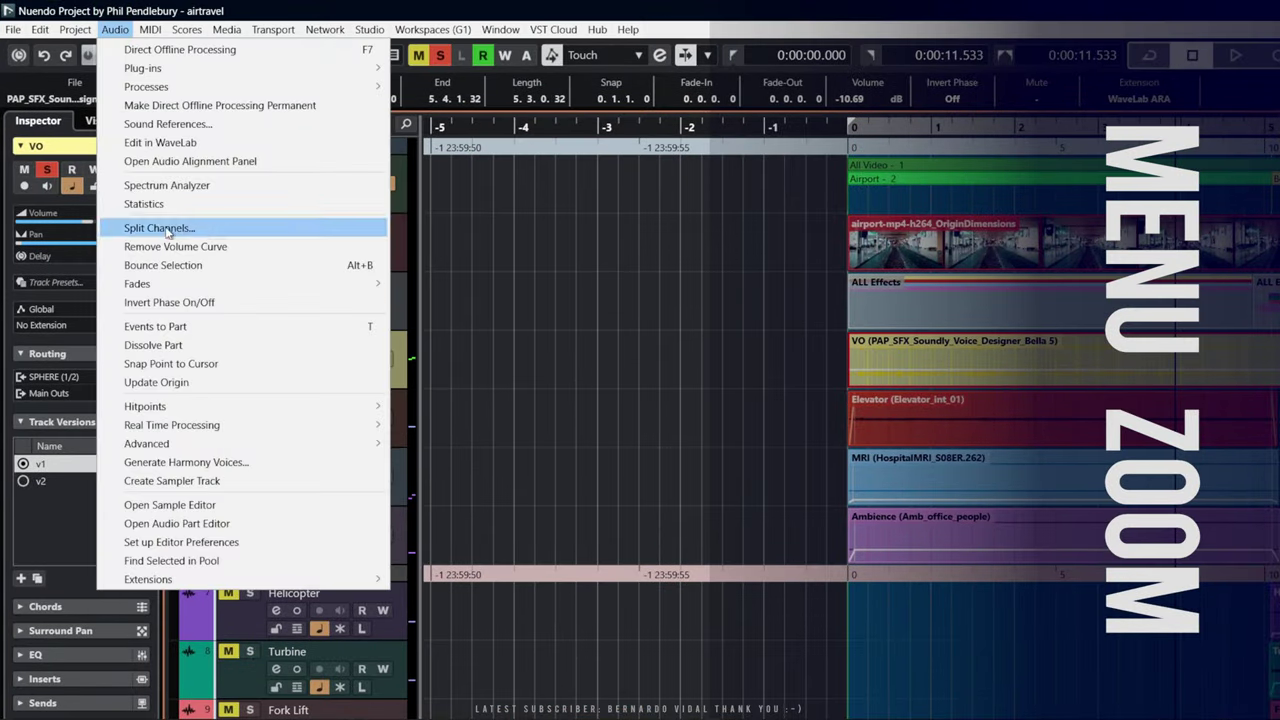
pyautogui.moveTo(270, 580)
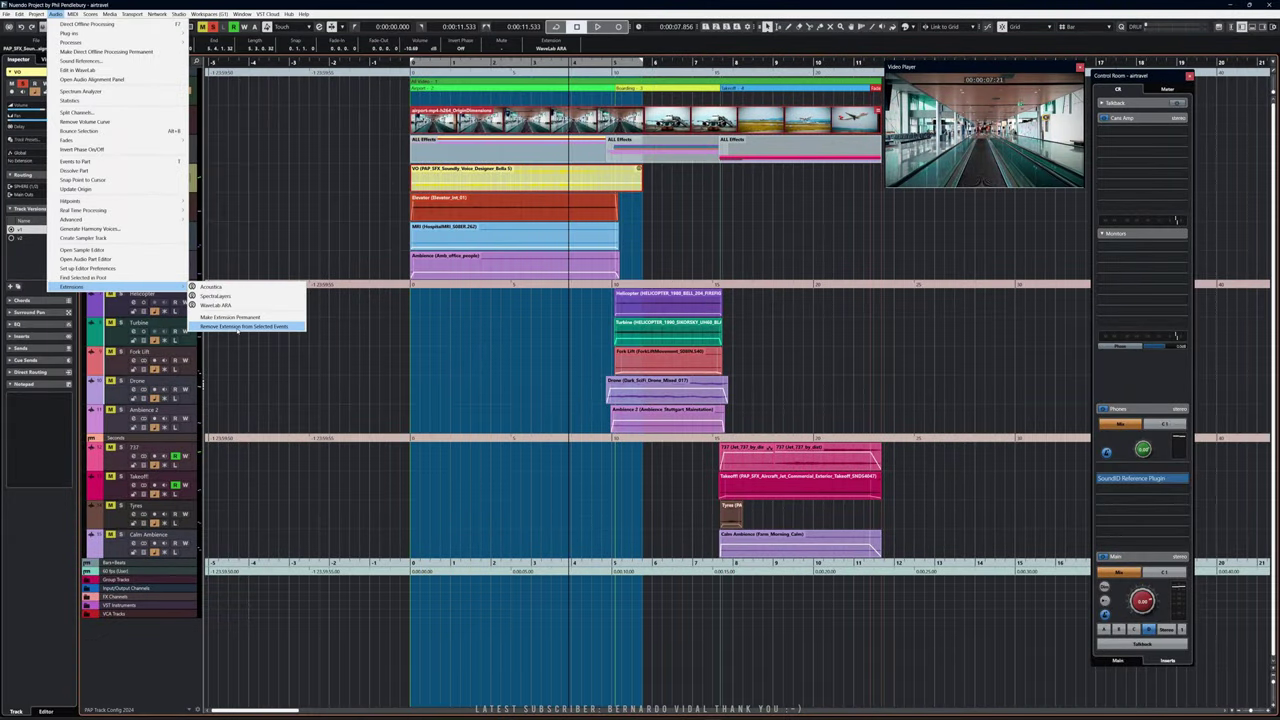
pyautogui.click(490, 650)
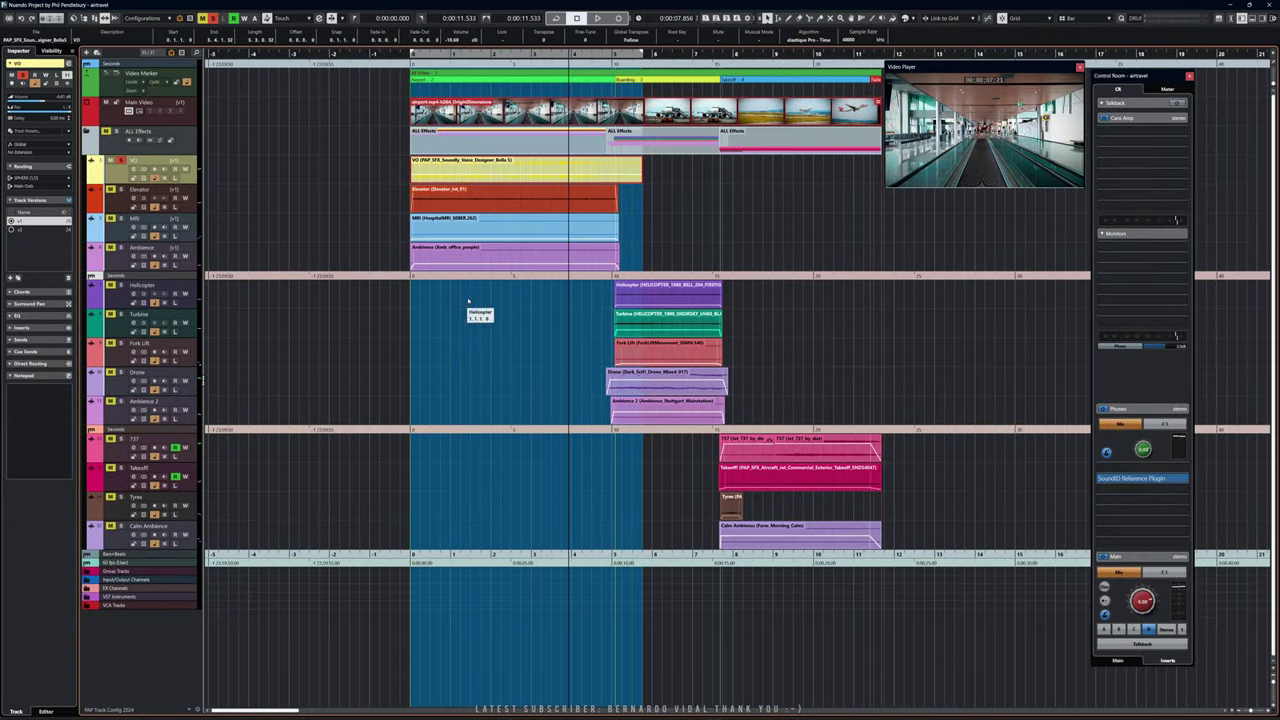
# View the VO event in the standard Sample Editor, and close the editor
pyautogui.doubleClick(560, 175)
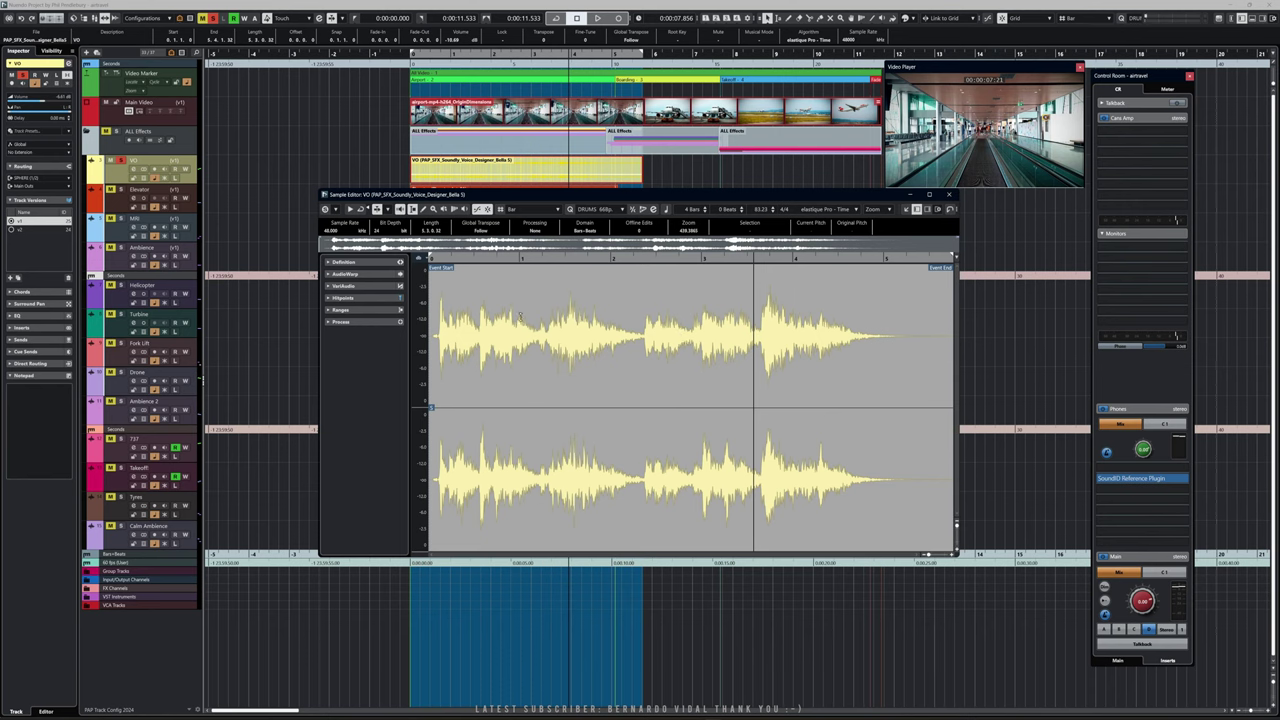
pyautogui.click(949, 194)
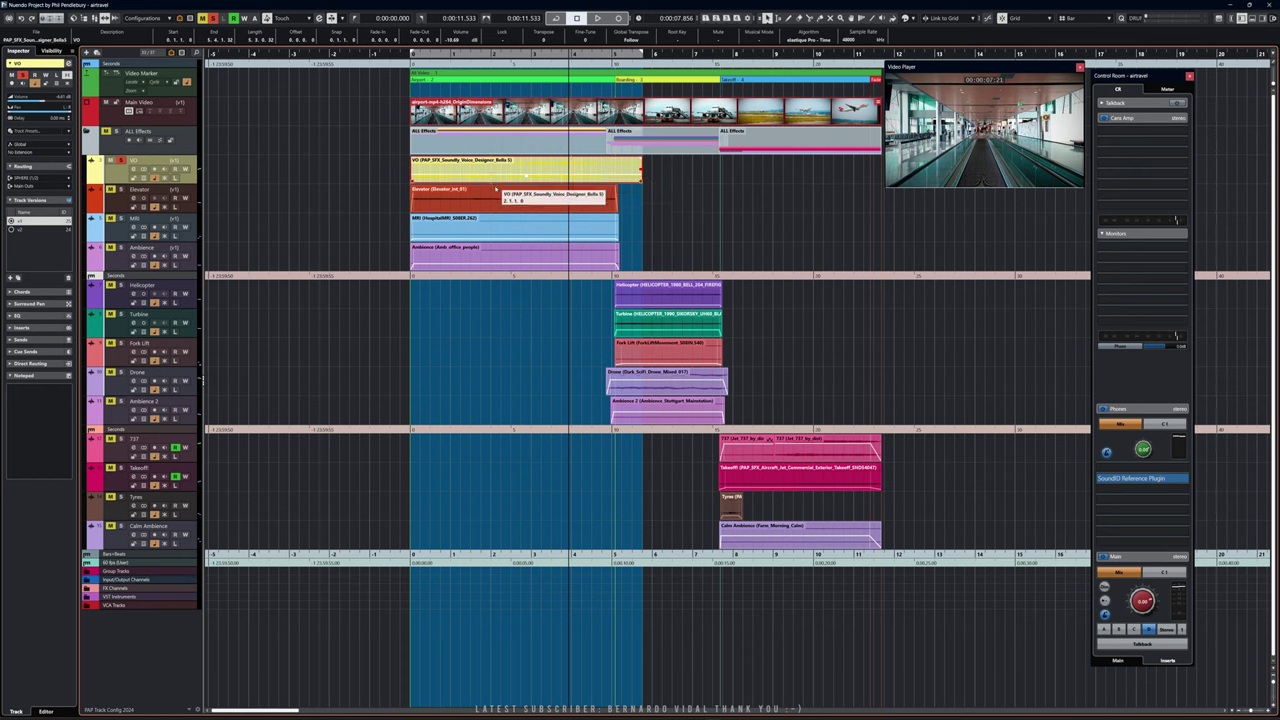
pyautogui.click(477, 193)
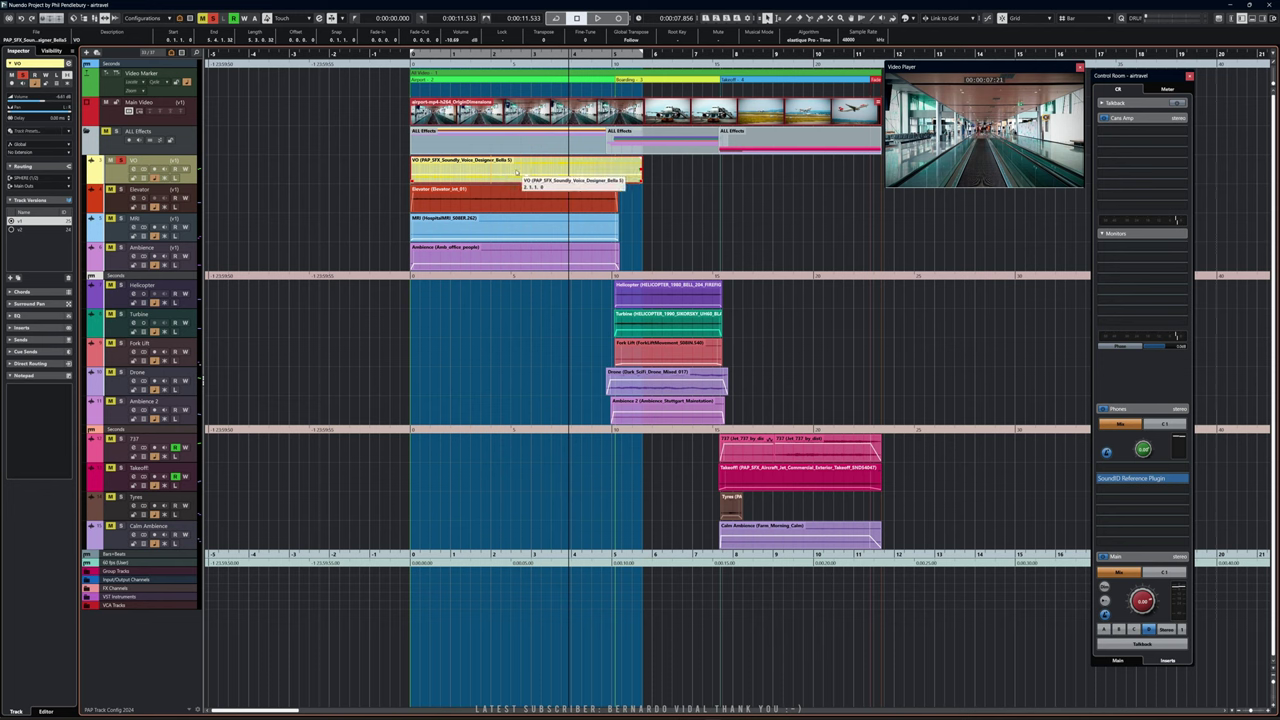
# Compare the VO event's context menu with the pop-up toolbox available at the same spot, keeping the Object Selection tool active
pyautogui.rightClick(518, 173)
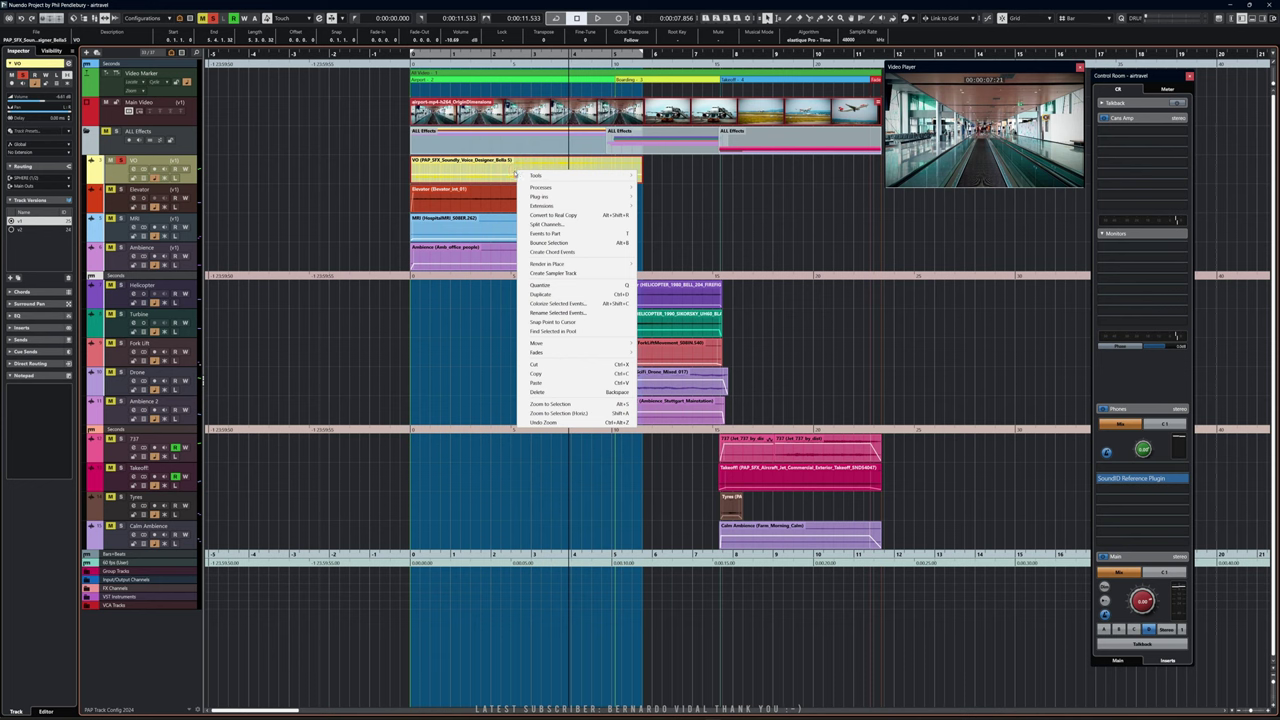
pyautogui.moveTo(520, 175)
pyautogui.press('Escape')
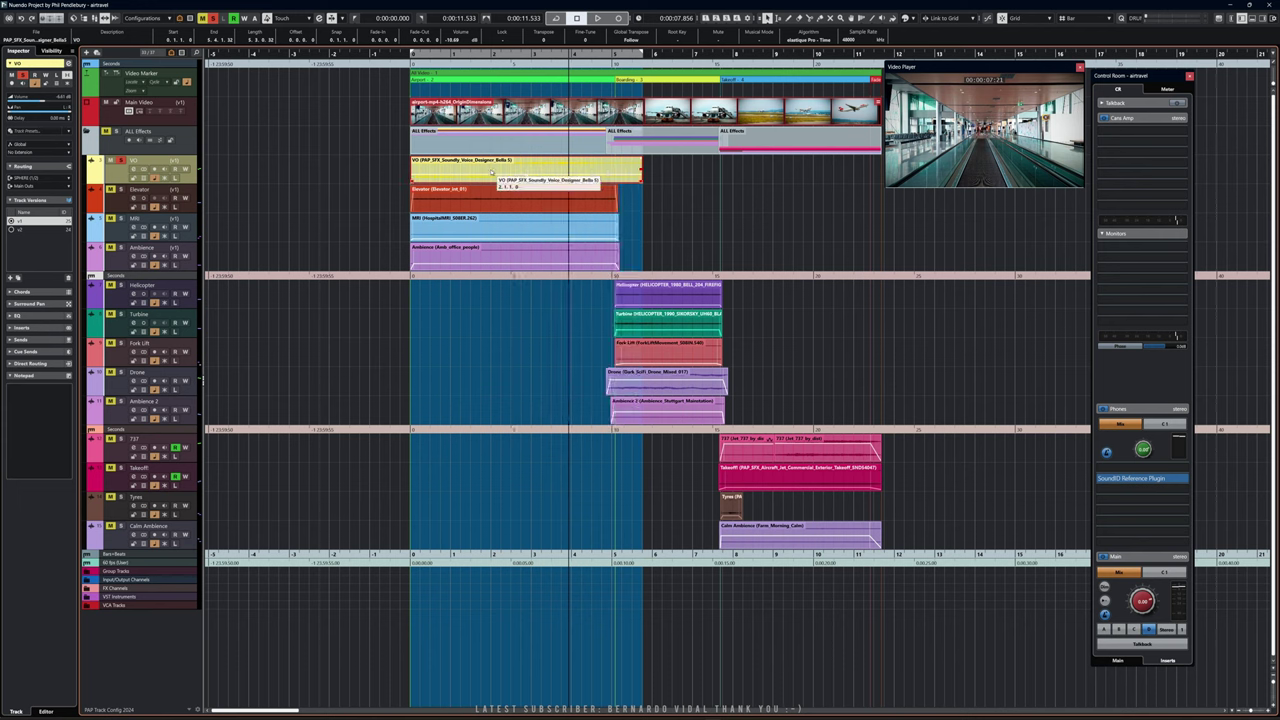
pyautogui.rightClick(491, 172)
pyautogui.press('Escape')
pyautogui.keyDown('ctrl'); pyautogui.rightClick(520, 172); pyautogui.keyUp('ctrl')
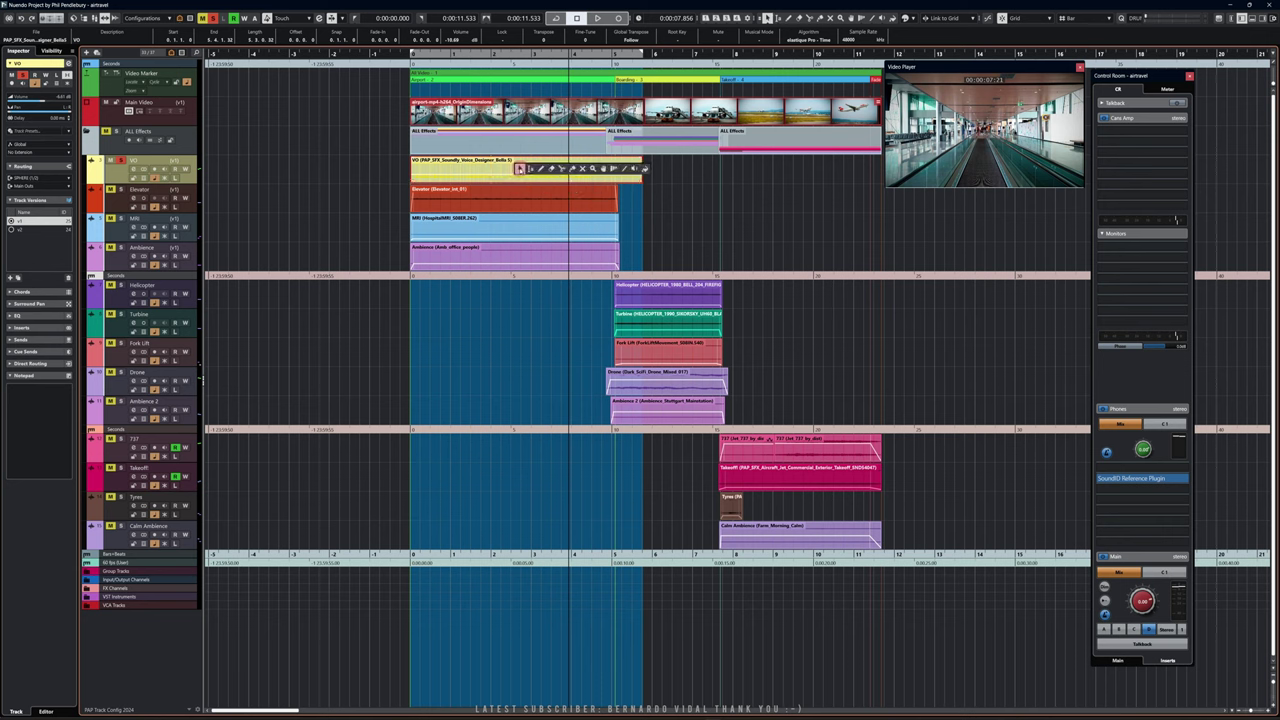
pyautogui.click(520, 167)
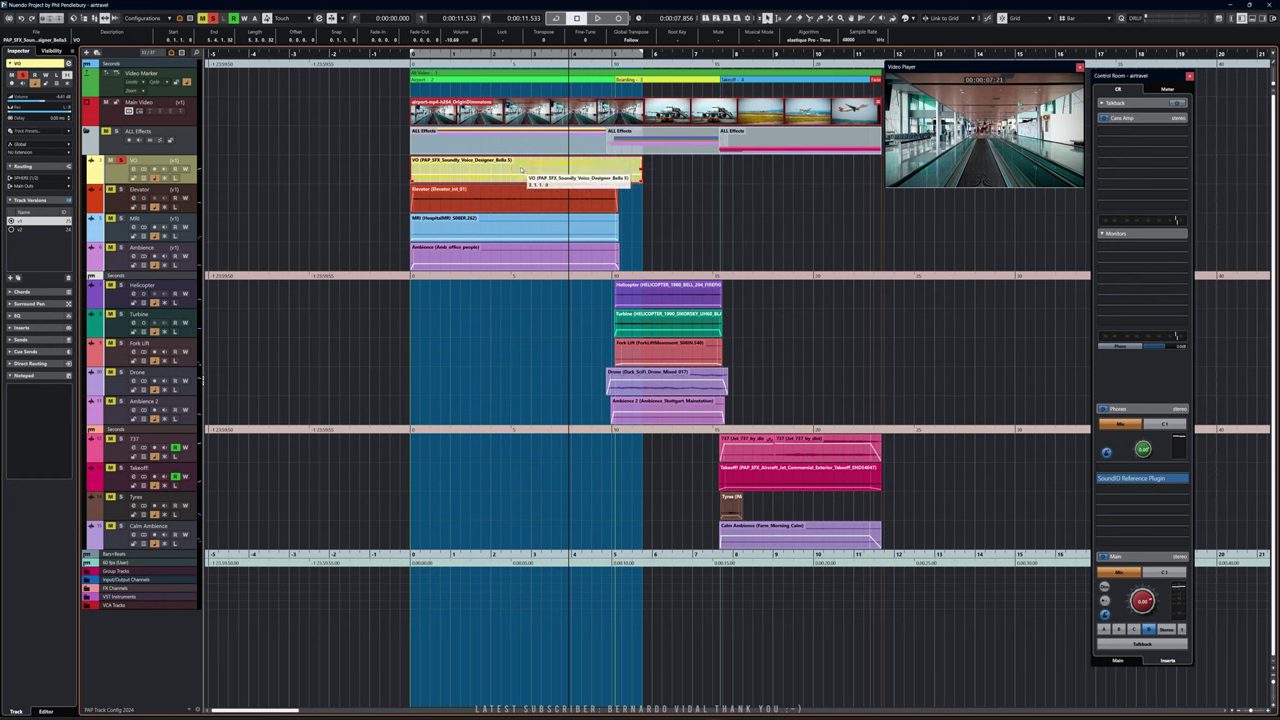
pyautogui.rightClick(520, 167)
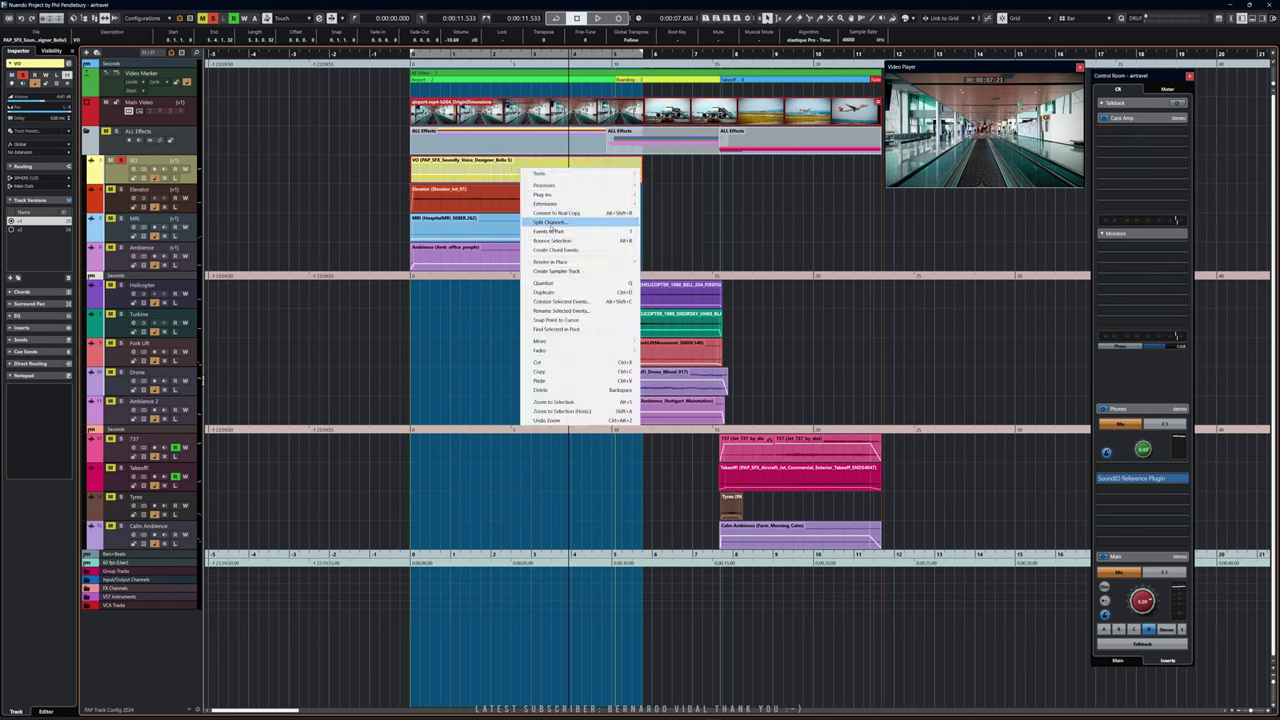
pyautogui.click(395, 185)
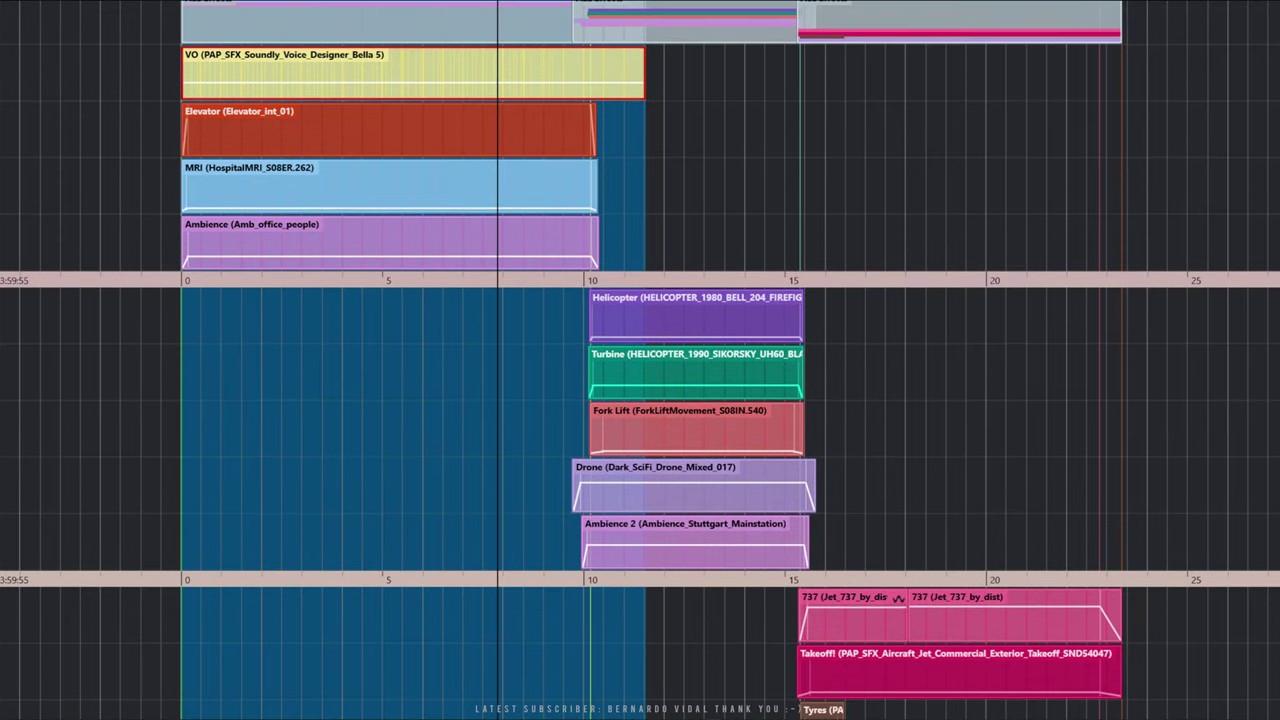
# Apply the WaveLab ARA extension to the VO event, and close its editor
pyautogui.click(810, 164)
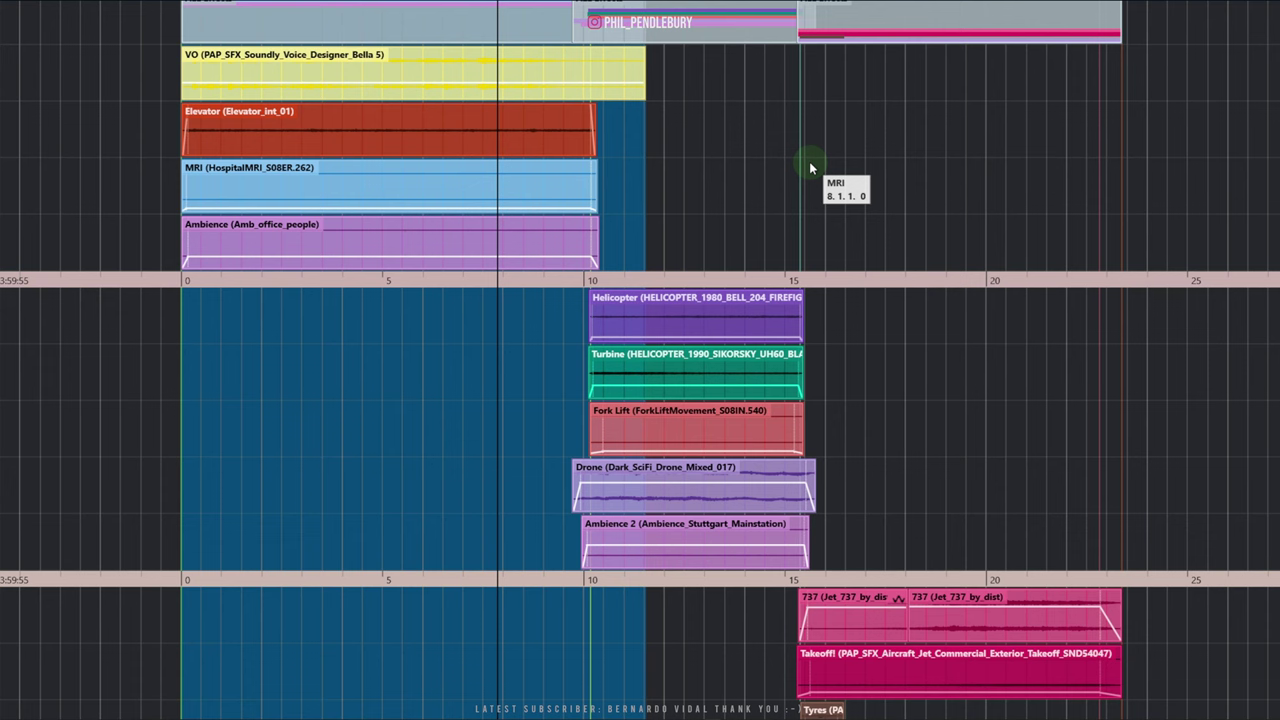
pyautogui.click(485, 82)
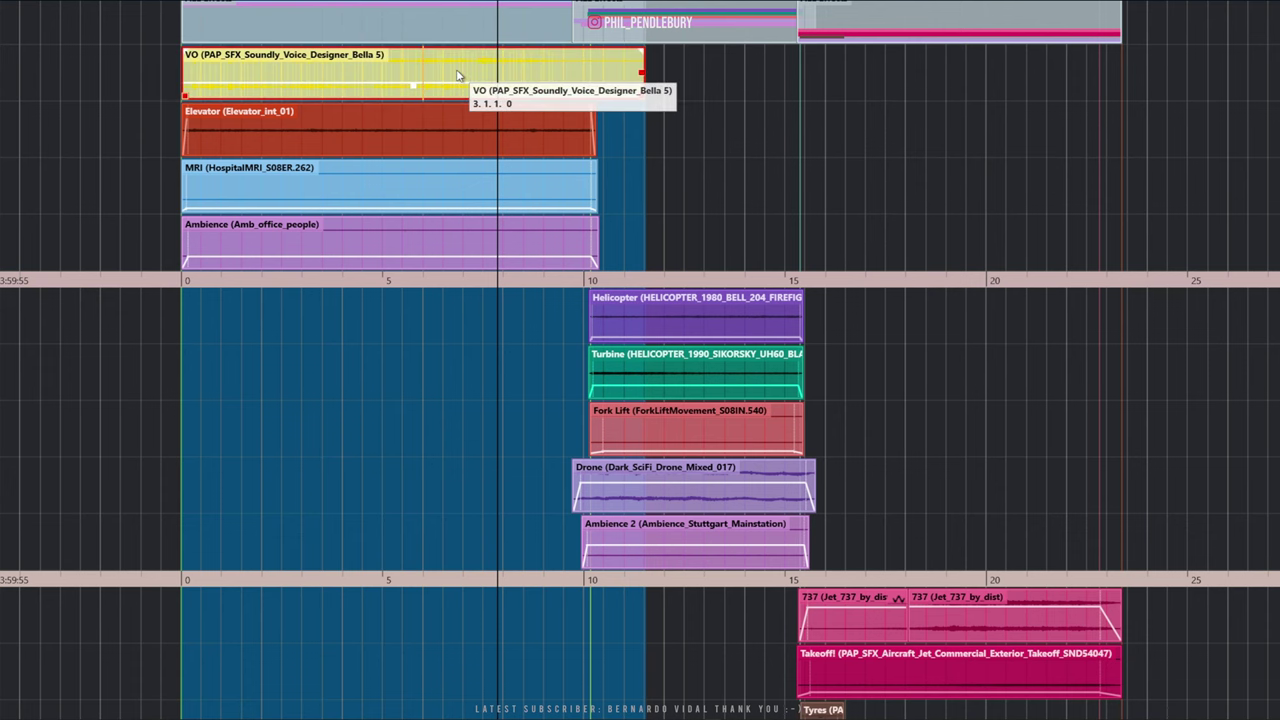
pyautogui.rightClick(457, 76)
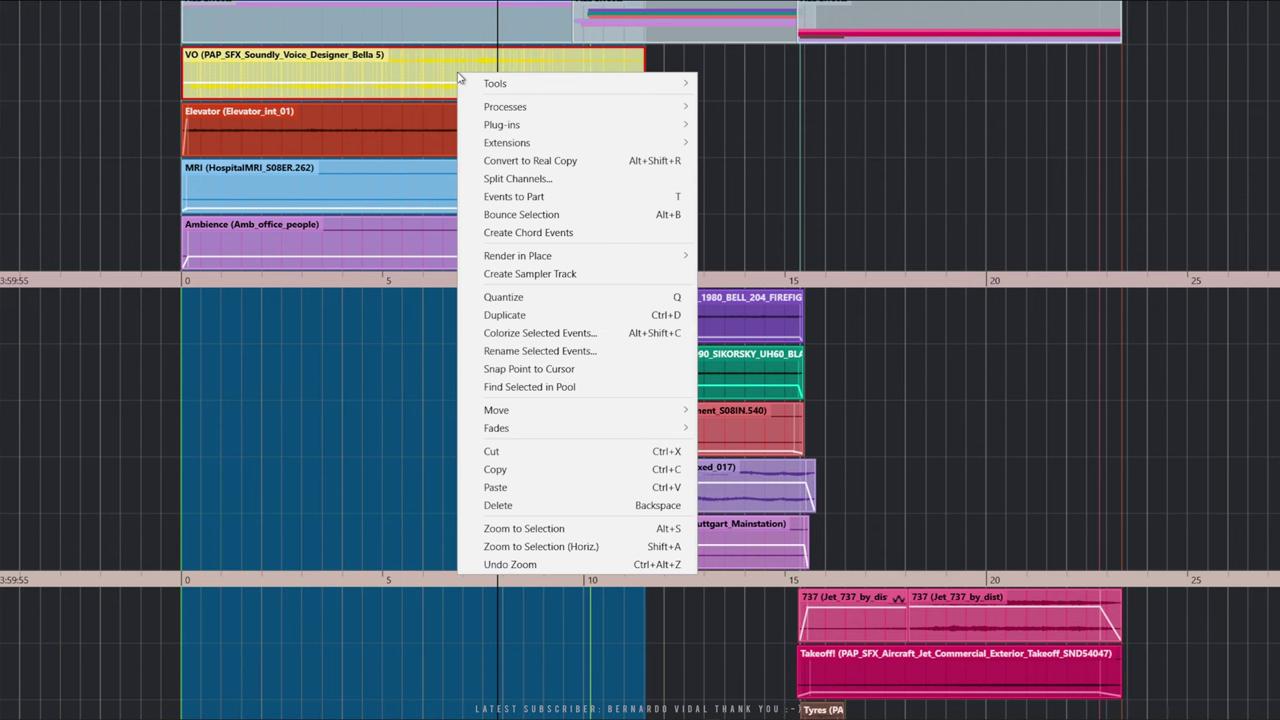
pyautogui.moveTo(518, 144)
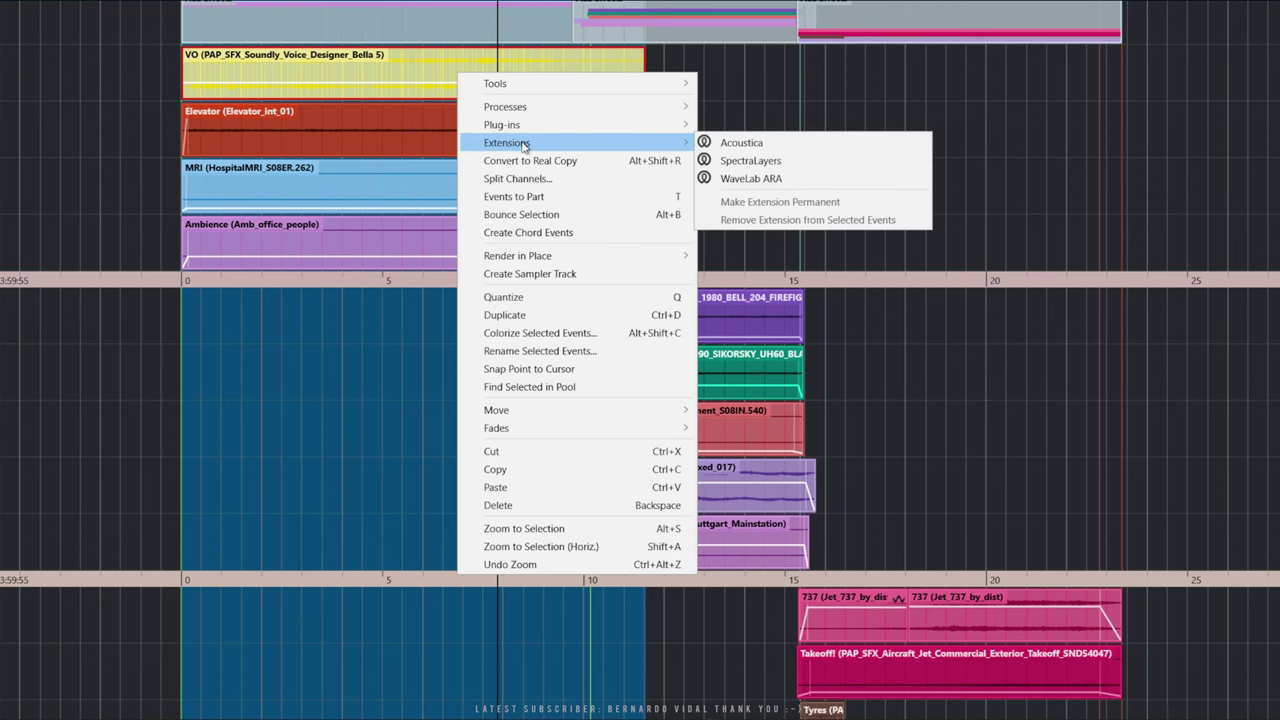
pyautogui.click(745, 180)
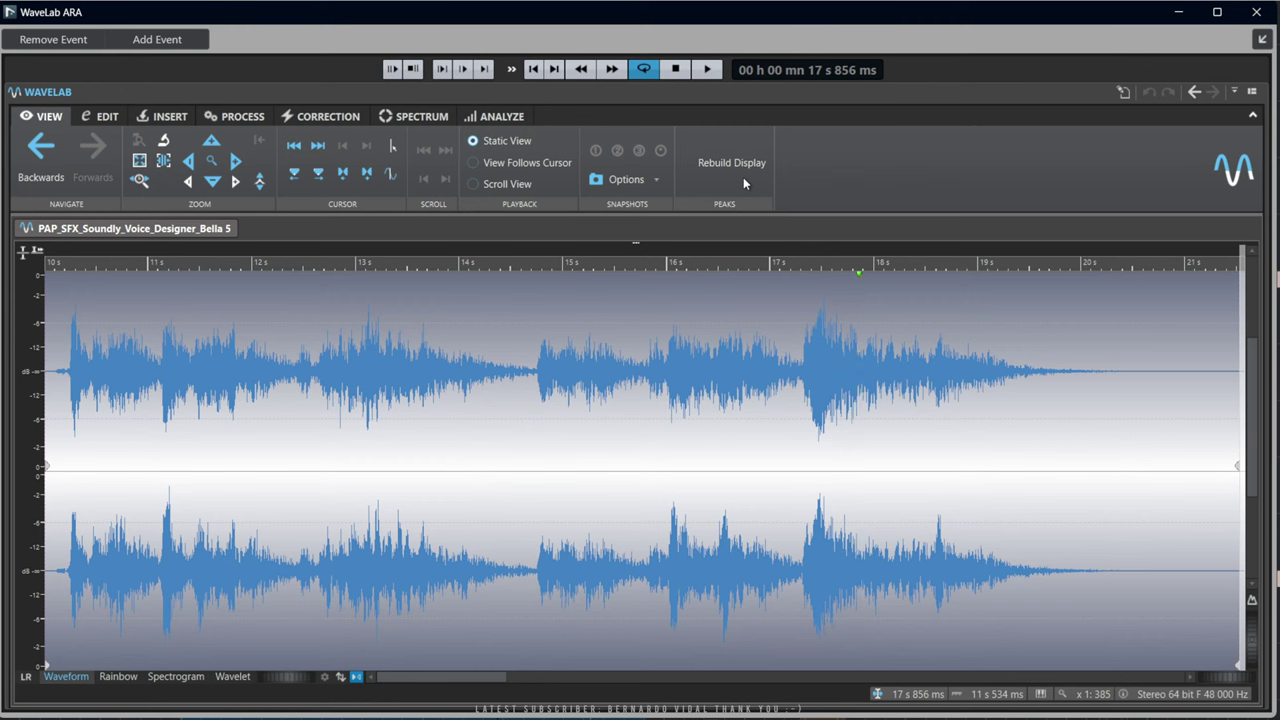
pyautogui.click(743, 177)
pyautogui.click(1257, 13)
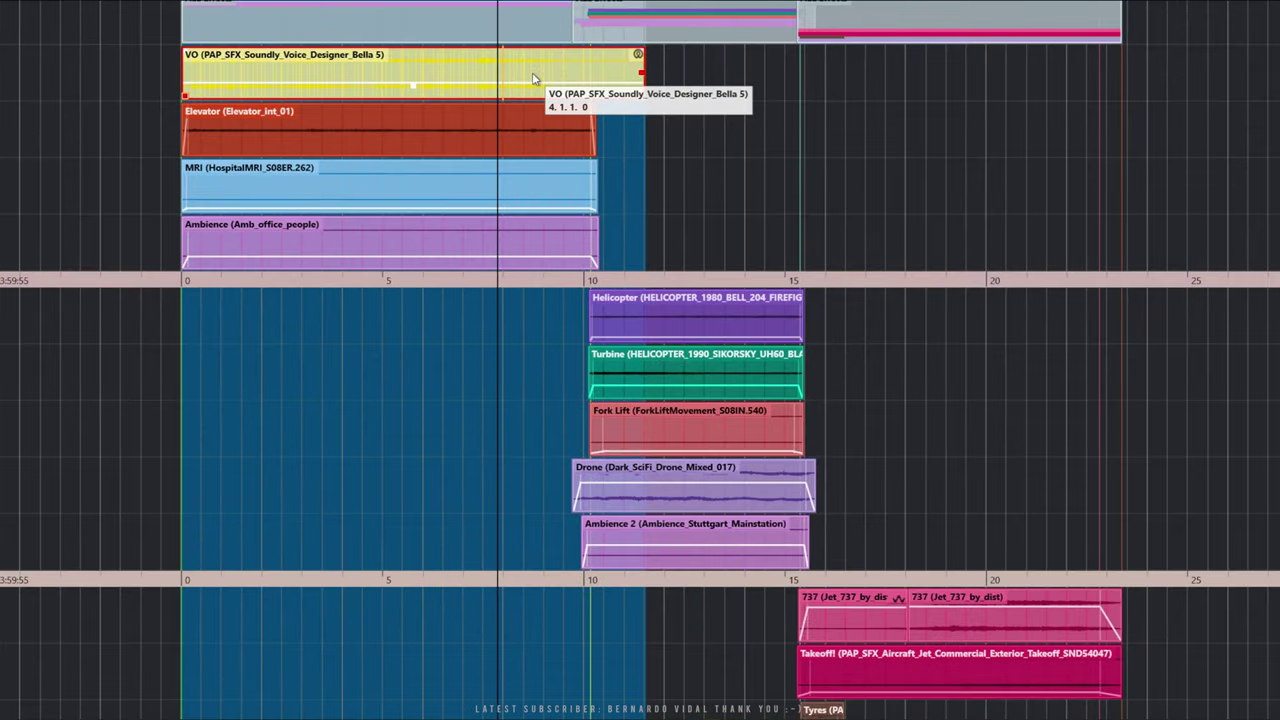
# Review the VO event's WaveLab ARA editor and its extension choices in the info line, without changing the assigned extension
pyautogui.doubleClick(532, 72)
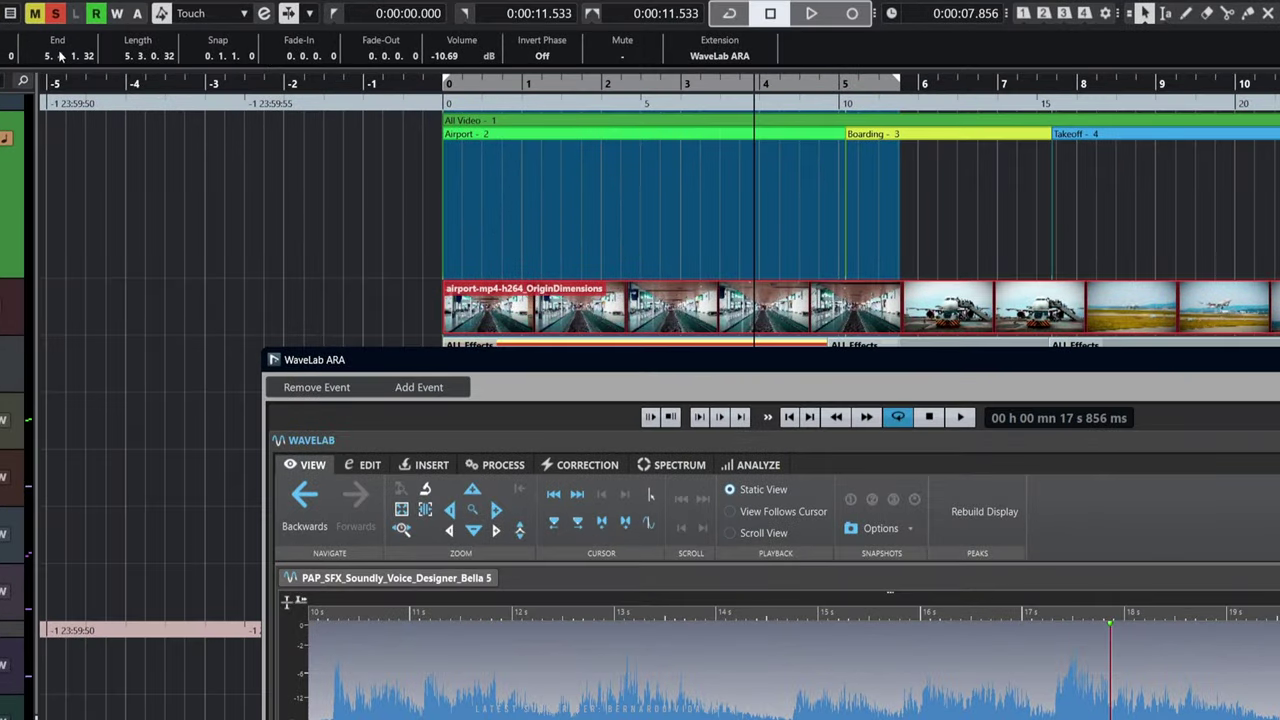
pyautogui.click(733, 58)
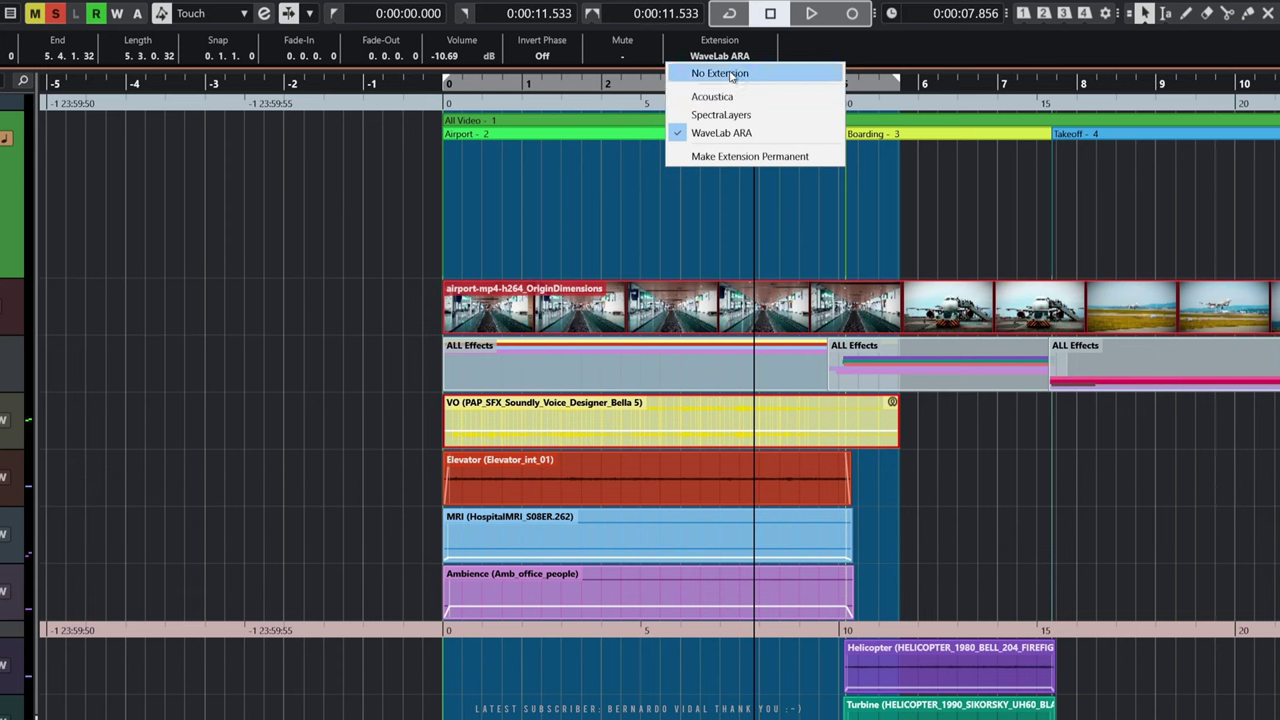
pyautogui.click(958, 481)
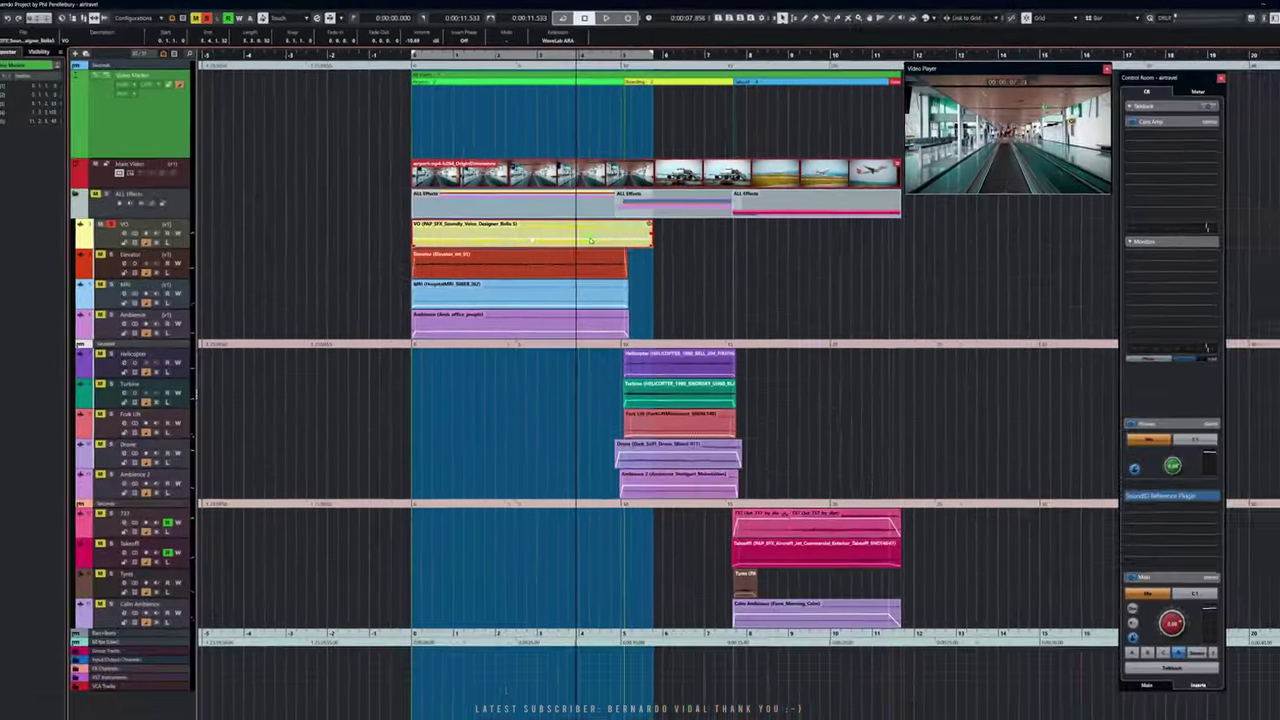
pyautogui.doubleClick(780, 429)
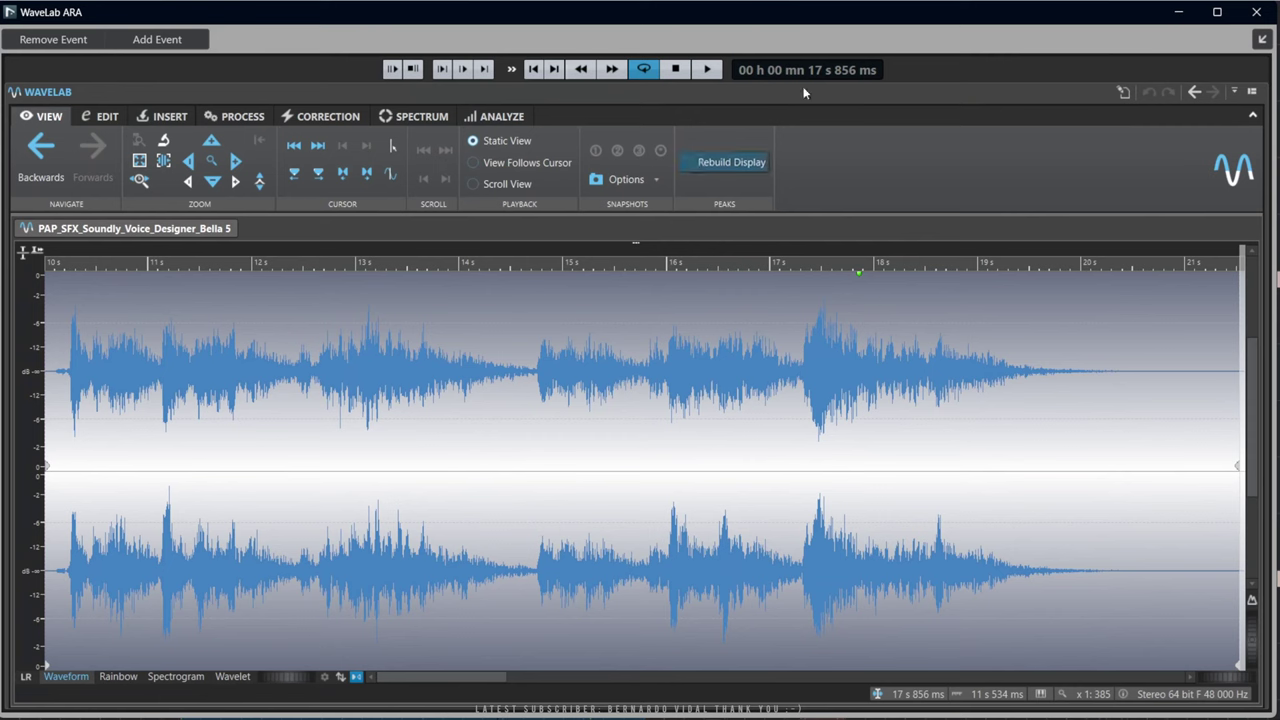
pyautogui.click(1256, 12)
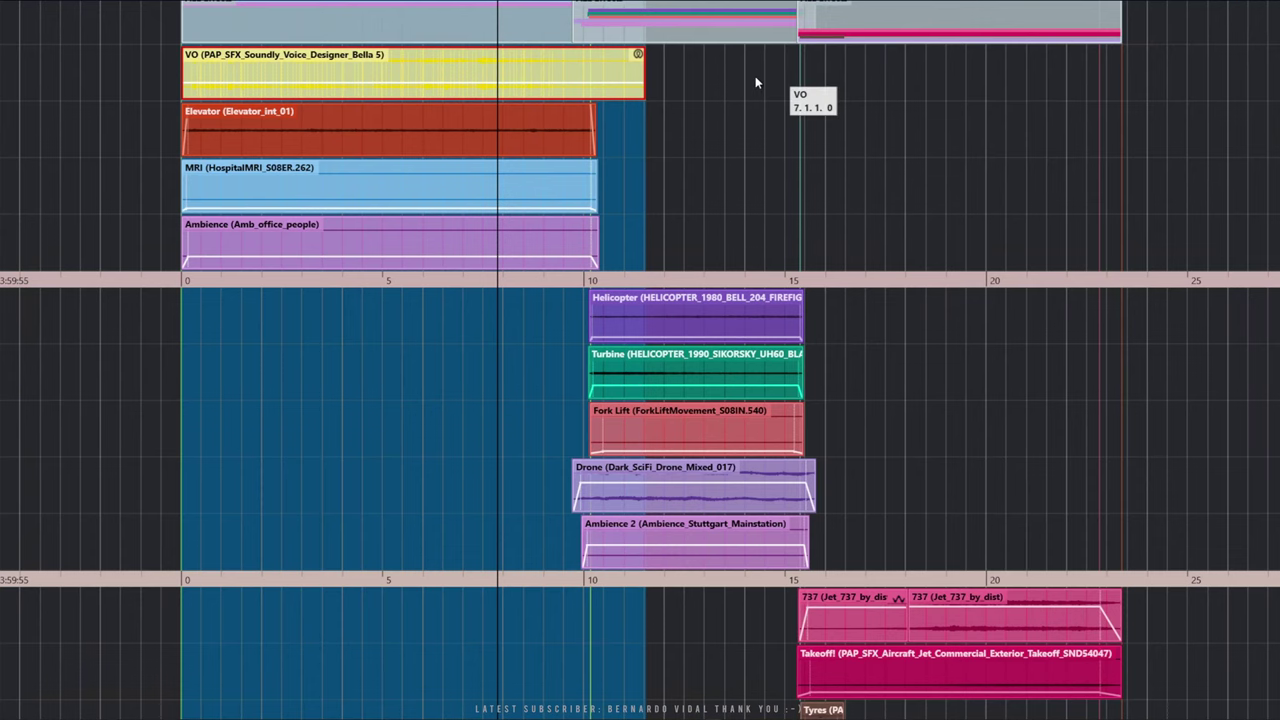
# Remove the extension from the VO event through the event's own extension options
pyautogui.rightClick(532, 67)
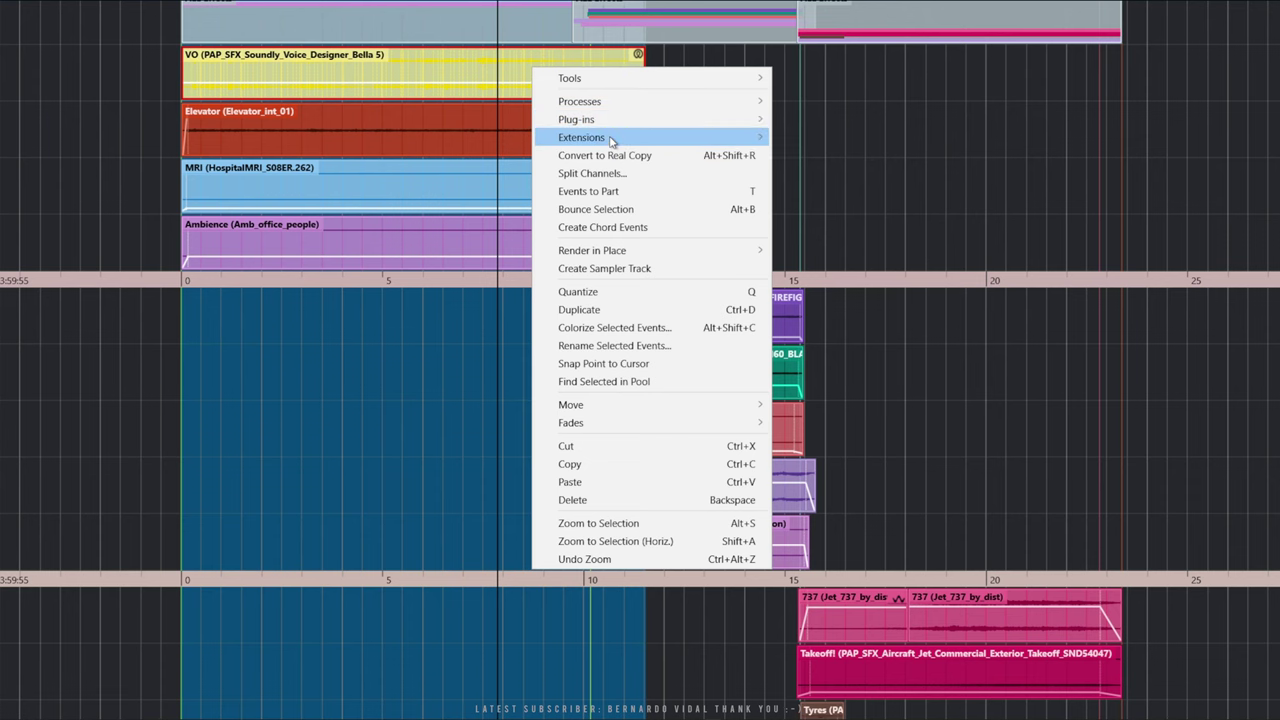
pyautogui.moveTo(612, 141)
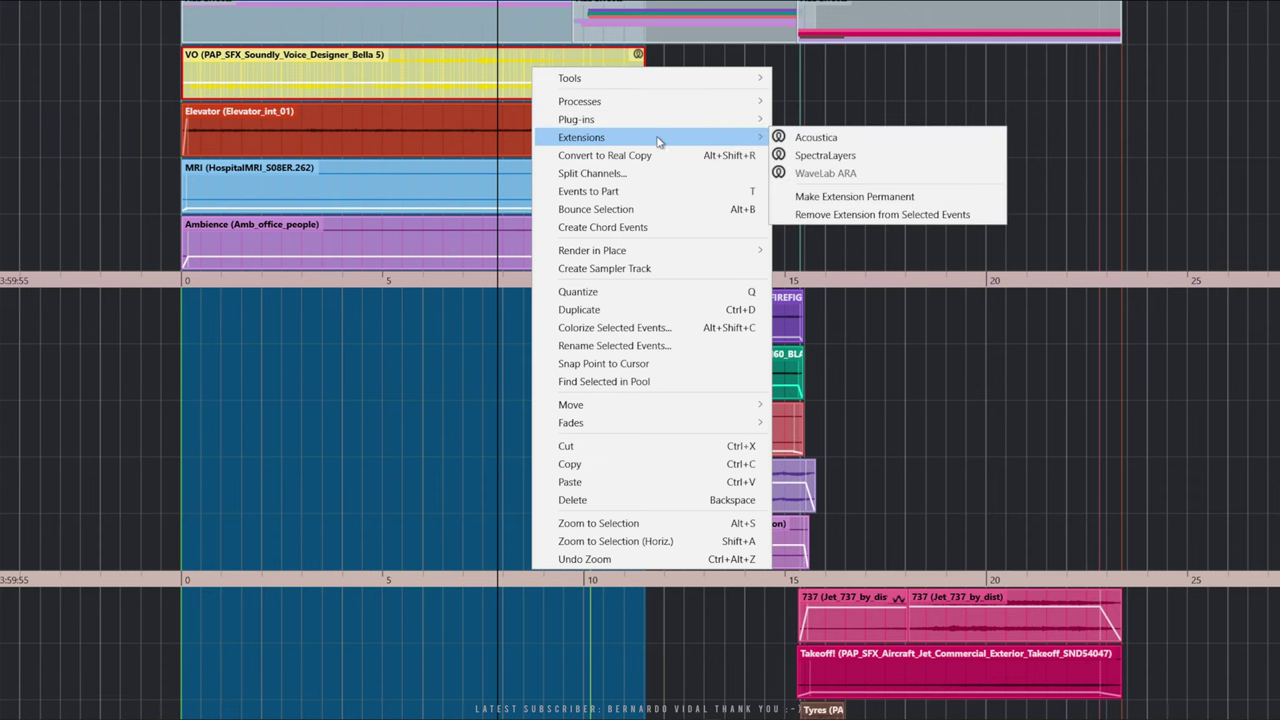
pyautogui.click(838, 214)
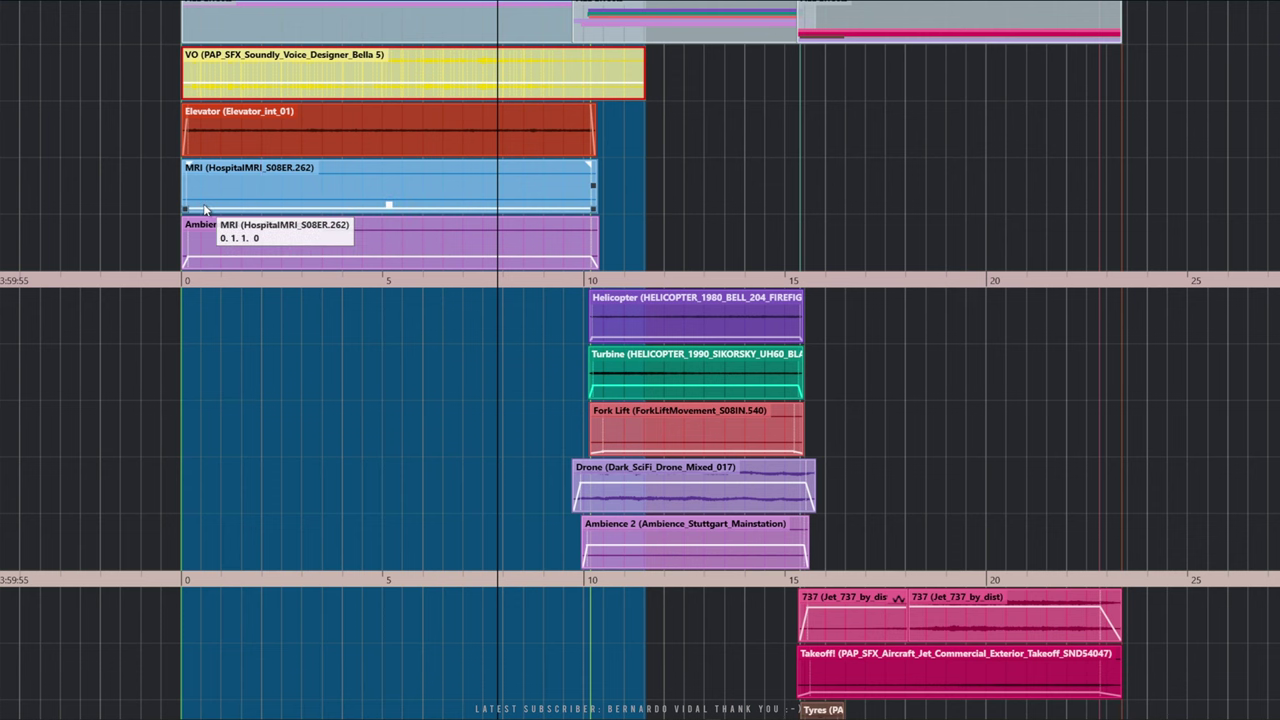
# Apply the WaveLab ARA extension to the VO and Elevator events together, and close the shared editor
pyautogui.moveTo(145, 63); pyautogui.dragTo(589, 157)
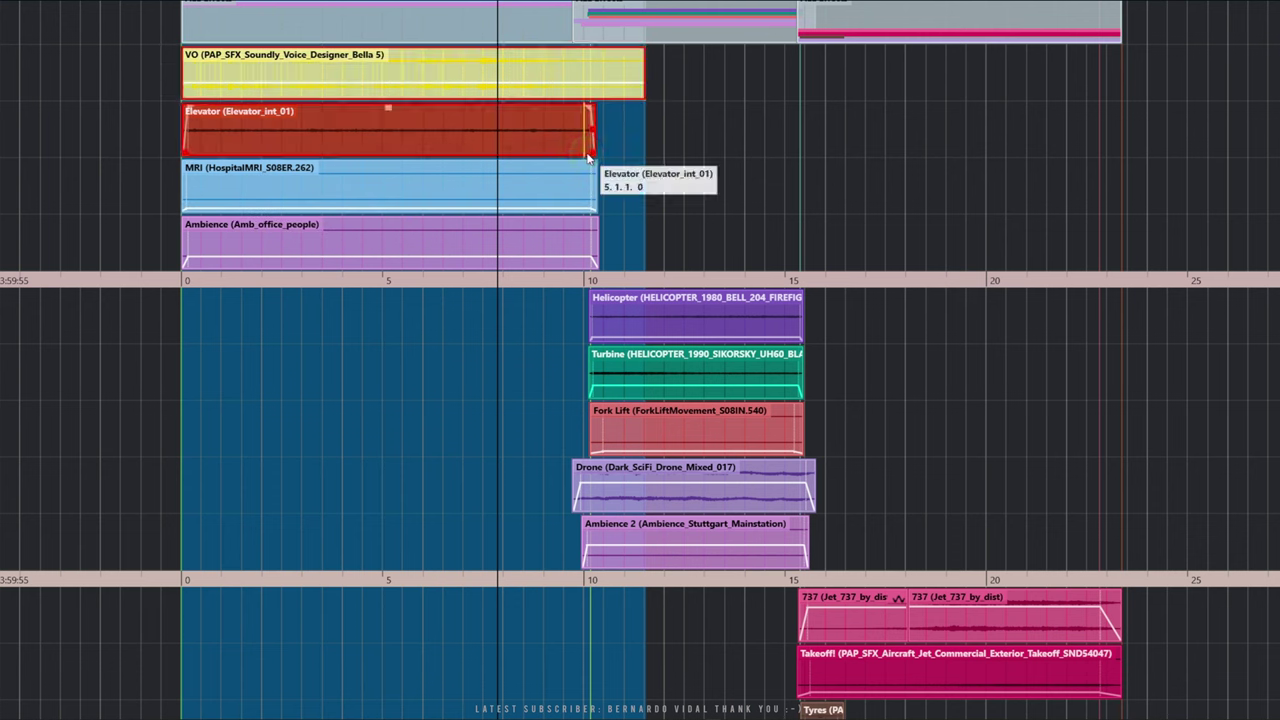
pyautogui.rightClick(376, 138)
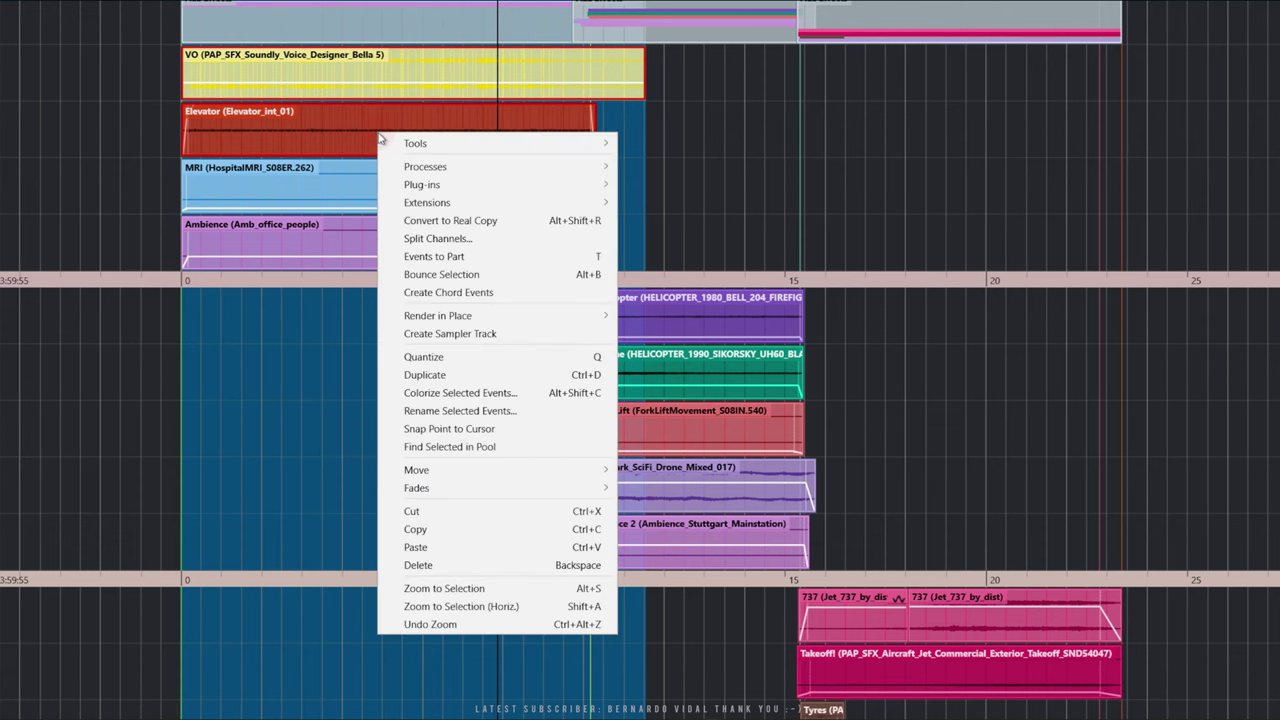
pyautogui.moveTo(440, 203)
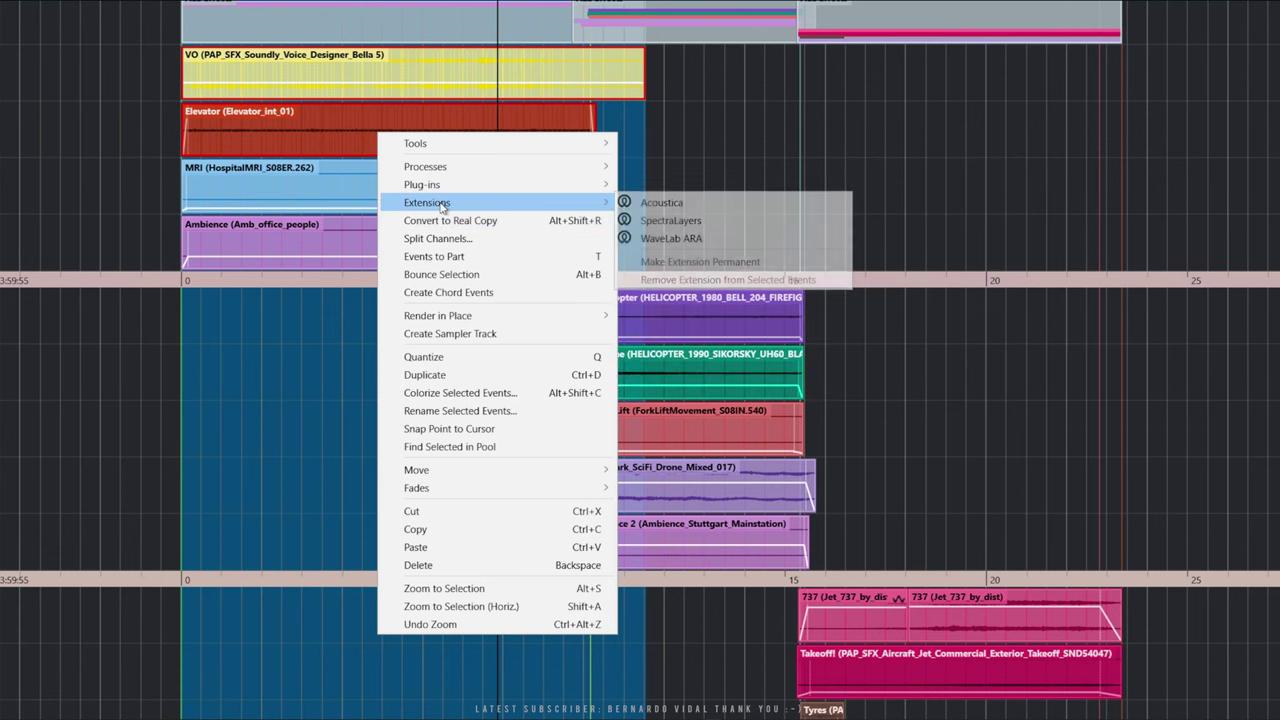
pyautogui.click(685, 239)
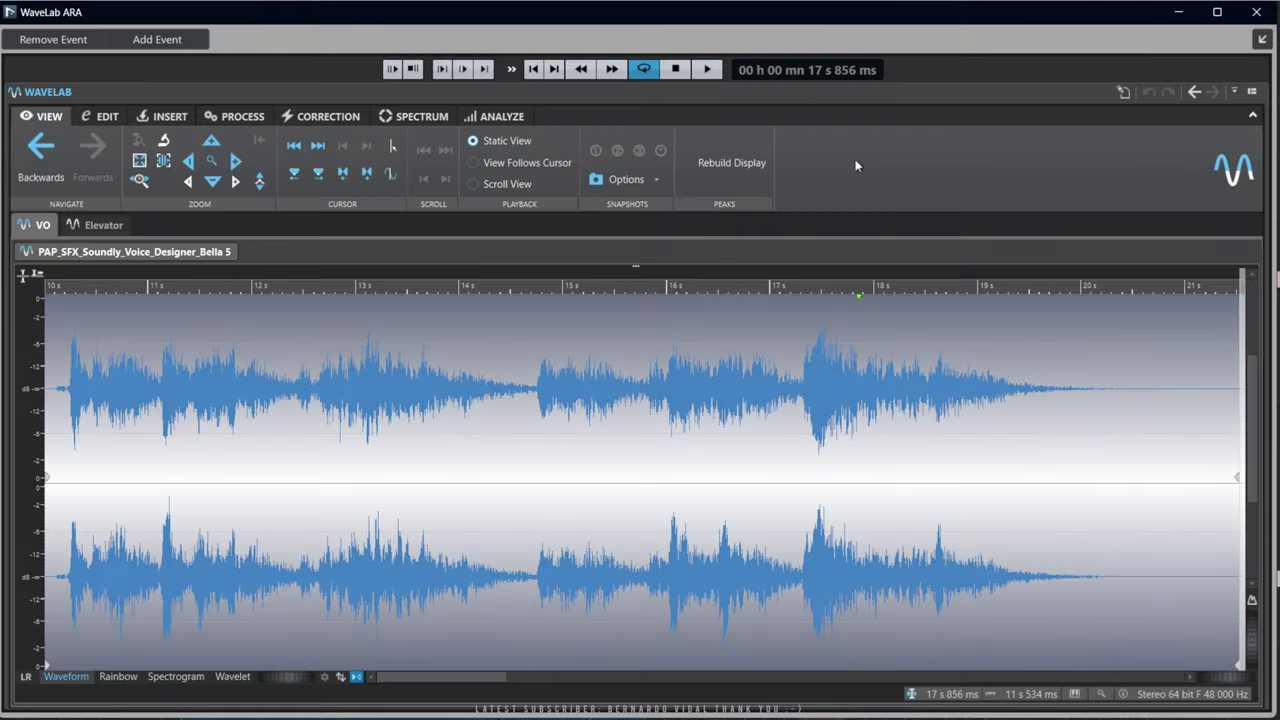
pyautogui.click(1256, 12)
pyautogui.click(1256, 12)
pyautogui.click(1256, 12)
pyautogui.click(1256, 12)
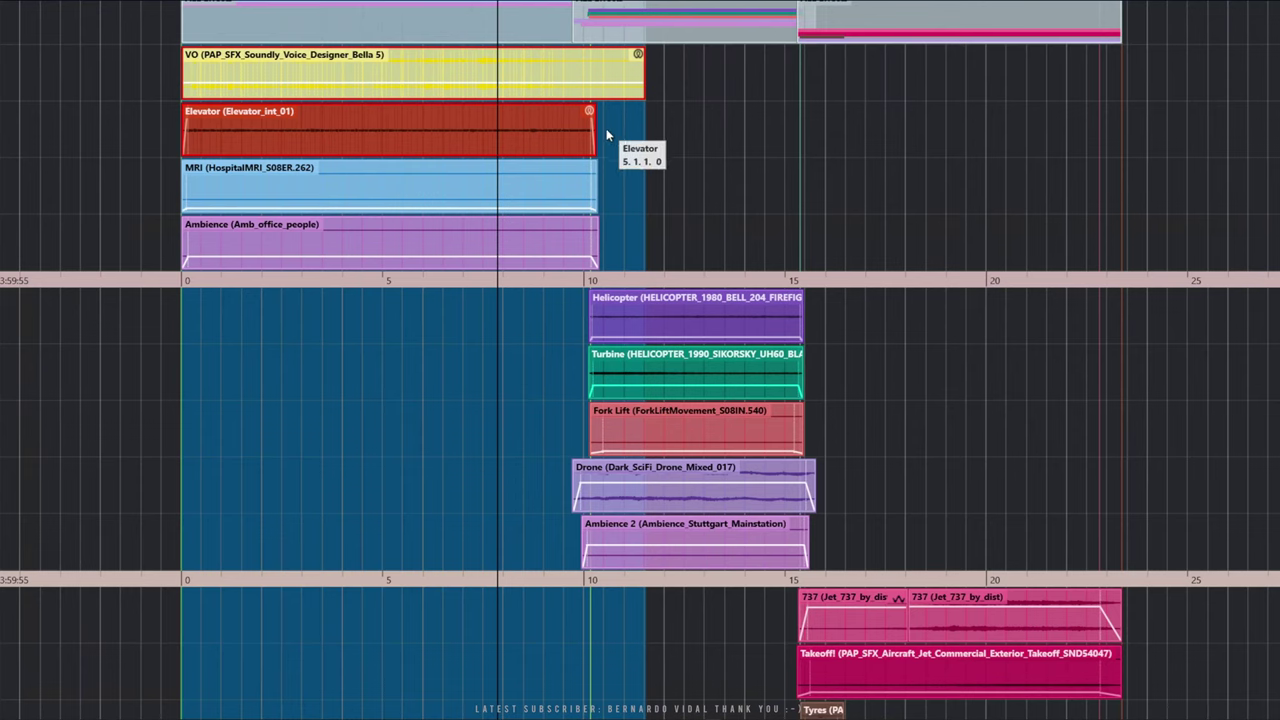
# Remove the extension from the VO and Elevator events together, and clear the selection
pyautogui.click(528, 152)
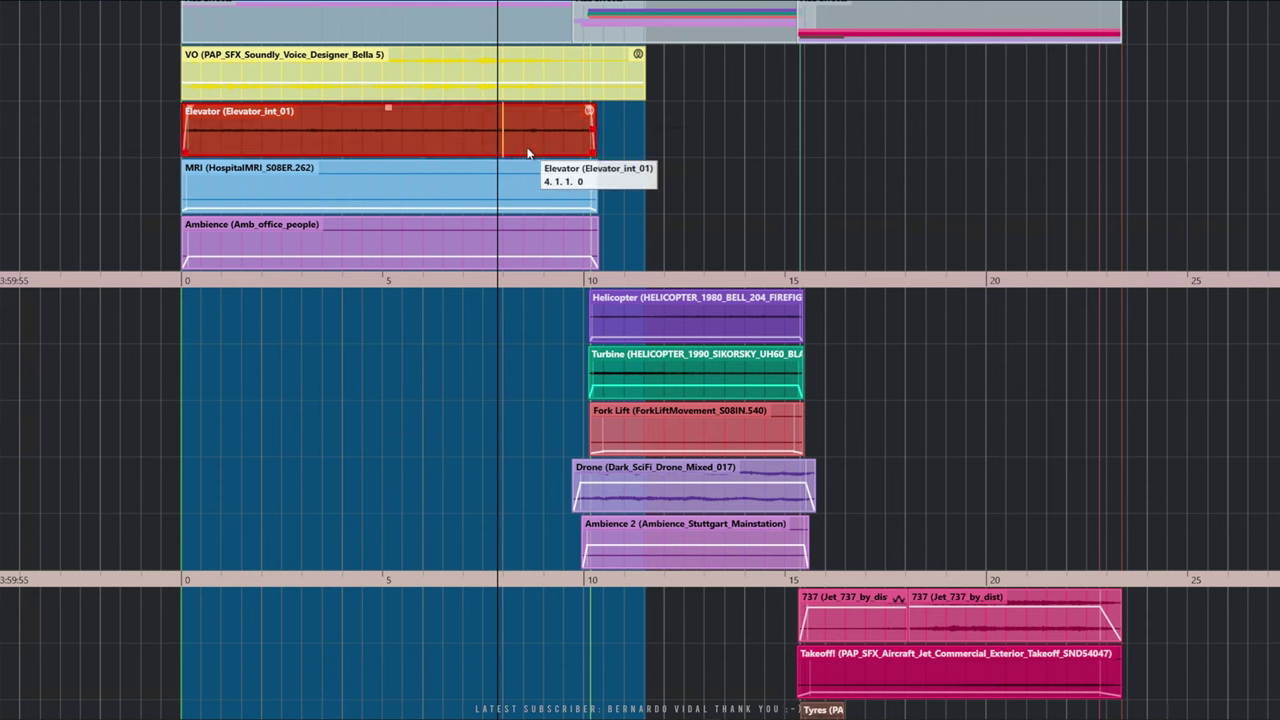
pyautogui.click(525, 88)
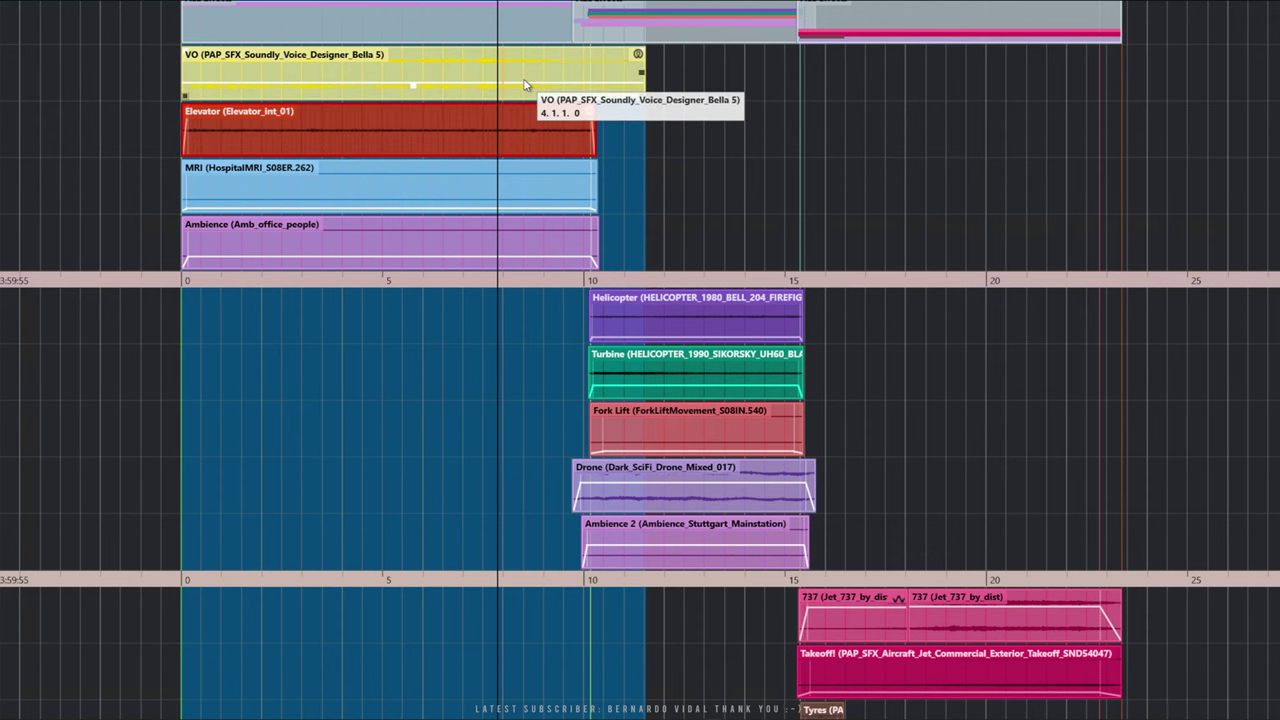
pyautogui.click(525, 86)
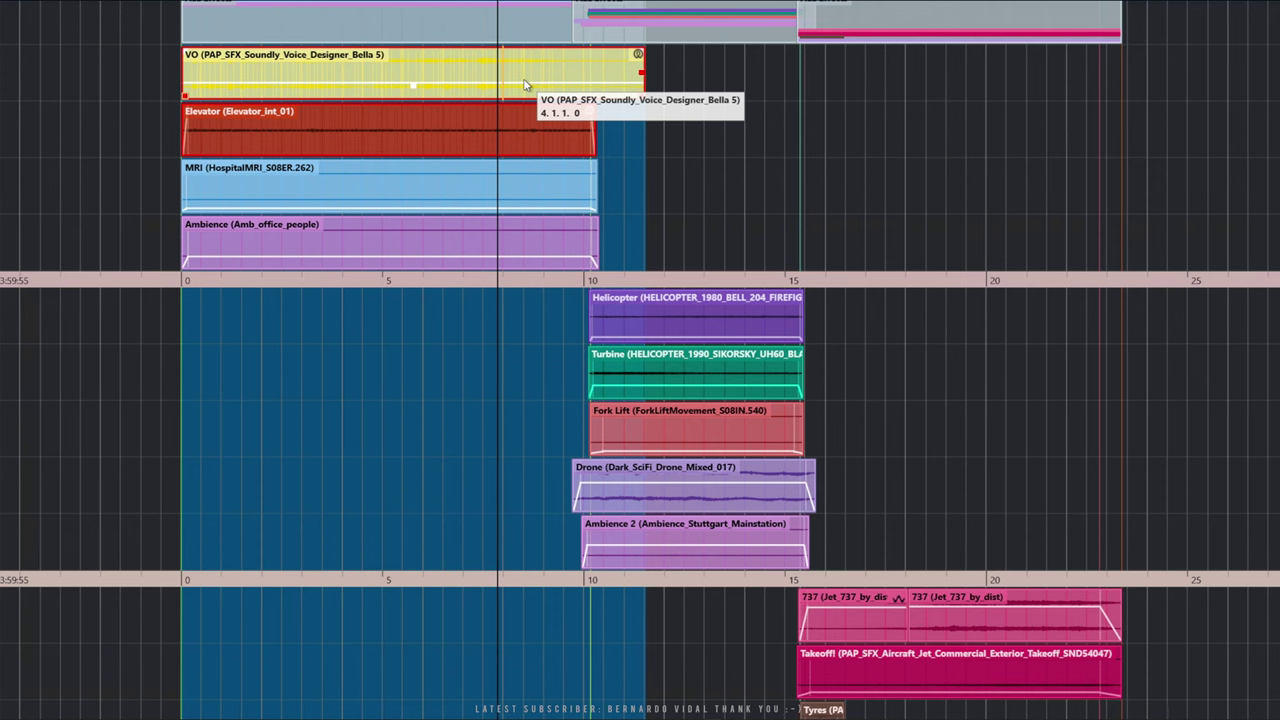
pyautogui.rightClick(525, 86)
pyautogui.moveTo(725, 152)
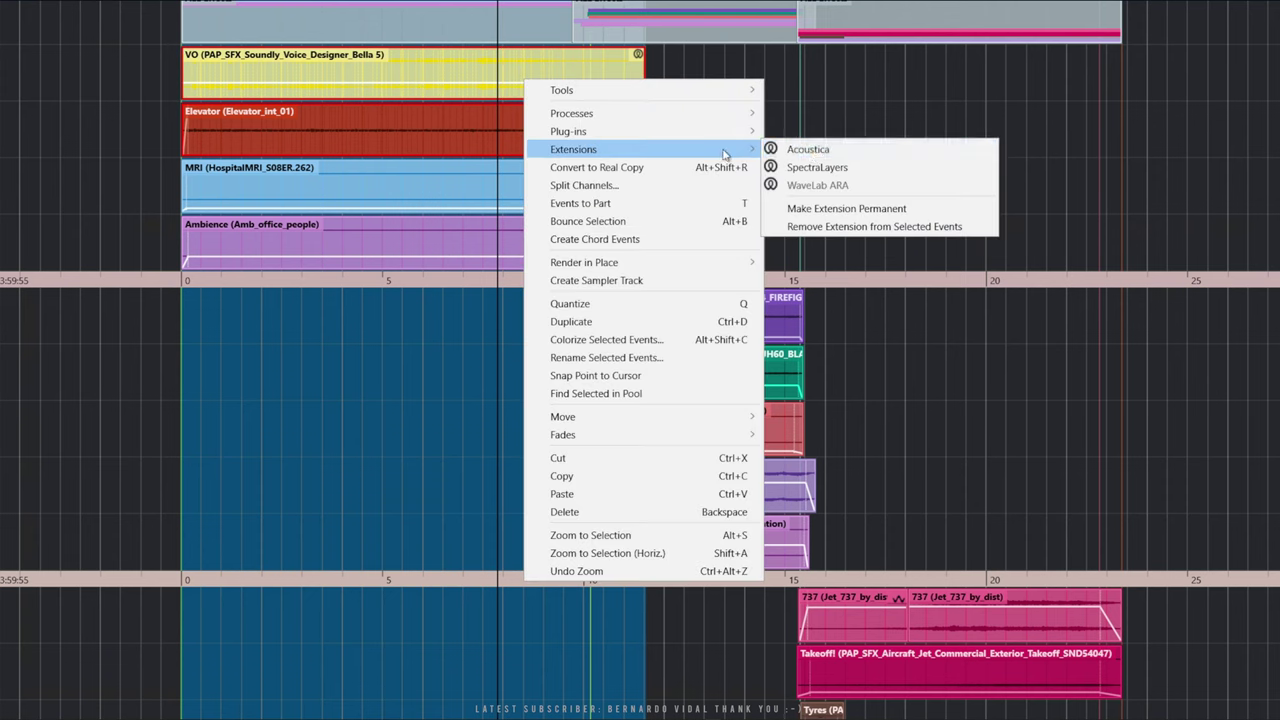
pyautogui.click(831, 228)
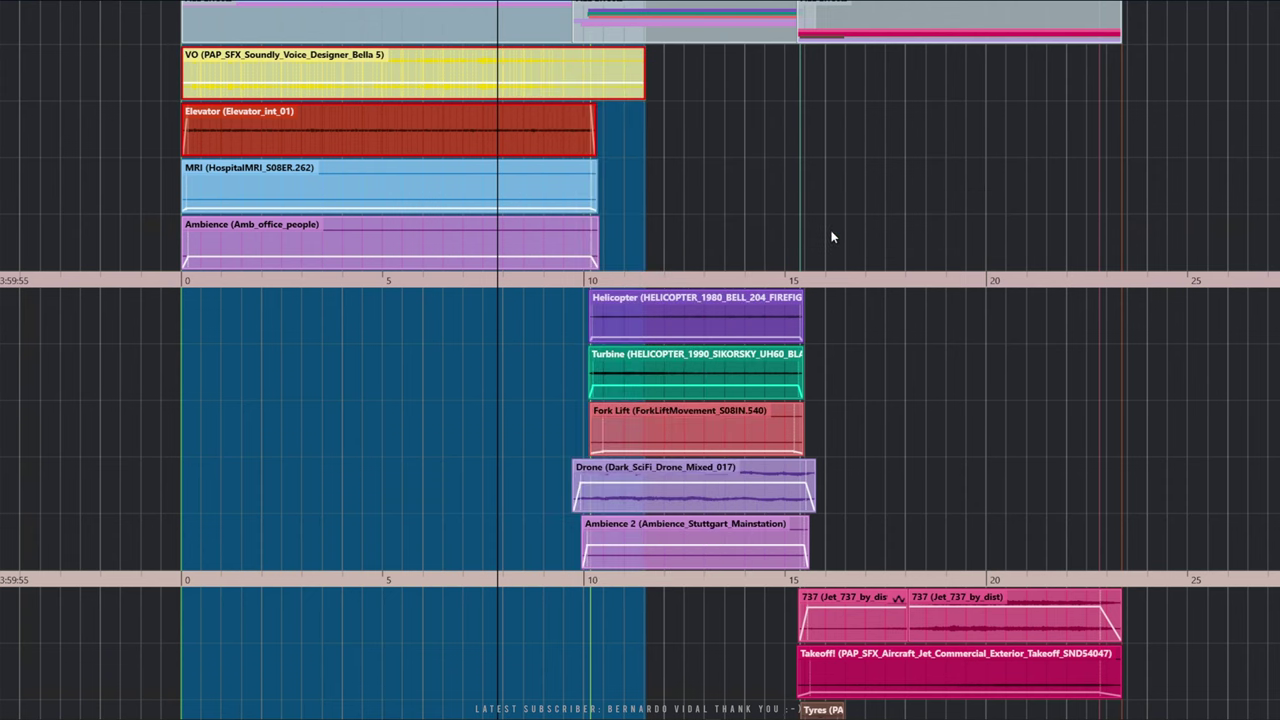
pyautogui.click(758, 213)
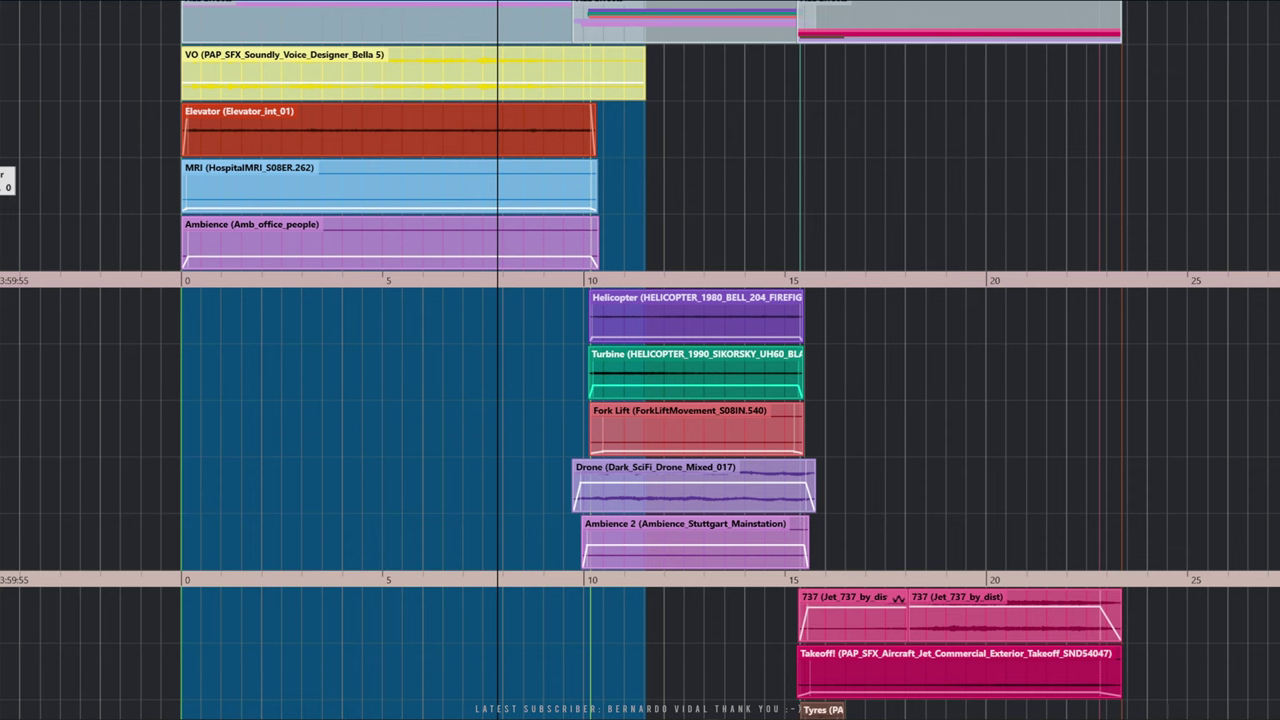
# Select the VO track and place a copy of its VO event further along the track, at about 12 seconds
pyautogui.hscroll(3, 640, 360)
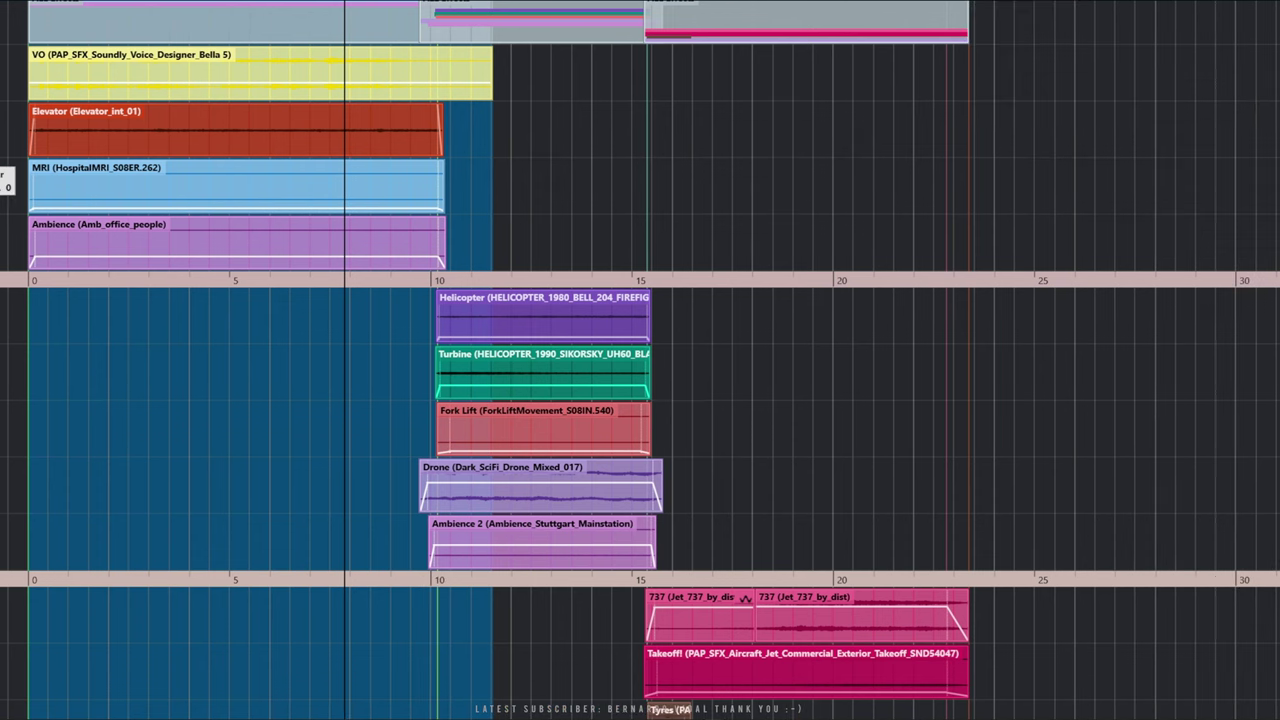
pyautogui.hscroll(-4, 640, 360)
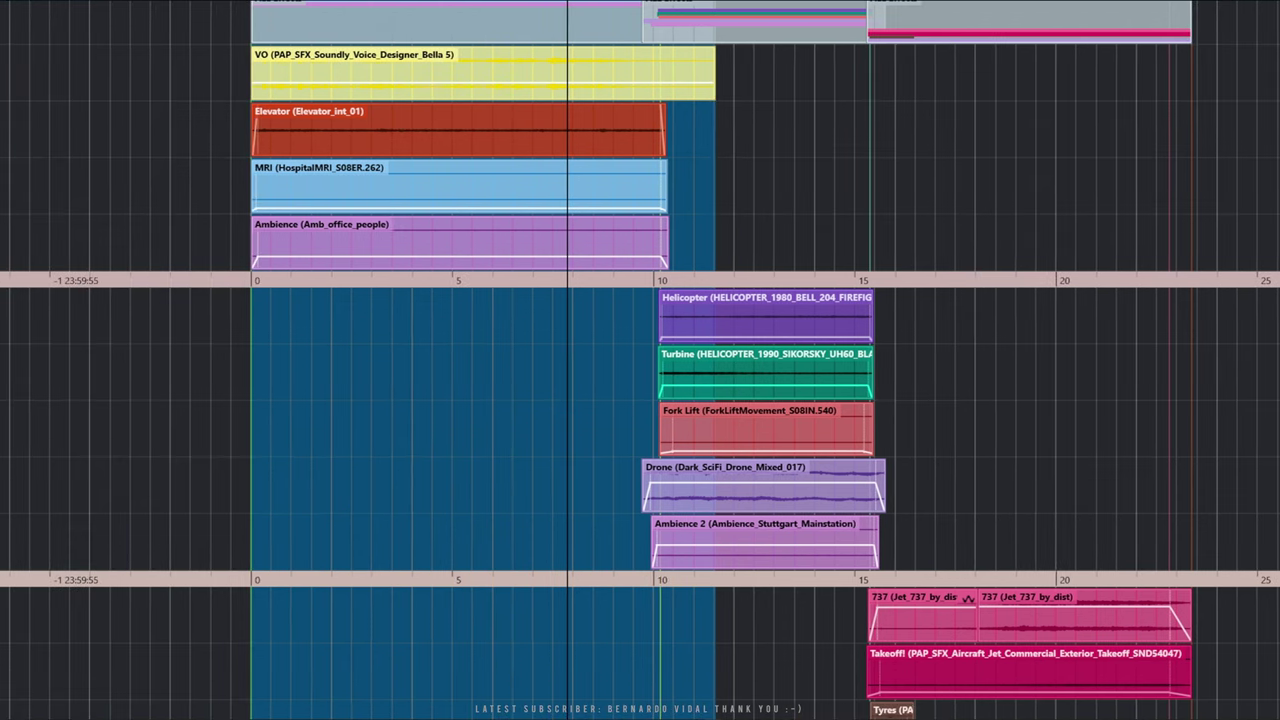
pyautogui.hscroll(-4, 640, 360)
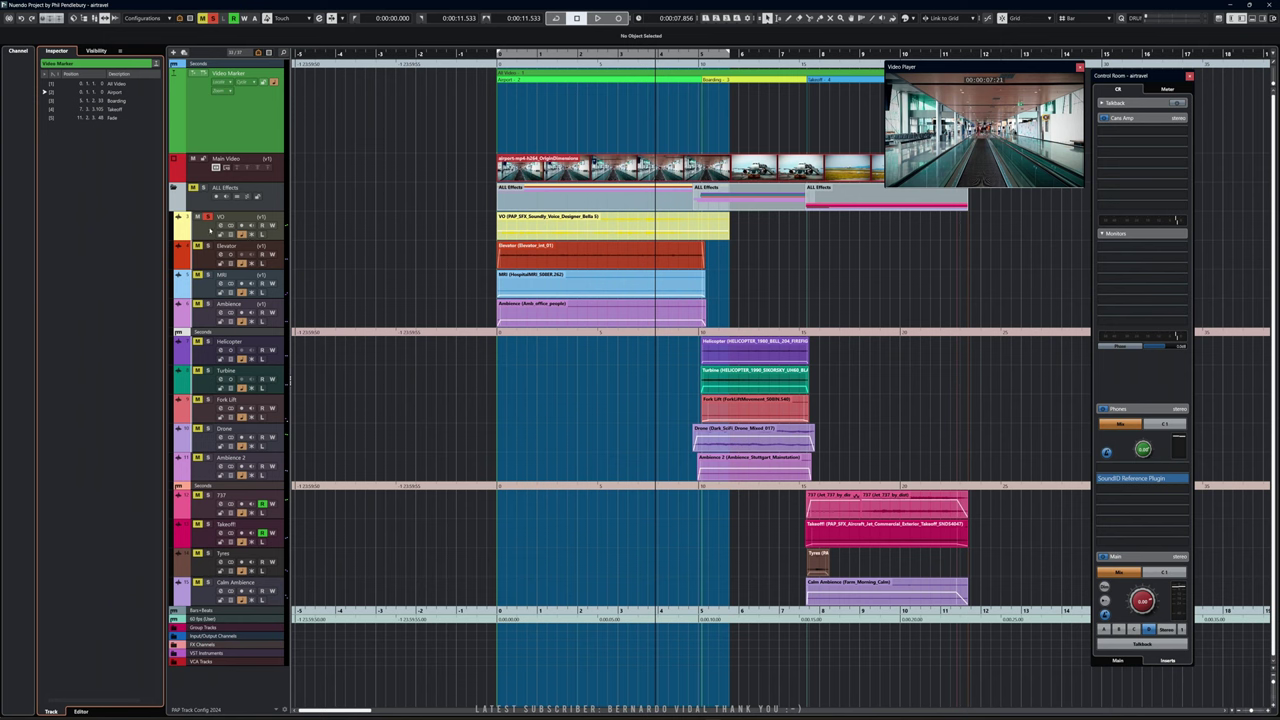
pyautogui.click(210, 228)
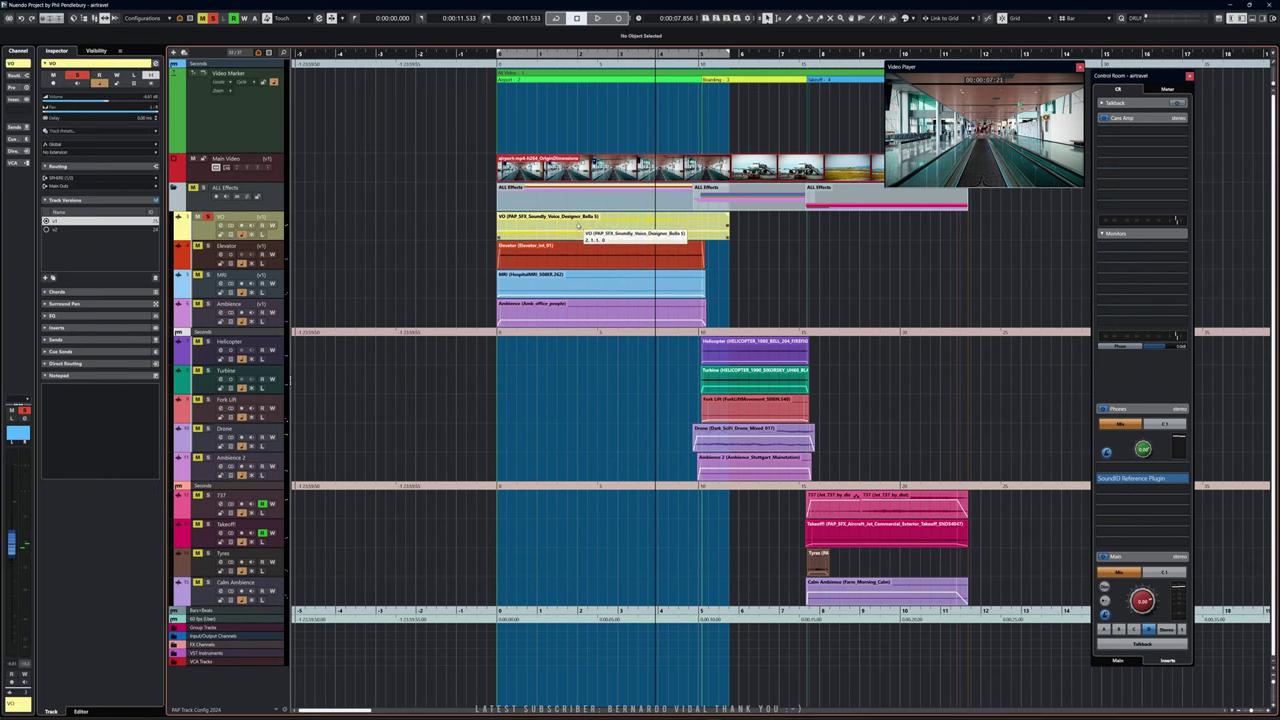
pyautogui.moveTo(578, 225); pyautogui.dragTo(835, 226)
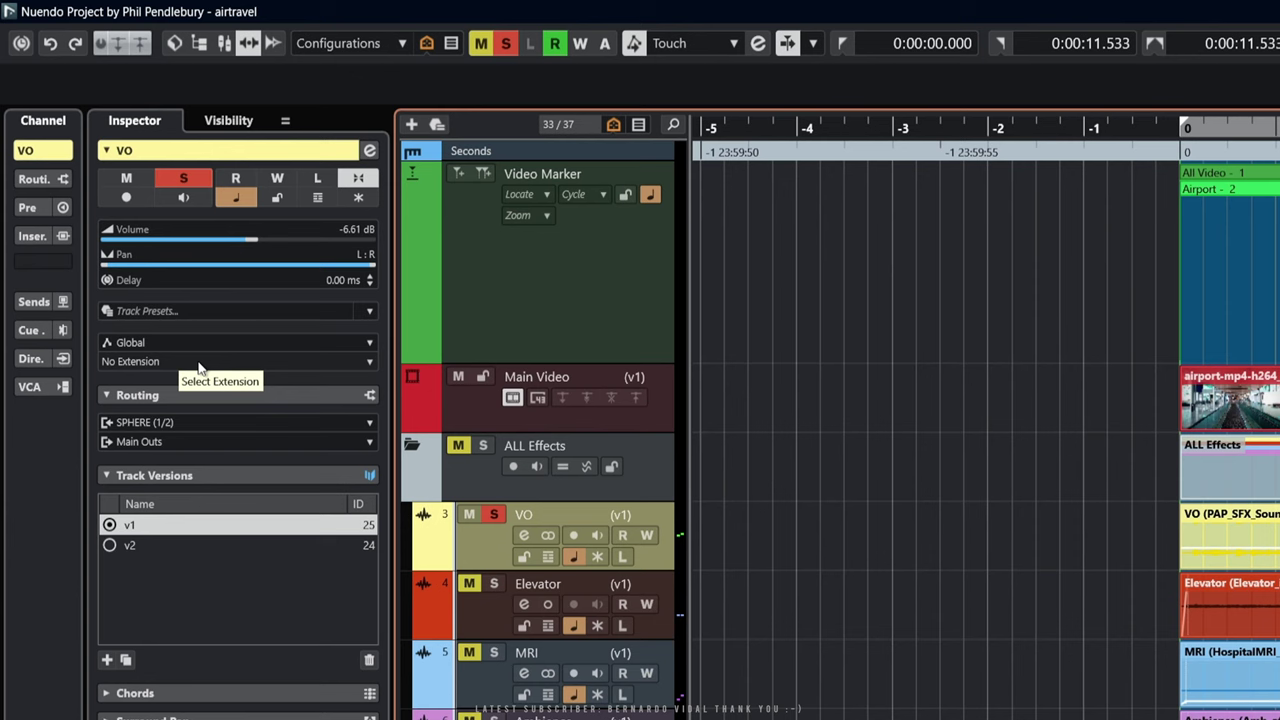
# Assign WaveLab ARA as the track extension of the whole VO track, and close its editor
pyautogui.click(199, 366)
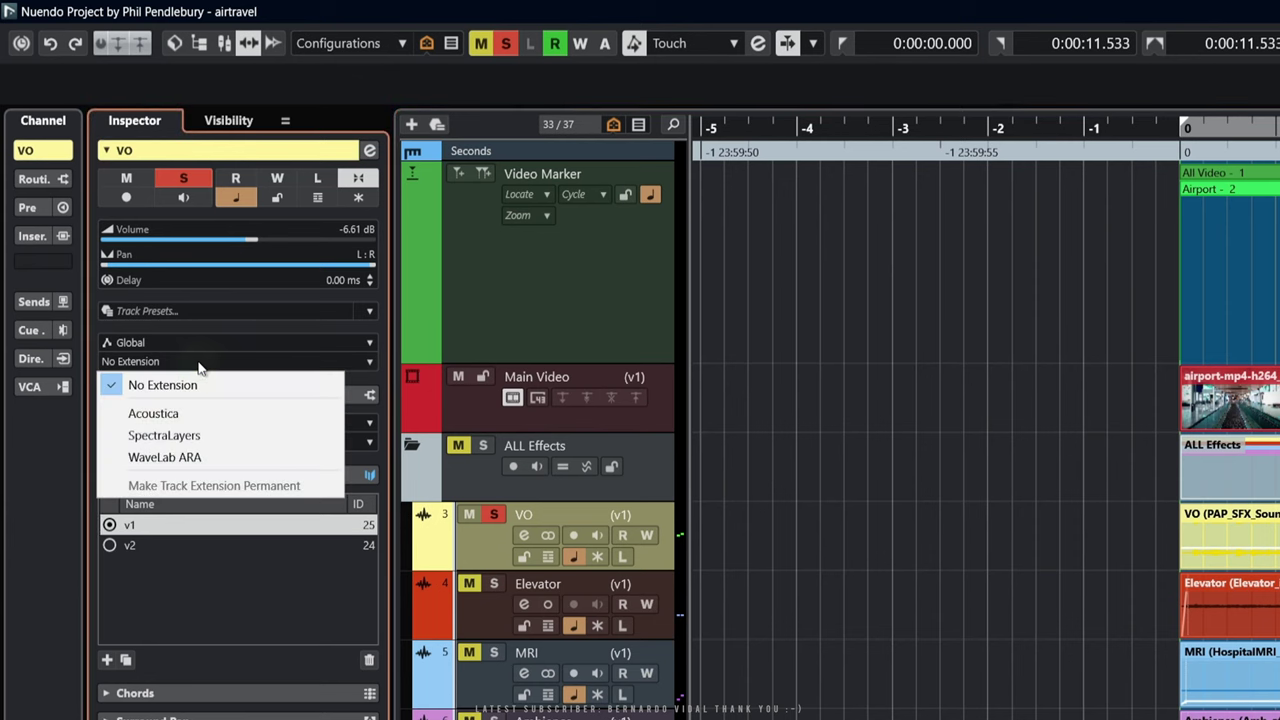
pyautogui.click(194, 459)
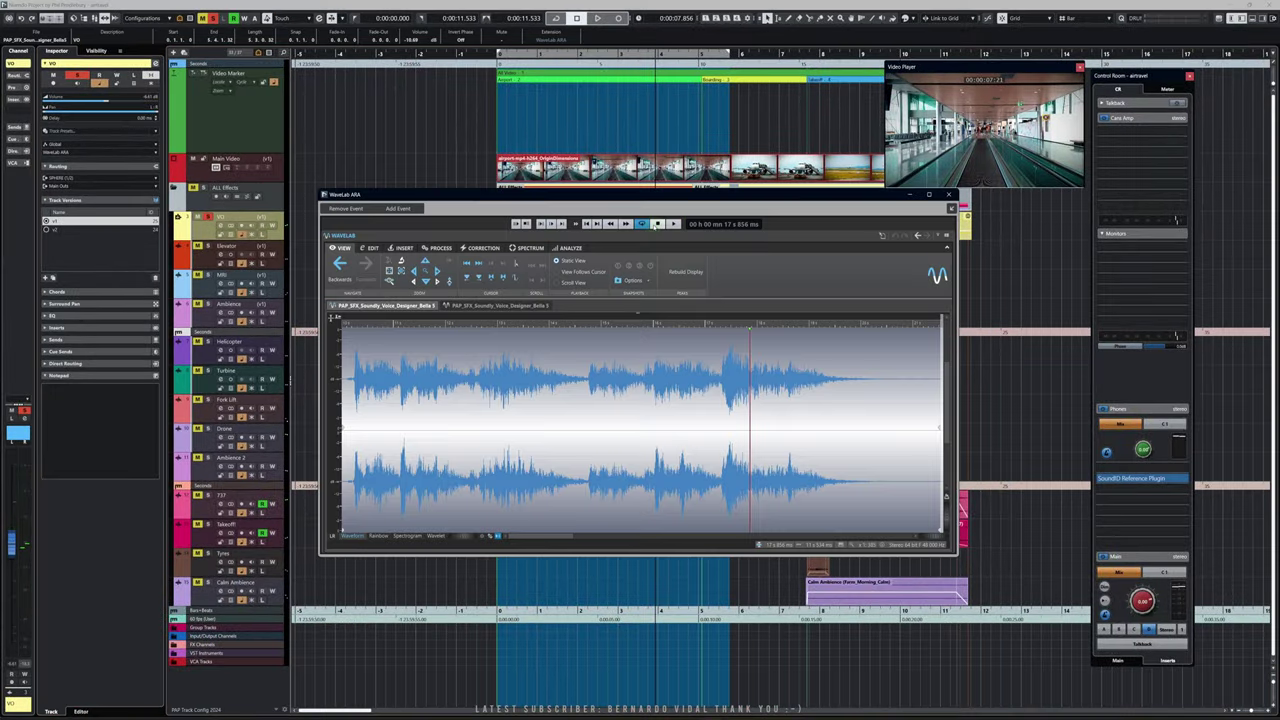
pyautogui.click(952, 195)
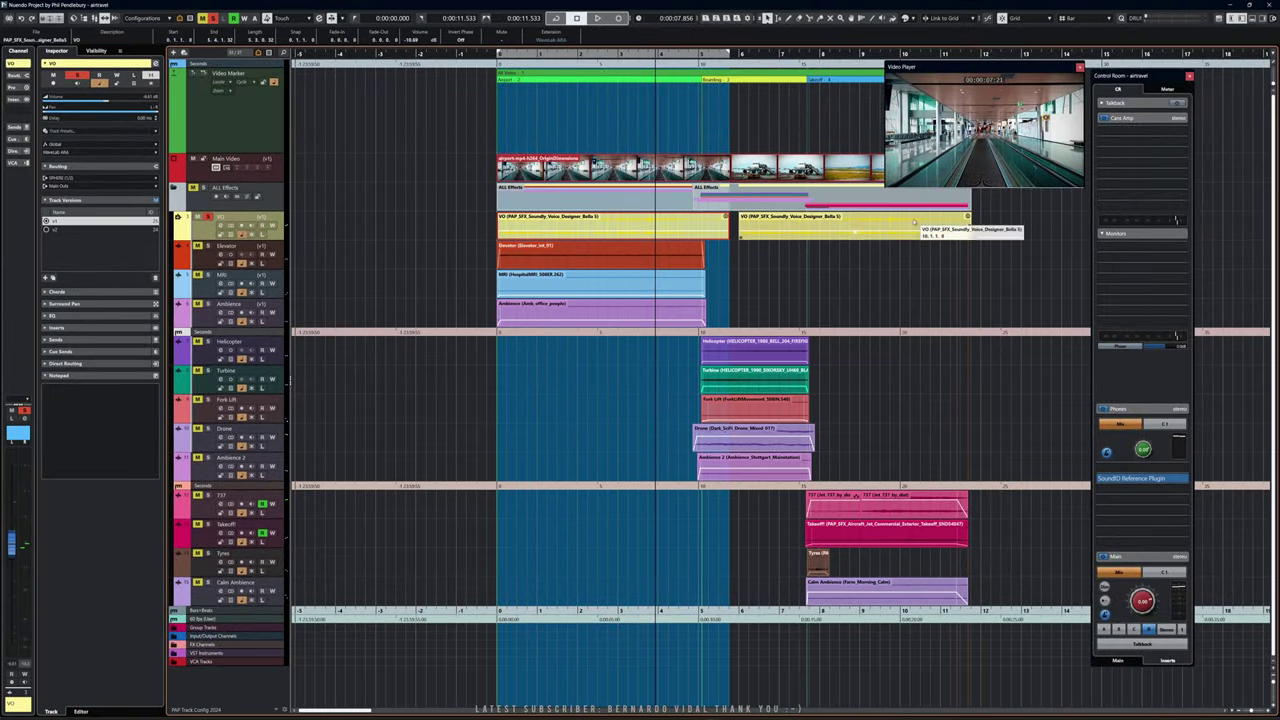
# Open each VO event in the WaveLab ARA editor, view the second event's waveform, and close the editor
pyautogui.doubleClick(842, 234)
pyautogui.click(952, 195)
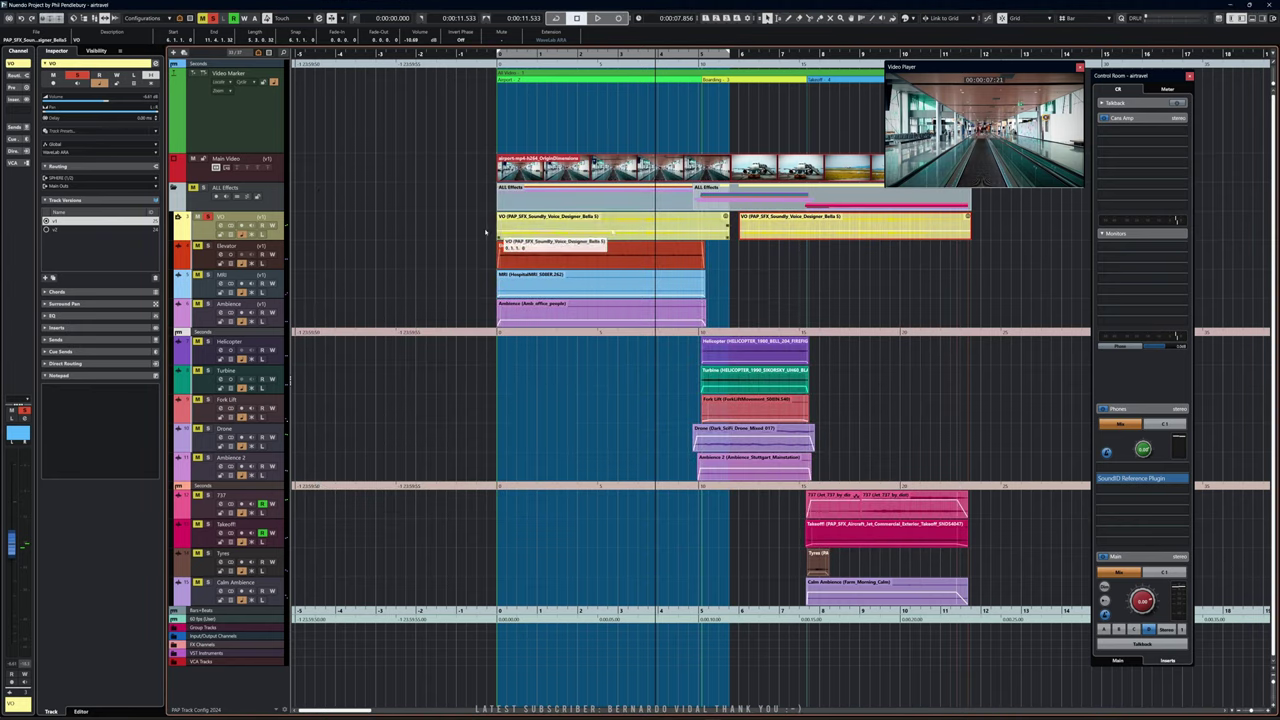
pyautogui.doubleClick(643, 225)
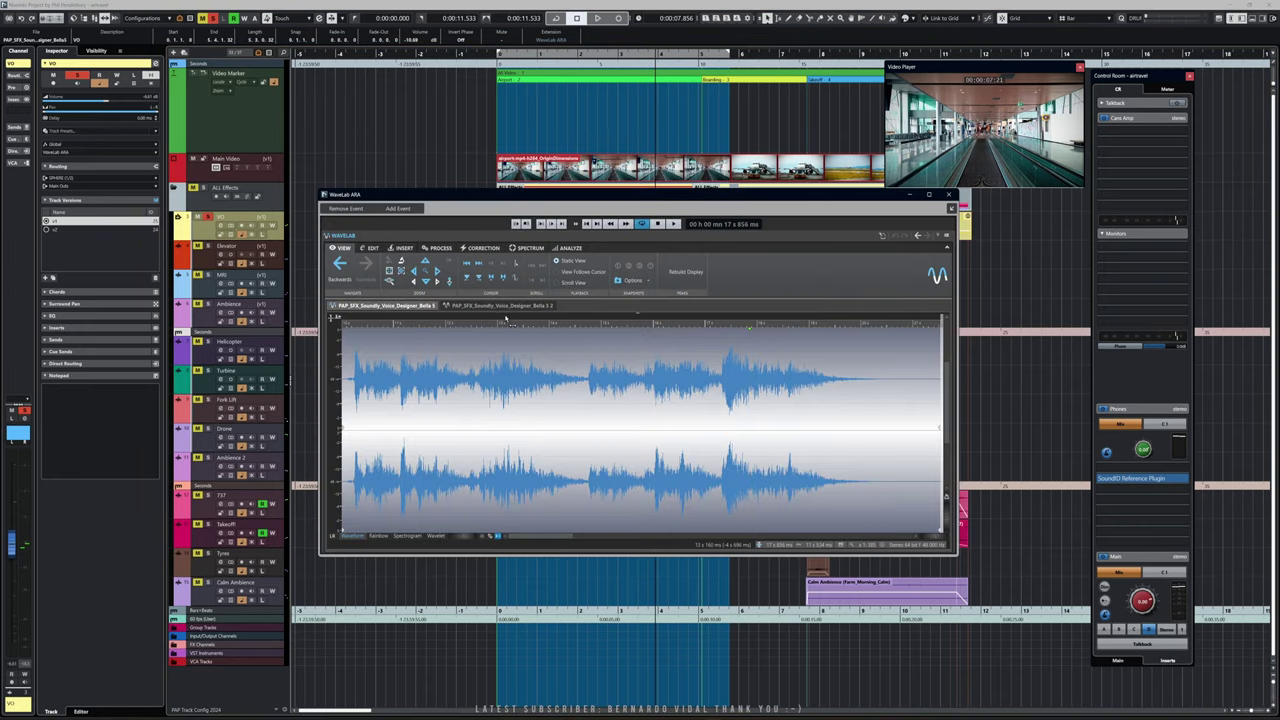
pyautogui.click(480, 306)
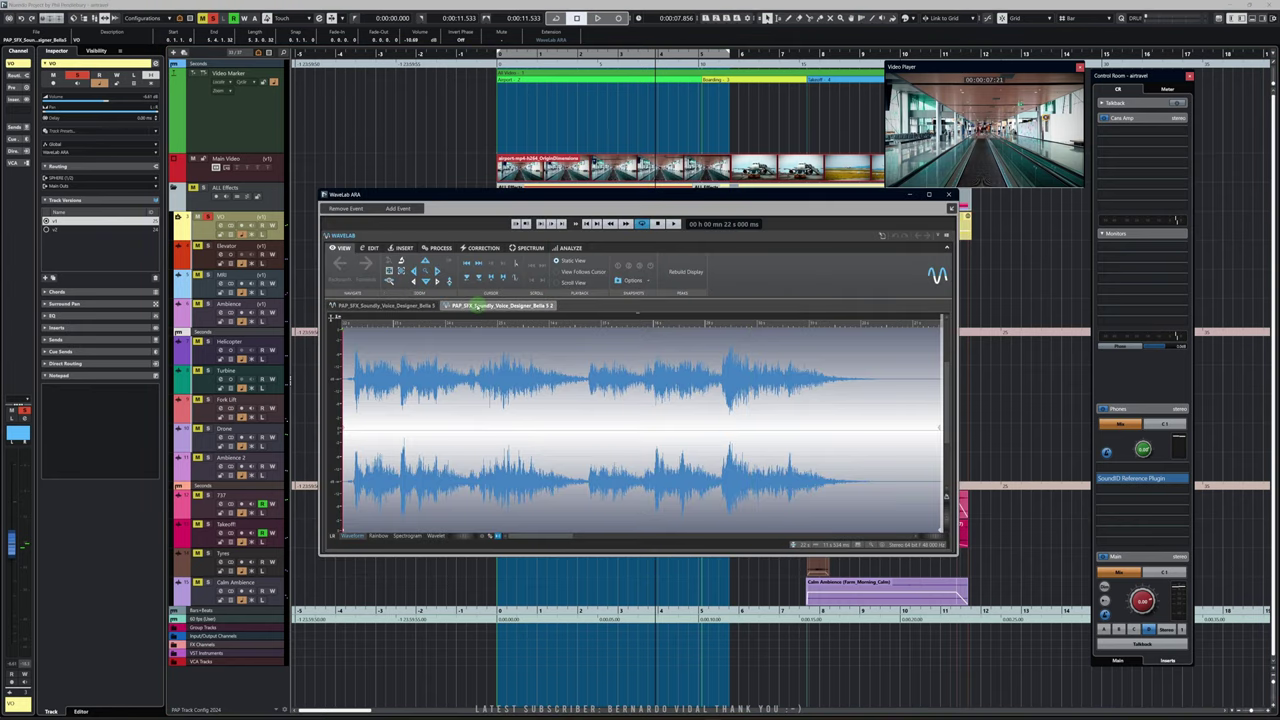
pyautogui.click(952, 195)
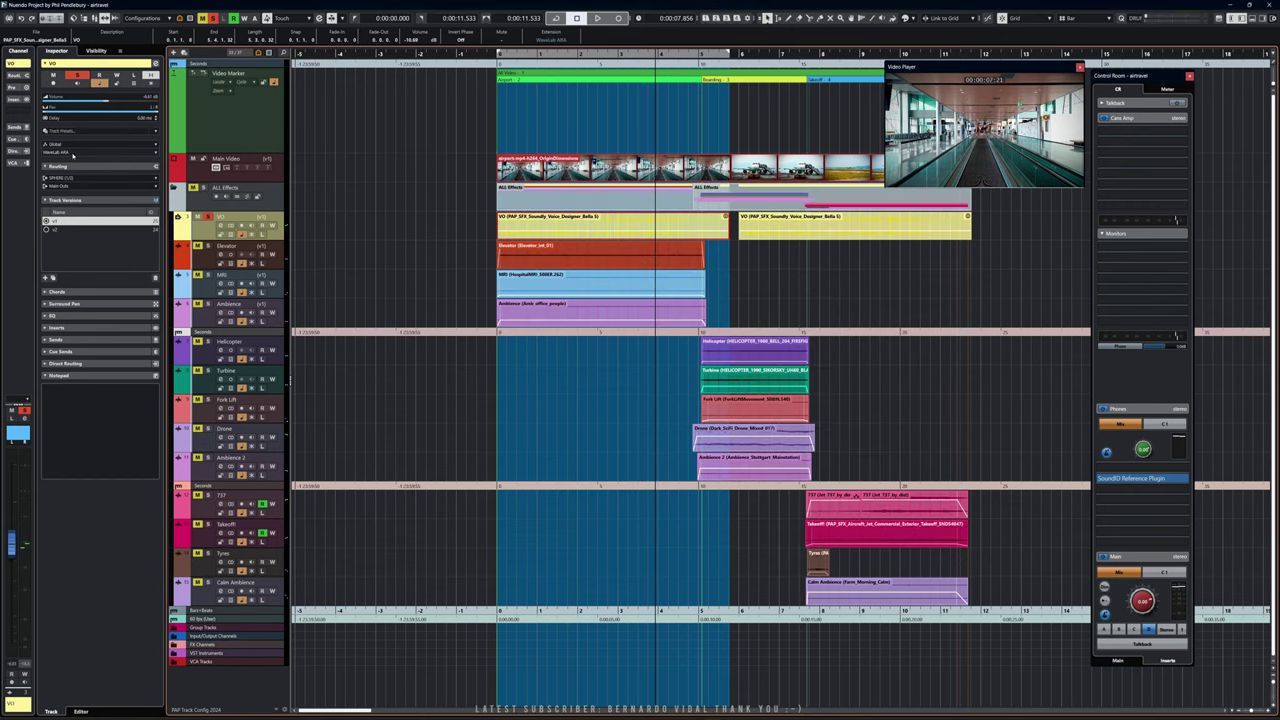
# Set the VO track back to No Extension, and apply the WaveLab ARA extension to only the first VO event
pyautogui.click(72, 152)
pyautogui.click(73, 165)
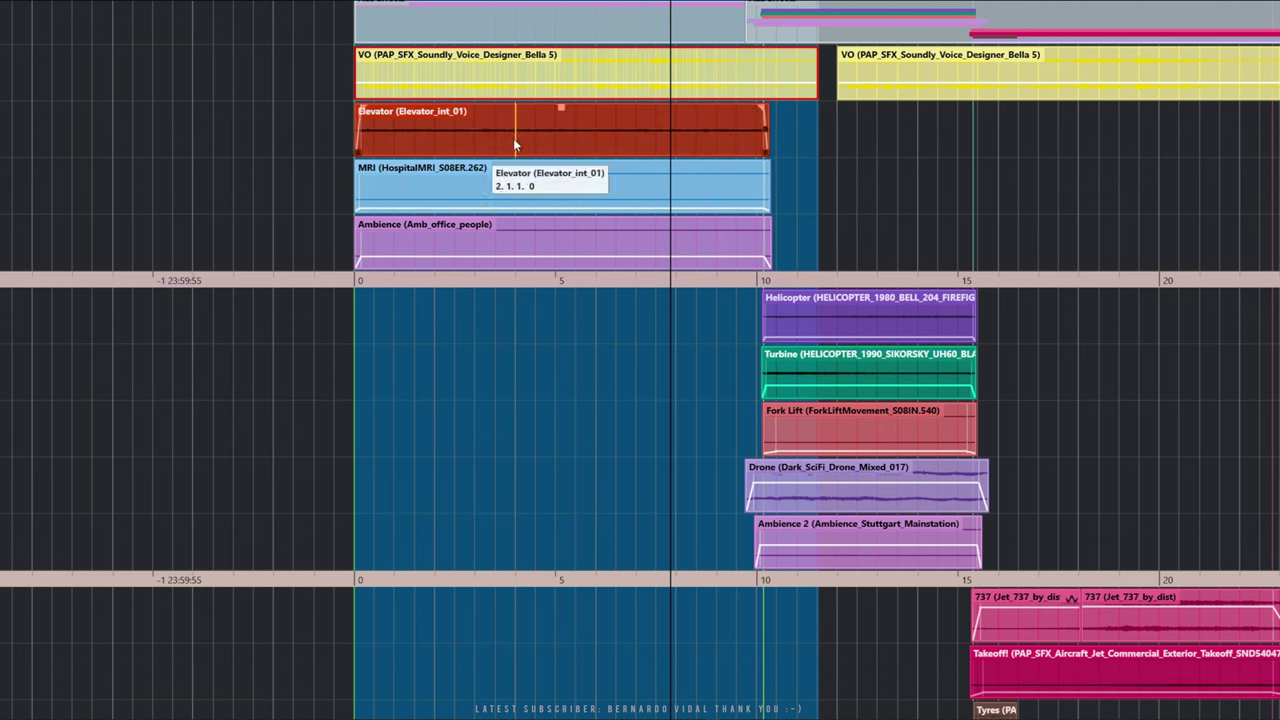
pyautogui.rightClick(510, 88)
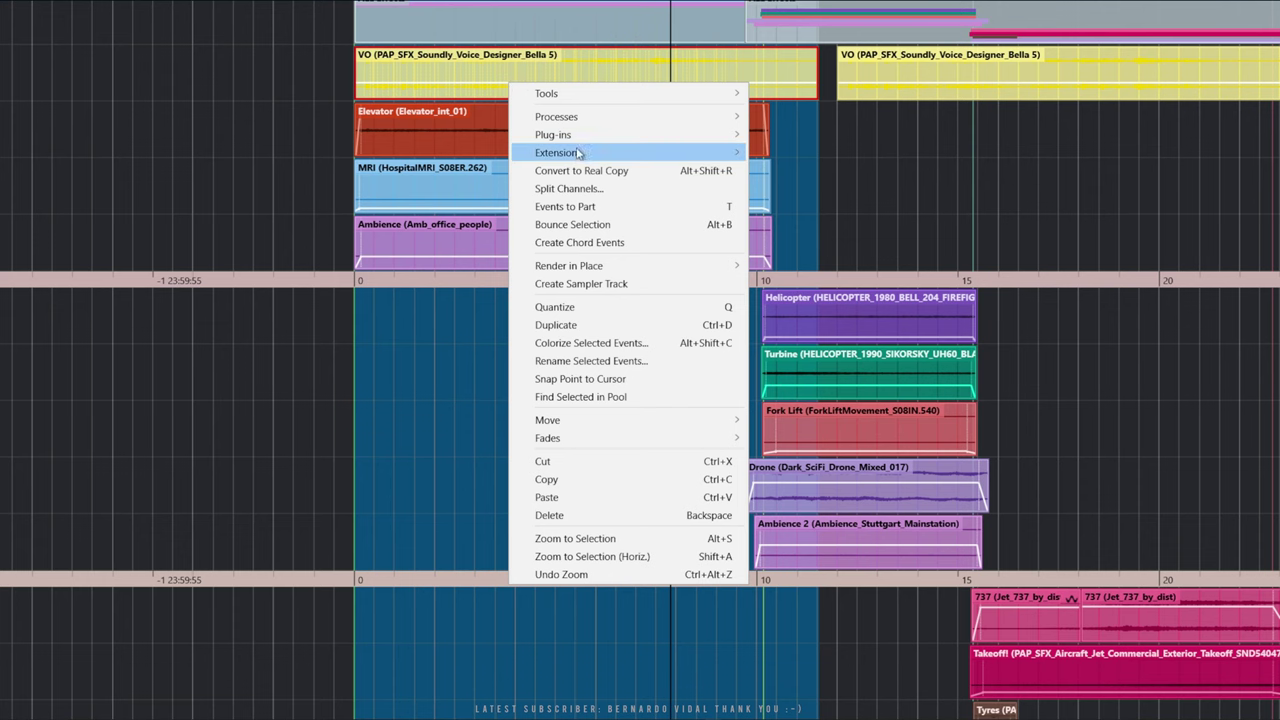
pyautogui.moveTo(580, 155)
pyautogui.click(786, 187)
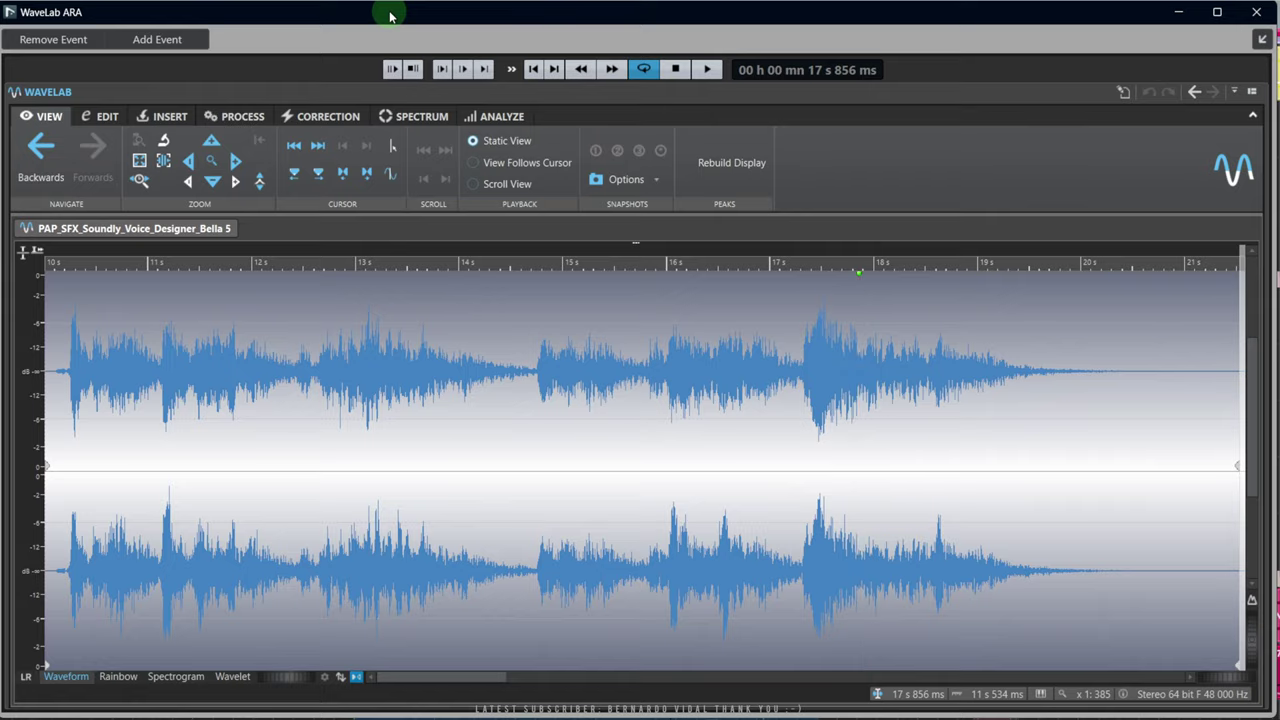
# Move the WaveLab ARA editor clear of the events and try its Remove Event and Add Event modes on VO and Elevator
pyautogui.moveTo(390, 16); pyautogui.dragTo(408, 173)
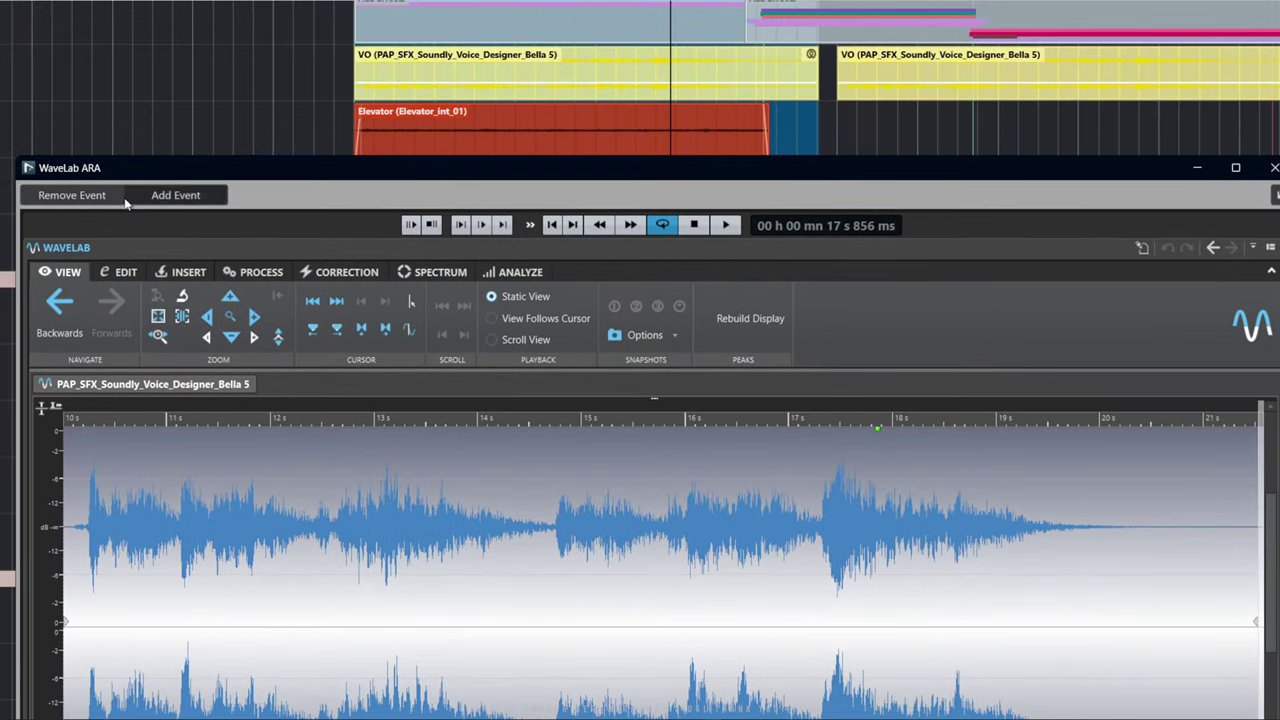
pyautogui.click(96, 197)
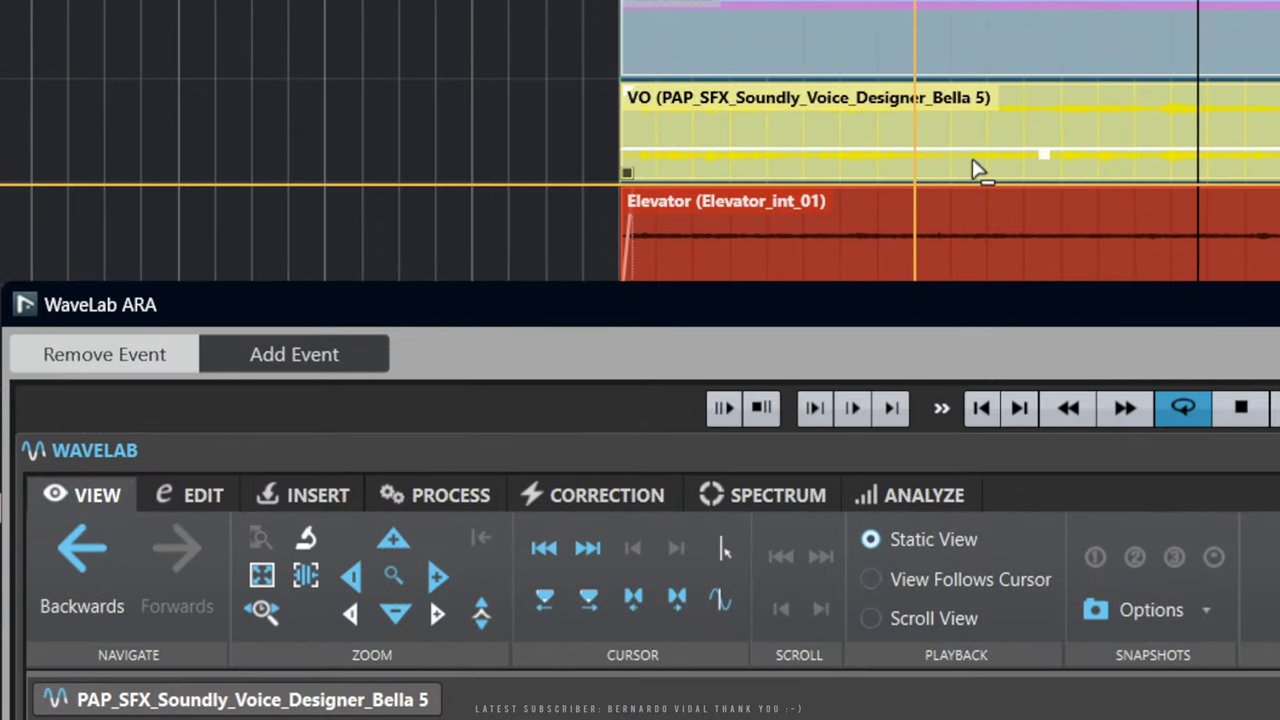
pyautogui.click(275, 363)
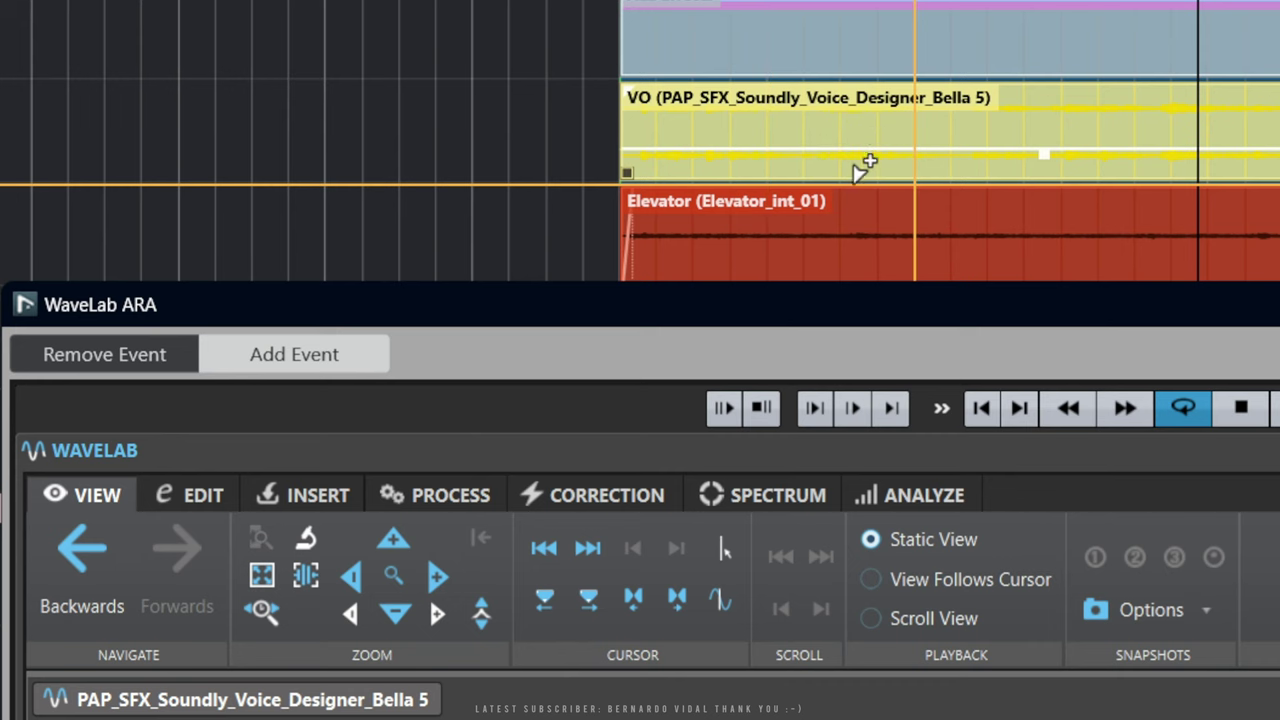
pyautogui.click(876, 133)
pyautogui.click(871, 240)
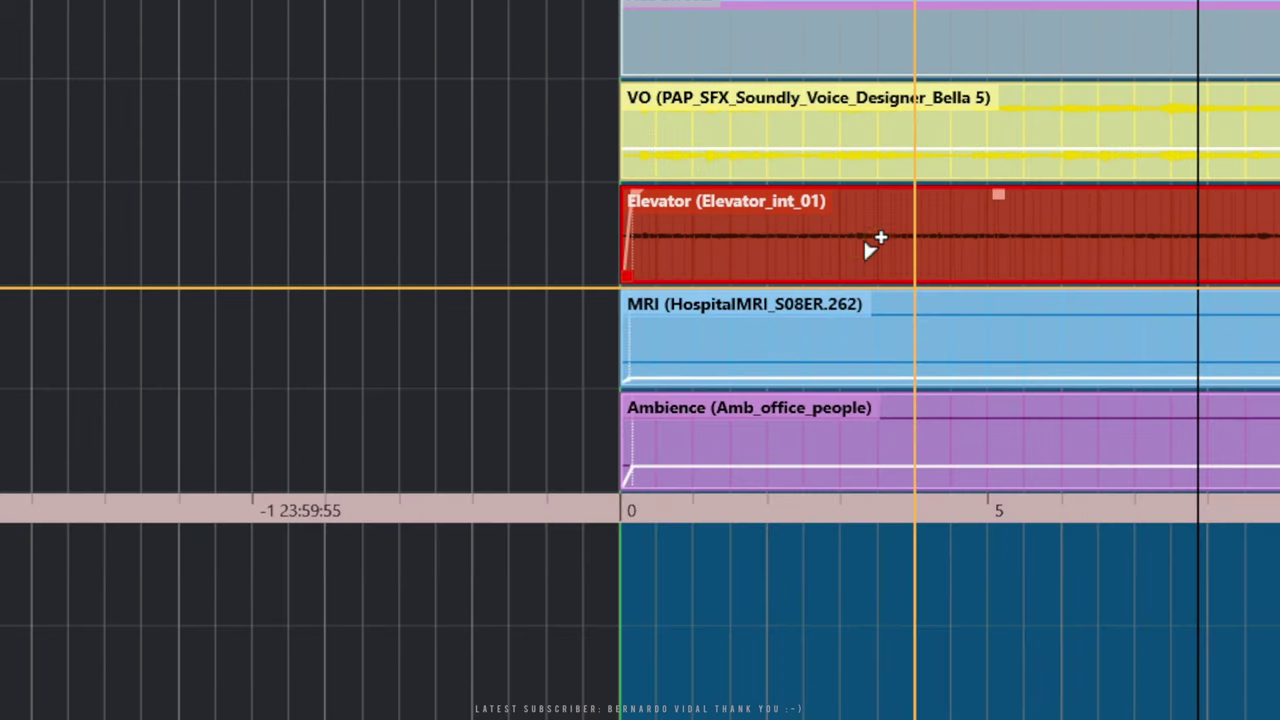
pyautogui.click(876, 300)
pyautogui.click(906, 233)
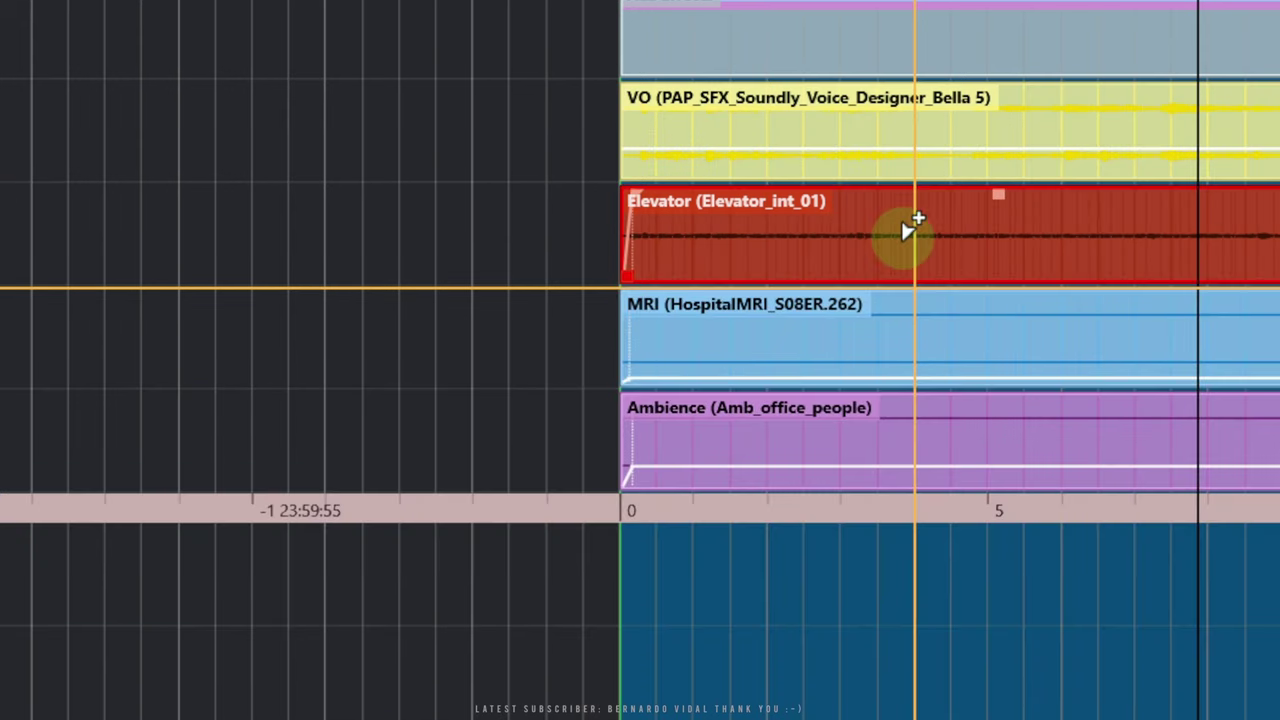
pyautogui.click(860, 133)
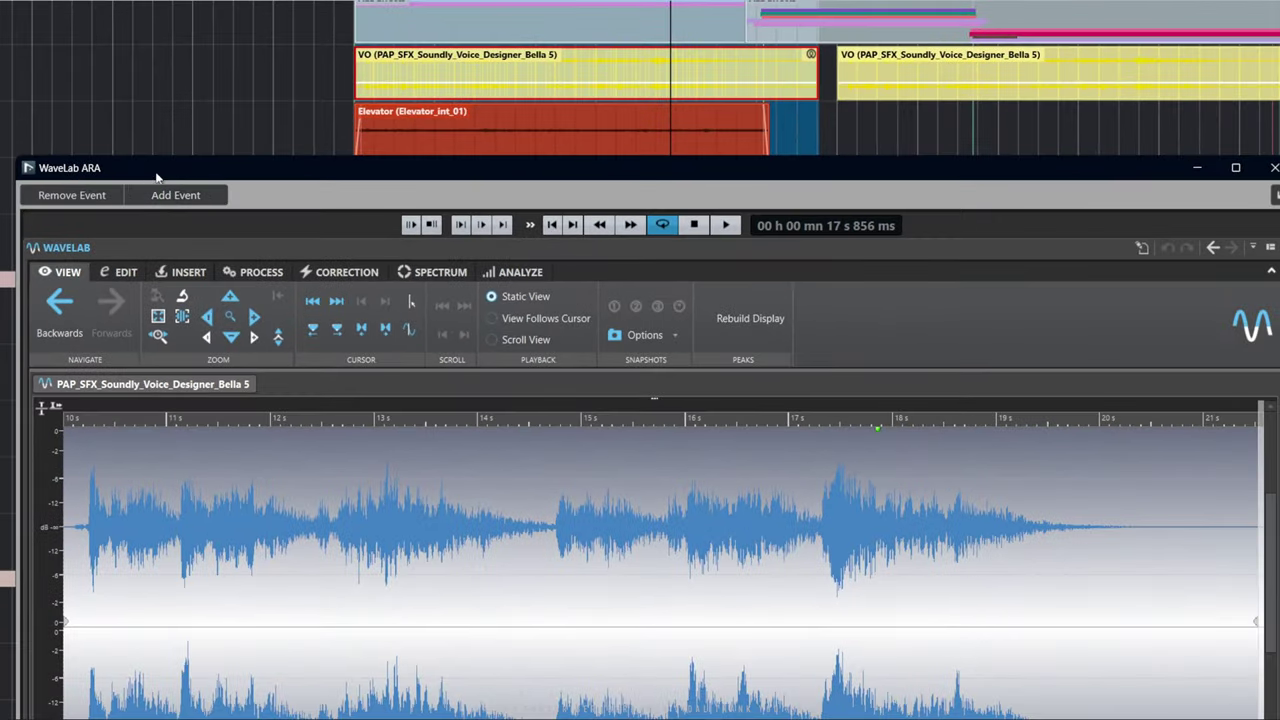
# Dock the WaveLab ARA editor in the project window's lower zone, make it taller, and test its transport
pyautogui.moveTo(252, 179); pyautogui.dragTo(310, 0)
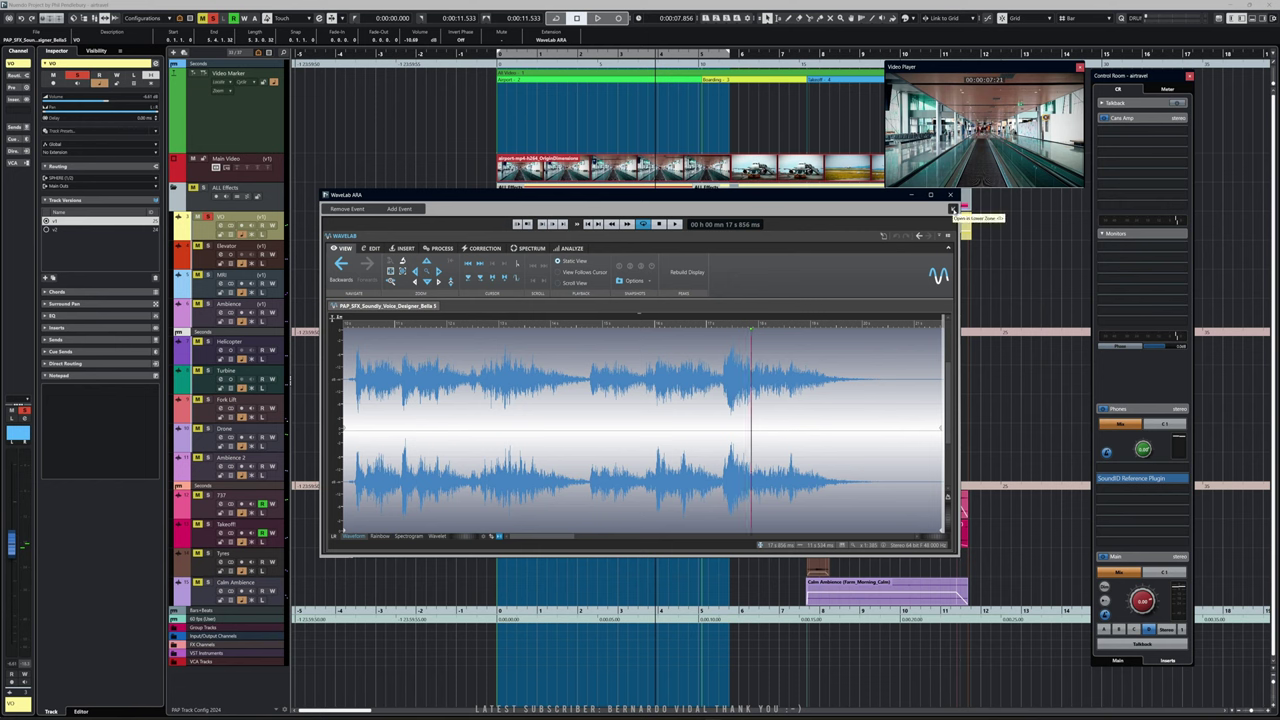
pyautogui.click(953, 208)
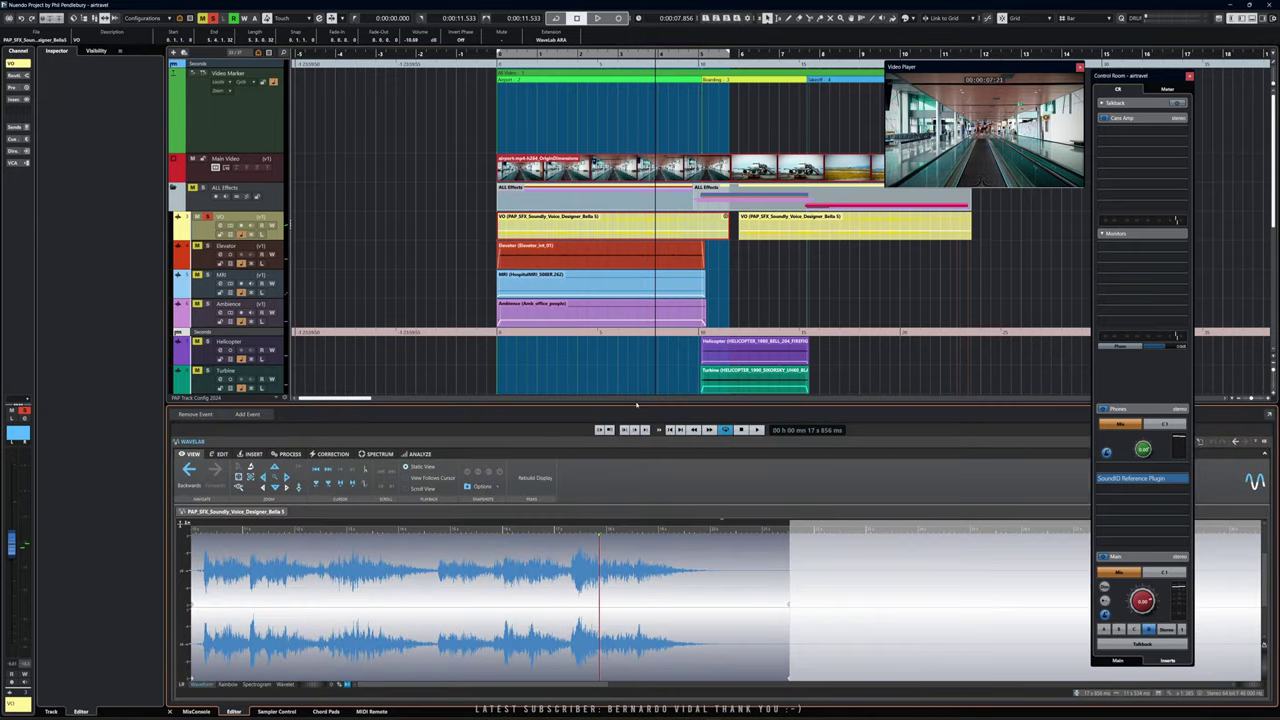
pyautogui.moveTo(636, 405); pyautogui.dragTo(641, 351)
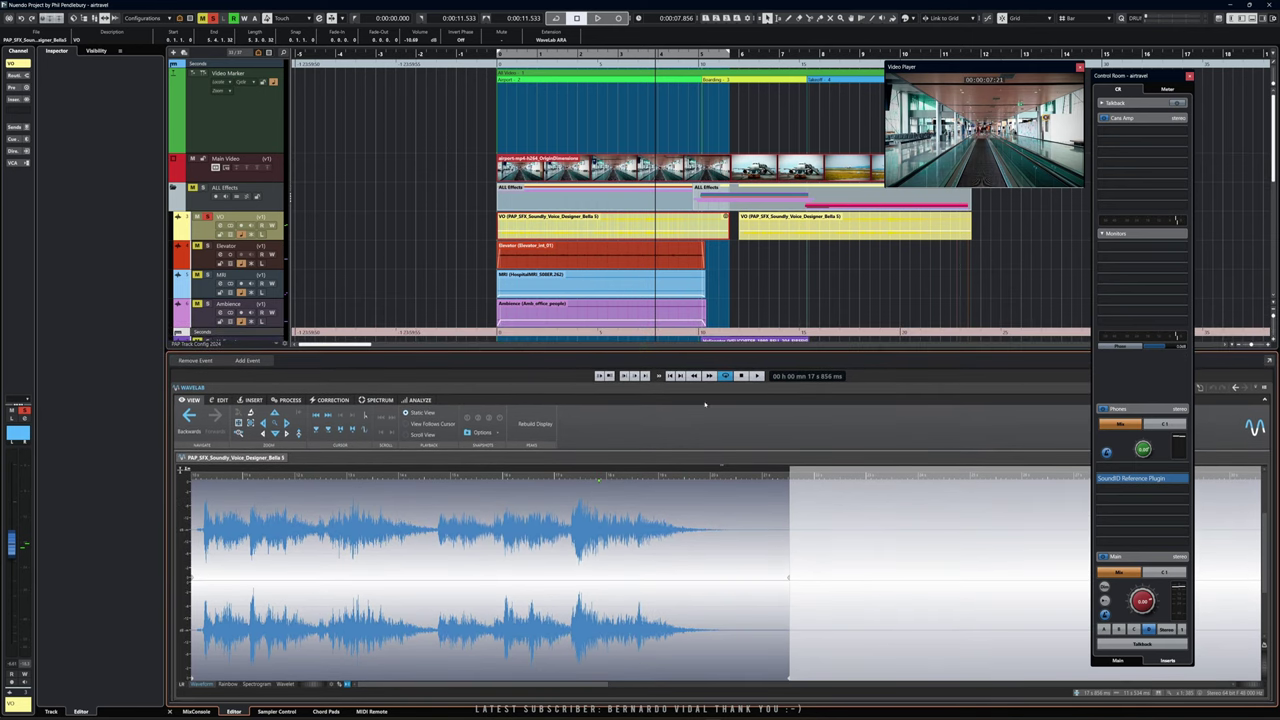
pyautogui.click(748, 380)
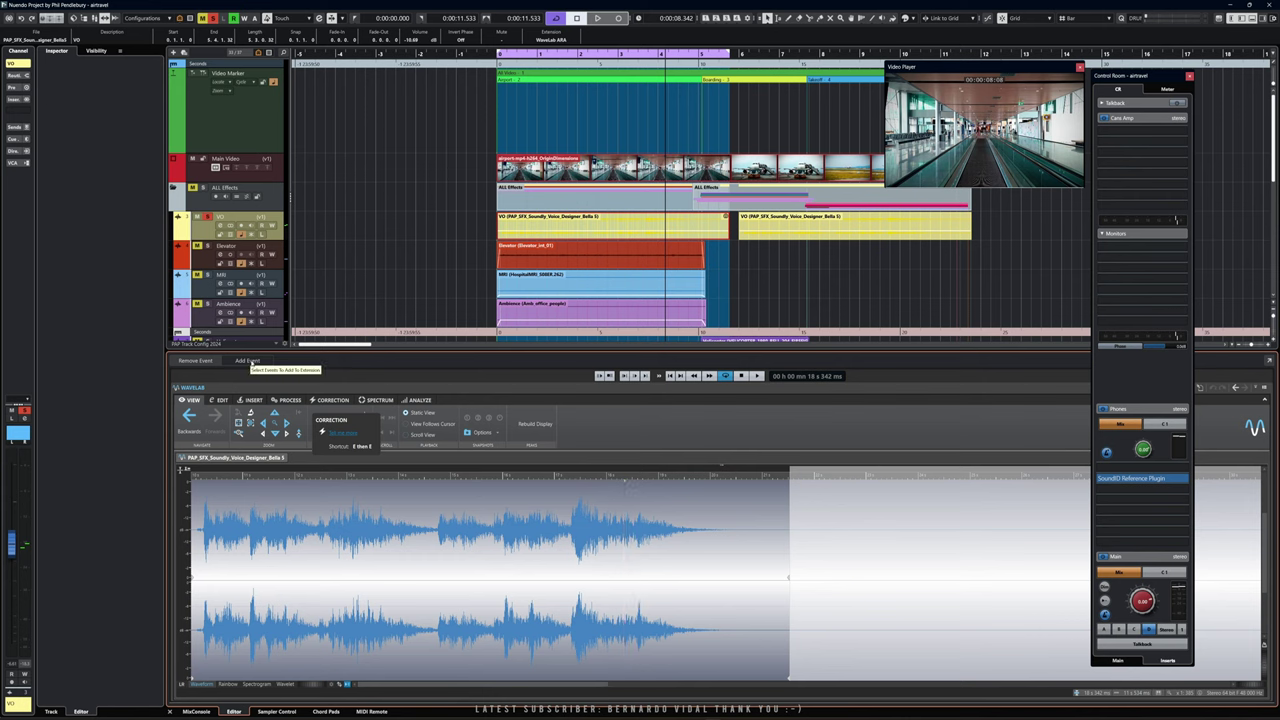
# Add the Elevator, MRI and Ambience events to the WaveLab ARA extension using the editor's Add Event mode
pyautogui.click(248, 361)
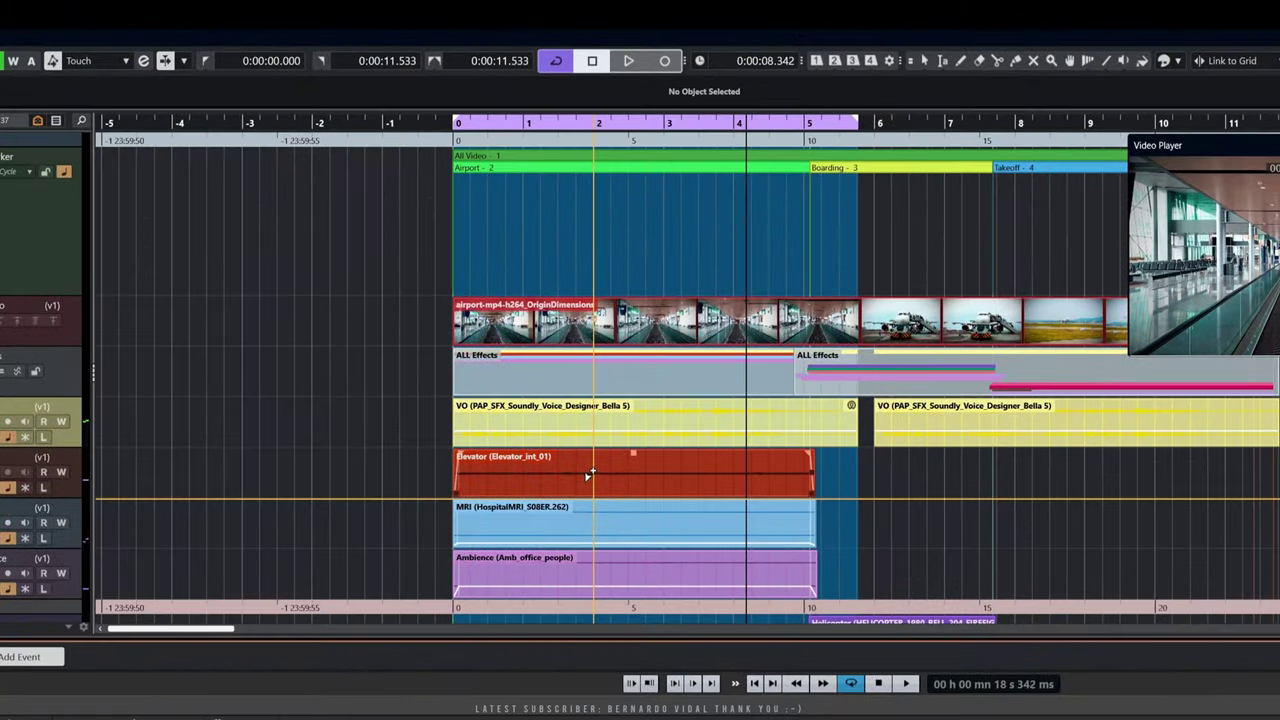
pyautogui.click(574, 257)
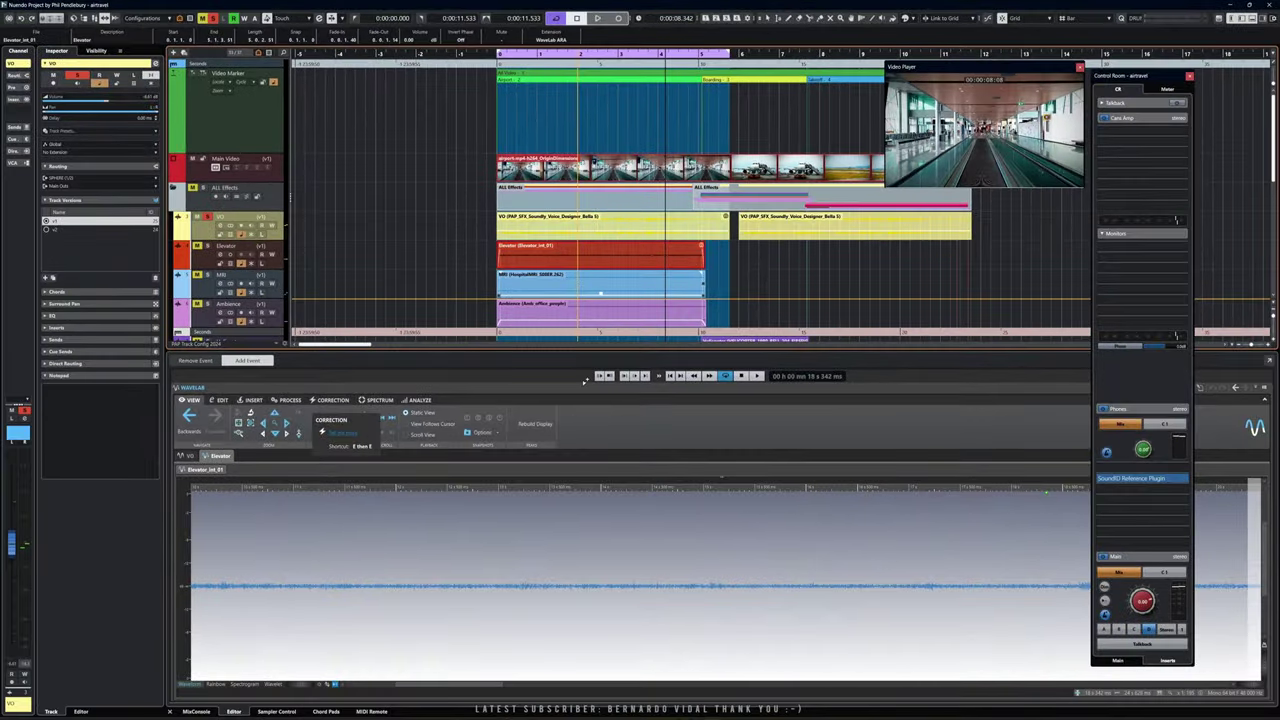
pyautogui.click(585, 288)
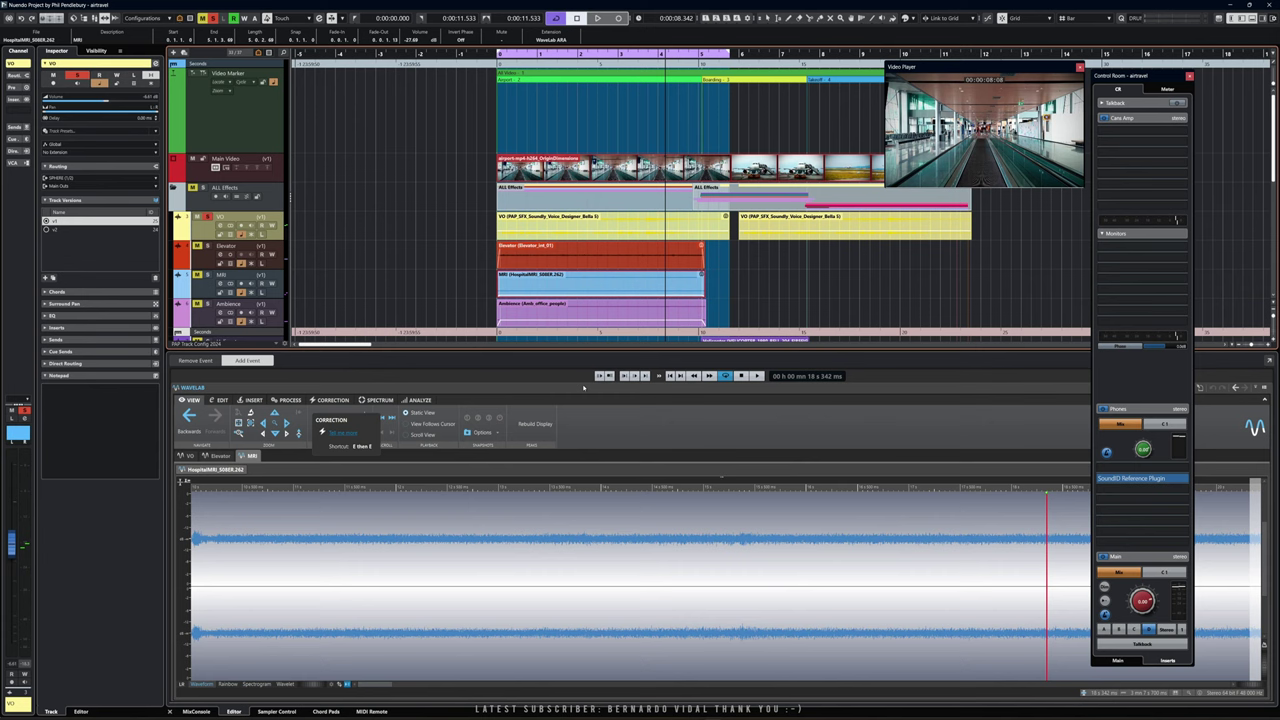
pyautogui.click(582, 313)
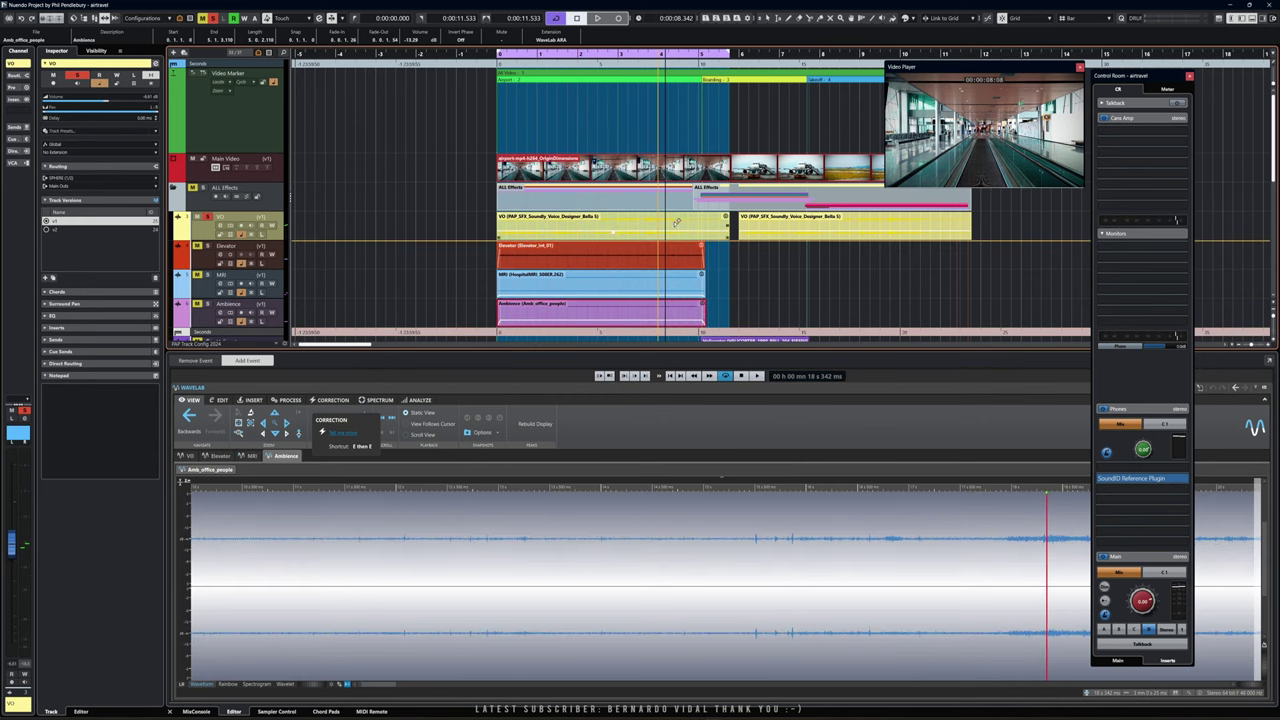
# Review the waveforms of the VO, Elevator, MRI and Ambience events in the WaveLab ARA editor, ending on VO
pyautogui.click(190, 456)
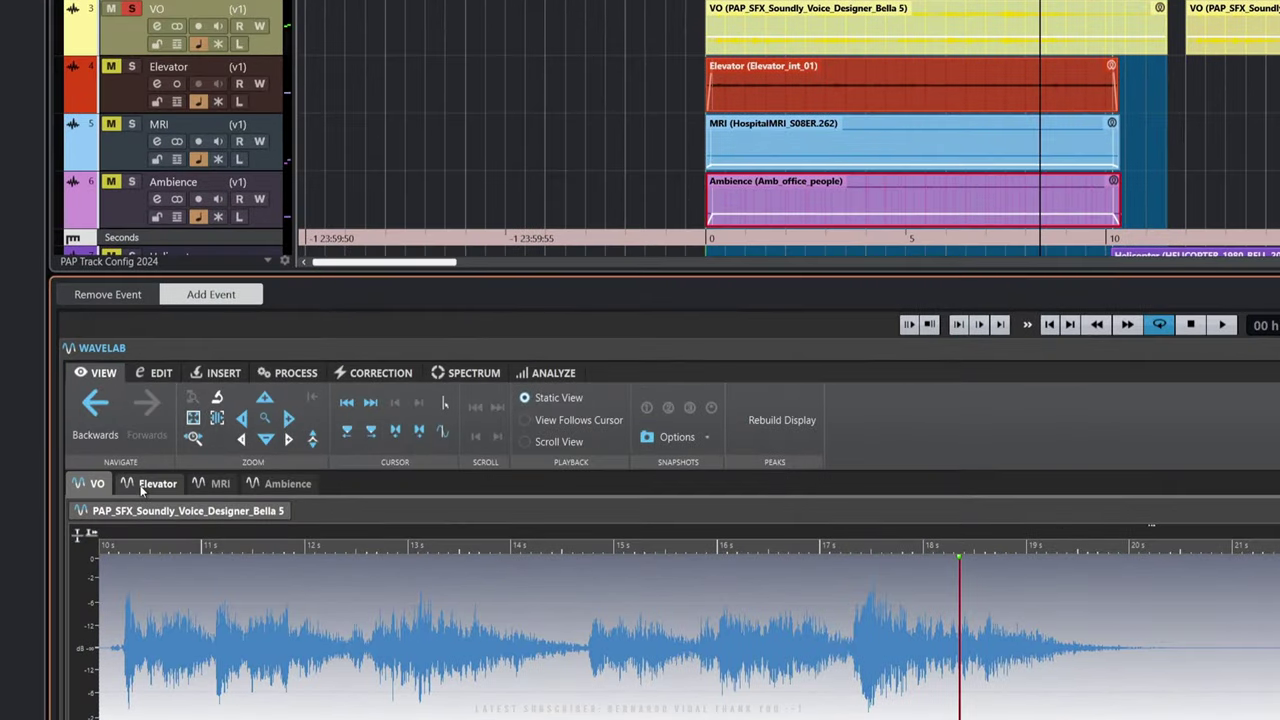
pyautogui.click(218, 456)
pyautogui.click(209, 487)
pyautogui.click(280, 485)
pyautogui.click(215, 485)
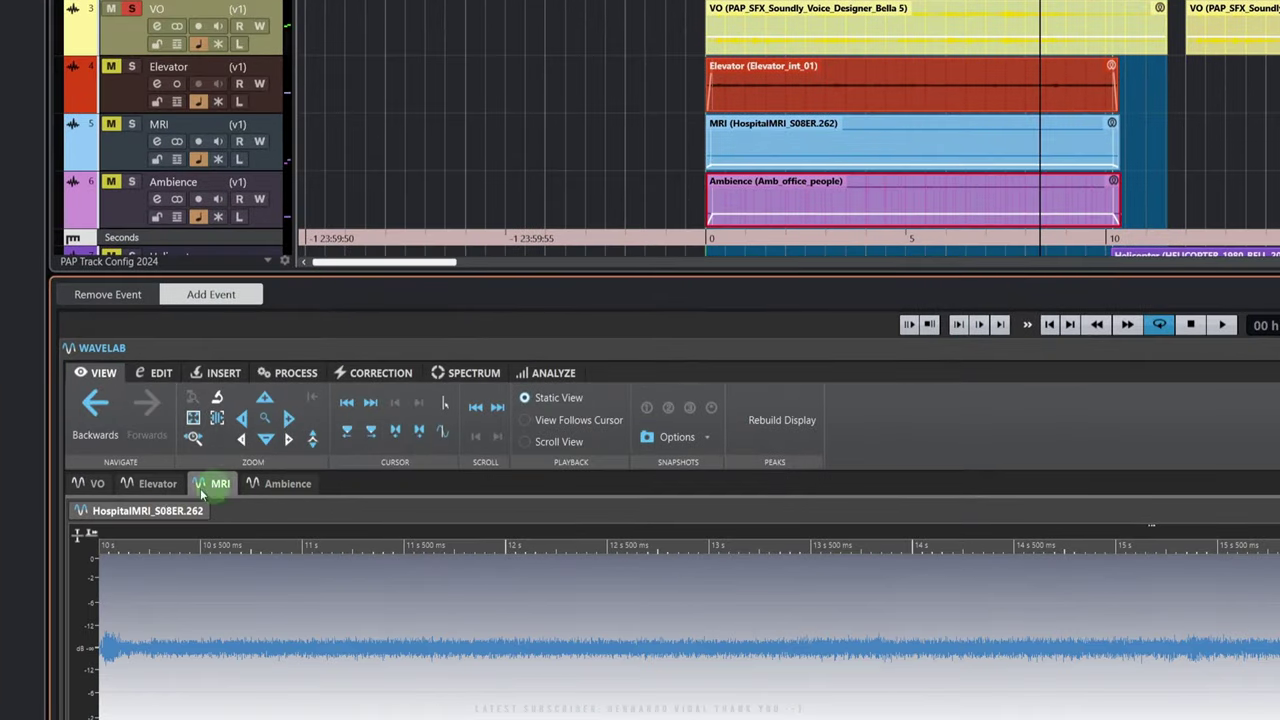
pyautogui.click(150, 489)
pyautogui.click(96, 485)
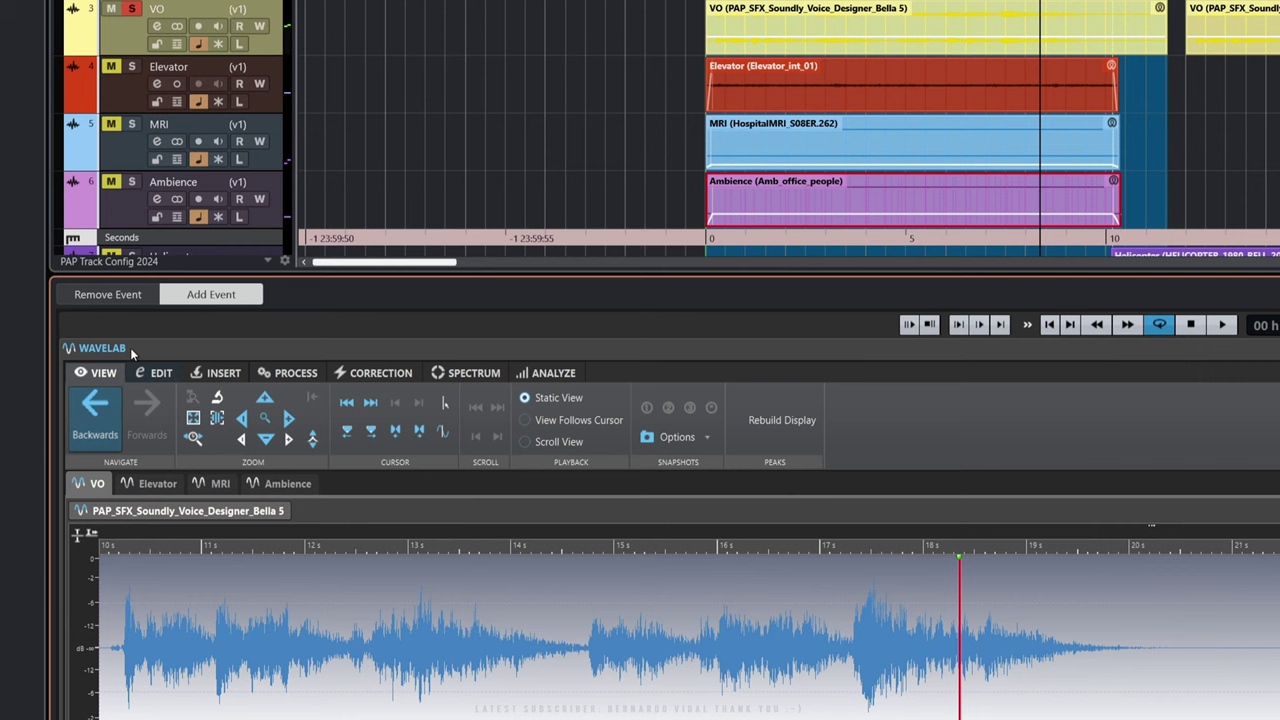
# Remove the Ambience, MRI and Elevator events from the WaveLab ARA extension using the editor's Remove Event mode, and leave that mode
pyautogui.click(112, 294)
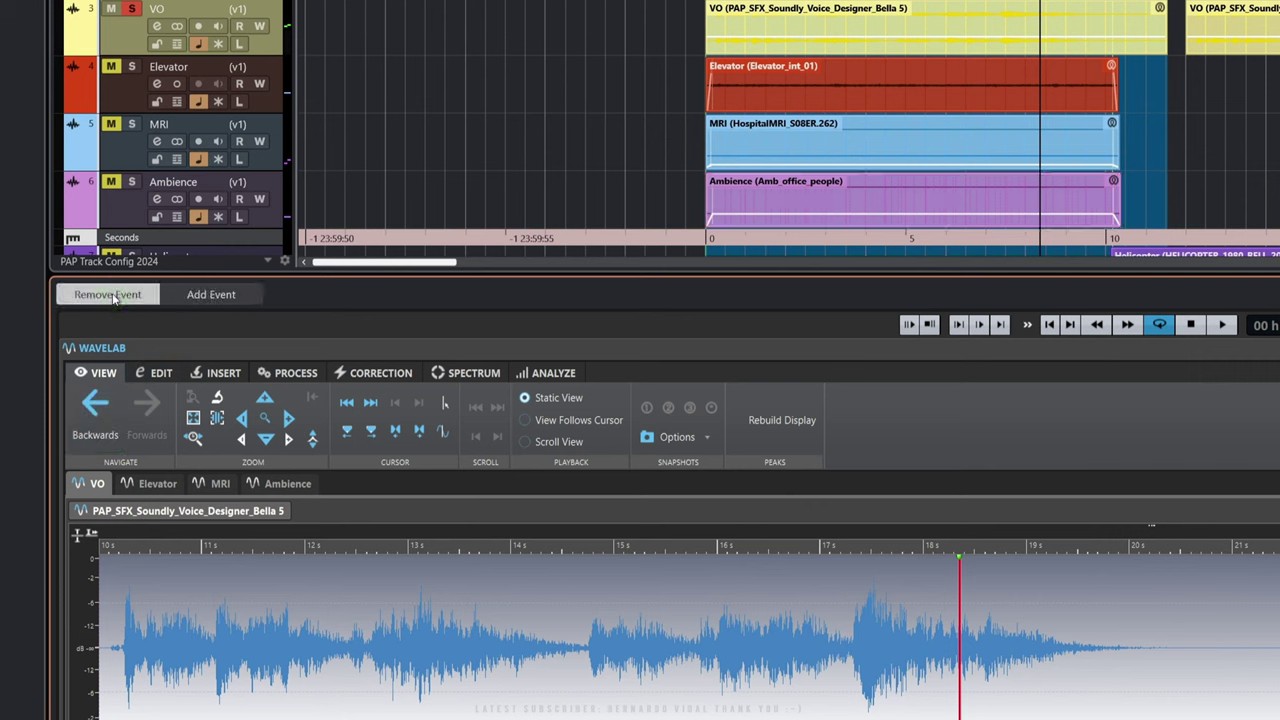
pyautogui.click(953, 201)
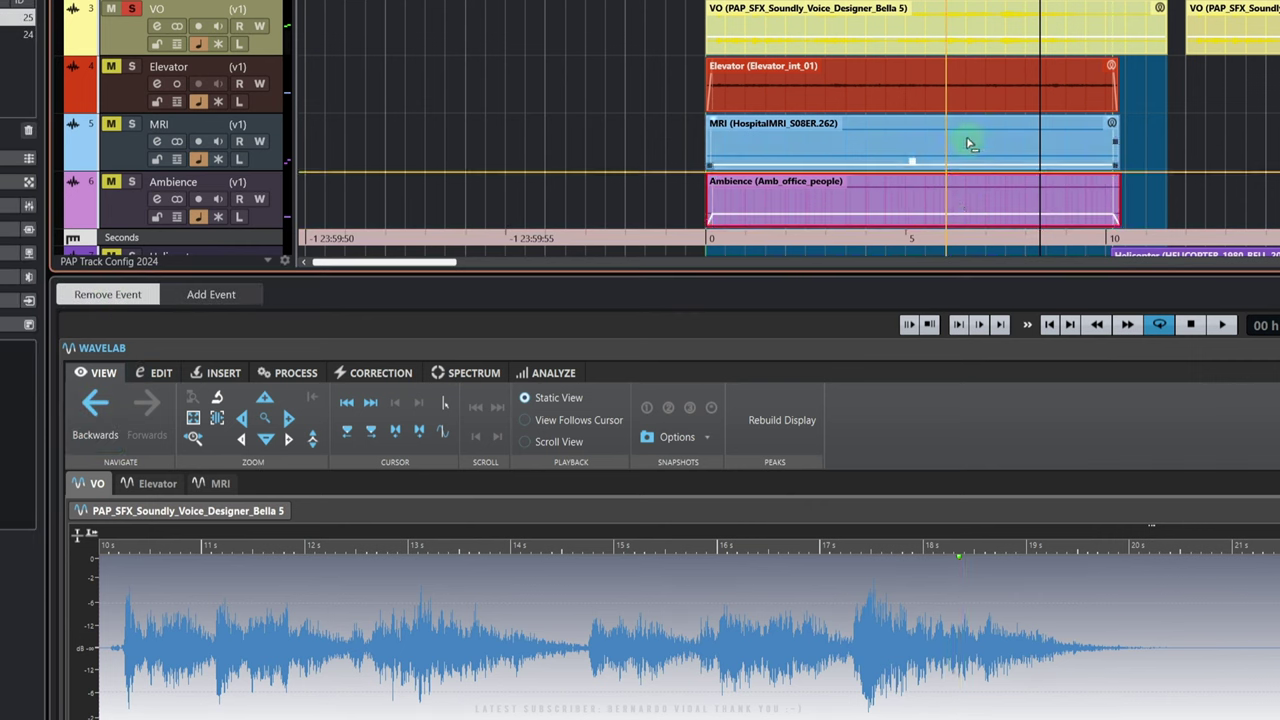
pyautogui.click(979, 104)
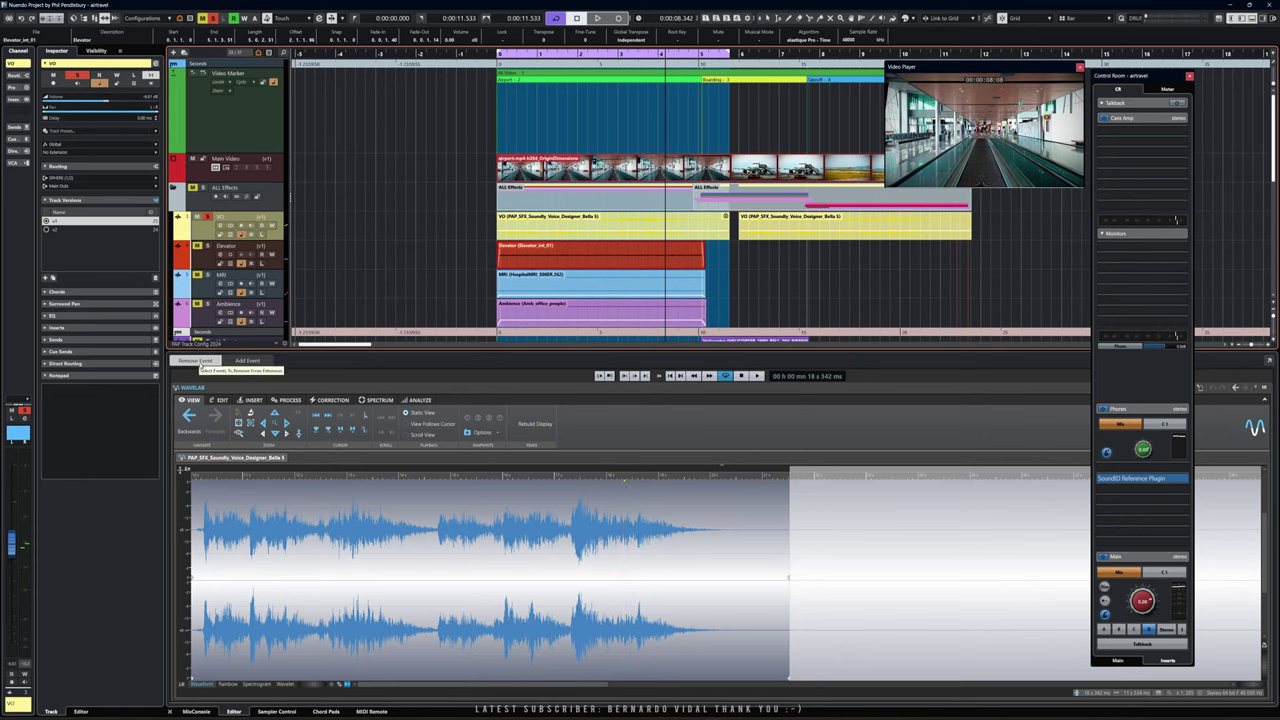
pyautogui.click(198, 362)
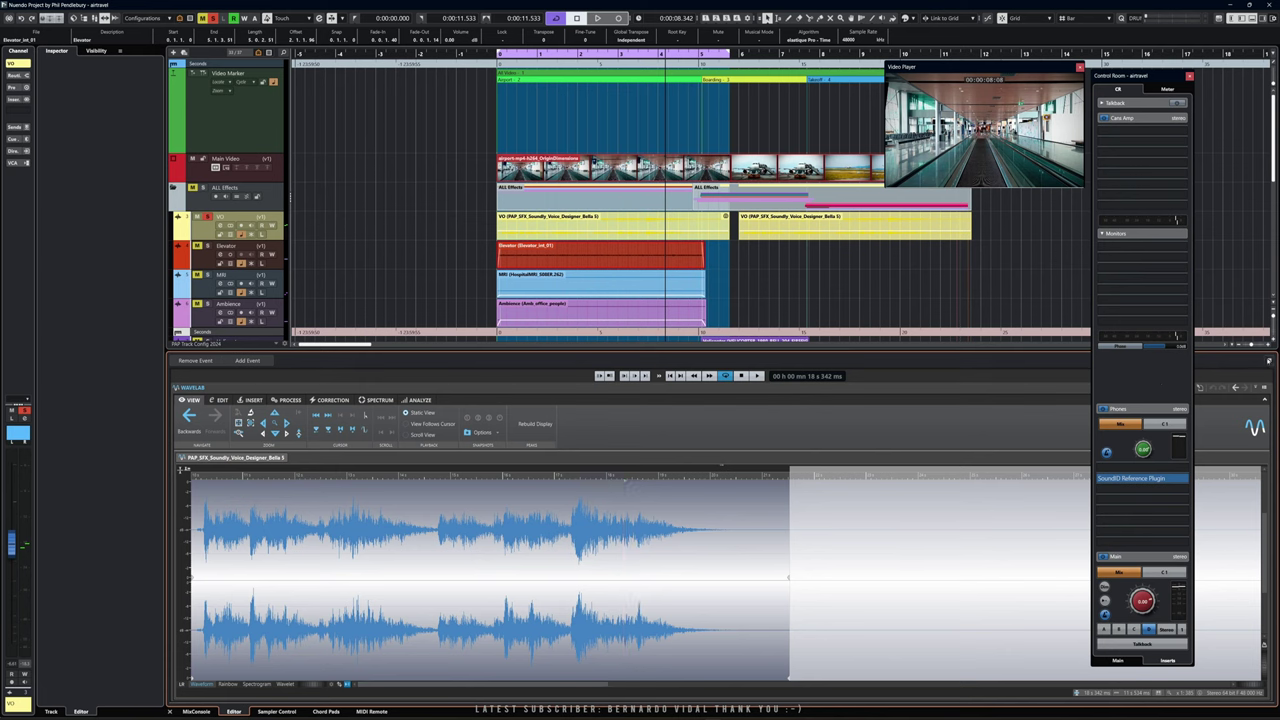
# Undock the WaveLab ARA editor, hide the lower zone, and open the first VO event in the floating editor
pyautogui.click(1270, 361)
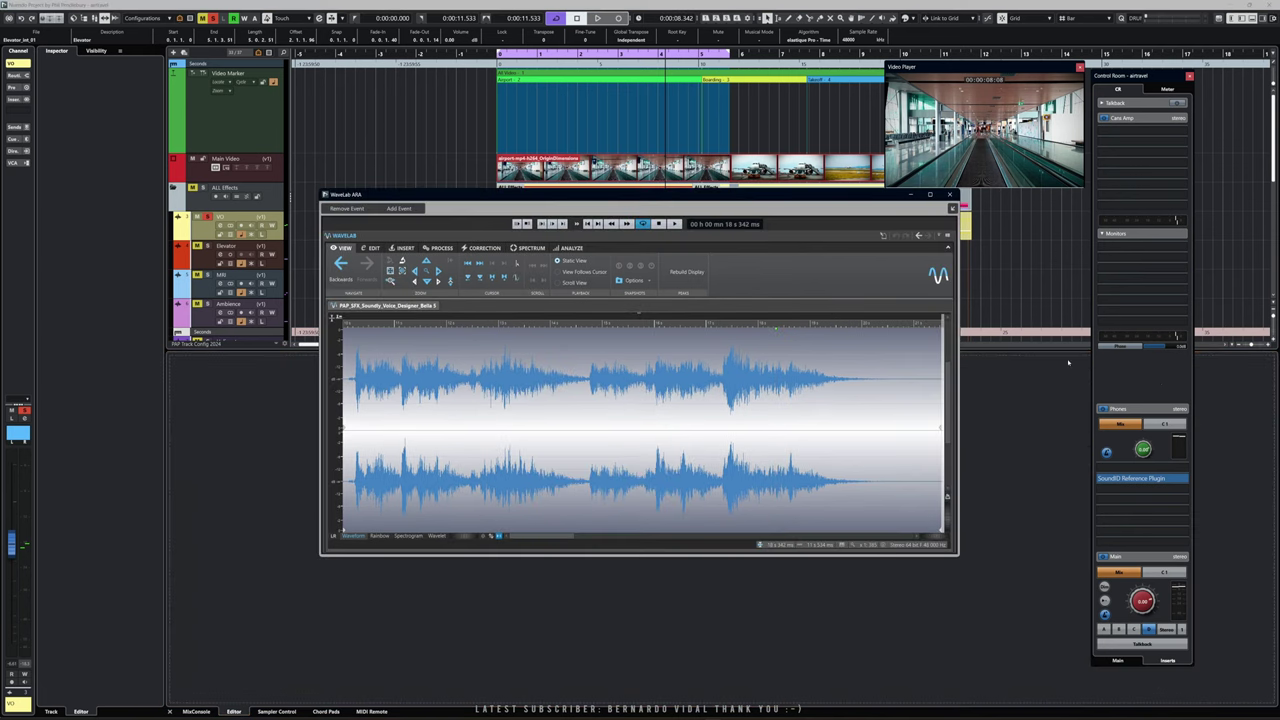
pyautogui.click(1257, 18)
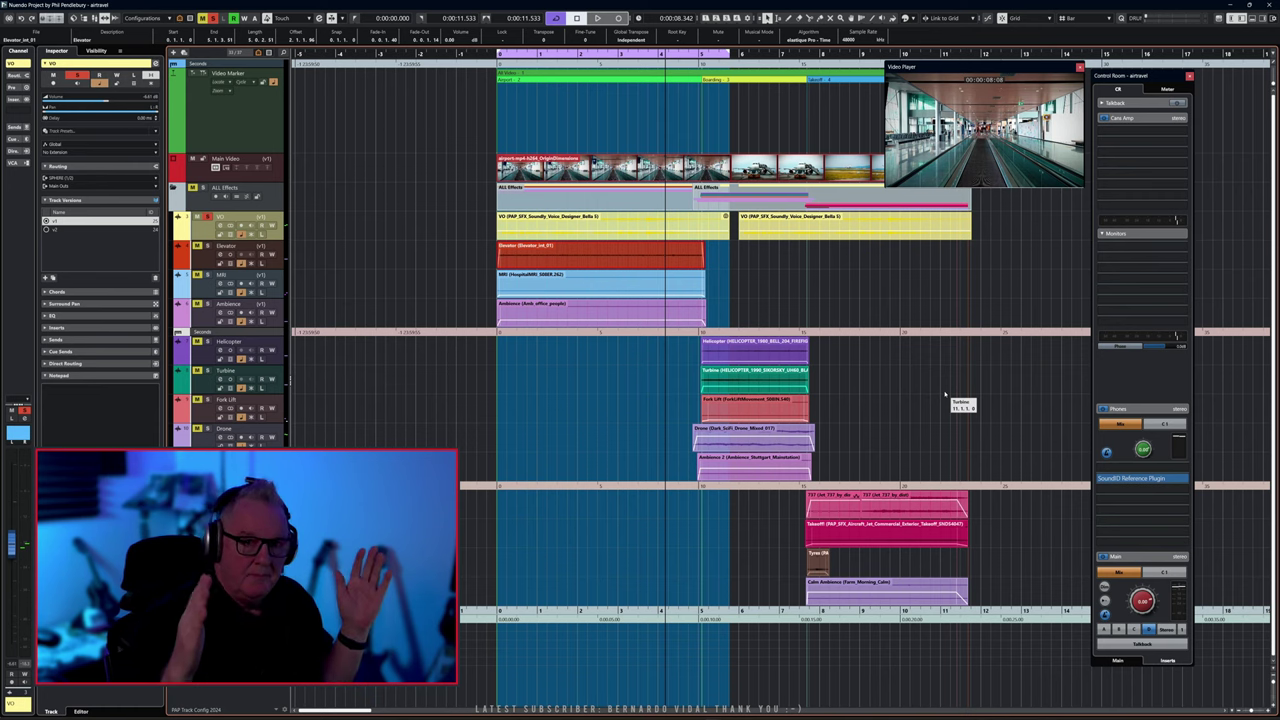
pyautogui.doubleClick(680, 228)
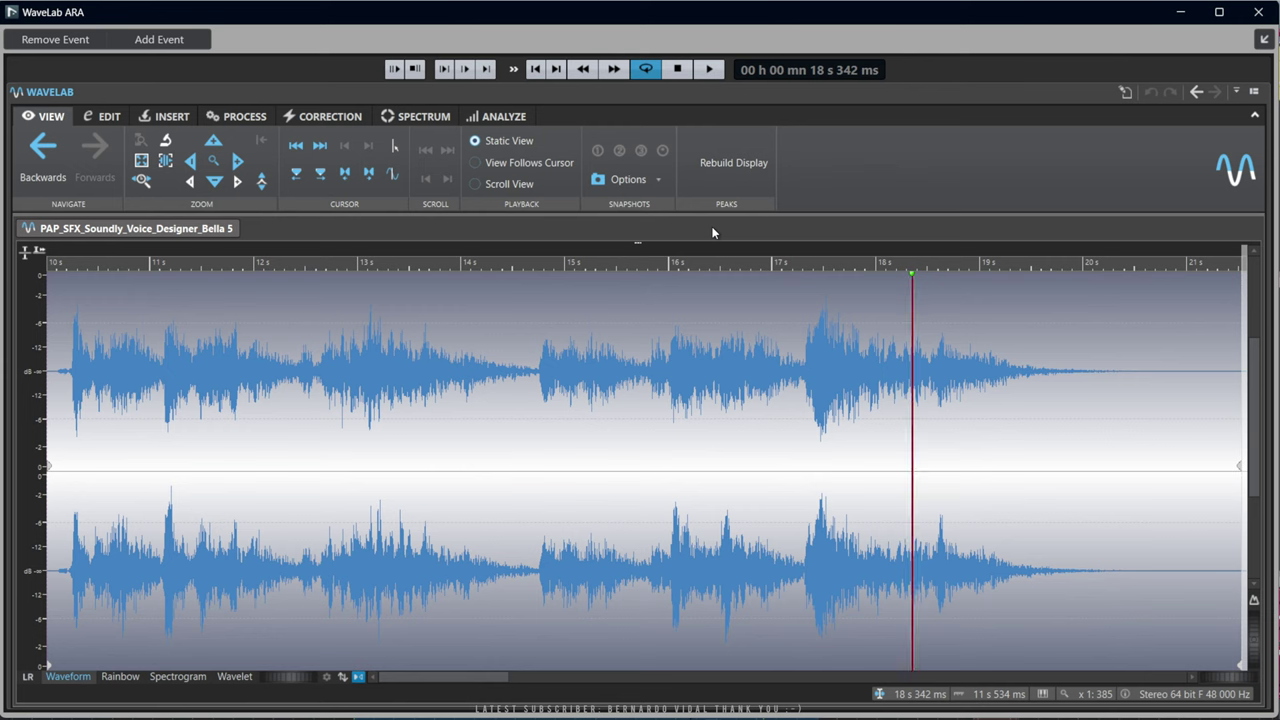
# Play and stop the VO audio in the floating WaveLab ARA editor to test its transport
pyautogui.click(676, 70)
pyautogui.click(710, 70)
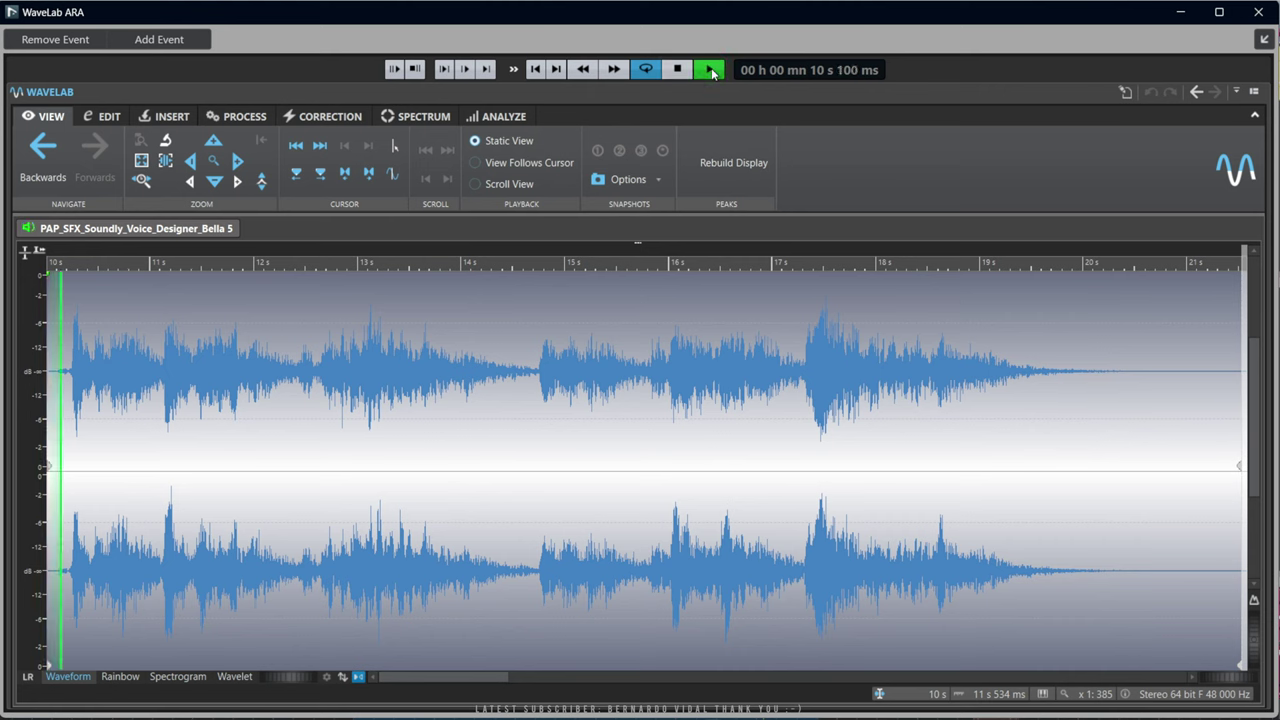
pyautogui.click(676, 70)
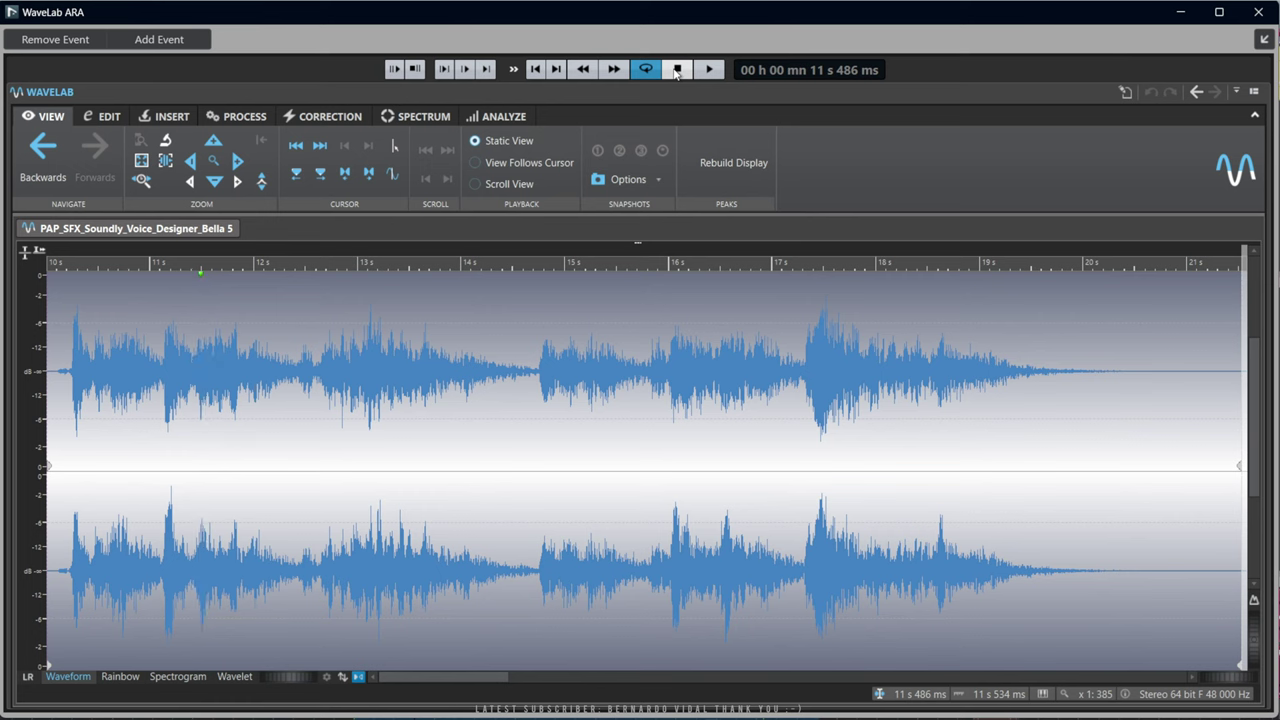
pyautogui.press('space')
pyautogui.click(676, 70)
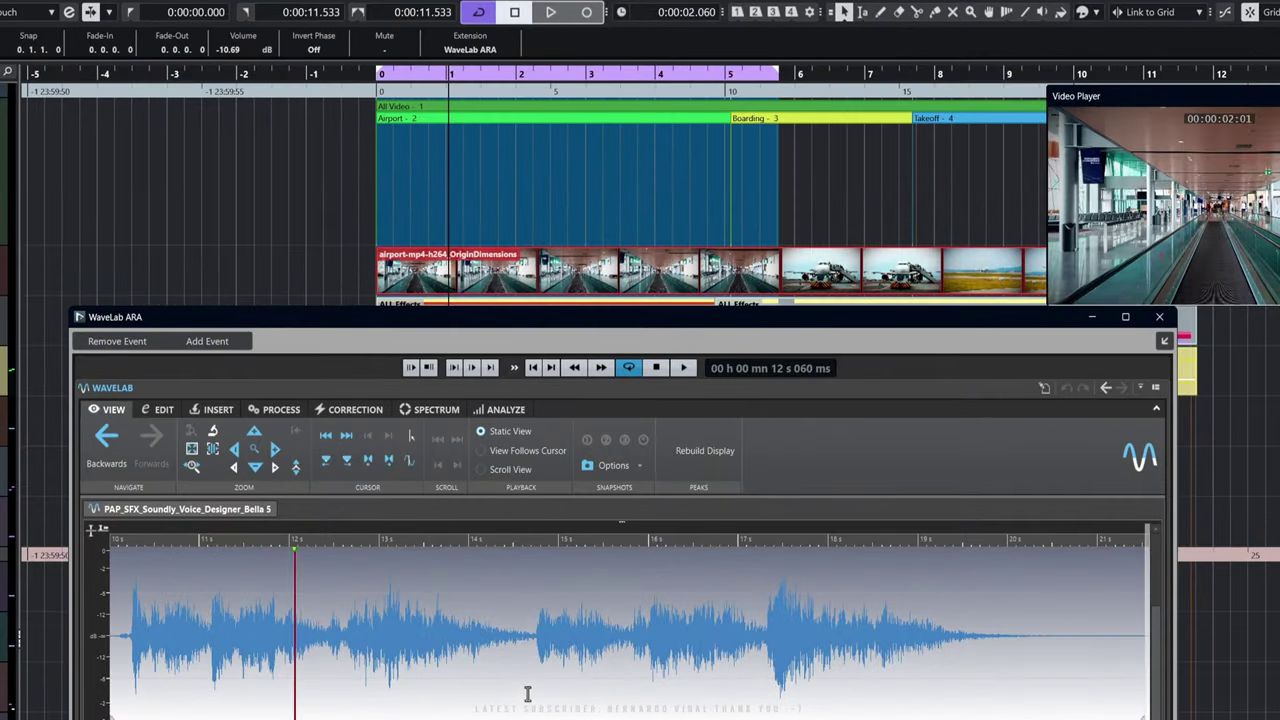
# Select about 1.39 s of the VO waveform from about 14.6 s, play around it with the transport, and stop
pyautogui.moveTo(527, 692); pyautogui.dragTo(646, 700)
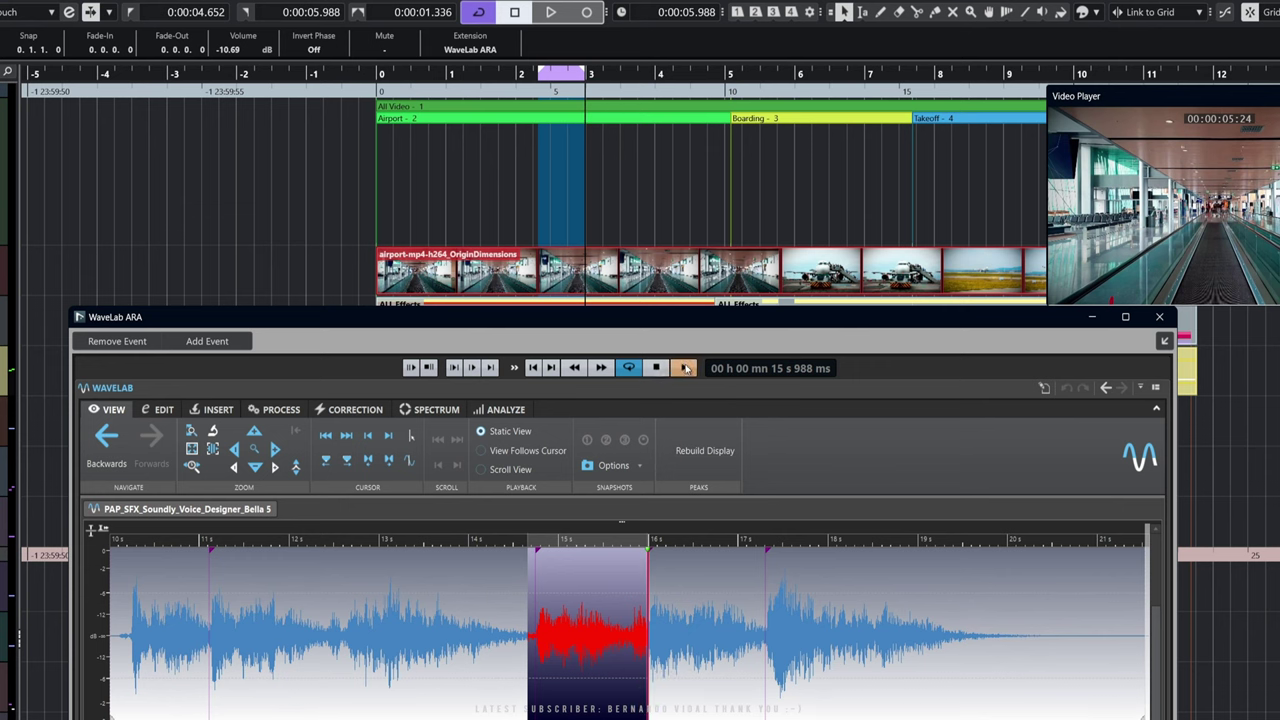
pyautogui.click(546, 580)
pyautogui.moveTo(548, 587); pyautogui.dragTo(652, 655)
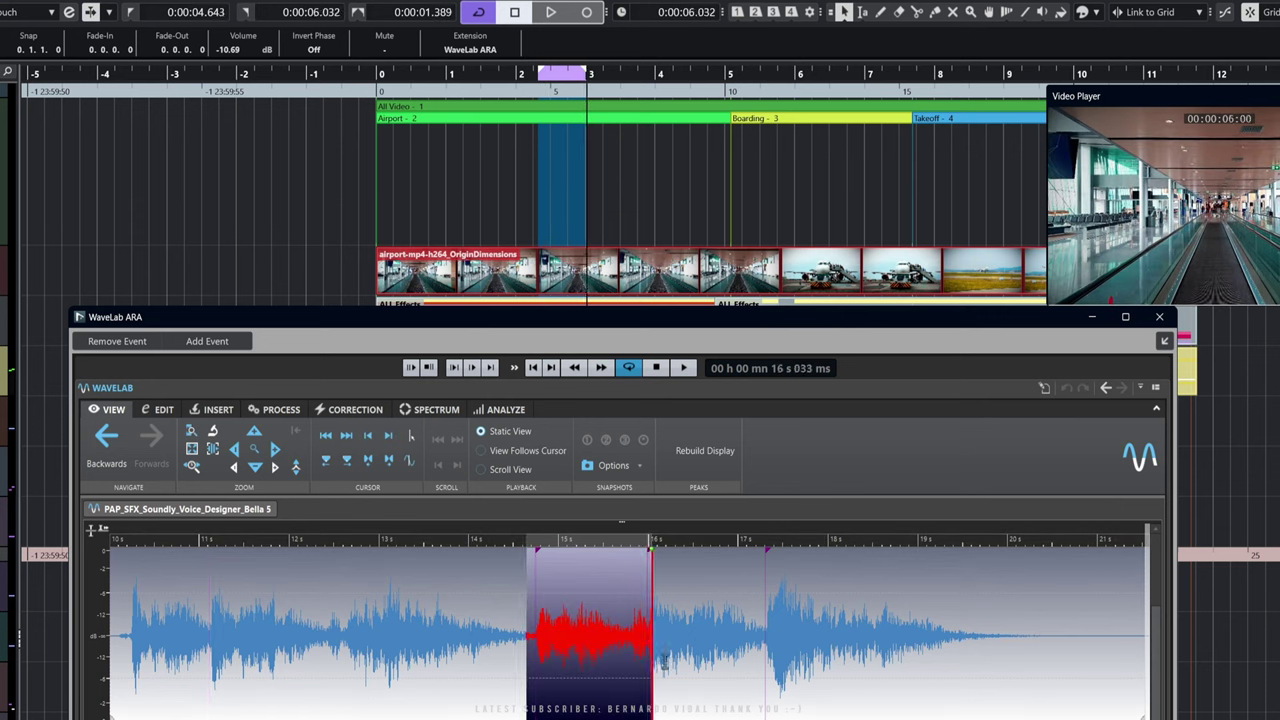
pyautogui.click(683, 368)
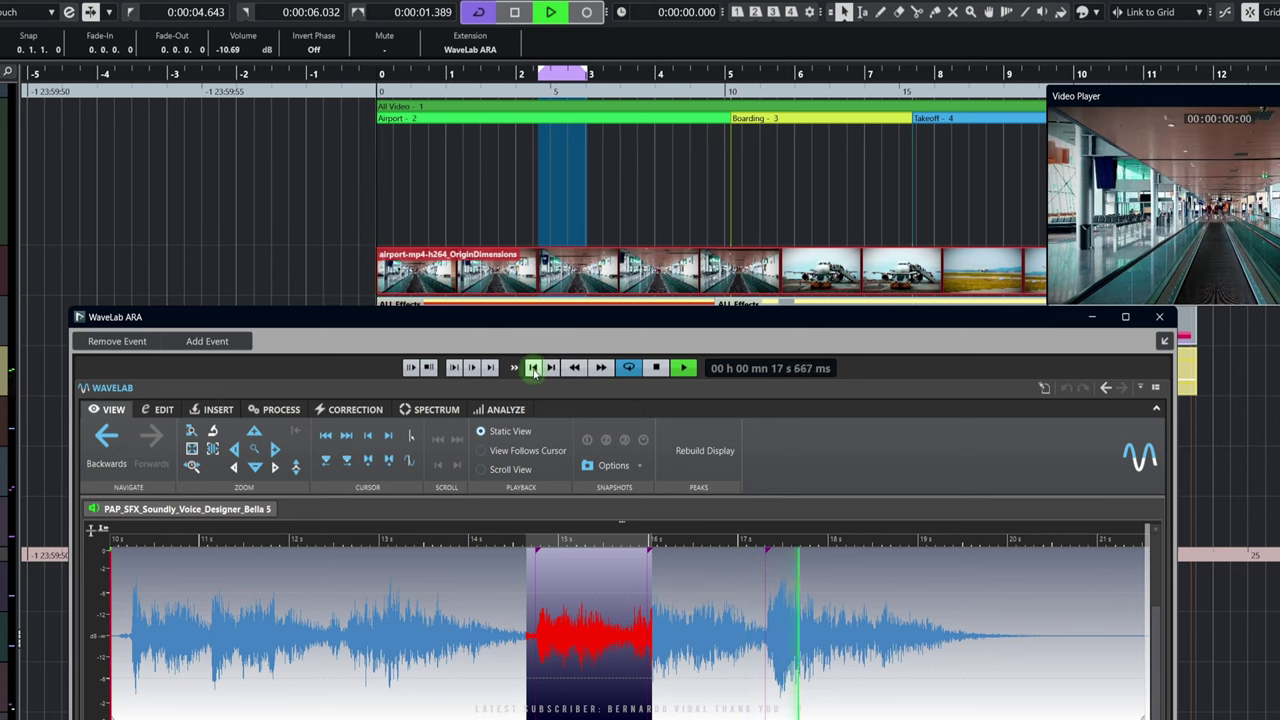
pyautogui.click(574, 368)
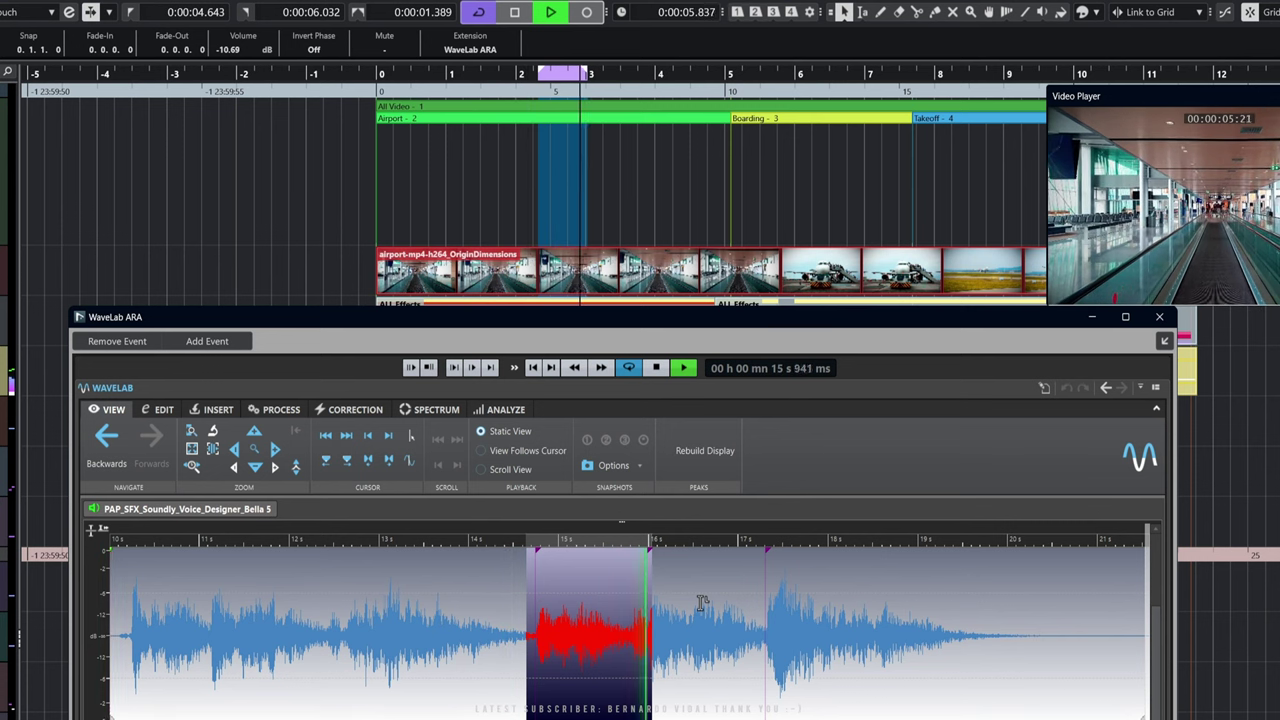
pyautogui.click(656, 368)
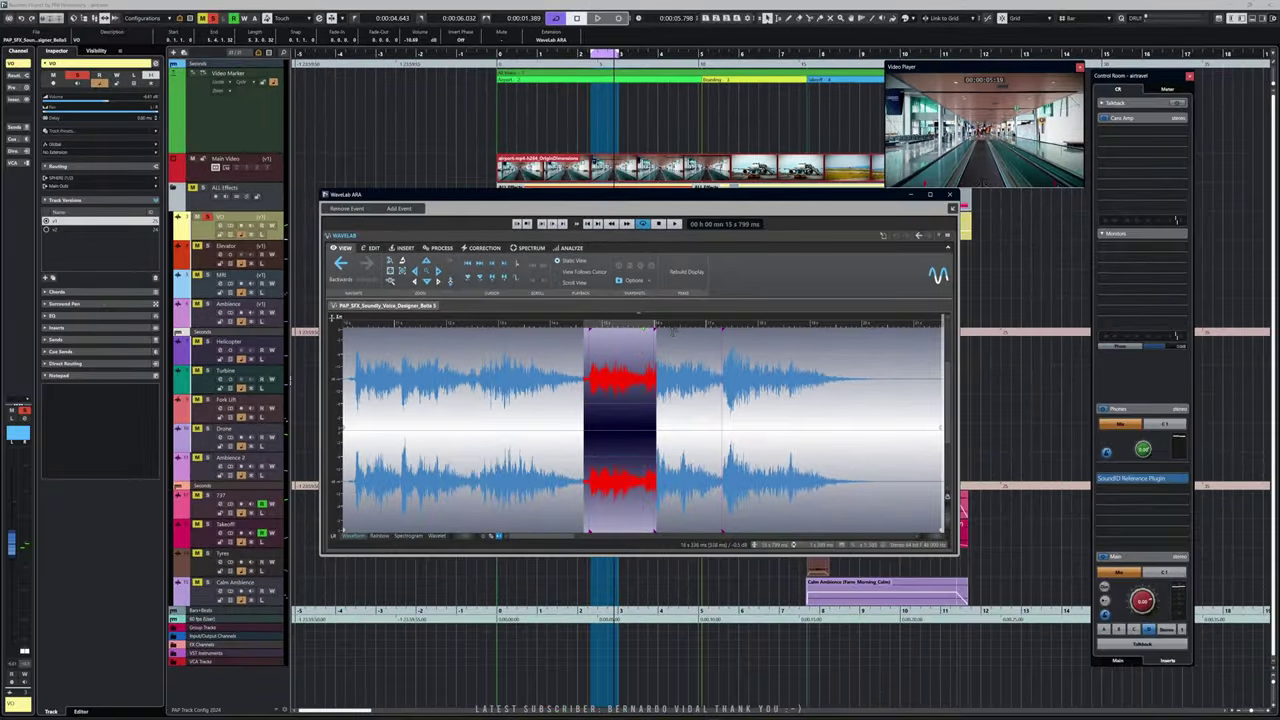
# Play the VO from several cursor positions, including around 11 s, to locate the passage to censor
pyautogui.press('space')
pyautogui.click(509, 397)
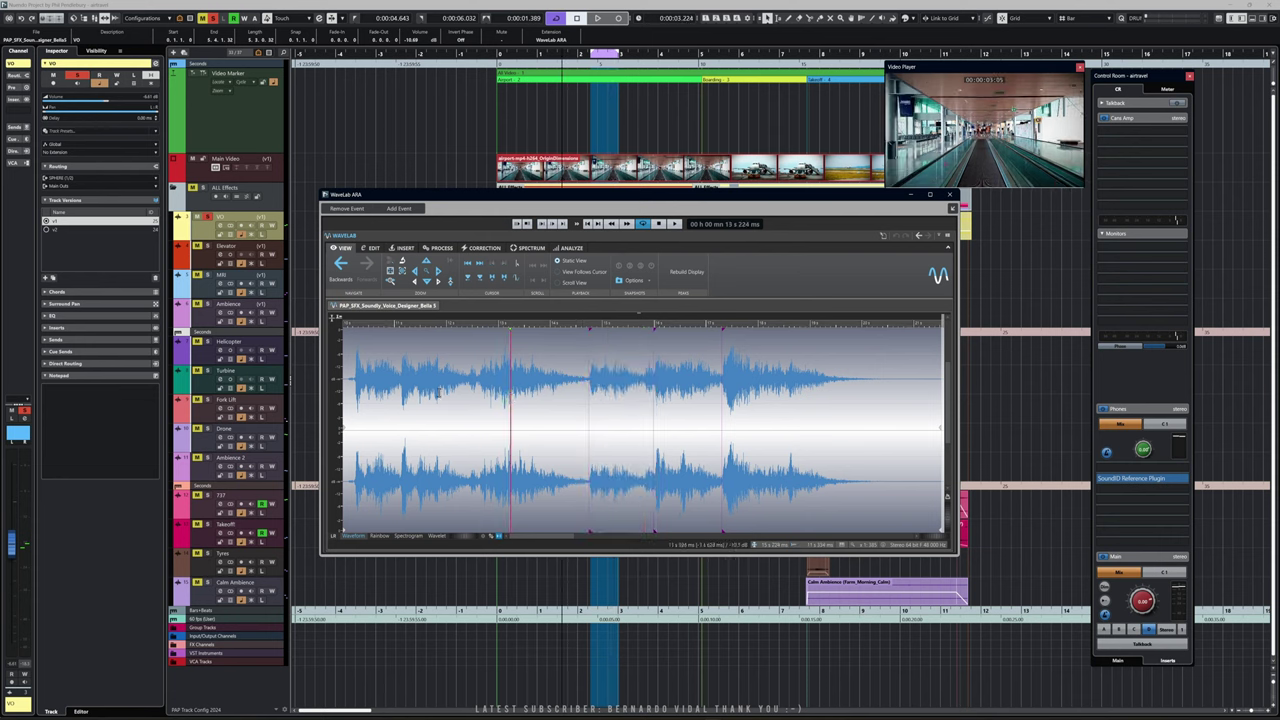
pyautogui.click(403, 400)
pyautogui.press('space')
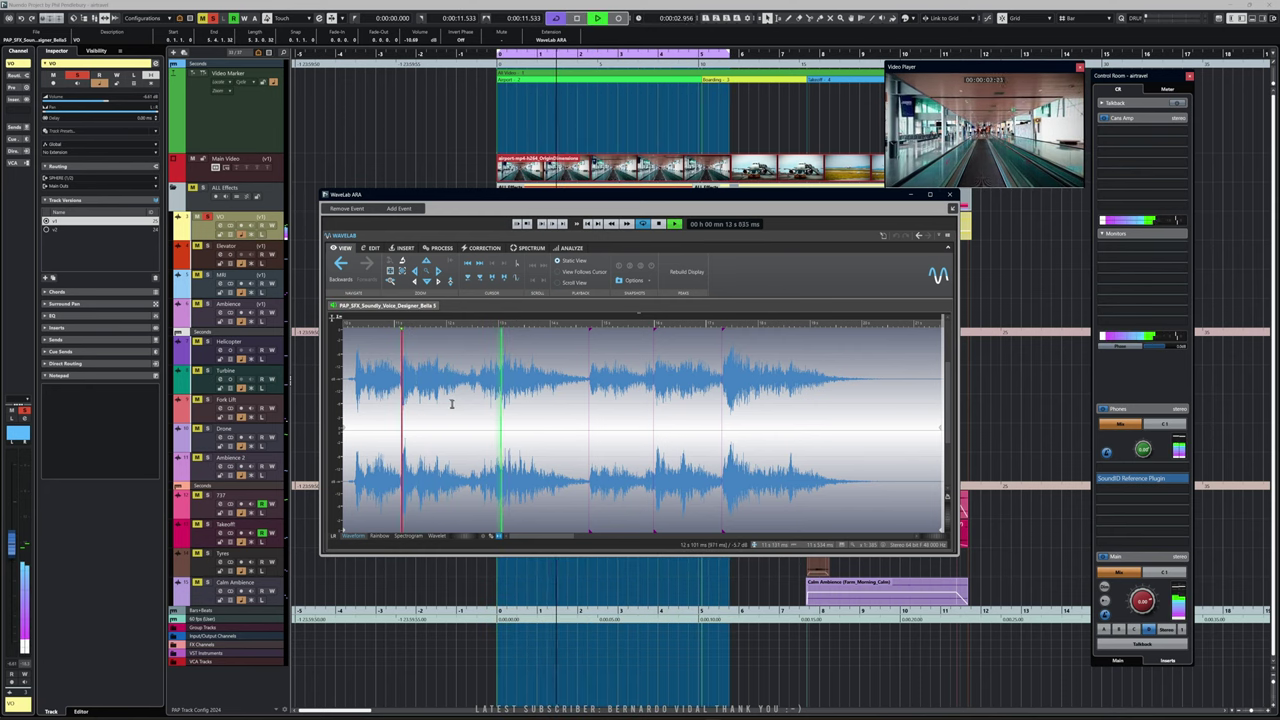
pyautogui.press('space')
pyautogui.click(397, 400)
pyautogui.press('space')
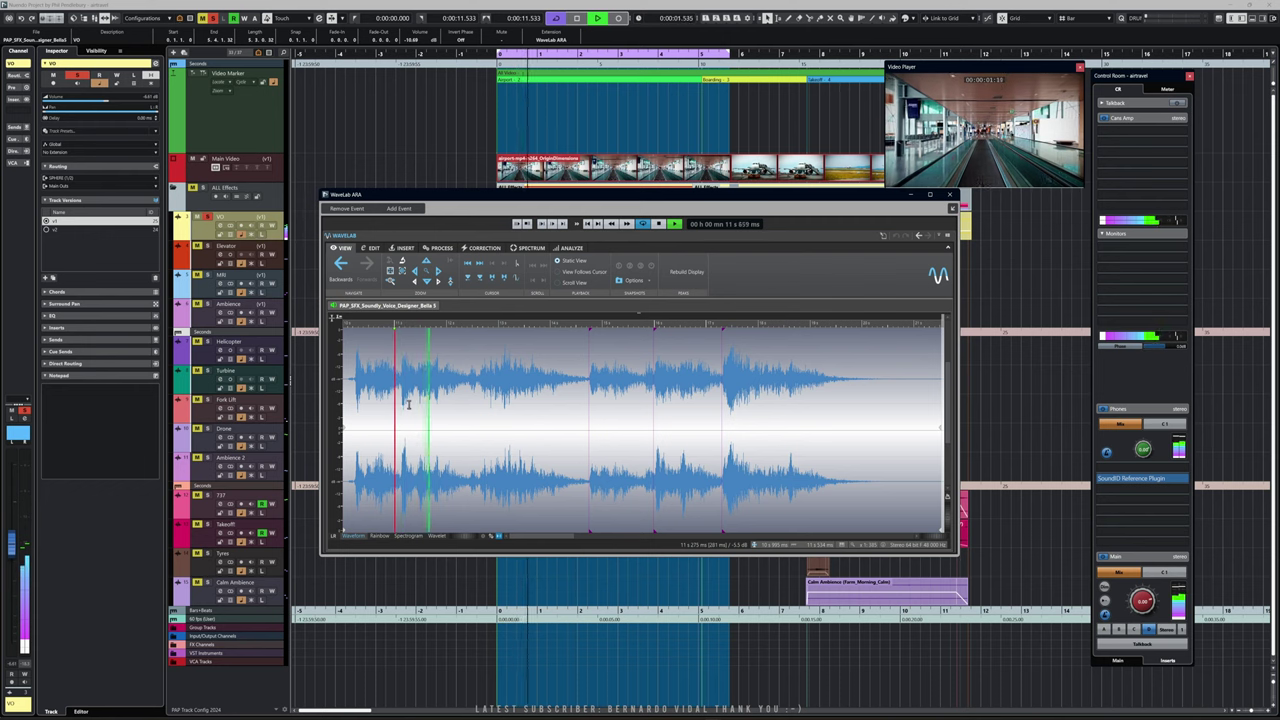
pyautogui.press('space')
# Select about 0.53 s of the VO from about 11.4 s and apply Bleep Censor at 493.883 Hz, -6.02 dB, with 20 ms crossfading
pyautogui.moveTo(416, 393); pyautogui.dragTo(444, 398)
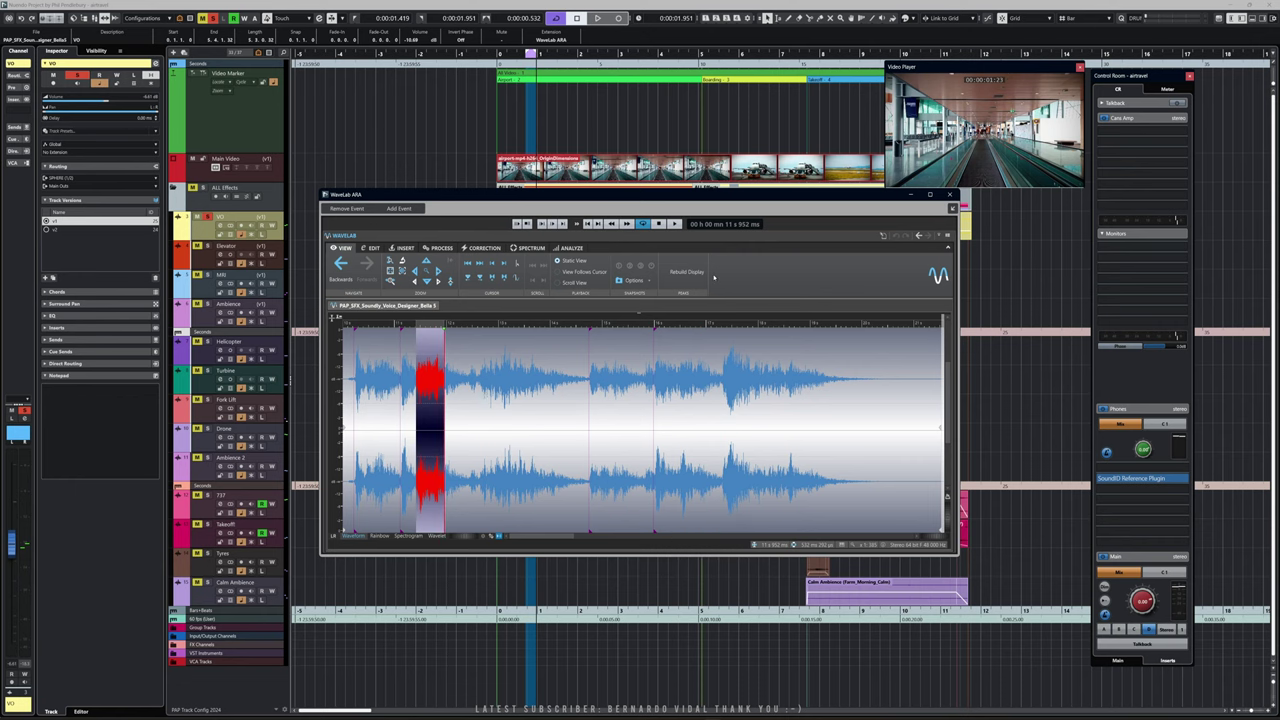
pyautogui.press('Escape')
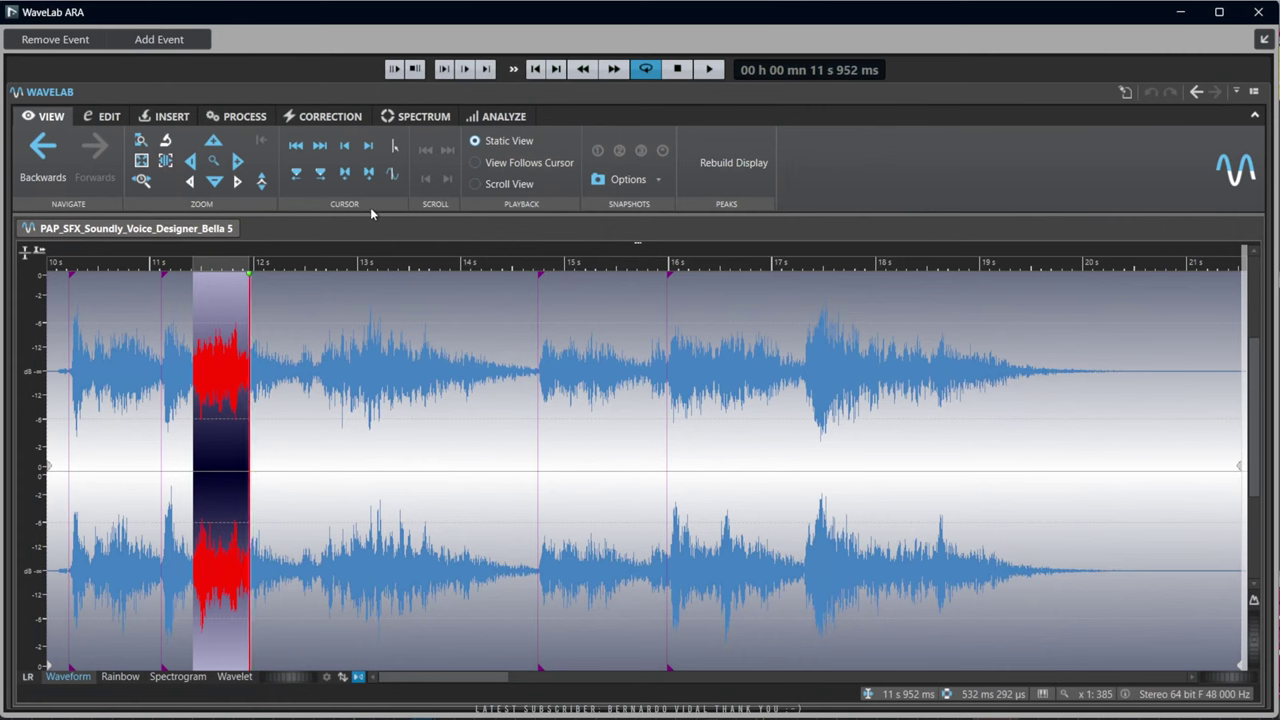
pyautogui.click(172, 117)
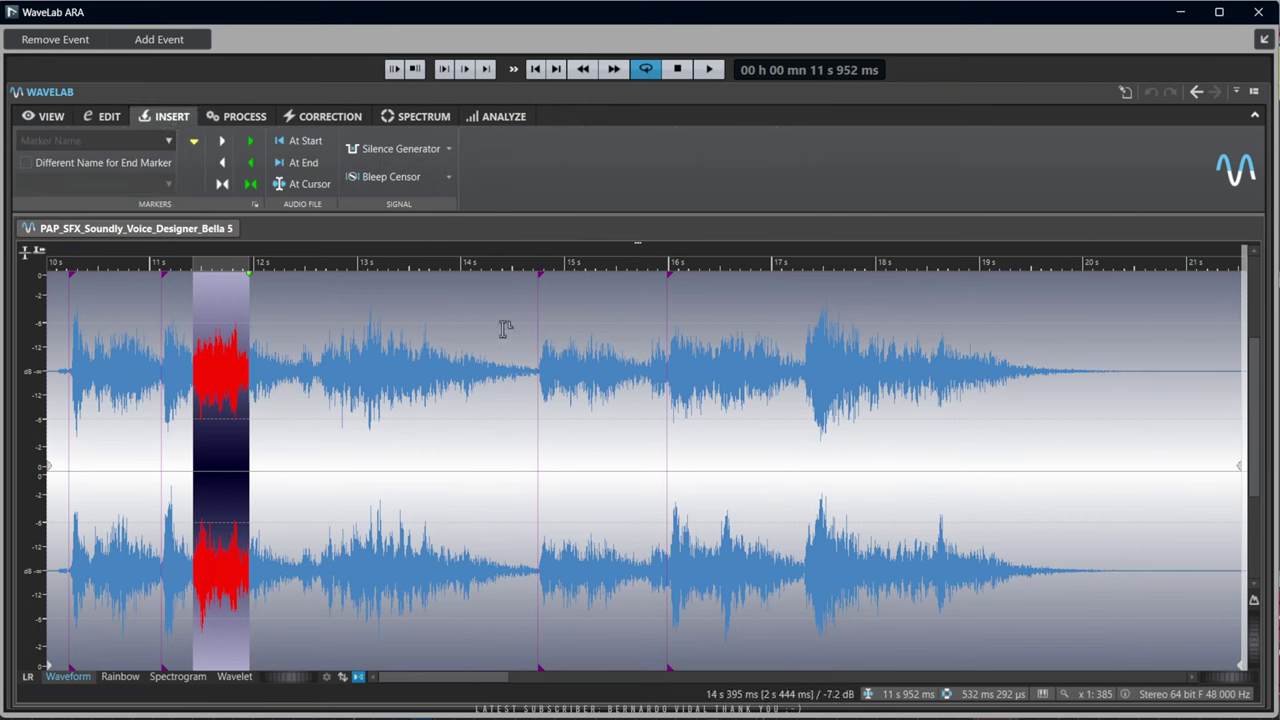
pyautogui.click(410, 179)
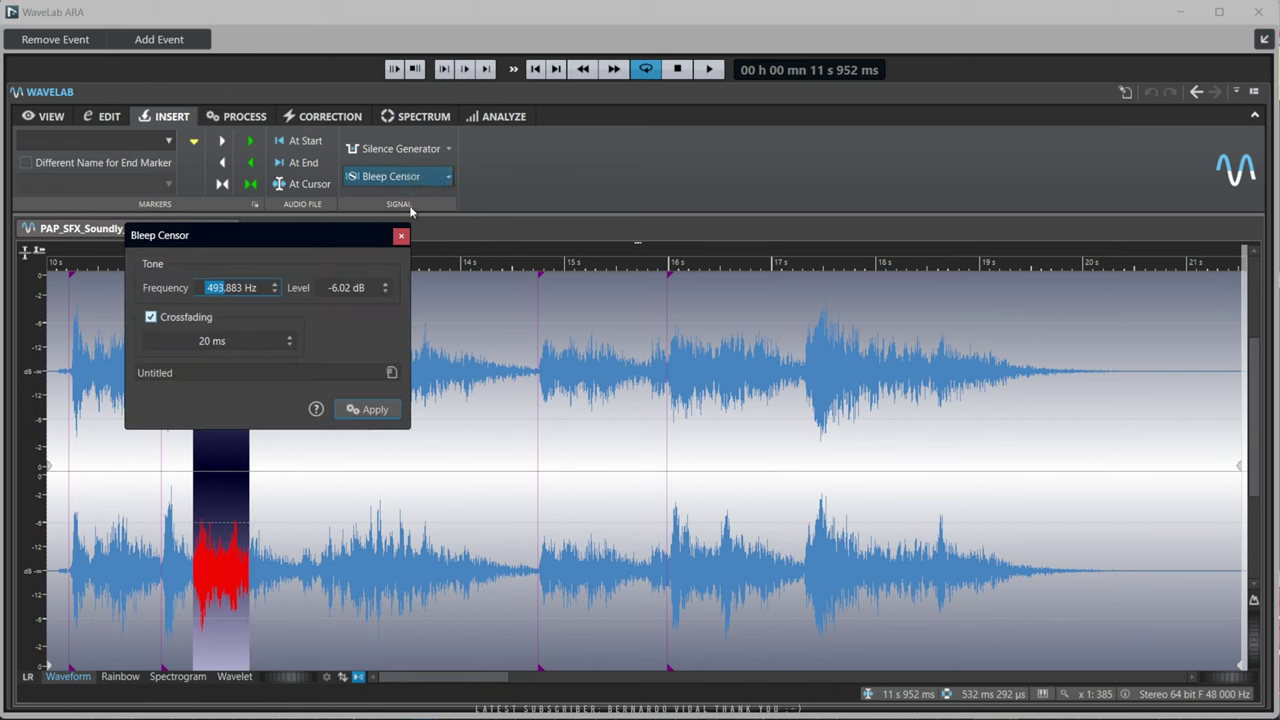
pyautogui.click(370, 410)
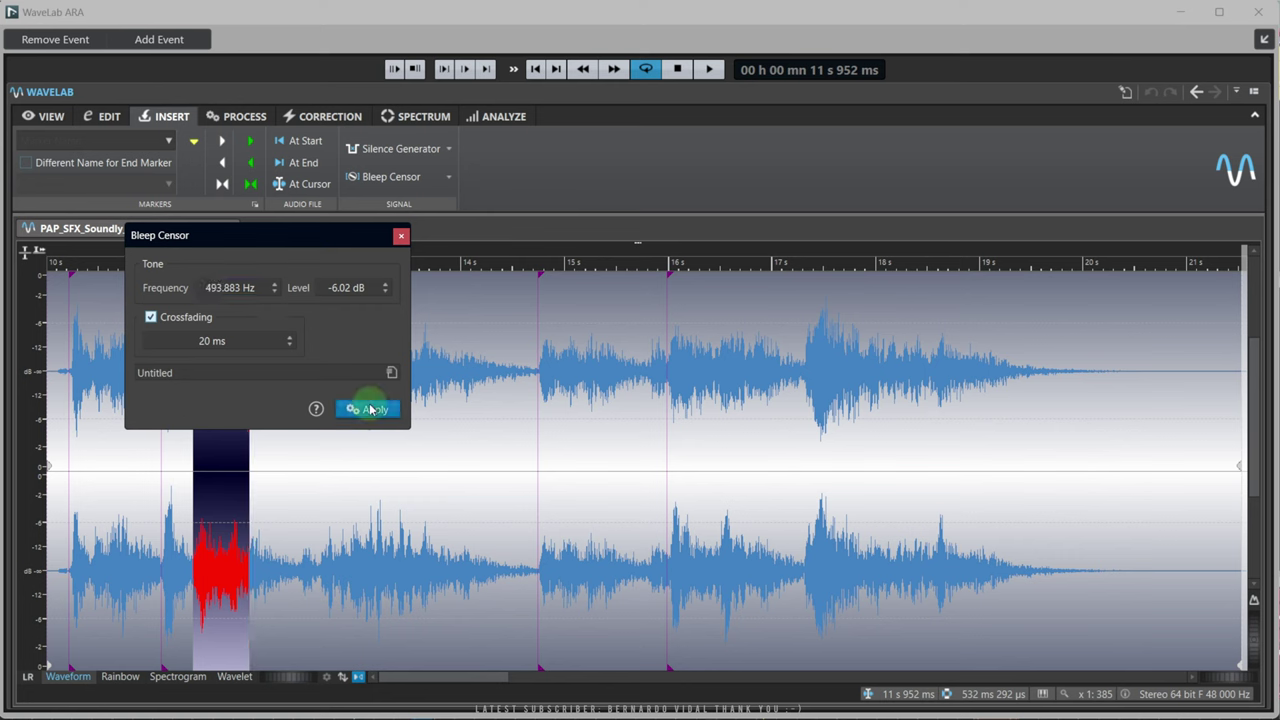
pyautogui.click(401, 235)
# Play the VO through the bleeped section in the WaveLab ARA editor, starting from about 10.4 s, and stop
pyautogui.click(95, 425)
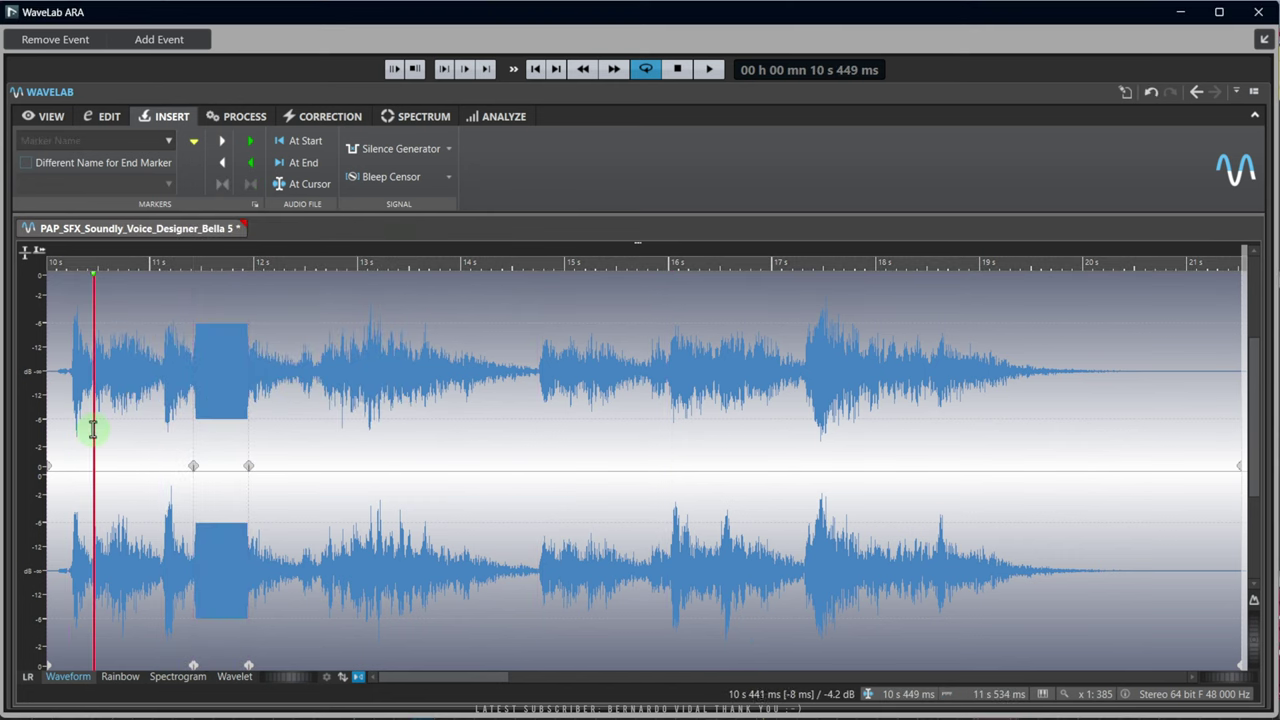
pyautogui.click(707, 70)
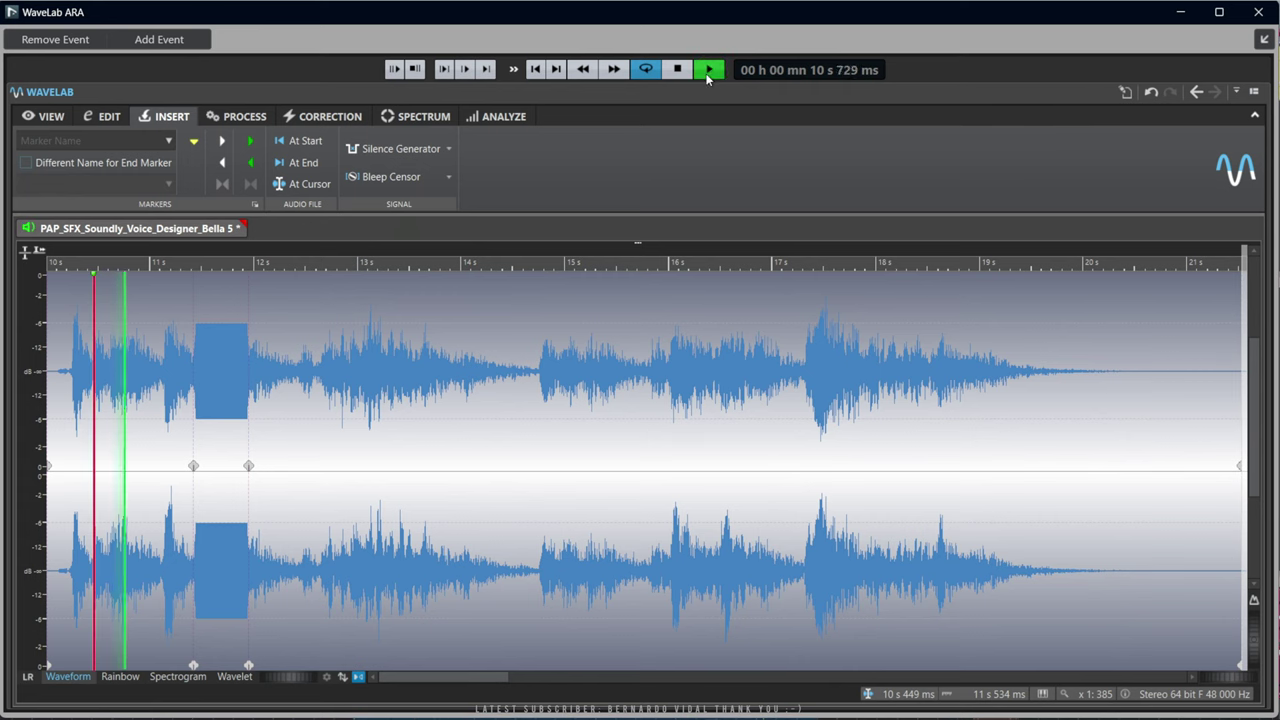
pyautogui.click(80, 429)
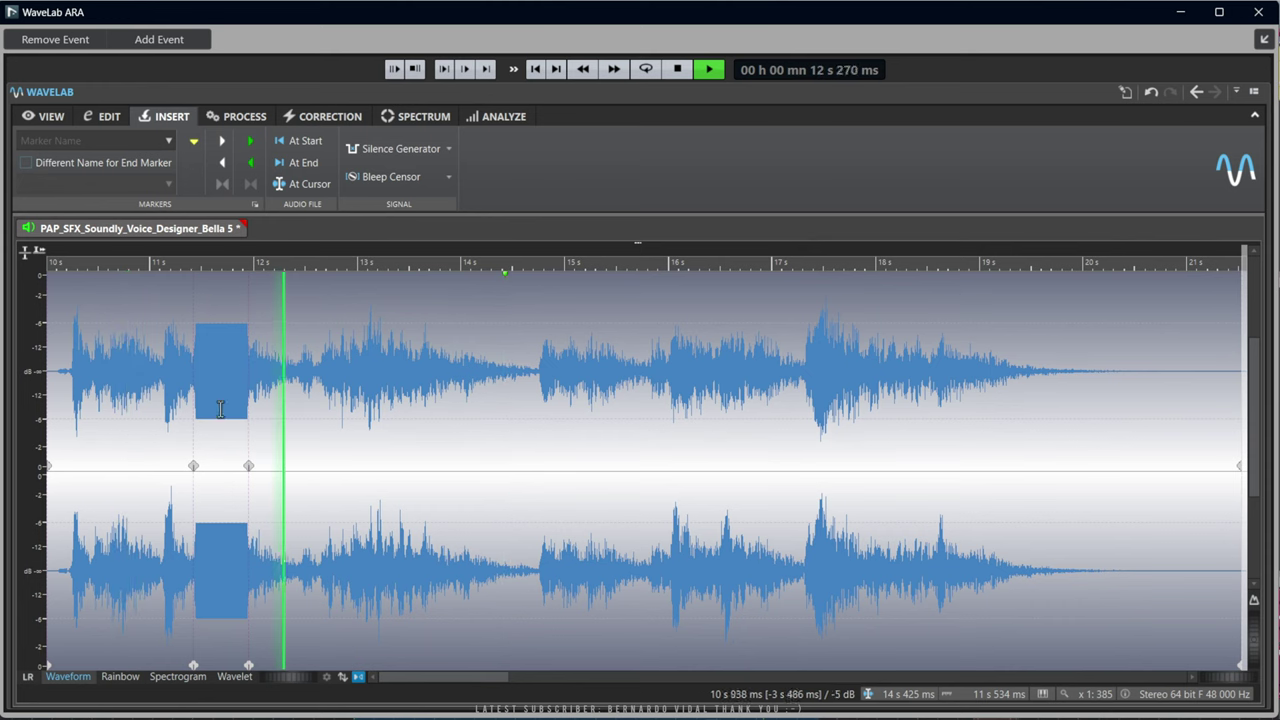
pyautogui.press('space')
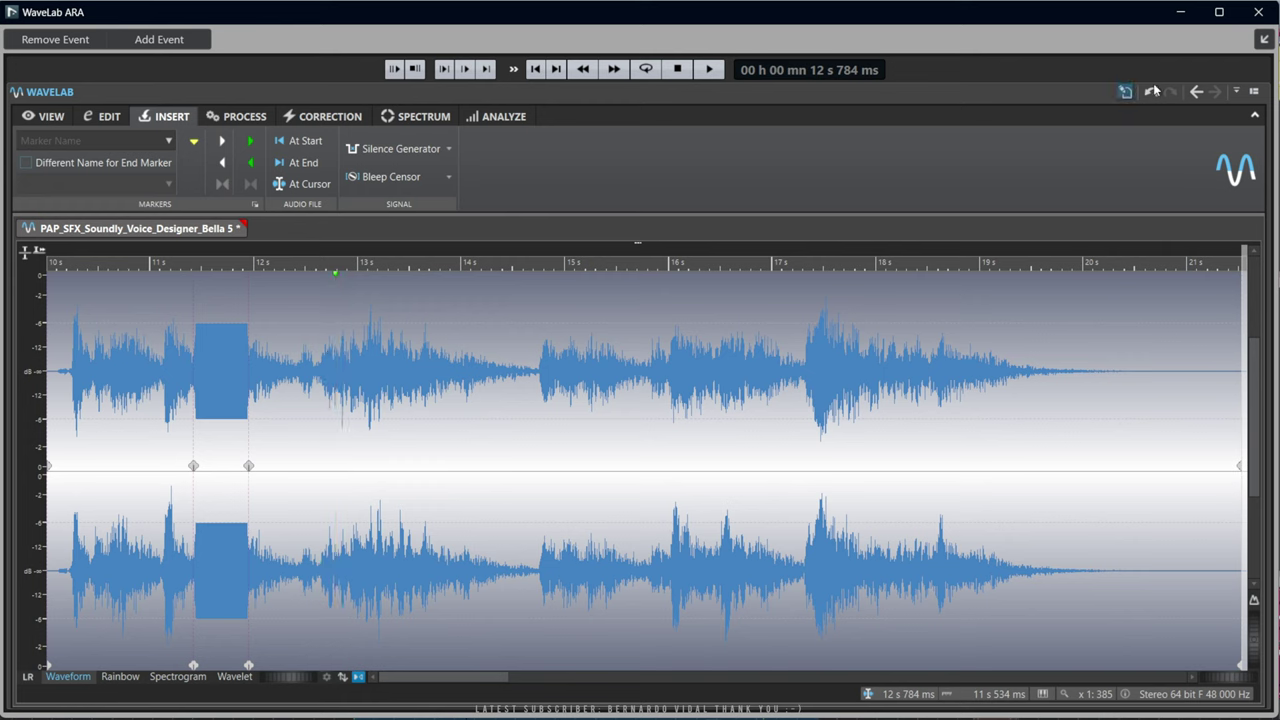
# Close the WaveLab ARA editor and briefly play the edited VO event in the project window
pyautogui.click(1261, 12)
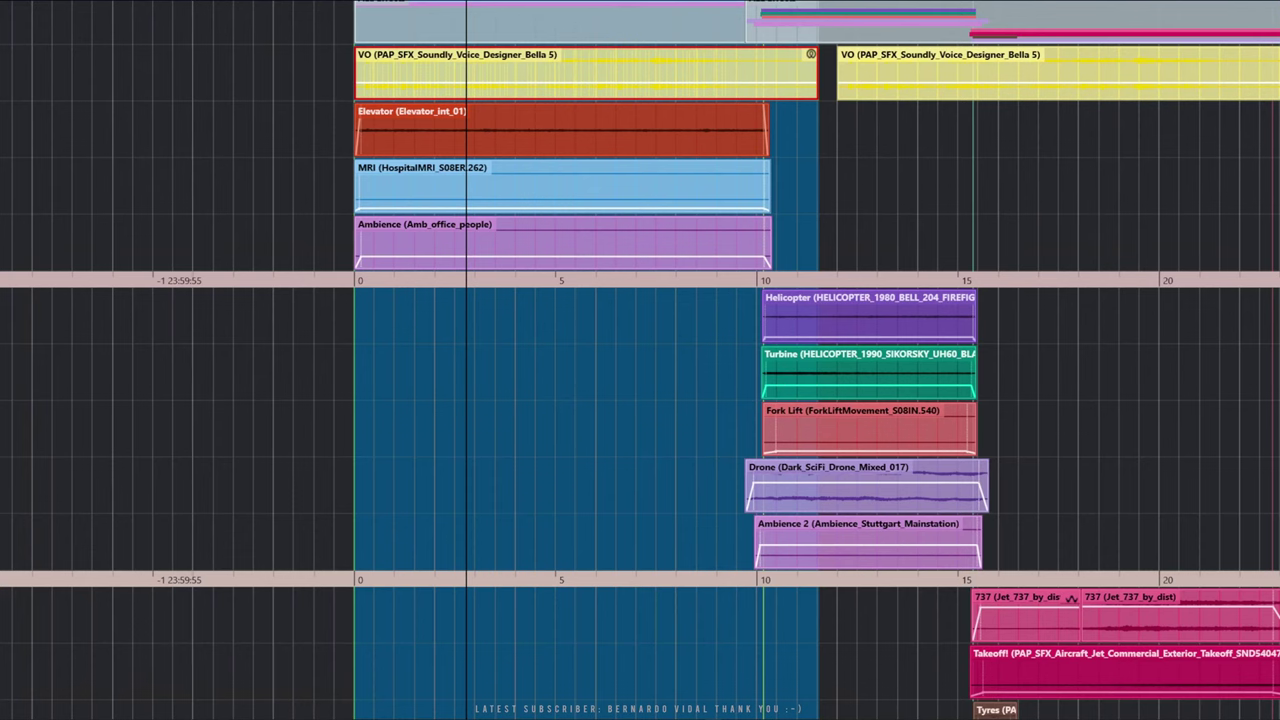
pyautogui.press('space')
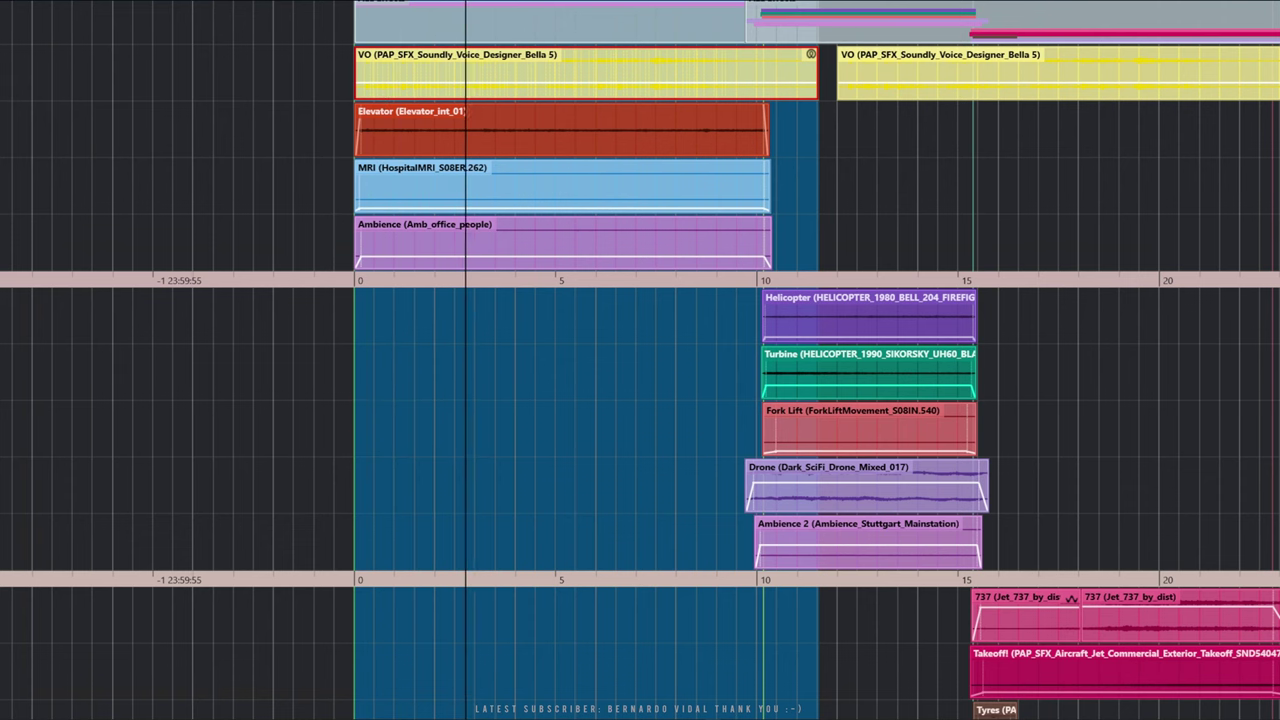
pyautogui.press('space')
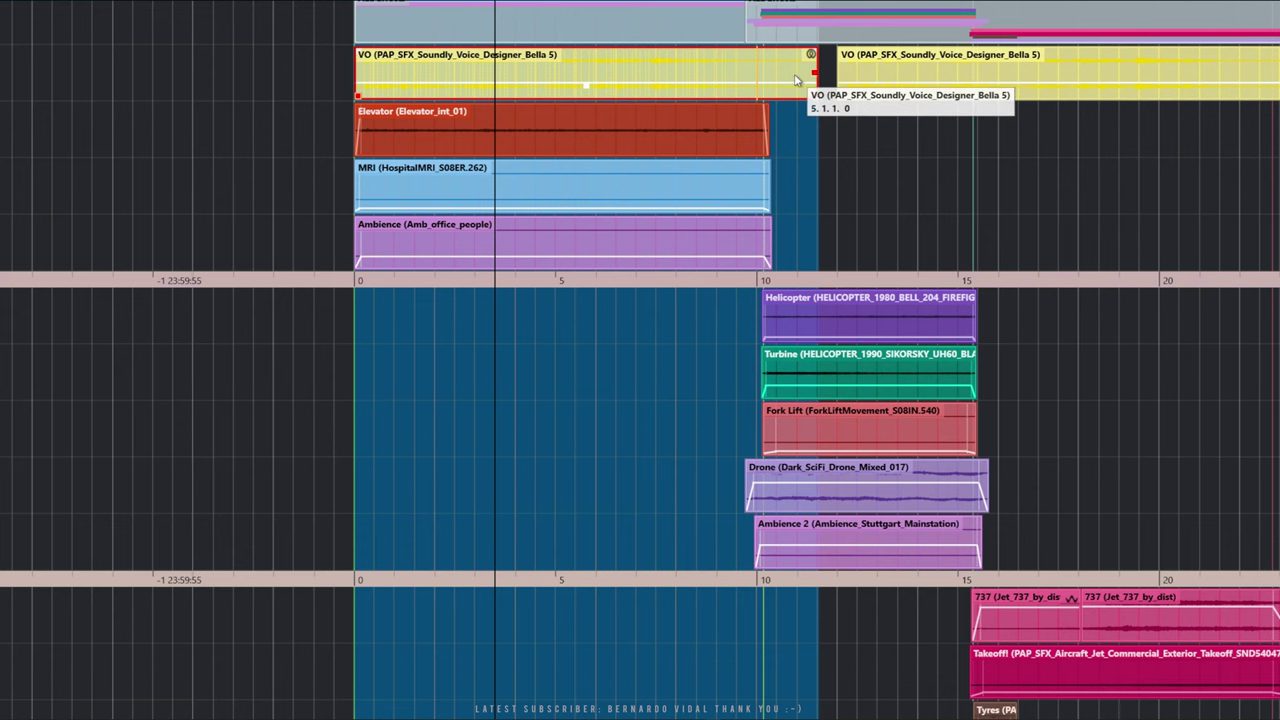
# Remove the WaveLab ARA extension from the first VO event and play the event in the project window
pyautogui.rightClick(613, 77)
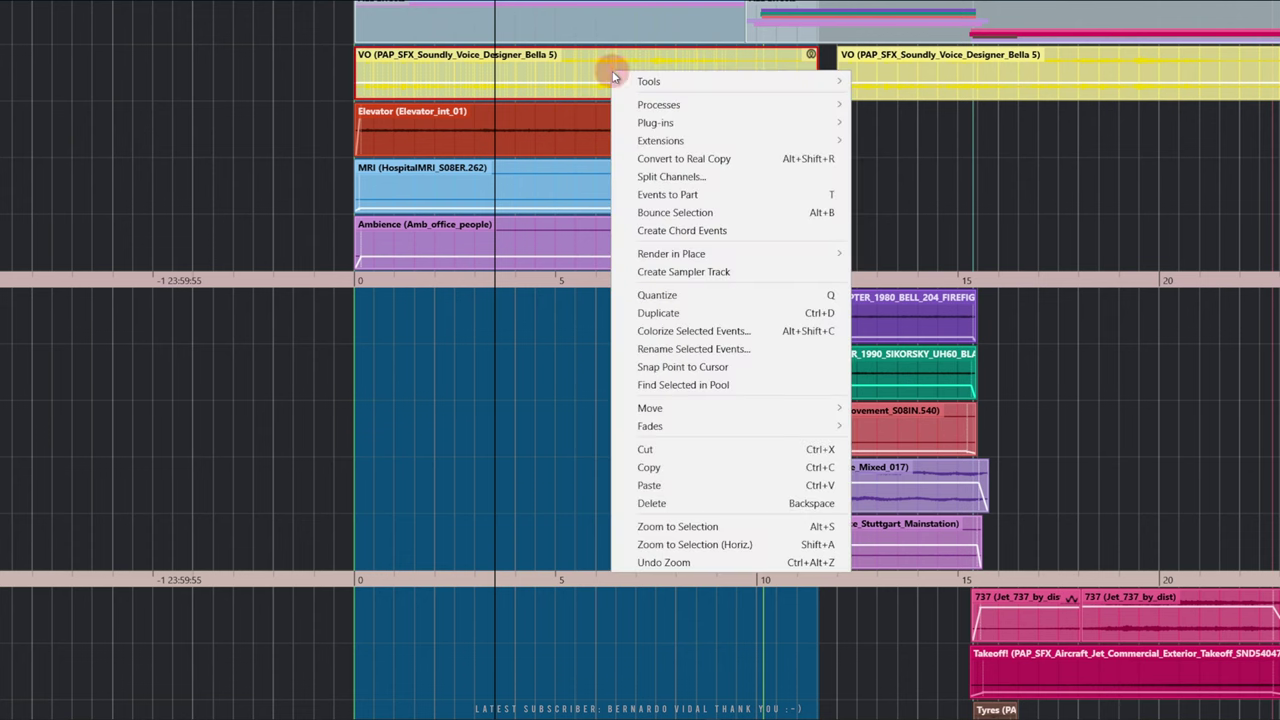
pyautogui.moveTo(690, 142)
pyautogui.moveTo(691, 106)
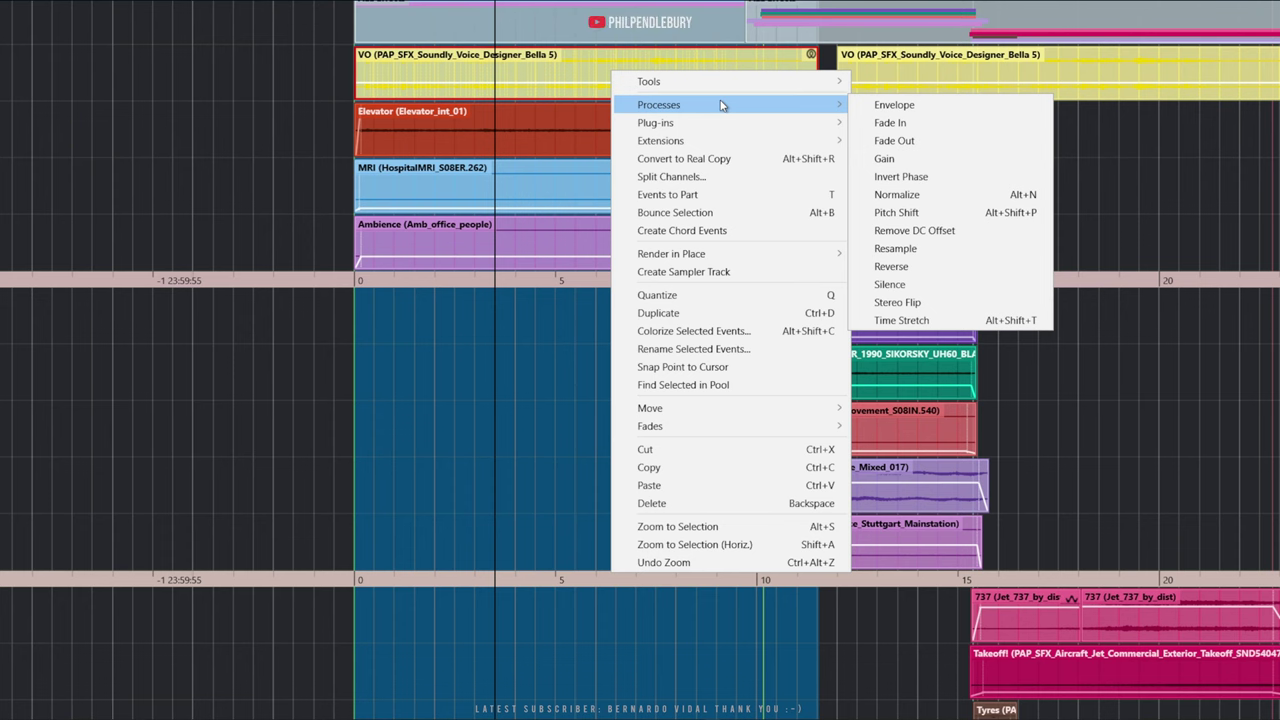
pyautogui.moveTo(755, 145)
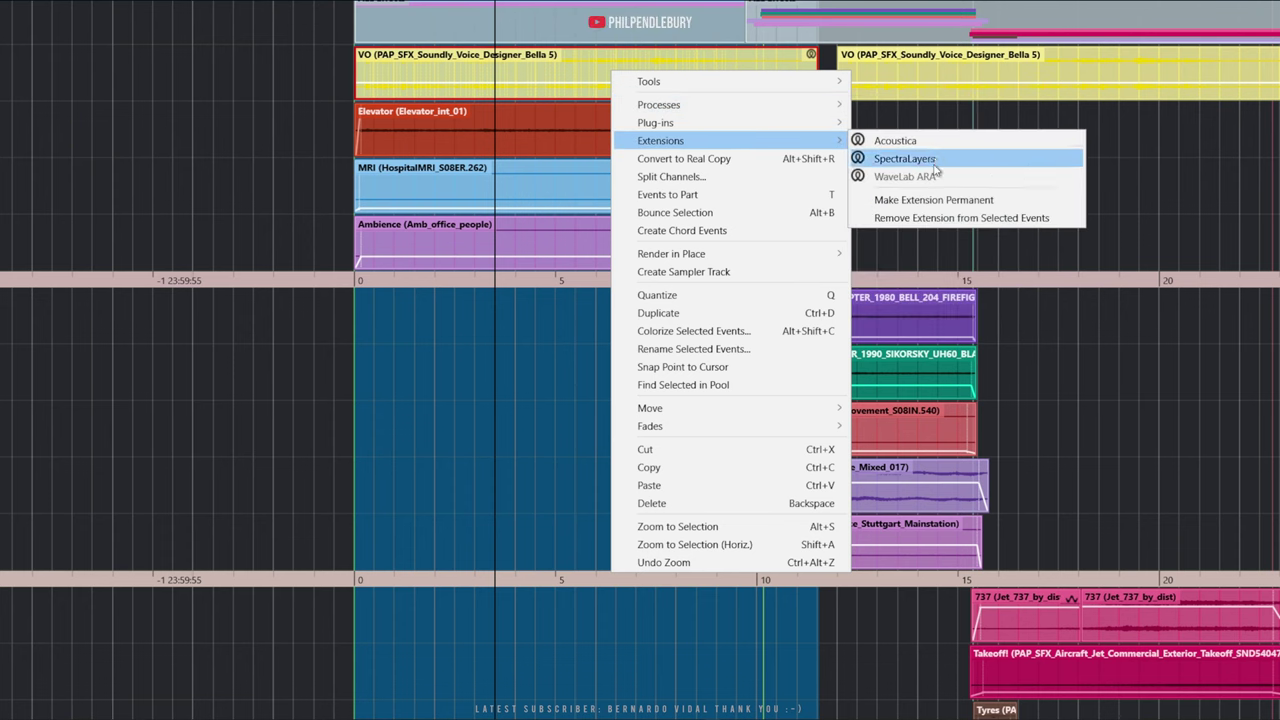
pyautogui.click(931, 220)
pyautogui.click(560, 108)
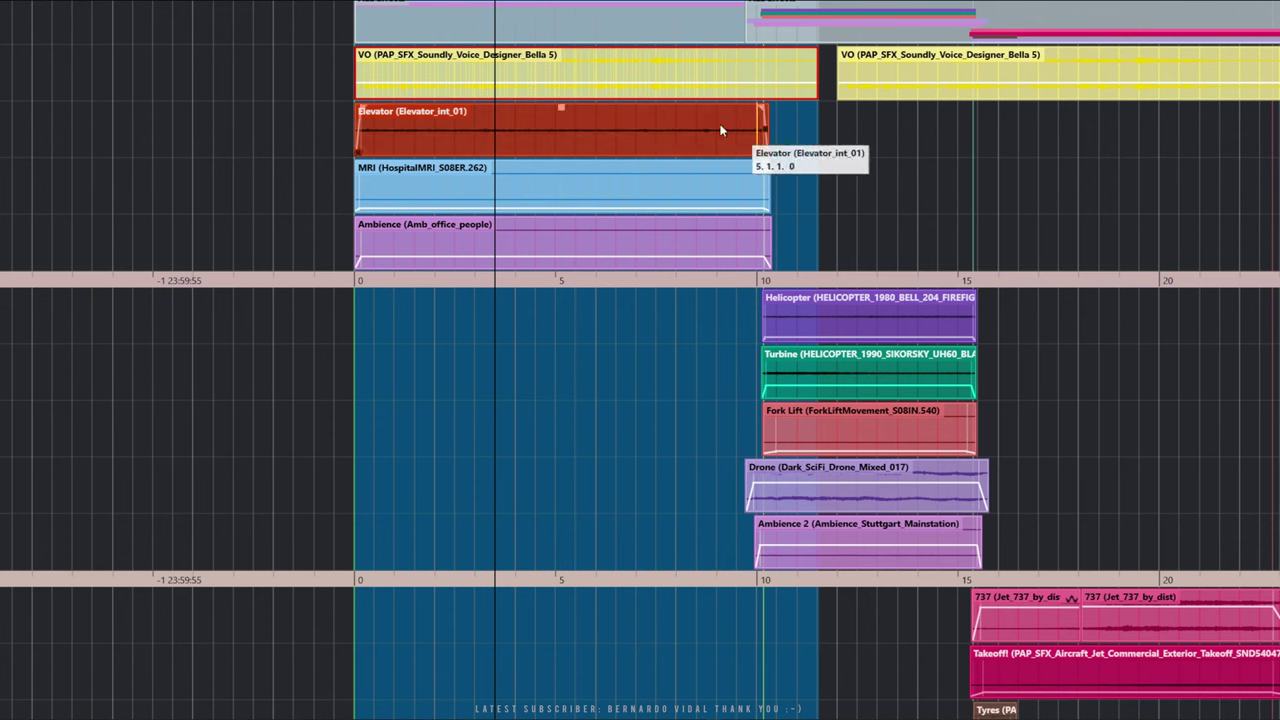
pyautogui.click(606, 80)
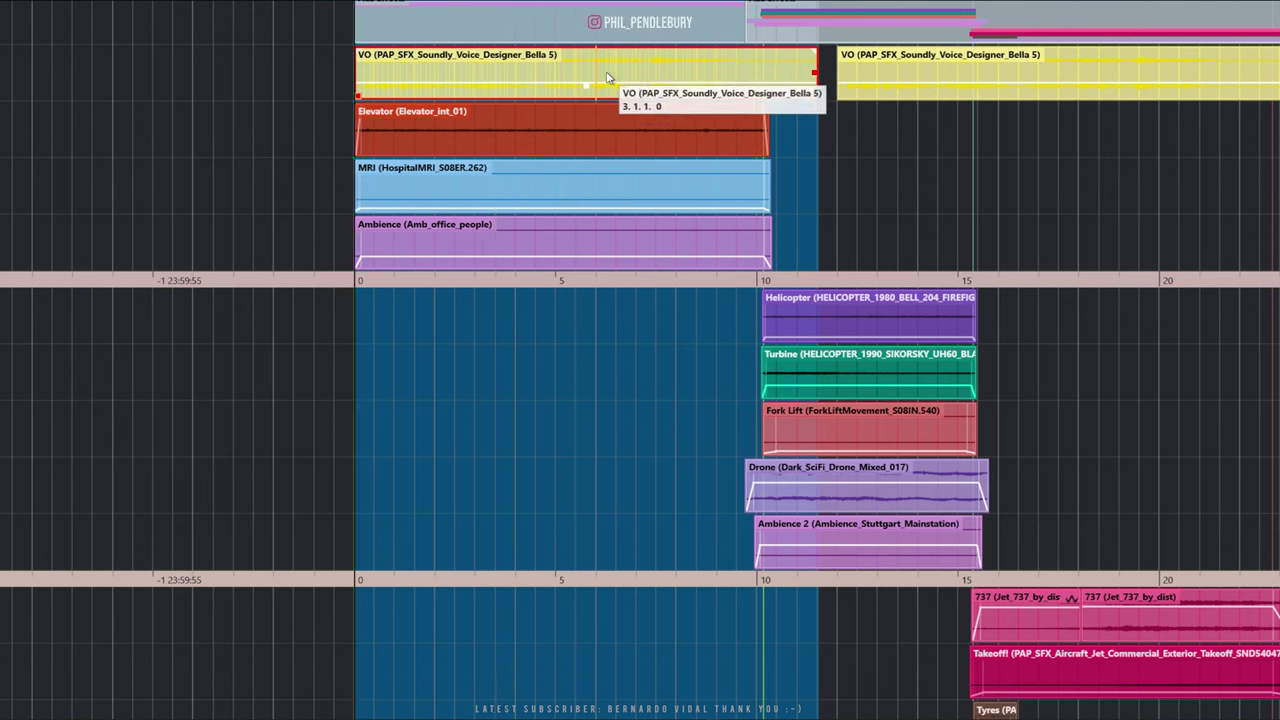
pyautogui.press('space')
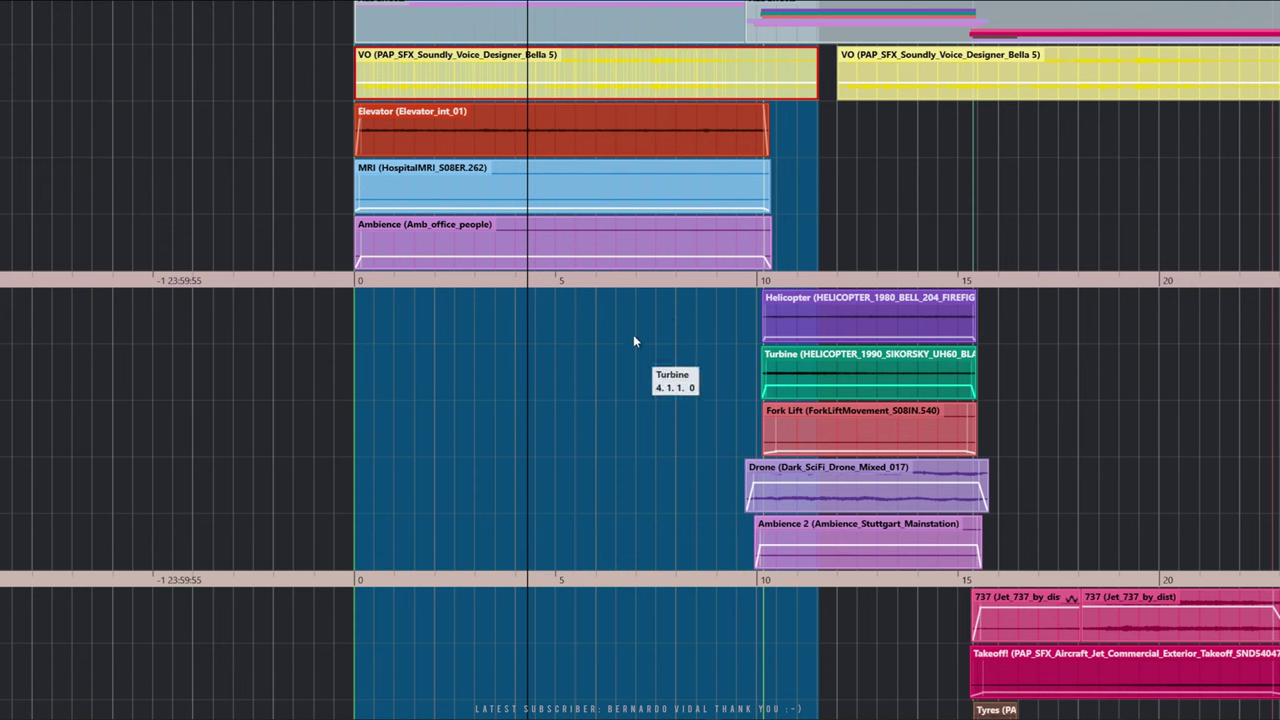
# Apply the WaveLab ARA extension to the first VO event again
pyautogui.click(540, 82)
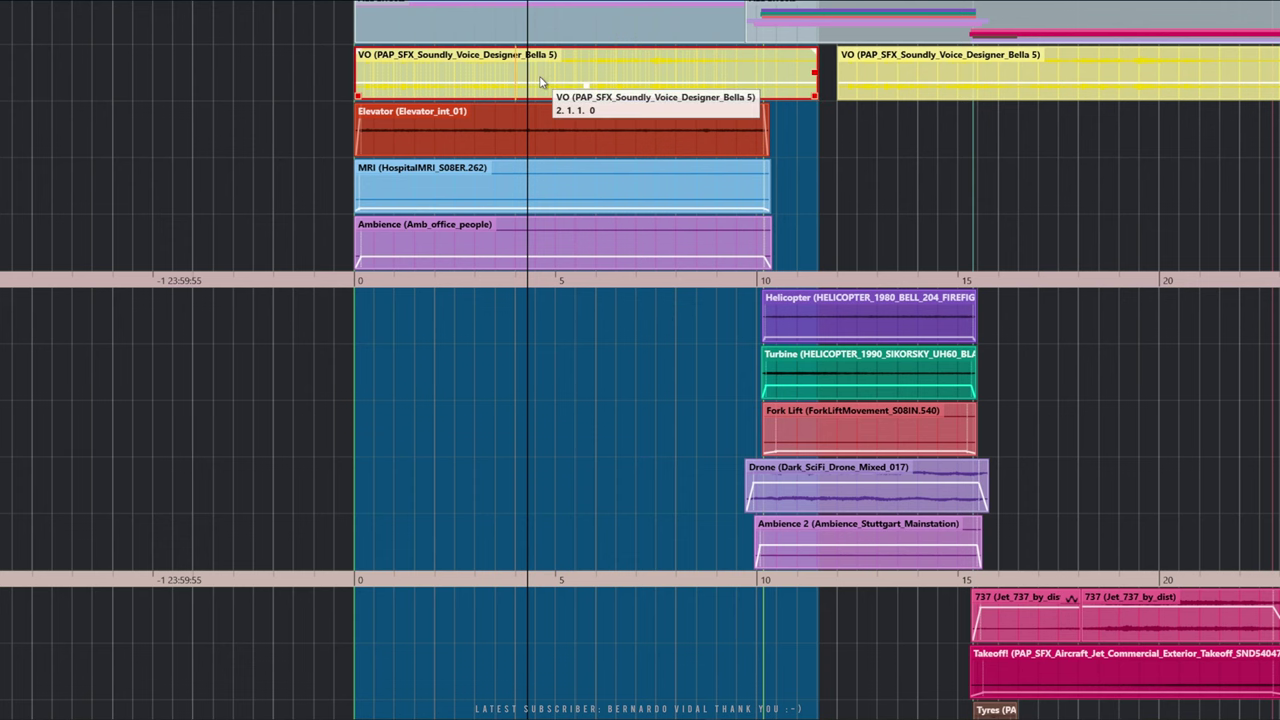
pyautogui.rightClick(540, 82)
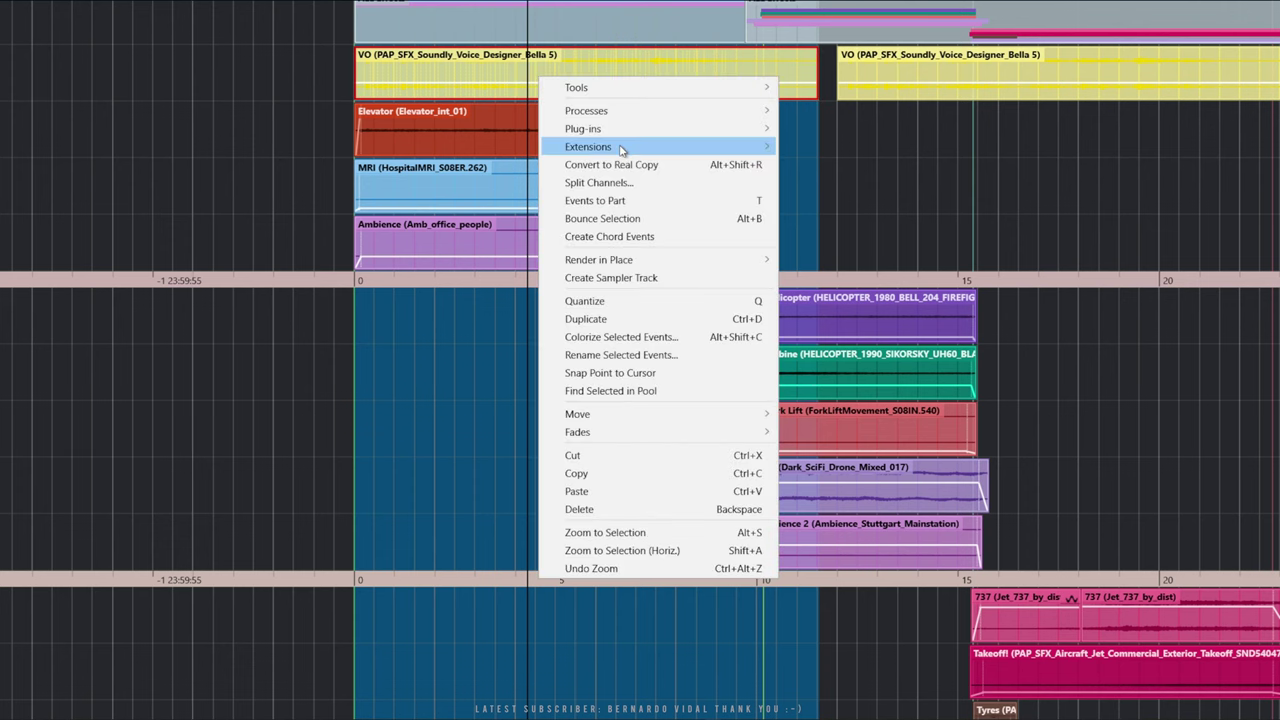
pyautogui.moveTo(620, 150)
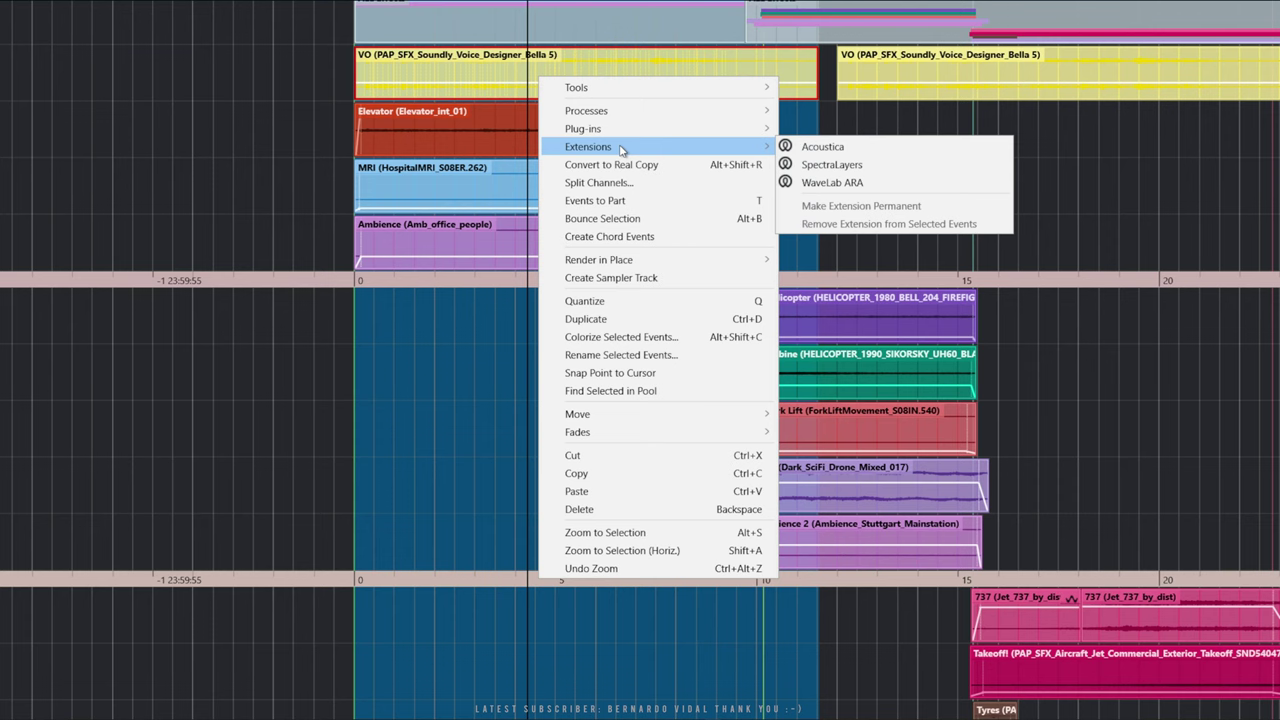
pyautogui.click(862, 182)
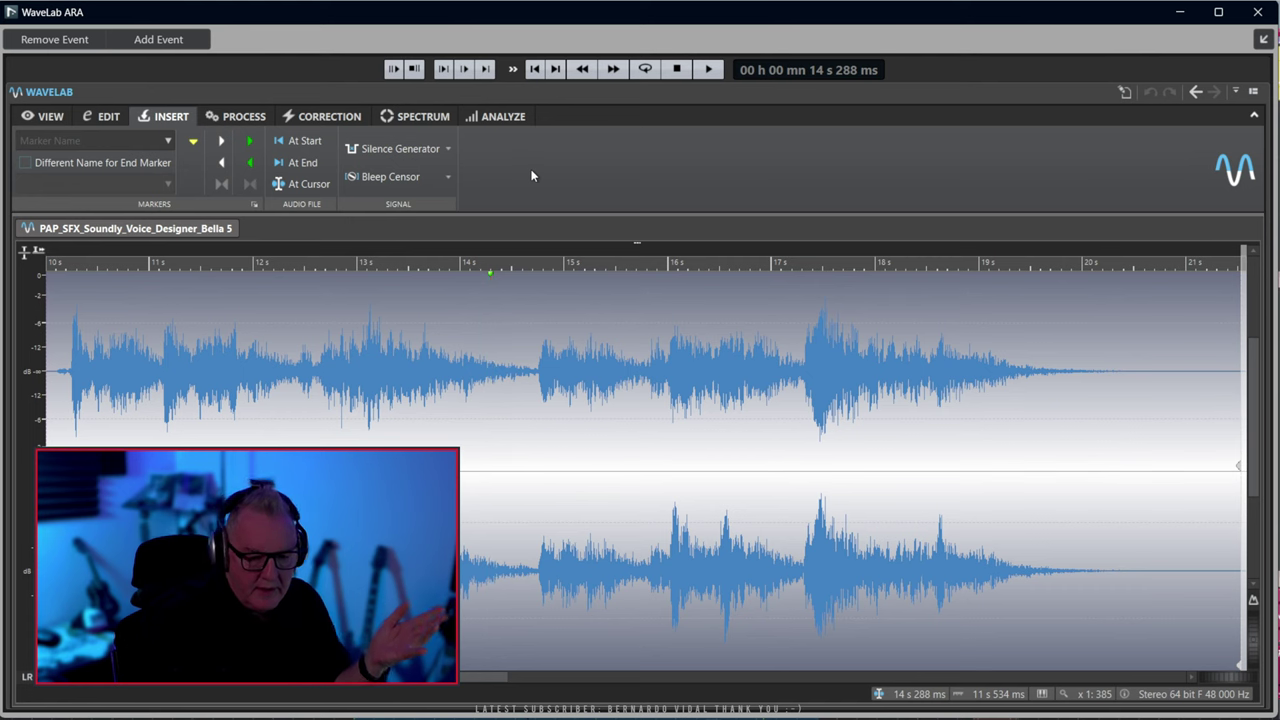
# Return to the project window, show its menu bar and hide it again
pyautogui.press('super+Down')
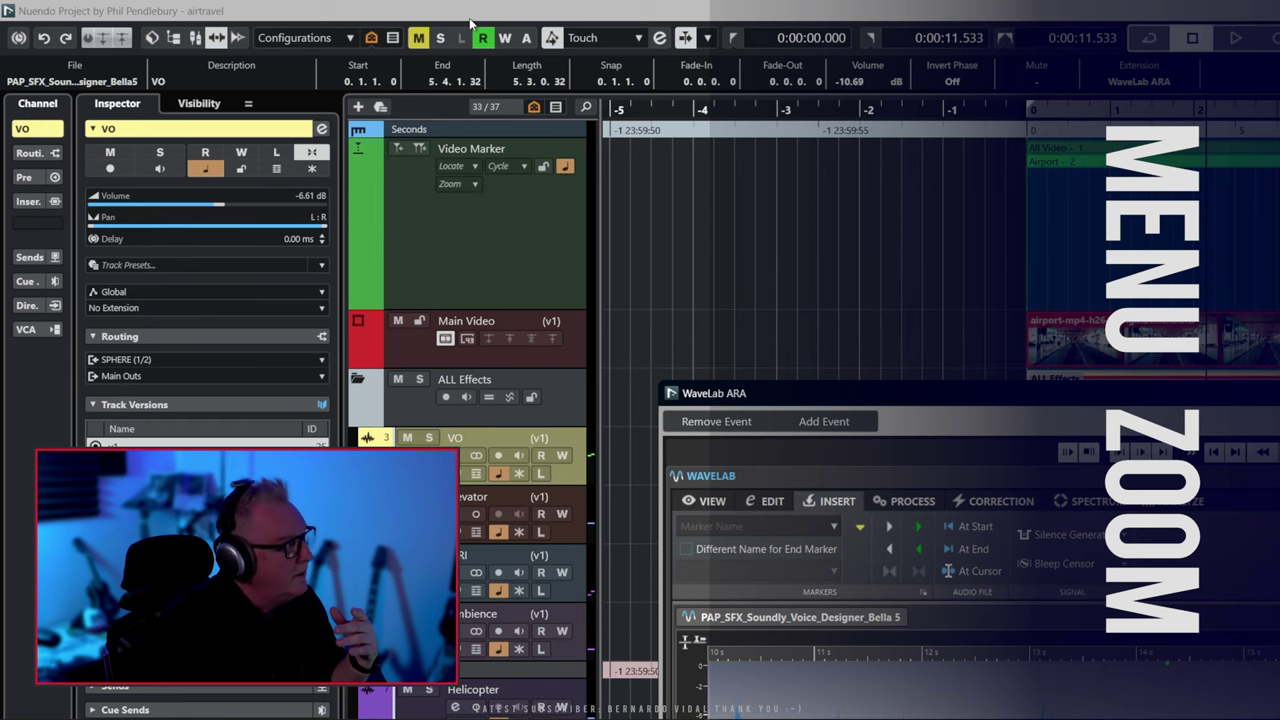
pyautogui.rightClick(373, 12)
pyautogui.click(380, 19)
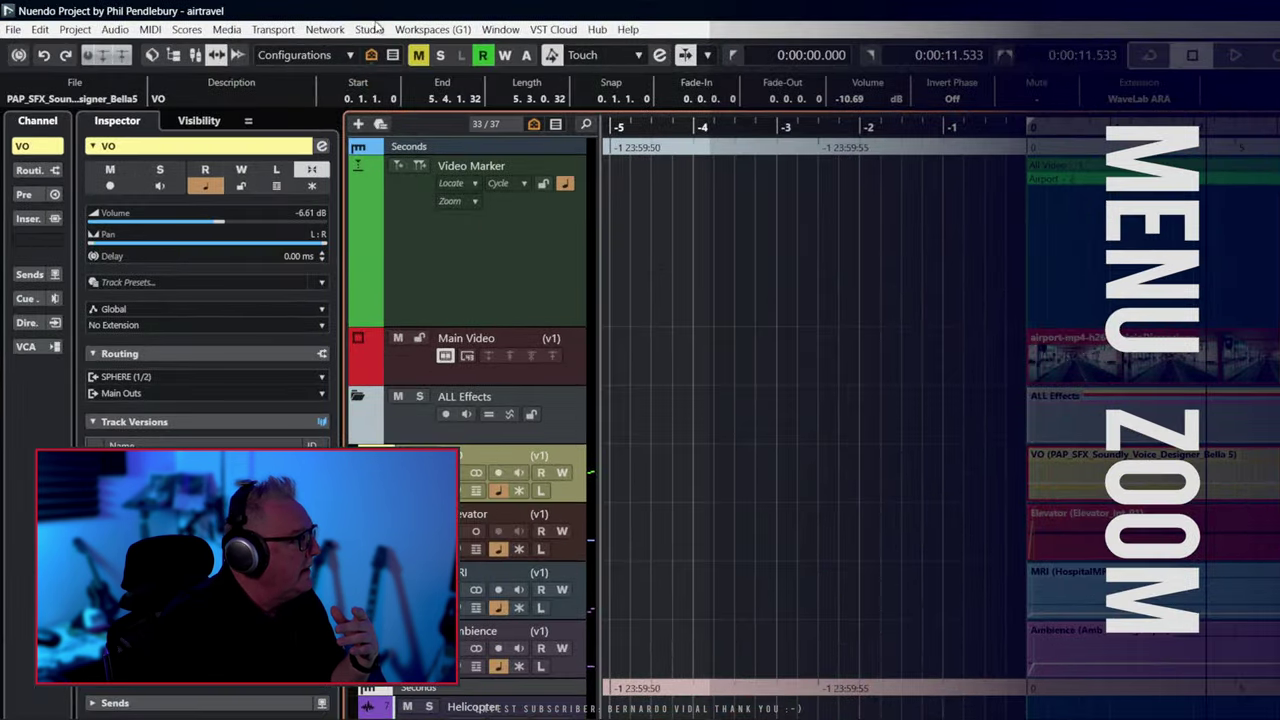
pyautogui.rightClick(375, 12)
pyautogui.click(385, 23)
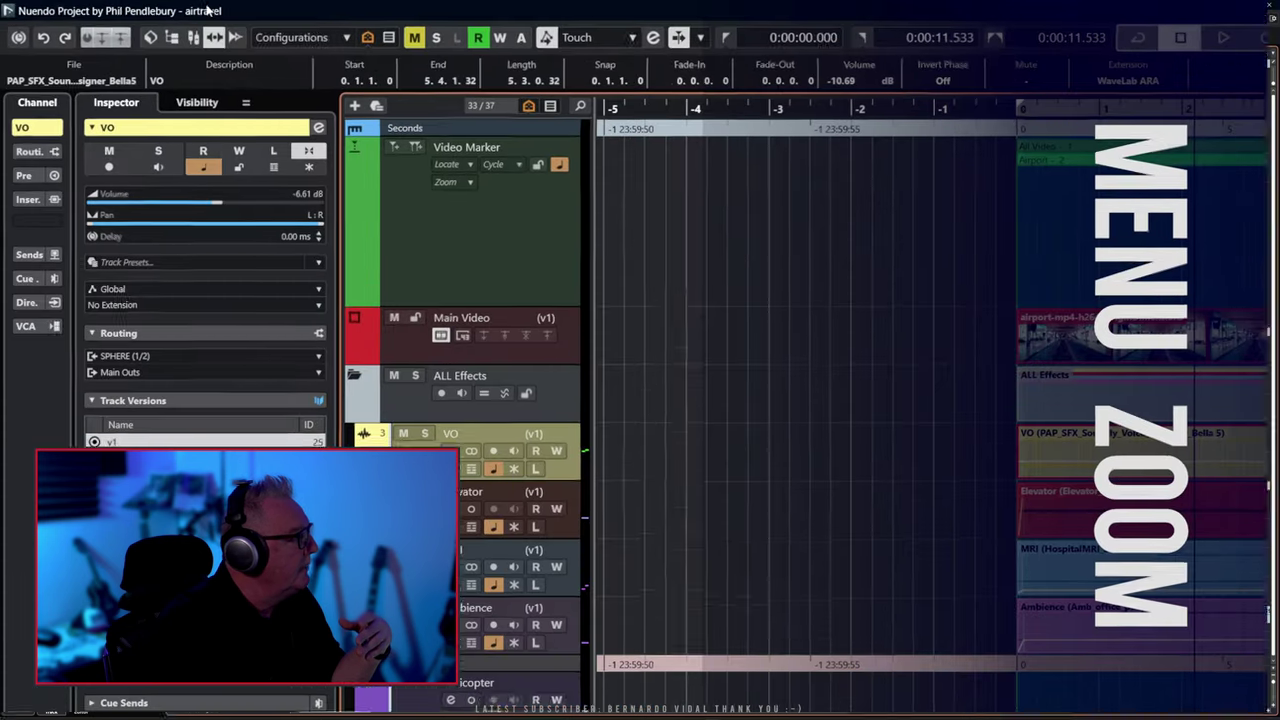
pyautogui.moveTo(98, 5)
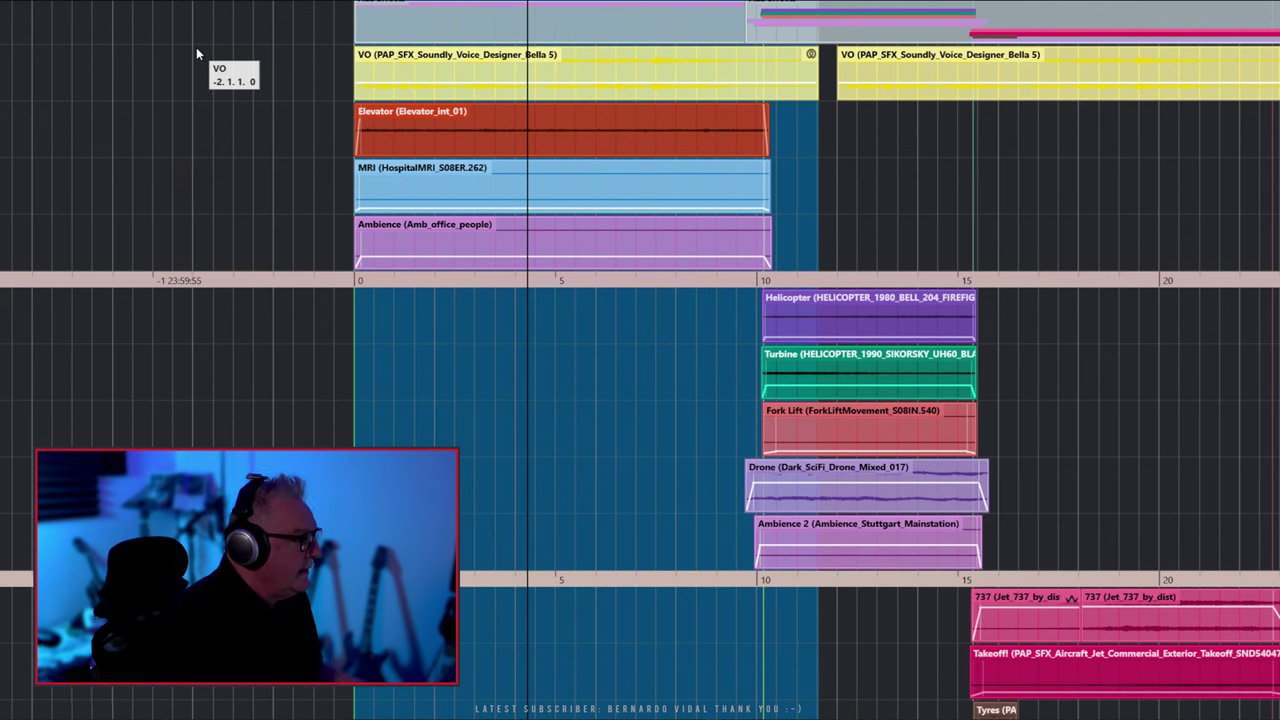
# Reopen the first VO event in the WaveLab ARA editor and try the horizontal zoom on its waveform
pyautogui.doubleClick(558, 66)
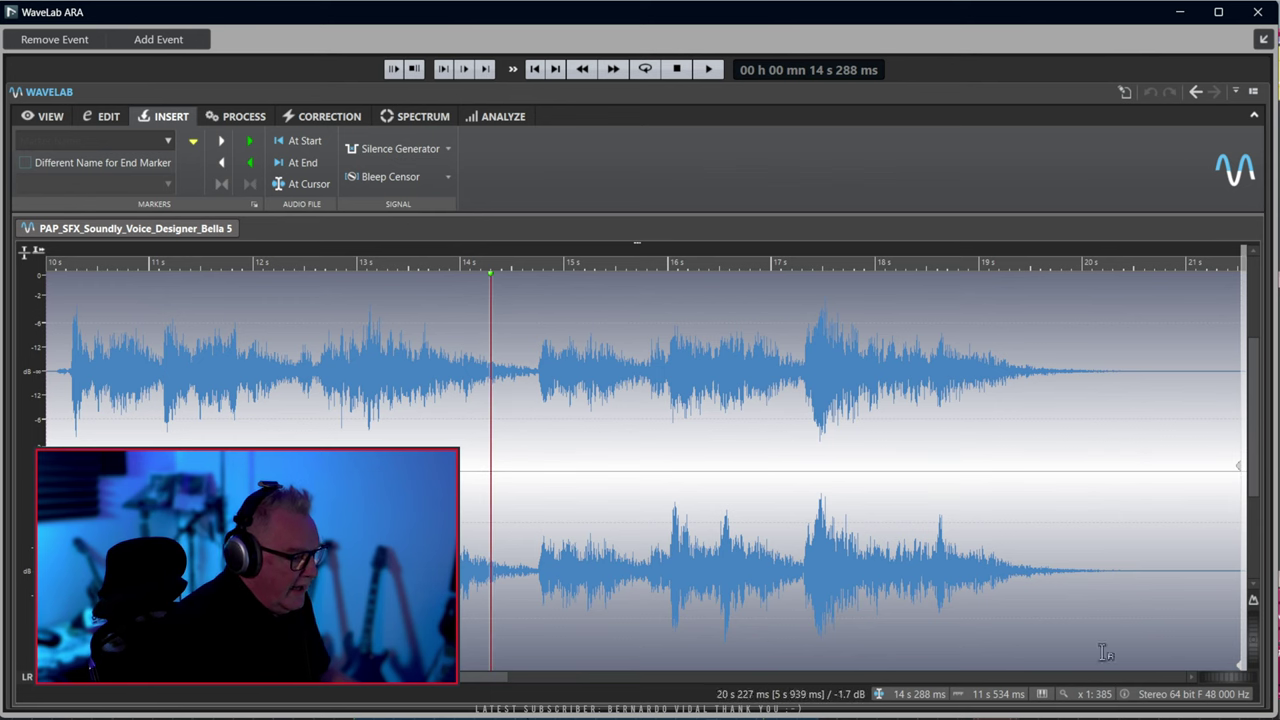
pyautogui.moveTo(1235, 683)
pyautogui.mouseDown()
pyautogui.moveTo(1222, 680)
pyautogui.moveTo(1260, 676)
pyautogui.moveTo(1237, 665)
pyautogui.mouseUp()
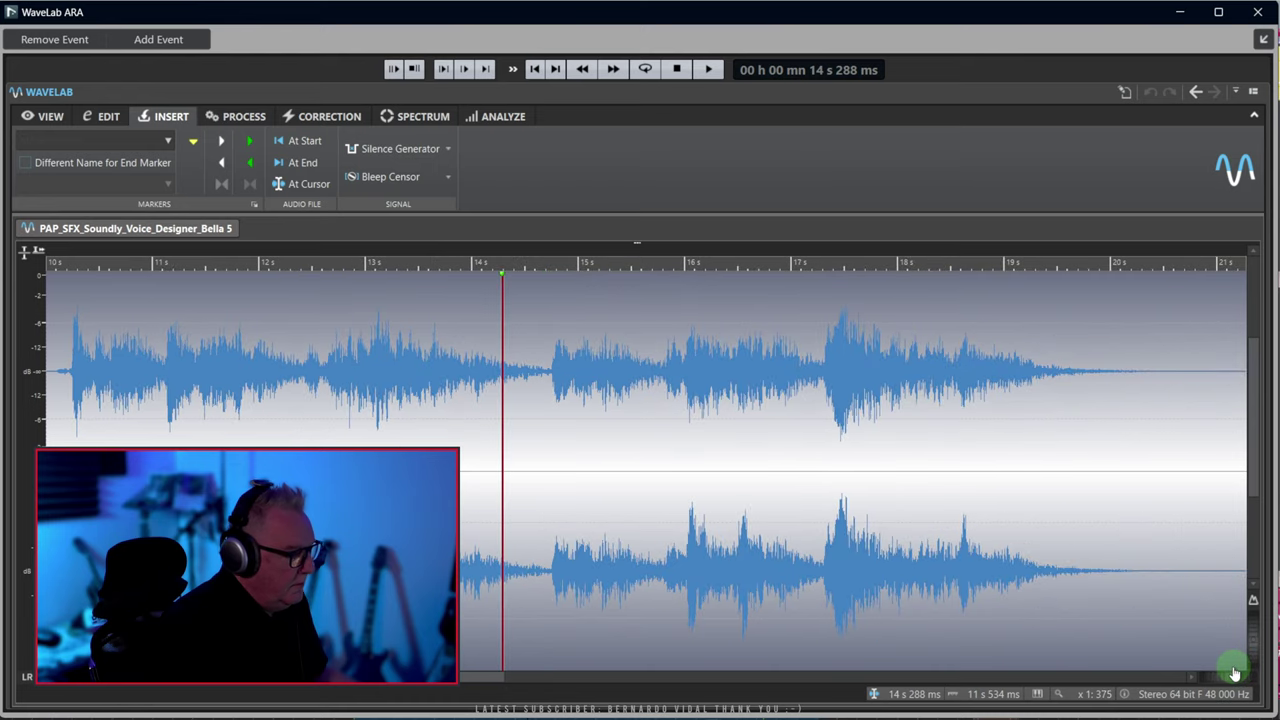
pyautogui.click(1231, 681)
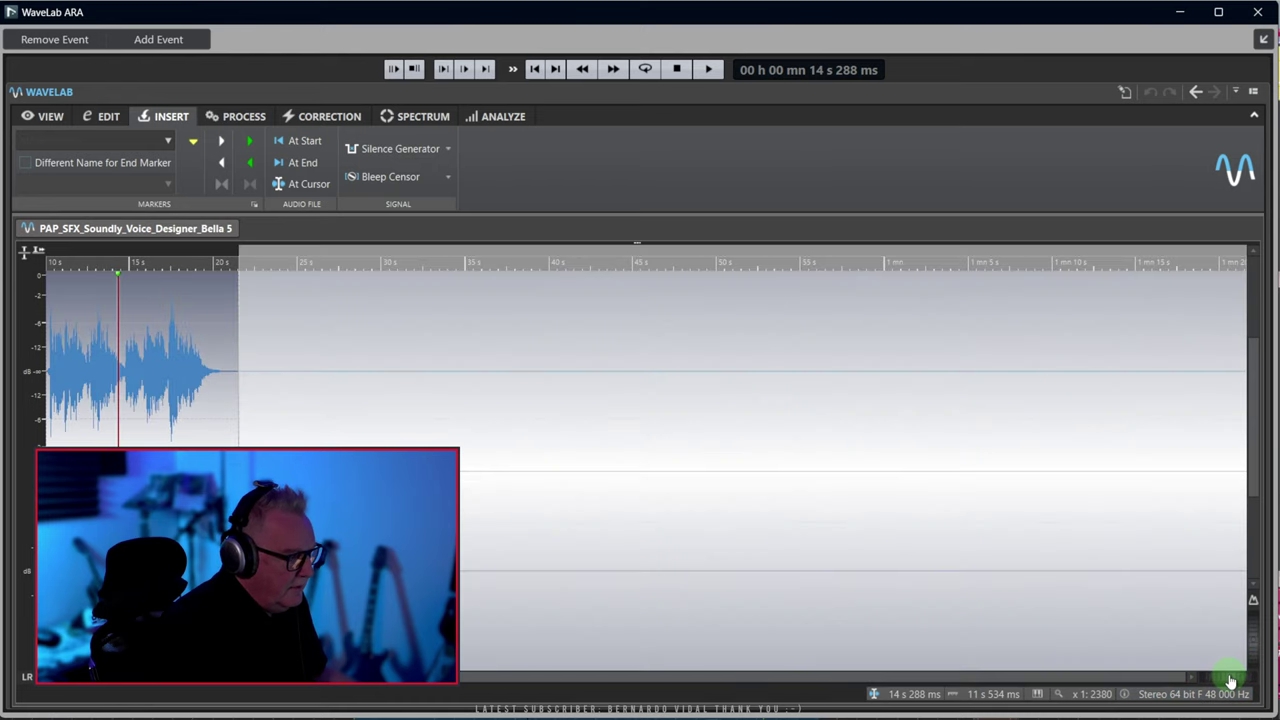
pyautogui.moveTo(1238, 678); pyautogui.dragTo(1255, 645)
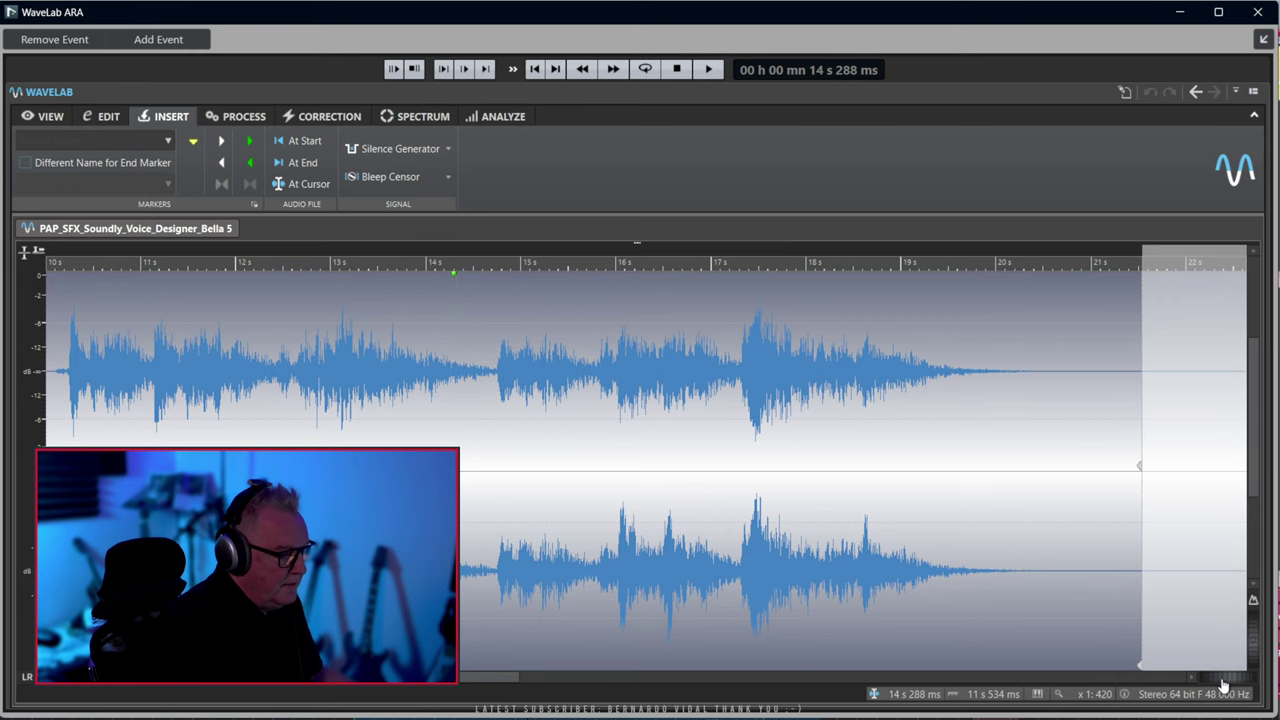
pyautogui.moveTo(1222, 684); pyautogui.dragTo(1224, 684)
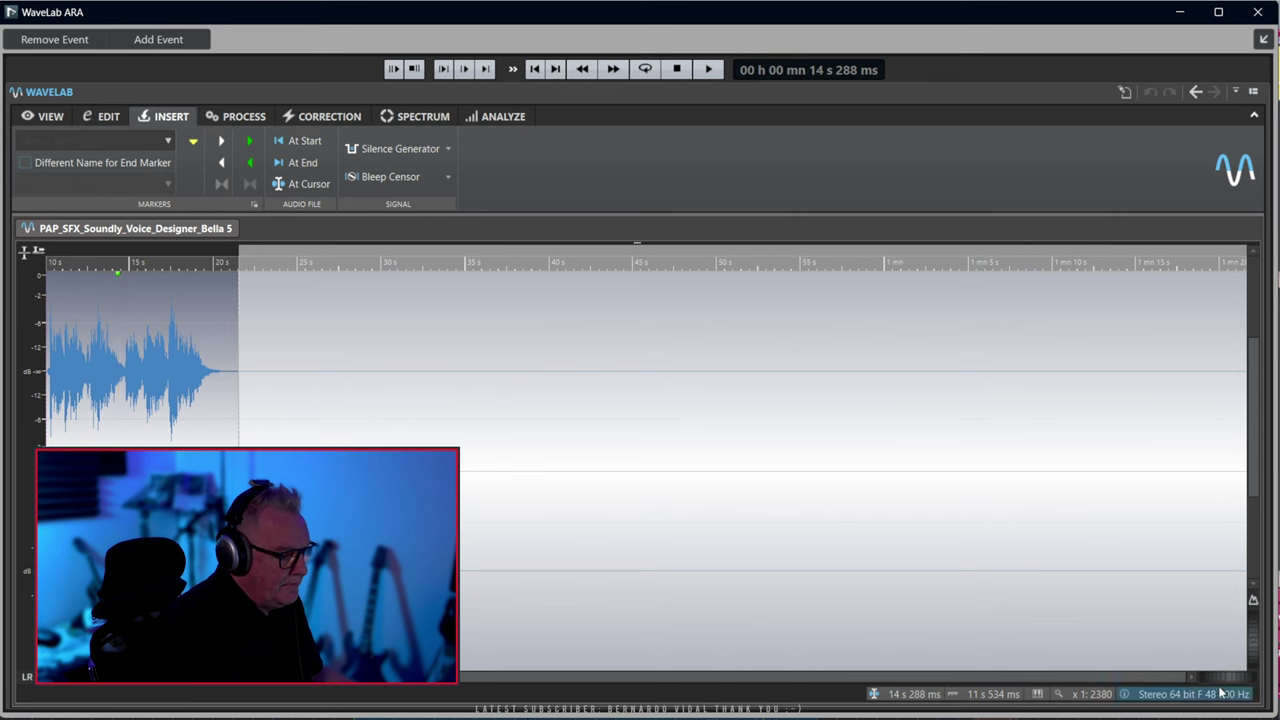
pyautogui.moveTo(1222, 684); pyautogui.dragTo(1212, 670)
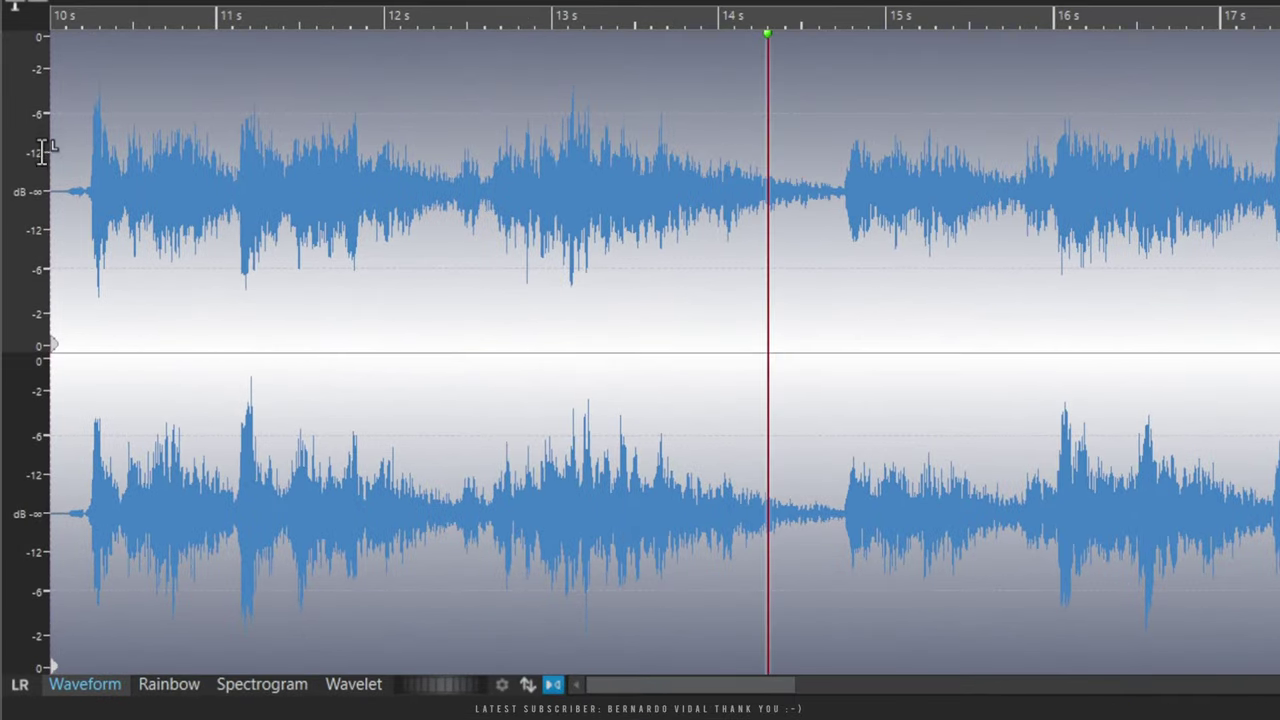
# Play the VO from about 10.2 s in the WaveLab ARA editor and stop at about 11.4 s
pyautogui.click(88, 208)
pyautogui.press('space')
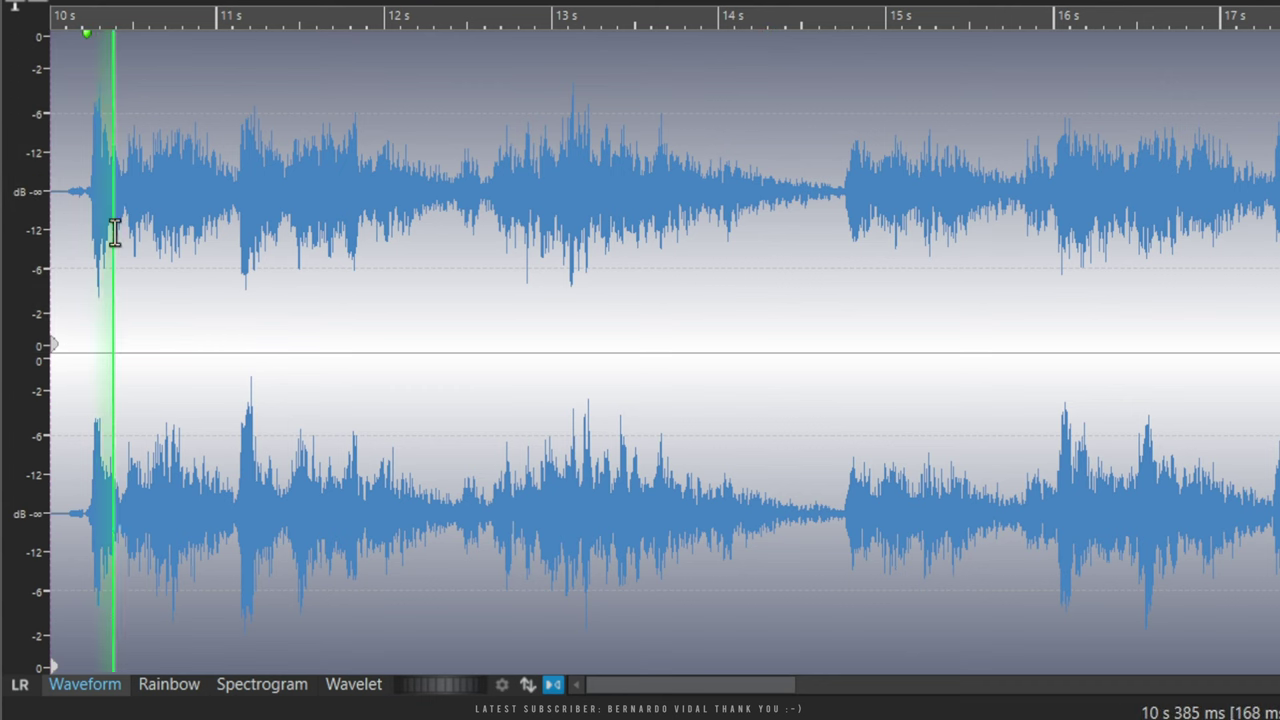
pyautogui.press('Return')
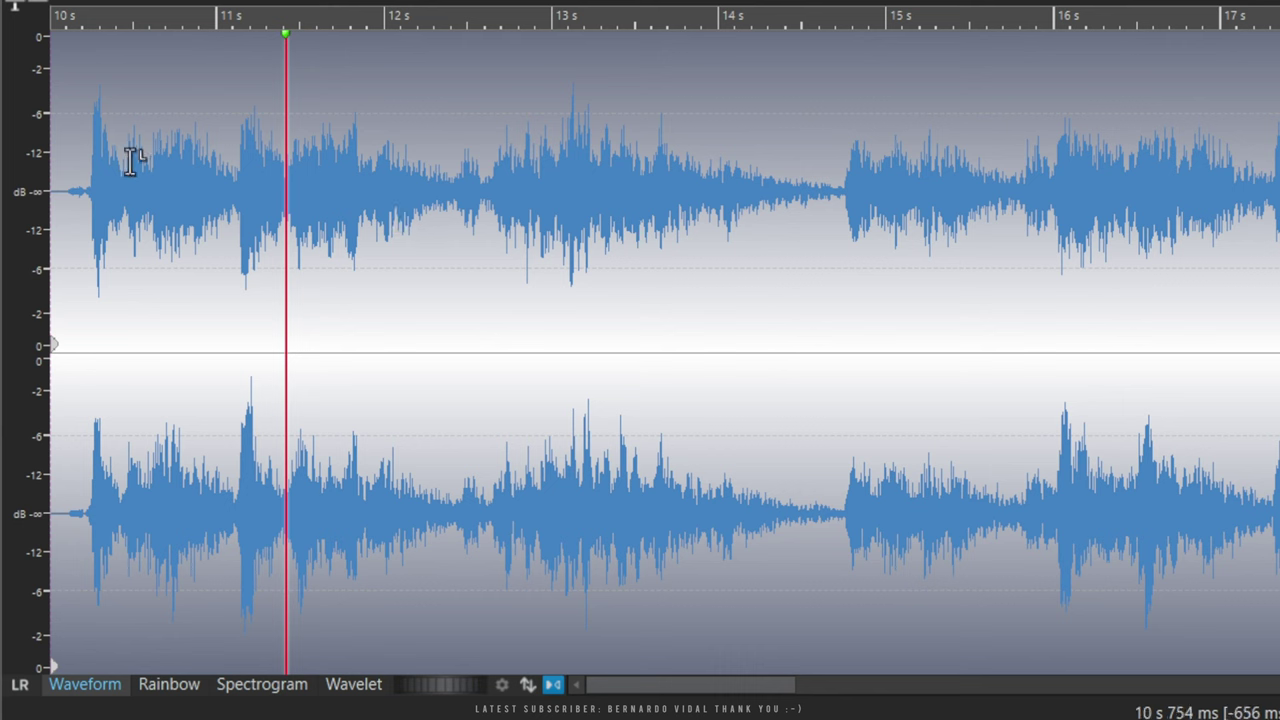
# Switch the level ruler through +-100 %, Normalized +1/-1, 16-bit Range and 24-bit Range, and return it to dB
pyautogui.rightClick(29, 155)
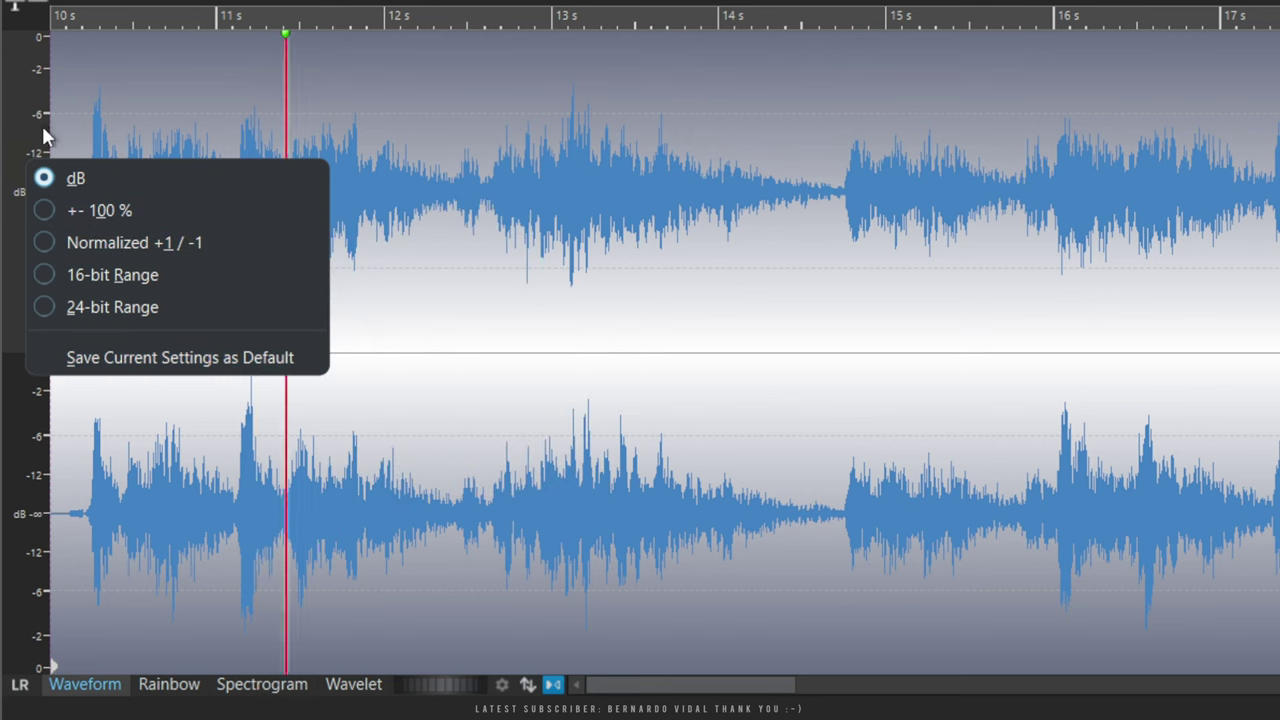
pyautogui.click(48, 208)
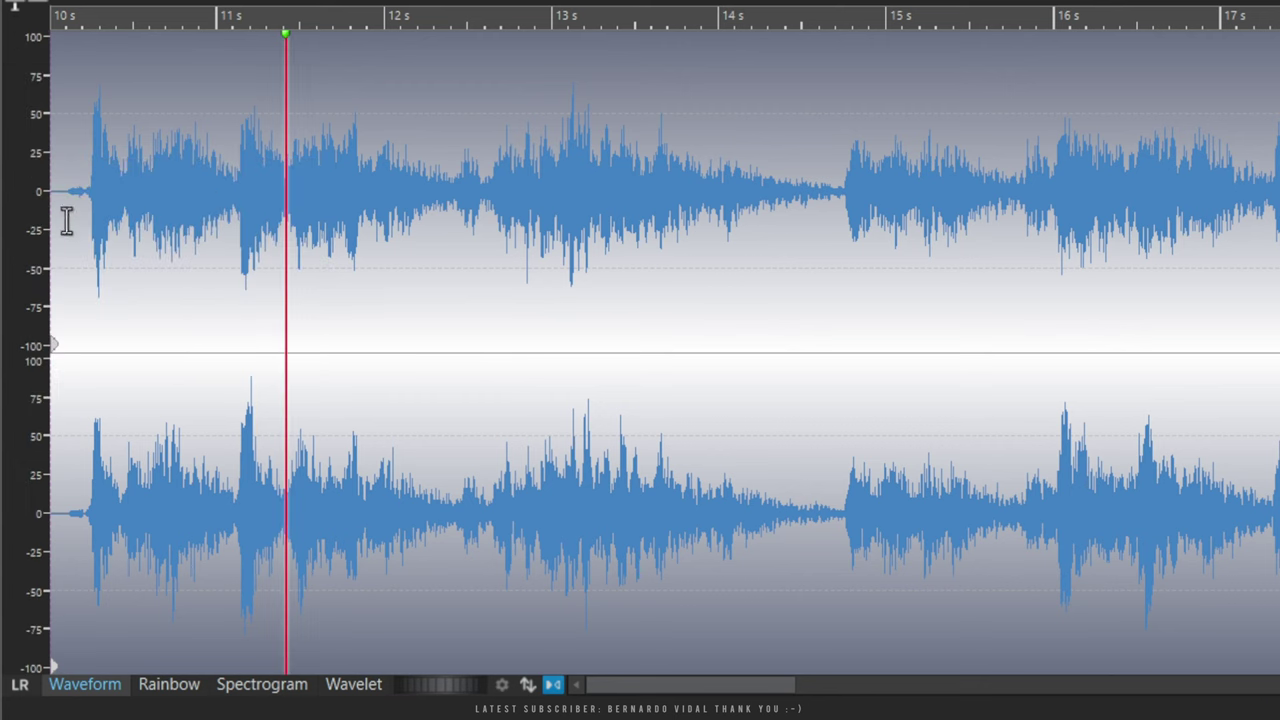
pyautogui.rightClick(34, 172)
pyautogui.click(118, 262)
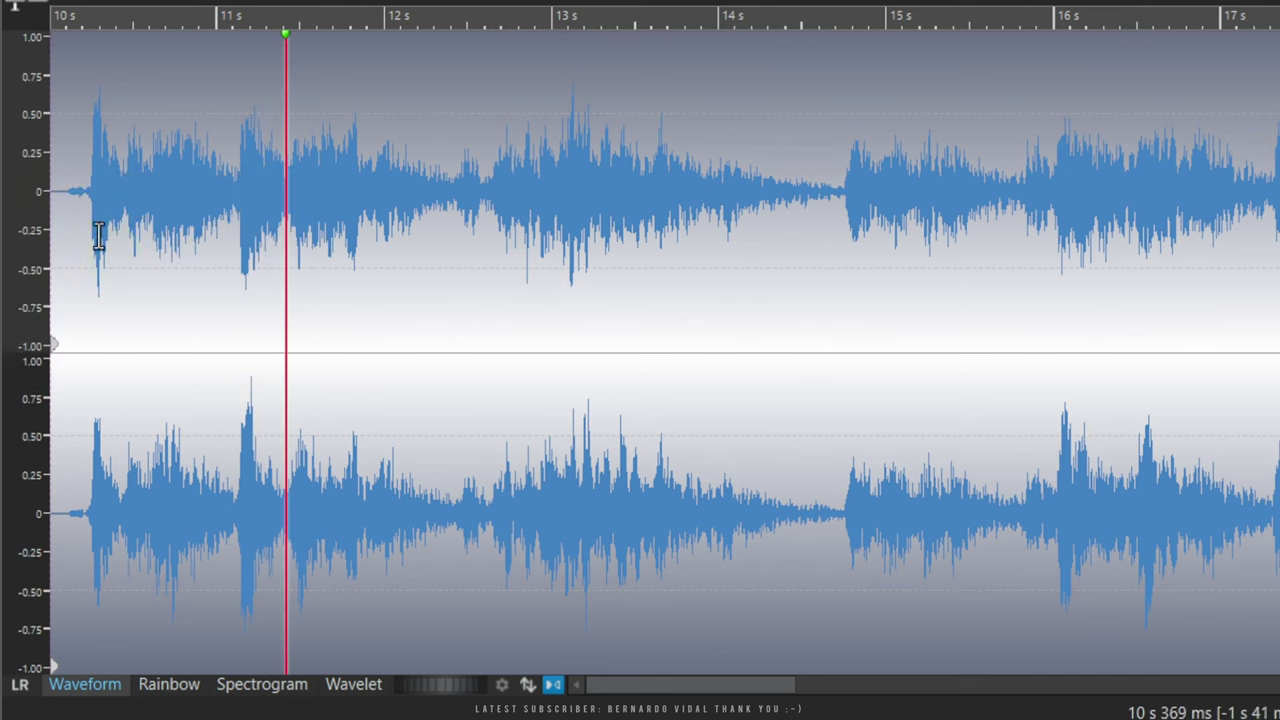
pyautogui.rightClick(29, 188)
pyautogui.click(118, 303)
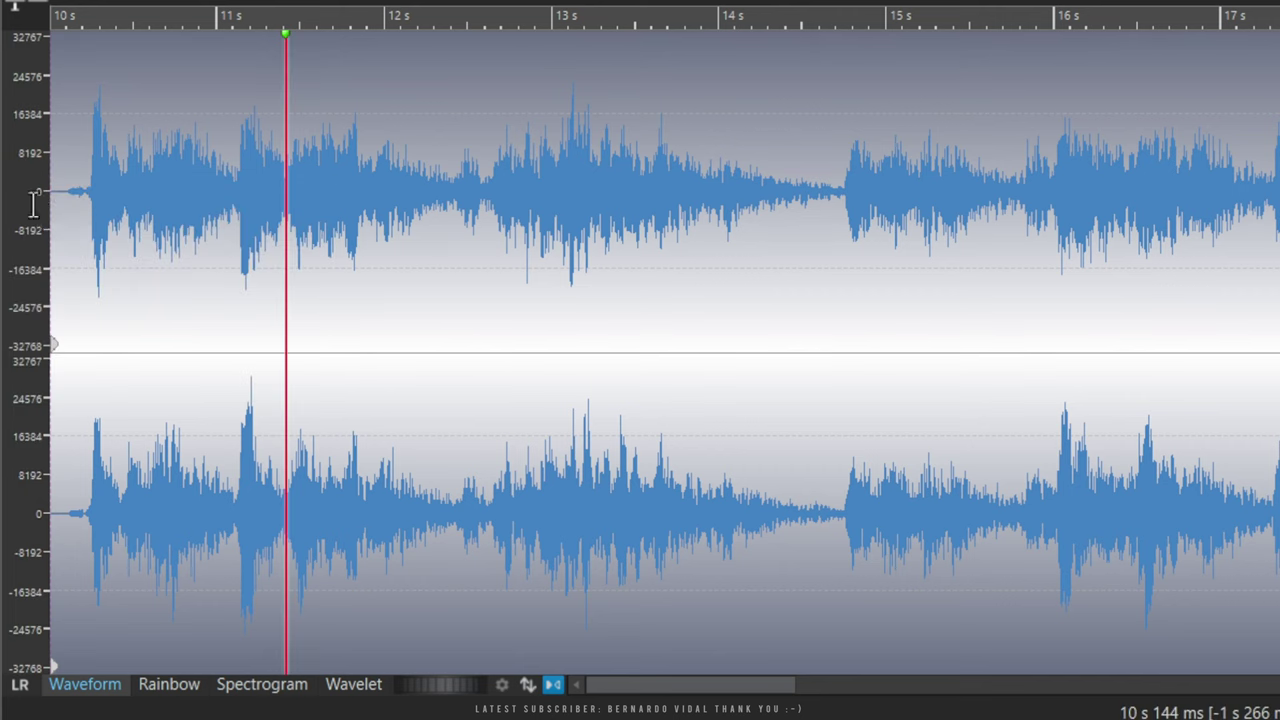
pyautogui.rightClick(29, 200)
pyautogui.click(97, 347)
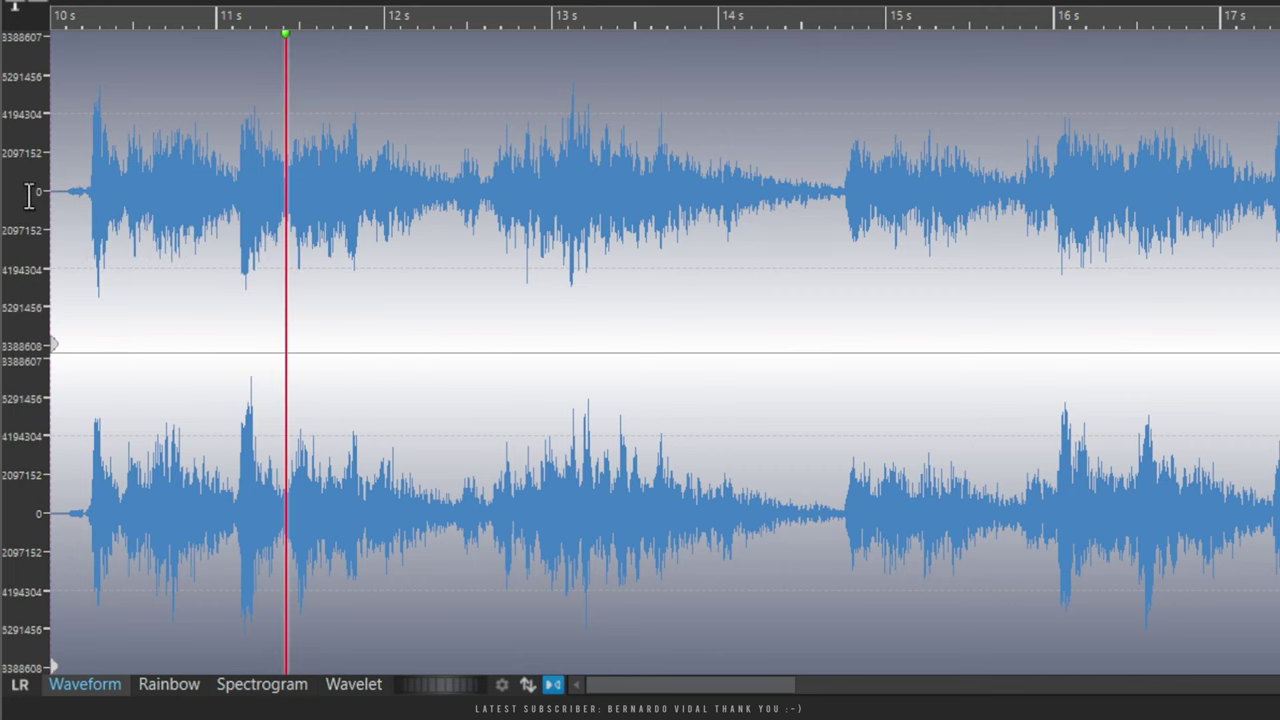
pyautogui.rightClick(21, 163)
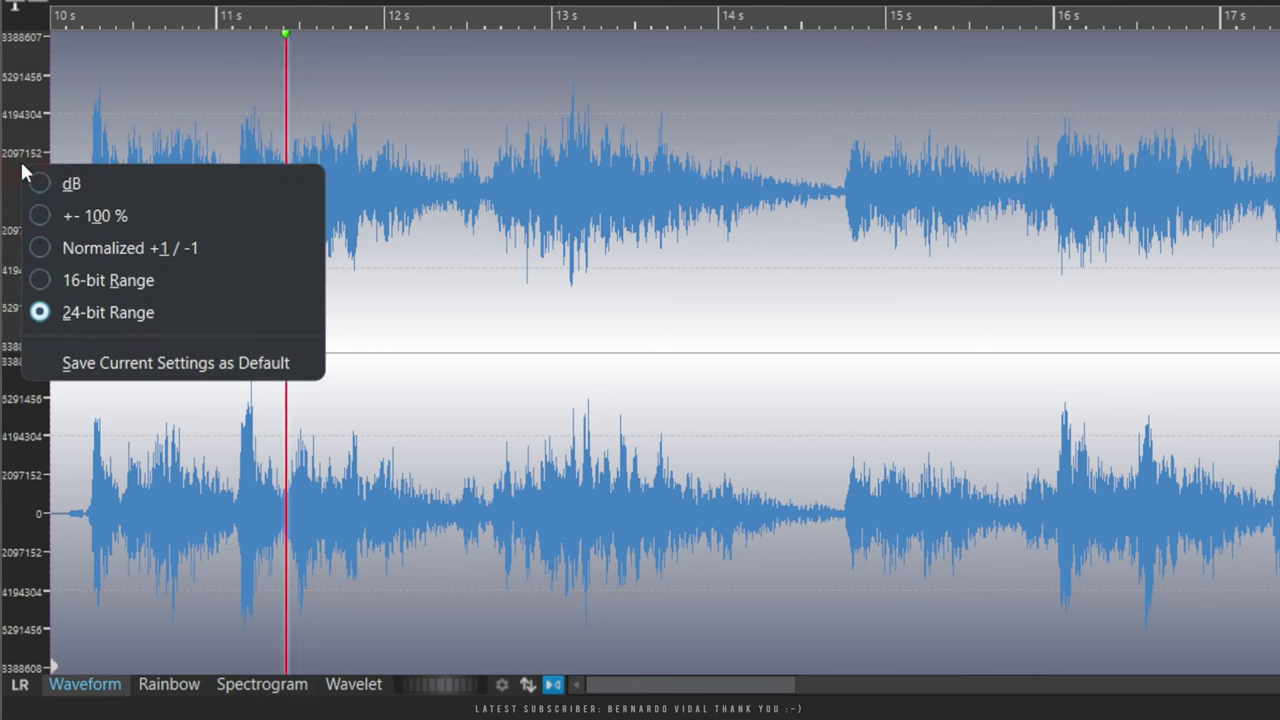
pyautogui.click(64, 183)
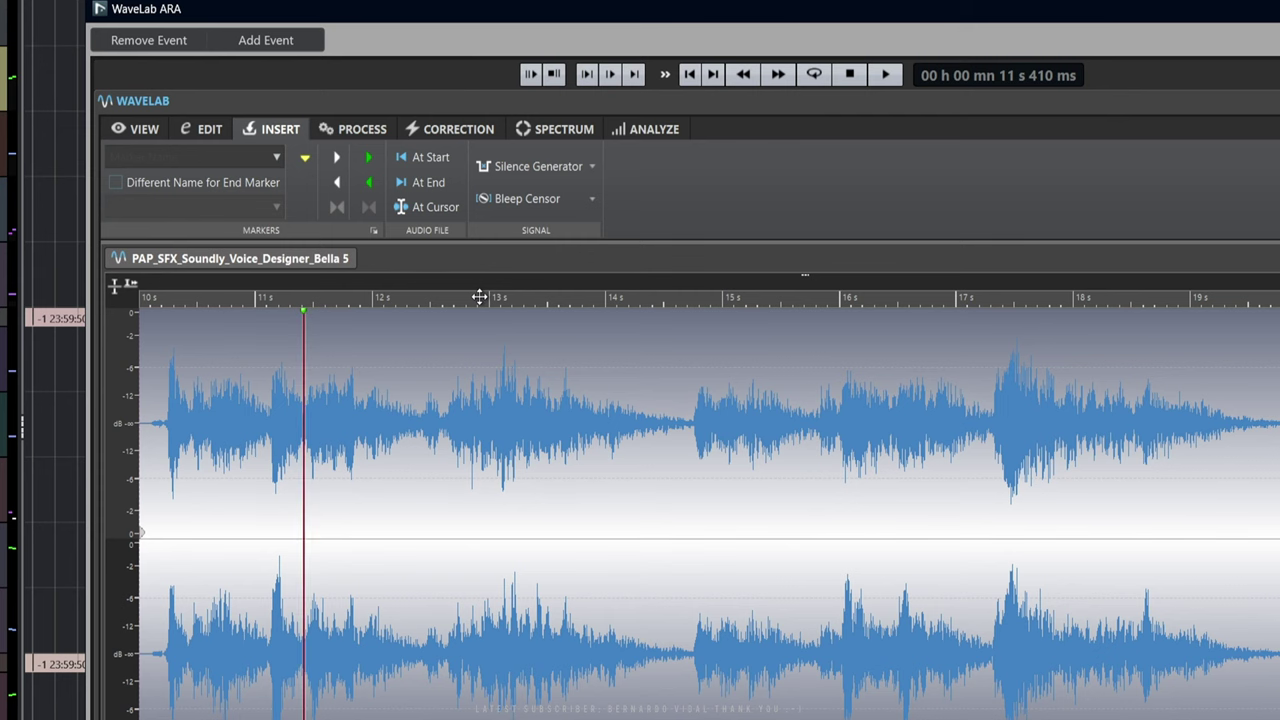
# Switch the time ruler through Timecode, Clock, Samples and Bars and Beats, and set it to File Size
pyautogui.rightClick(479, 296)
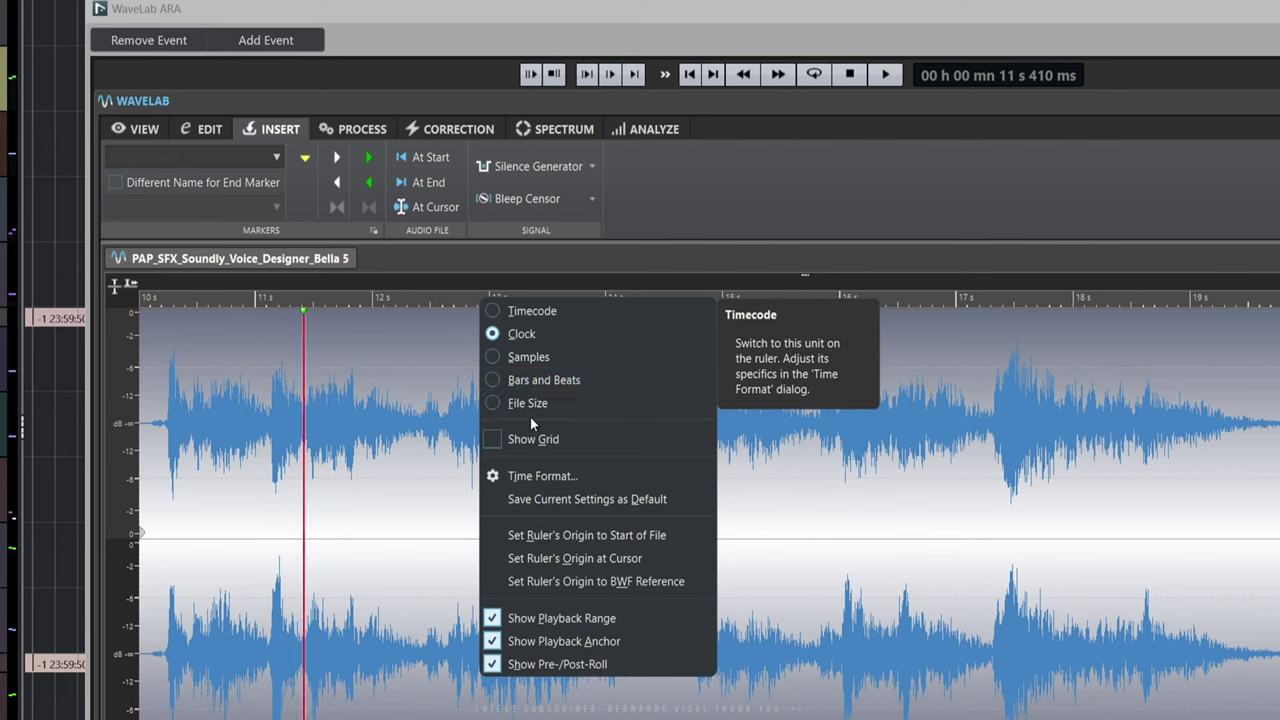
pyautogui.click(524, 311)
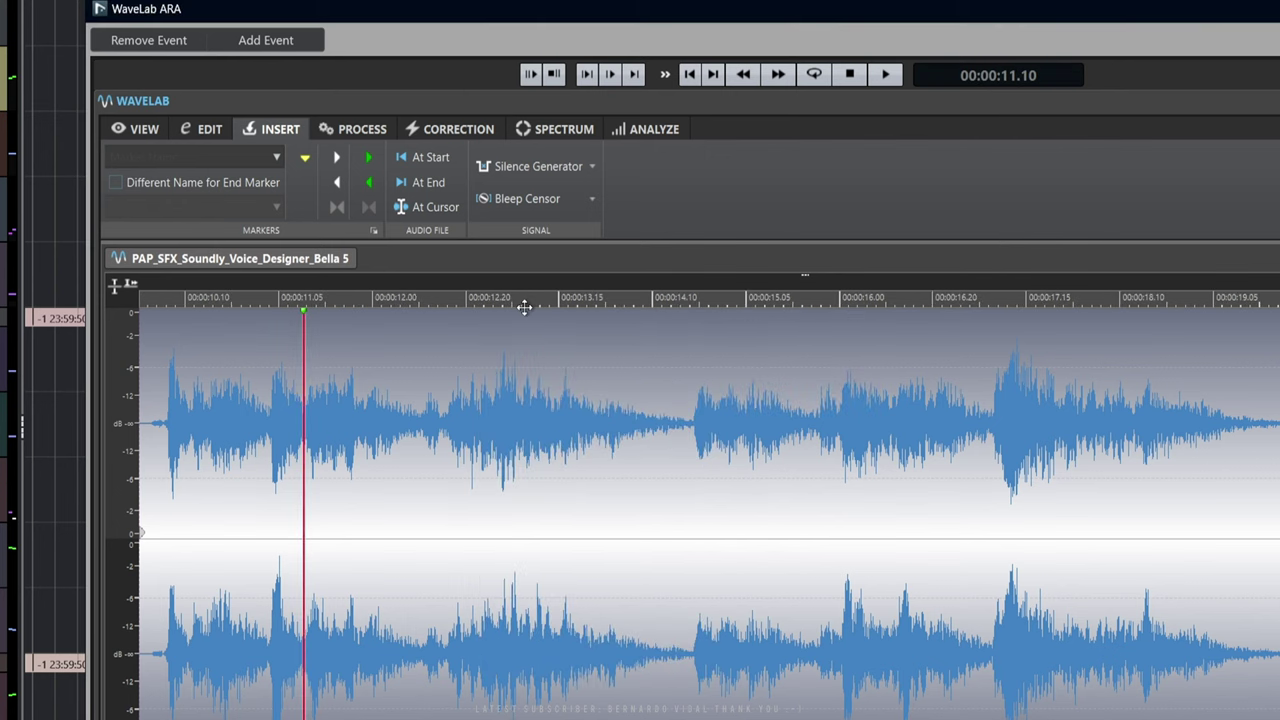
pyautogui.rightClick(509, 297)
pyautogui.click(556, 337)
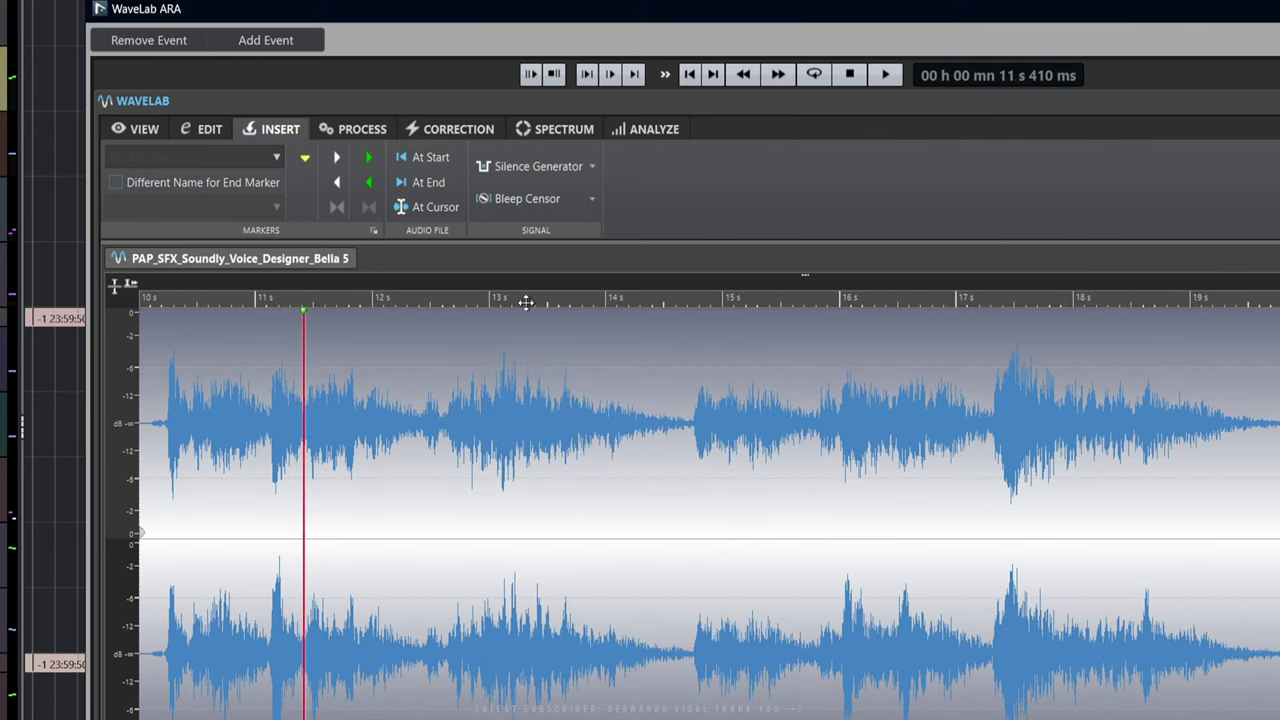
pyautogui.rightClick(520, 303)
pyautogui.click(548, 362)
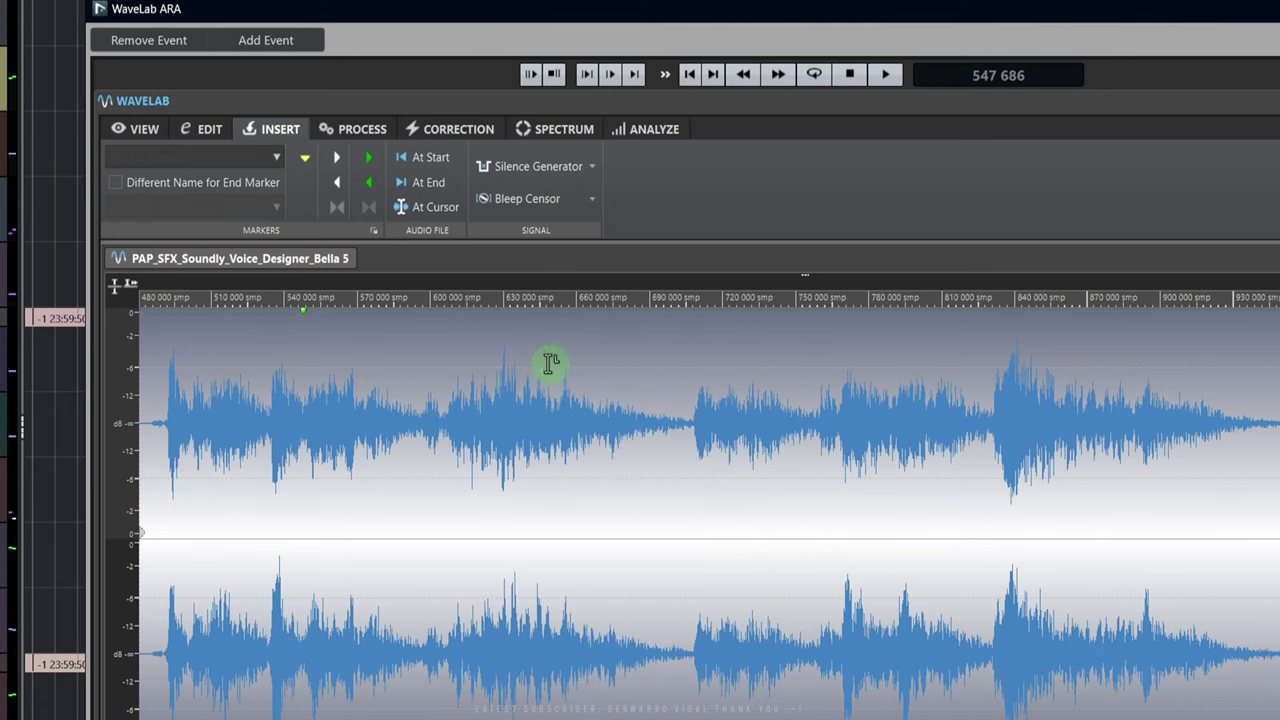
pyautogui.rightClick(527, 303)
pyautogui.click(556, 382)
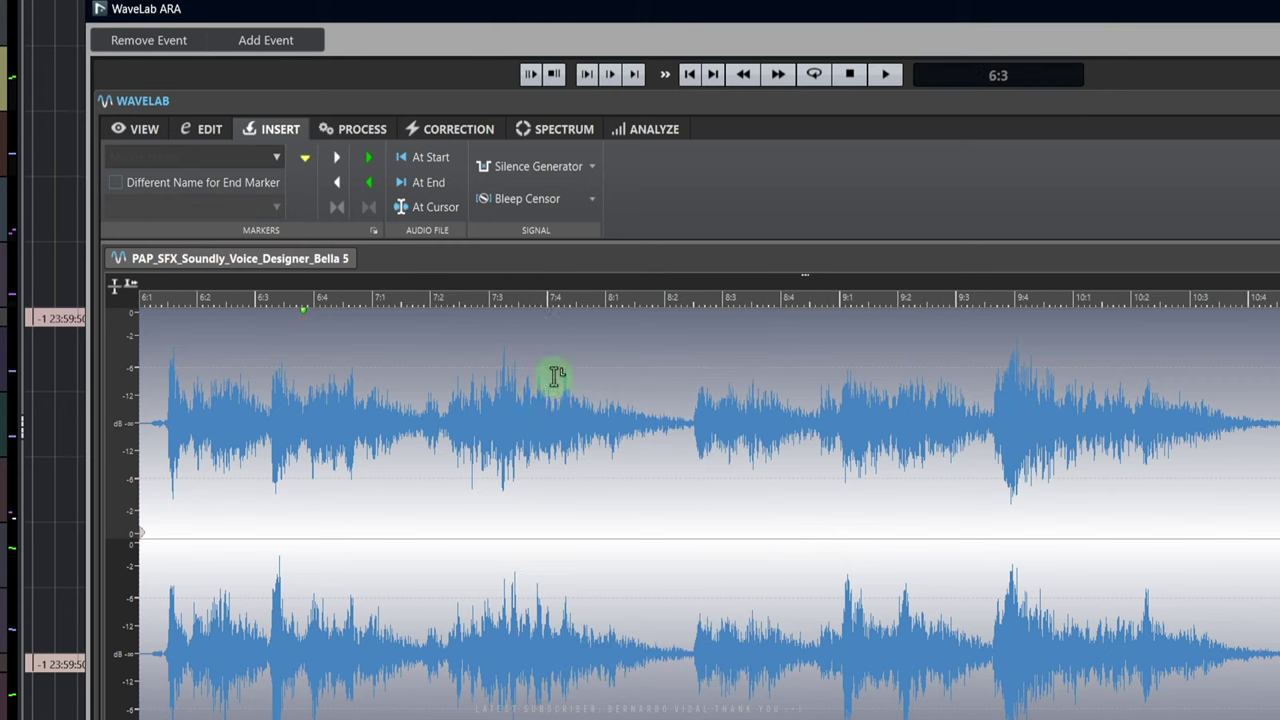
pyautogui.rightClick(530, 303)
pyautogui.click(562, 403)
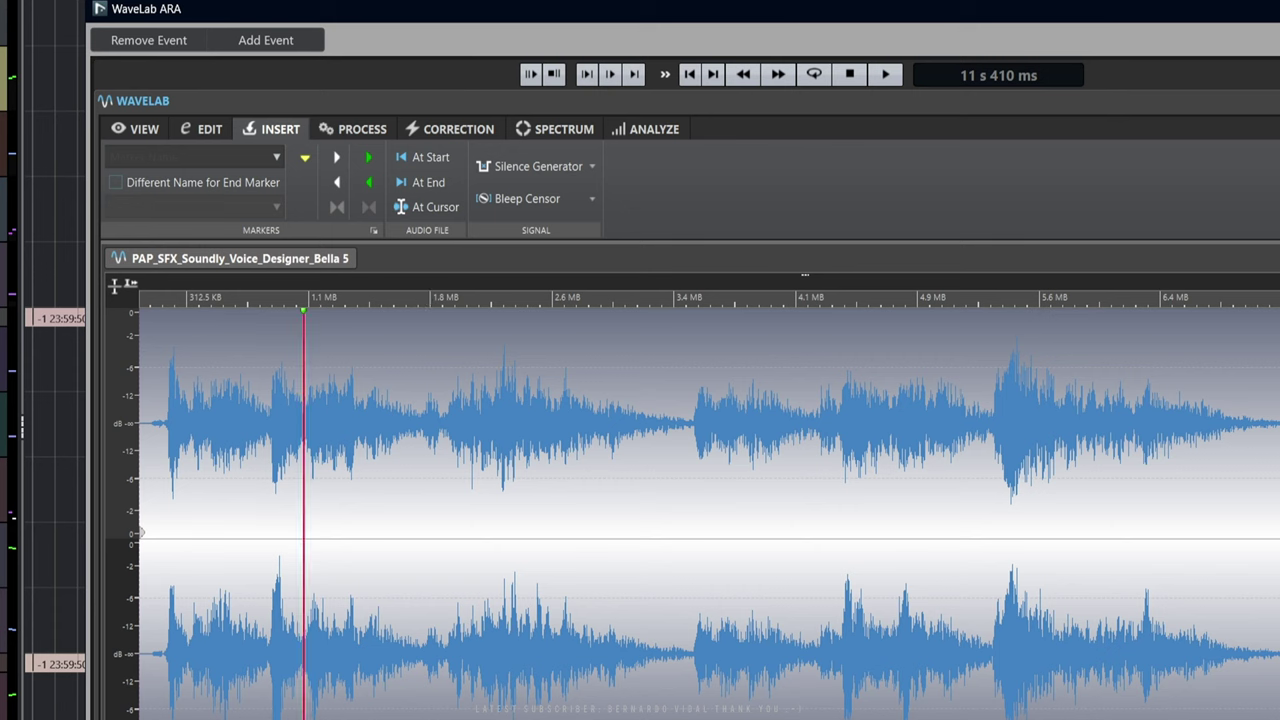
# Show the time ruler's grid over the waveform and set the ruler's unit to Timecode
pyautogui.rightClick(589, 299)
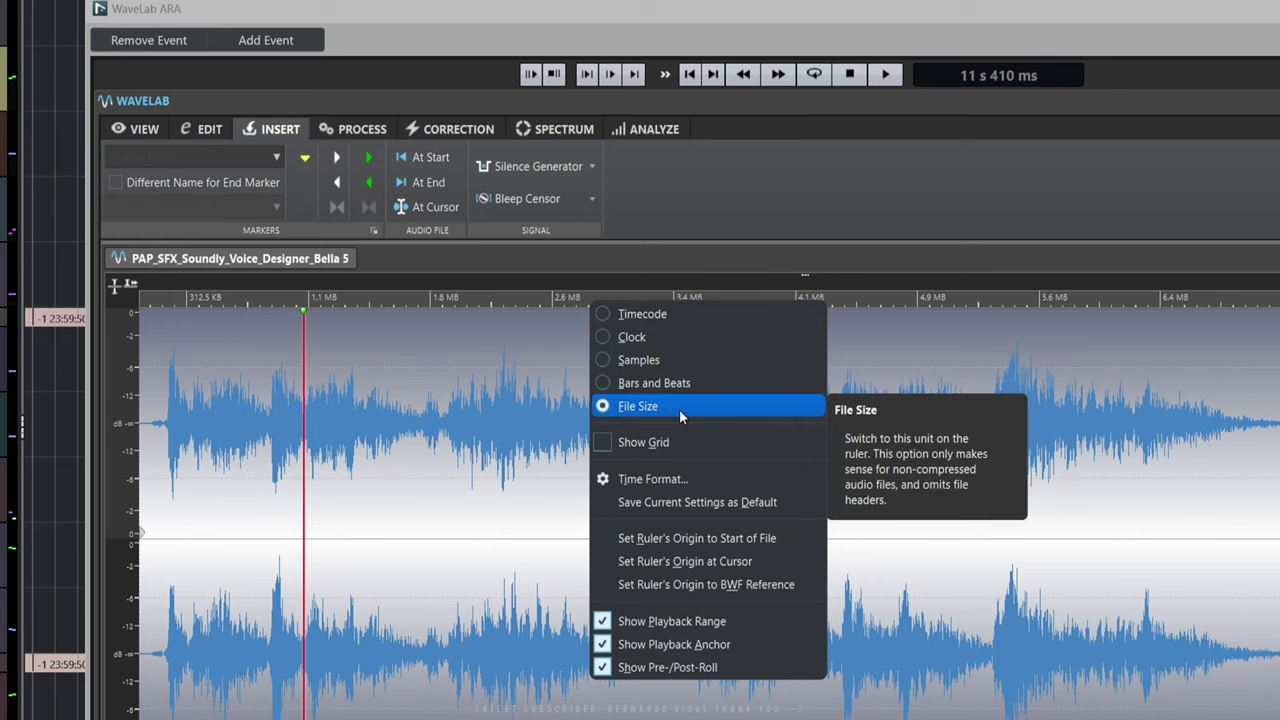
pyautogui.click(661, 443)
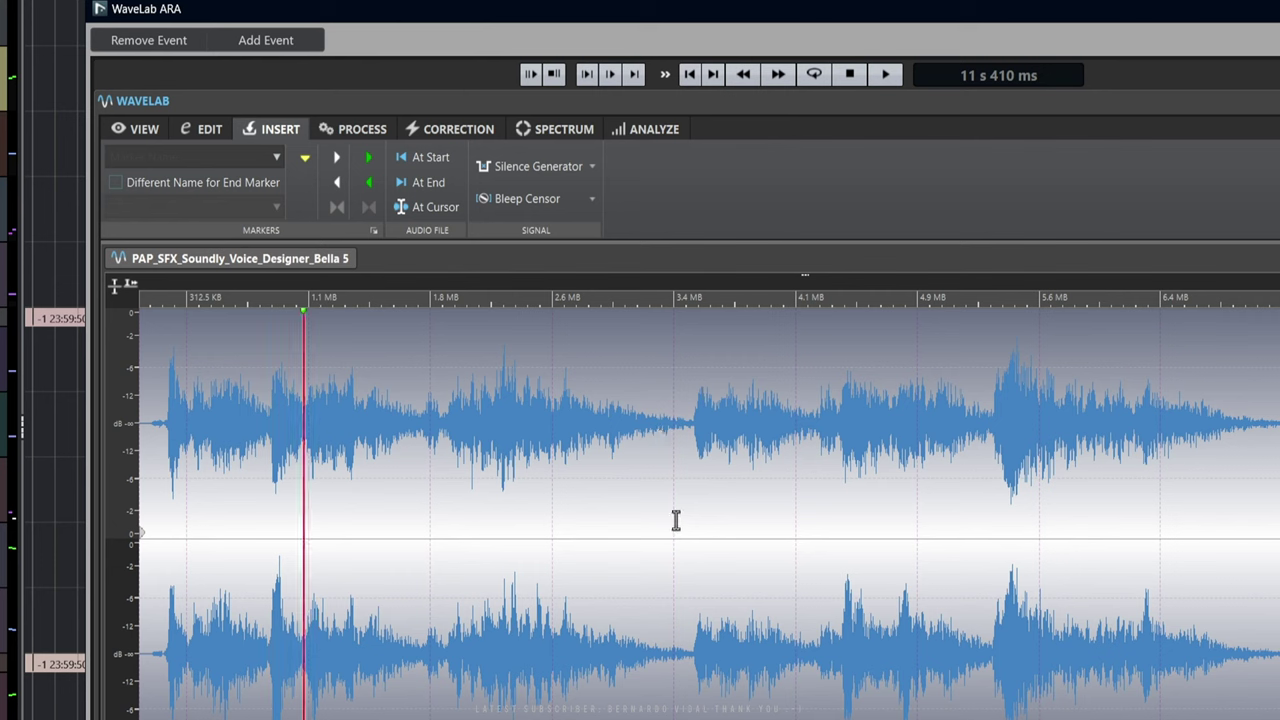
pyautogui.rightClick(538, 297)
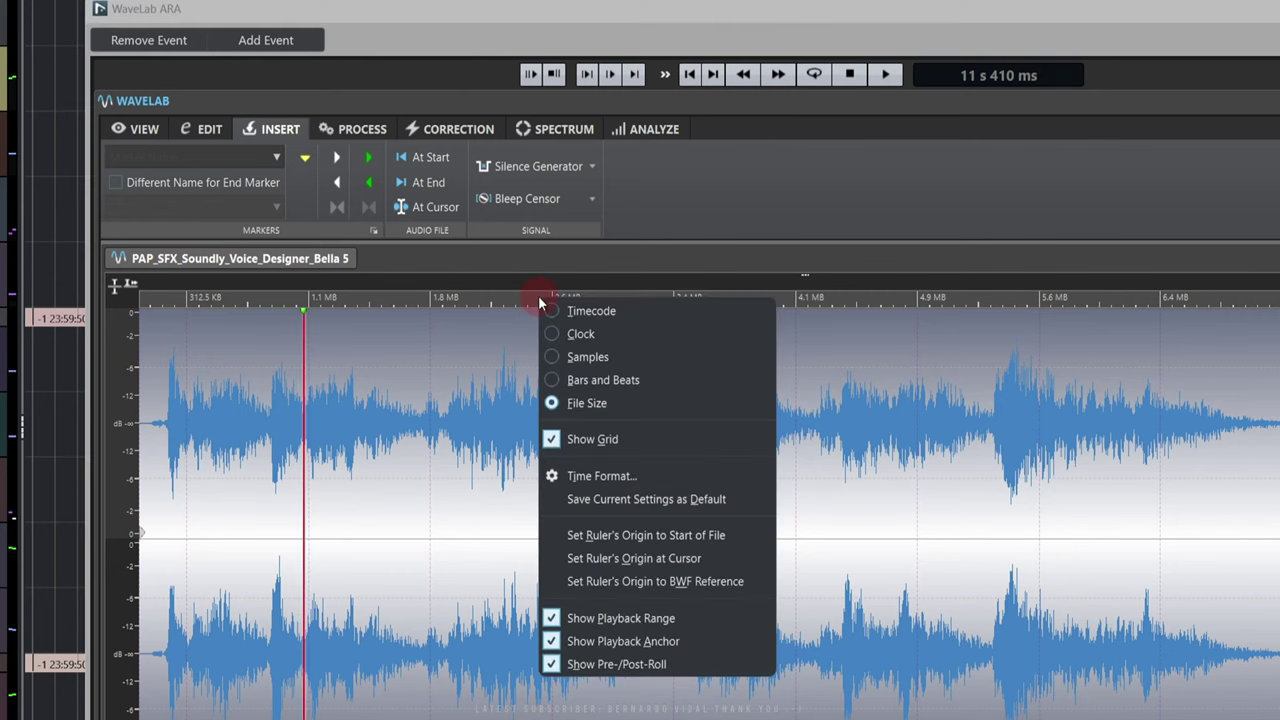
pyautogui.click(569, 313)
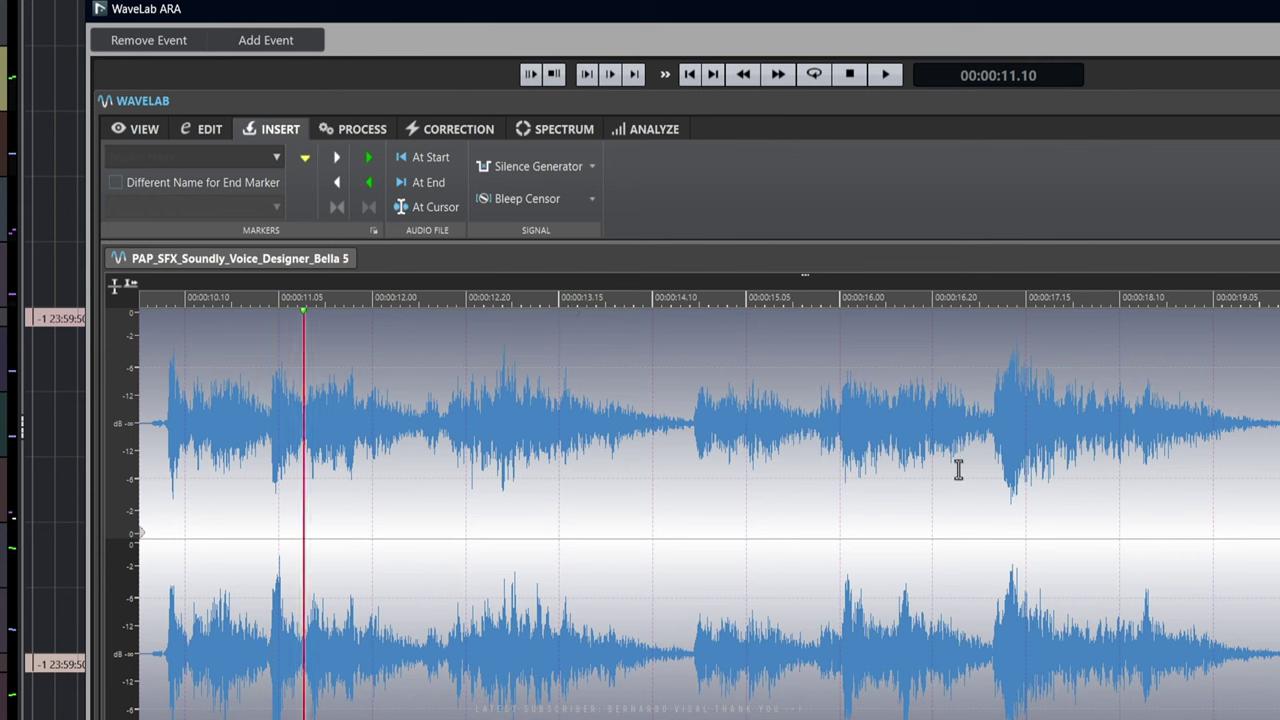
# Review the Timecode, Clock and Bars and Beats settings of the ruler's Time Format and cancel without changing anything
pyautogui.rightClick(514, 297)
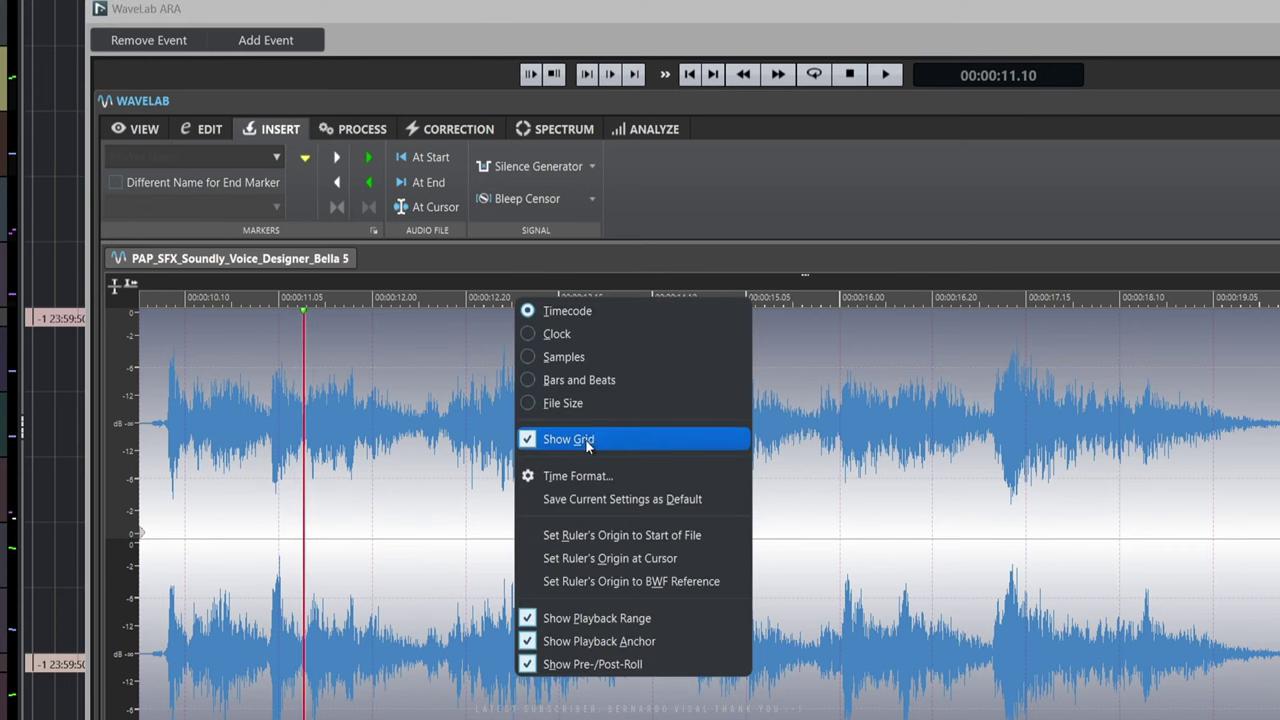
pyautogui.click(592, 475)
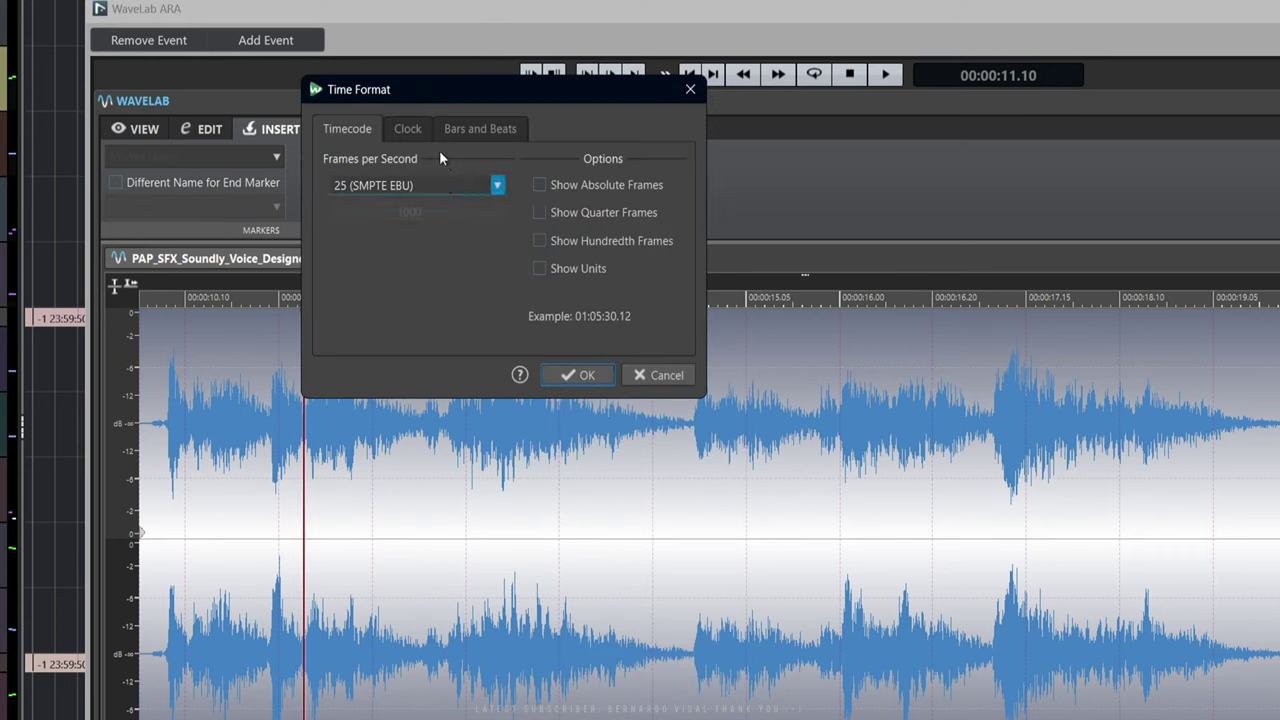
pyautogui.click(410, 128)
pyautogui.click(474, 129)
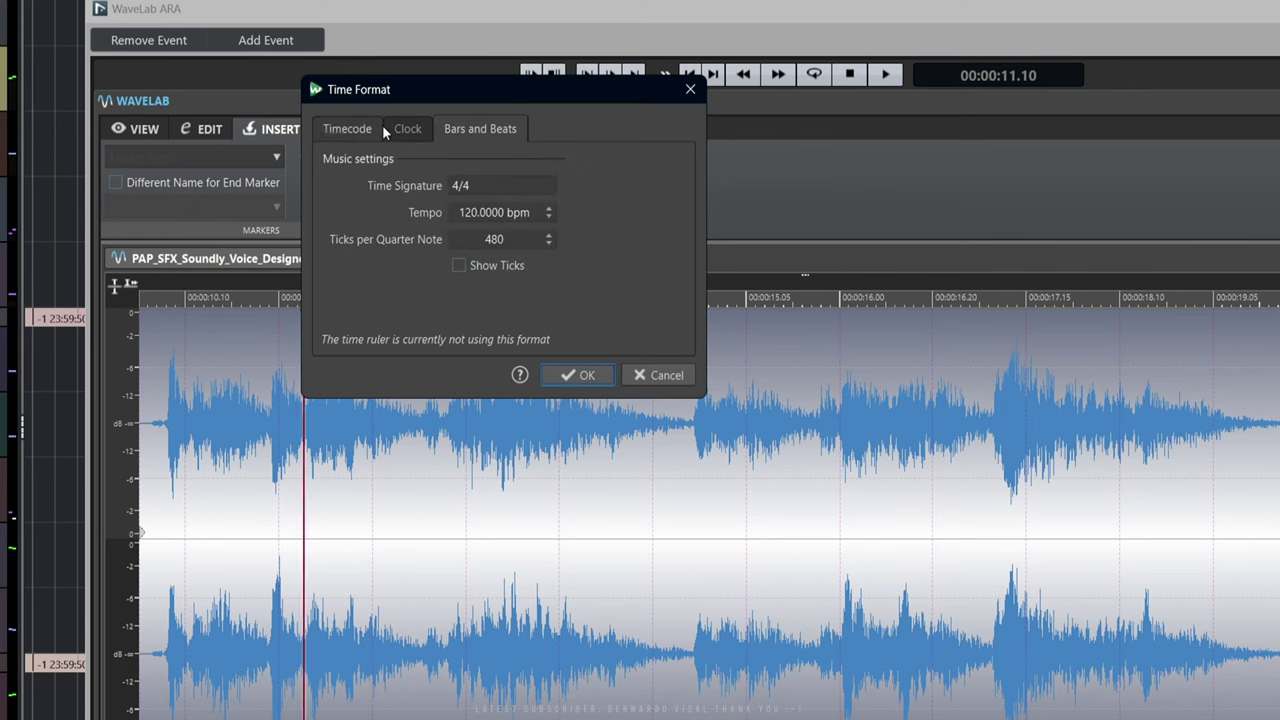
pyautogui.click(376, 128)
pyautogui.click(651, 379)
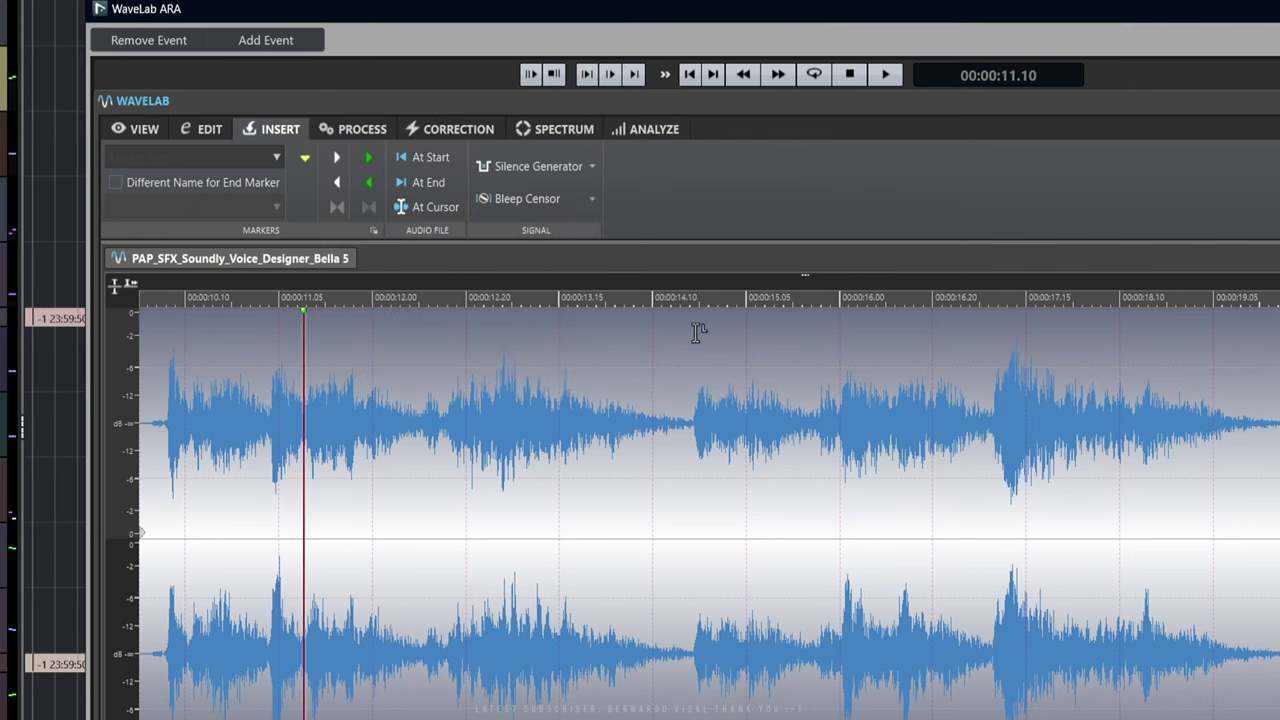
# Set the time ruler to Clock and its origin to the start of the file
pyautogui.rightClick(631, 297)
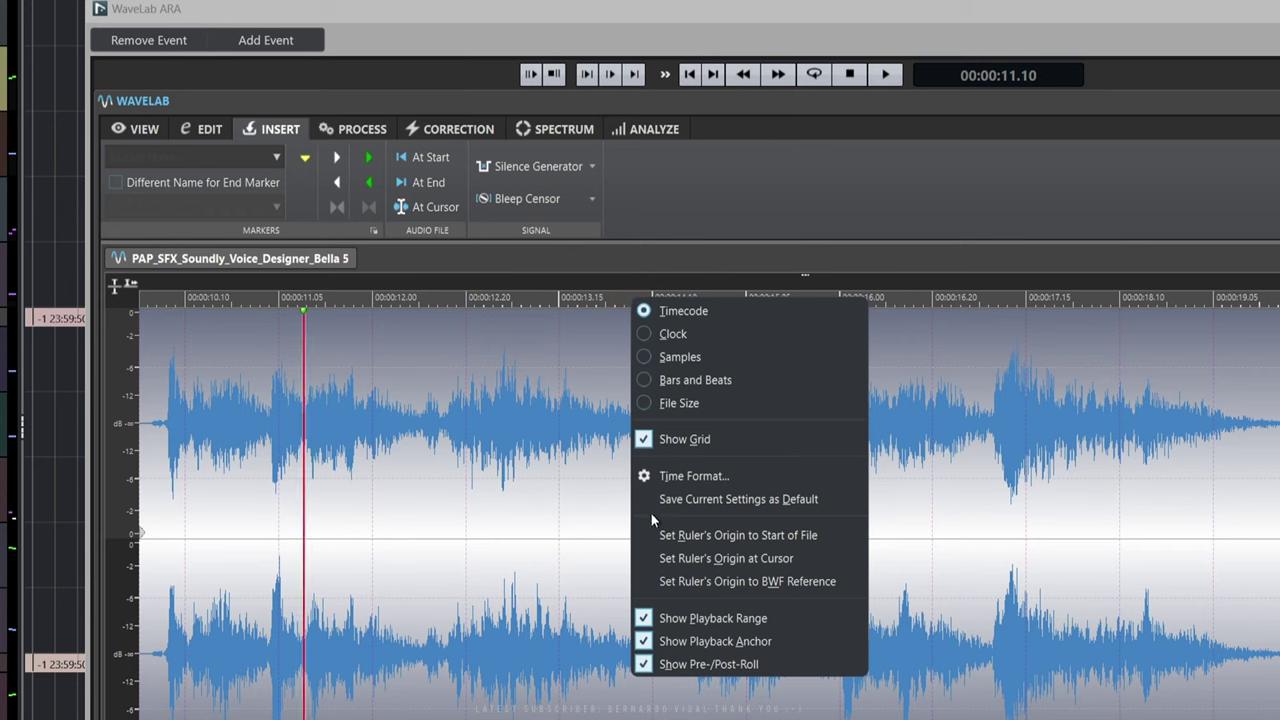
pyautogui.click(649, 333)
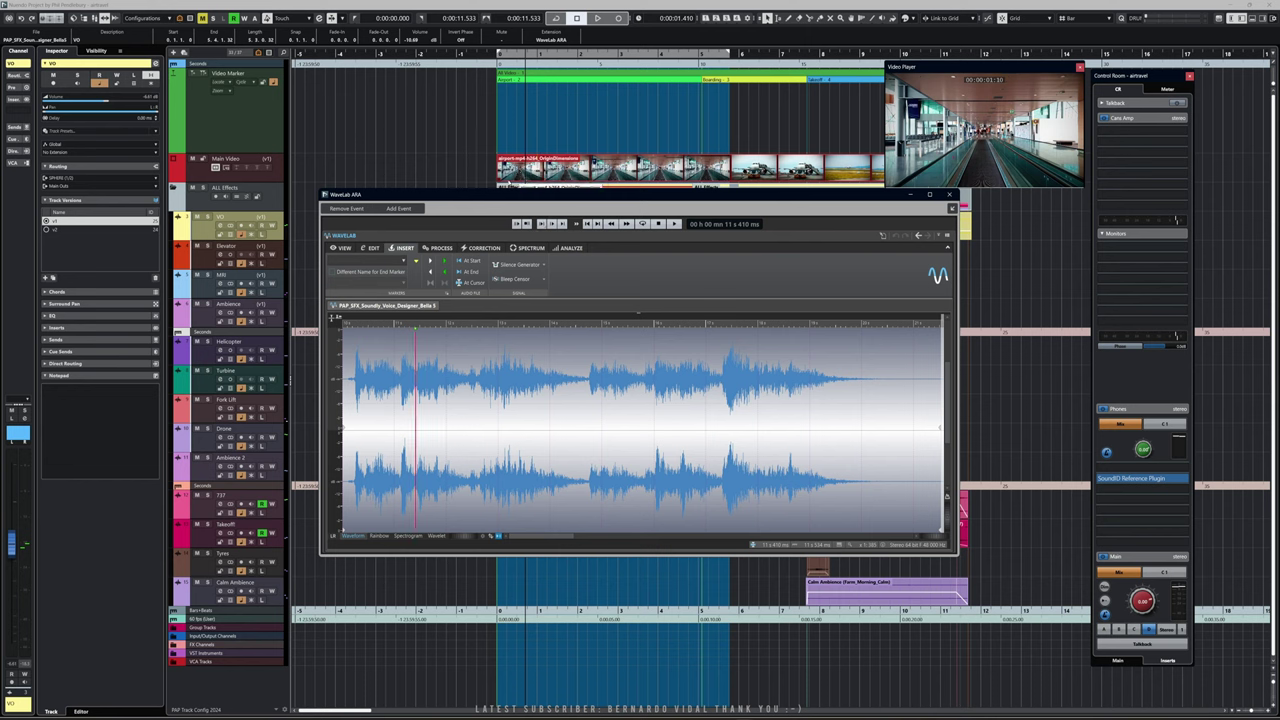
pyautogui.rightClick(462, 323)
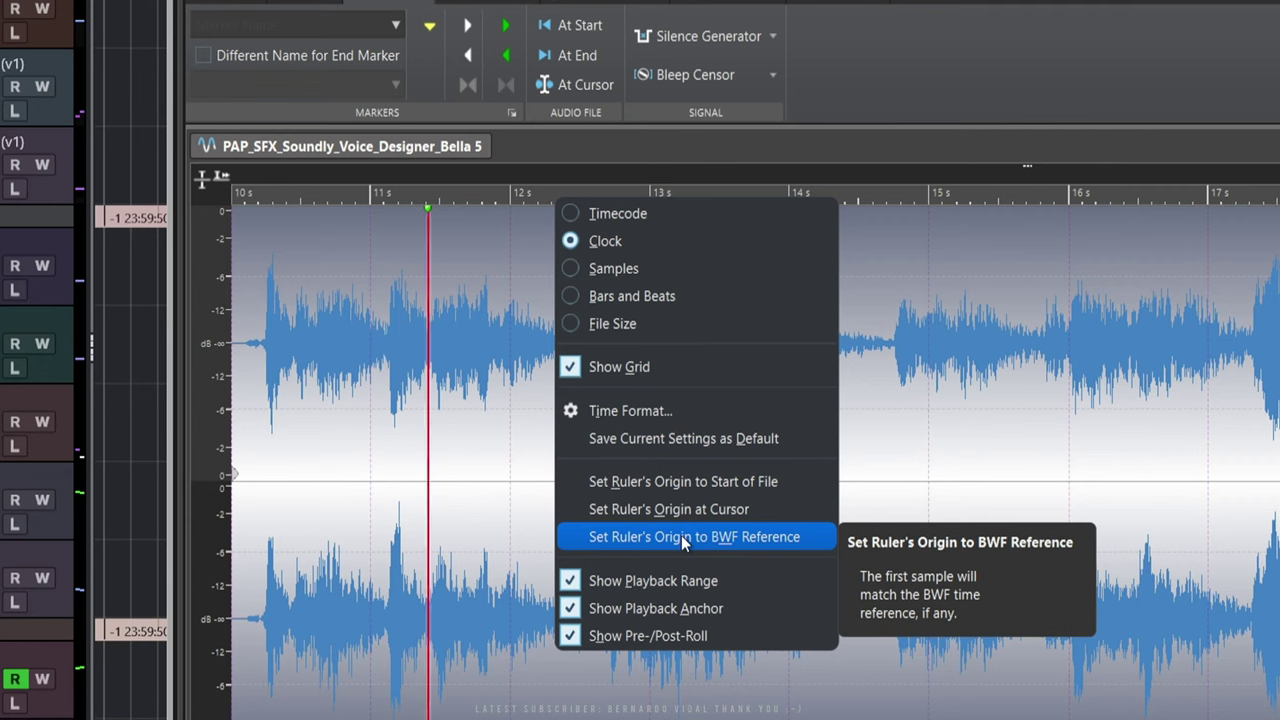
pyautogui.click(680, 481)
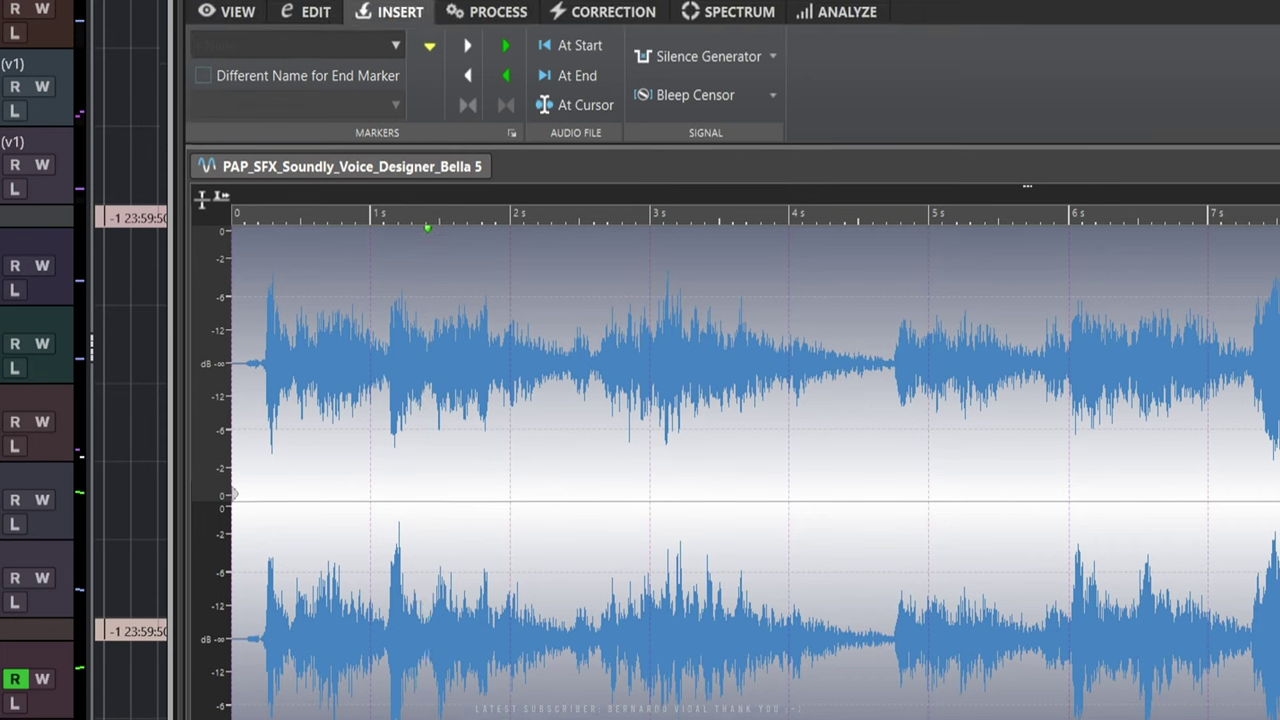
# Reposition the WaveLab ARA window over the project and close it
pyautogui.moveTo(947, 5); pyautogui.dragTo(946, 63)
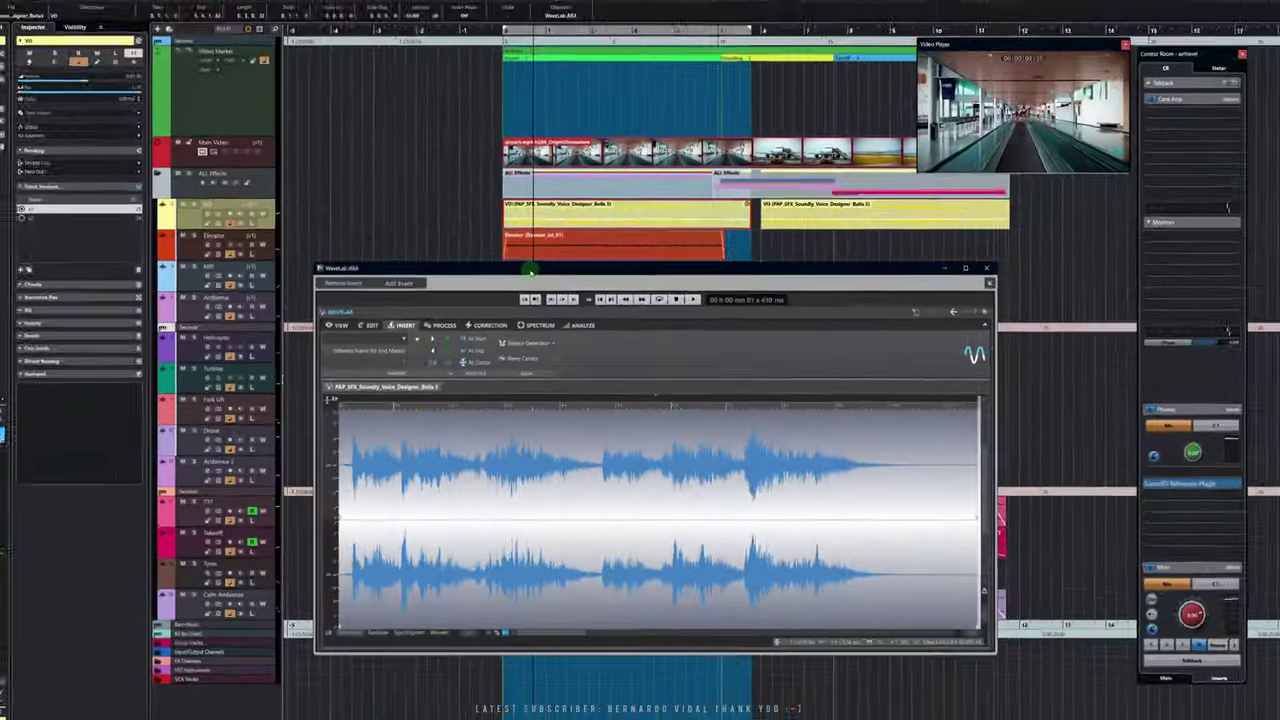
pyautogui.moveTo(533, 277); pyautogui.dragTo(533, 230)
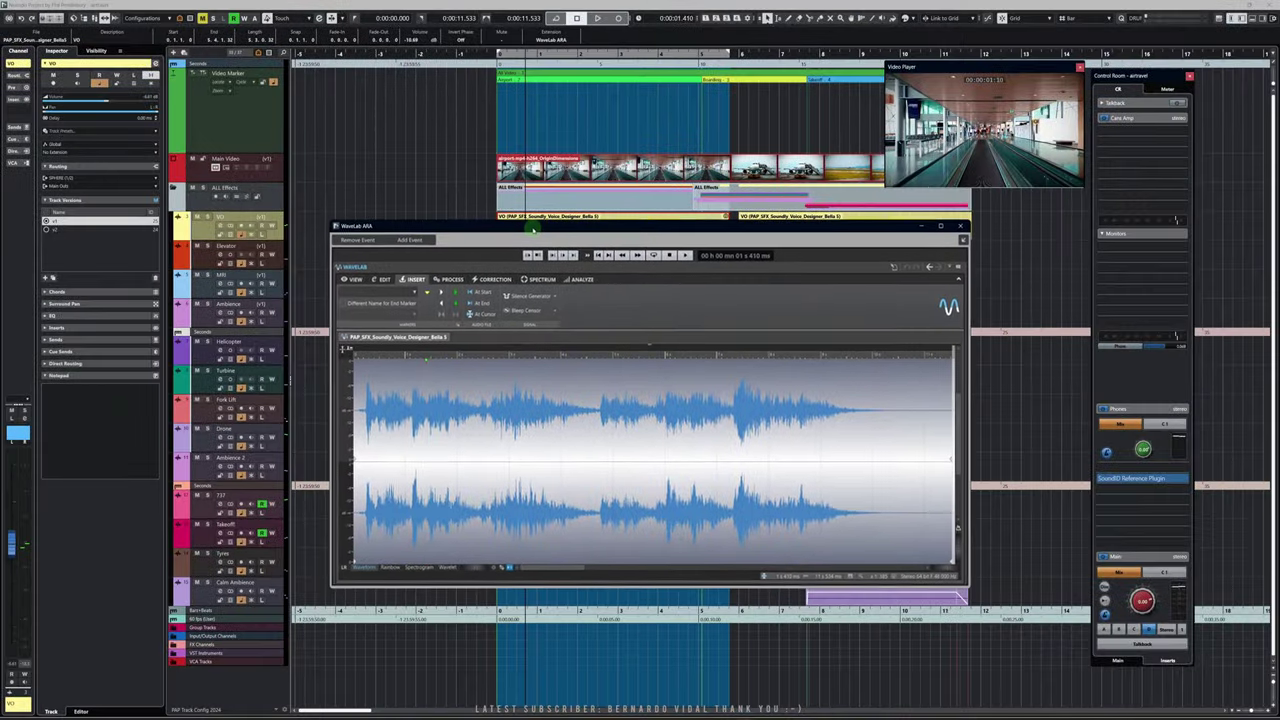
pyautogui.click(962, 226)
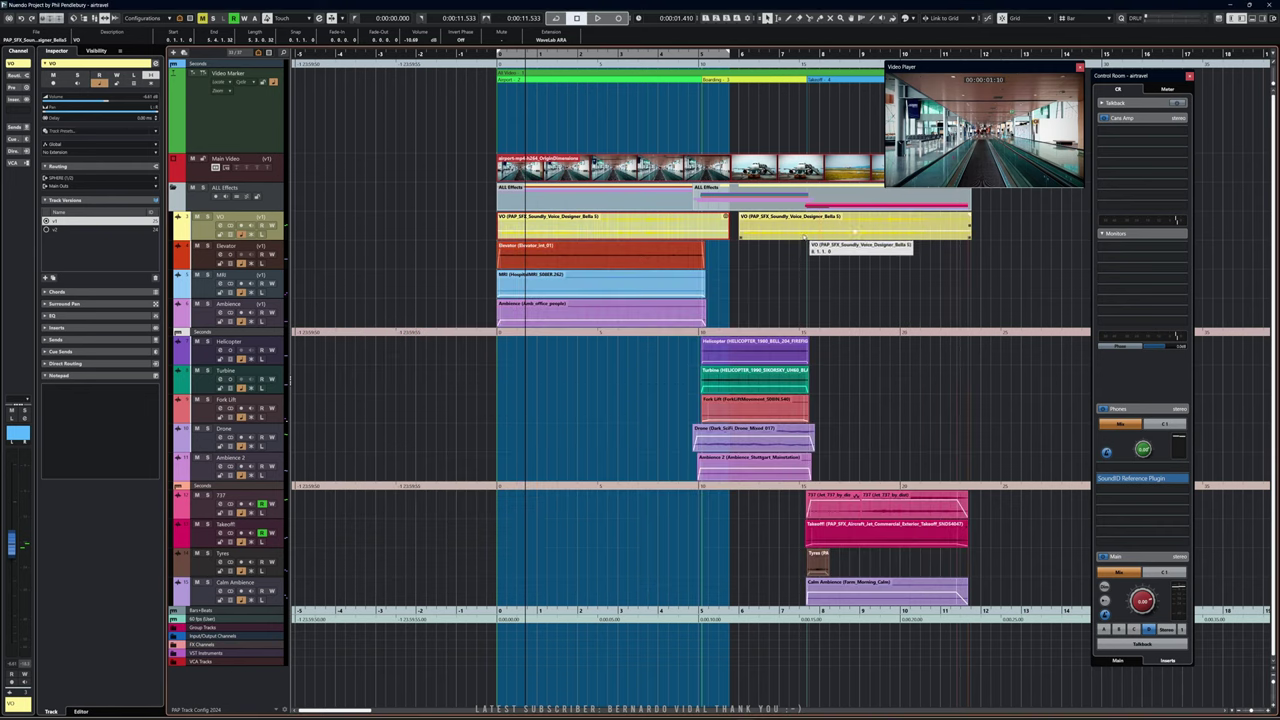
# Apply the WaveLab ARA extension to the second VO event
pyautogui.rightClick(794, 226)
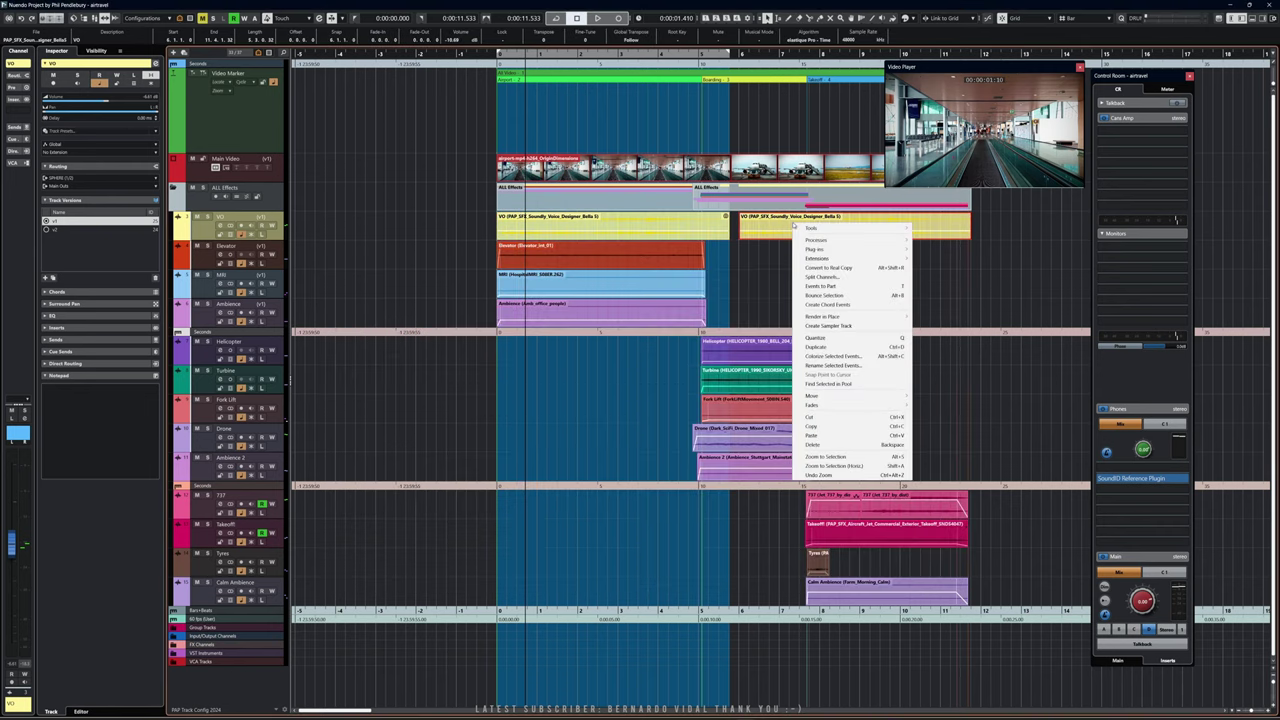
pyautogui.moveTo(839, 259)
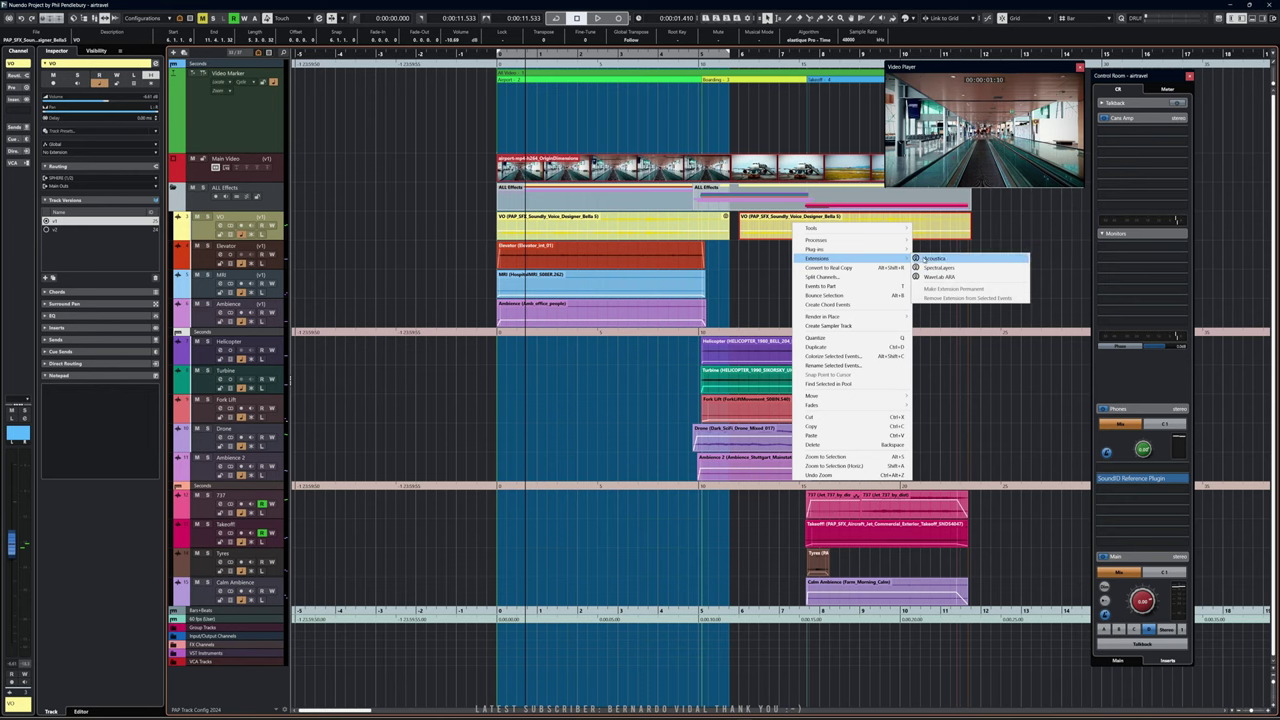
pyautogui.click(927, 278)
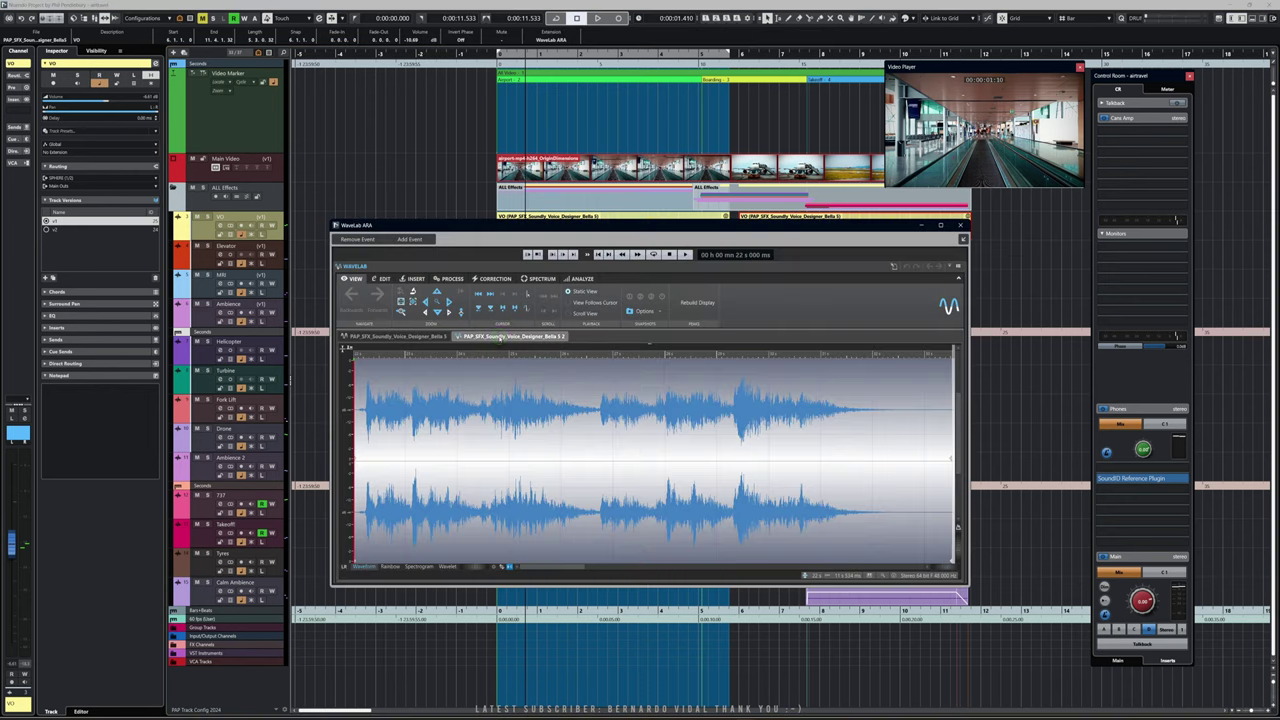
# Switch between the two VO events in the WaveLab ARA editor, ending on PAP_SFX_Soundly_Voice_Designer_Bella 5 2
pyautogui.rightClick(427, 355)
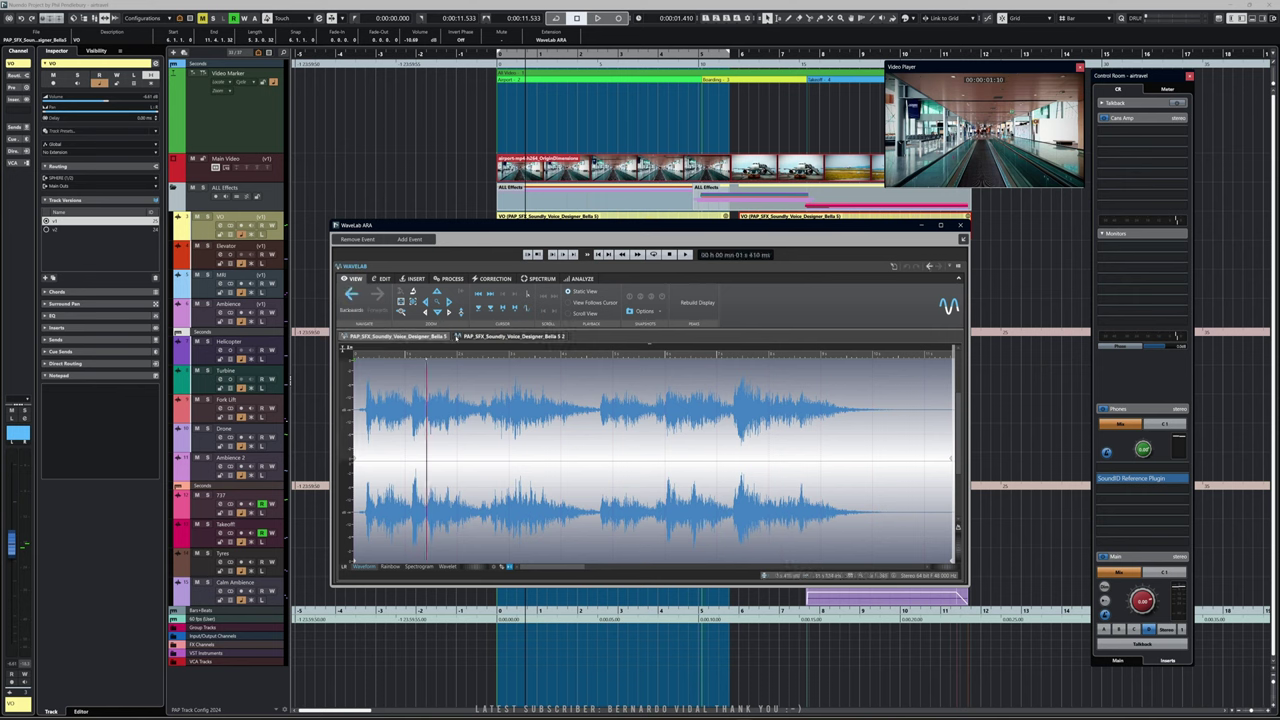
pyautogui.click(463, 337)
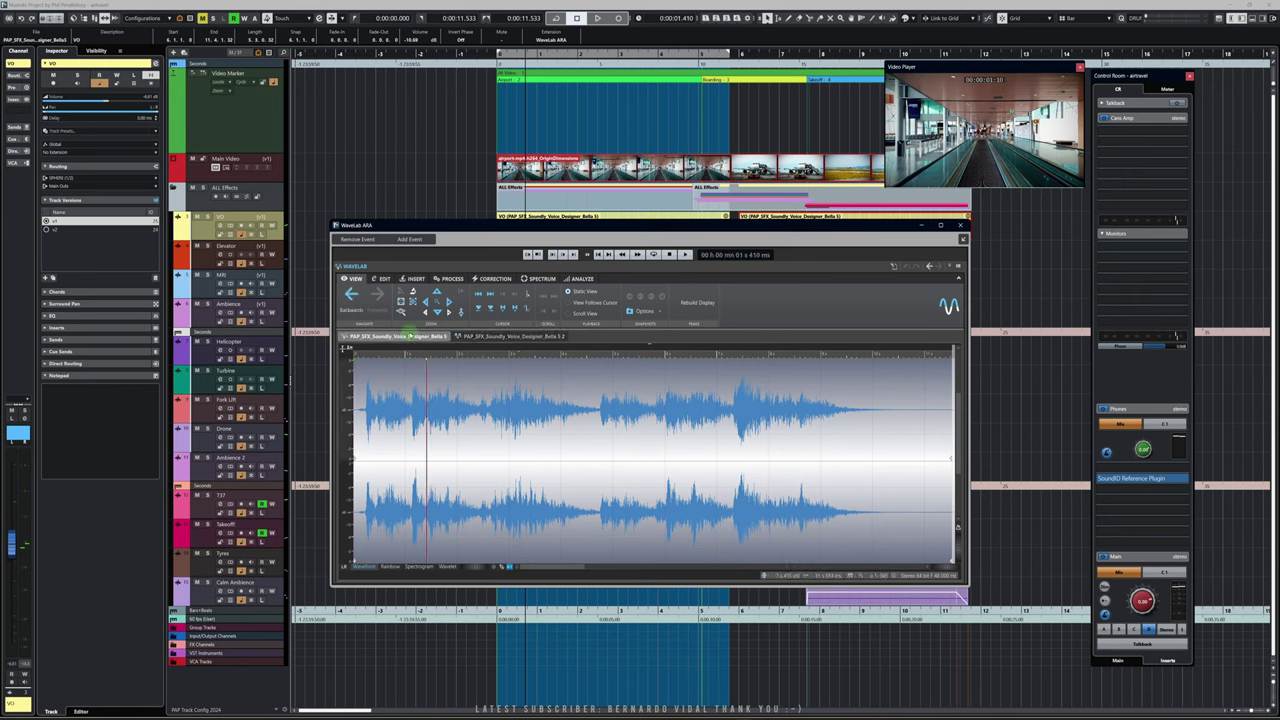
pyautogui.click(475, 336)
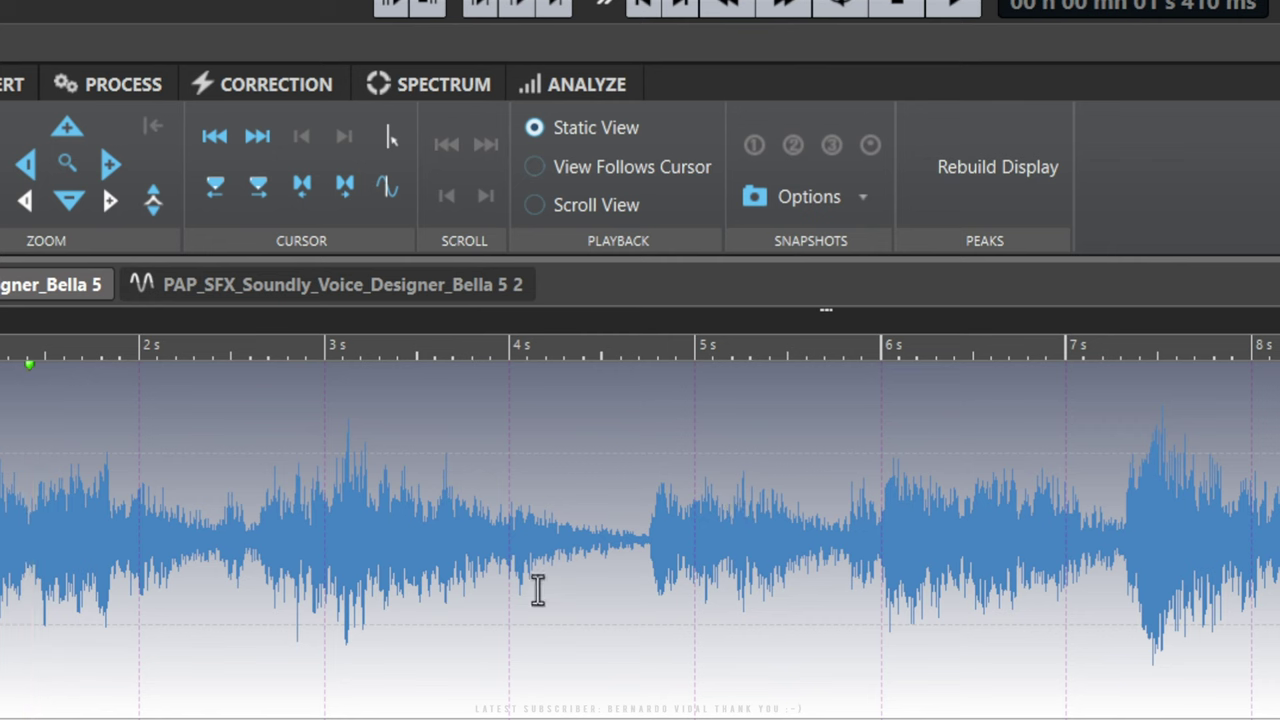
pyautogui.click(261, 287)
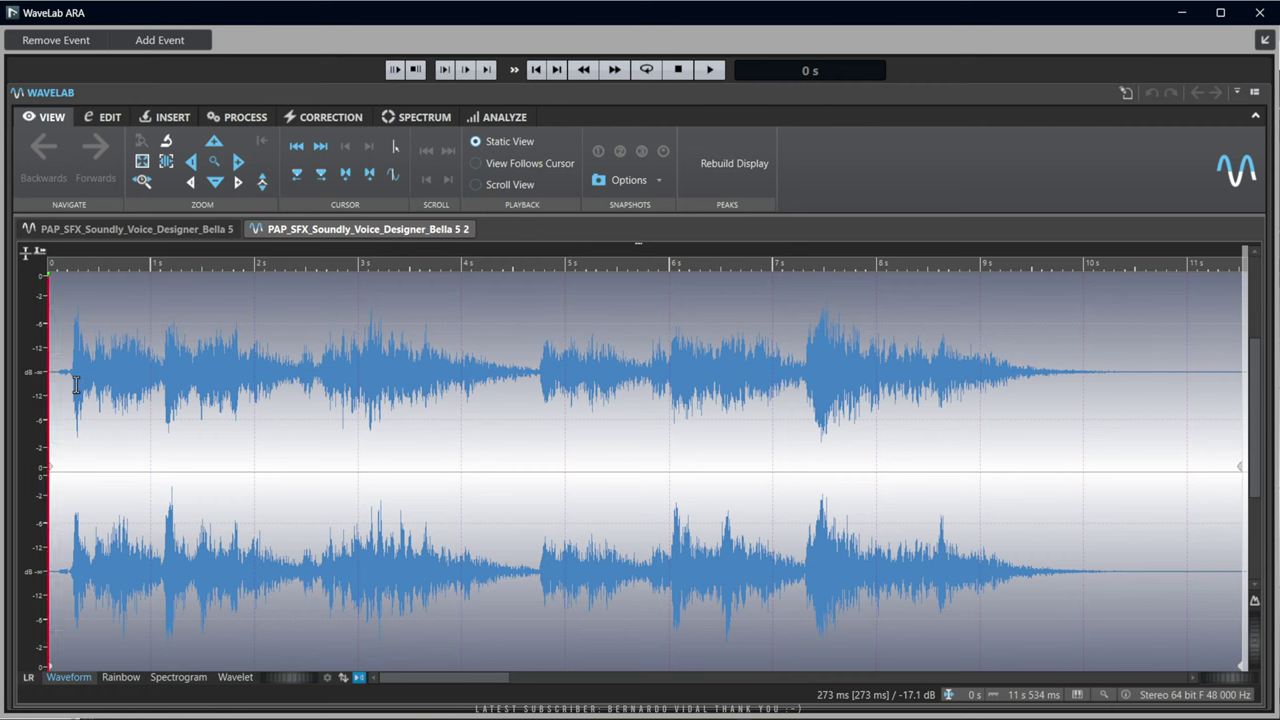
# Select the second VO from about 0.3 s to 4 s, deselect it, and make a tiny selection at about 2 s
pyautogui.moveTo(75, 385); pyautogui.dragTo(460, 388)
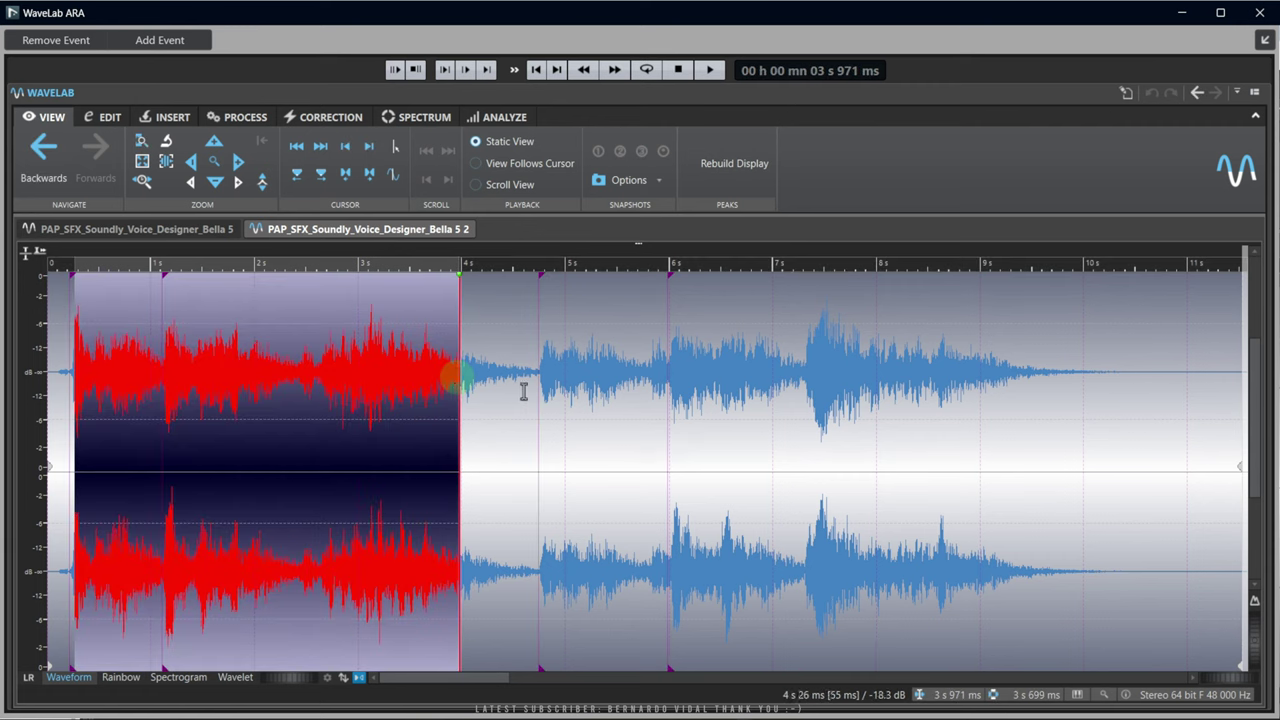
pyautogui.click(514, 394)
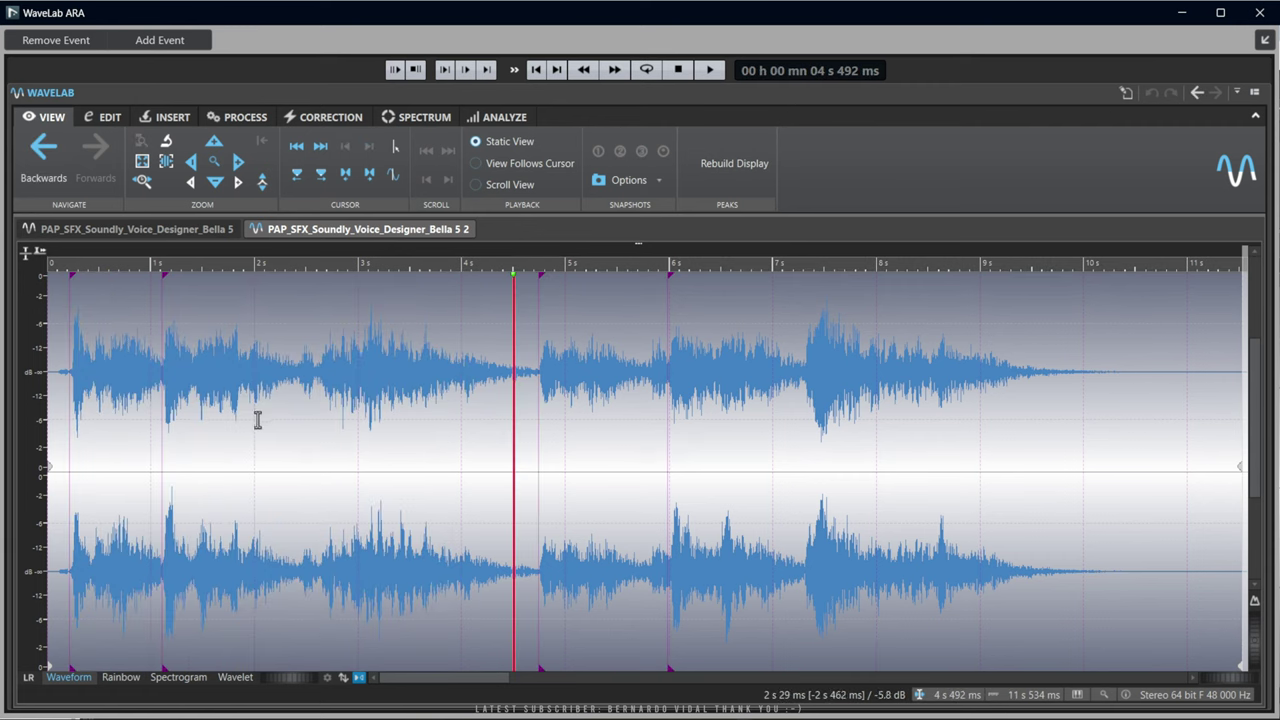
pyautogui.moveTo(257, 420)
pyautogui.mouseDown()
pyautogui.moveTo(680, 423)
pyautogui.moveTo(257, 420)
pyautogui.mouseUp()
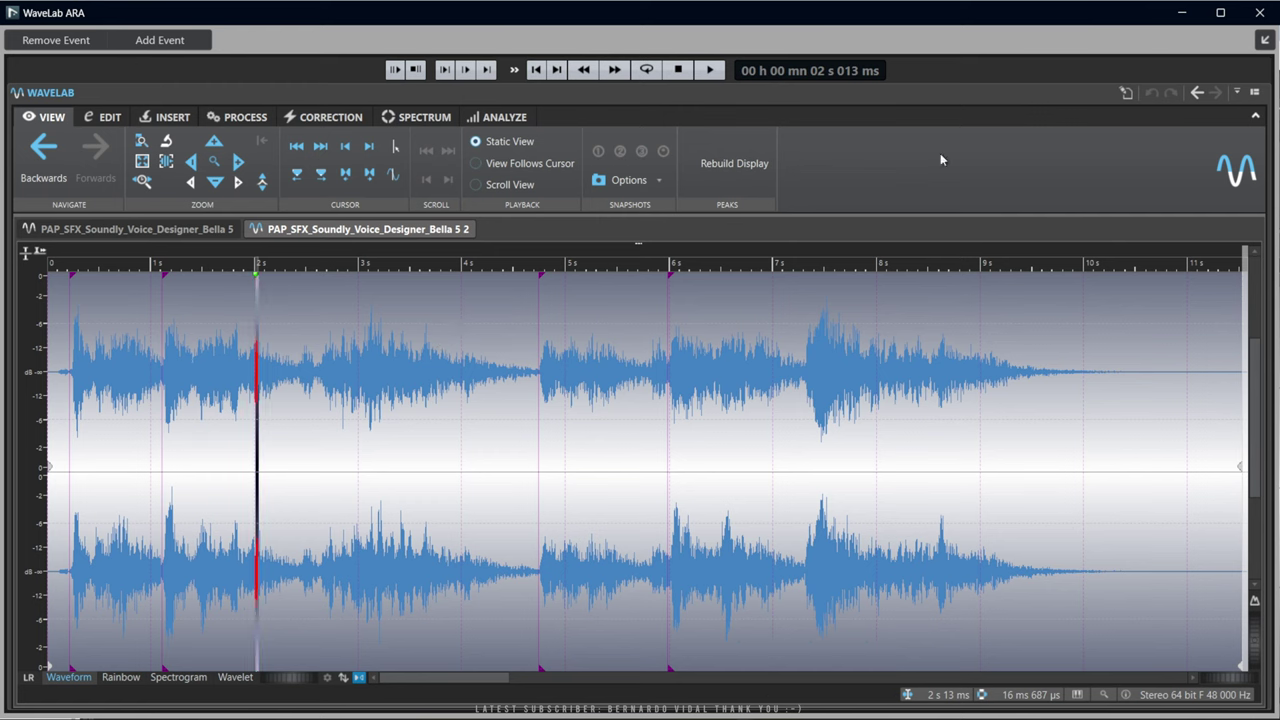
# Remove the WaveLab ARA extension from the second VO event and delete that event from the VO track
pyautogui.click(1260, 14)
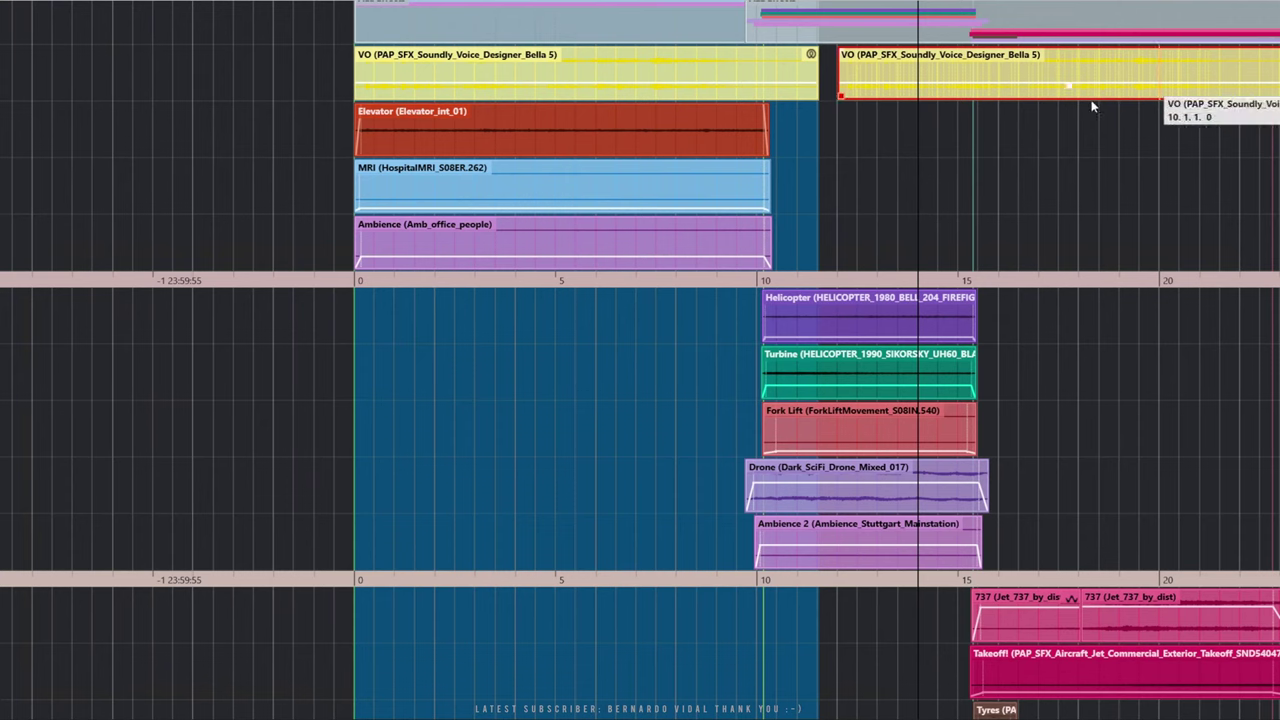
pyautogui.rightClick(968, 86)
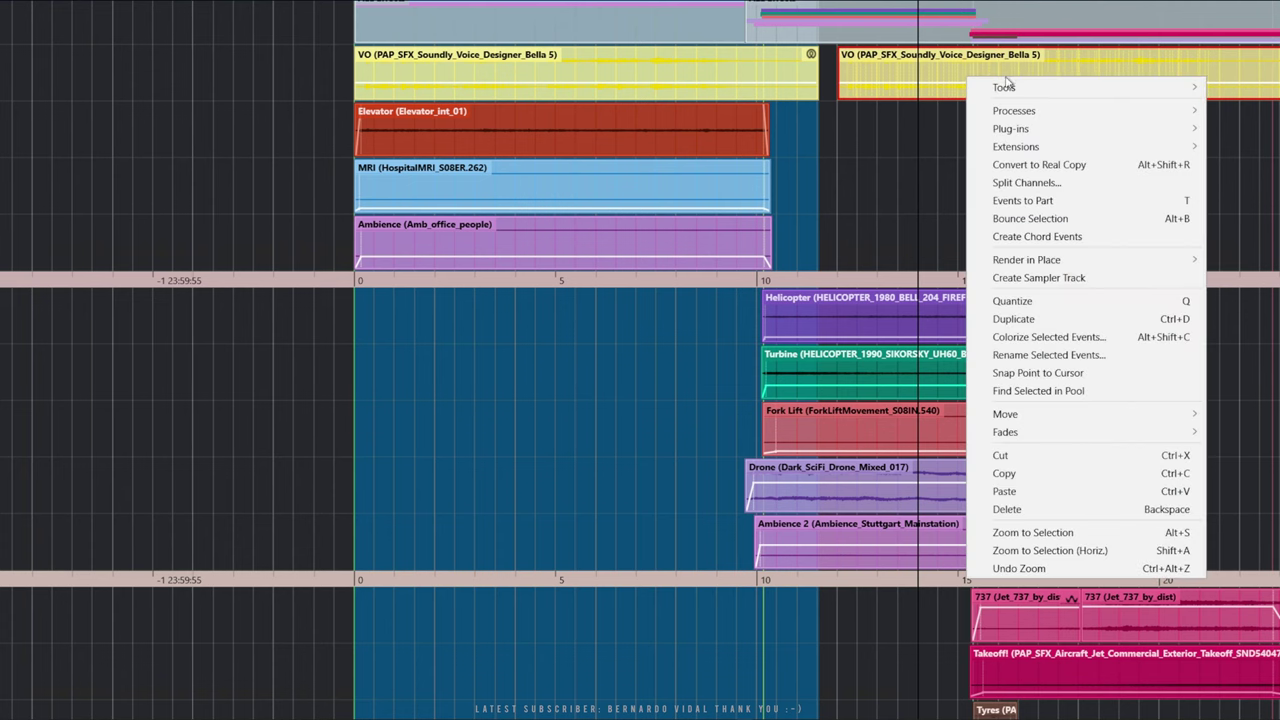
pyautogui.moveTo(1093, 150)
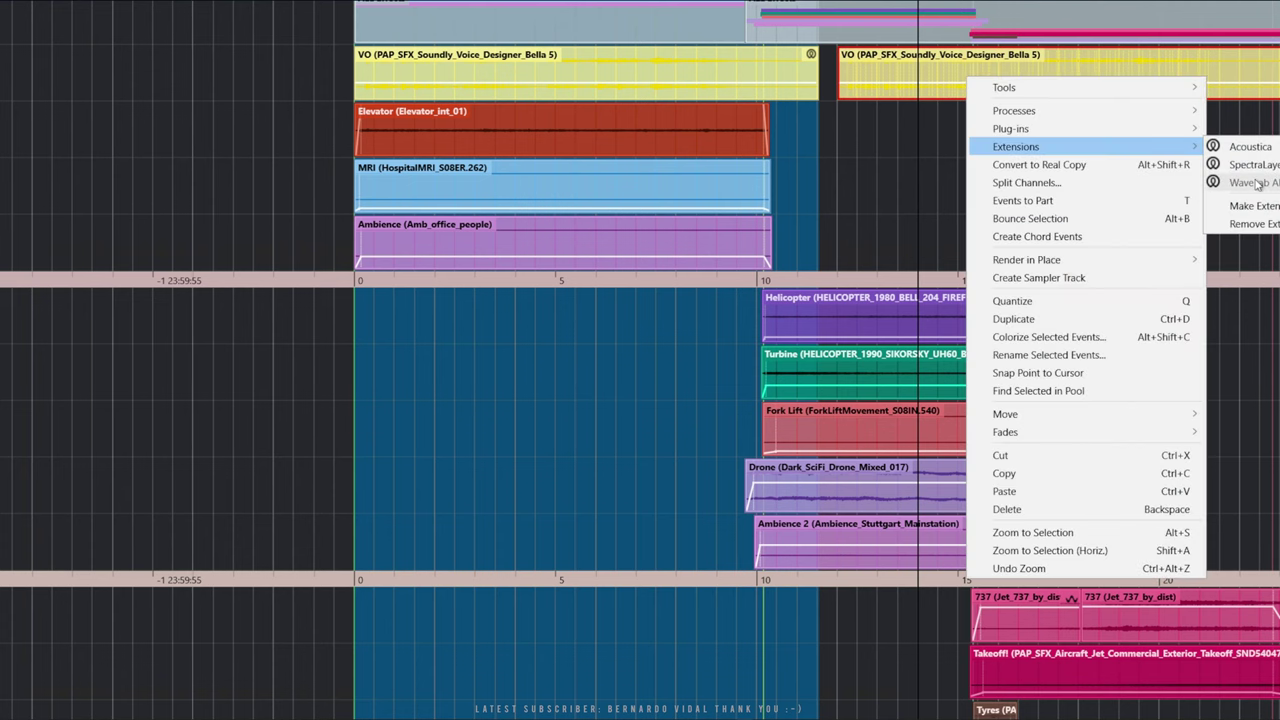
pyautogui.click(1255, 223)
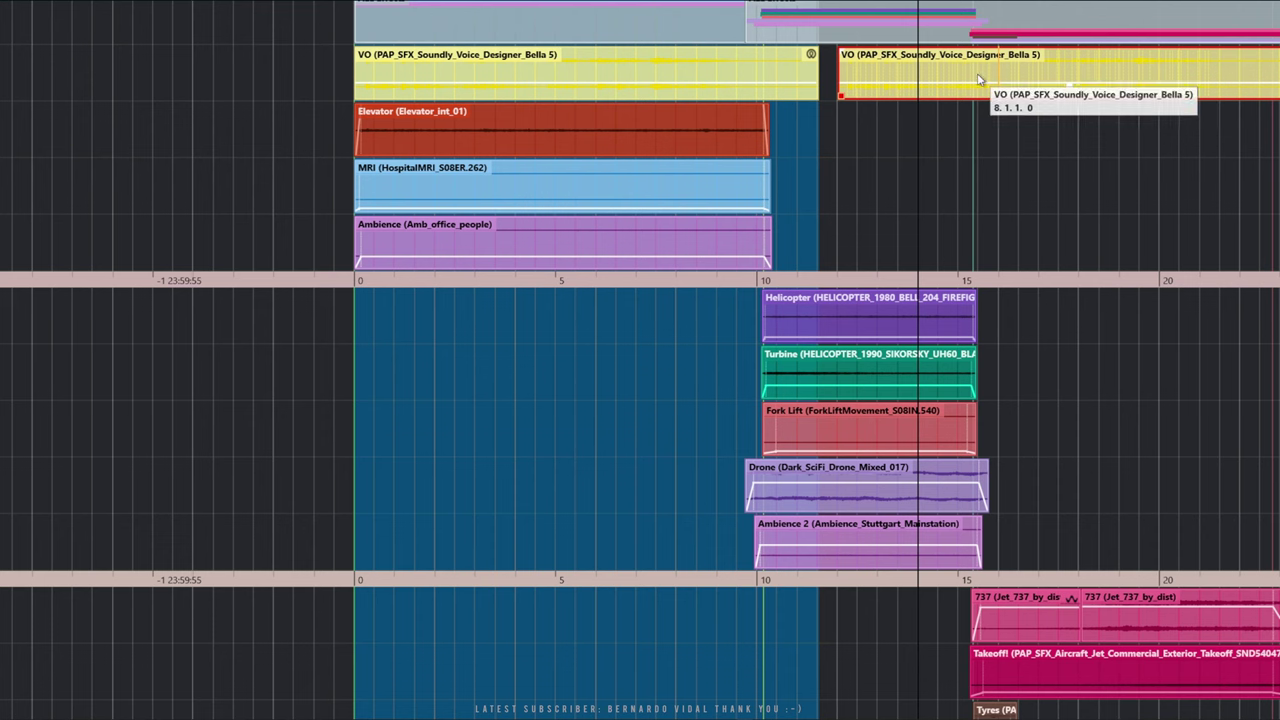
pyautogui.press('Delete')
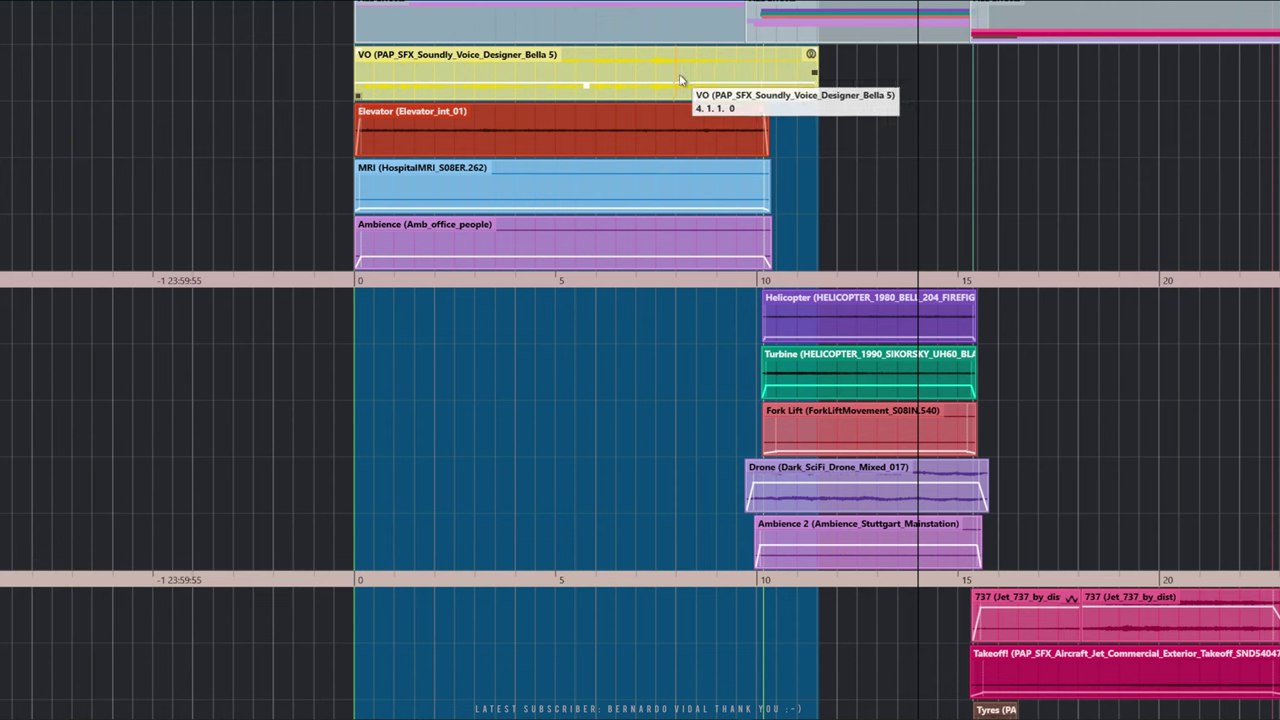
# Reopen the remaining VO event in WaveLab ARA, zoom its waveform in horizontally one step and zoom out two steps
pyautogui.doubleClick(688, 75)
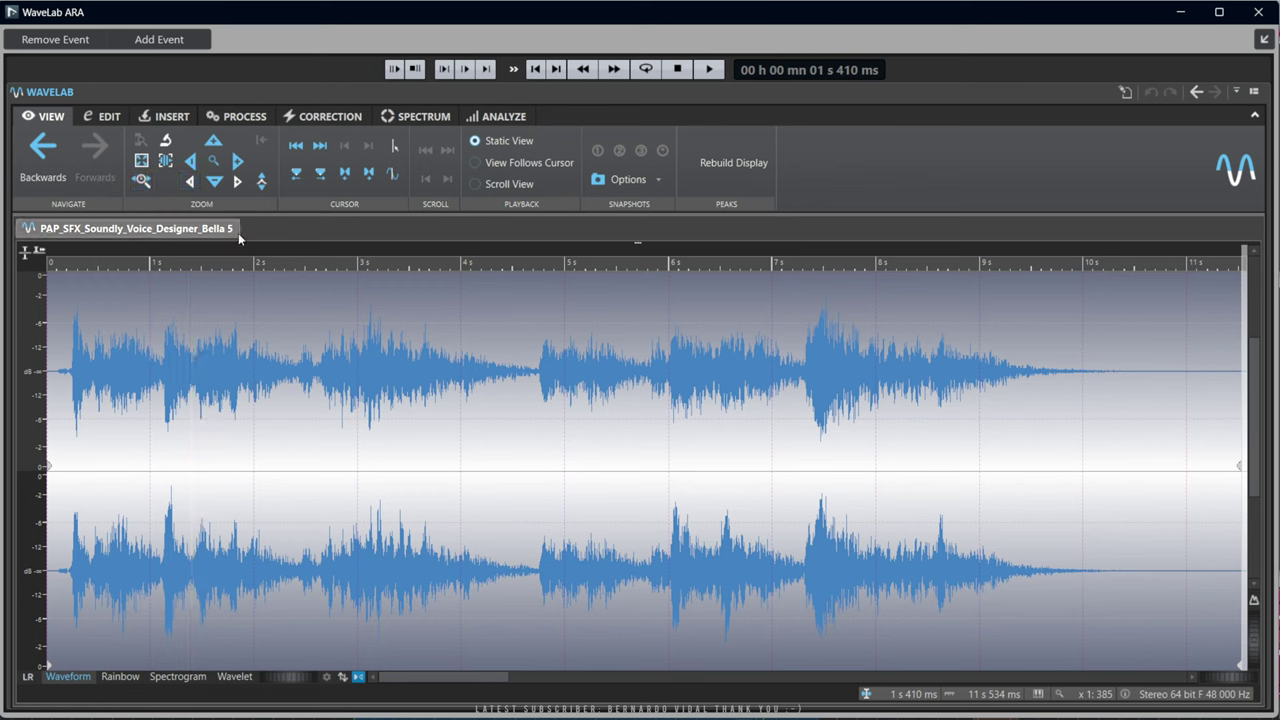
pyautogui.click(237, 162)
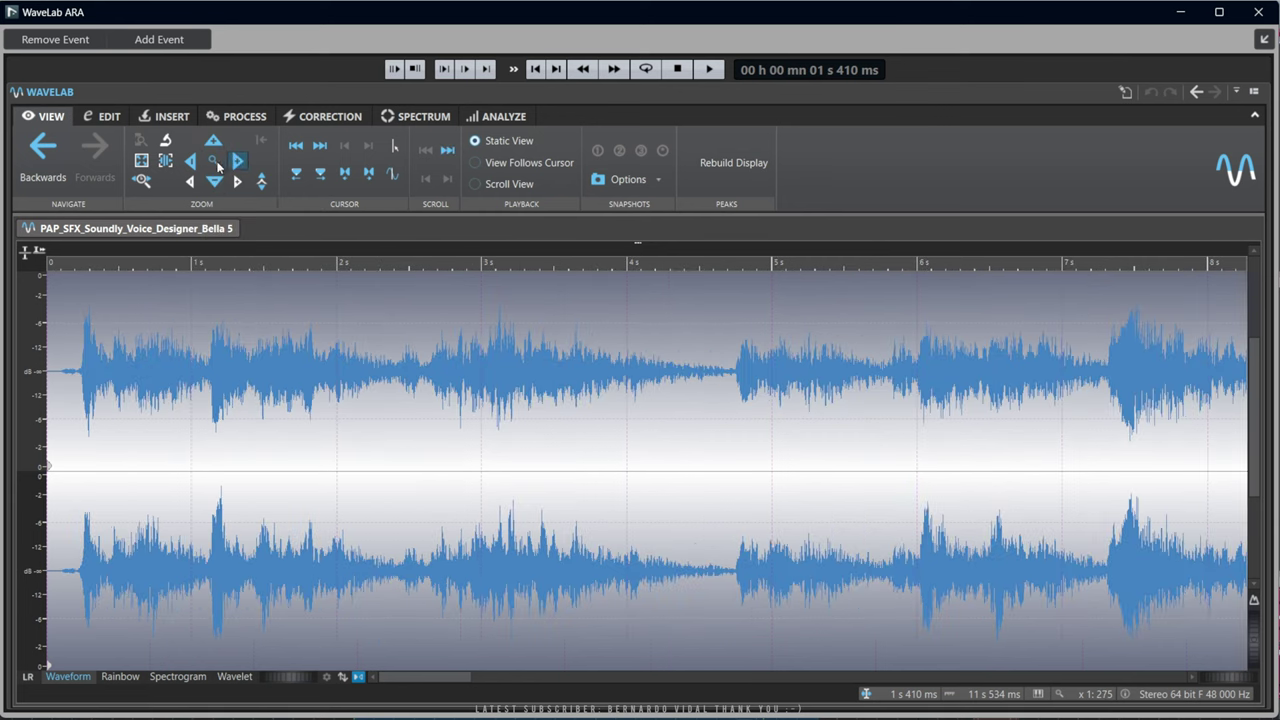
pyautogui.click(190, 162)
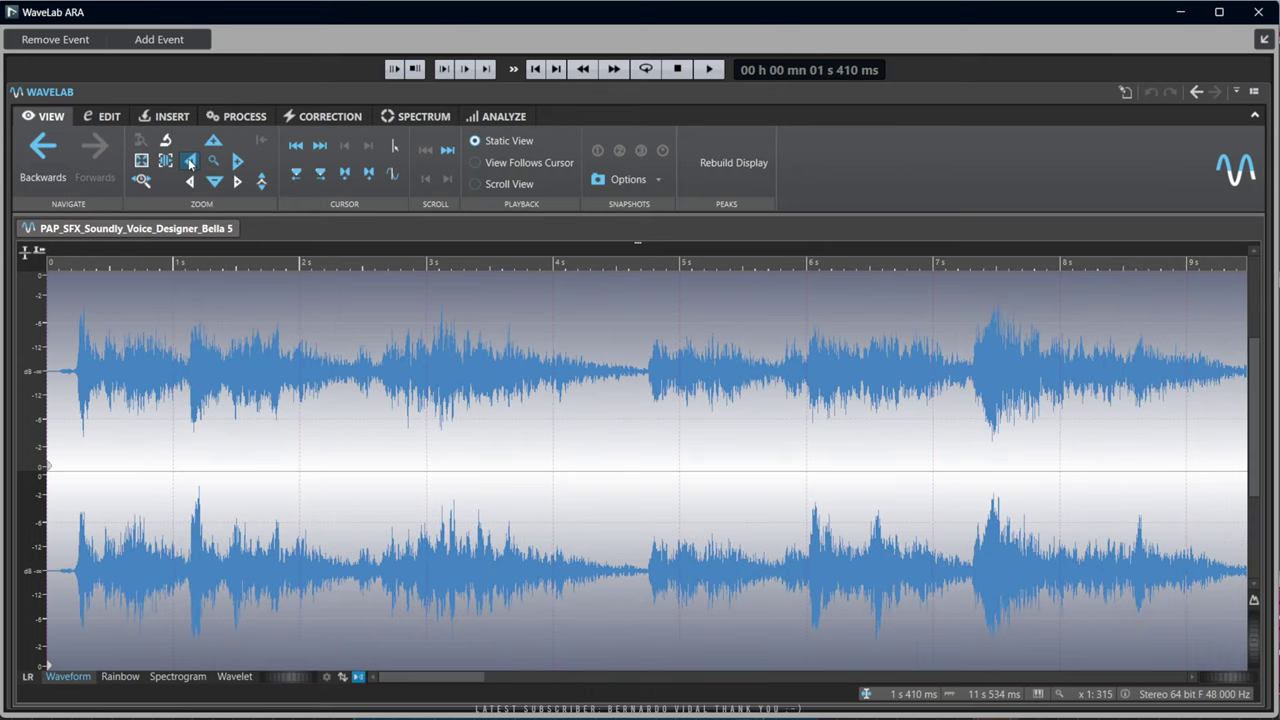
pyautogui.click(190, 162)
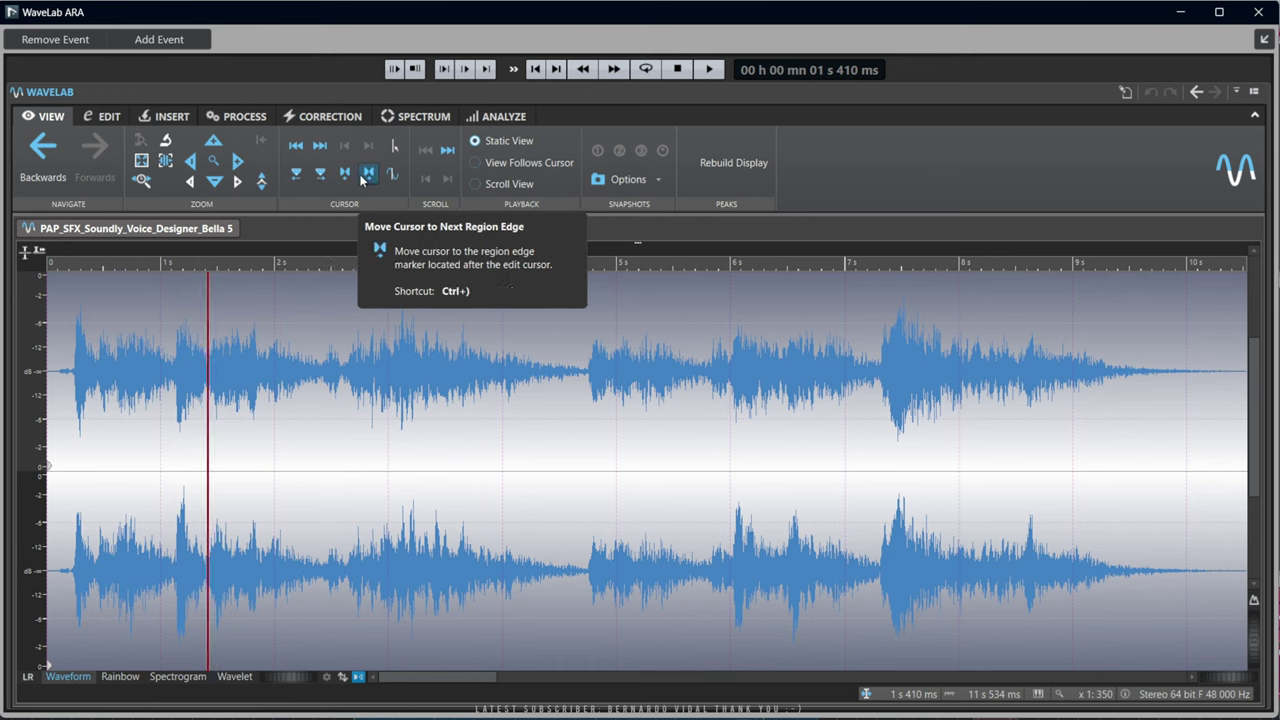
# Move the edit cursor to the end of the VO and back to its start
pyautogui.click(295, 177)
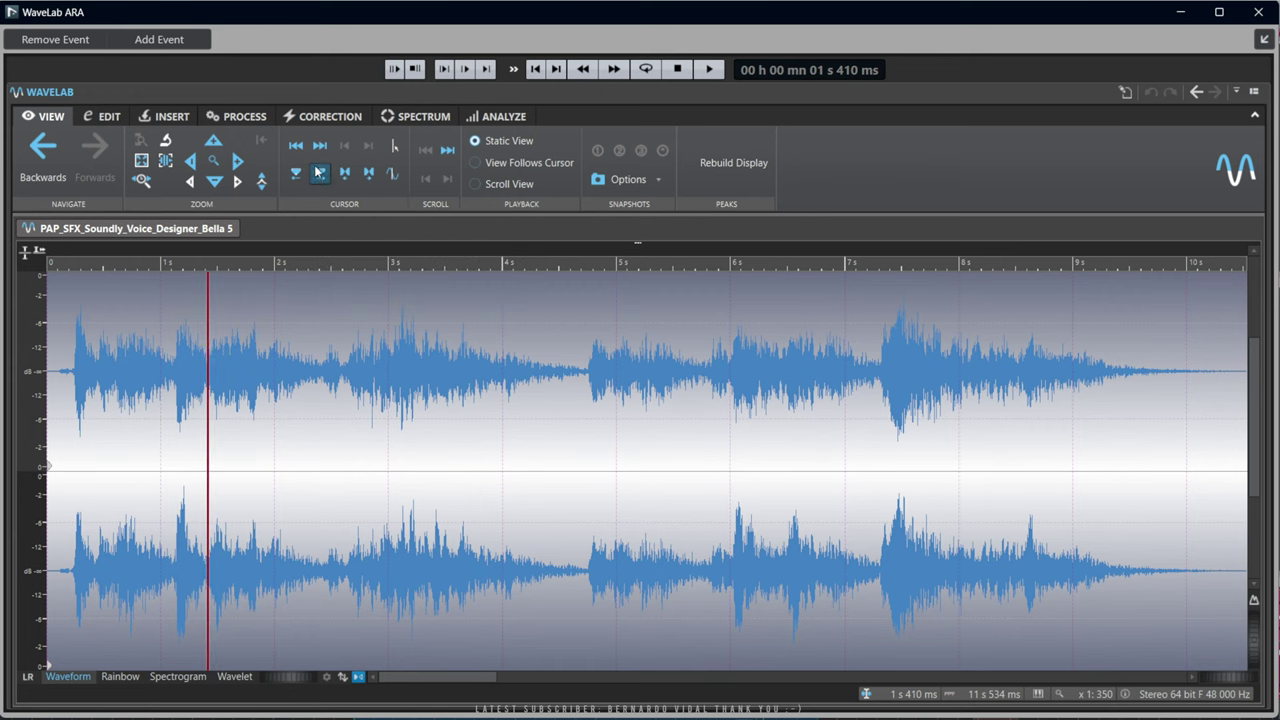
pyautogui.click(319, 147)
pyautogui.click(295, 147)
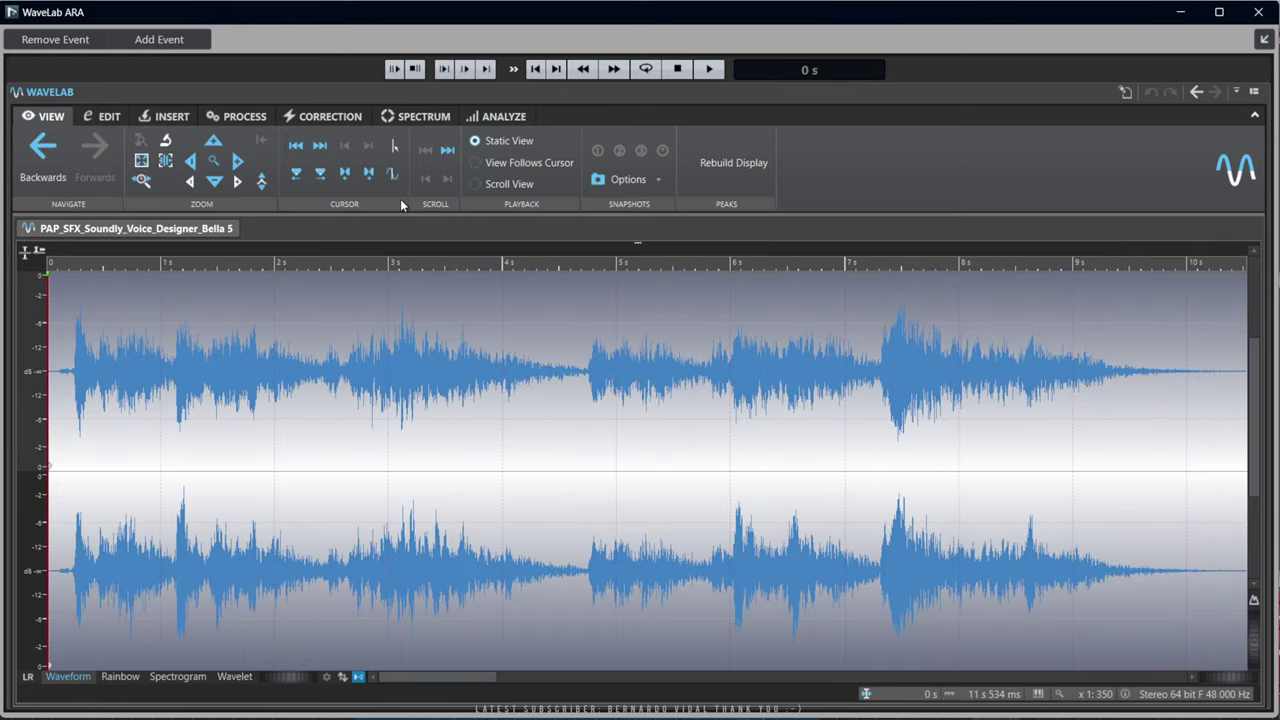
# Insert generic markers into the VO at about 4.725 s and 6.956 s
pyautogui.click(168, 116)
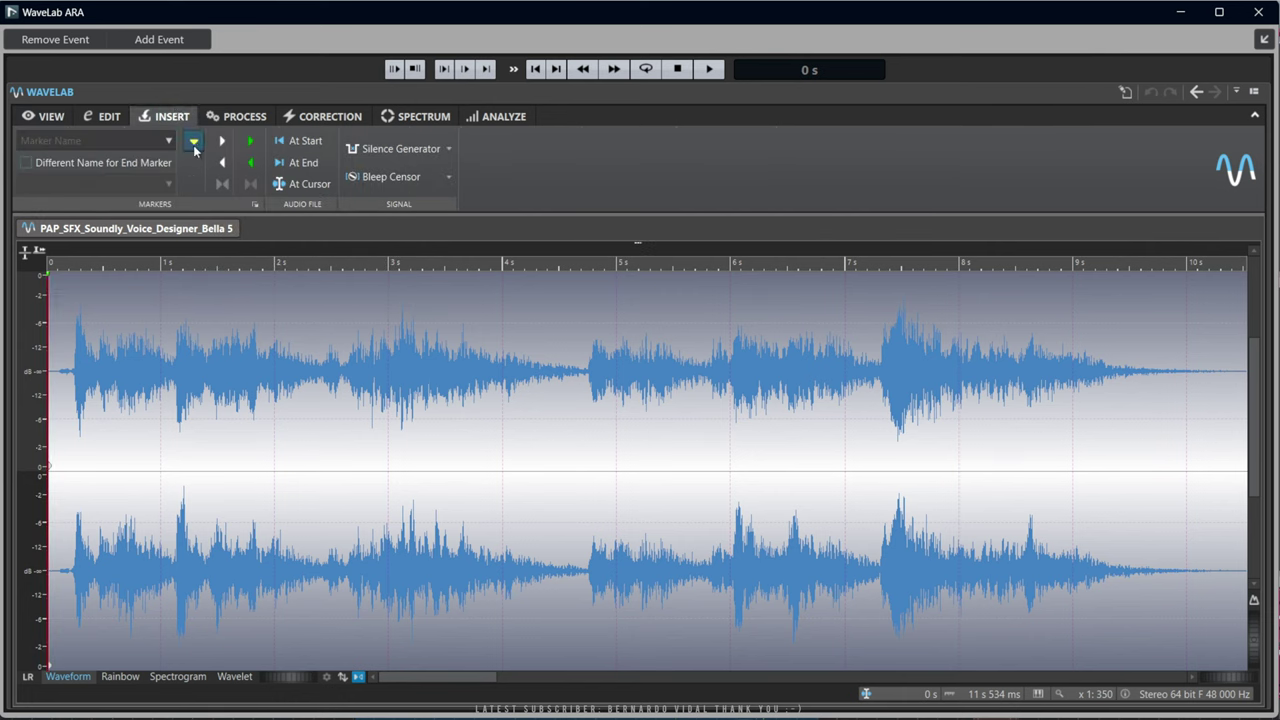
pyautogui.click(587, 386)
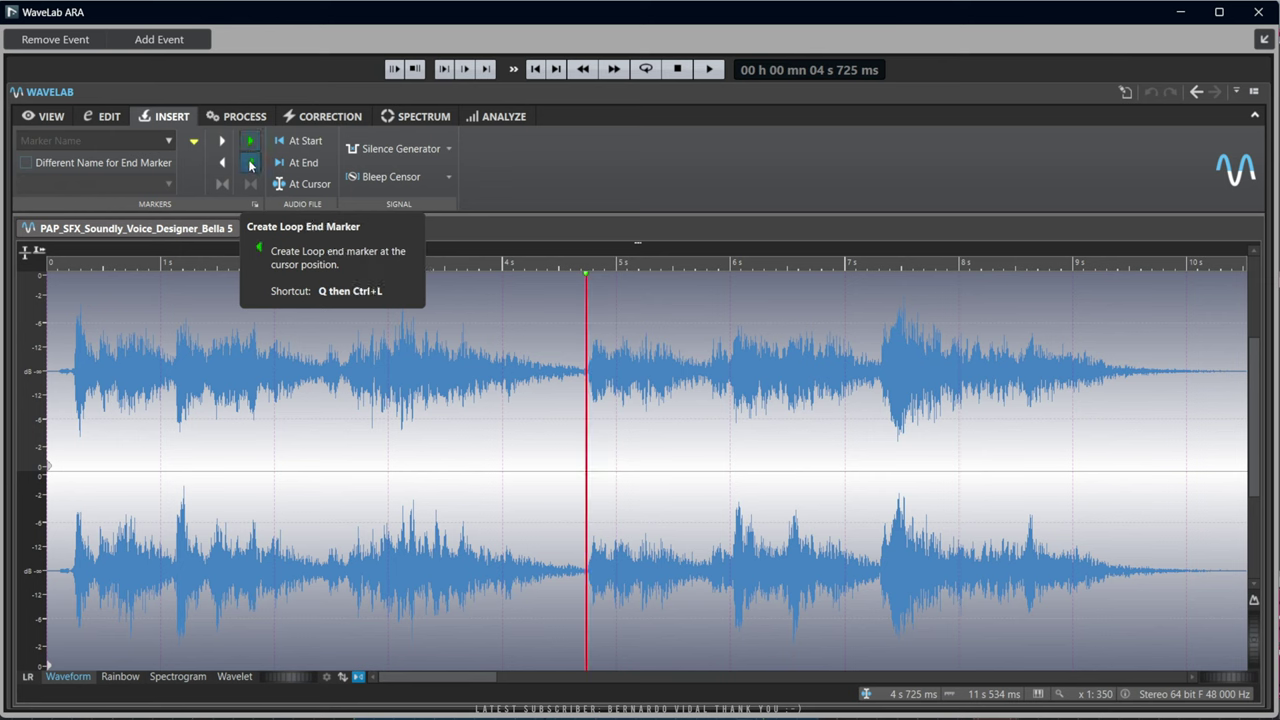
pyautogui.click(196, 143)
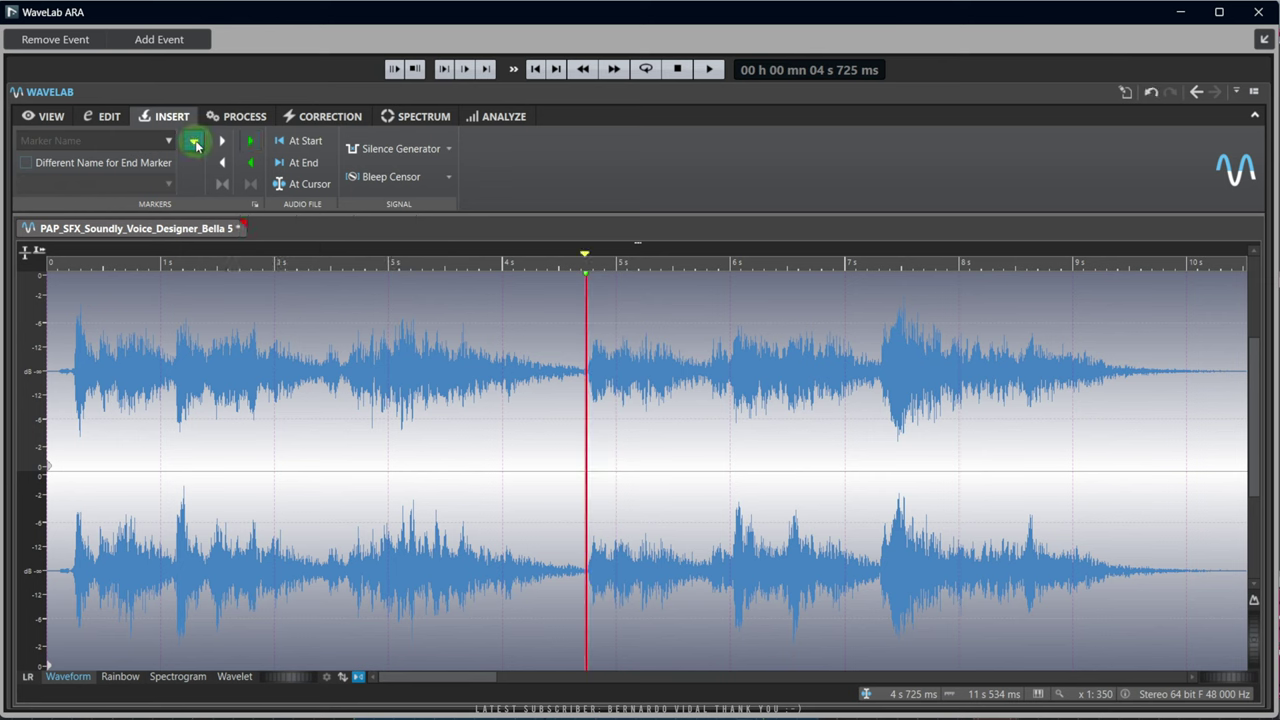
pyautogui.click(840, 287)
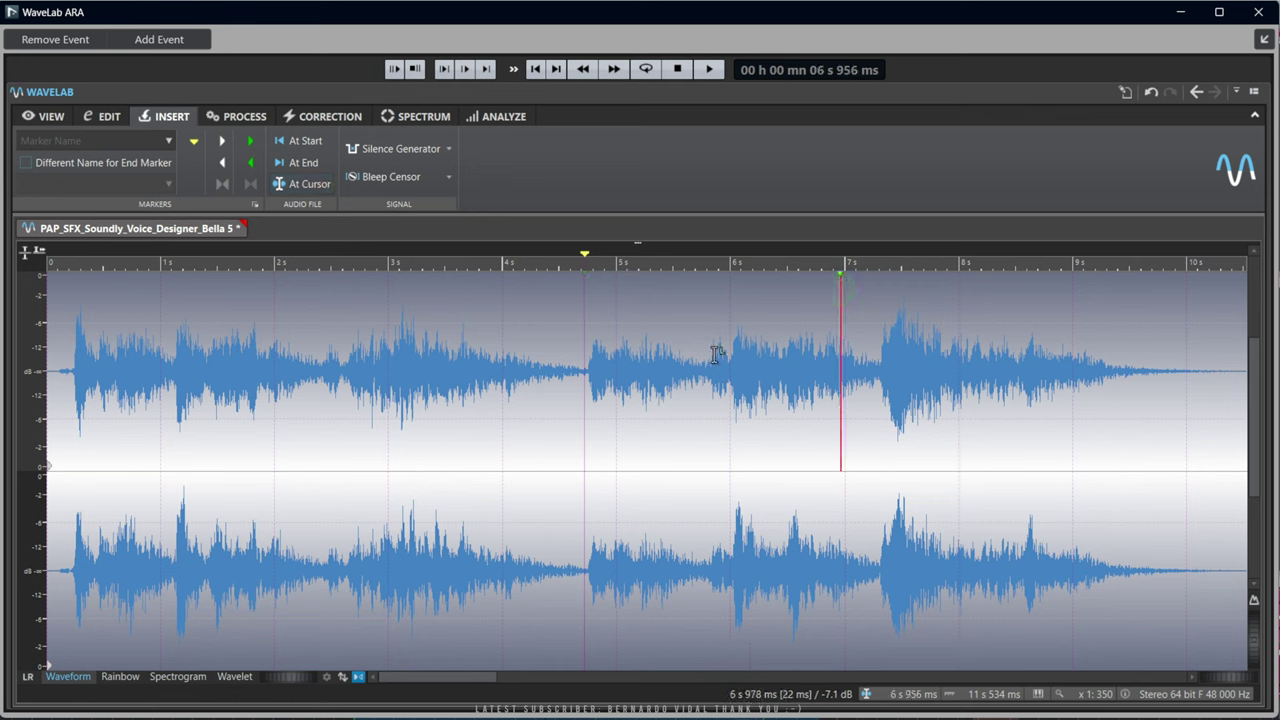
pyautogui.click(193, 143)
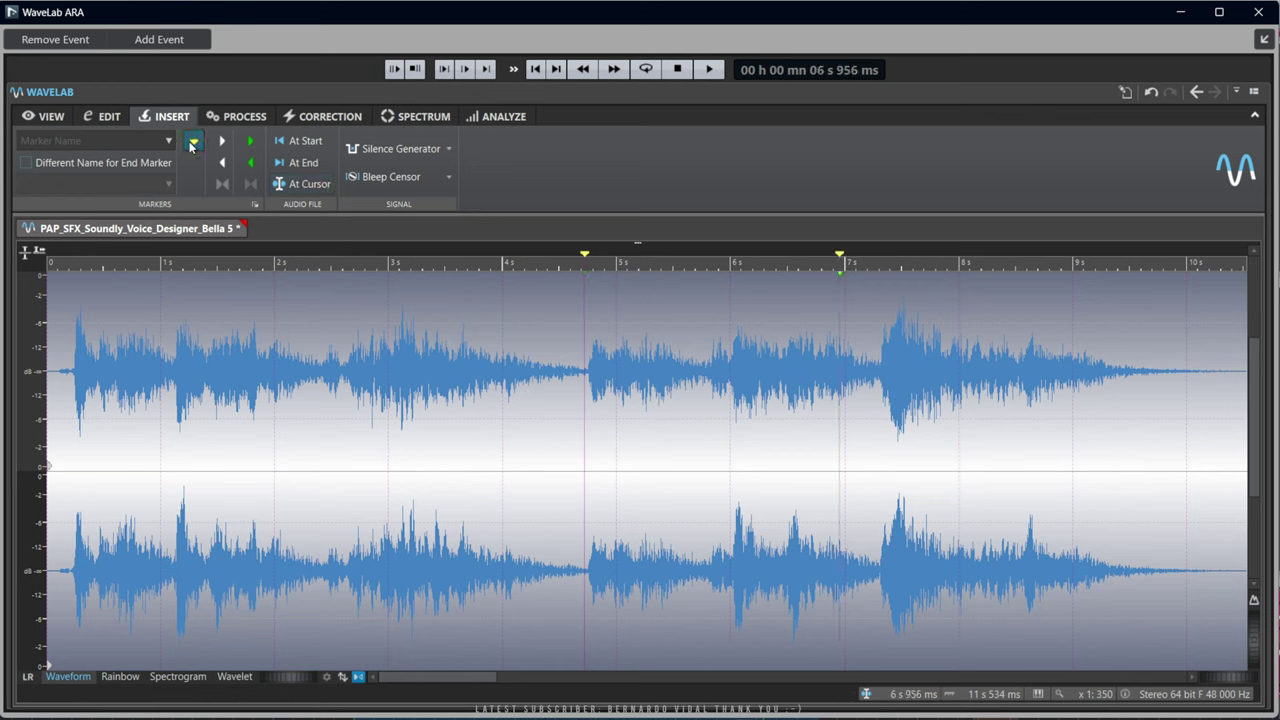
# Place the edit cursor on the first marker and jump back and forth between the two markers, ending on the first
pyautogui.click(766, 455)
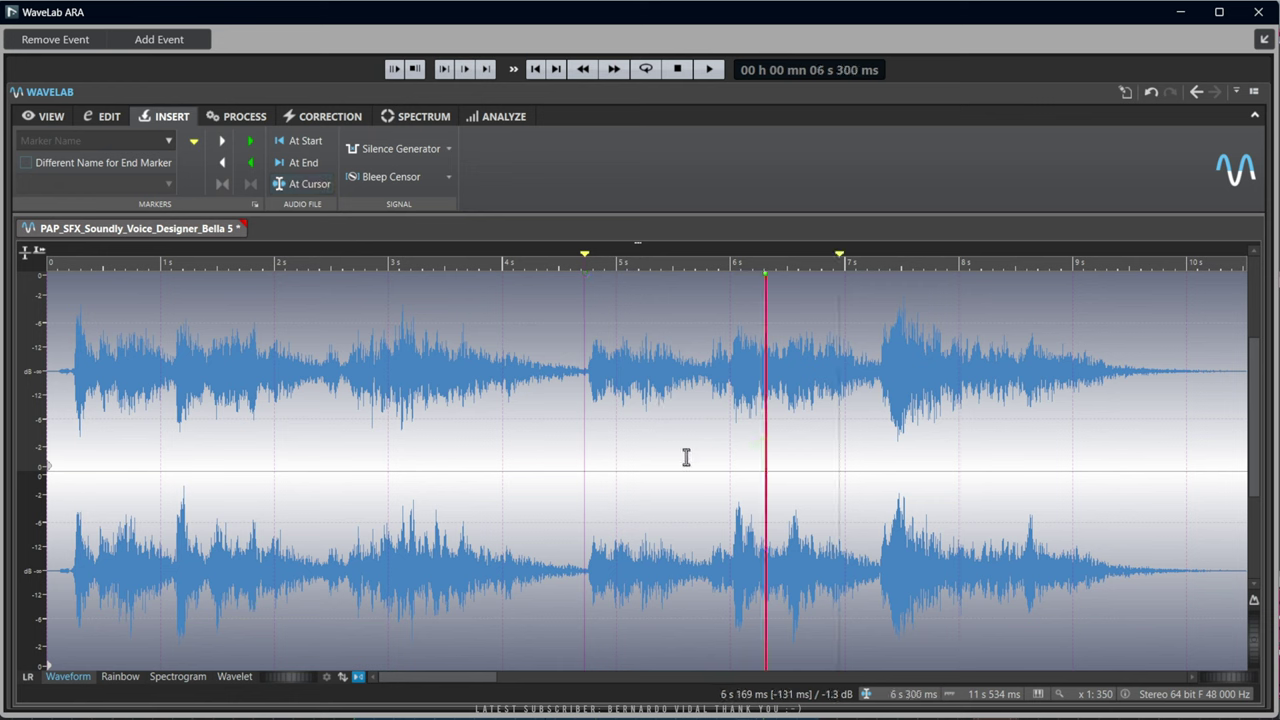
pyautogui.click(585, 252)
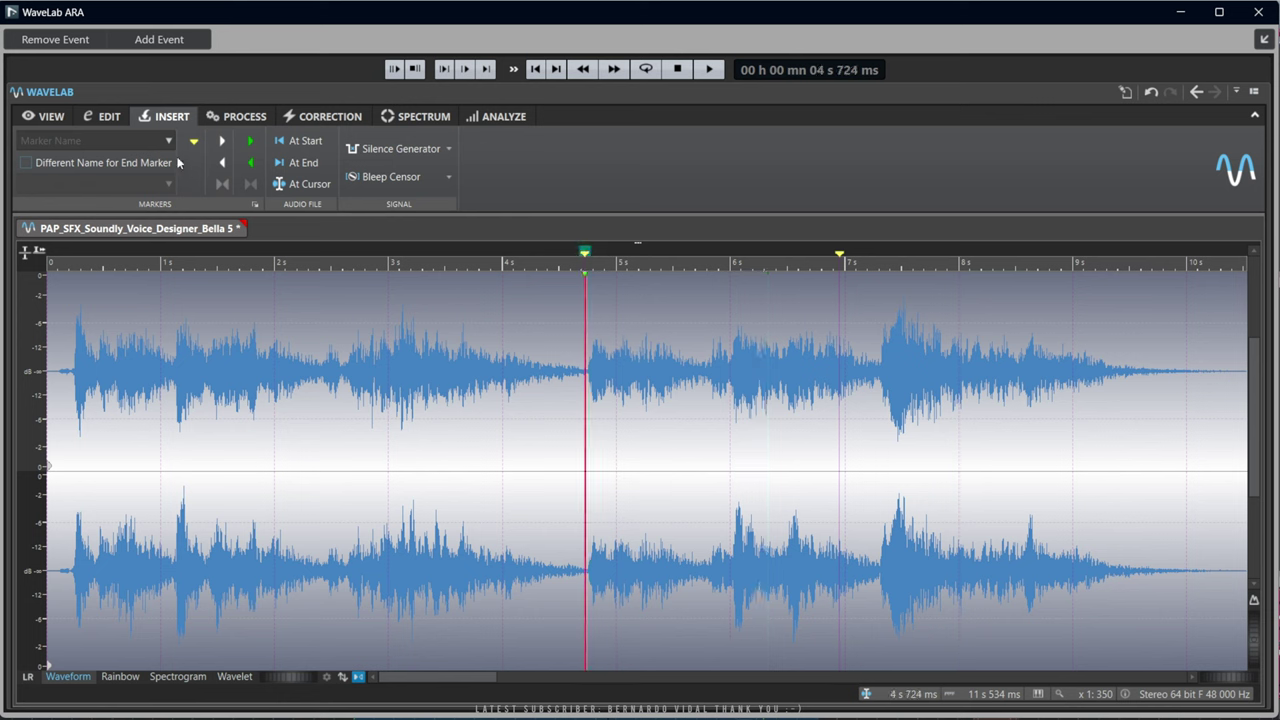
pyautogui.click(45, 116)
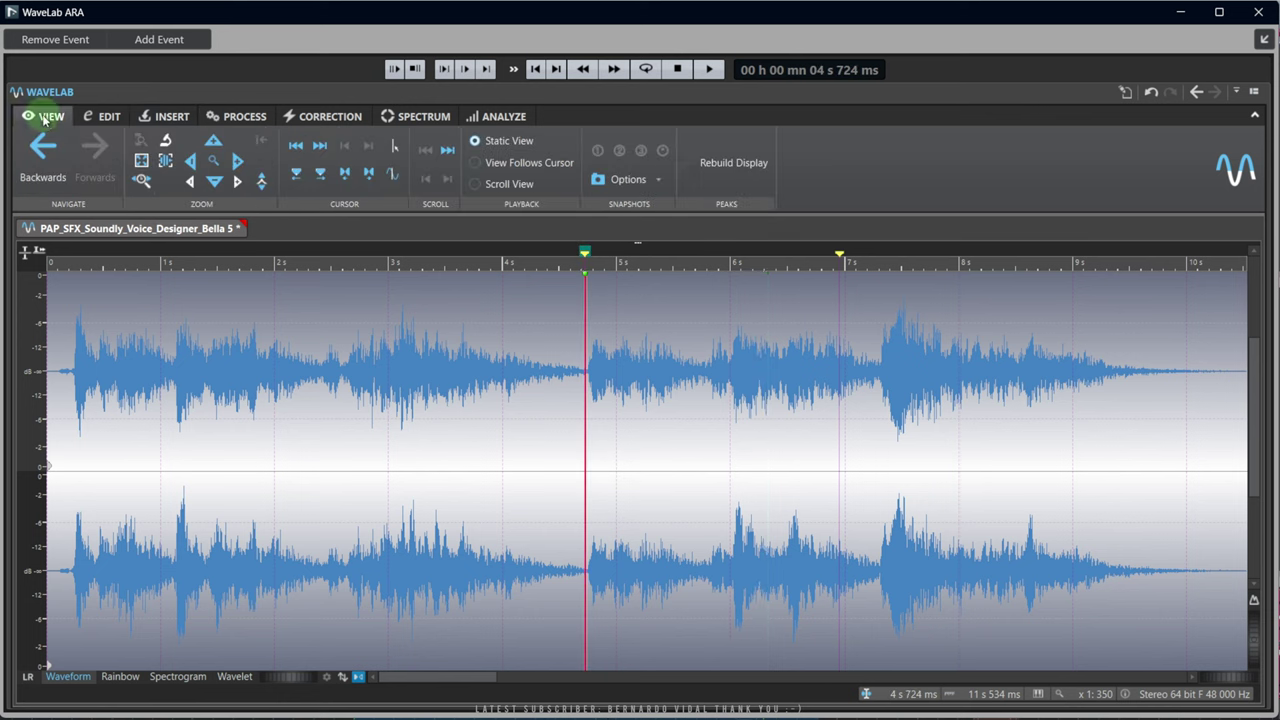
pyautogui.click(320, 173)
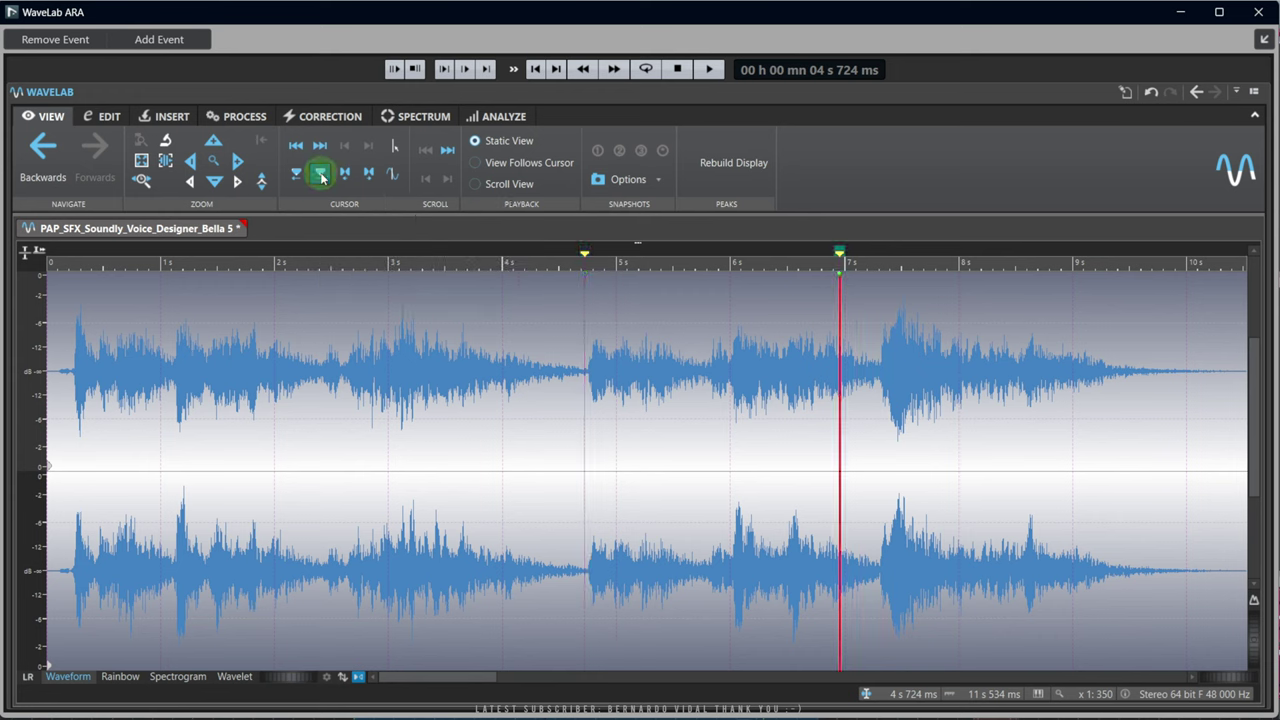
pyautogui.click(298, 174)
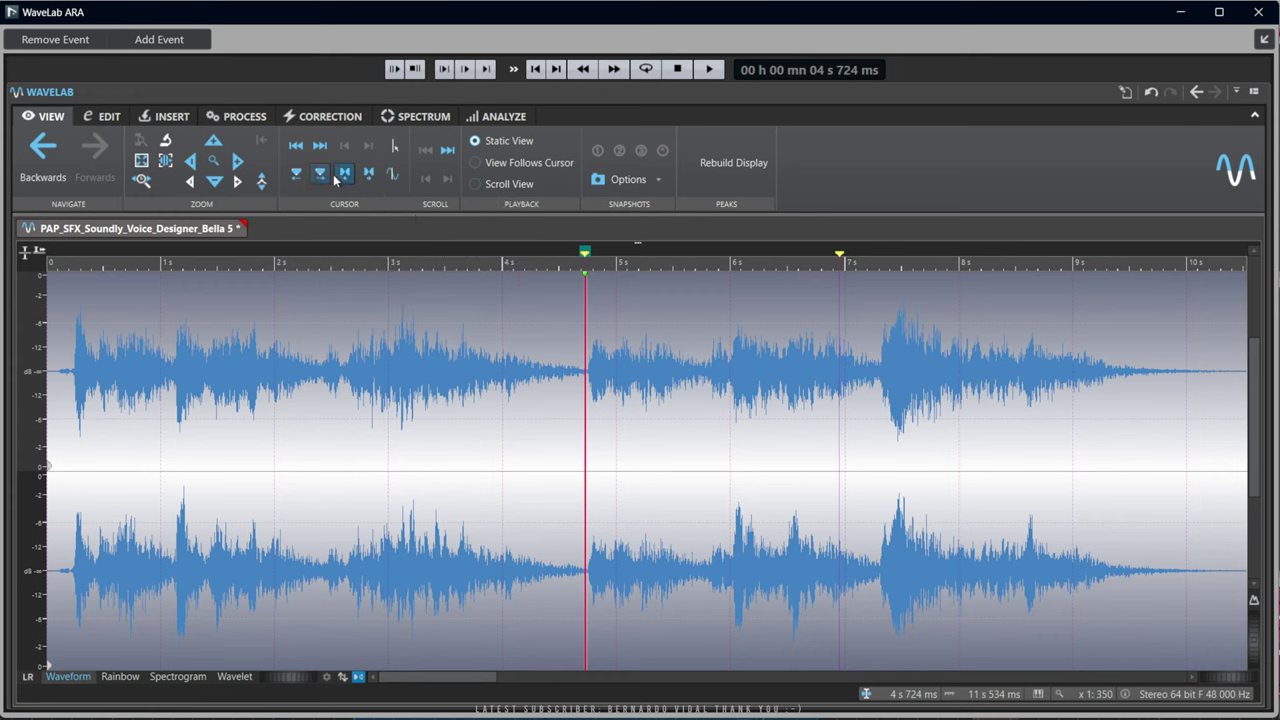
pyautogui.click(320, 174)
pyautogui.click(296, 175)
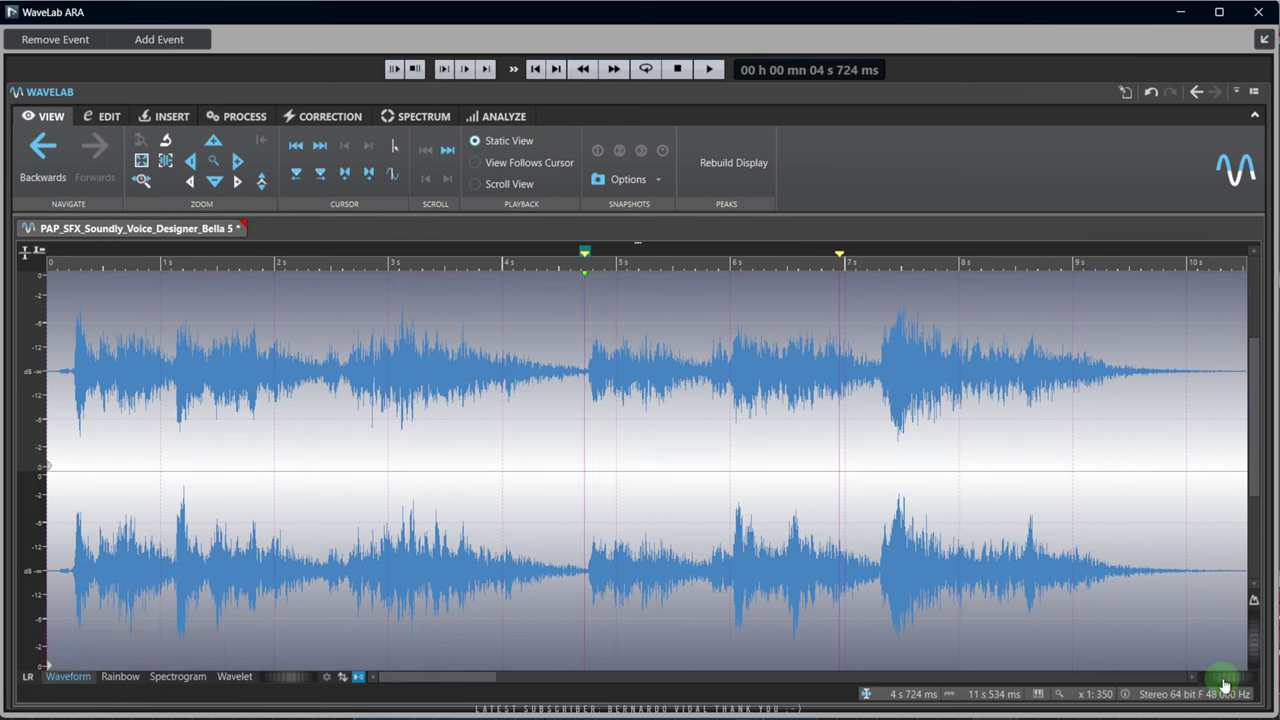
# Play the magnified VO waveform from its start in Static View for about four seconds, then stop
pyautogui.moveTo(1228, 677); pyautogui.dragTo(1265, 690)
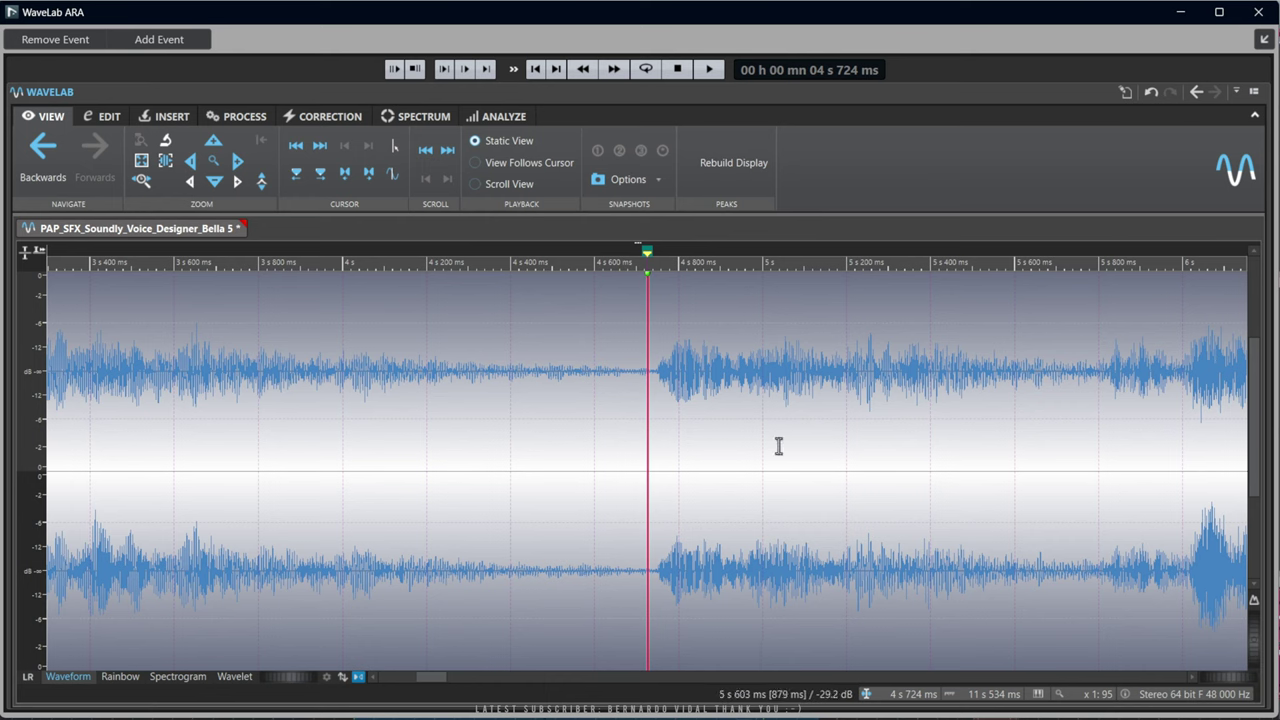
pyautogui.click(535, 69)
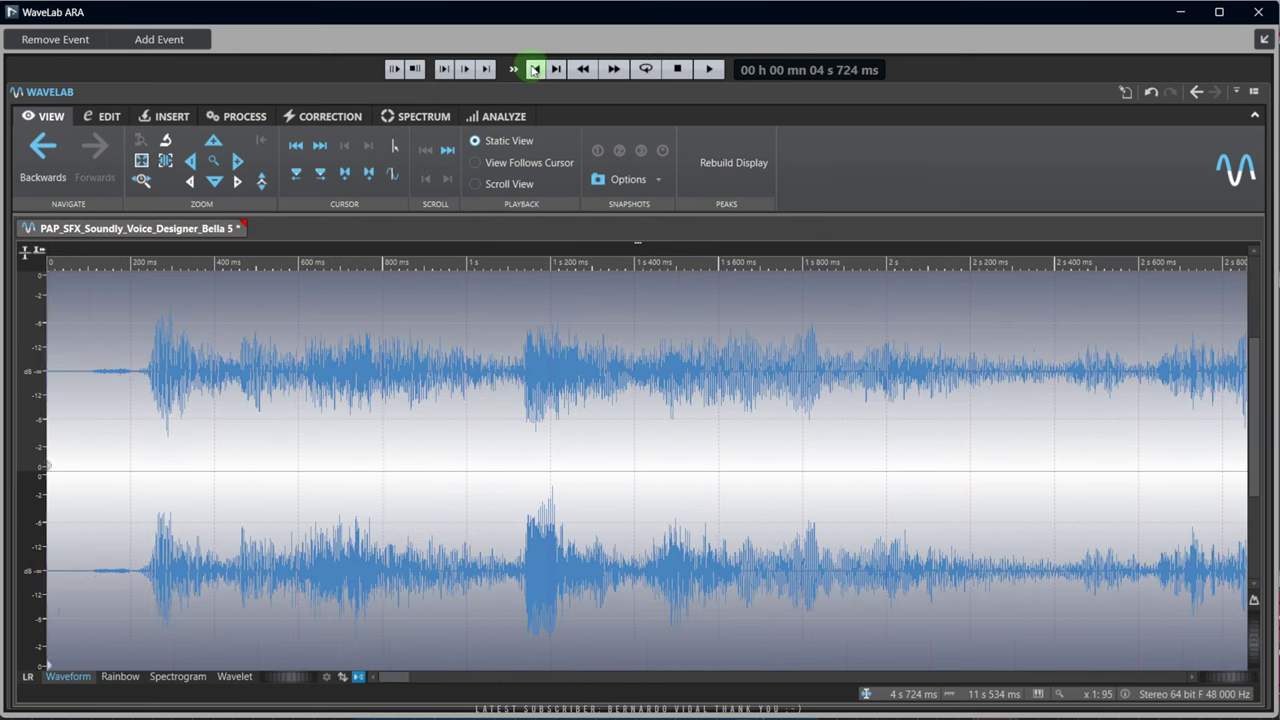
pyautogui.click(710, 70)
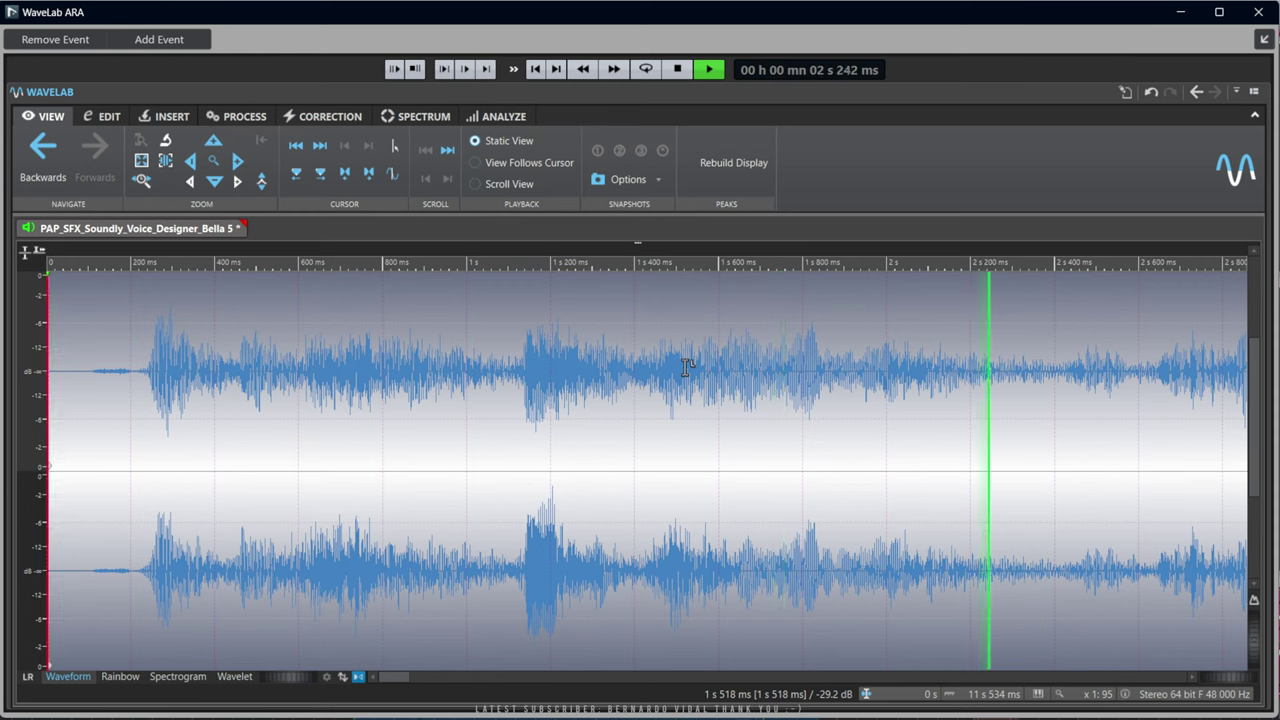
pyautogui.press('space')
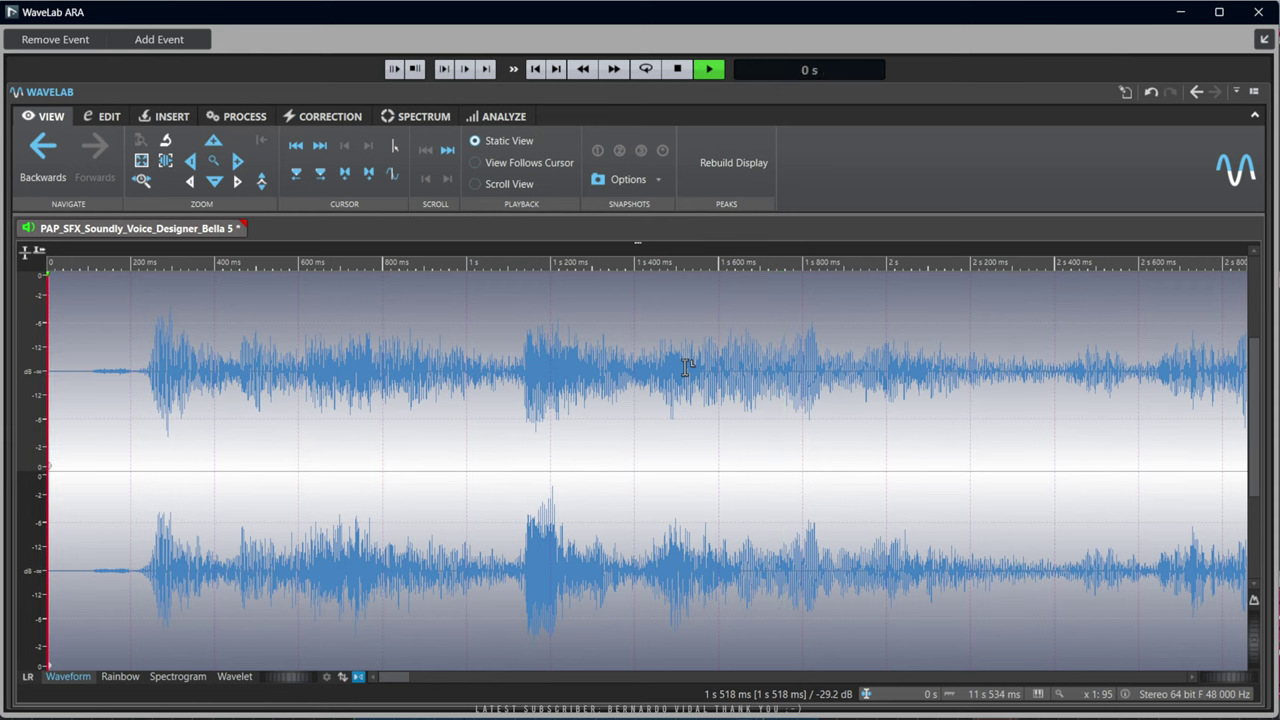
# Set the playback option to View Follows Cursor, play the VO from its start to about 7 s, and stop
pyautogui.click(476, 163)
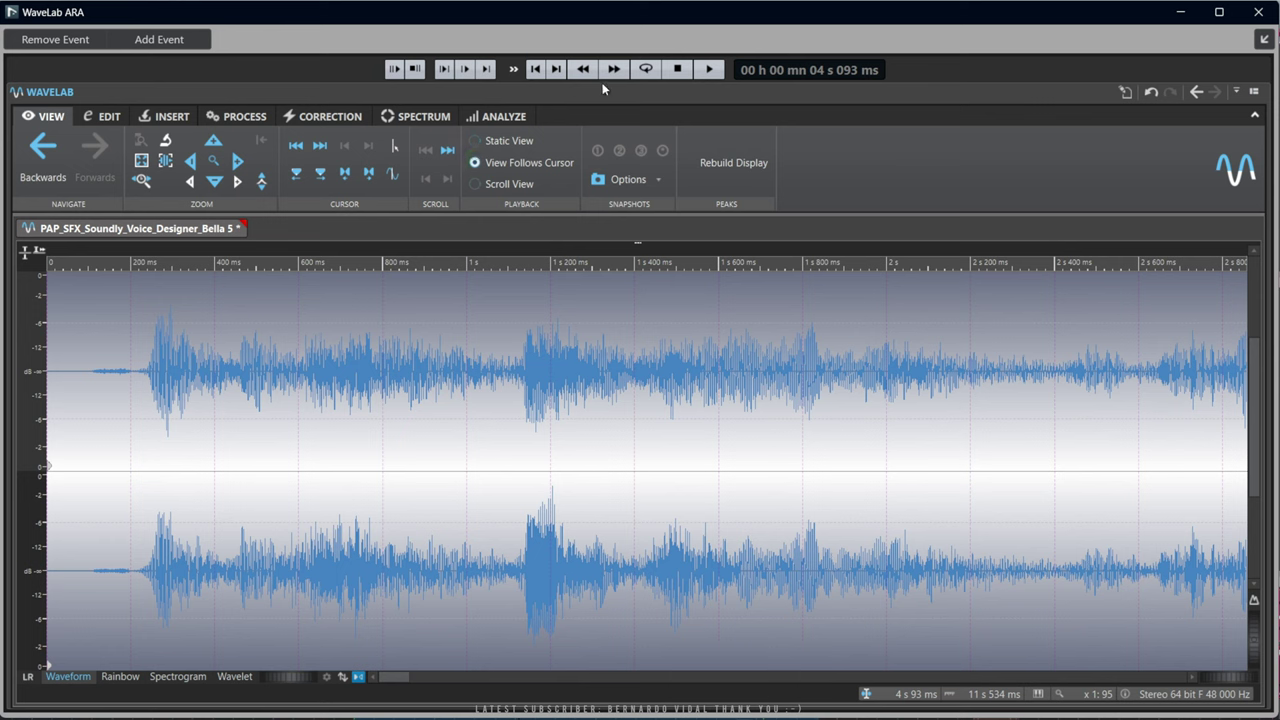
pyautogui.click(534, 69)
pyautogui.click(708, 69)
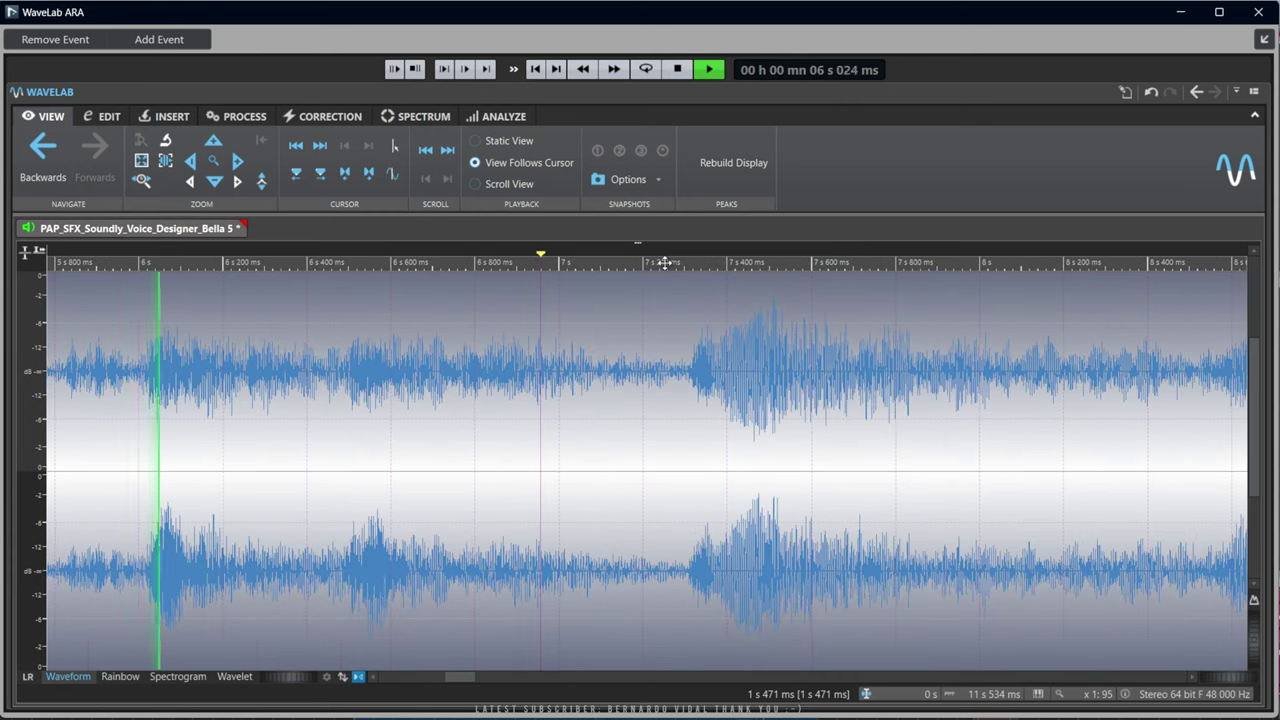
pyautogui.press('space')
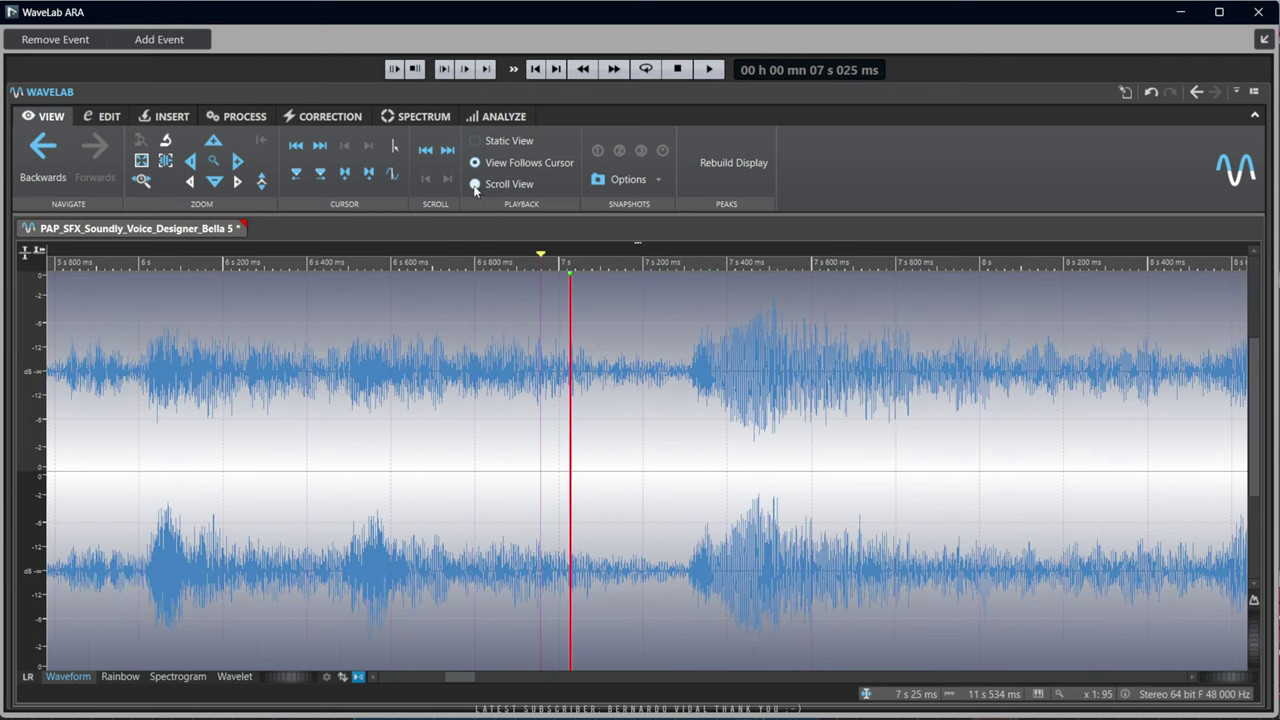
# Set the playback option to Scroll View, play the VO from its start to about 6.5 s, and stop
pyautogui.click(475, 185)
pyautogui.click(538, 69)
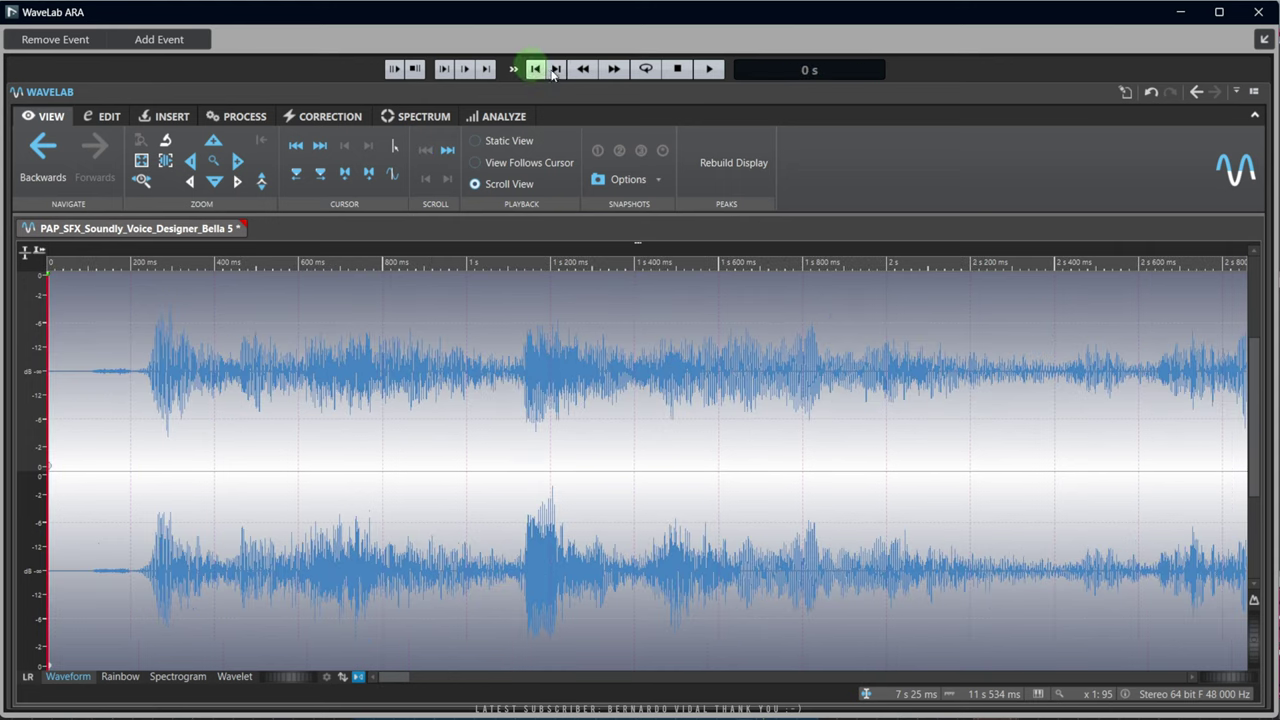
pyautogui.click(709, 69)
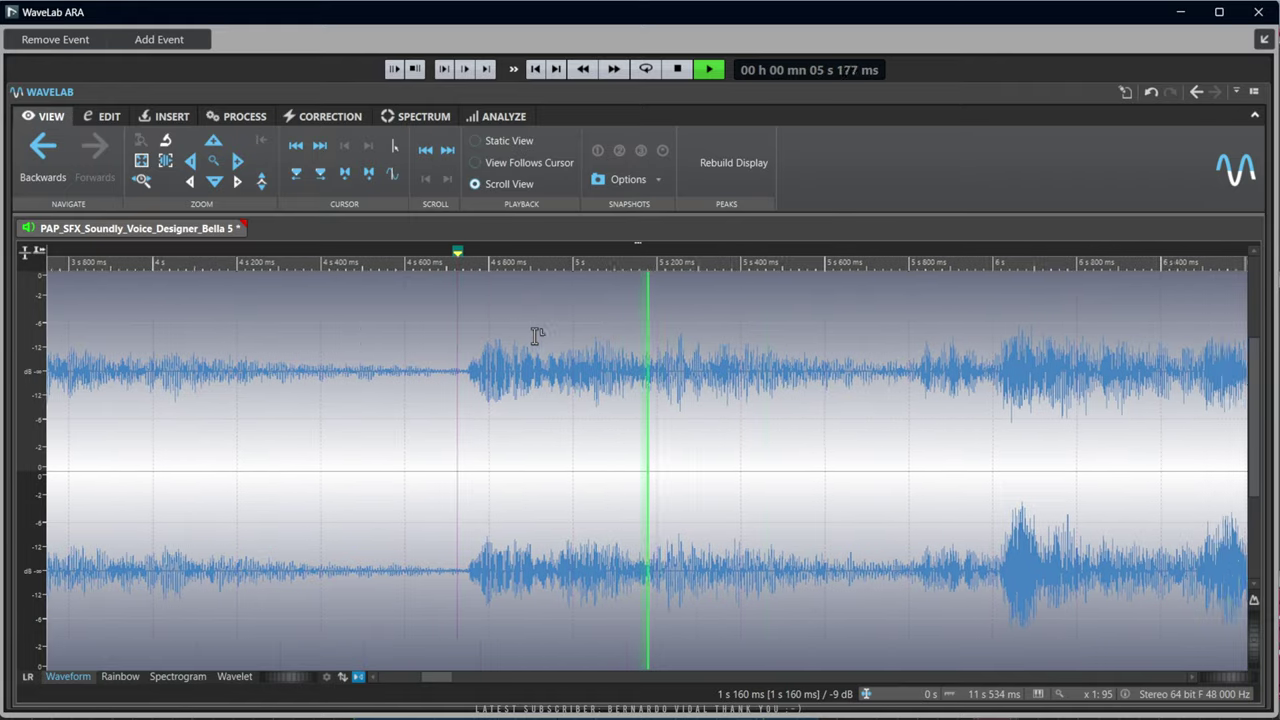
pyautogui.press('space')
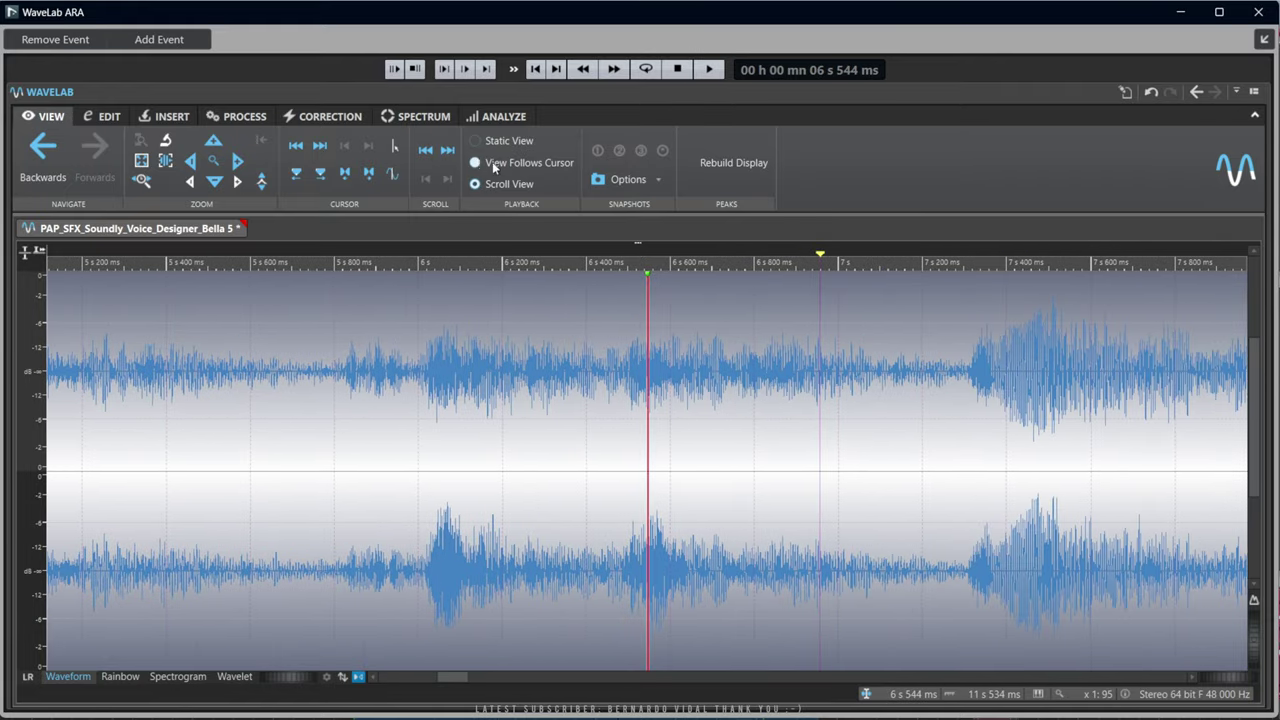
# Switch playback to View Follows Cursor and back to Scroll View, and continue playing to about 8.3 s
pyautogui.click(476, 163)
pyautogui.click(492, 186)
pyautogui.click(706, 71)
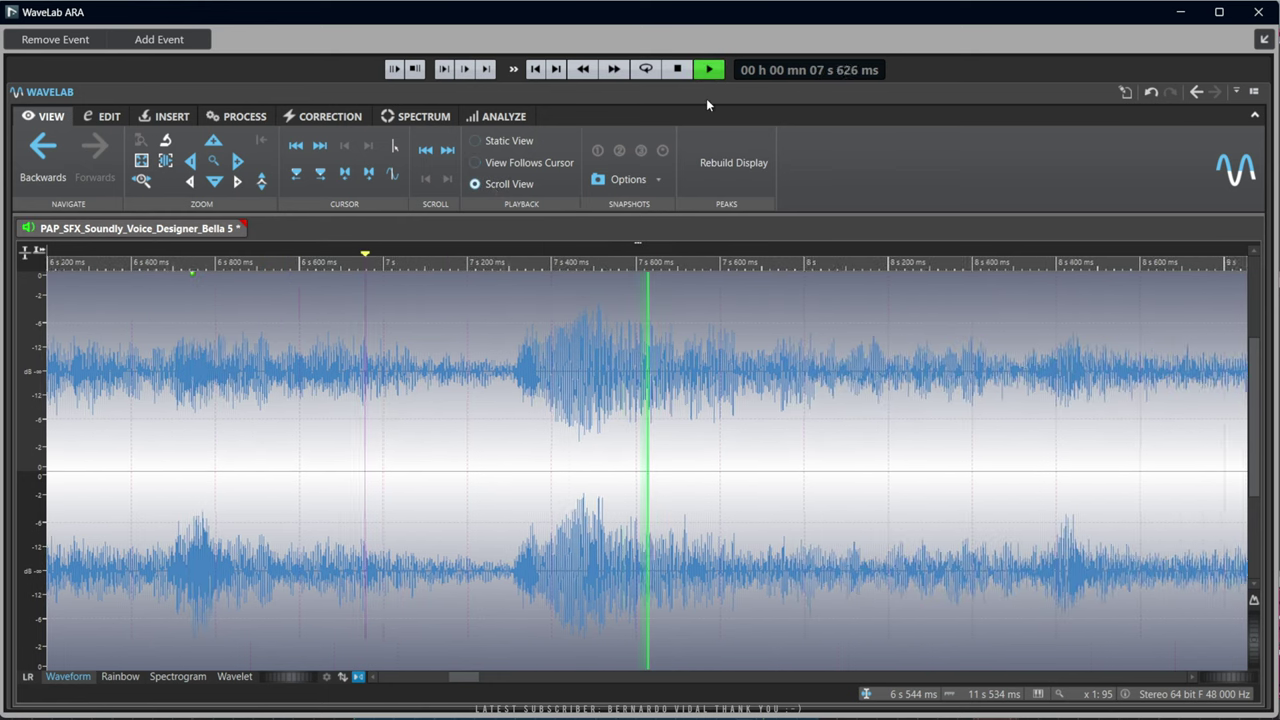
pyautogui.press('space')
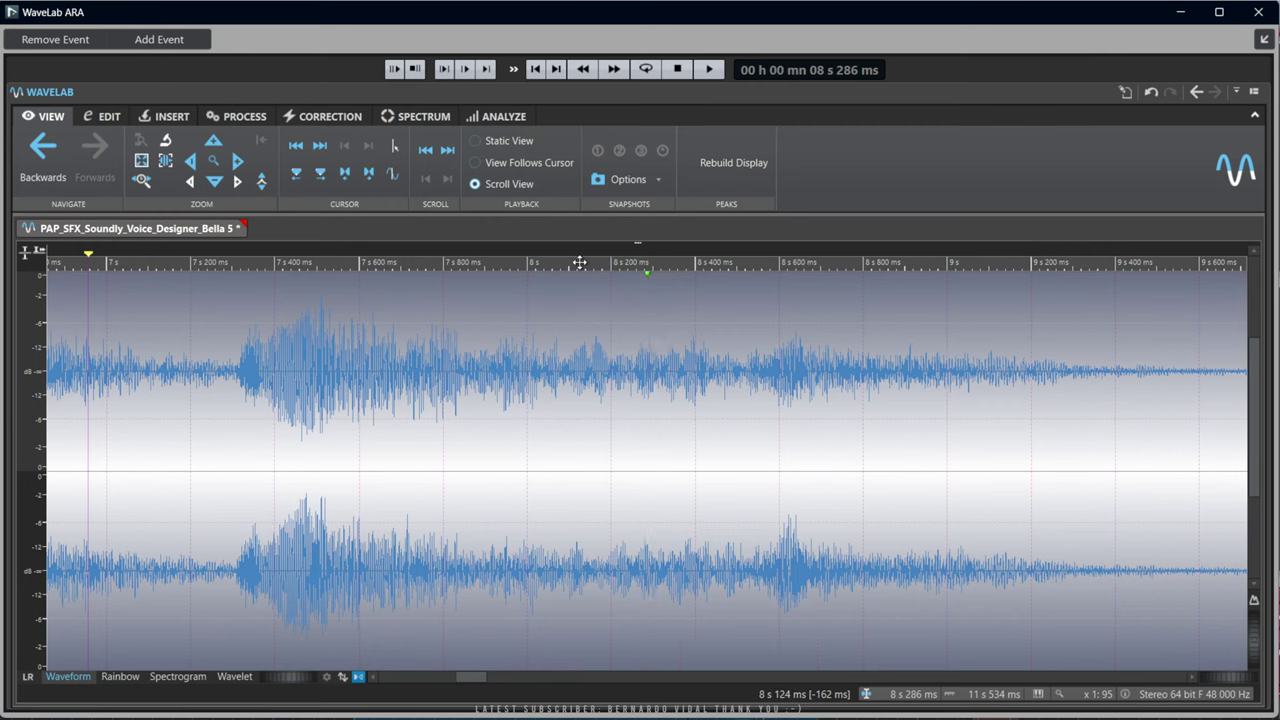
# Undo the last edit and try out cursor positions and selections on the VO, ending with about 13.2 s to 15 s selected
pyautogui.hotkey('ctrl', 'z')
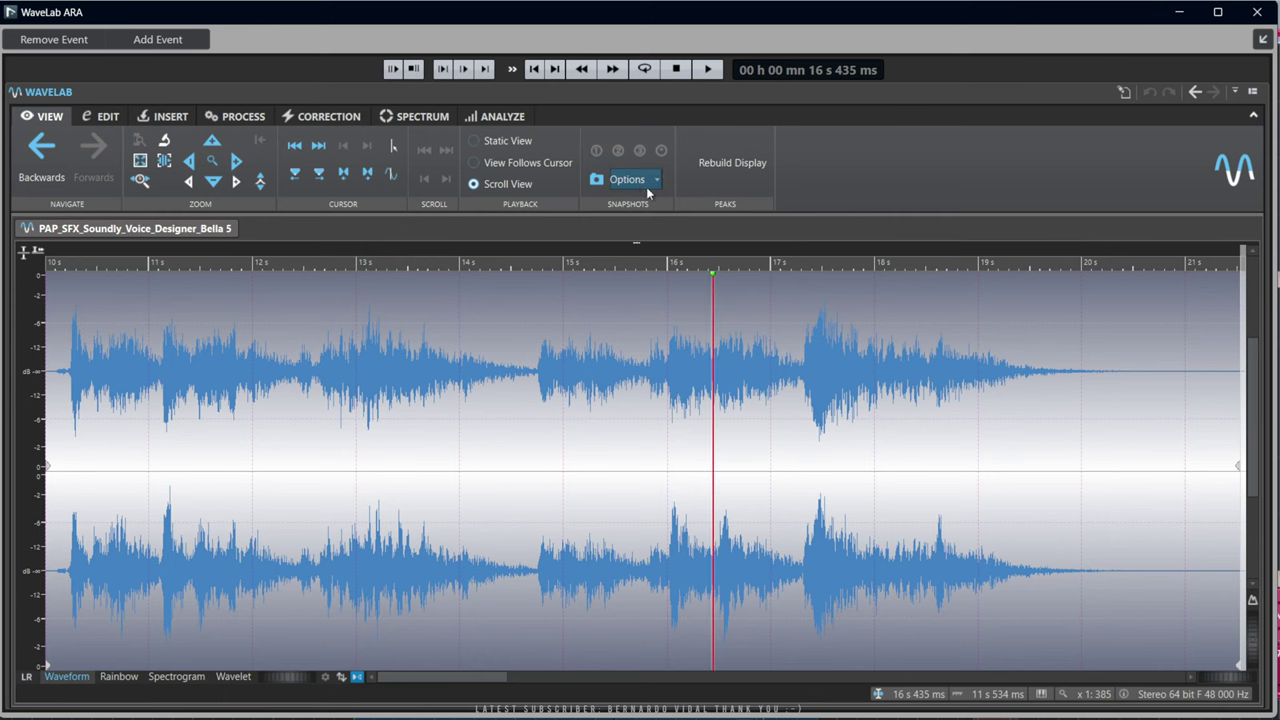
pyautogui.click(803, 410)
pyautogui.click(446, 409)
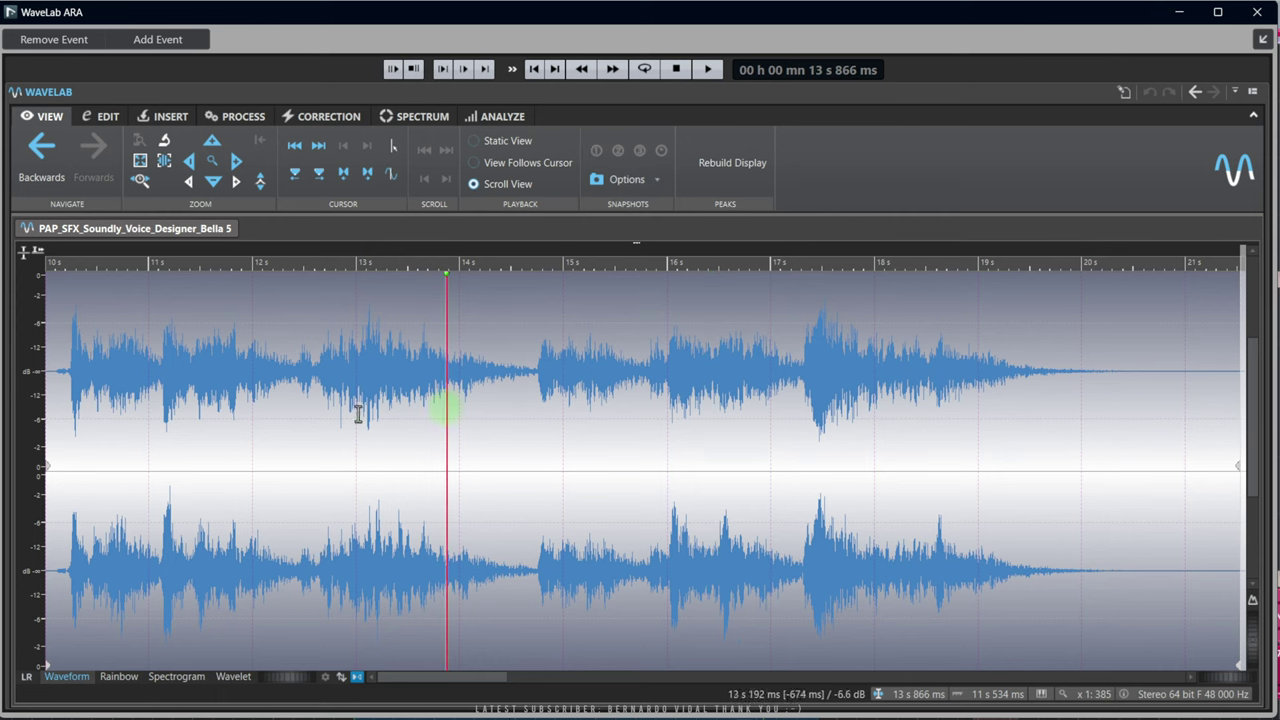
pyautogui.moveTo(329, 414); pyautogui.dragTo(857, 457)
pyautogui.click(677, 405)
pyautogui.click(463, 390)
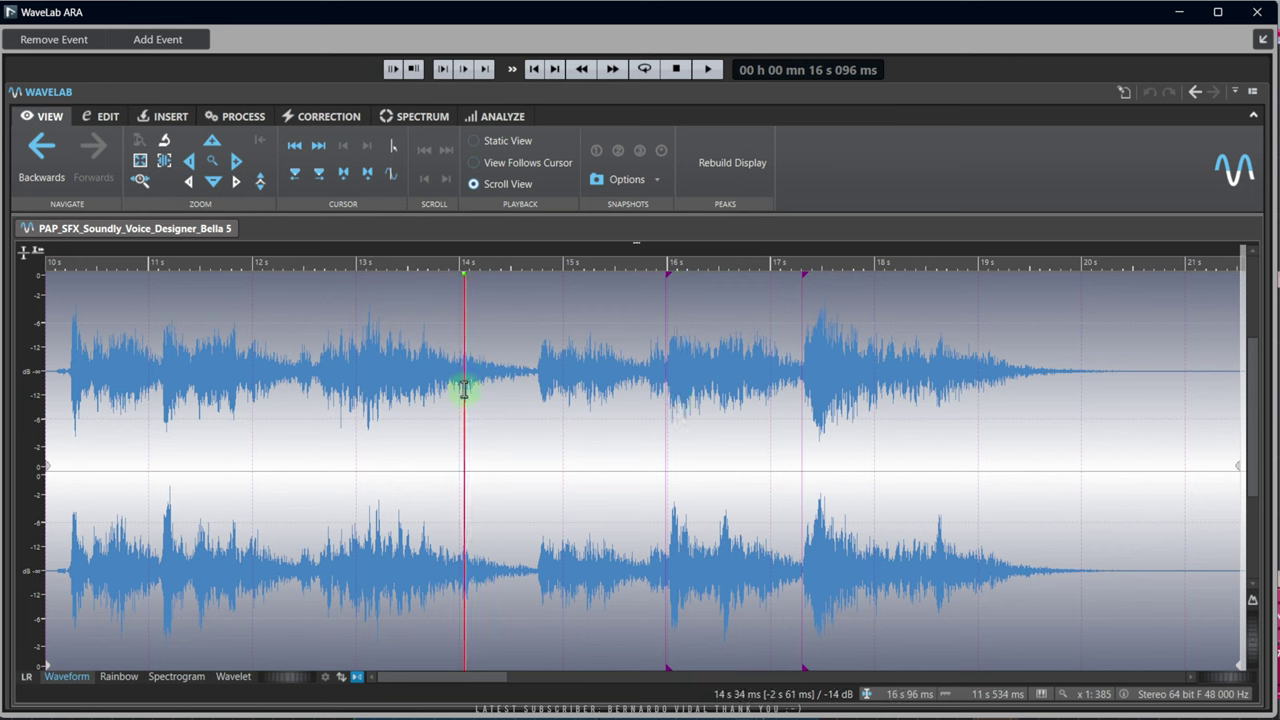
pyautogui.moveTo(381, 390); pyautogui.dragTo(561, 422)
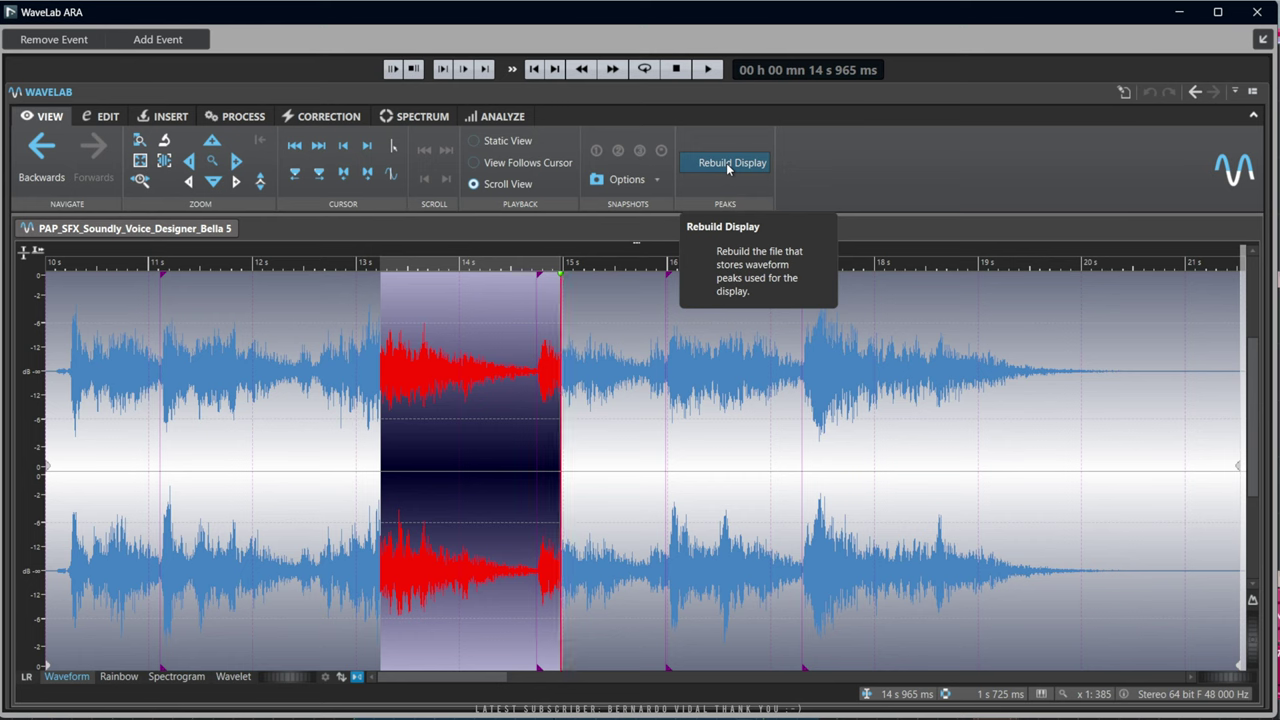
# Clear the selection by placing the cursor at about 17.8 s and rebuild the waveform peak display
pyautogui.click(856, 415)
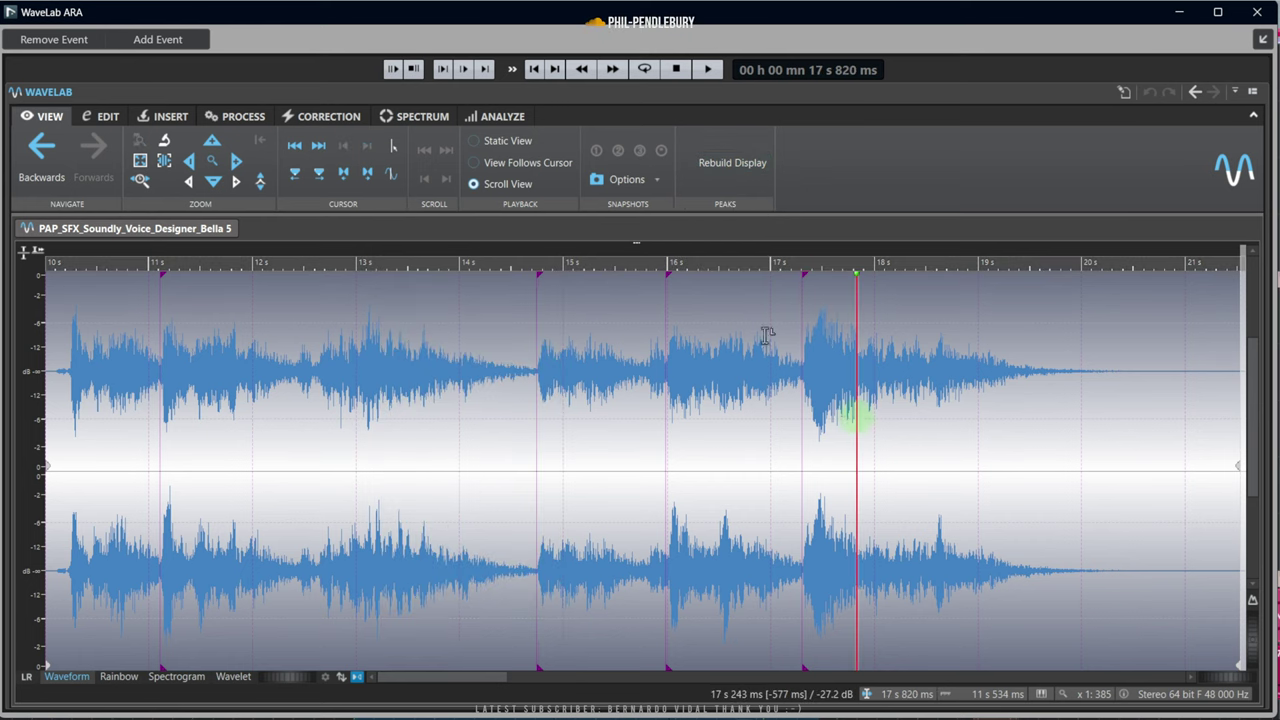
pyautogui.click(730, 162)
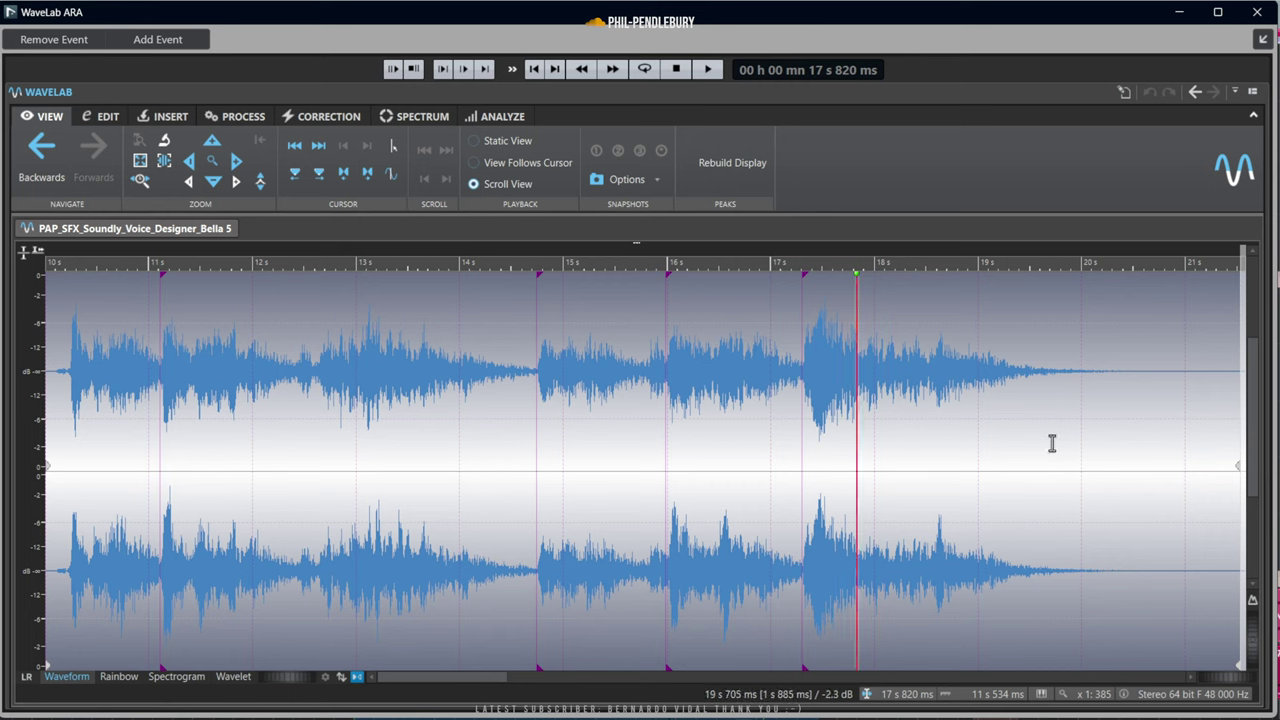
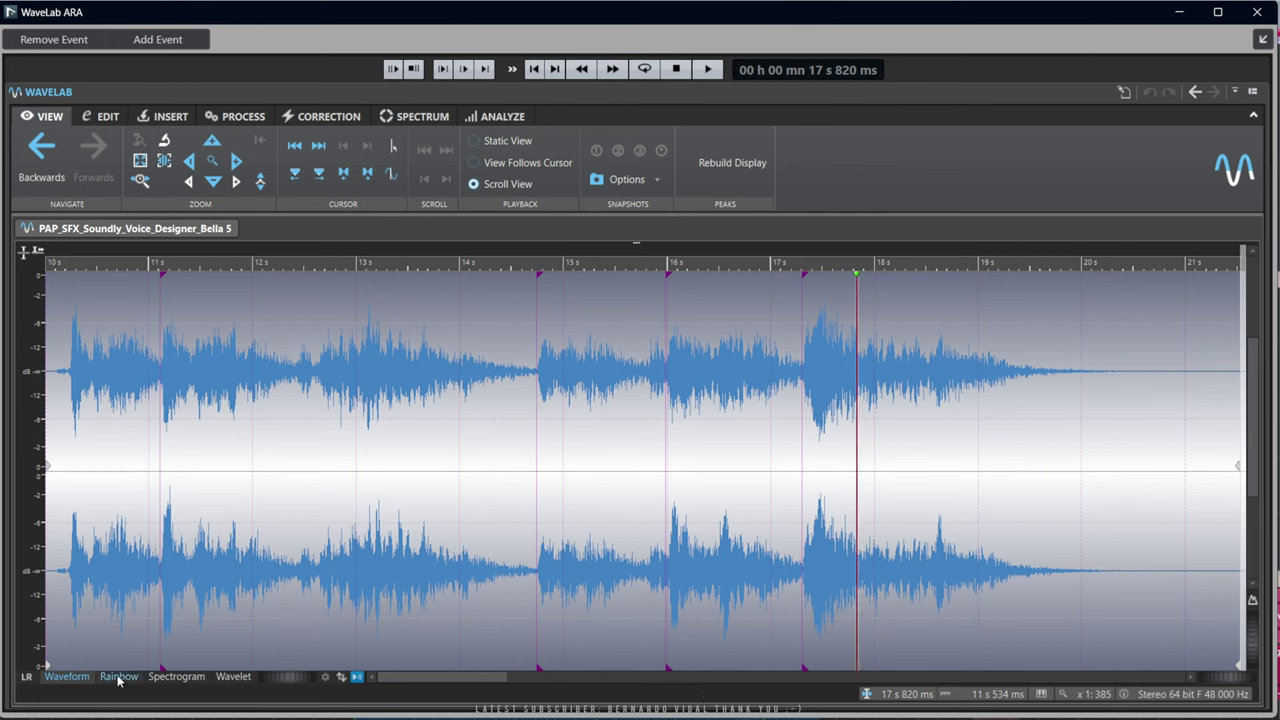
# Close the WaveLab ARA window, return the Nuendo project cursor to the start, and reopen the VO event in WaveLab ARA
pyautogui.click(1257, 12)
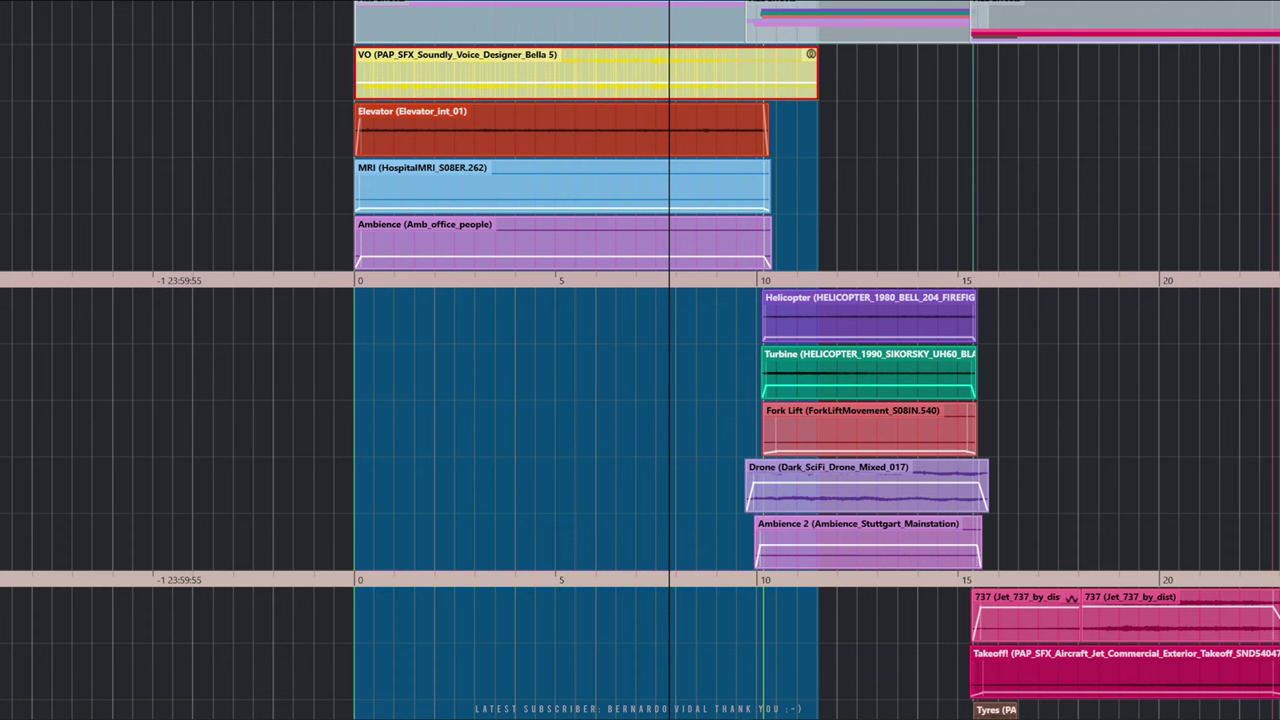
pyautogui.press('Home')
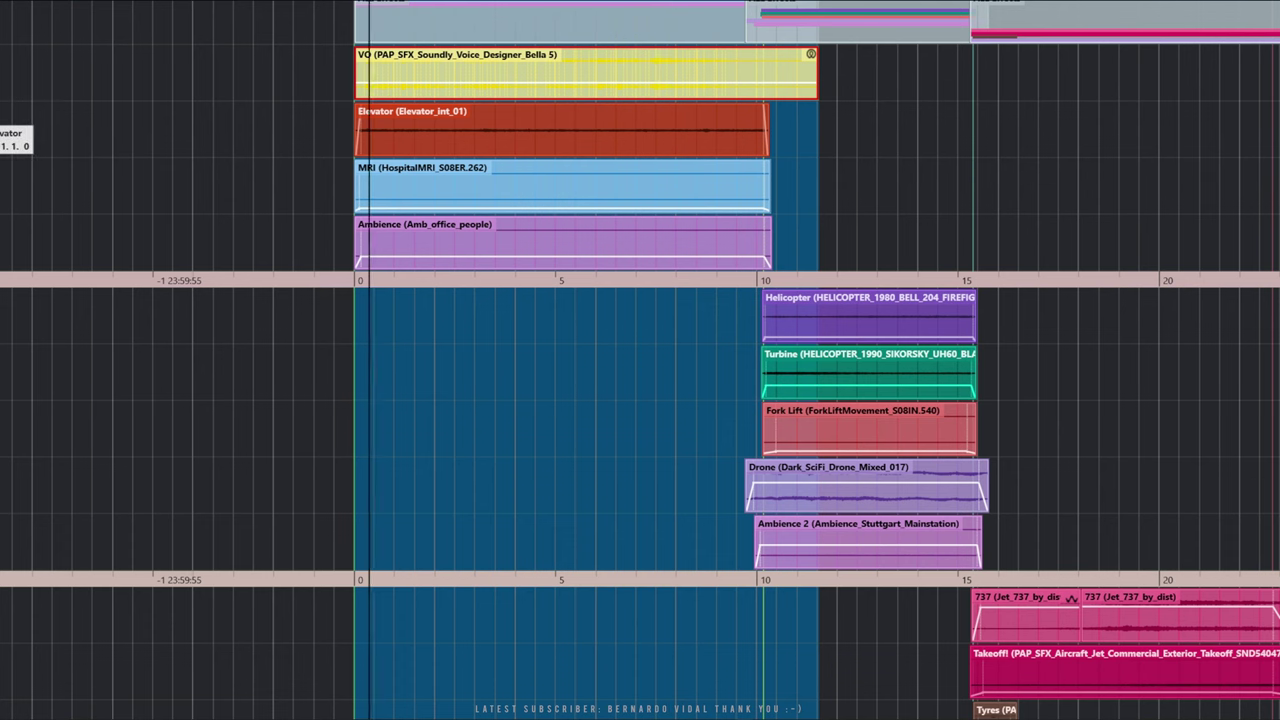
pyautogui.doubleClick(561, 85)
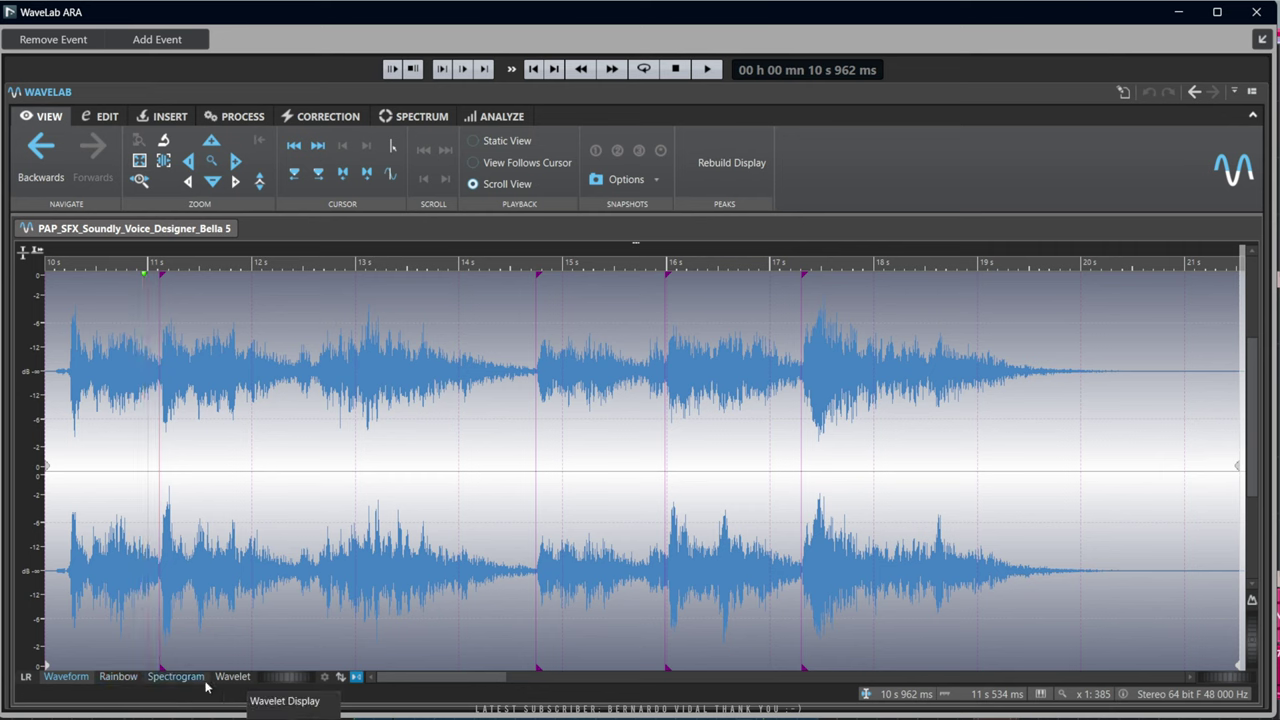
# Show the VO event in the Rainbow waveform display and open its settings
pyautogui.click(117, 677)
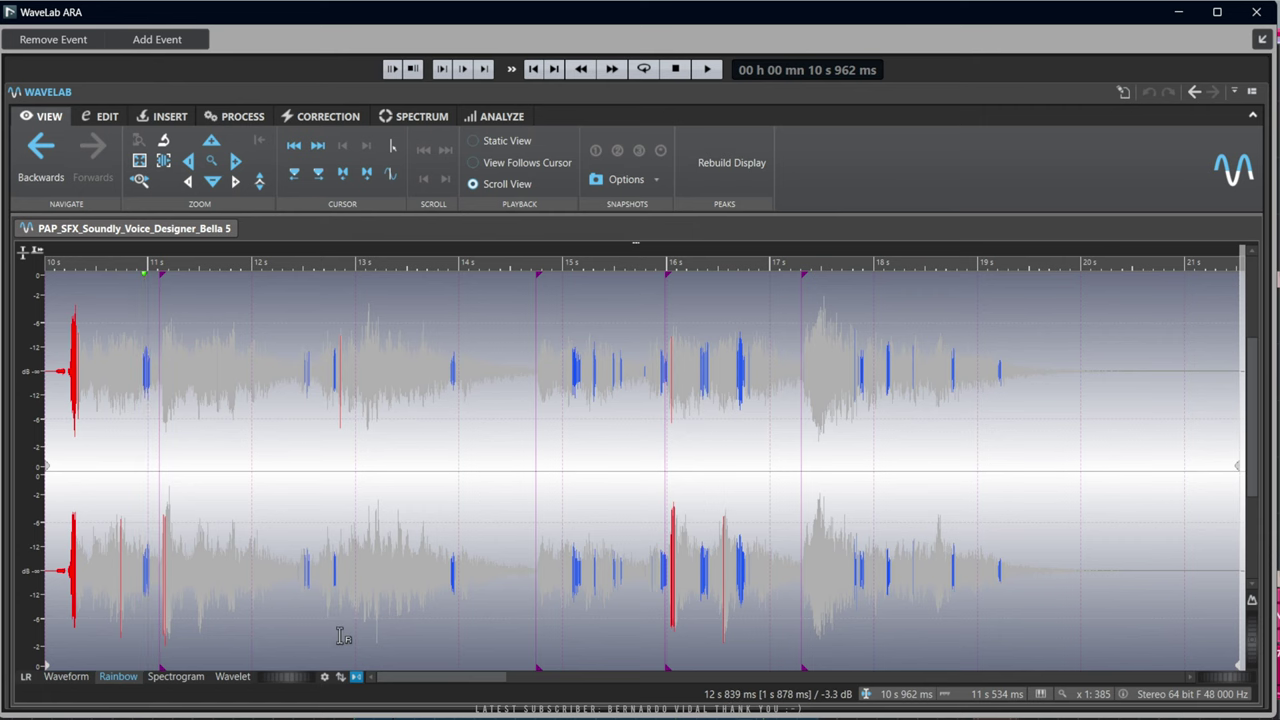
pyautogui.click(325, 677)
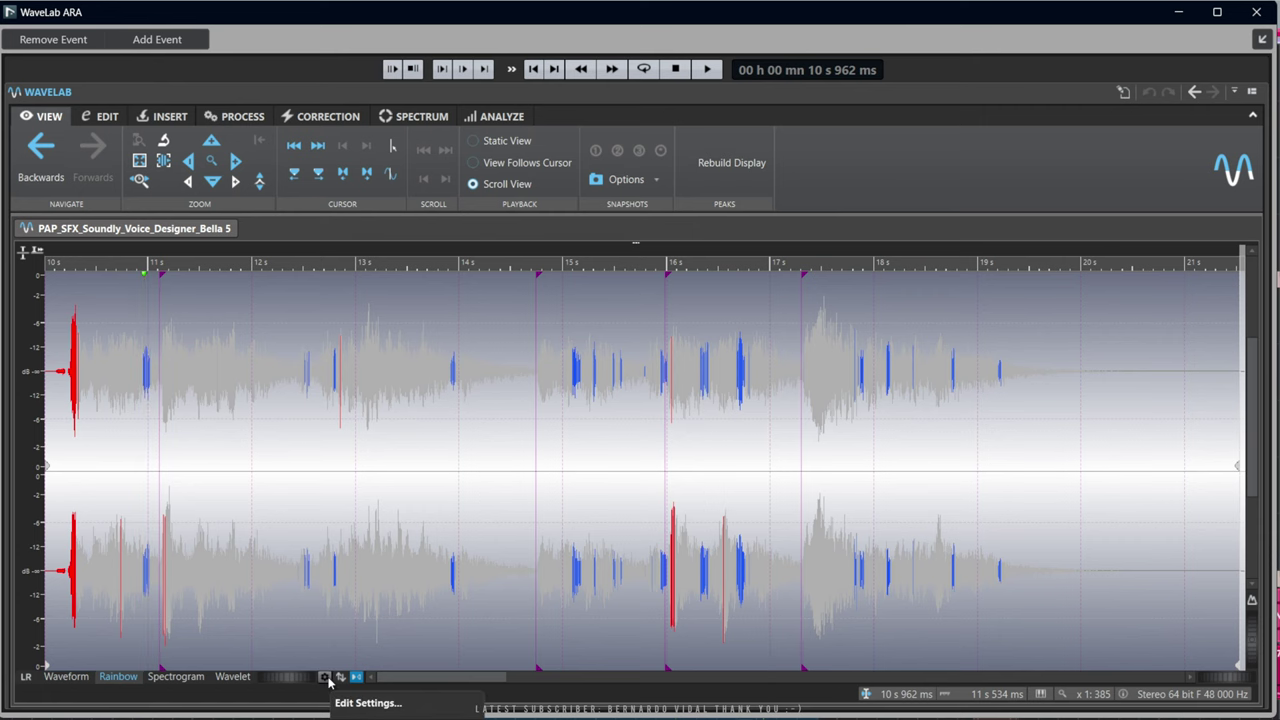
pyautogui.click(360, 703)
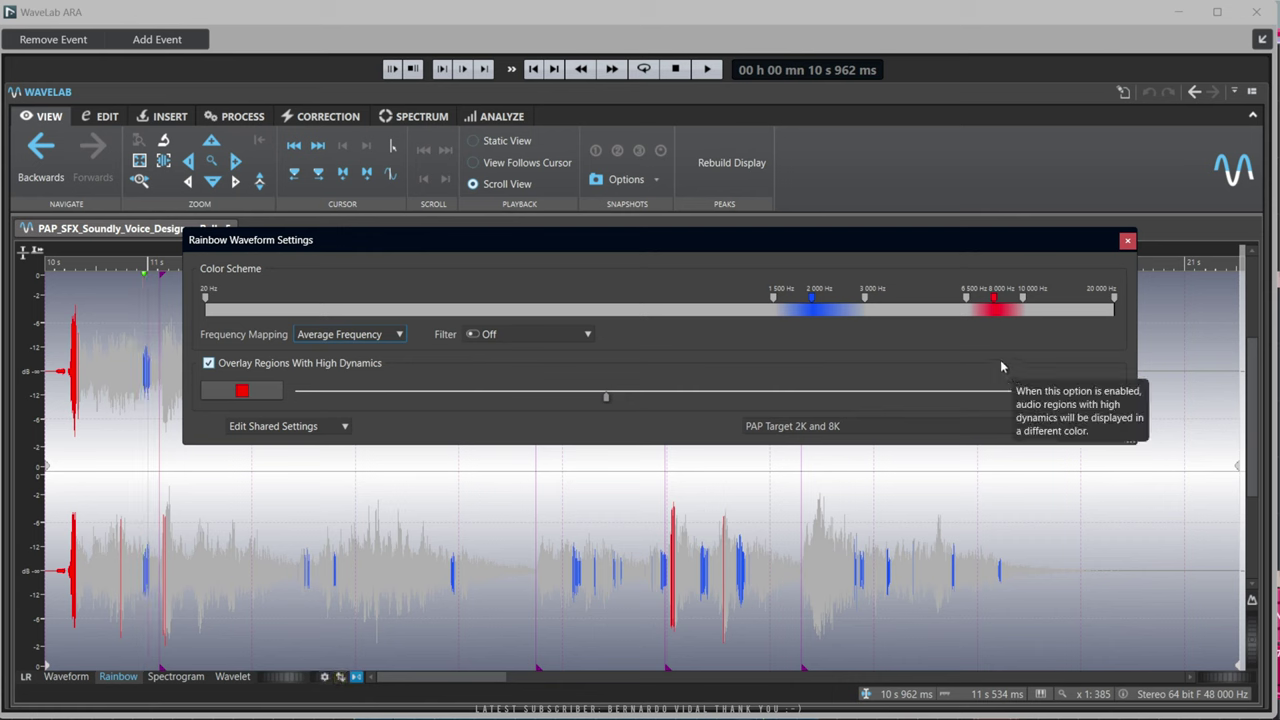
pyautogui.moveTo(940, 365)
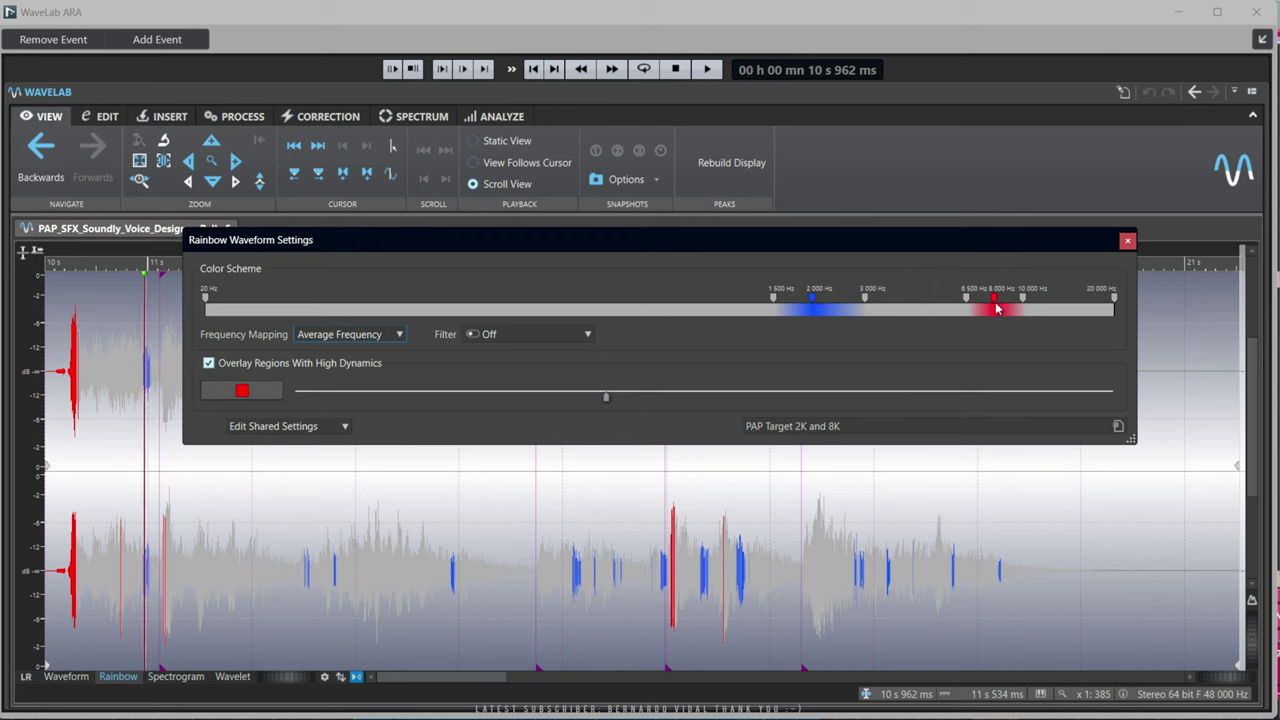
# Load the Sibilance Detection preset and move the settings window lower to reveal more of the waveform
pyautogui.click(1043, 432)
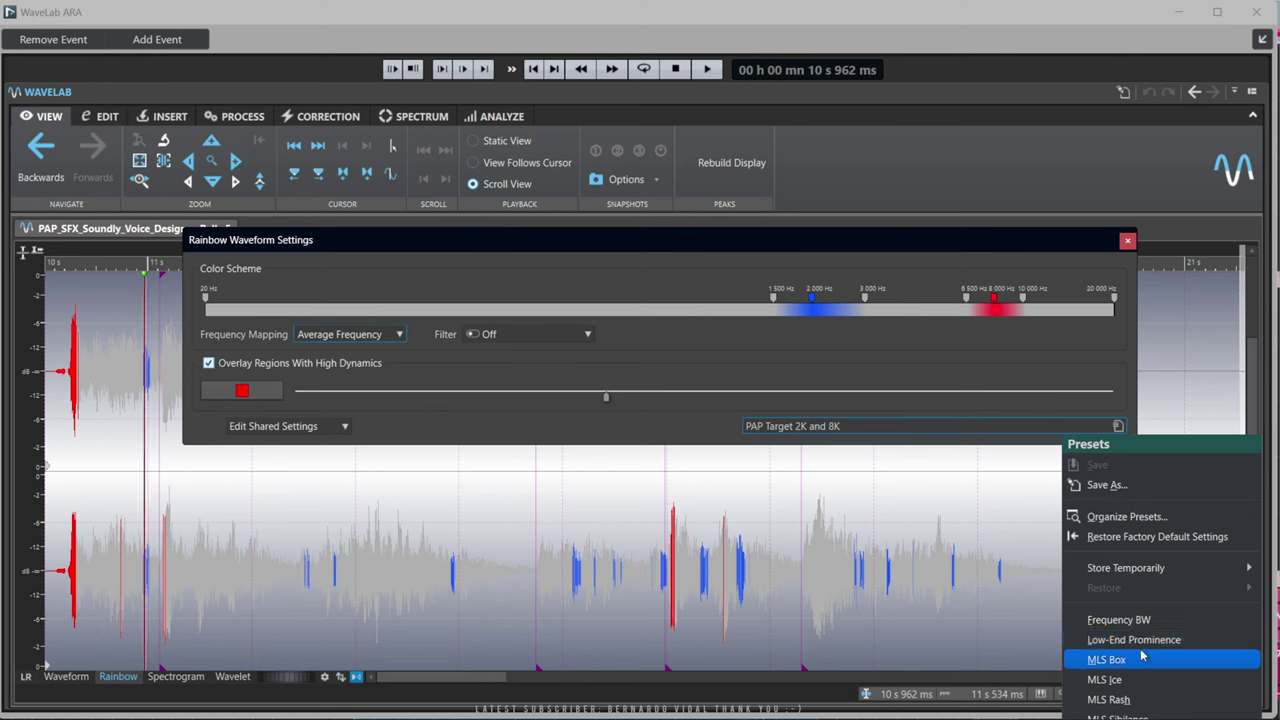
pyautogui.click(1110, 717)
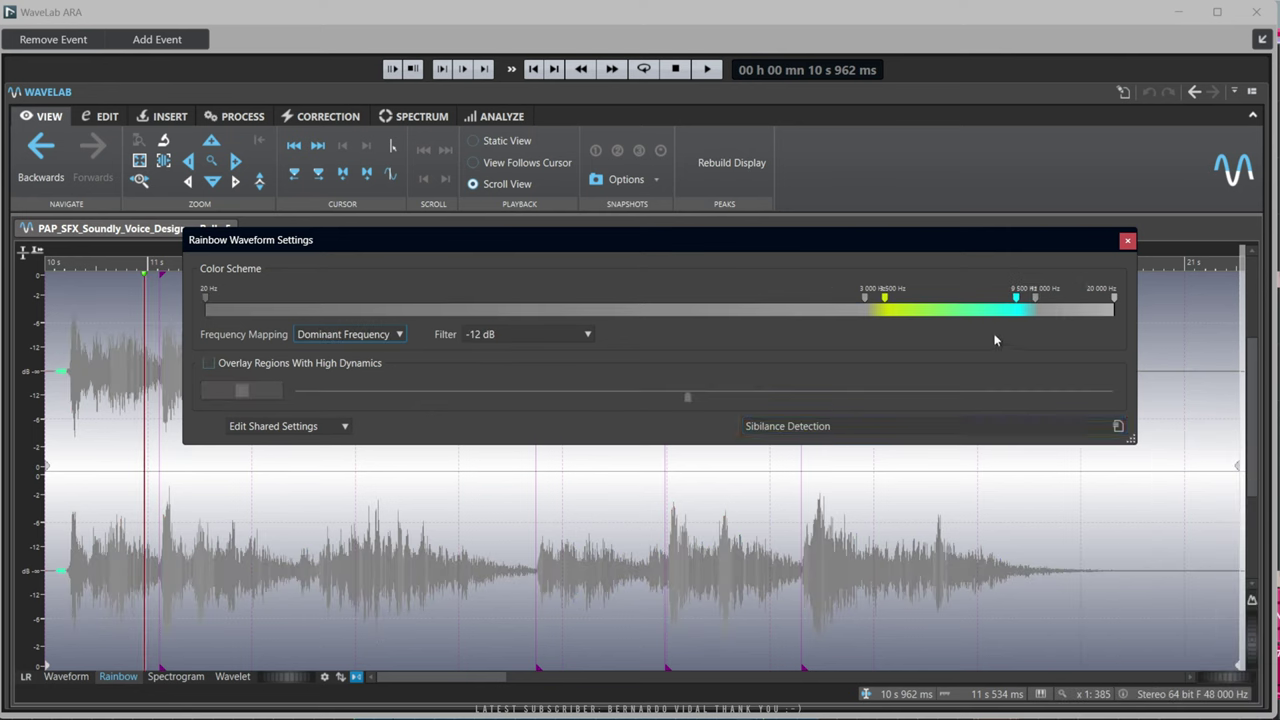
pyautogui.moveTo(836, 250); pyautogui.dragTo(833, 289)
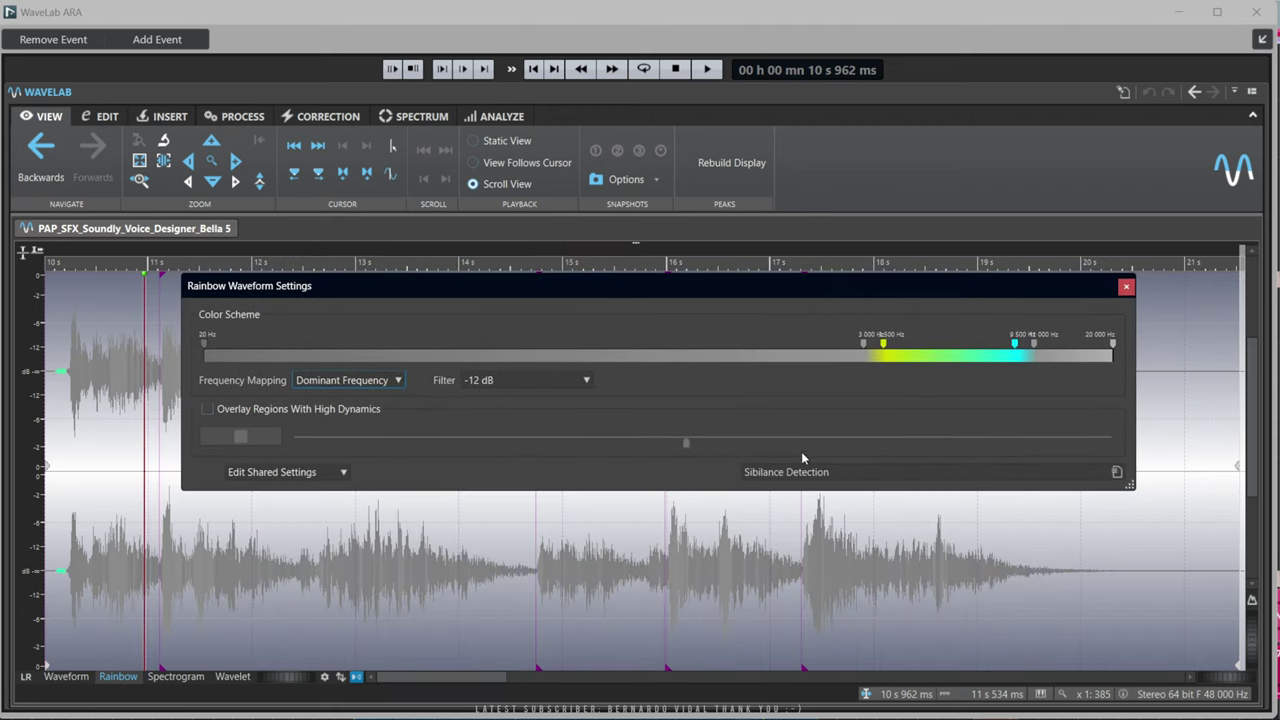
# Try the PAP Target 8K and ZX Spectrum tape guide rainbow presets
pyautogui.click(812, 476)
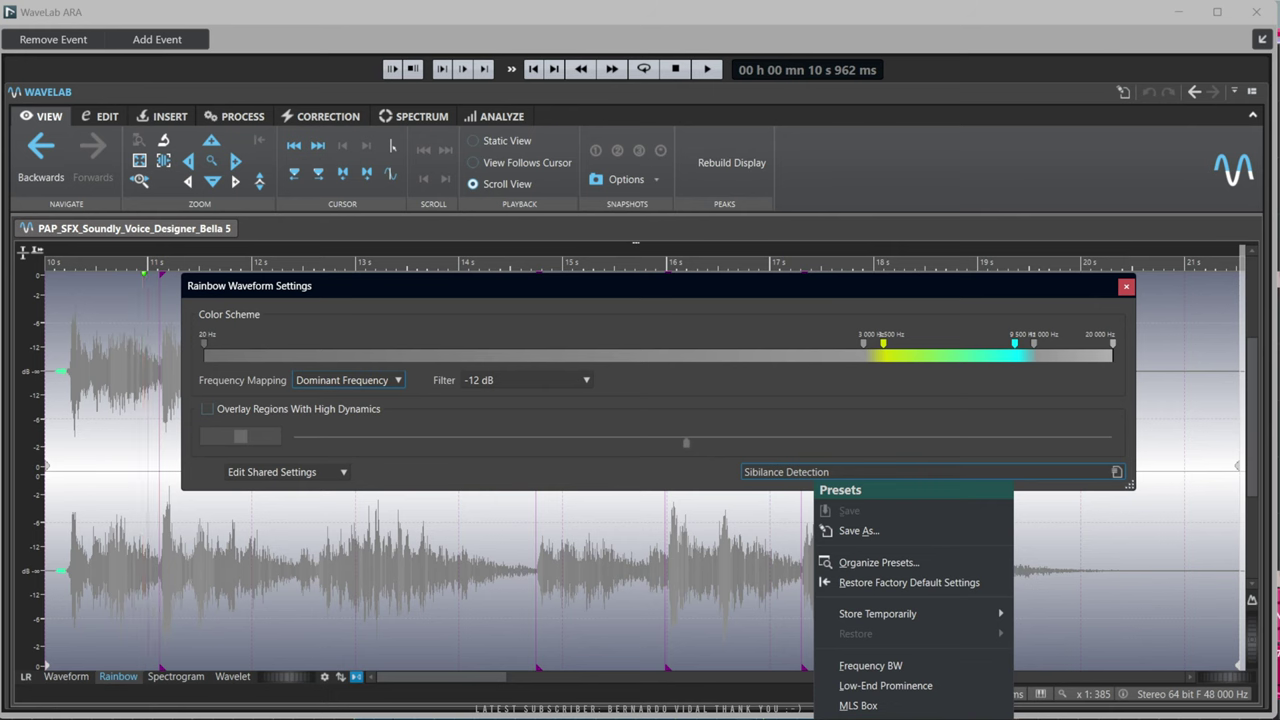
pyautogui.click(860, 716)
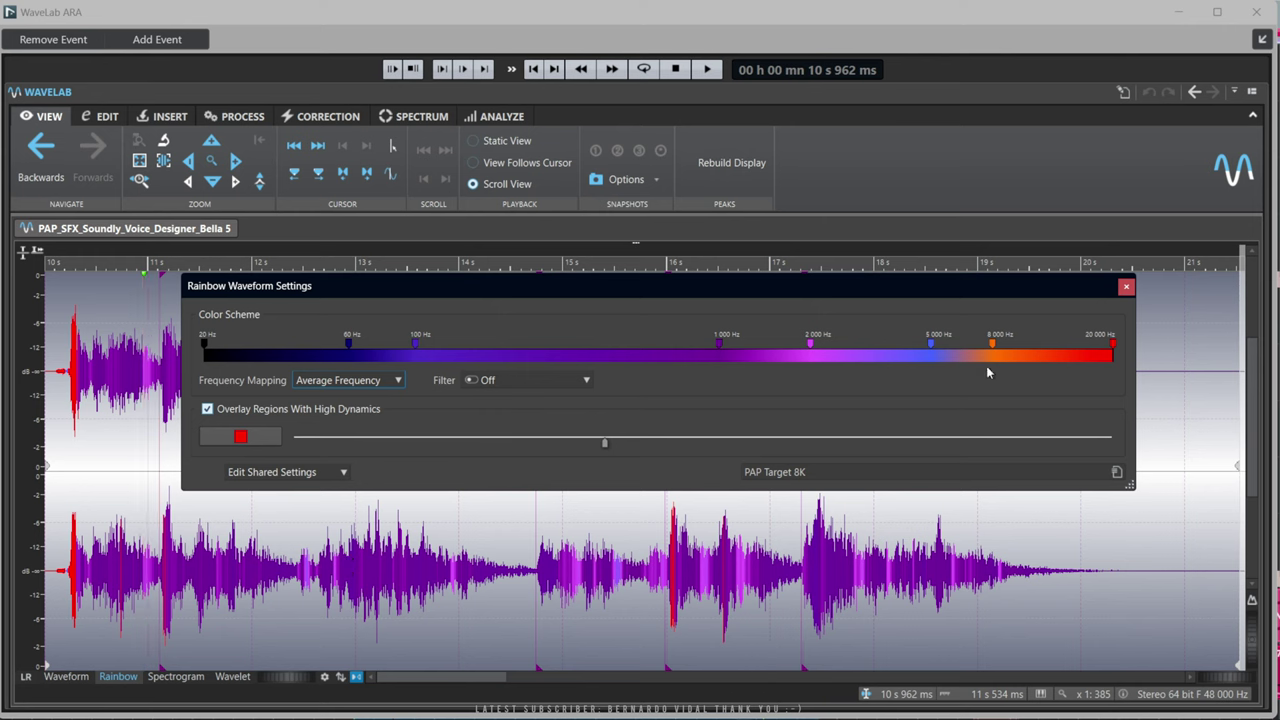
pyautogui.click(856, 474)
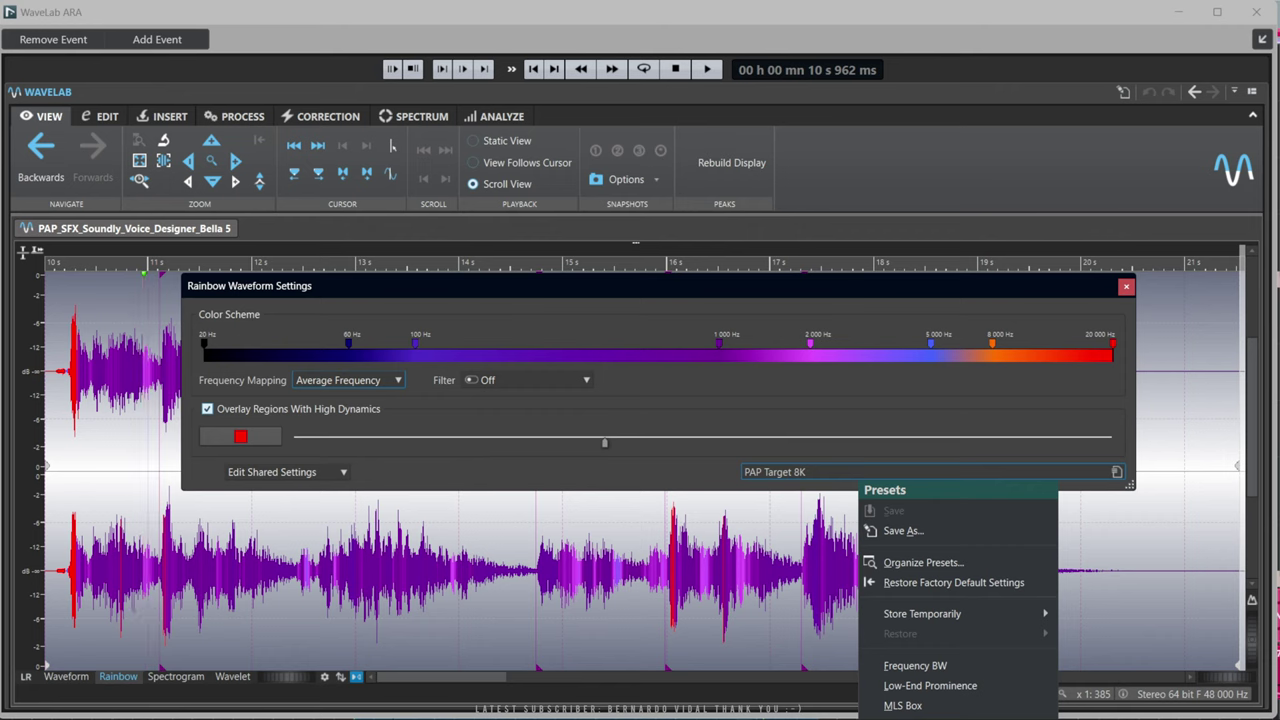
pyautogui.press('Return')
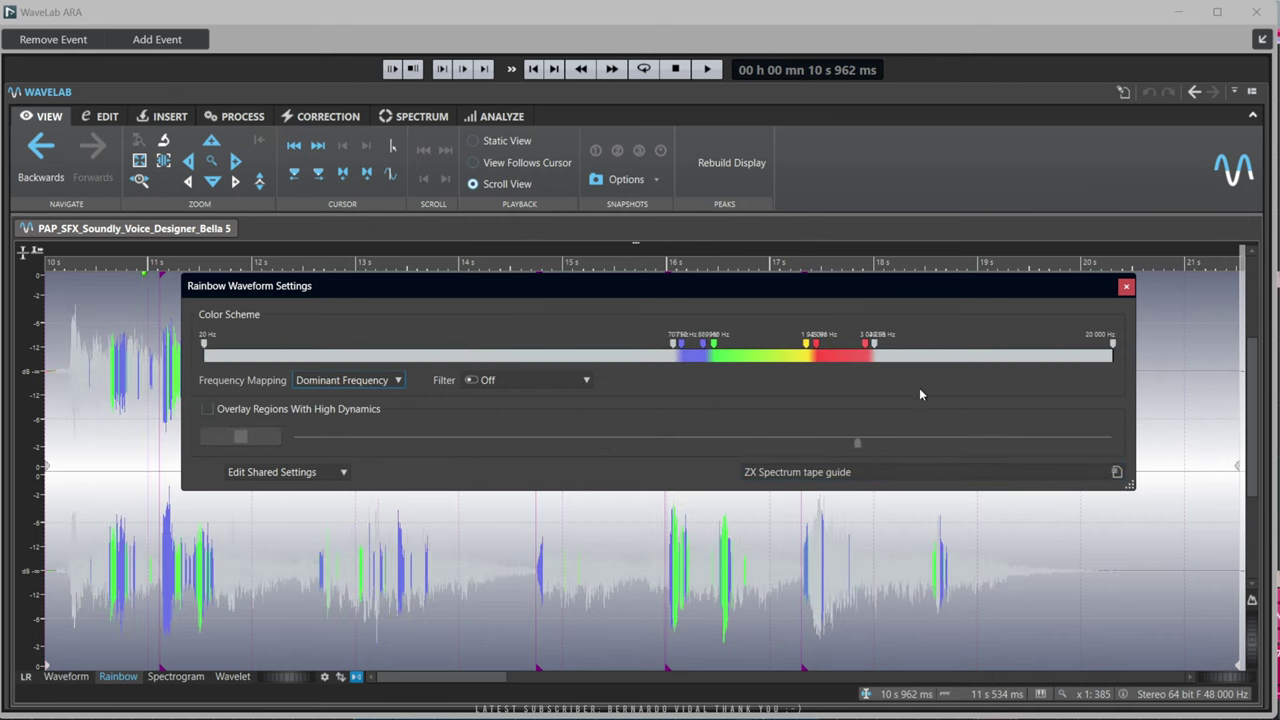
# Load the PAP Def rainbow preset and reposition the settings window over the waveform
pyautogui.moveTo(720, 285); pyautogui.dragTo(716, 349)
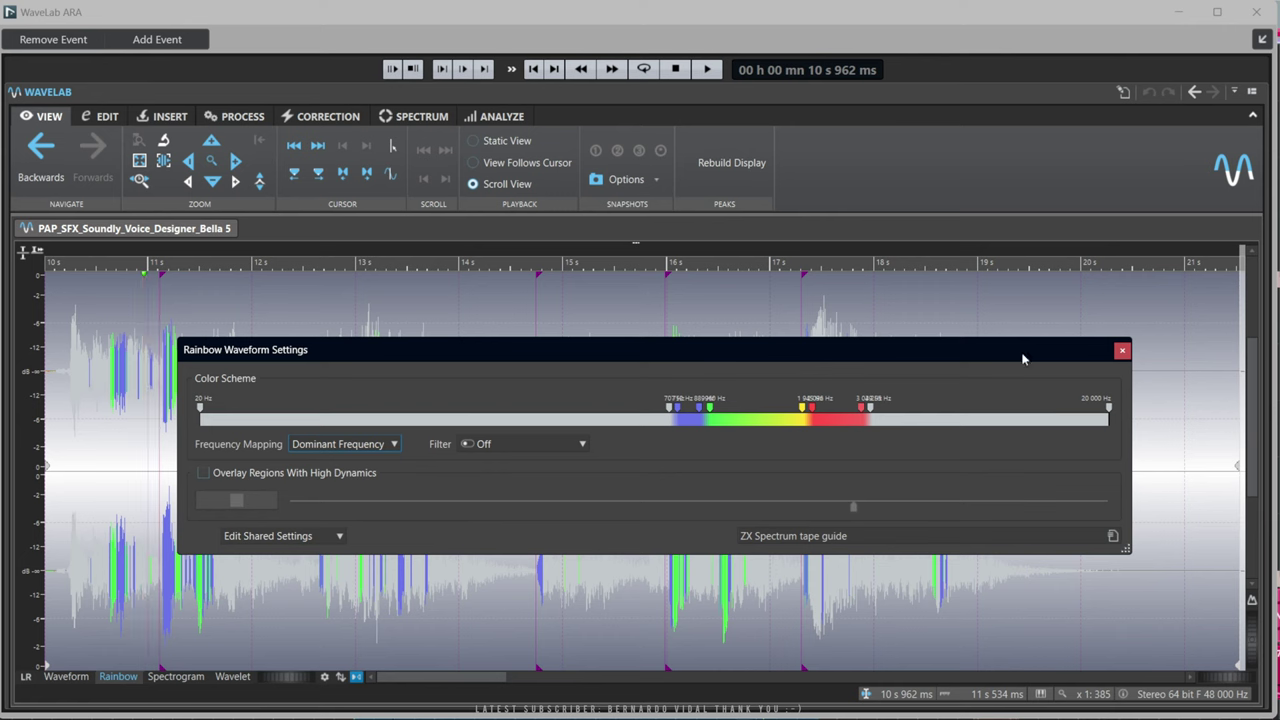
pyautogui.click(857, 536)
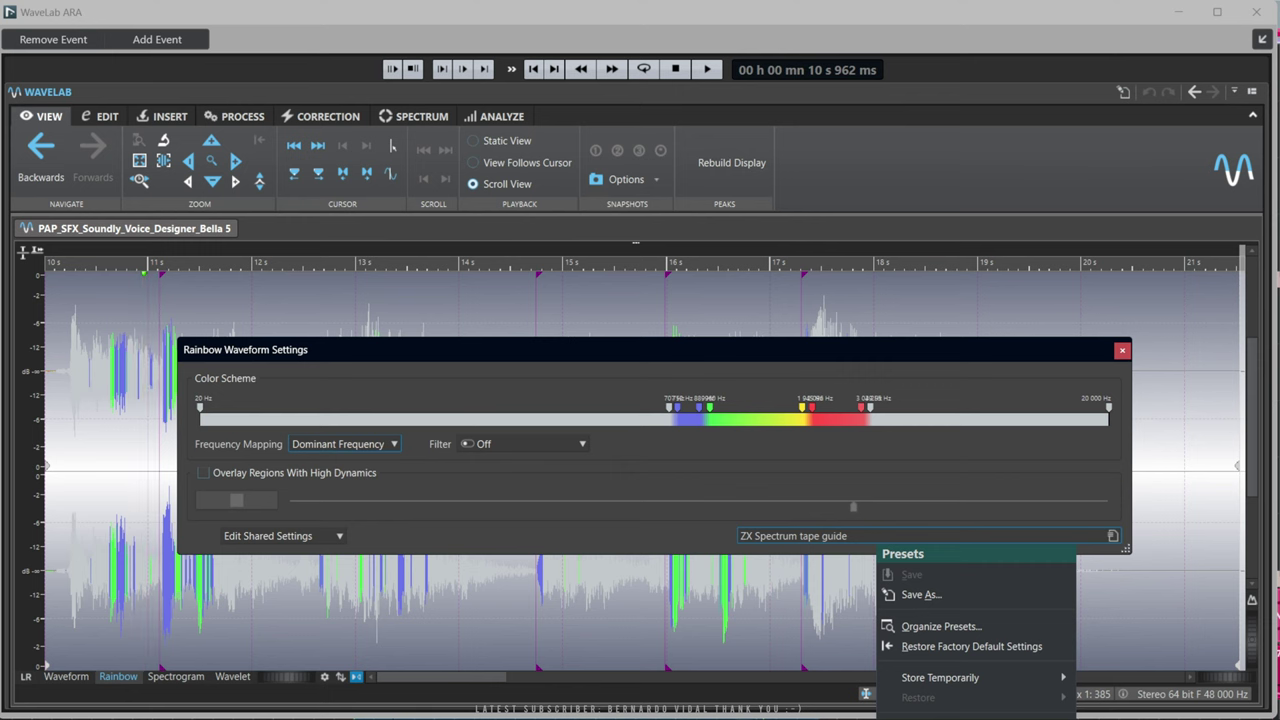
pyautogui.click(920, 712)
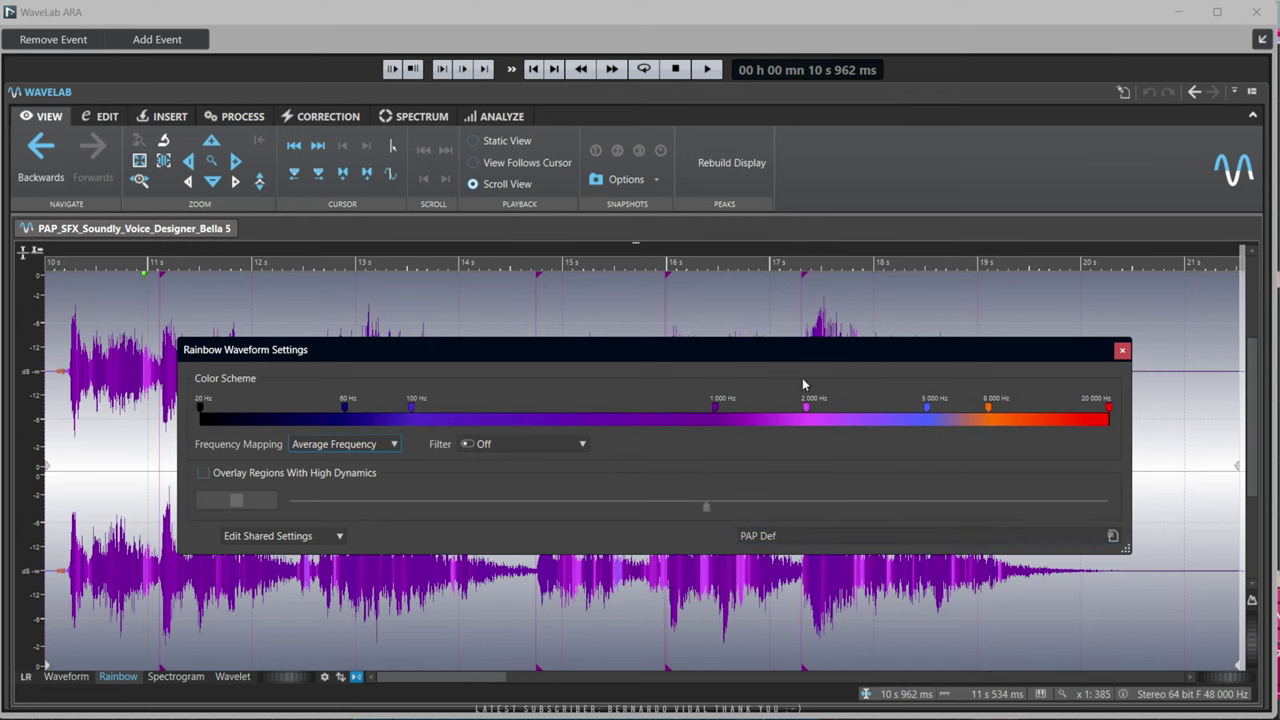
pyautogui.moveTo(784, 357); pyautogui.dragTo(780, 327)
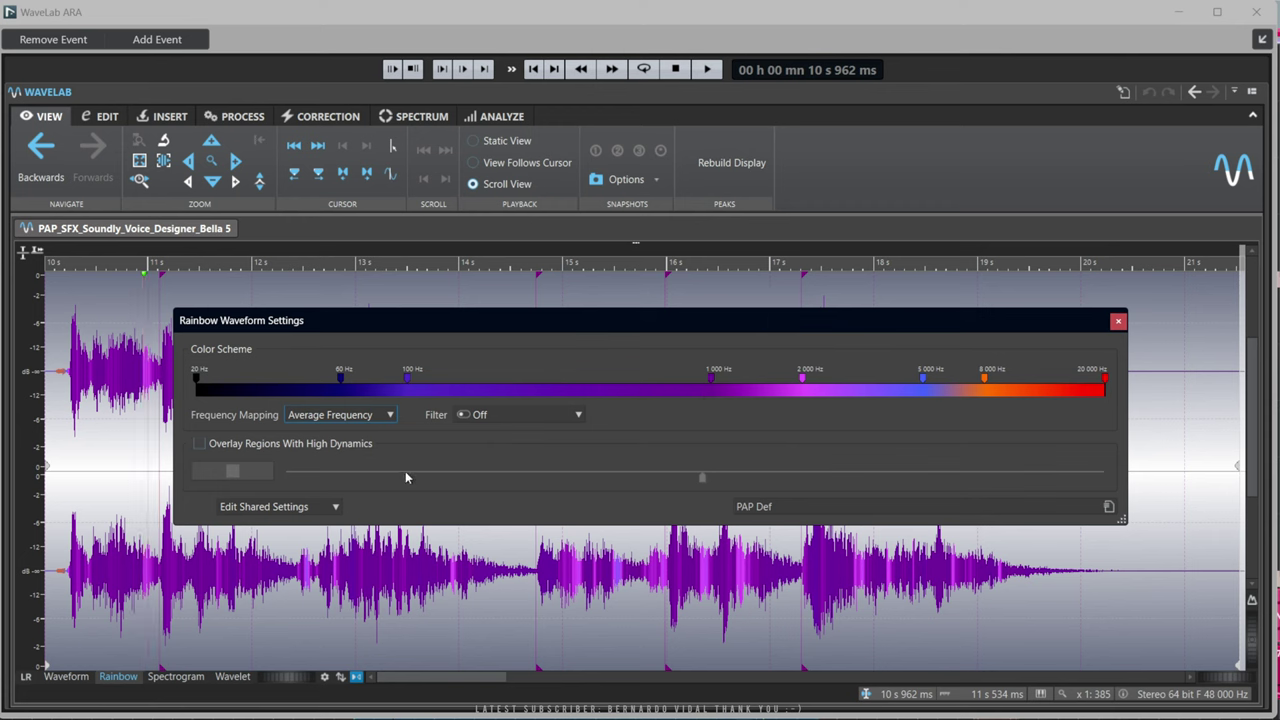
# Try a dark blue for the 1 000 Hz colour marker, and discard the colour change
pyautogui.doubleClick(709, 379)
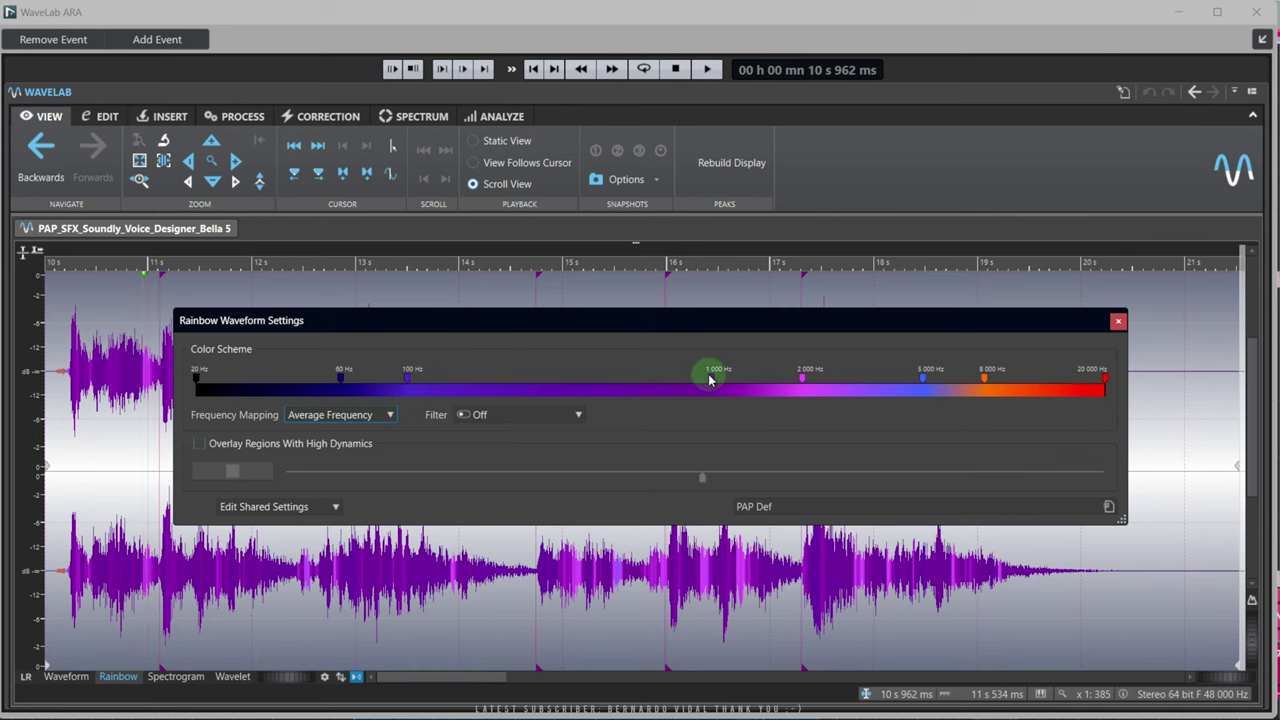
pyautogui.moveTo(760, 557); pyautogui.dragTo(700, 251)
pyautogui.moveTo(572, 412); pyautogui.dragTo(607, 630)
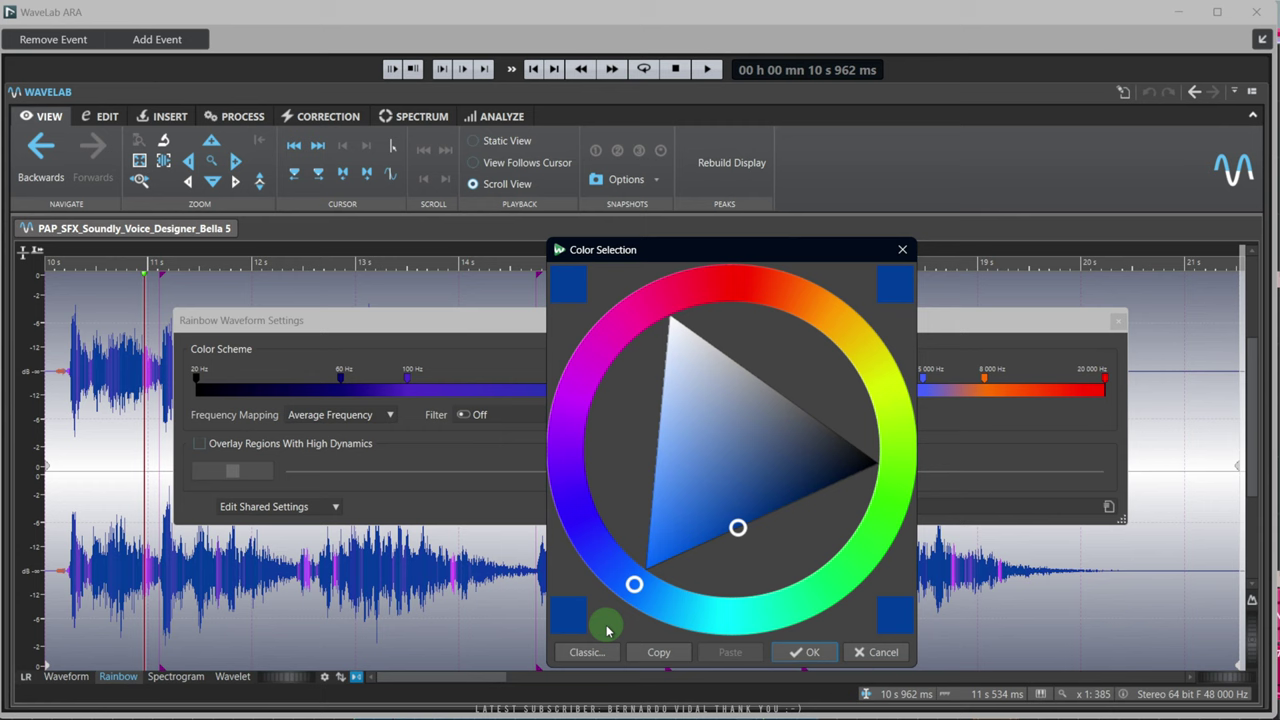
pyautogui.click(902, 249)
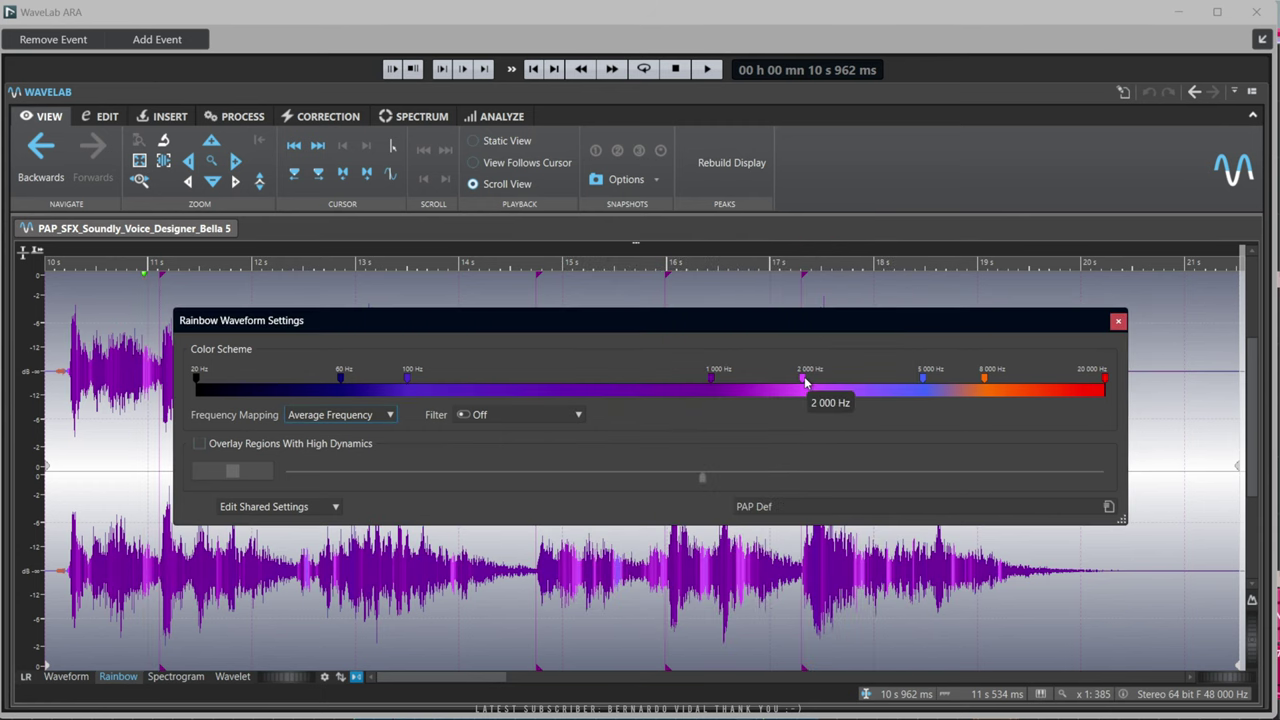
# Recolour the 2 000 Hz marker of the colour scheme white
pyautogui.doubleClick(805, 380)
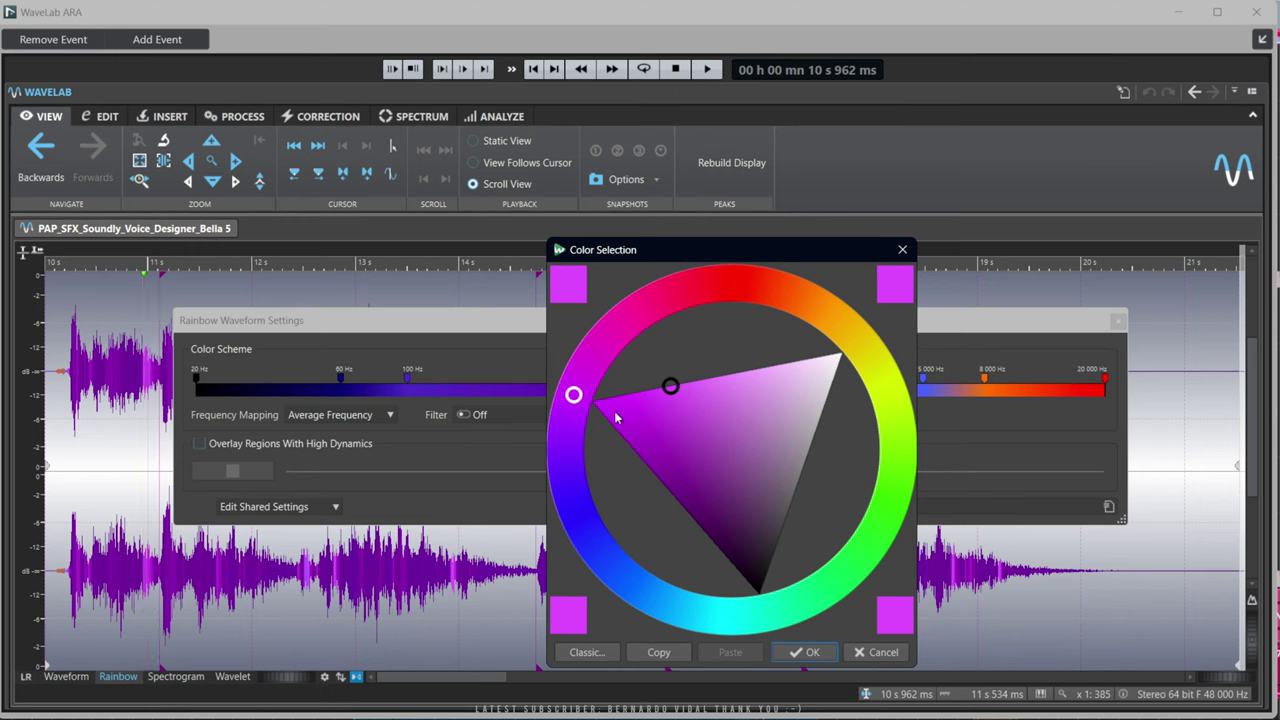
pyautogui.moveTo(615, 418)
pyautogui.mouseDown()
pyautogui.moveTo(660, 385)
pyautogui.moveTo(845, 354)
pyautogui.moveTo(889, 397)
pyautogui.moveTo(737, 611)
pyautogui.moveTo(566, 426)
pyautogui.moveTo(568, 412)
pyautogui.mouseUp()
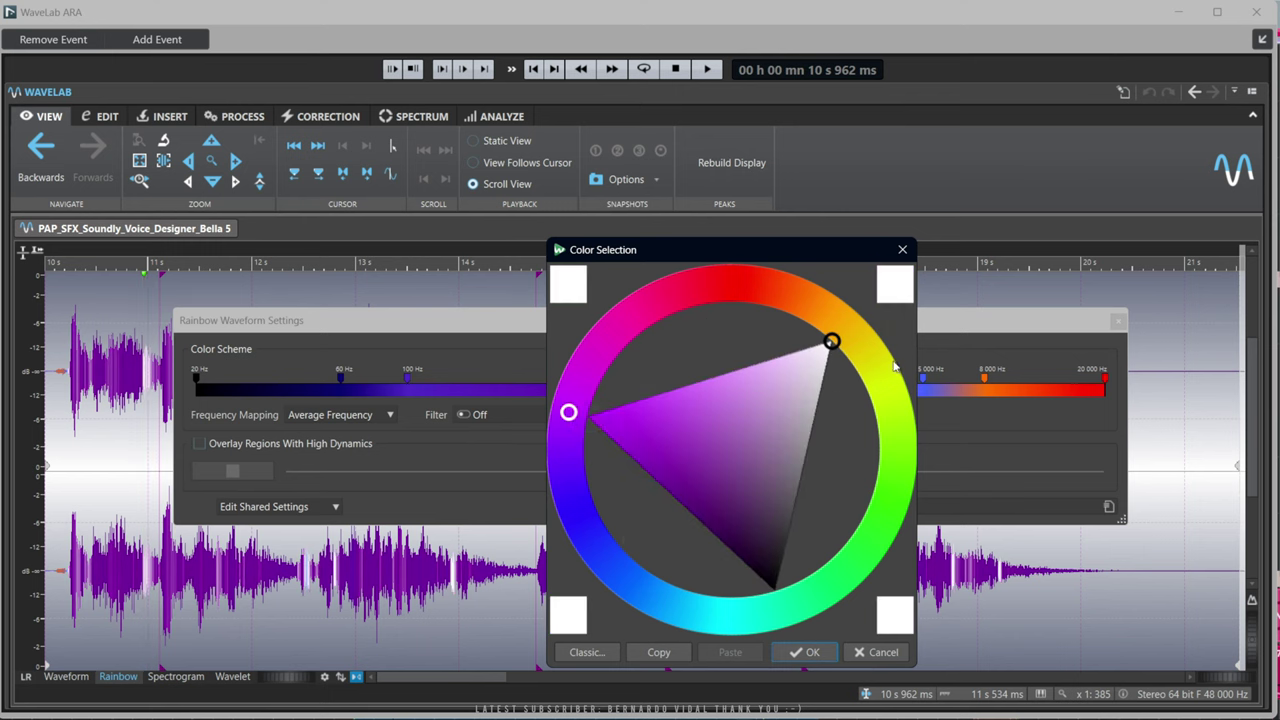
pyautogui.click(895, 368)
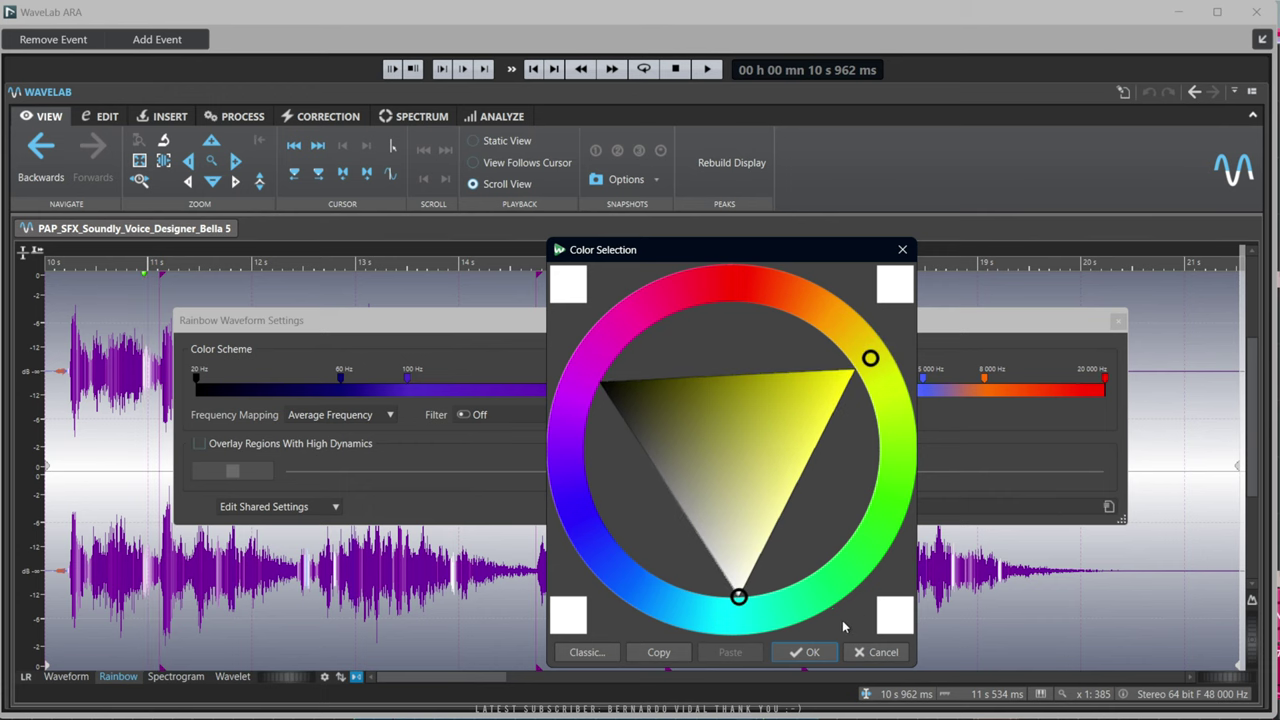
pyautogui.click(806, 651)
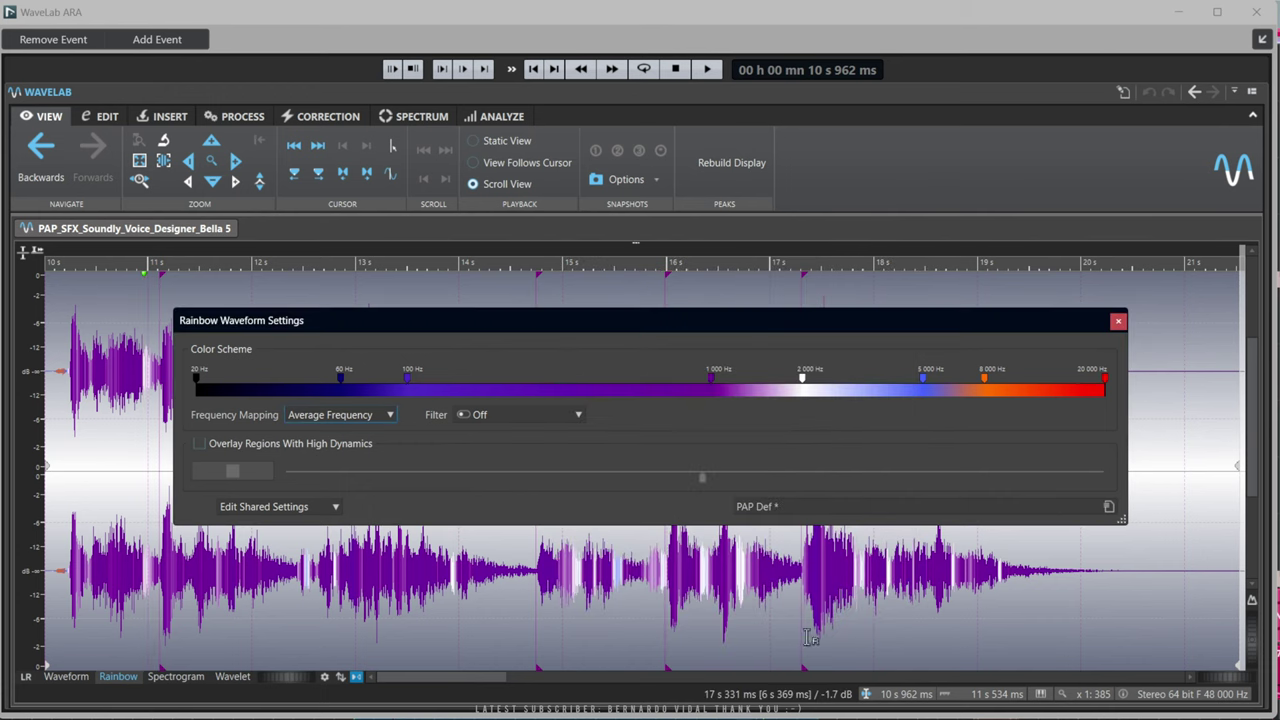
# Set the 2 000 Hz marker's colour to bright yellow and close the rainbow settings
pyautogui.doubleClick(804, 381)
pyautogui.moveTo(815, 425)
pyautogui.mouseDown()
pyautogui.moveTo(786, 466)
pyautogui.moveTo(857, 371)
pyautogui.mouseUp()
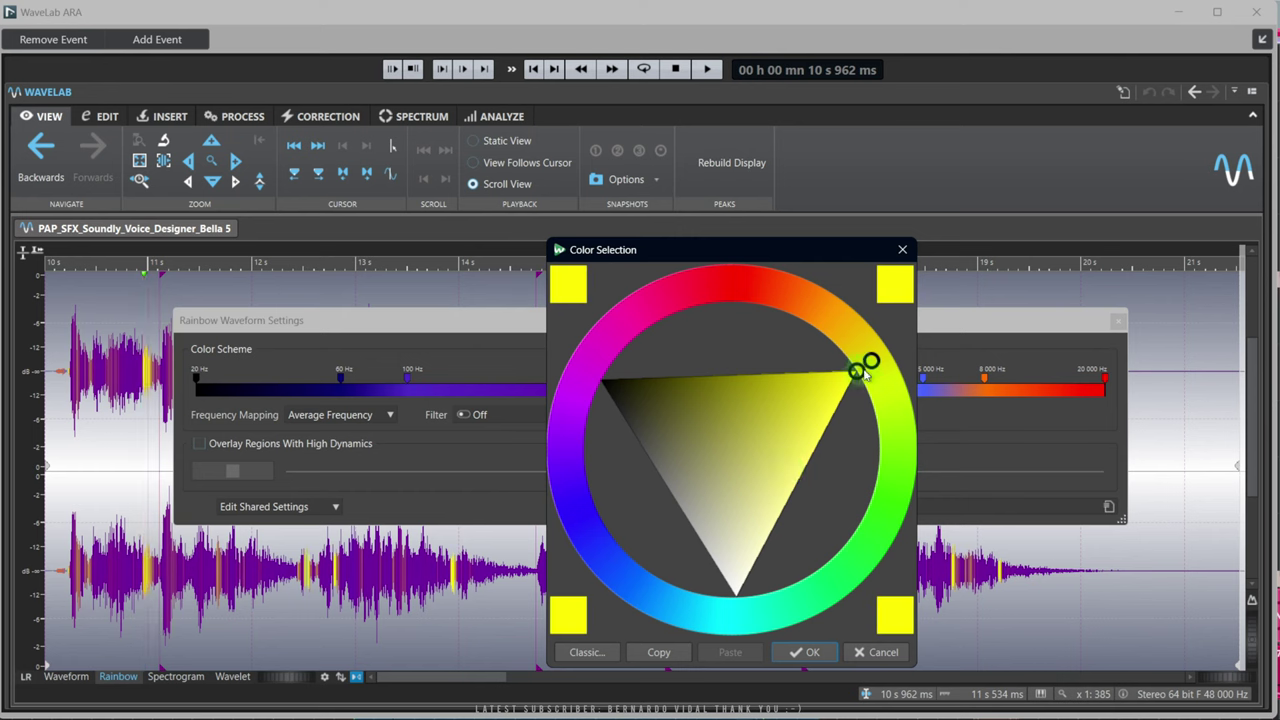
pyautogui.click(815, 652)
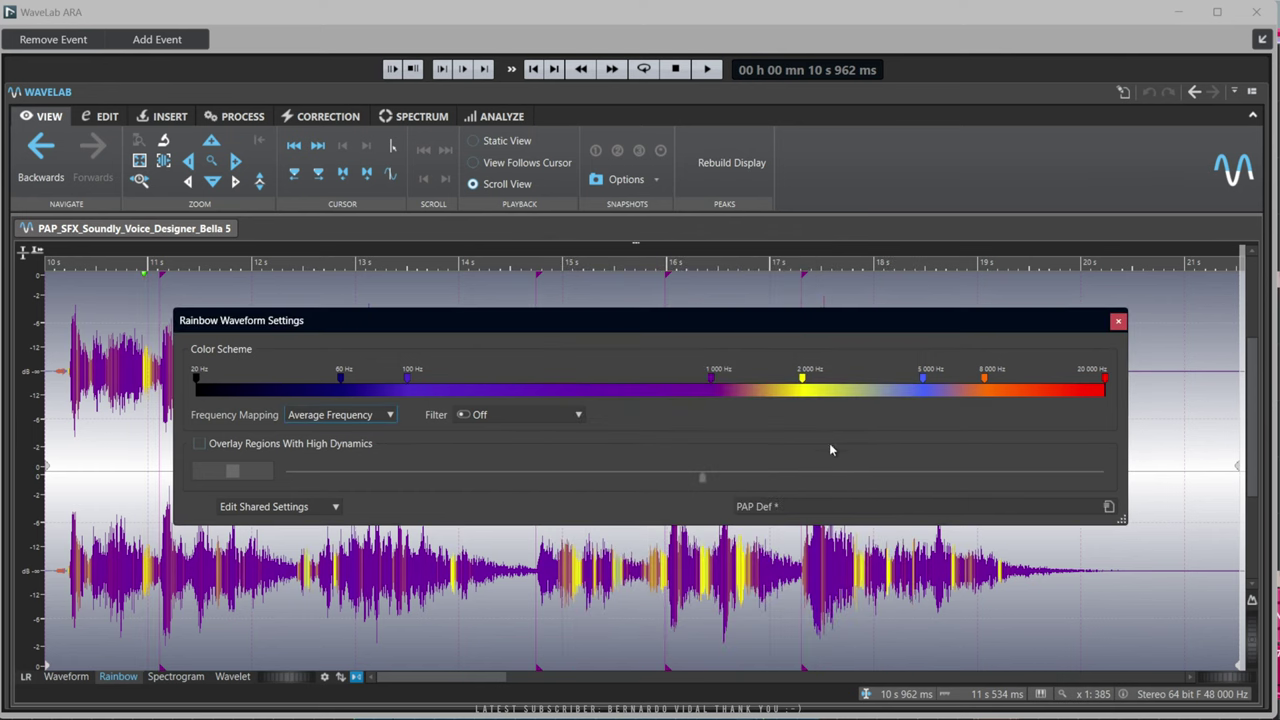
pyautogui.click(1118, 322)
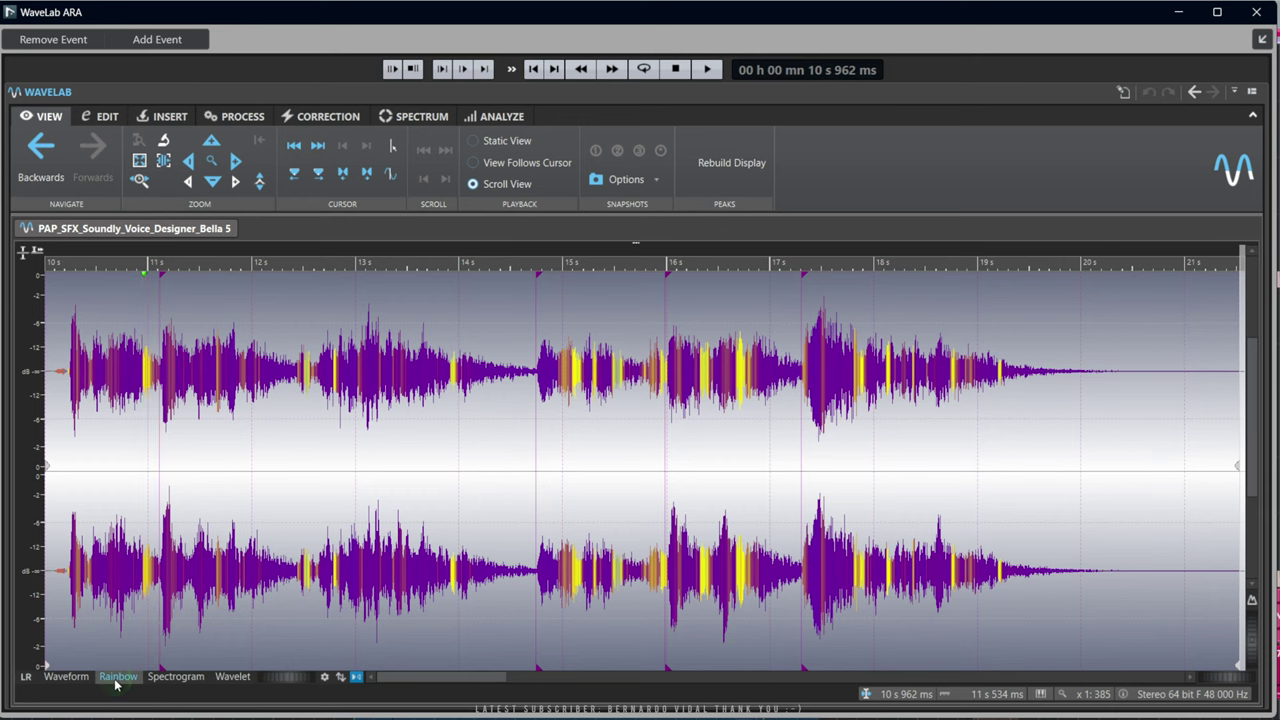
# Reopen the rainbow settings, load the PAP Target 2K and 8K preset, and close the settings
pyautogui.click(325, 677)
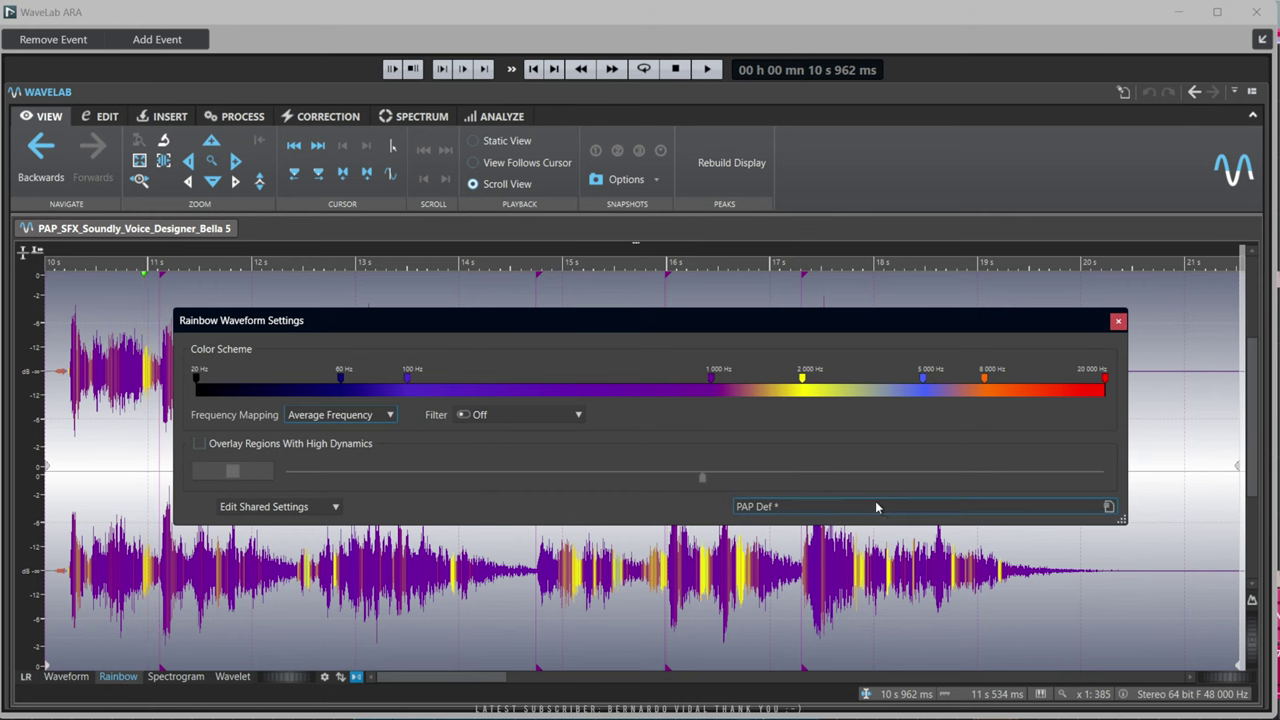
pyautogui.click(875, 507)
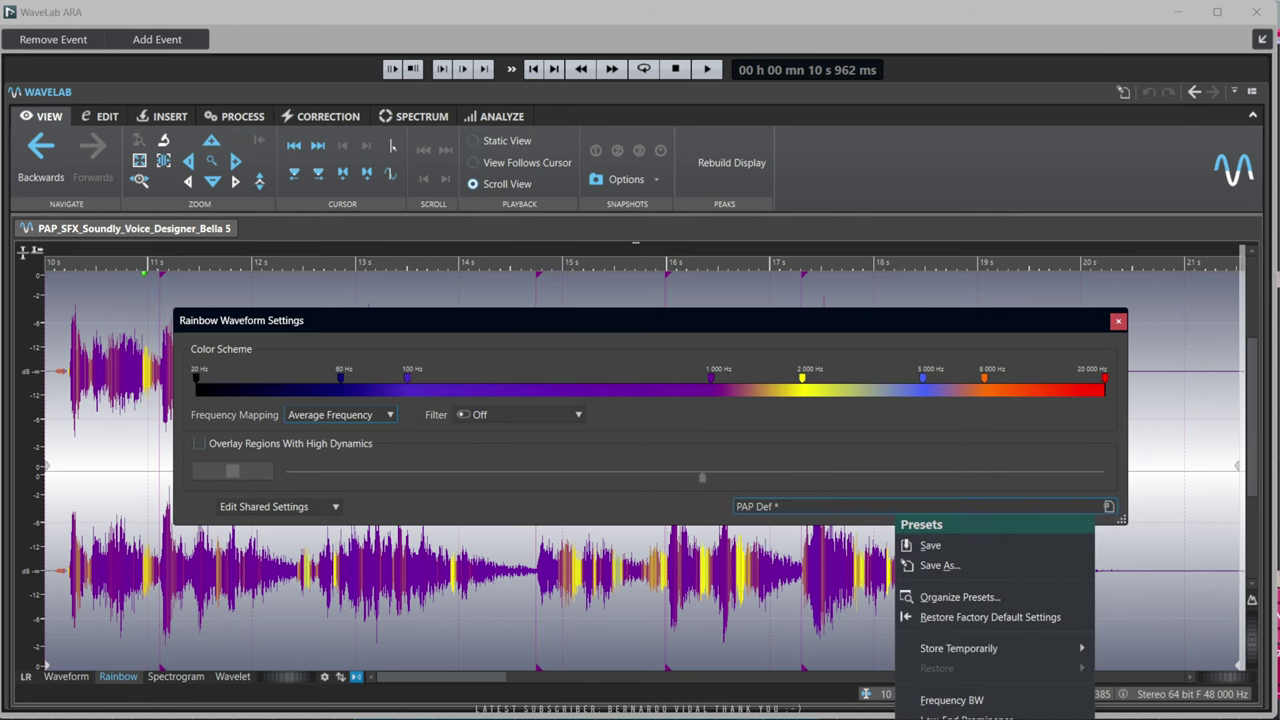
pyautogui.click(960, 712)
pyautogui.click(1118, 320)
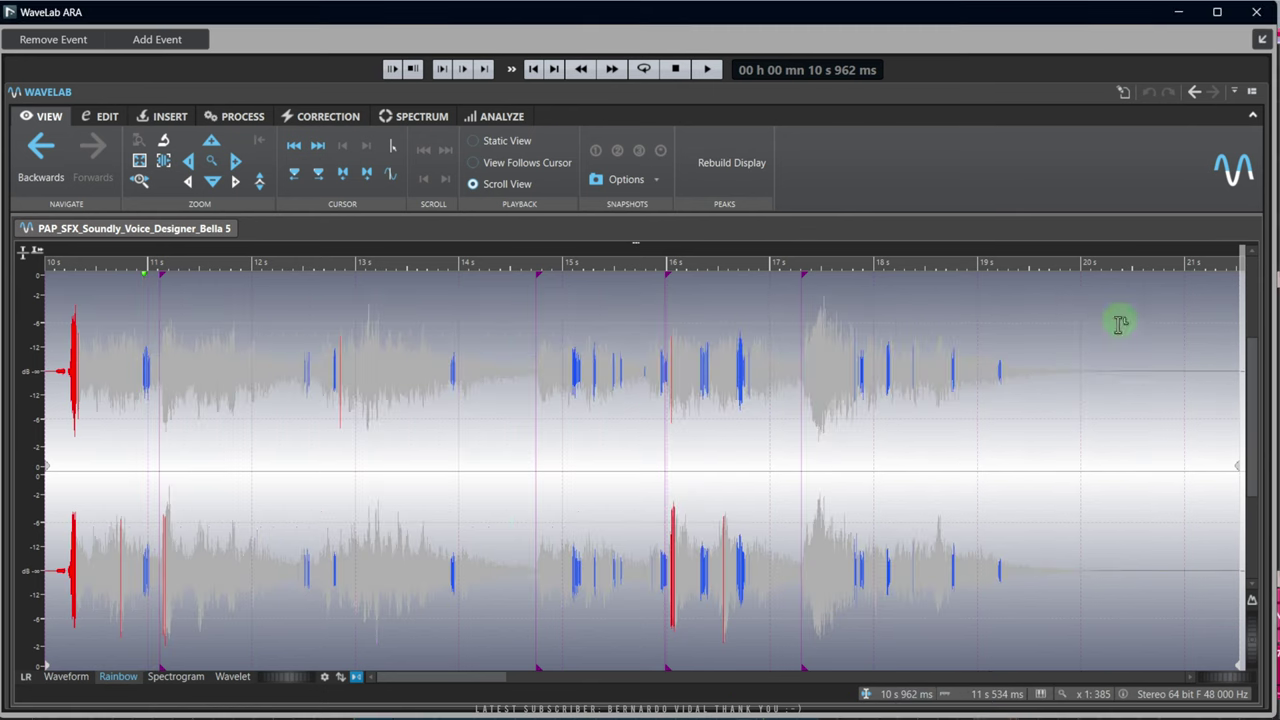
# Switch to the Spectrogram display, play briefly from about 11.4 s, and select about 12.5 s to 14.9 s
pyautogui.click(175, 678)
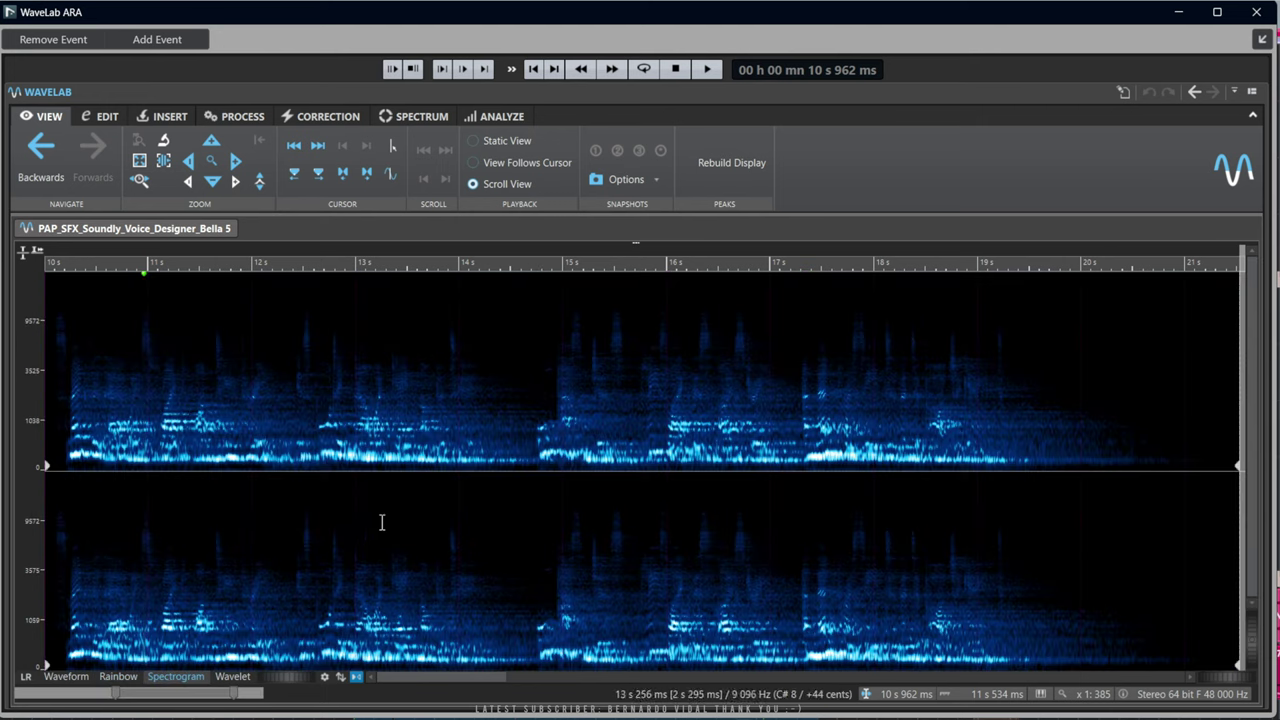
pyautogui.click(189, 537)
pyautogui.press('space')
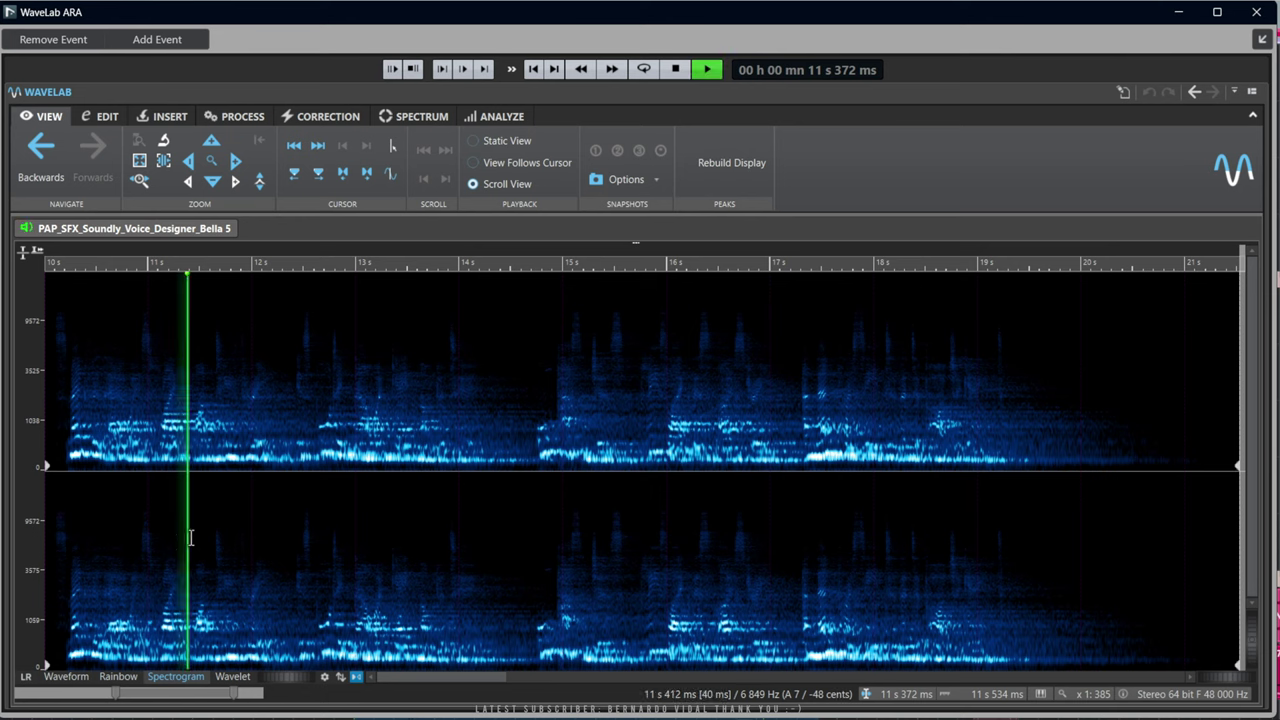
pyautogui.moveTo(309, 423); pyautogui.dragTo(547, 455)
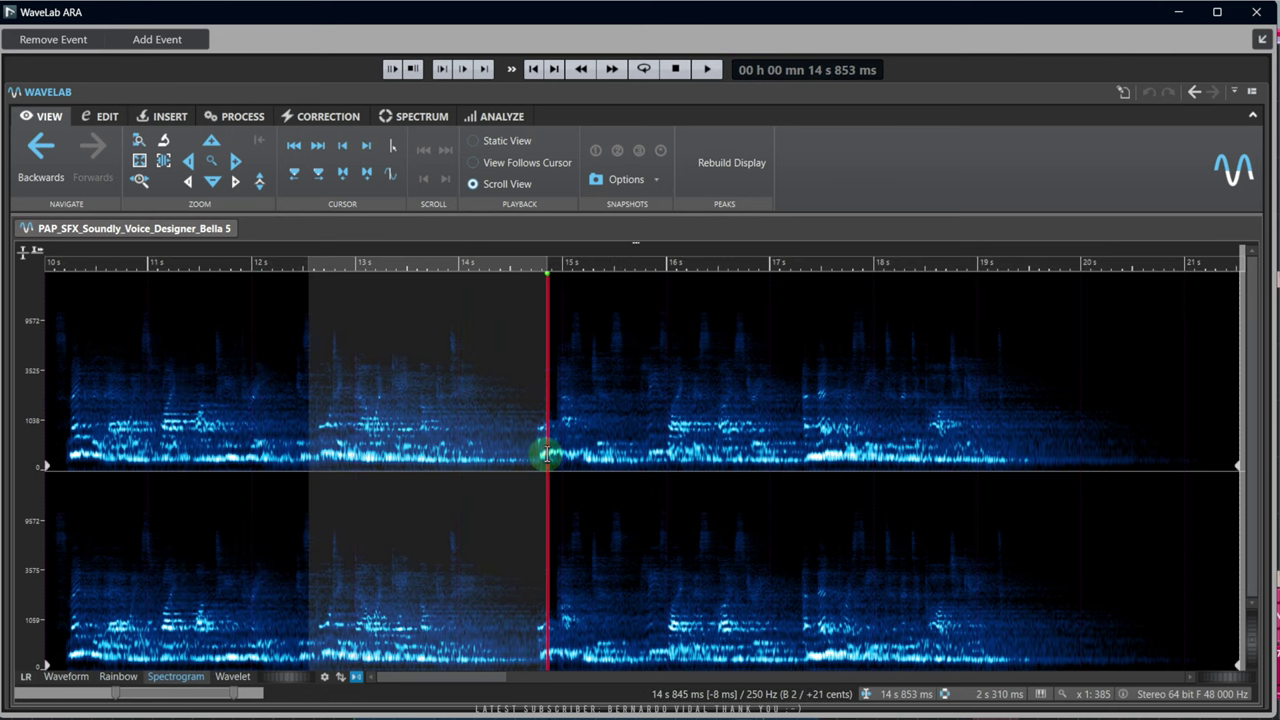
# Clear the time selection, switch the audio to the Wavelet display and blend the waveform overlay into it
pyautogui.click(122, 470)
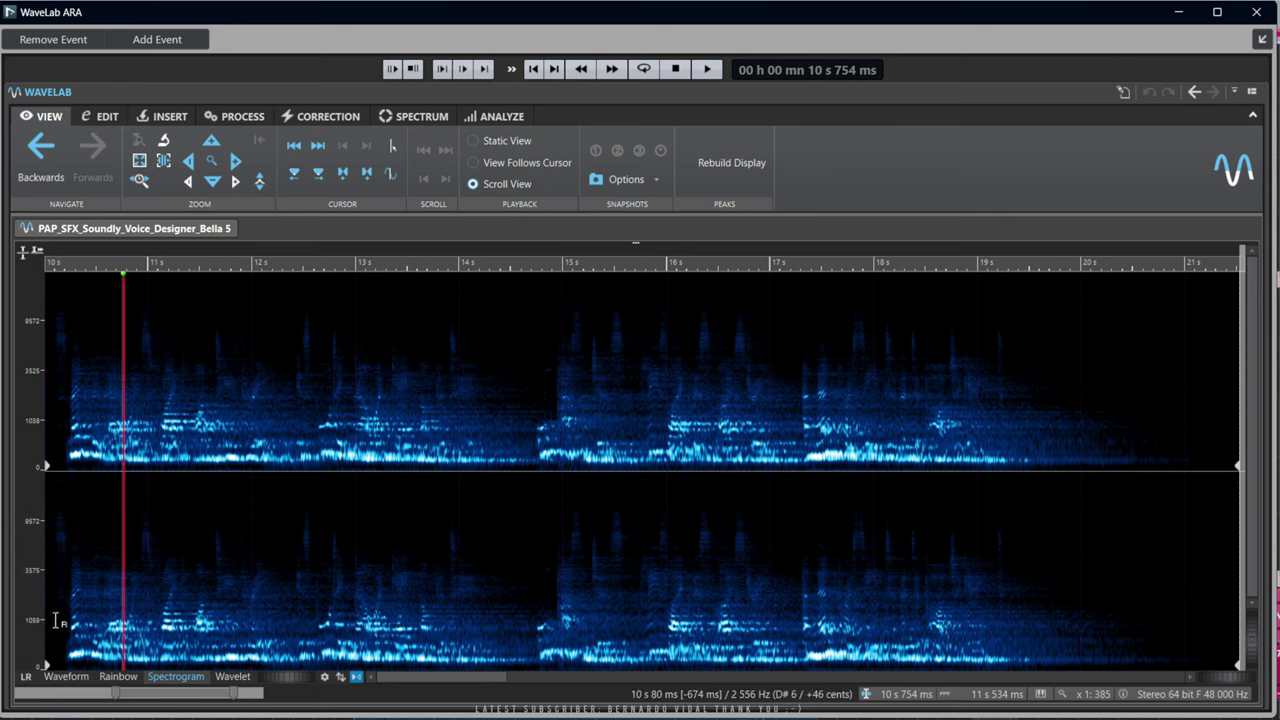
pyautogui.click(240, 677)
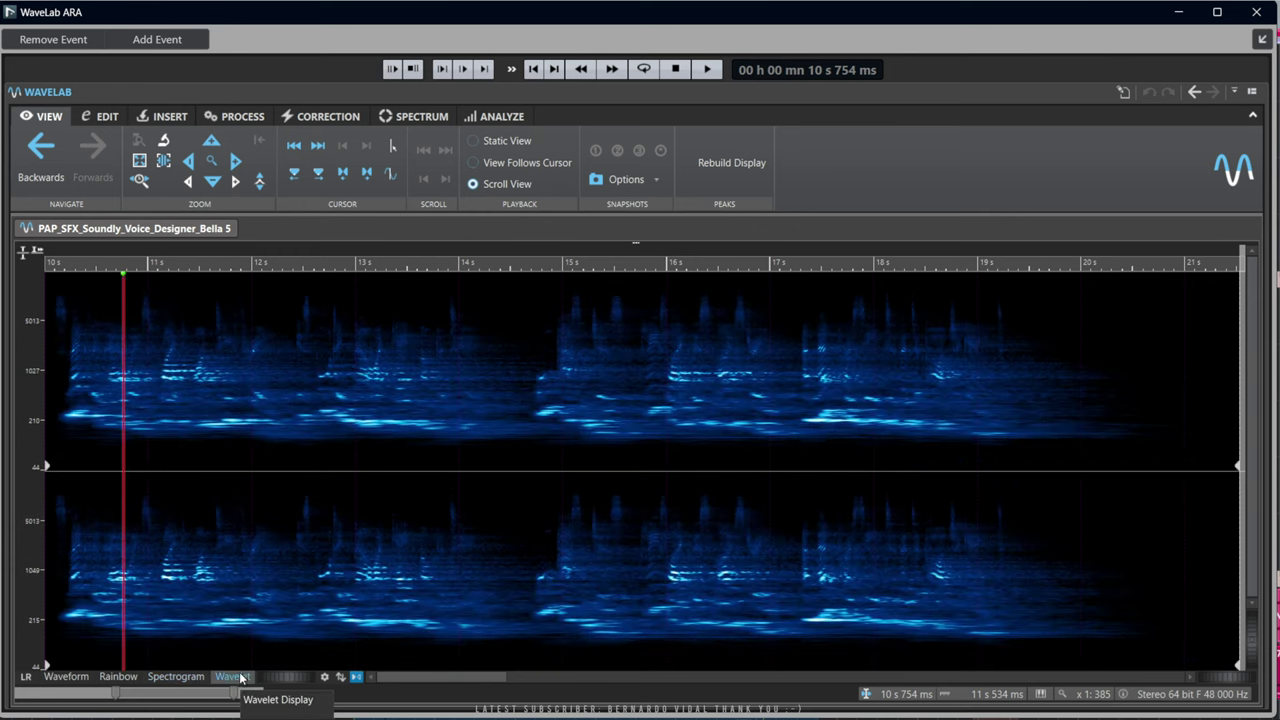
pyautogui.click(301, 680)
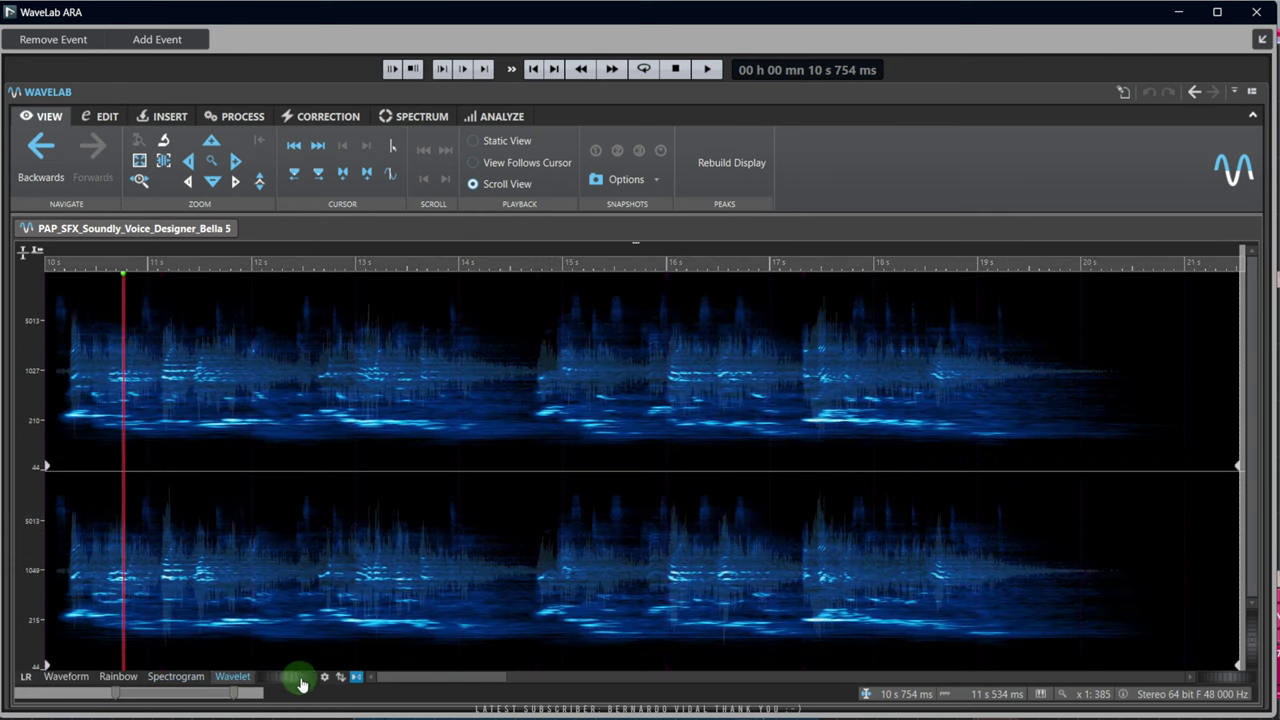
pyautogui.moveTo(301, 680)
pyautogui.mouseDown()
pyautogui.moveTo(280, 685)
pyautogui.moveTo(331, 684)
pyautogui.moveTo(274, 686)
pyautogui.moveTo(299, 686)
pyautogui.mouseUp()
# Cycle the audio through the Spectrogram and Rainbow displays and return it to the Waveform display
pyautogui.click(176, 676)
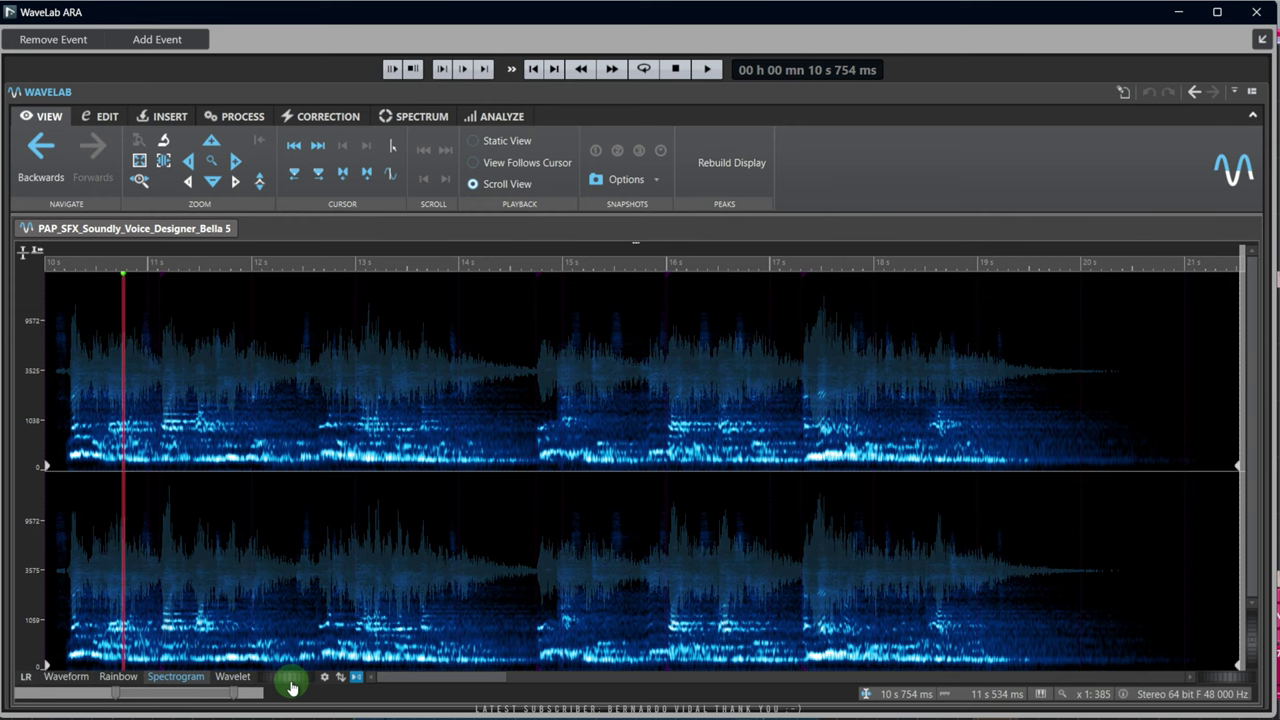
pyautogui.click(118, 677)
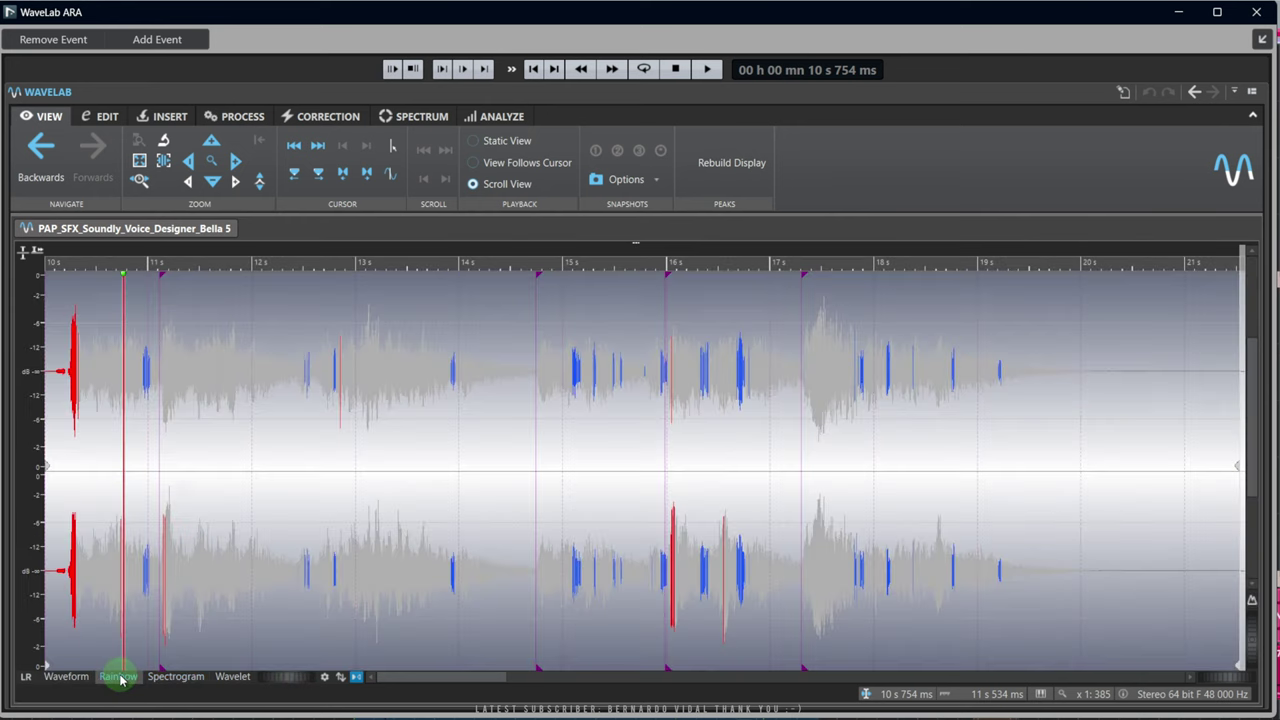
pyautogui.moveTo(280, 682)
pyautogui.mouseDown()
pyautogui.moveTo(322, 681)
pyautogui.moveTo(286, 683)
pyautogui.mouseUp()
pyautogui.click(66, 677)
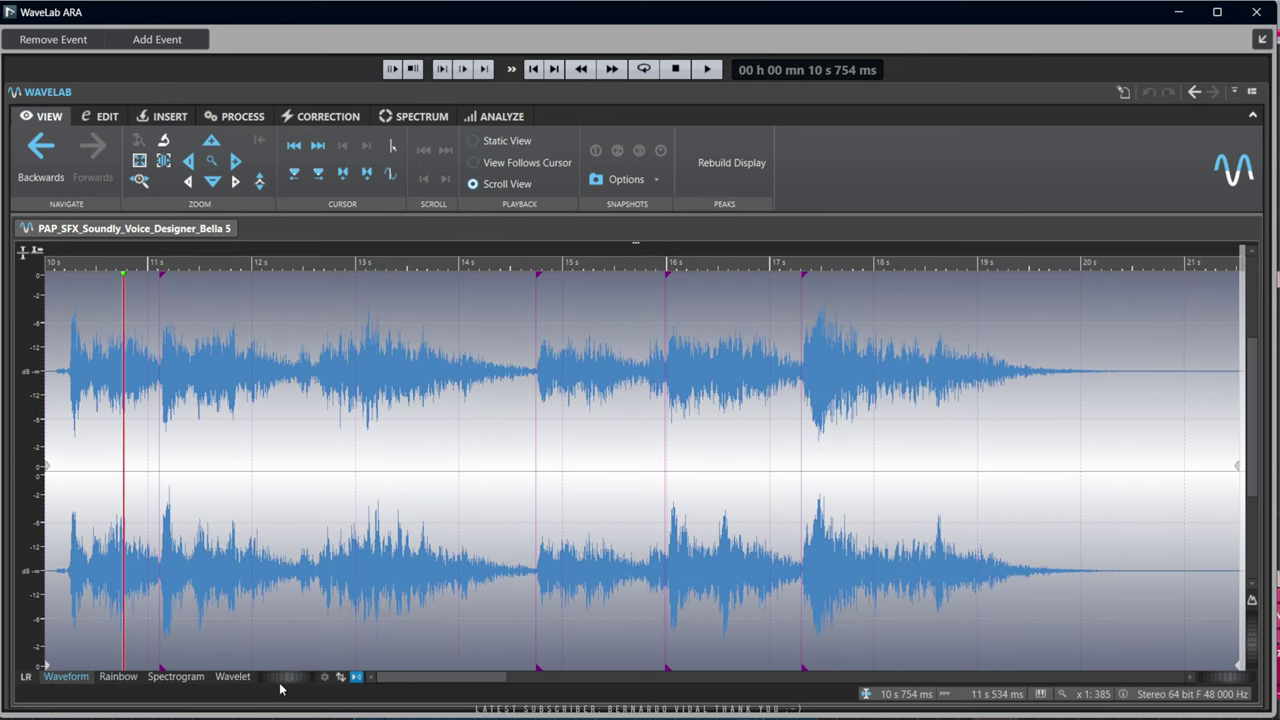
pyautogui.click(337, 677)
pyautogui.click(260, 679)
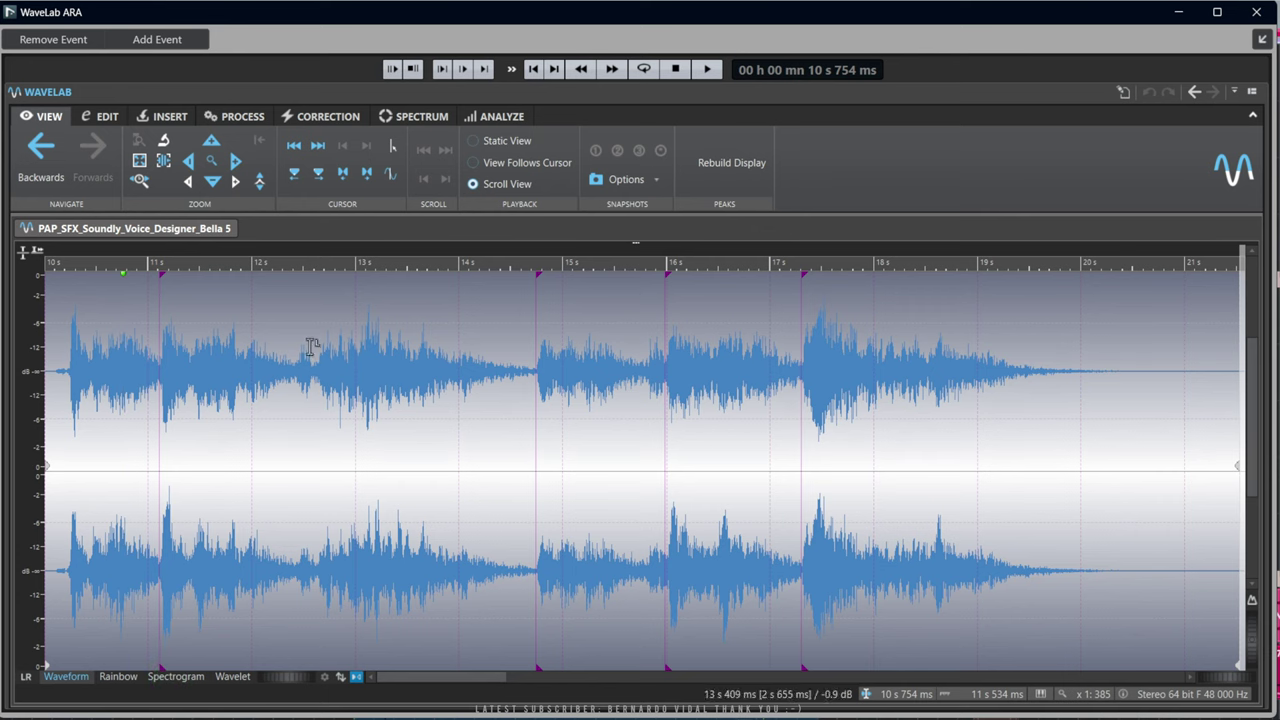
# Select about 4 seconds of audio between 11.4 s and 15.4 s in both channels, and clear that selection
pyautogui.click(95, 120)
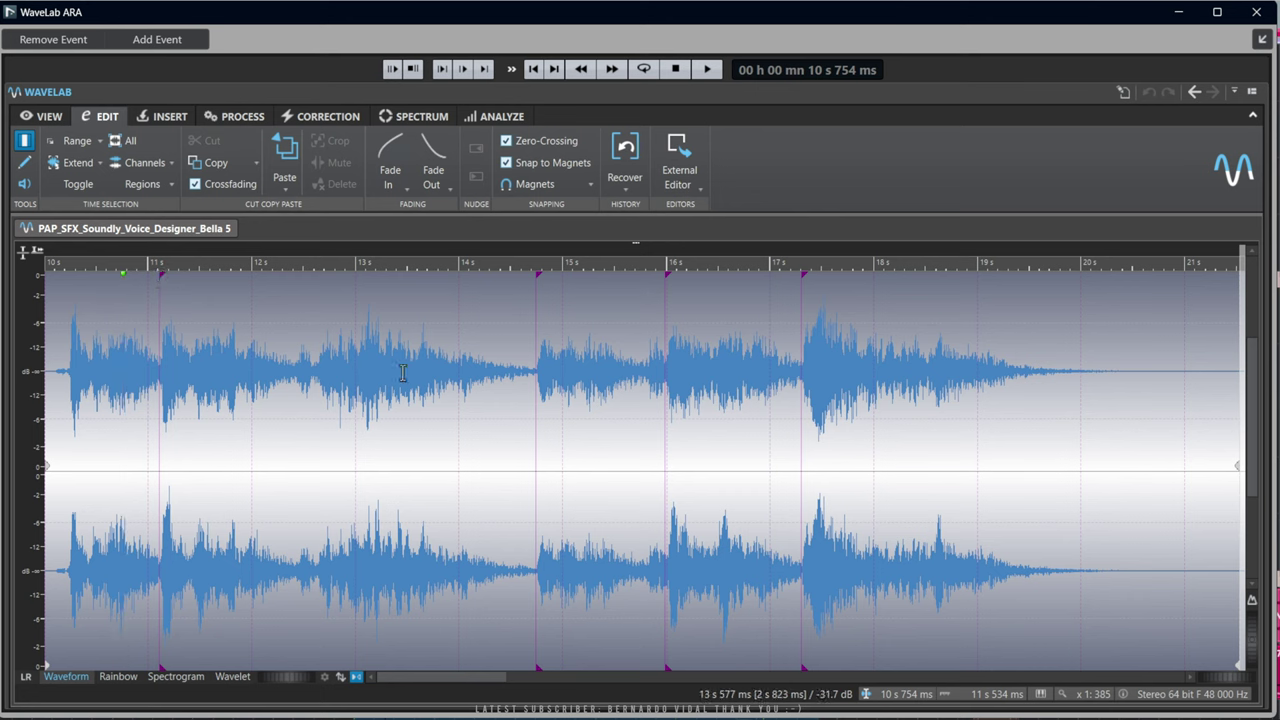
pyautogui.moveTo(190, 365); pyautogui.dragTo(604, 505)
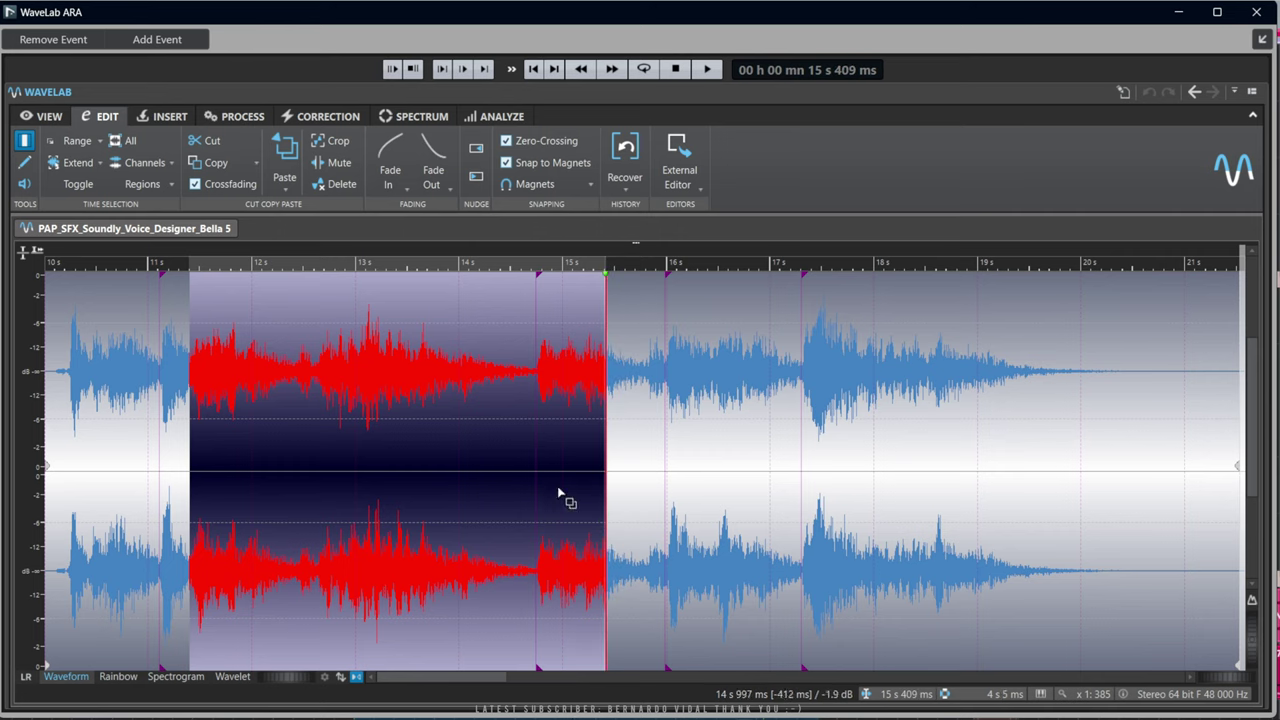
pyautogui.click(489, 432)
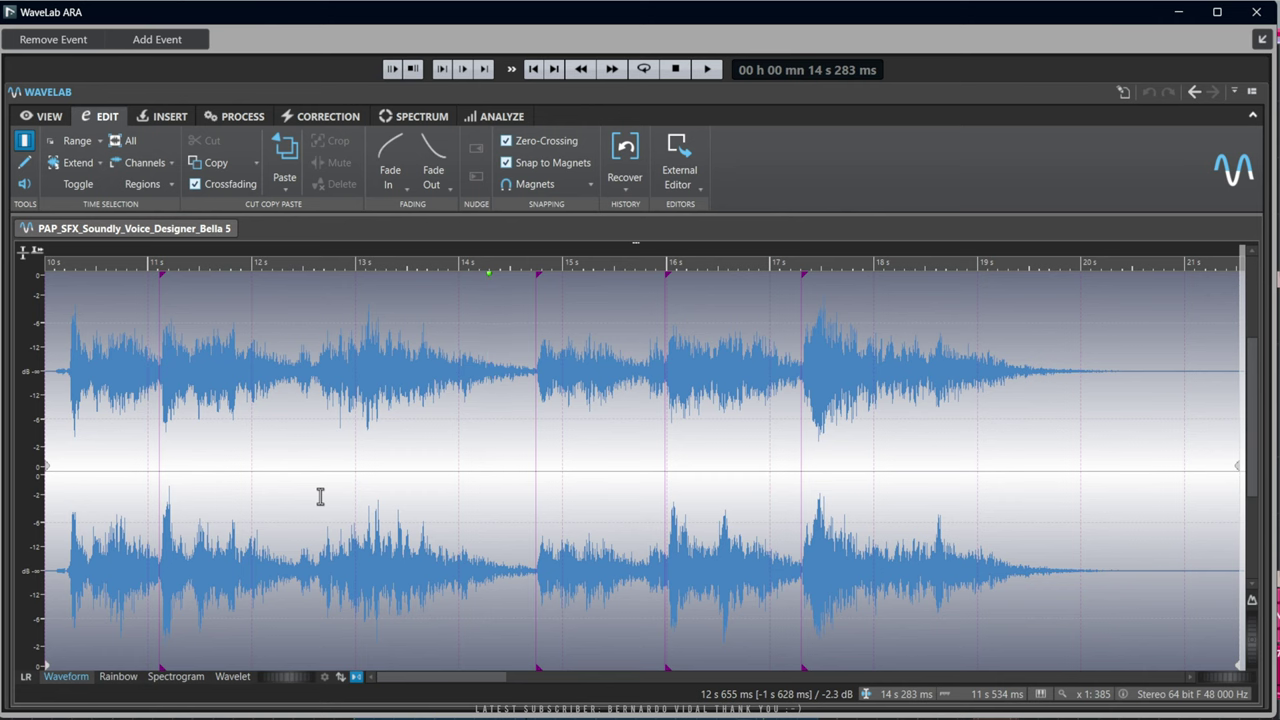
# Audition the audio from several positions along the waveform with the playback tool, and stop playback
pyautogui.click(25, 184)
pyautogui.click(330, 385)
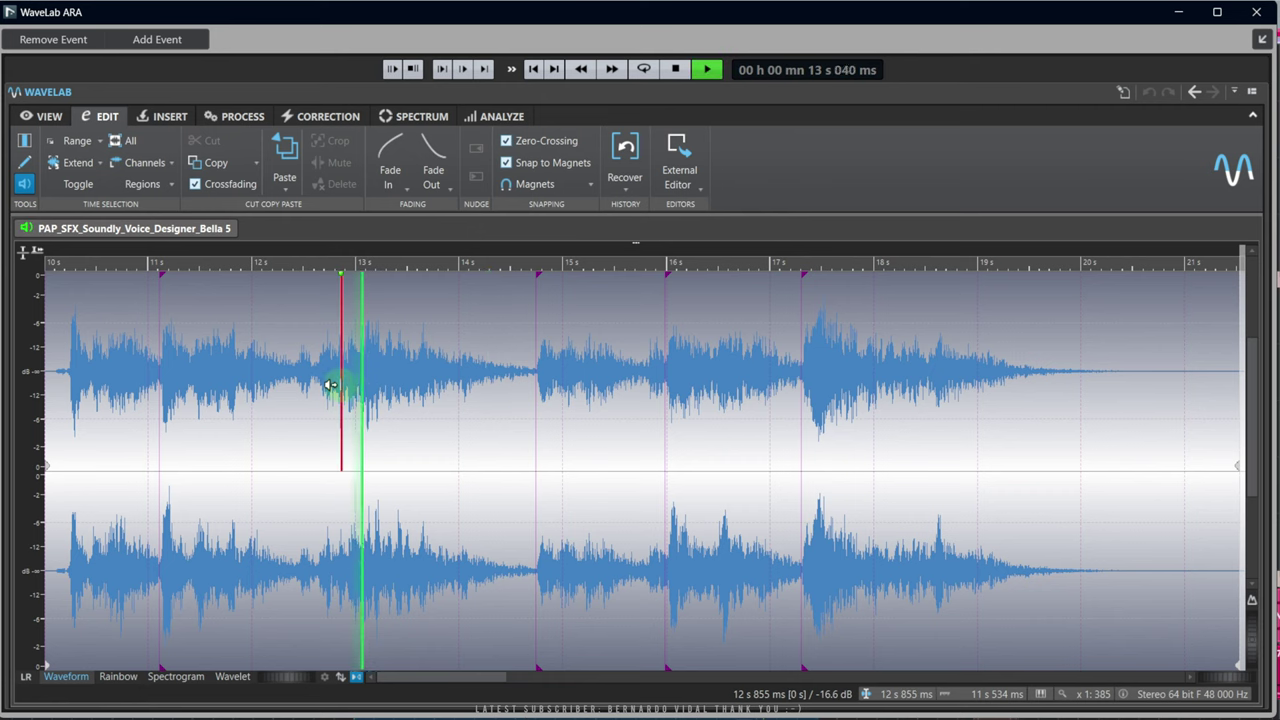
pyautogui.click(200, 405)
pyautogui.click(618, 424)
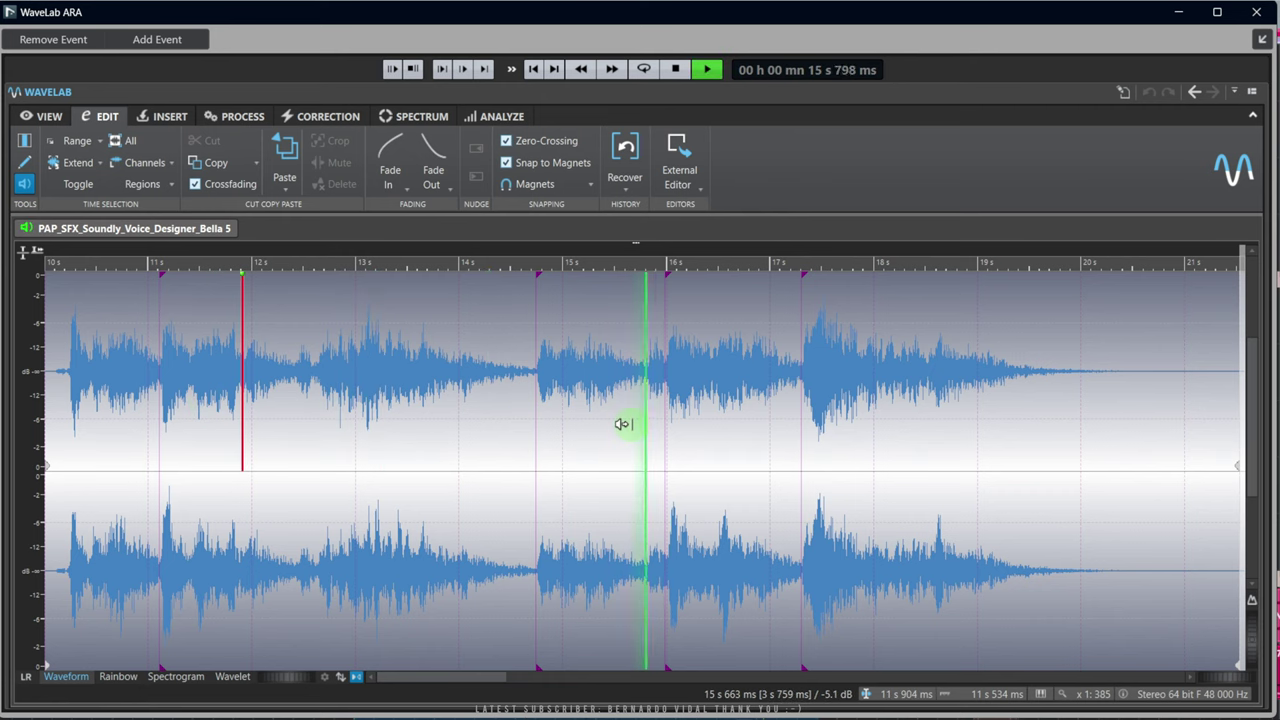
pyautogui.click(808, 414)
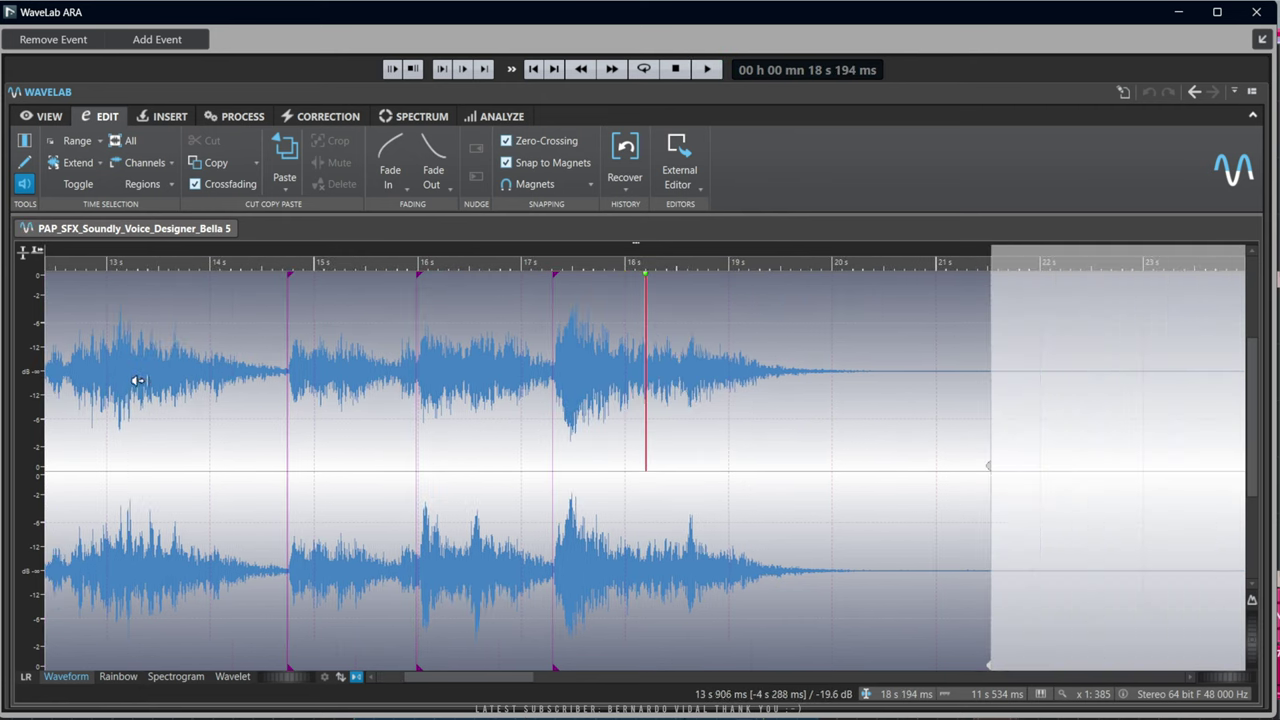
pyautogui.click(143, 378)
pyautogui.press('space')
# Return to the time selection tool, select about 2.25 seconds between 14.4 s and 16.7 s, and clear the selection
pyautogui.click(19, 165)
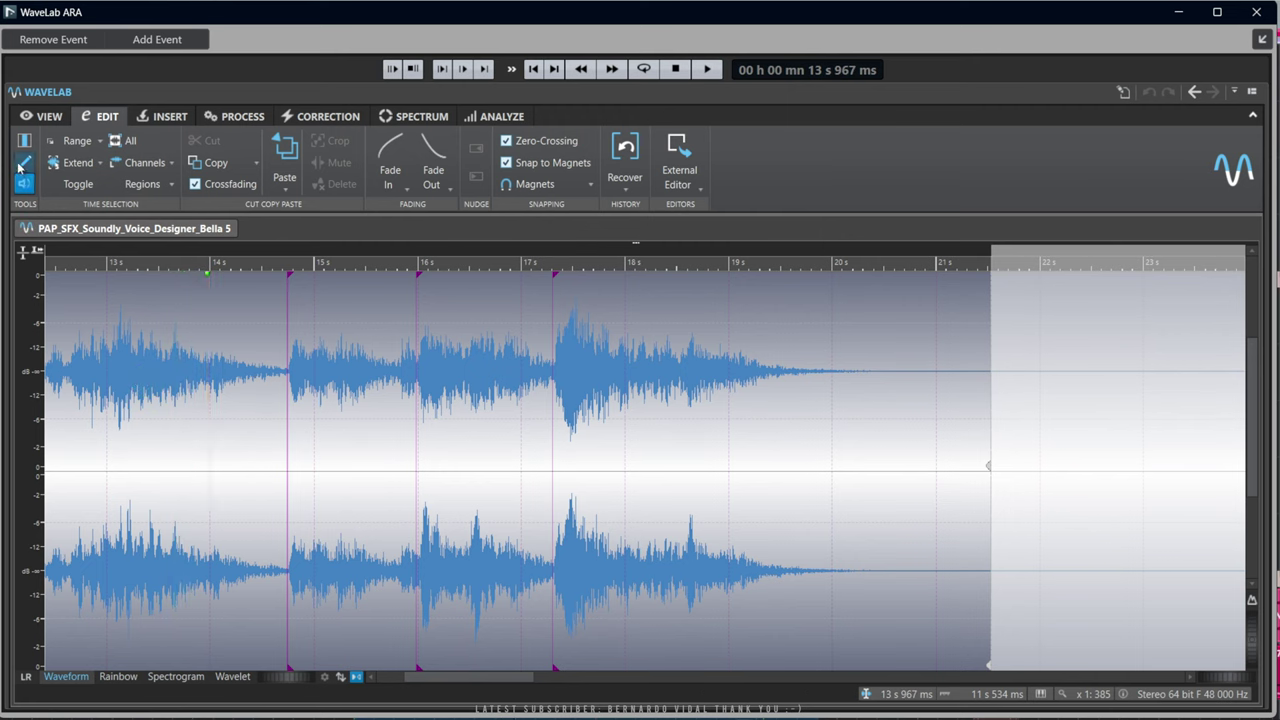
pyautogui.click(22, 141)
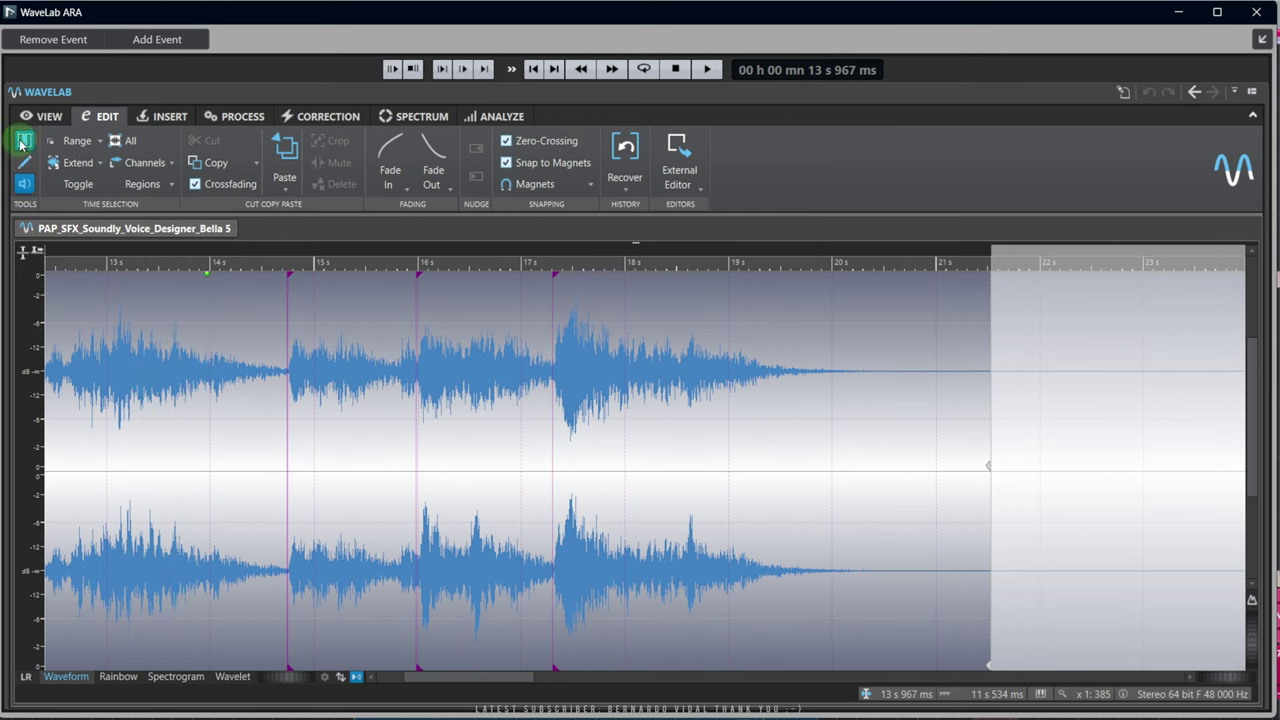
pyautogui.moveTo(254, 432); pyautogui.dragTo(487, 450)
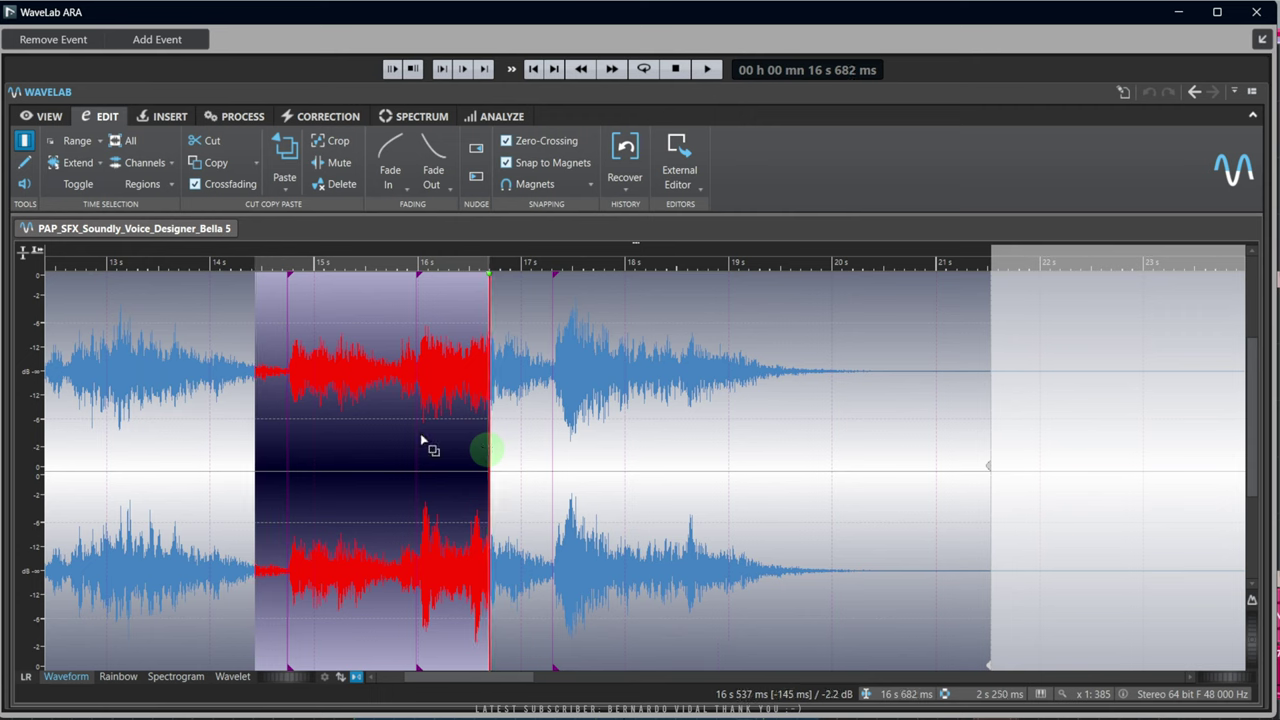
pyautogui.click(212, 372)
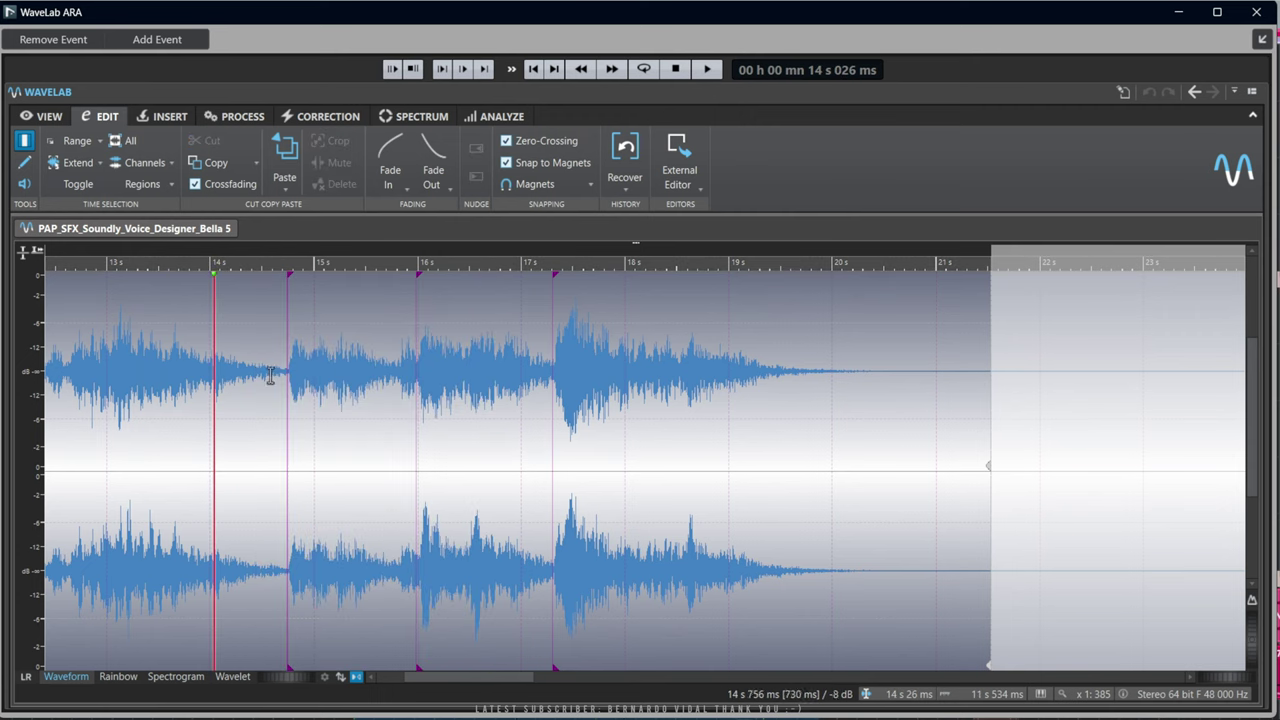
# Look over the range selection presets and select the entire audio file
pyautogui.click(100, 143)
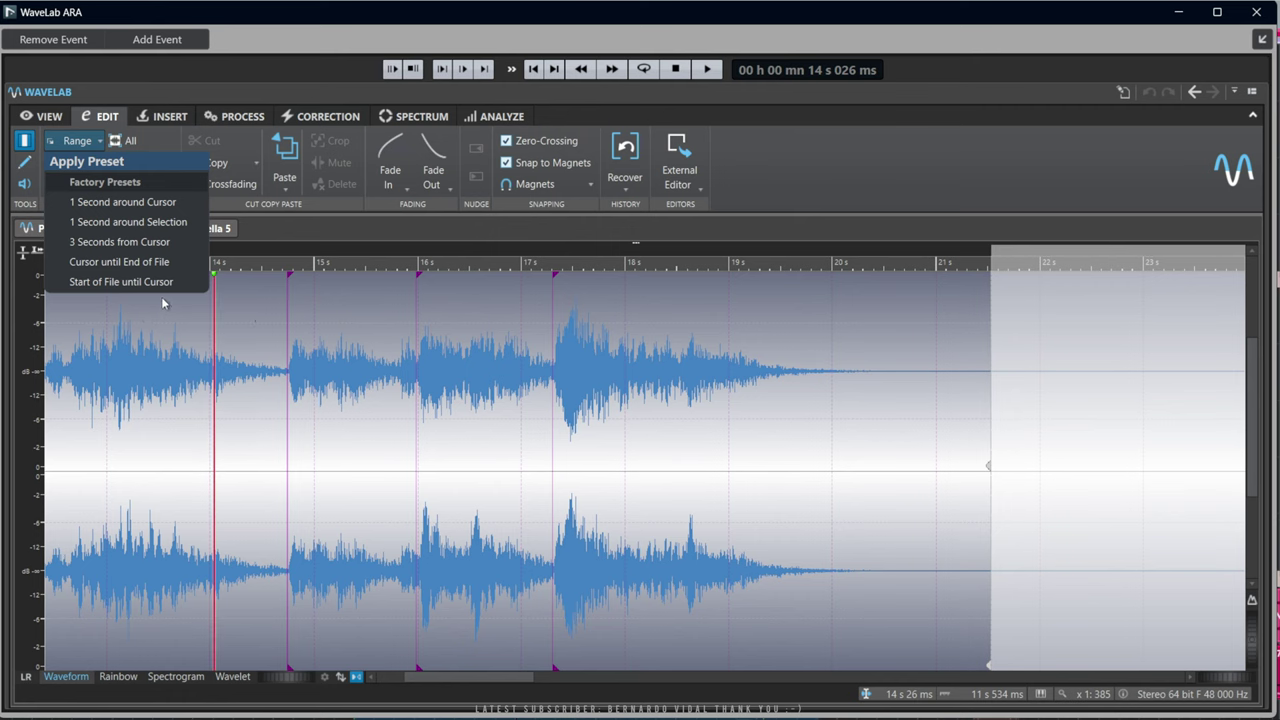
pyautogui.click(256, 318)
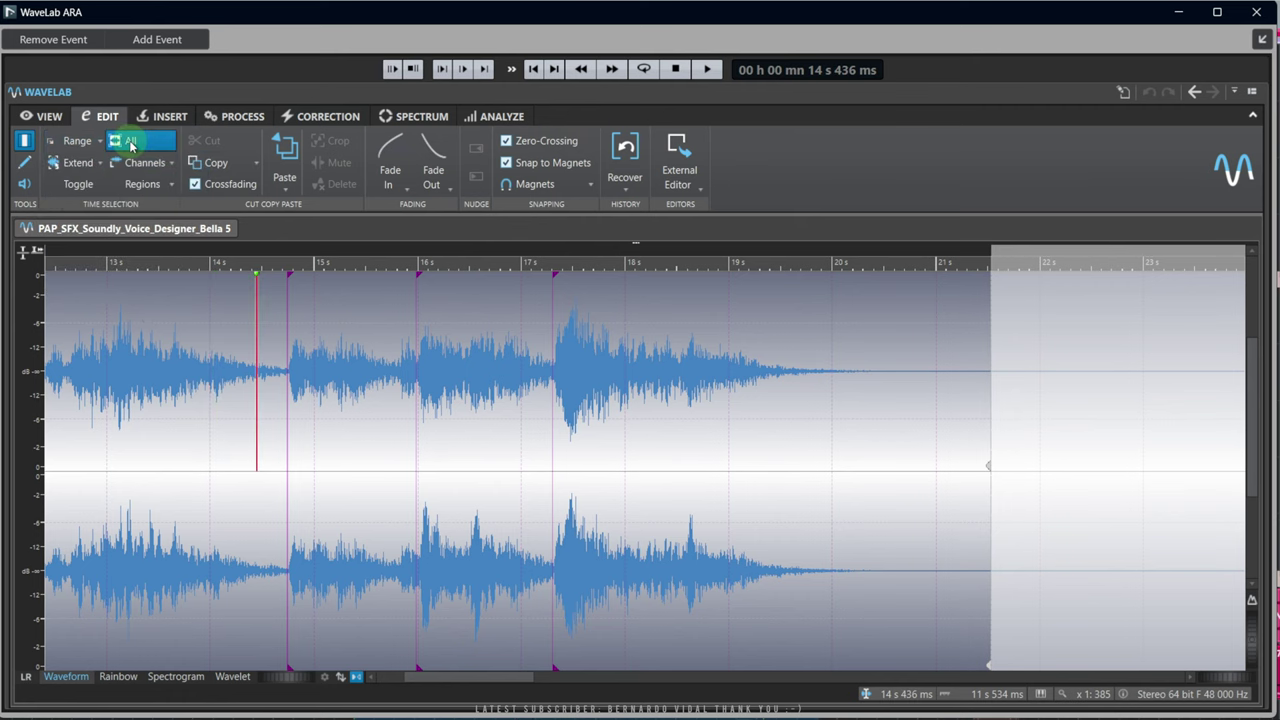
pyautogui.click(130, 143)
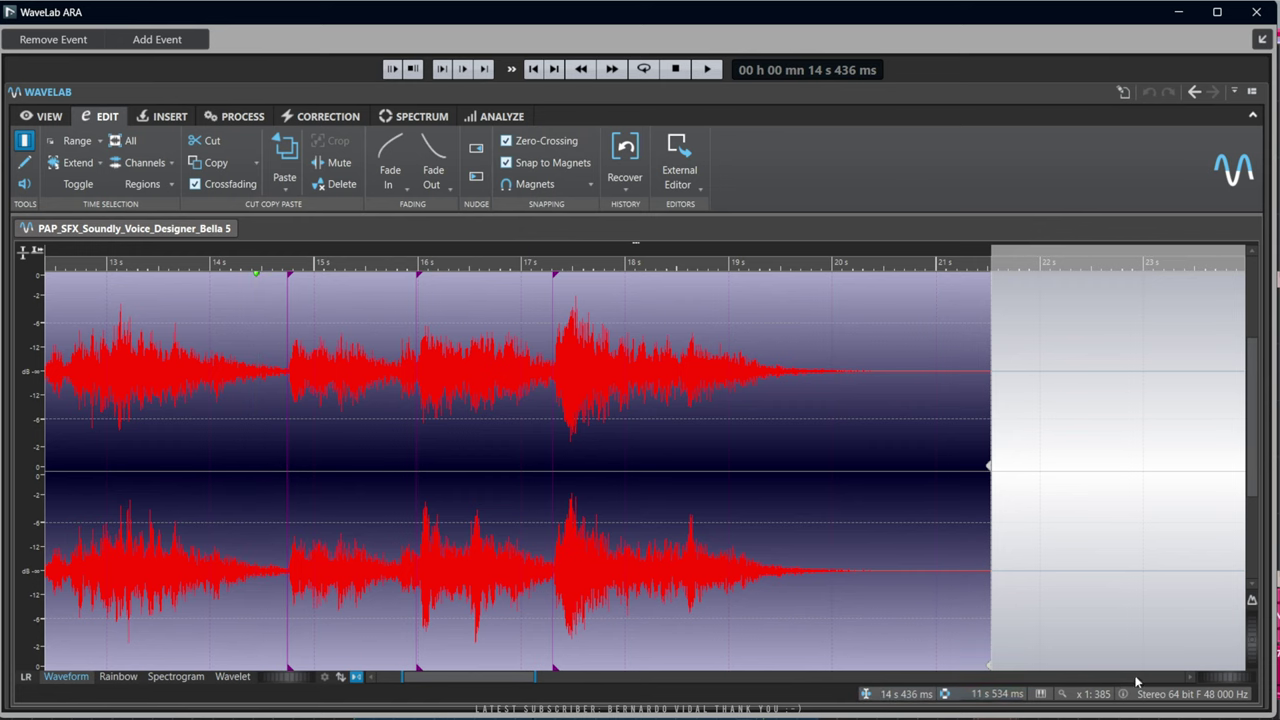
pyautogui.click(1225, 678)
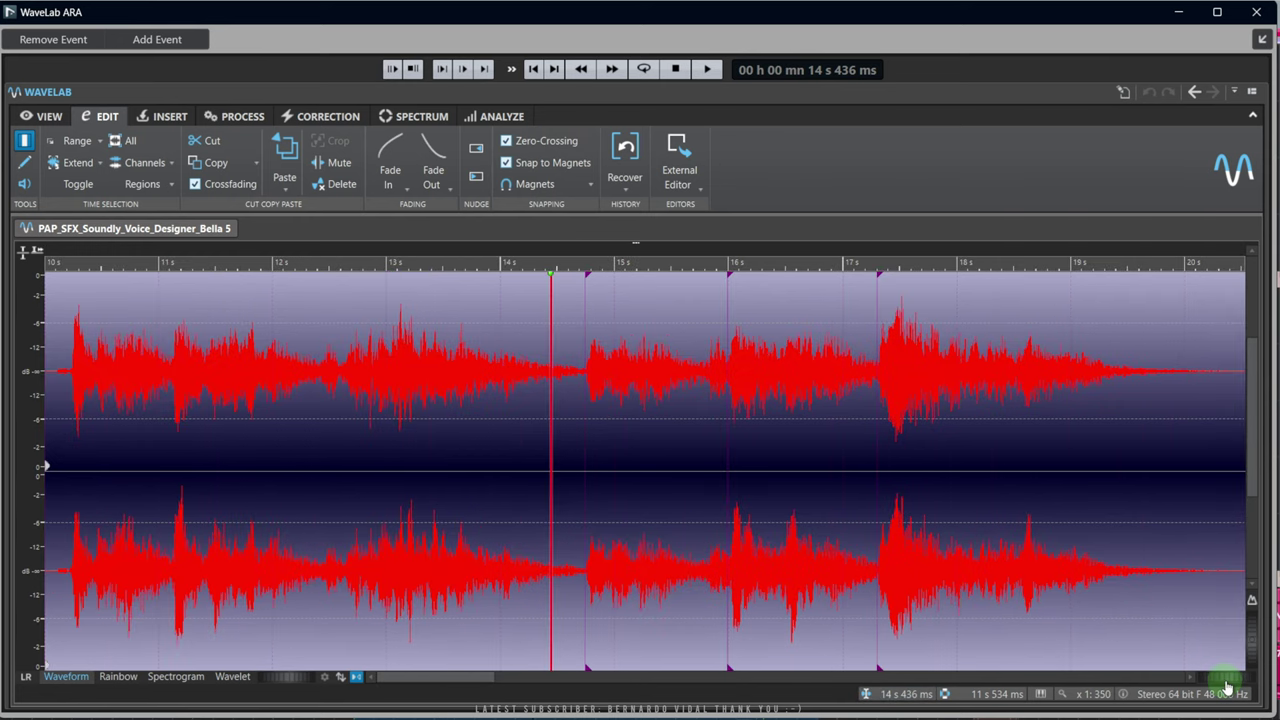
# Place the edit cursor at about 14.6 s and apply the range presets 3 Seconds from Cursor and 1 Second around Cursor
pyautogui.click(575, 500)
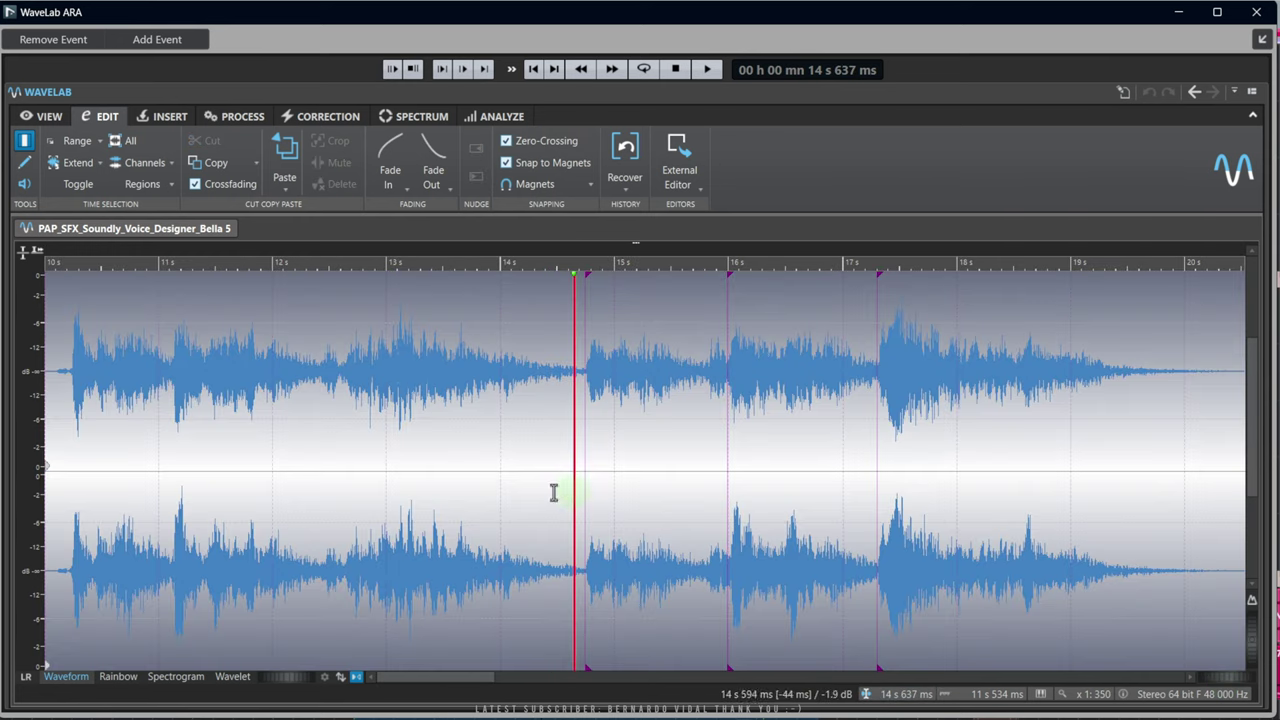
pyautogui.click(125, 141)
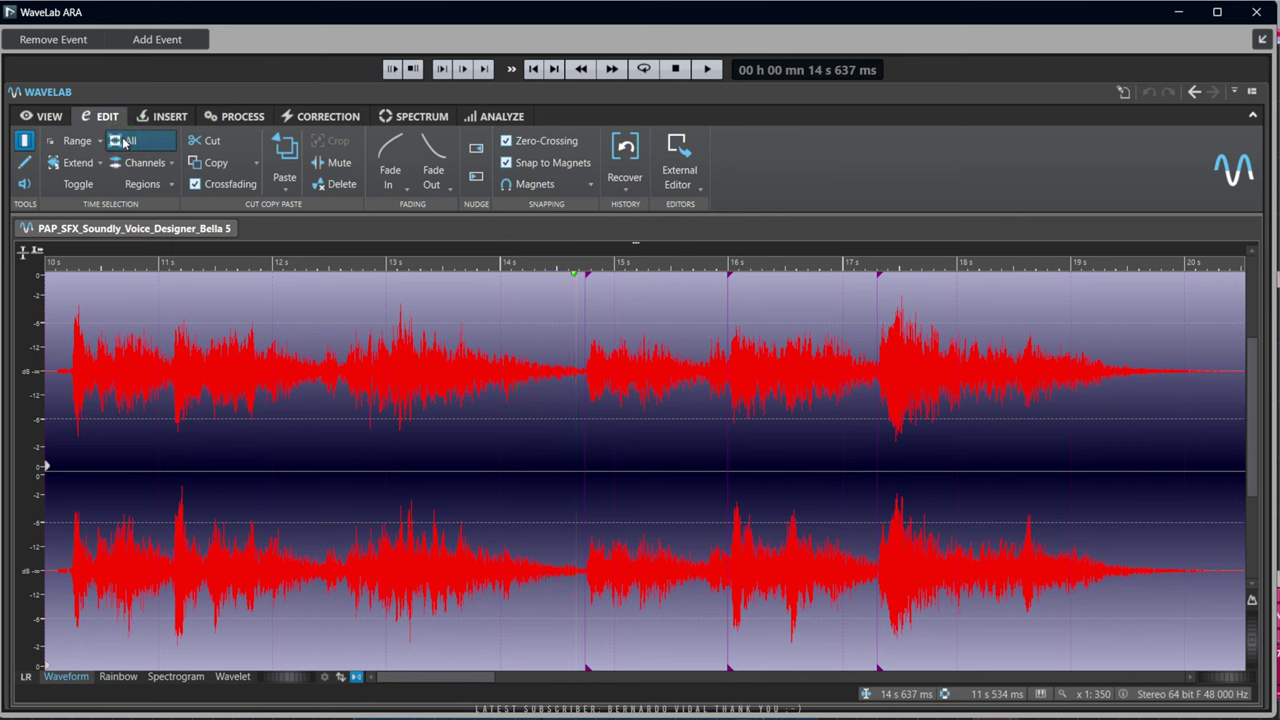
pyautogui.click(100, 143)
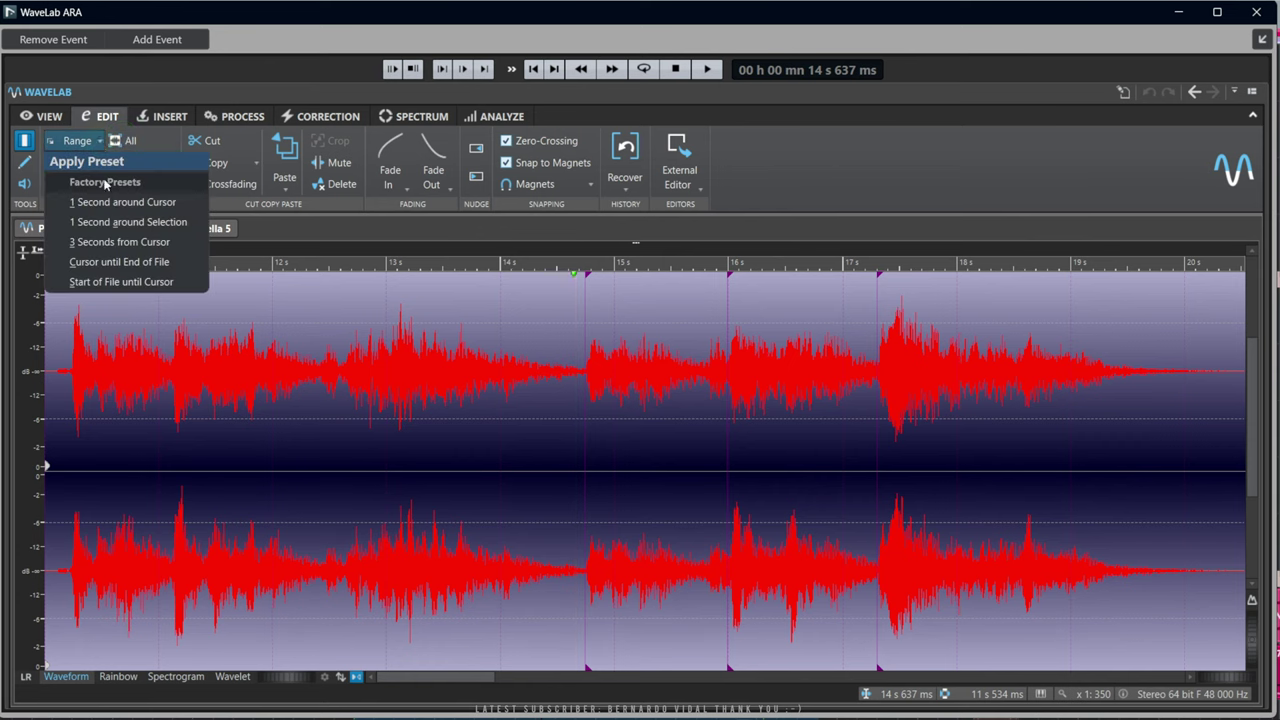
pyautogui.click(110, 242)
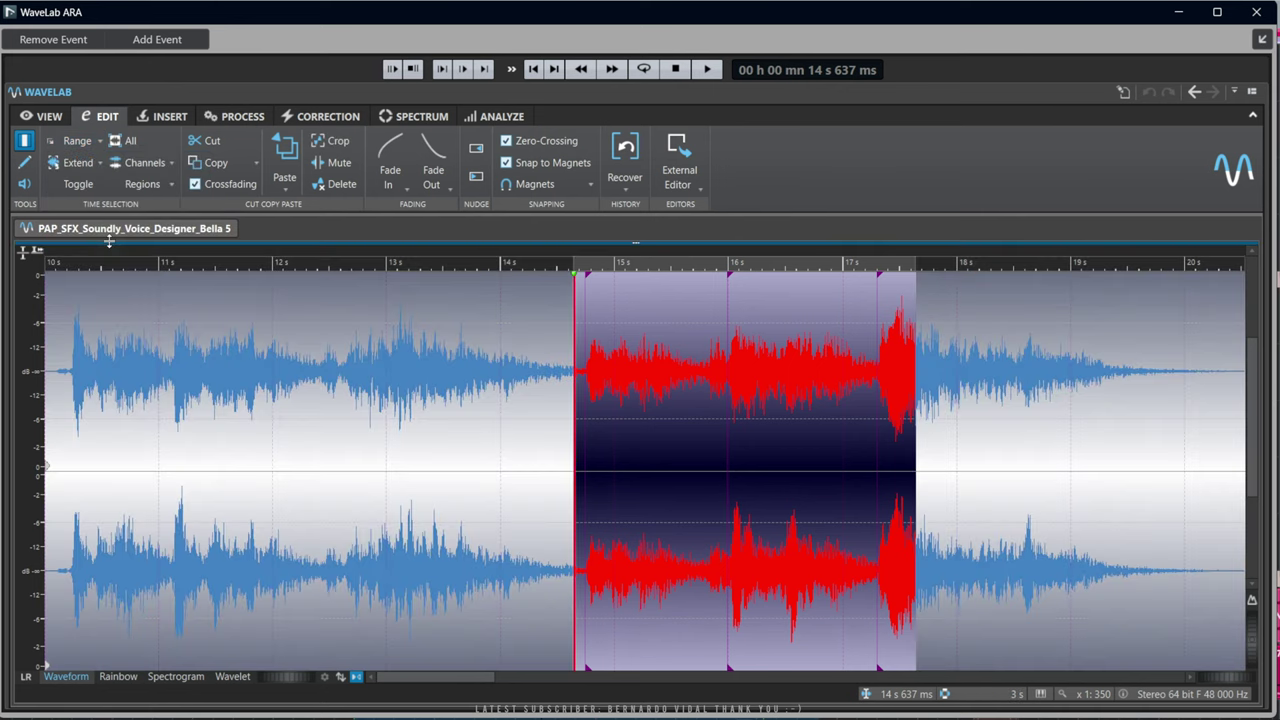
pyautogui.click(99, 141)
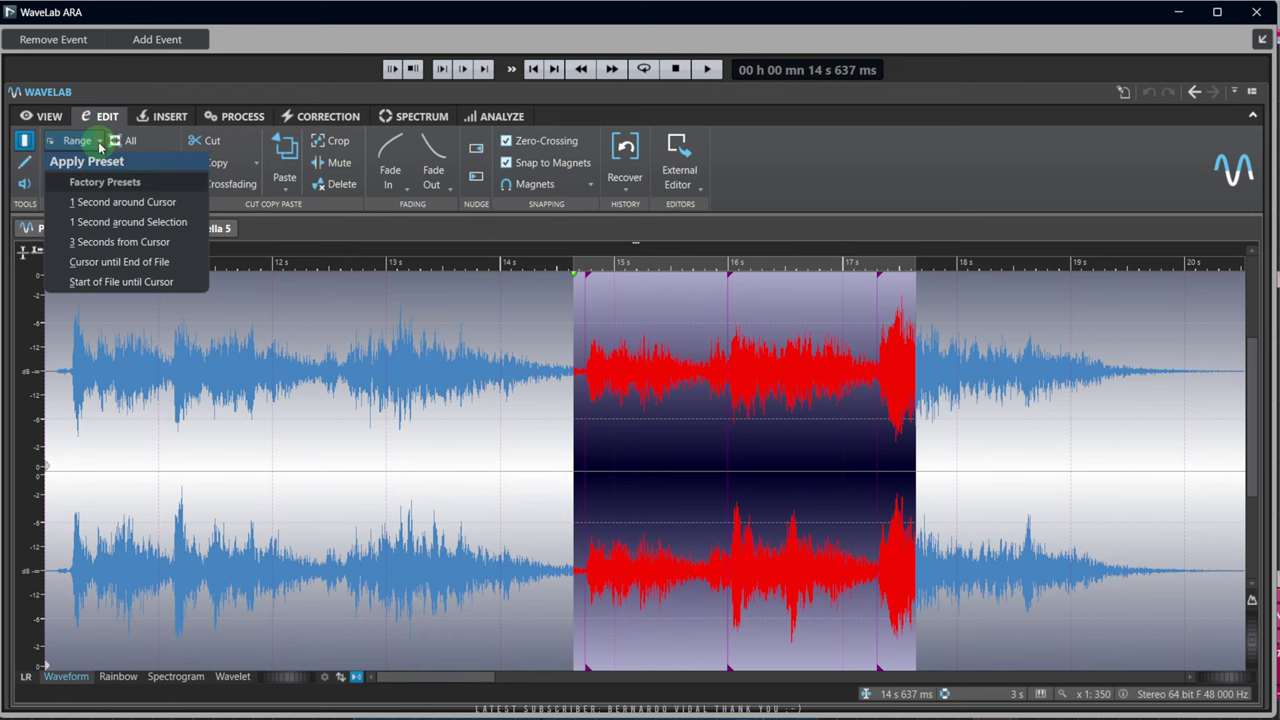
pyautogui.click(112, 203)
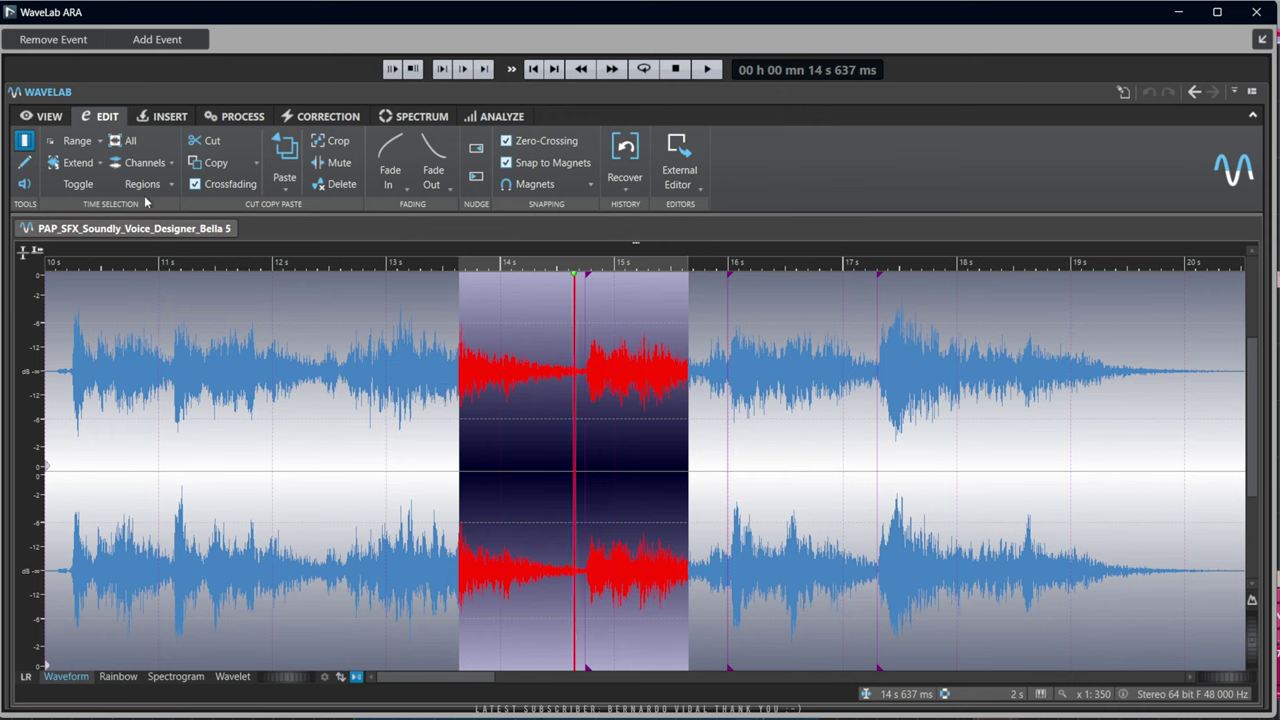
# Toggle the time selection off and back on twice, and check the region selection options
pyautogui.click(79, 184)
pyautogui.click(79, 184)
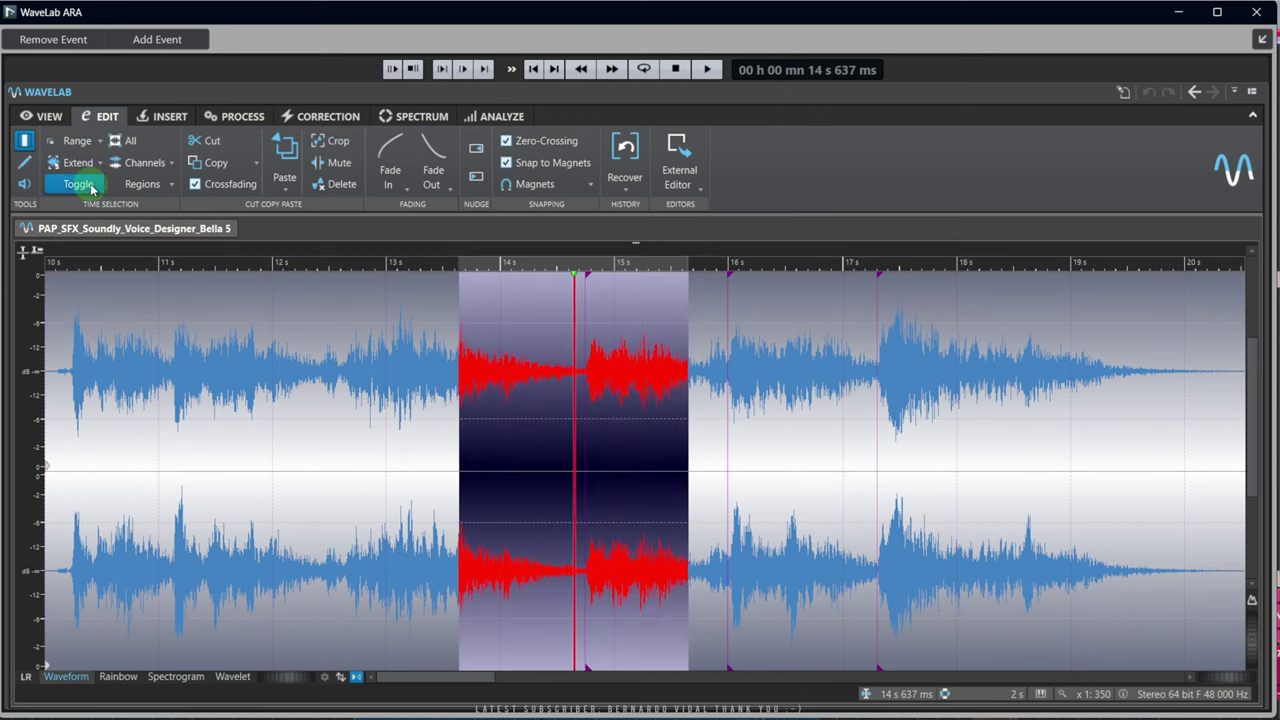
pyautogui.click(79, 184)
pyautogui.click(88, 185)
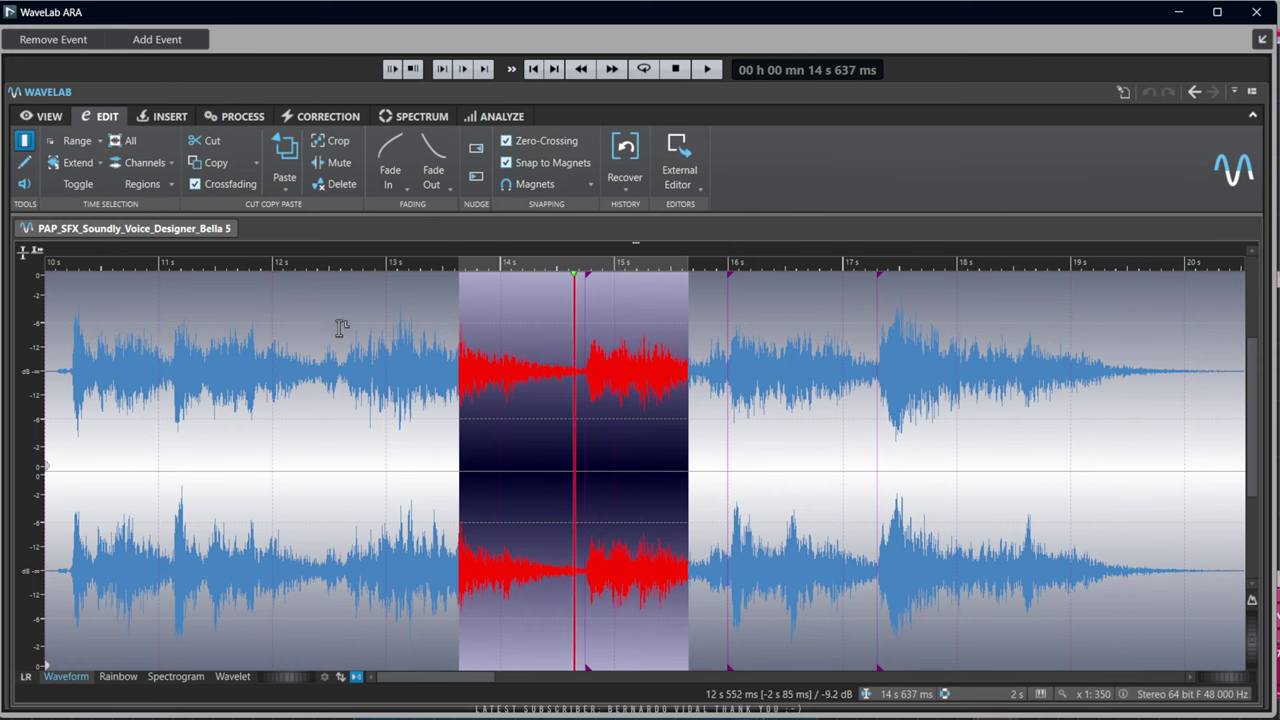
pyautogui.click(153, 187)
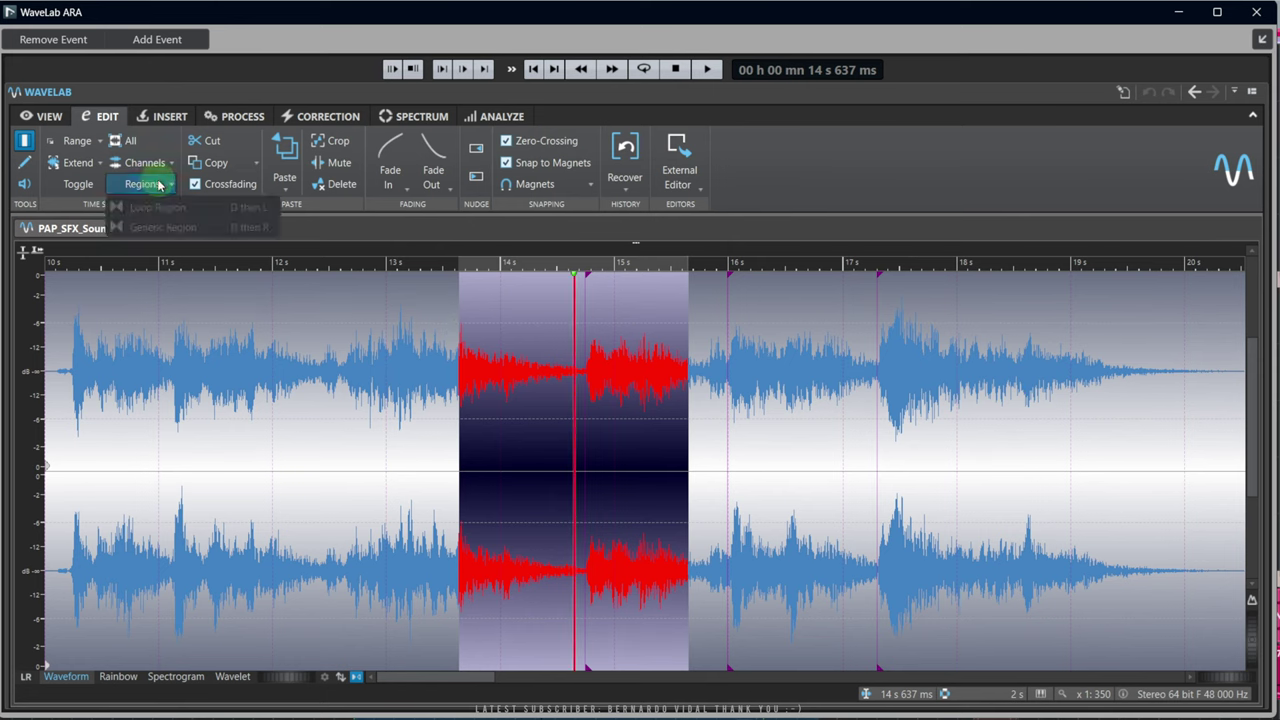
pyautogui.click(175, 90)
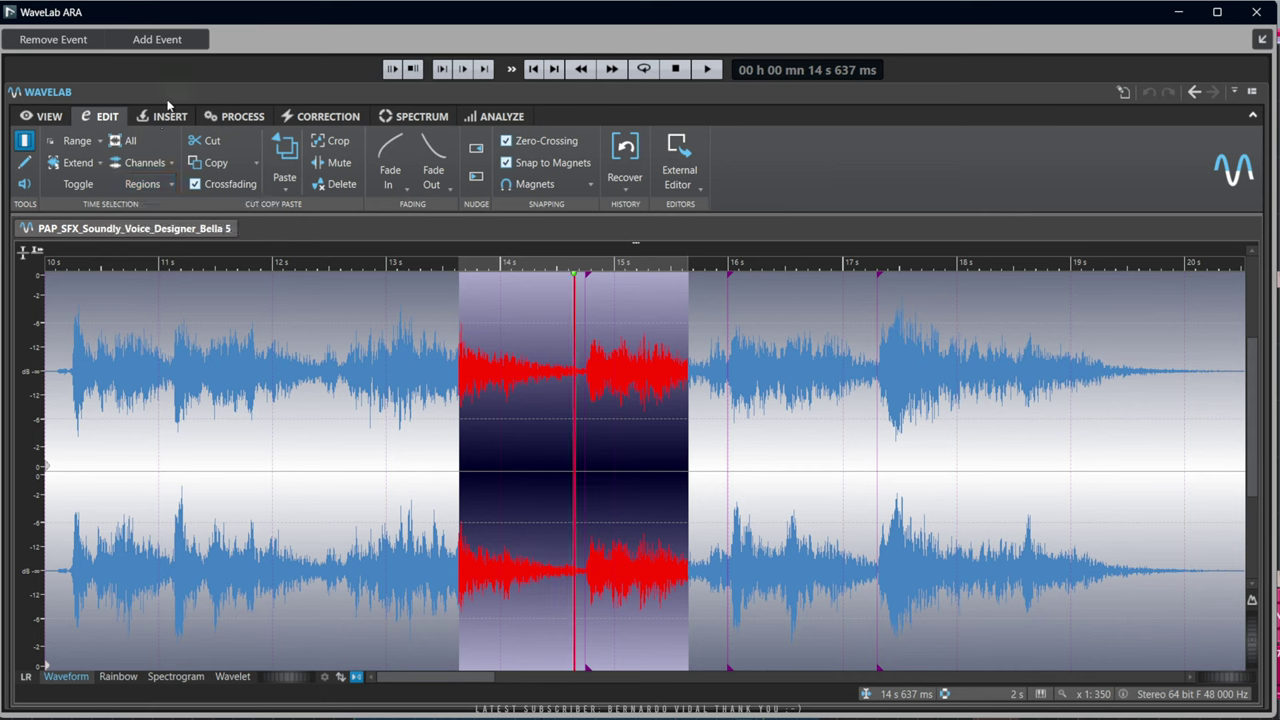
# Cycle the time selection's channel coverage through left channel only, right channel only and all channels
pyautogui.click(152, 168)
pyautogui.click(156, 204)
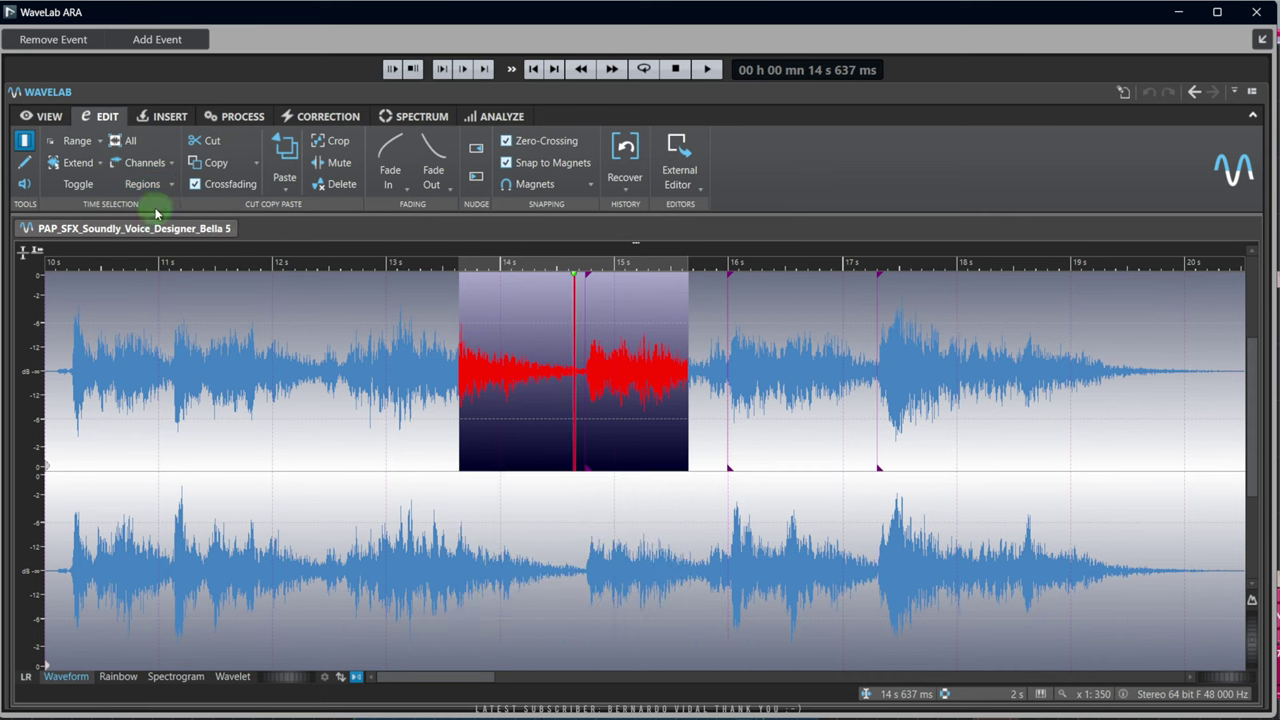
pyautogui.click(163, 166)
pyautogui.click(156, 226)
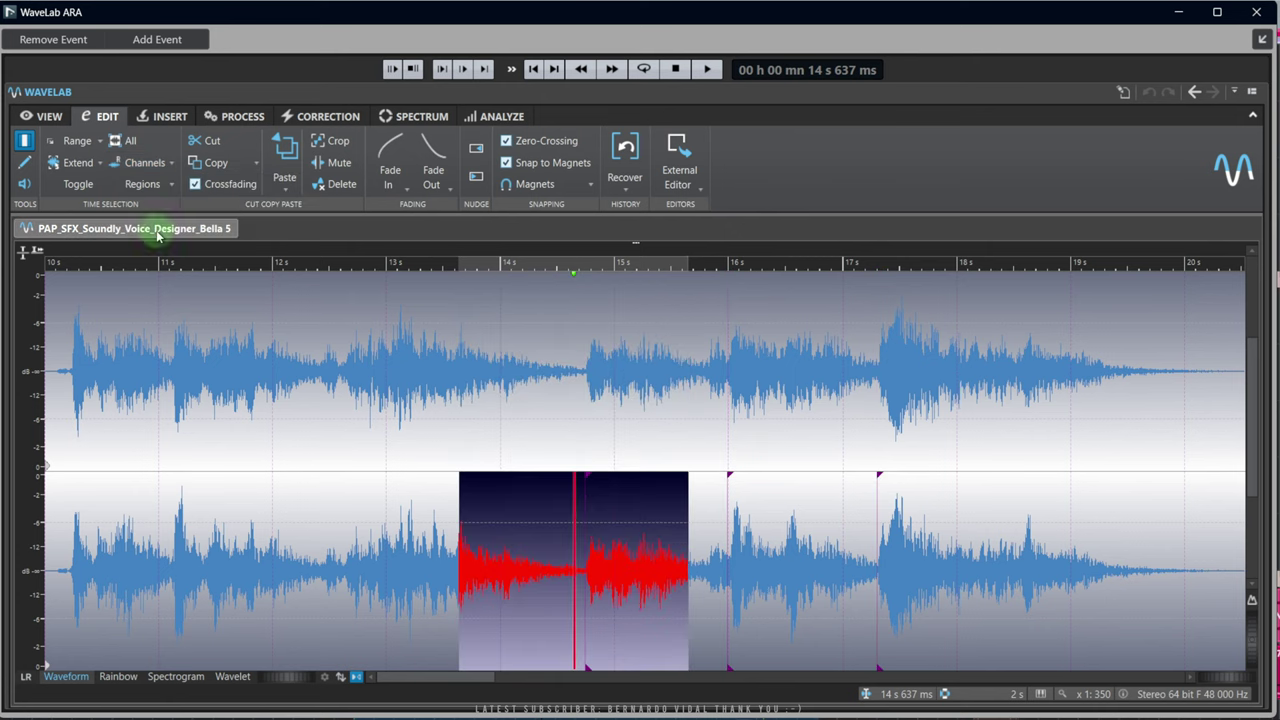
pyautogui.click(153, 166)
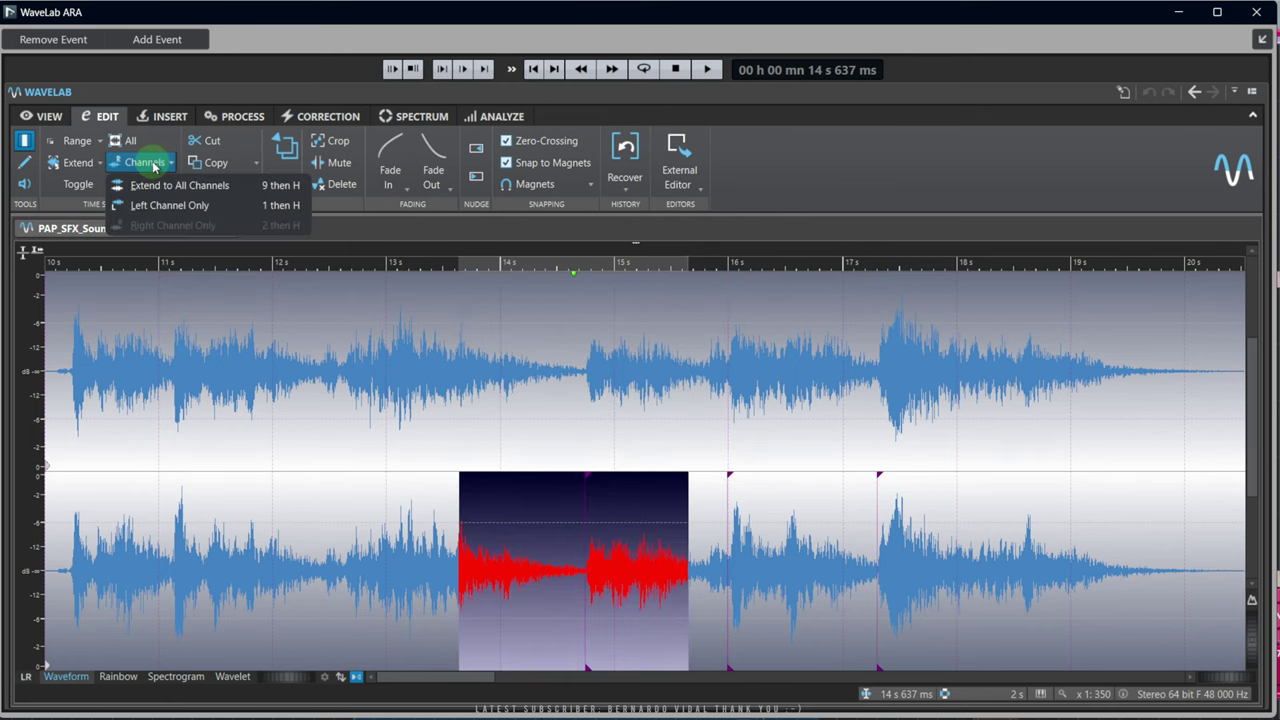
pyautogui.click(156, 184)
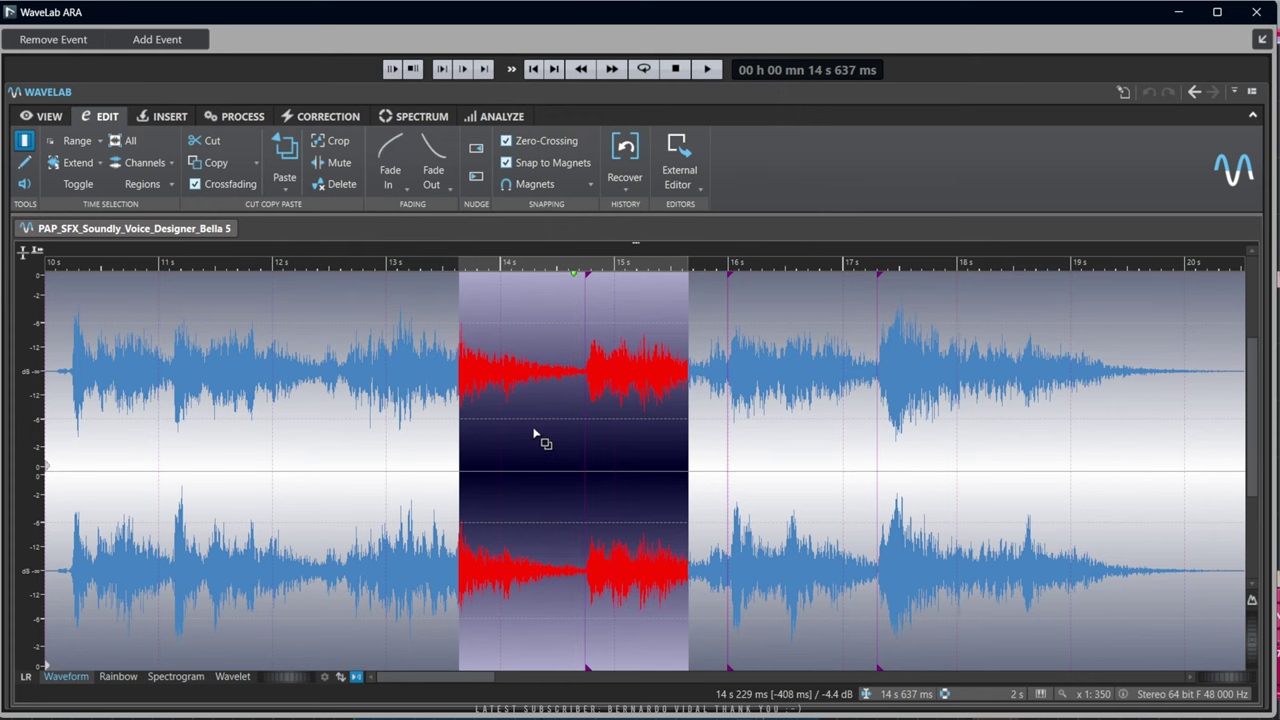
# Examine the start, end and channel settings for a custom range selection and the commands for extending the time selection
pyautogui.click(77, 141)
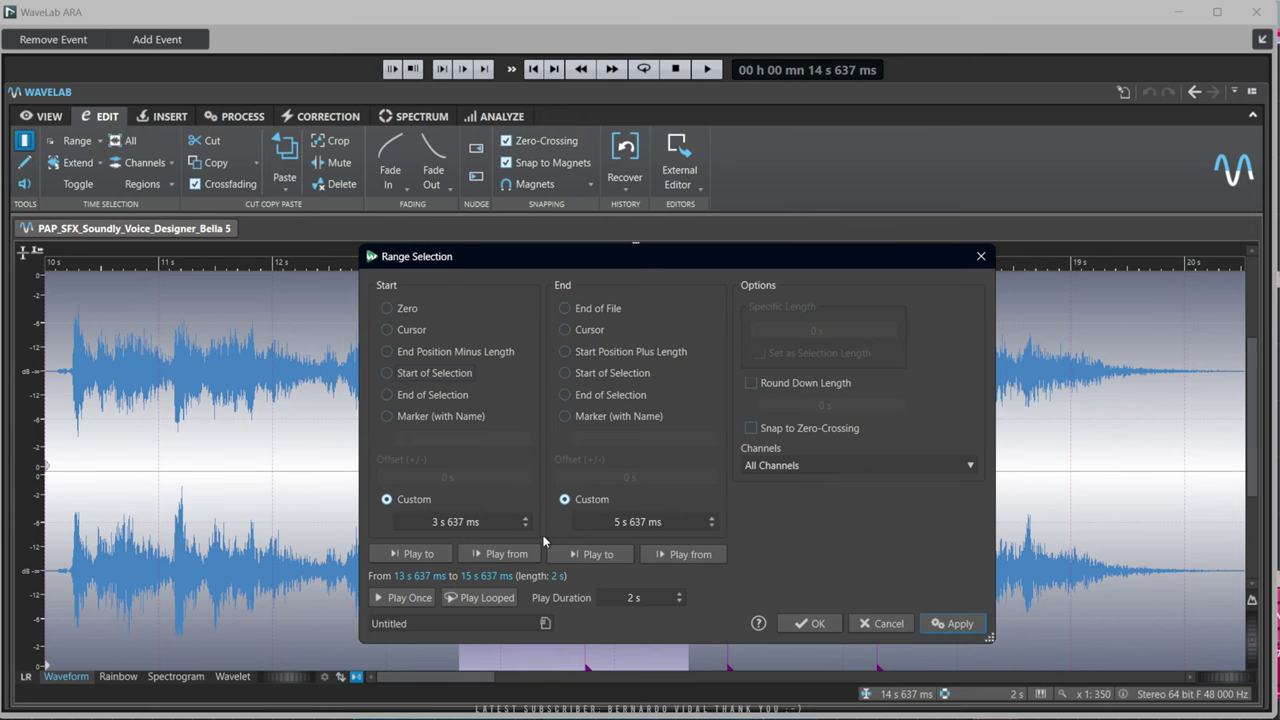
pyautogui.click(414, 350)
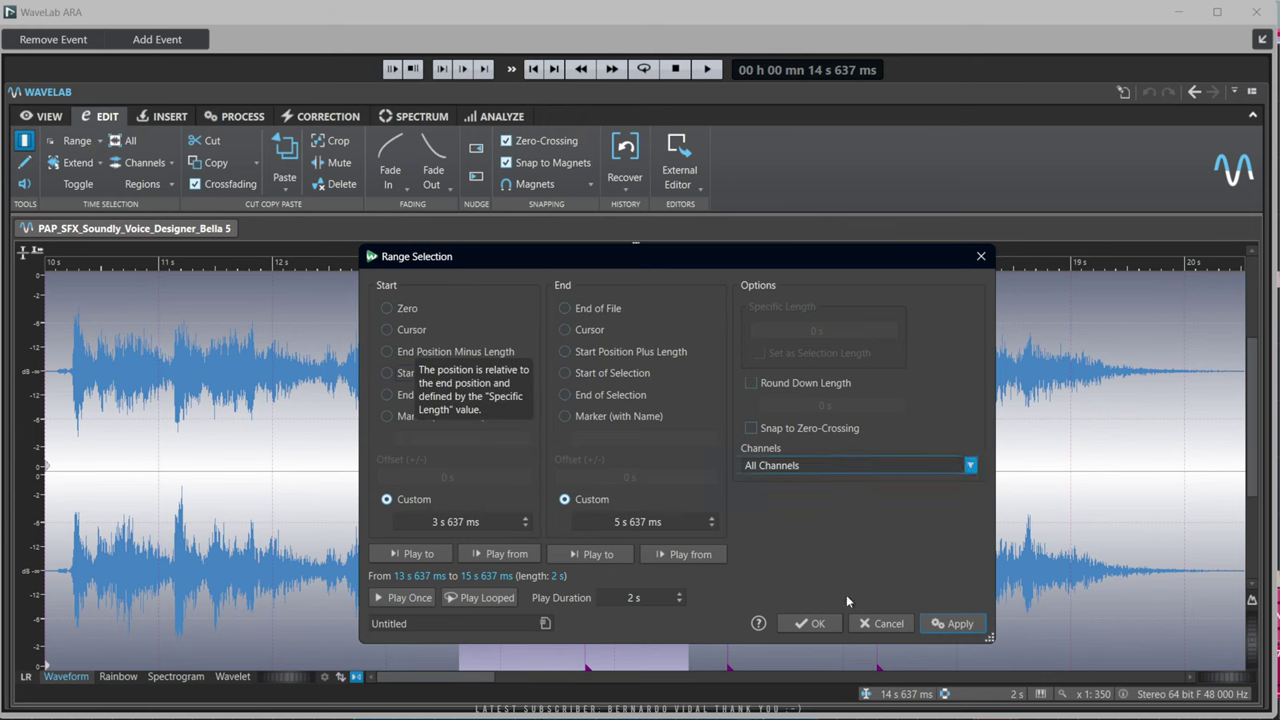
pyautogui.click(882, 623)
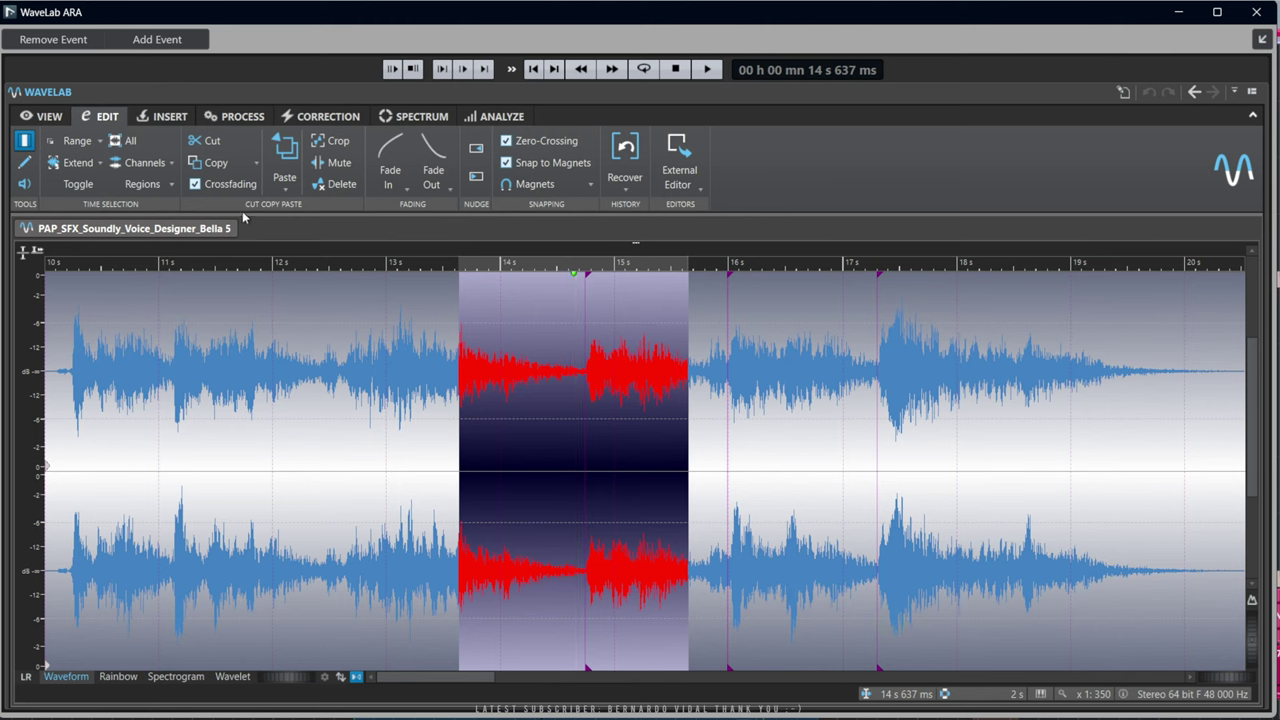
pyautogui.click(99, 166)
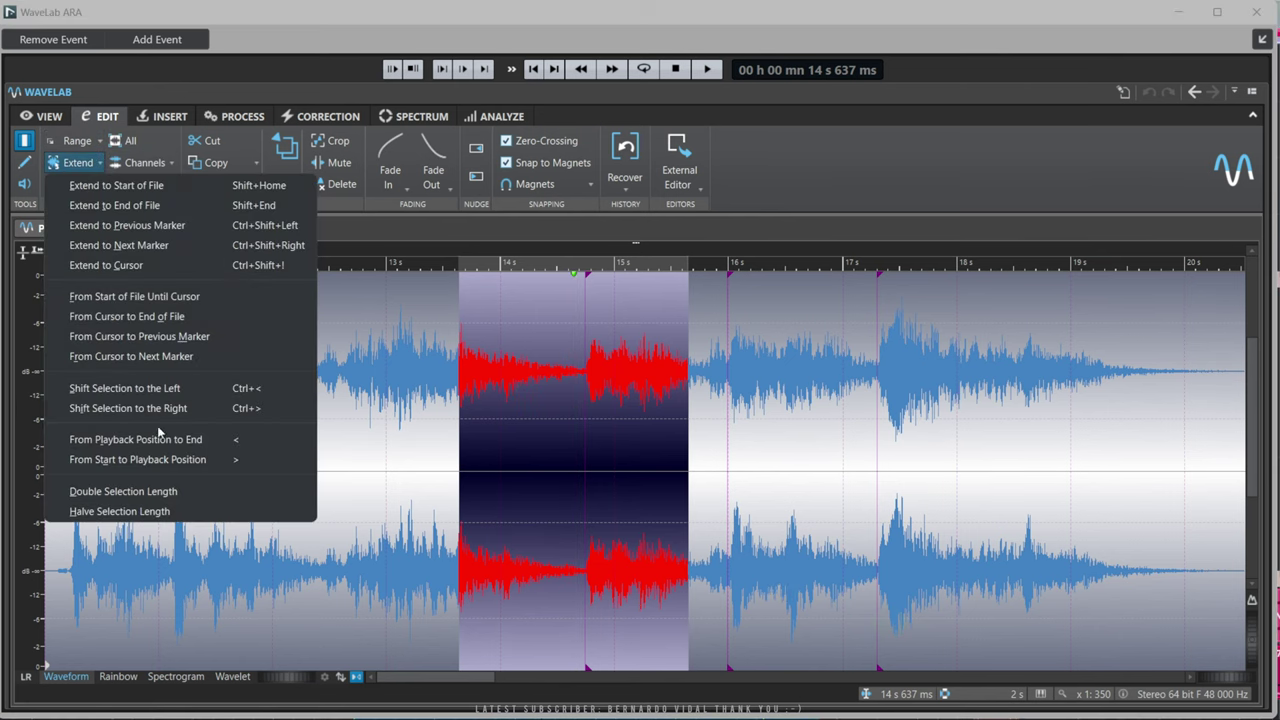
pyautogui.press('Escape')
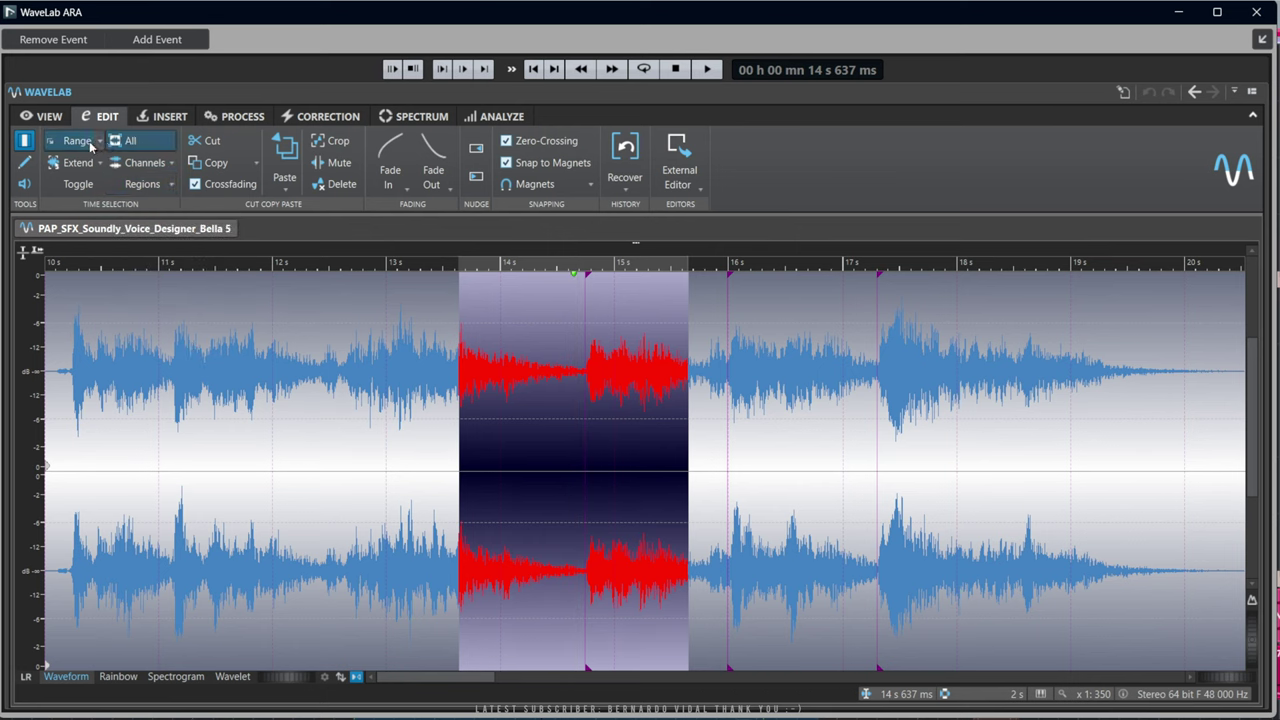
# Place the edit cursor at about 14 s, apply the 1 Second around Cursor range preset and play back the audio
pyautogui.click(400, 440)
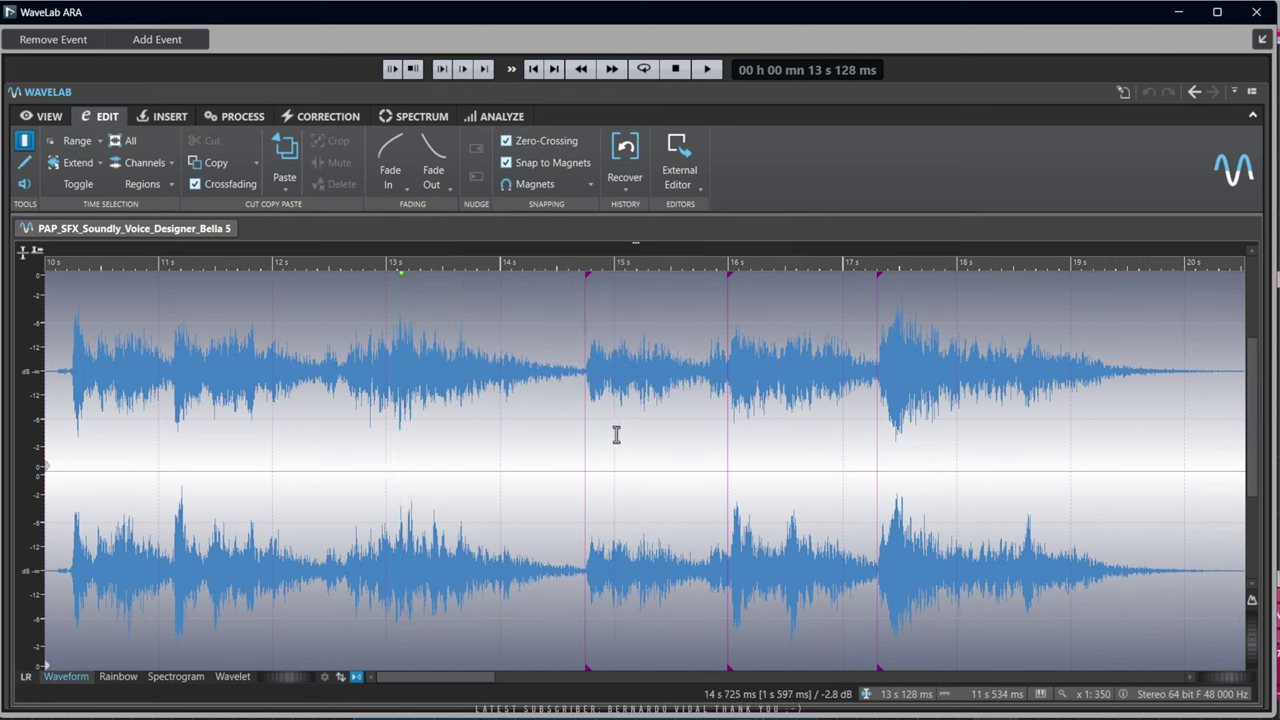
pyautogui.click(500, 413)
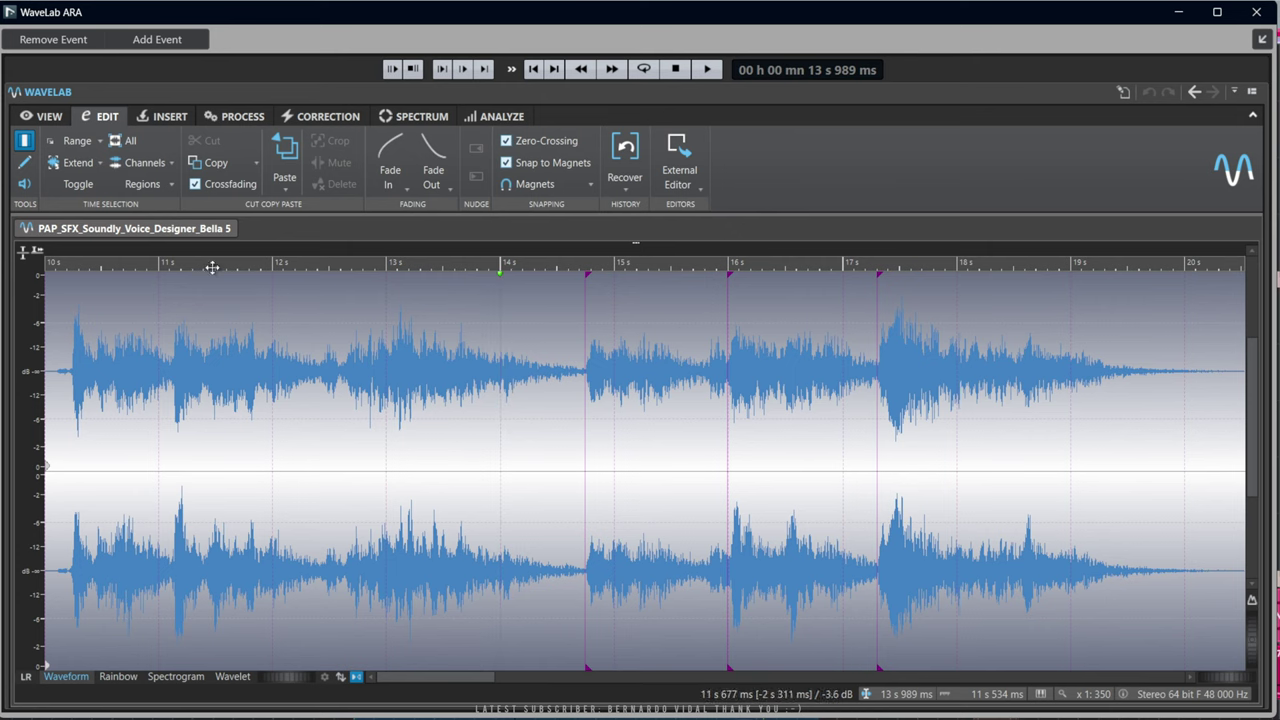
pyautogui.click(102, 142)
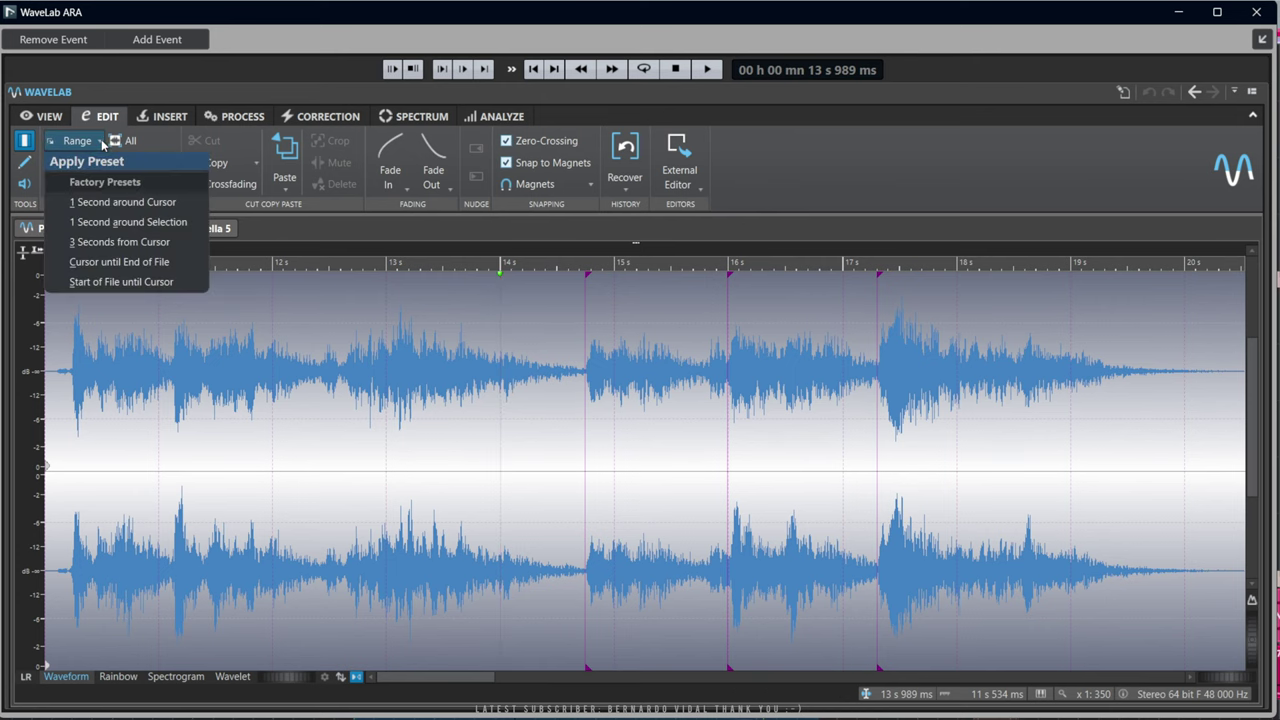
pyautogui.click(123, 203)
pyautogui.press('space')
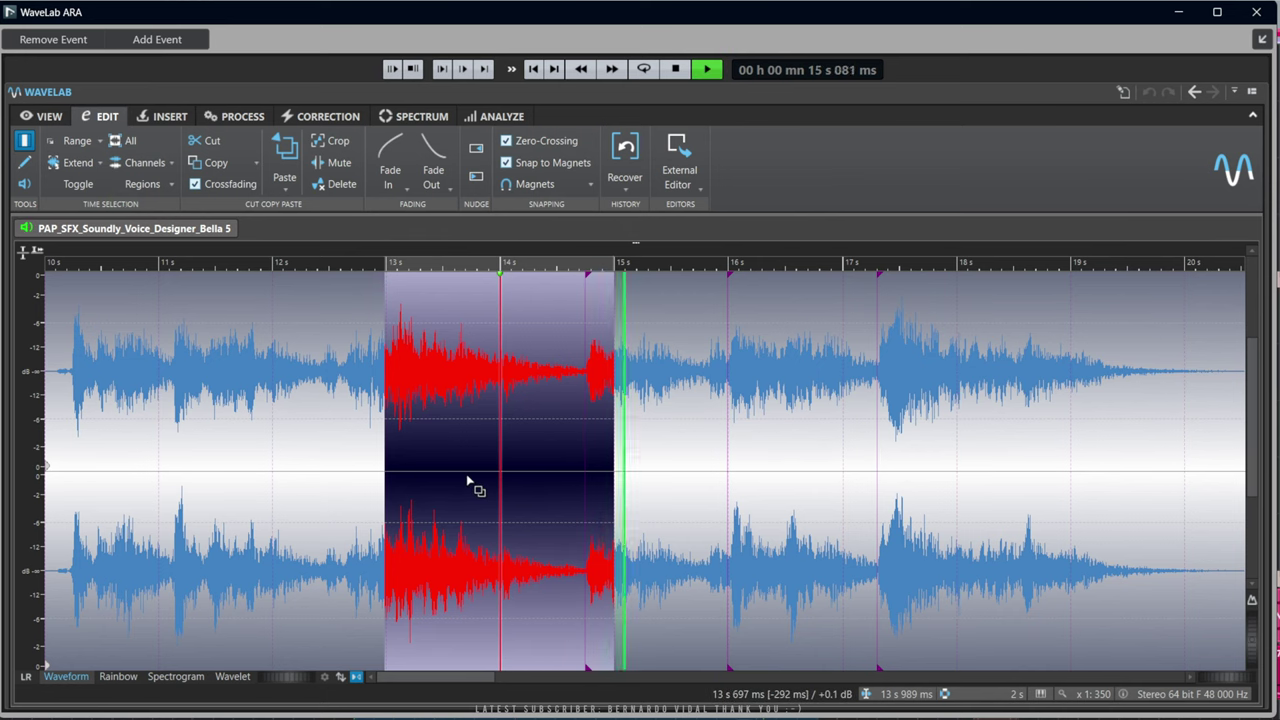
pyautogui.press('space')
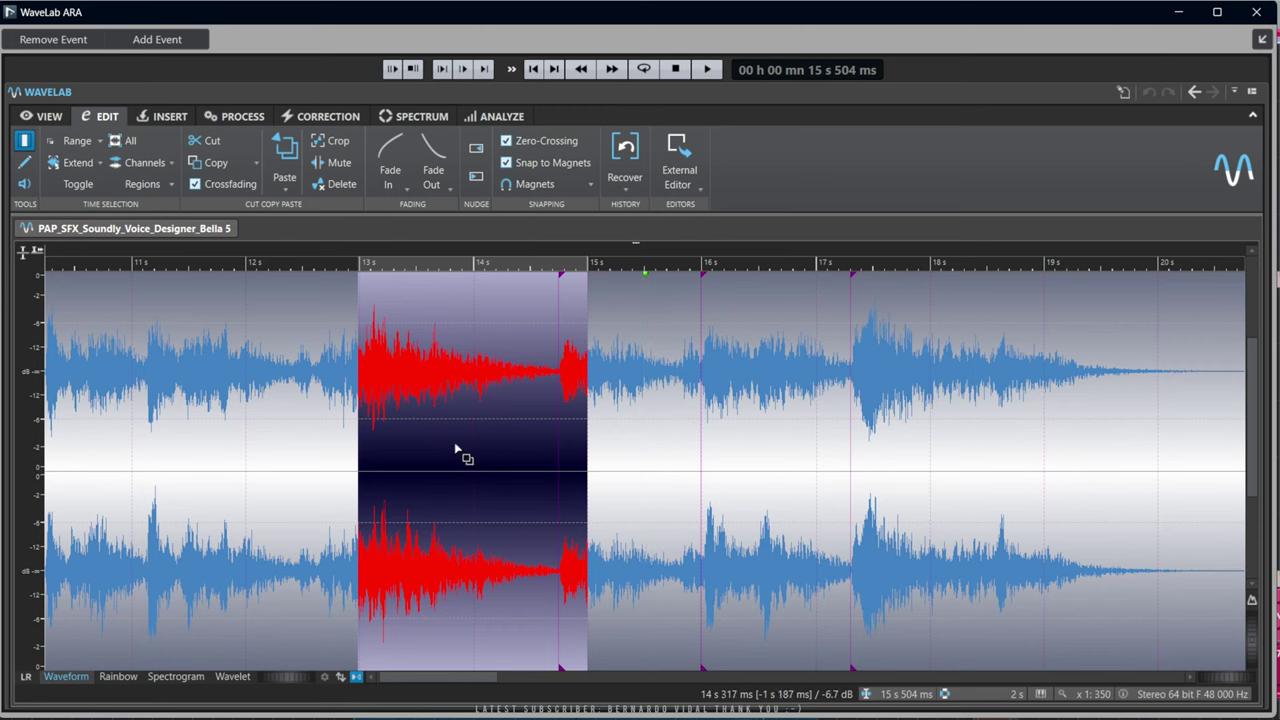
# Mute the selected range and play back across it from about 11.8 s
pyautogui.click(334, 162)
pyautogui.click(225, 463)
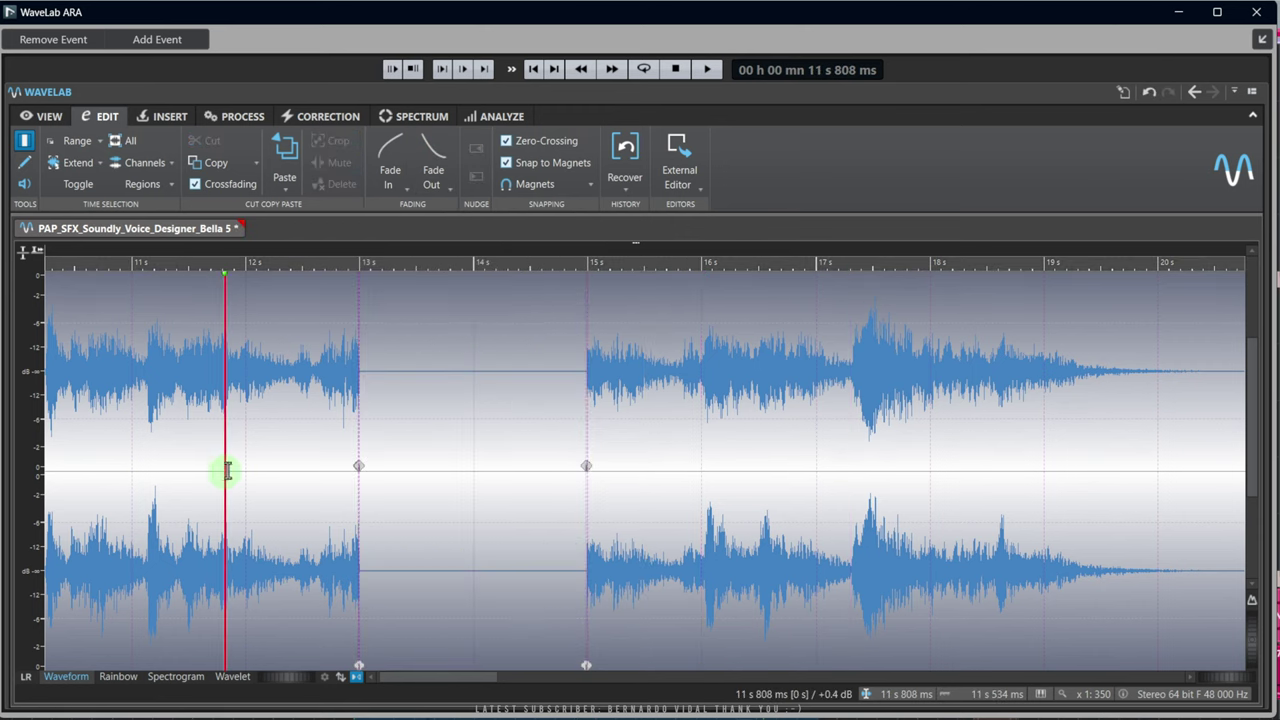
pyautogui.press('space')
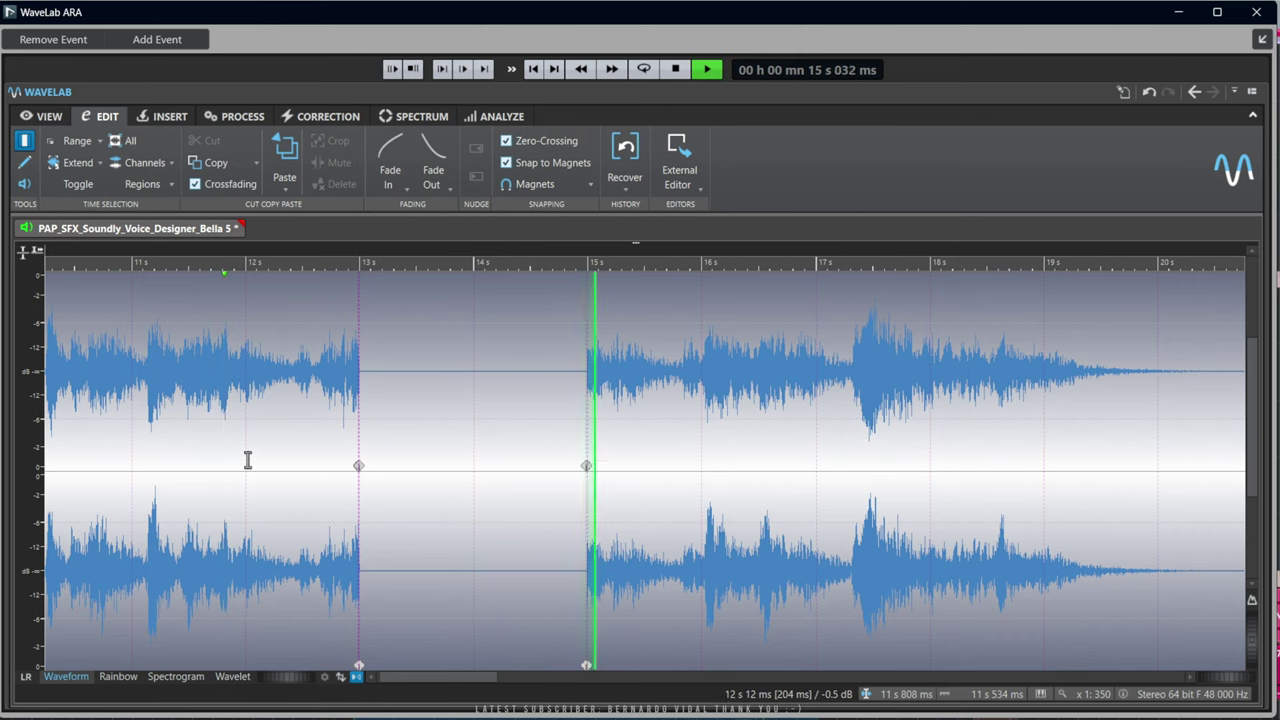
pyautogui.press('space')
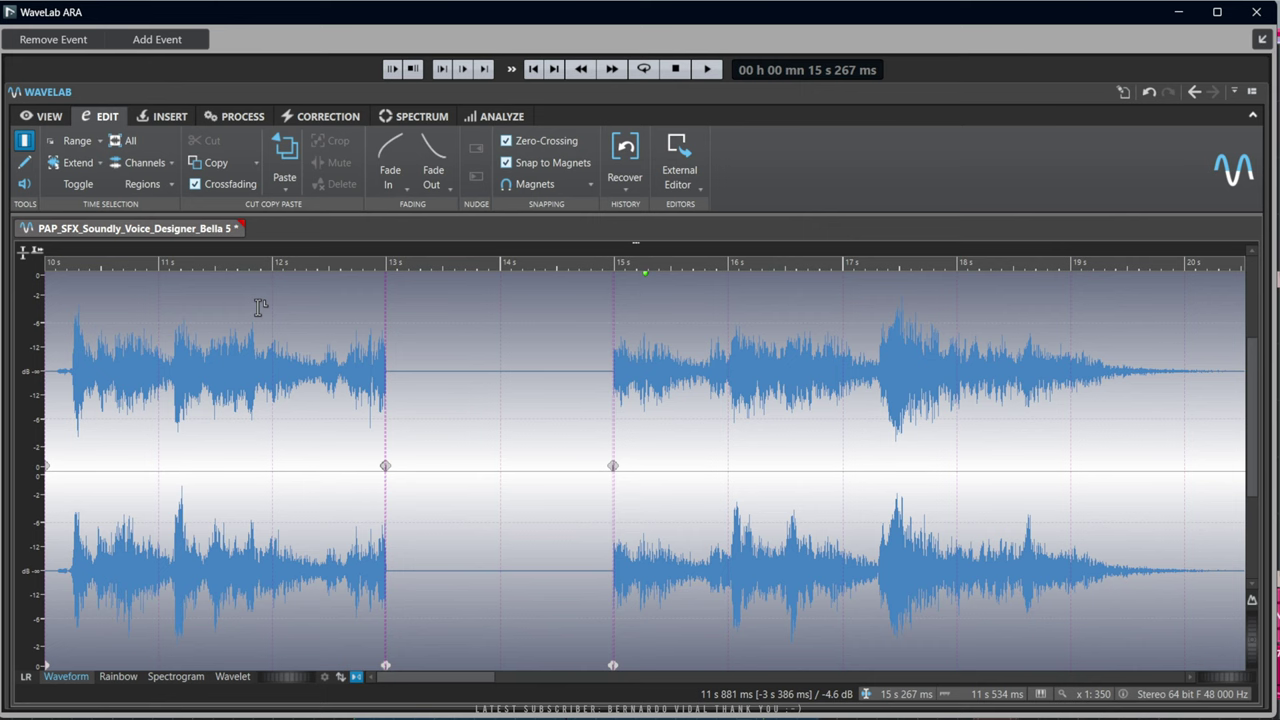
# Undo the mute and play the audio from about 11.6 s through the formerly muted range
pyautogui.click(348, 350)
pyautogui.hotkey('ctrl', 'z')
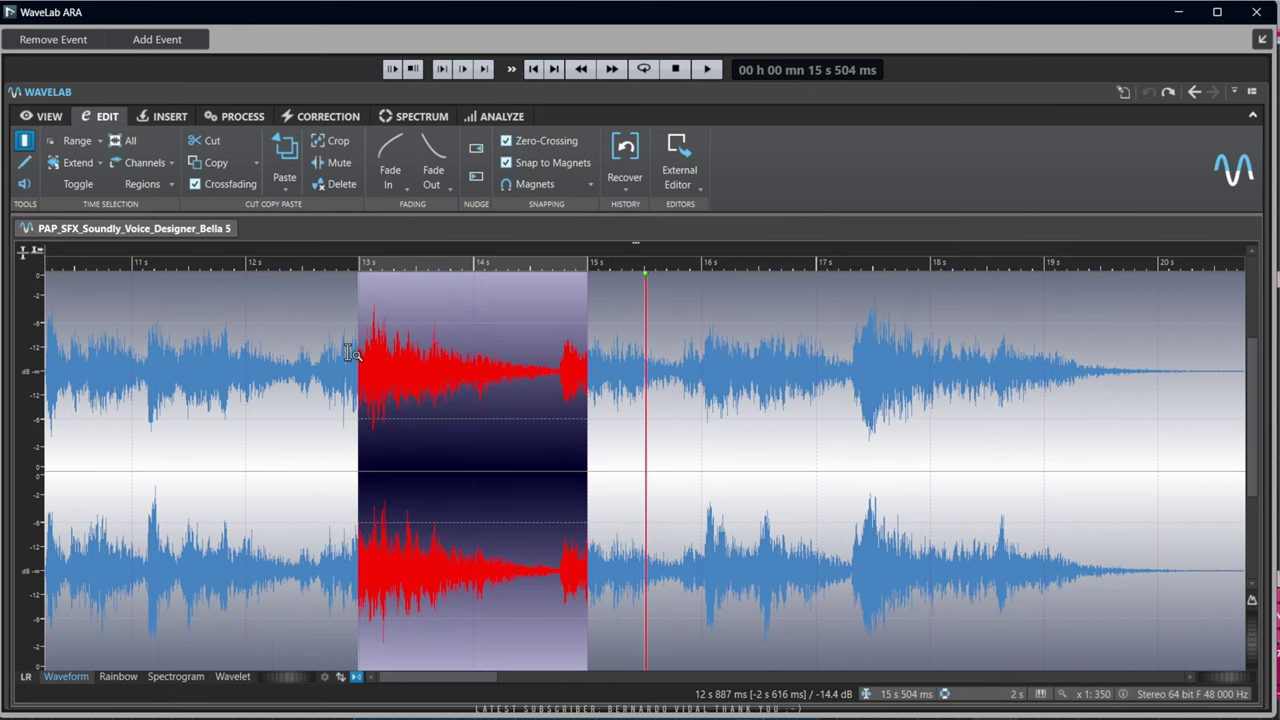
pyautogui.click(314, 400)
pyautogui.click(205, 400)
pyautogui.press('space')
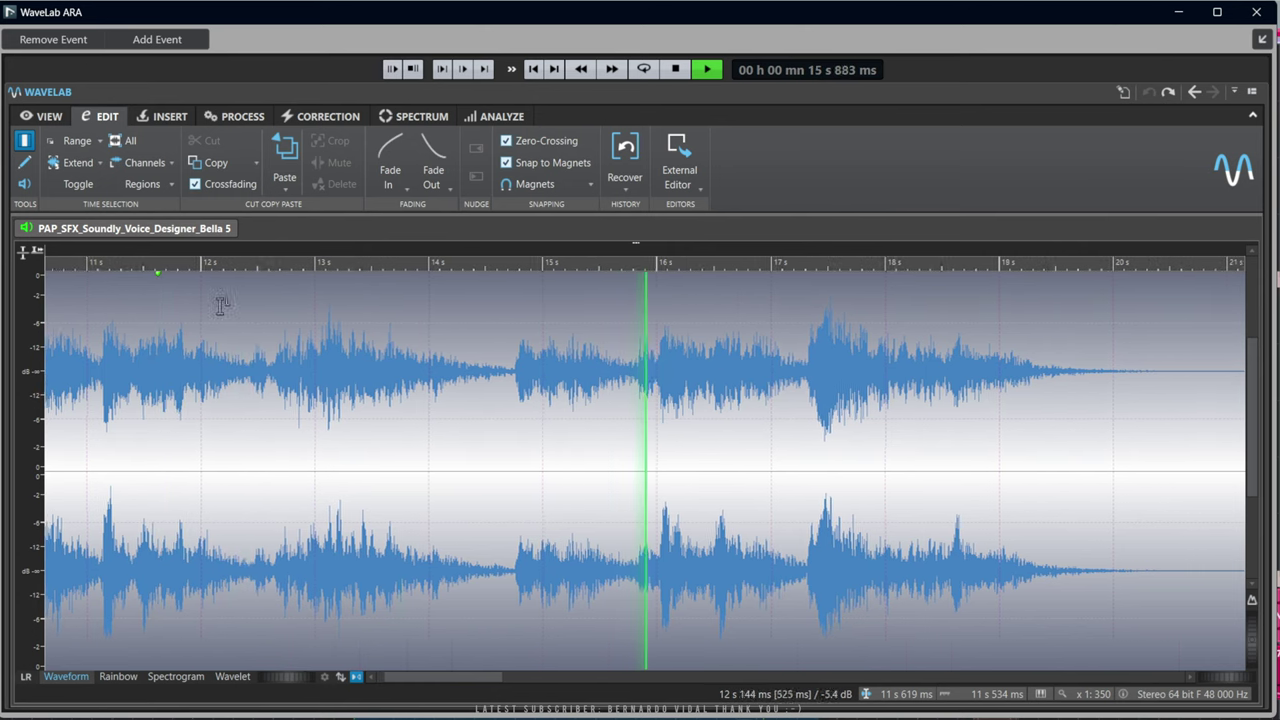
pyautogui.press('space')
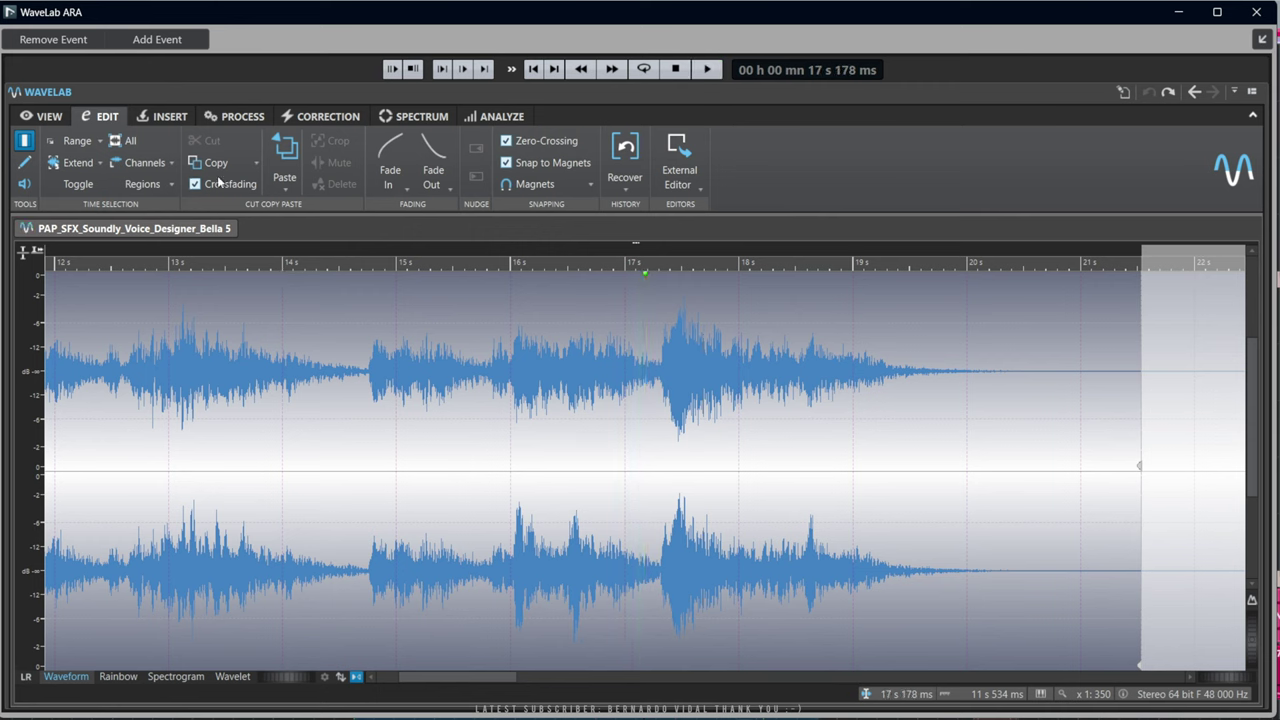
# Check the copy options without a selection and listen to the end of the file from about 14.7 s
pyautogui.click(257, 163)
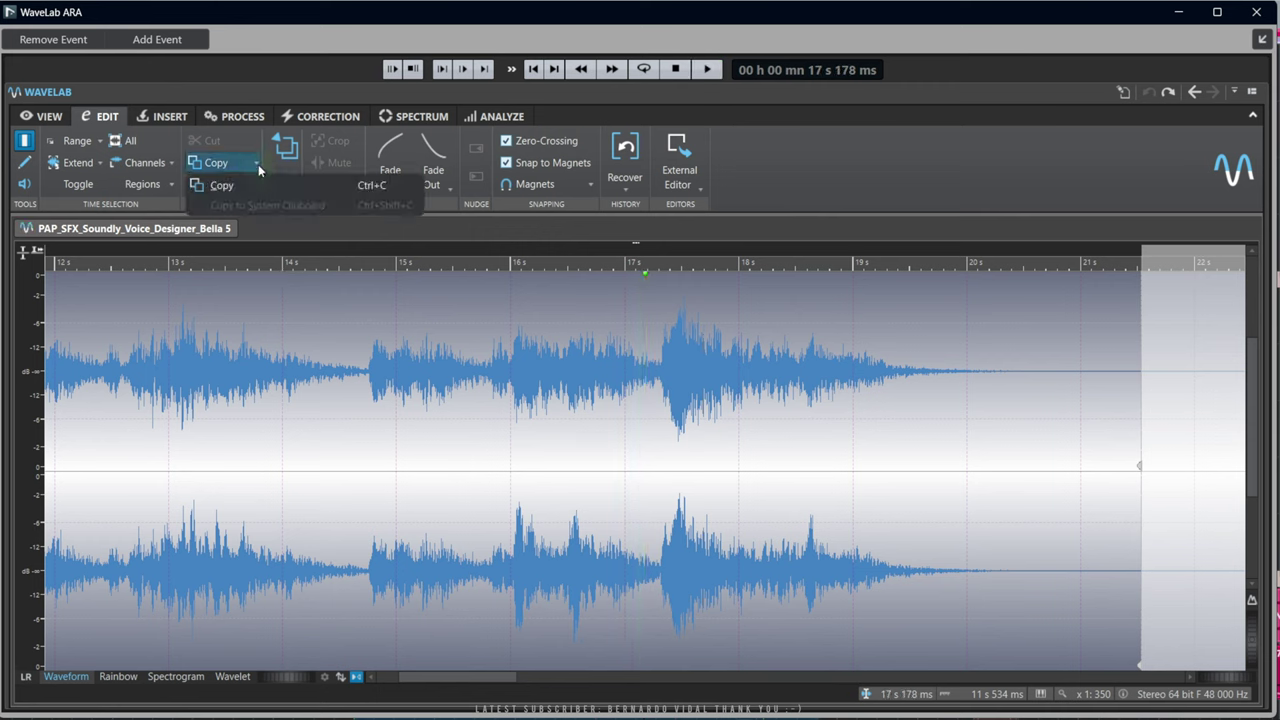
pyautogui.click(365, 456)
pyautogui.press('space')
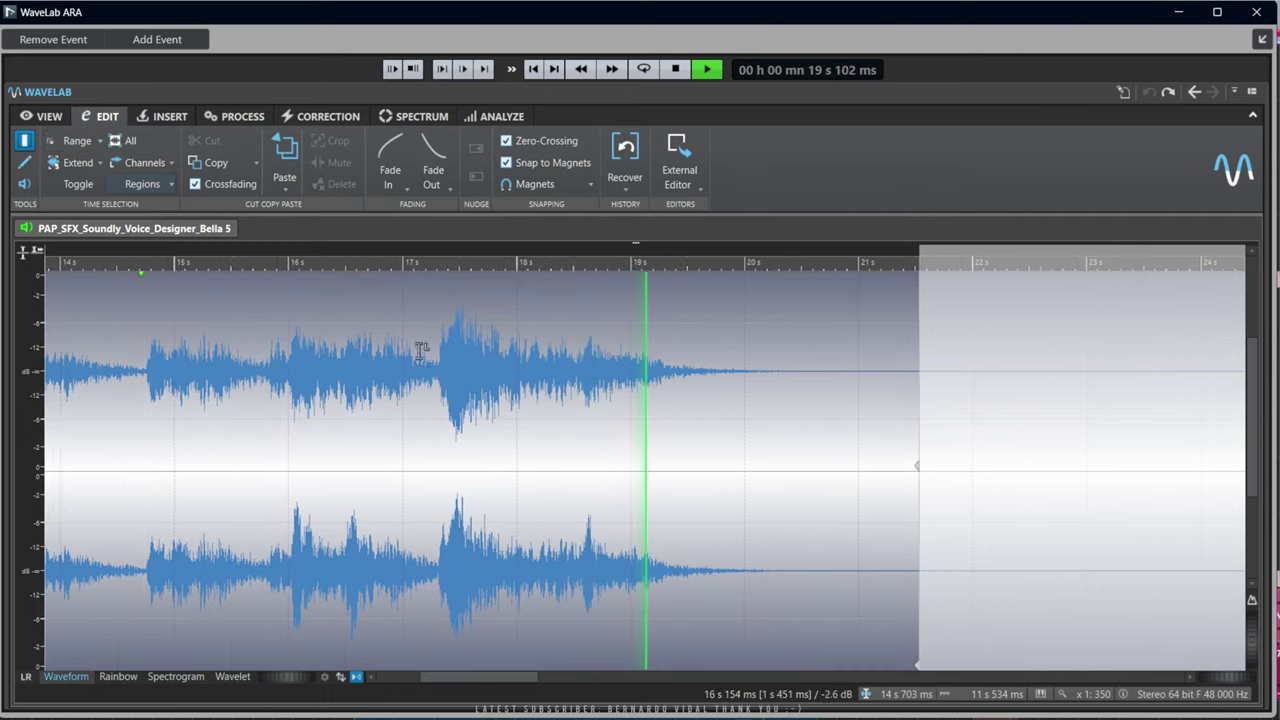
pyautogui.press('space')
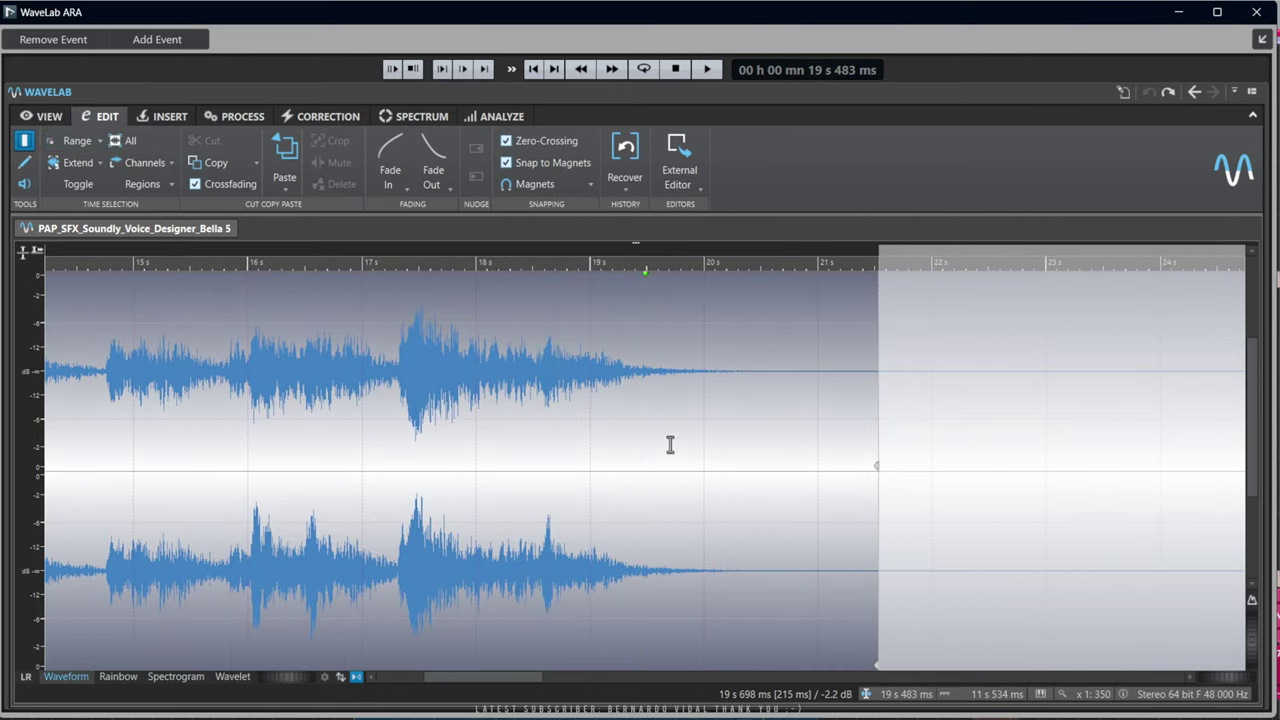
pyautogui.press('space')
pyautogui.press('space')
# Select about 412 ms of the quiet tail ending at about 20.25 s and copy it to the clipboard
pyautogui.moveTo(643, 428); pyautogui.dragTo(680, 445)
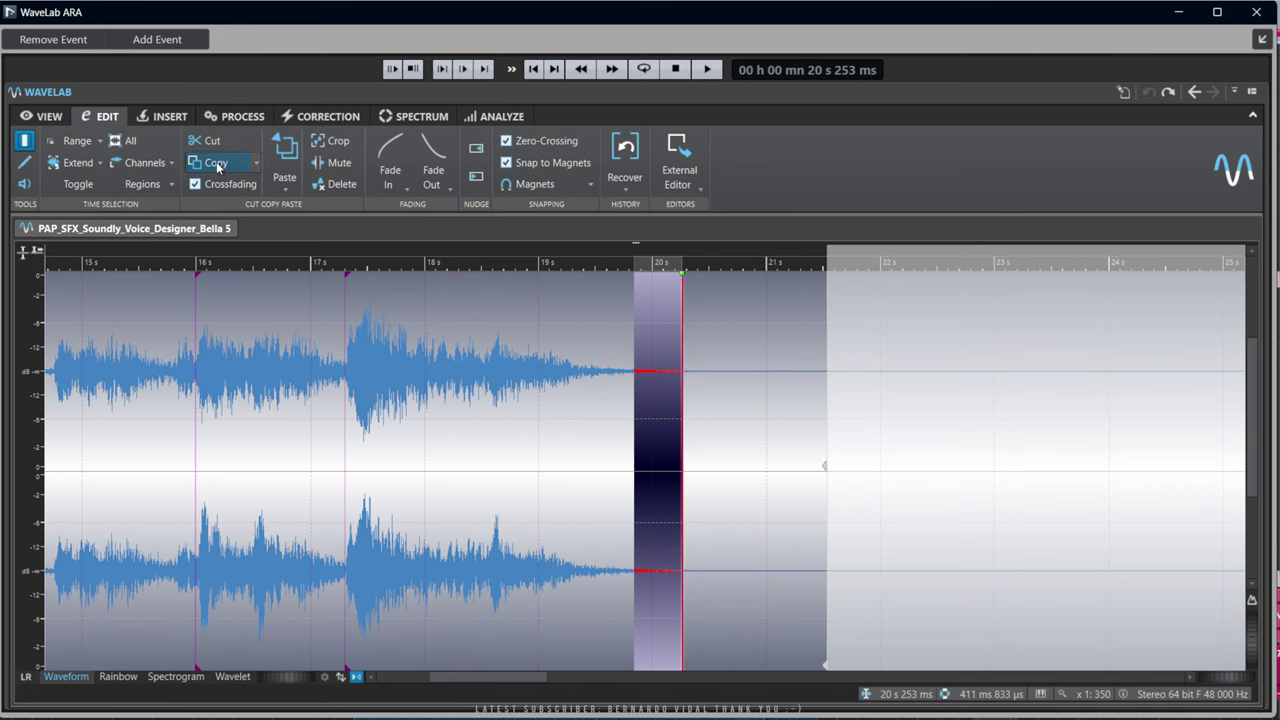
pyautogui.click(256, 166)
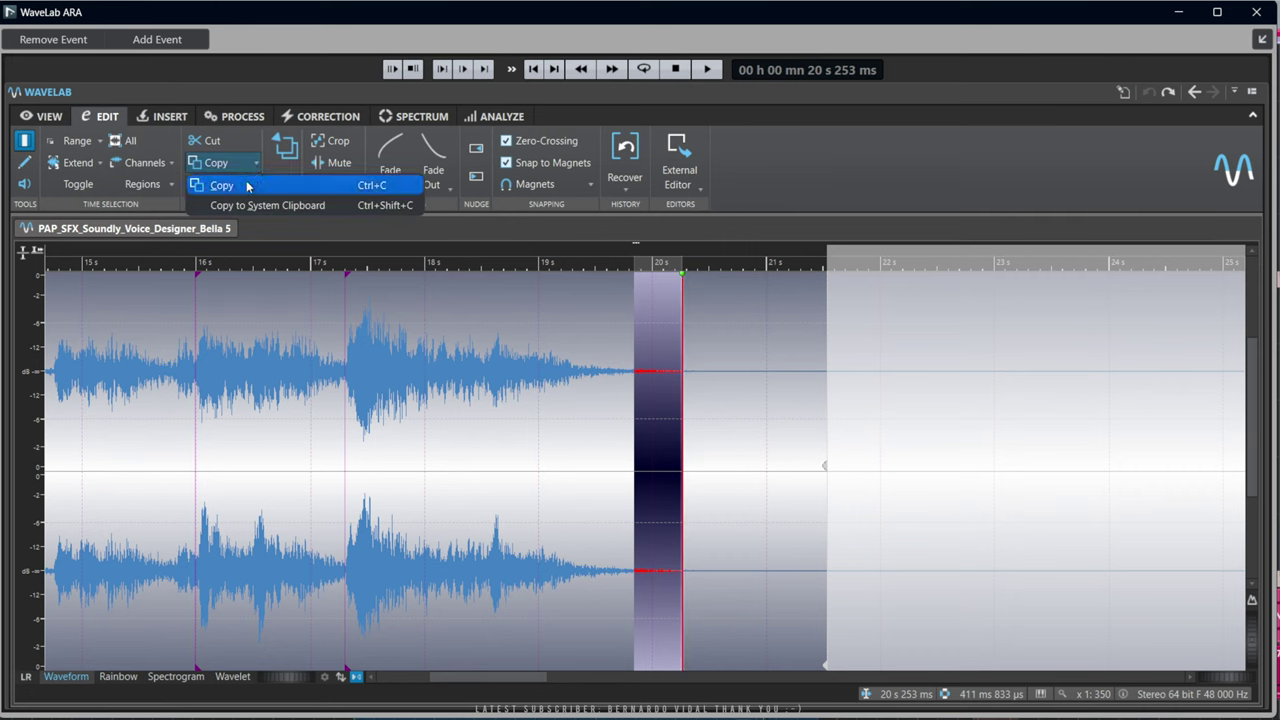
pyautogui.click(245, 187)
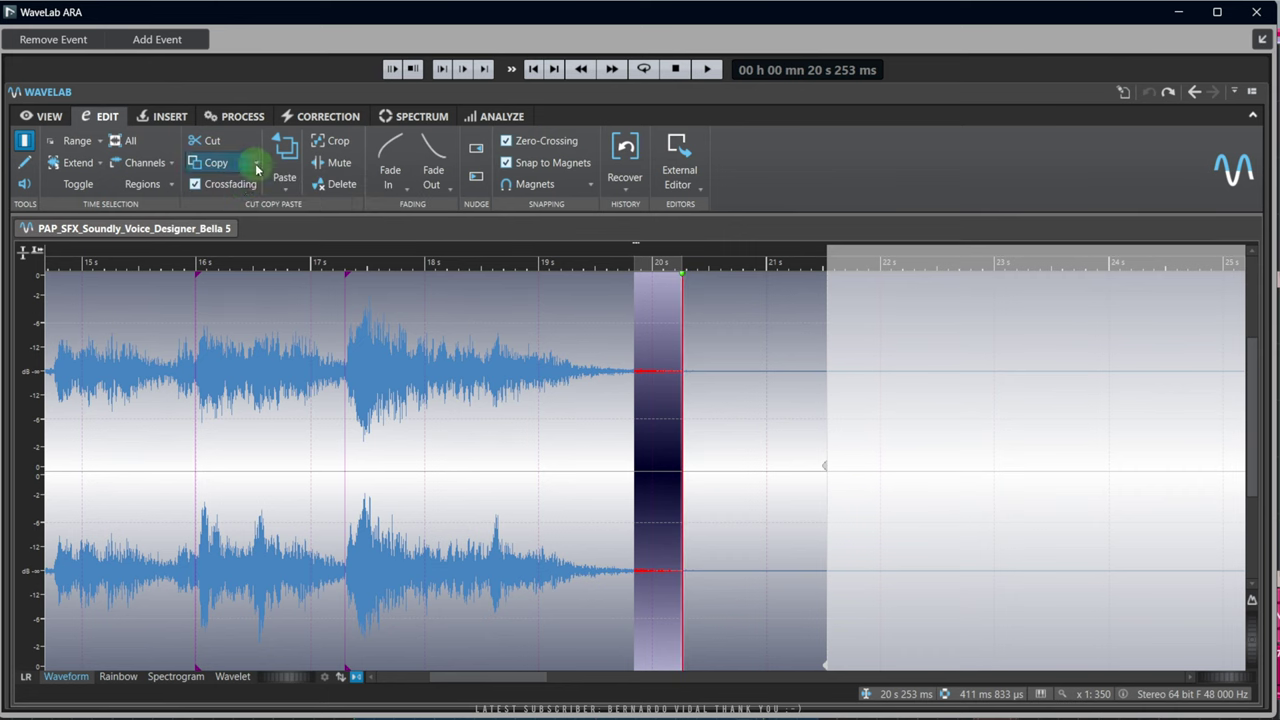
pyautogui.click(256, 164)
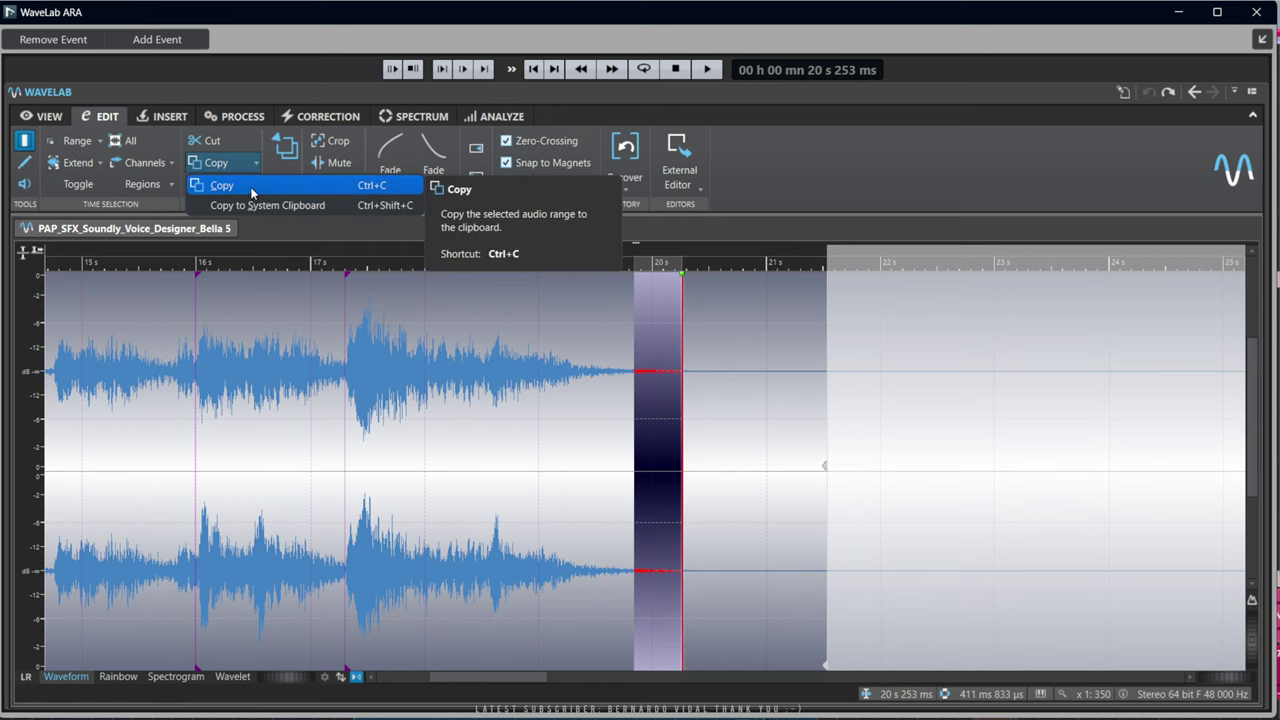
pyautogui.click(612, 449)
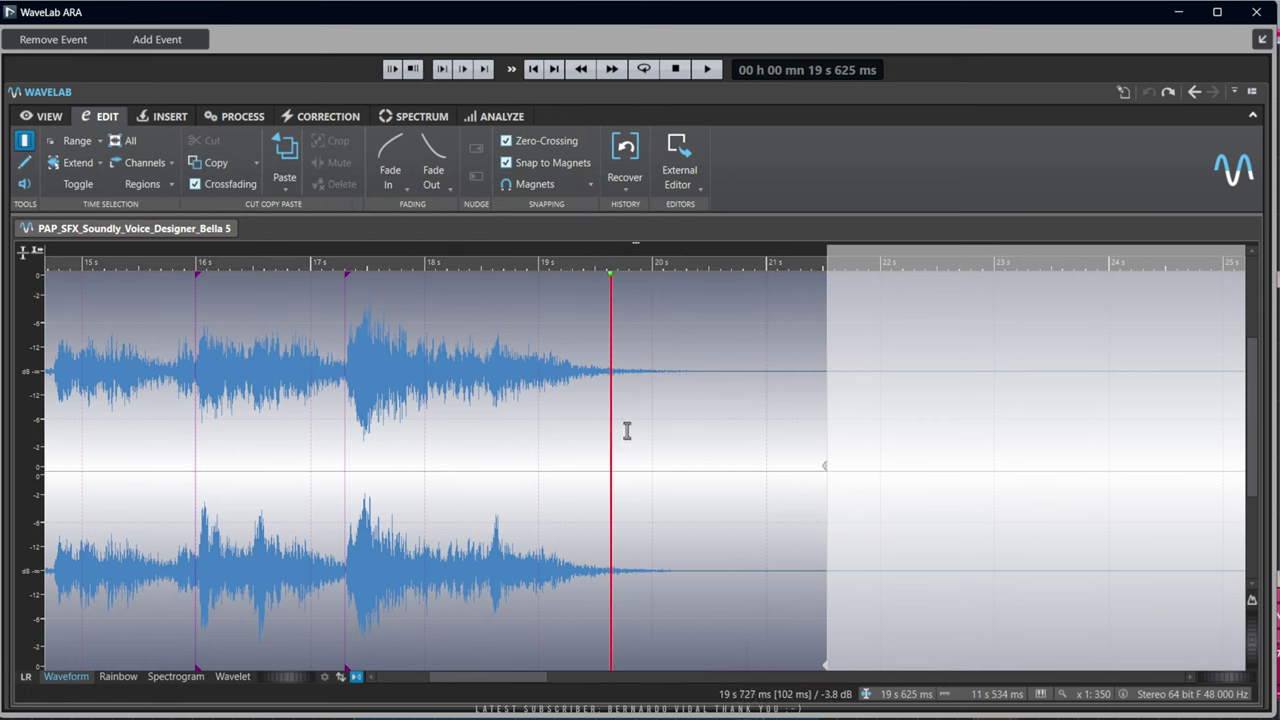
# Paste five consecutive copies of the clipboard audio with the edit cursor at about 20.18 s
pyautogui.click(673, 420)
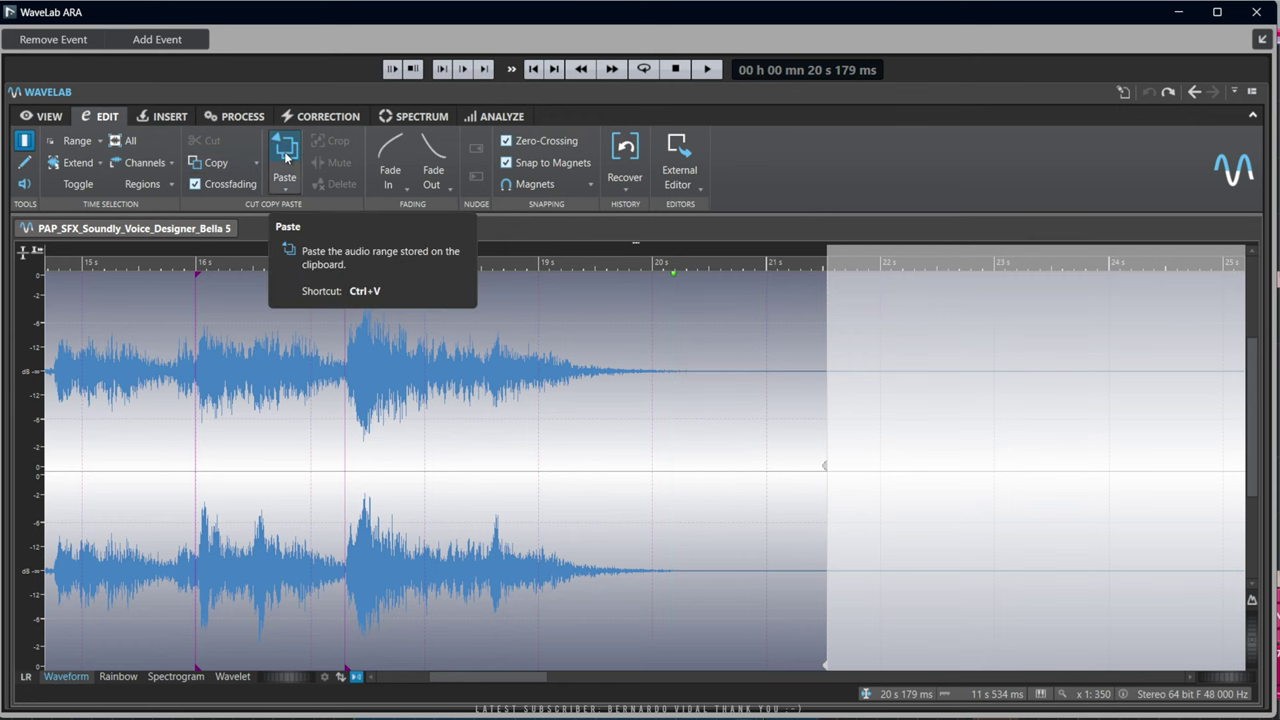
pyautogui.click(288, 191)
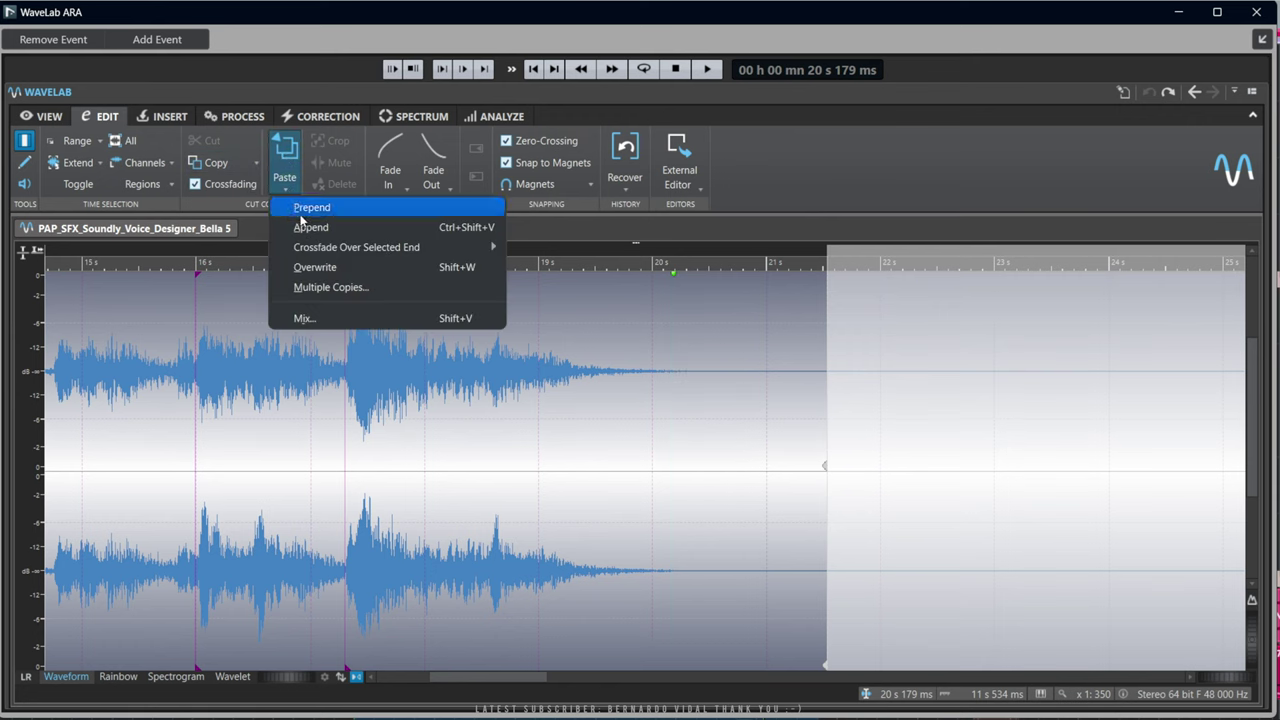
pyautogui.moveTo(324, 248)
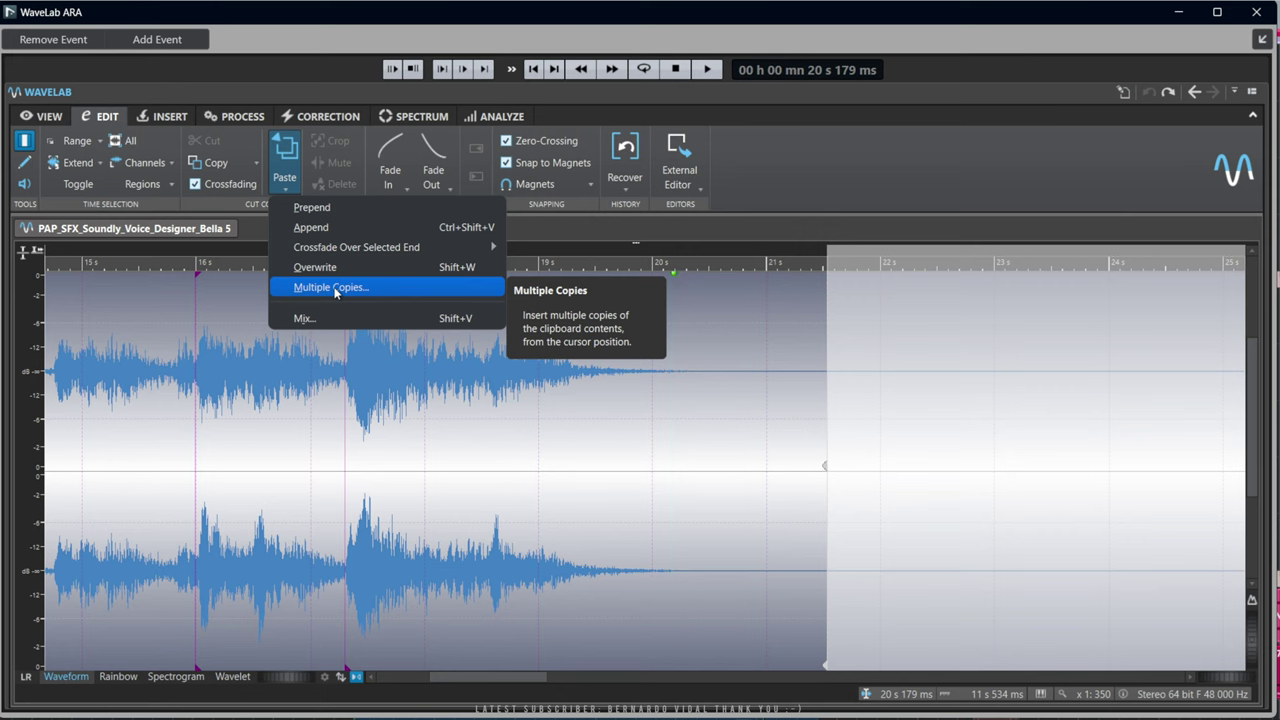
pyautogui.click(334, 288)
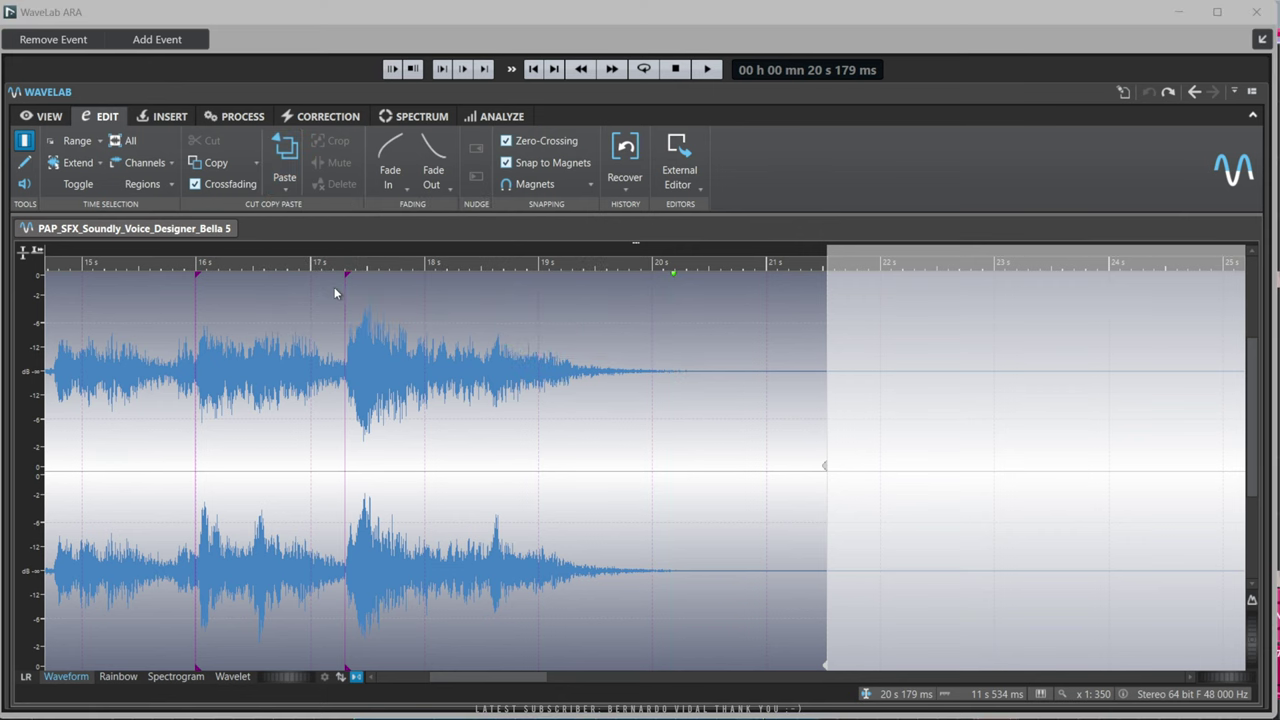
pyautogui.moveTo(414, 177); pyautogui.dragTo(582, 352)
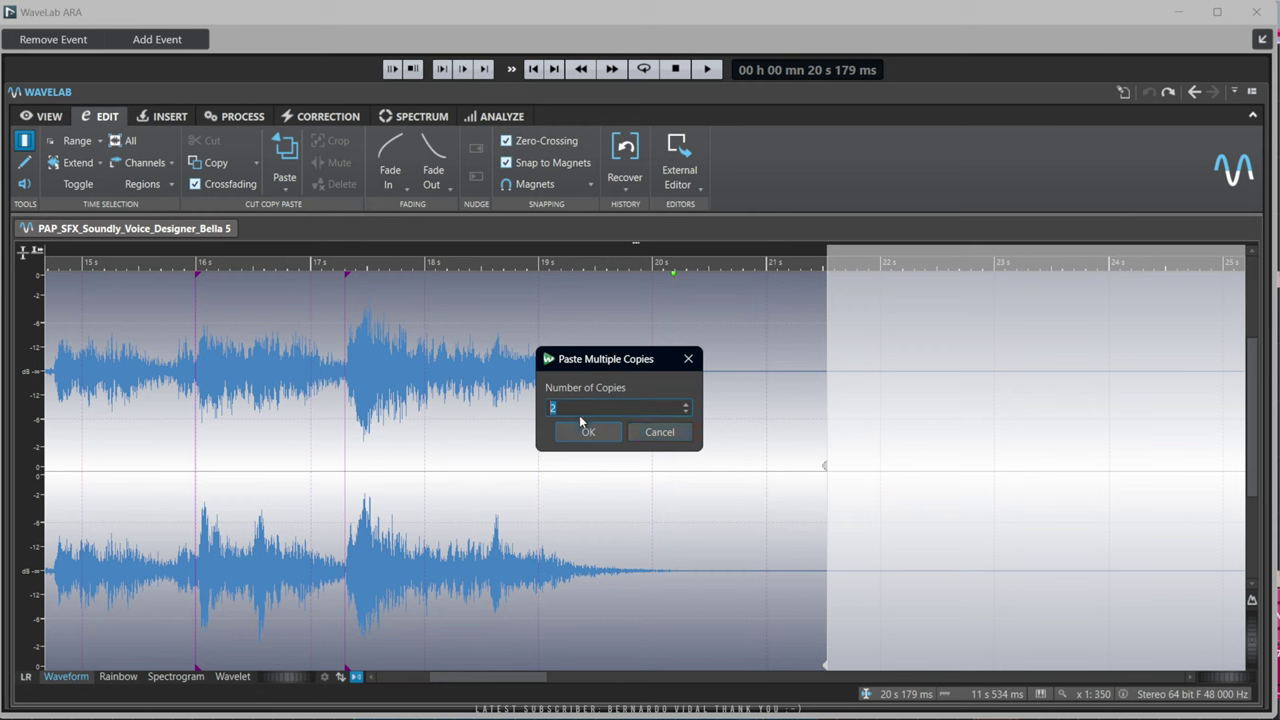
pyautogui.click(588, 433)
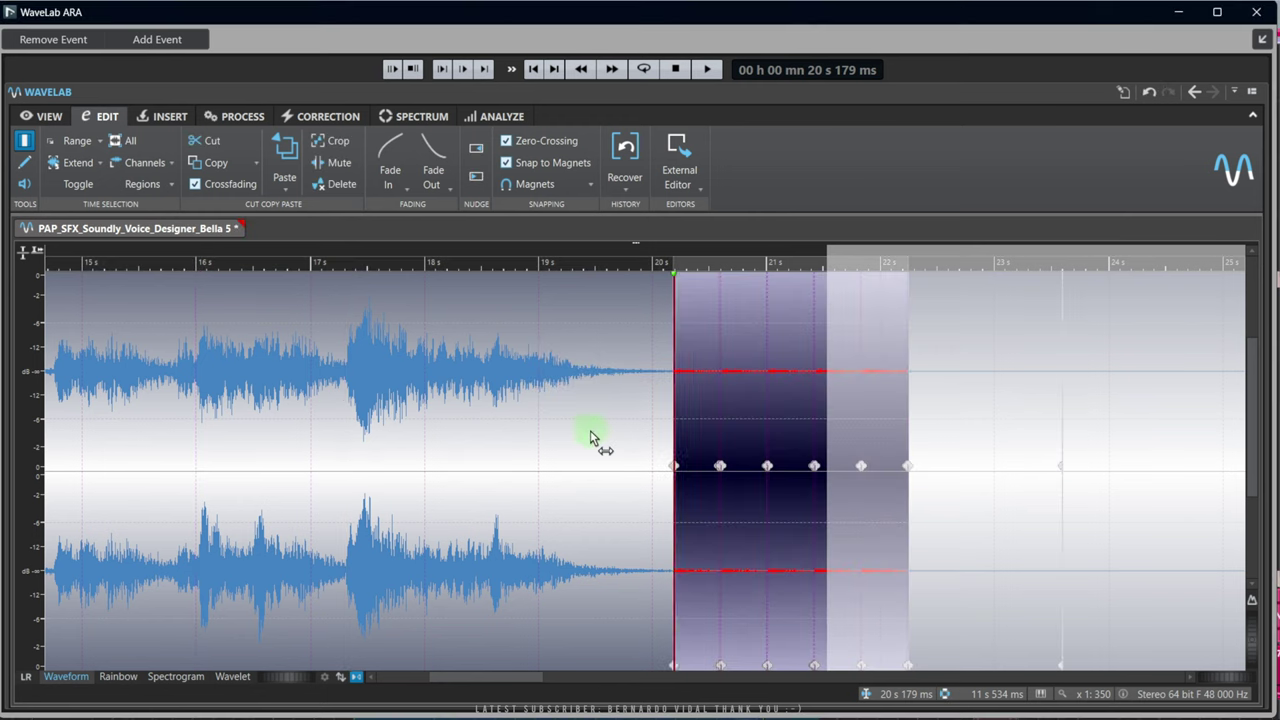
# Play back the extended tail and undo the pasting of the multiple copies
pyautogui.click(620, 494)
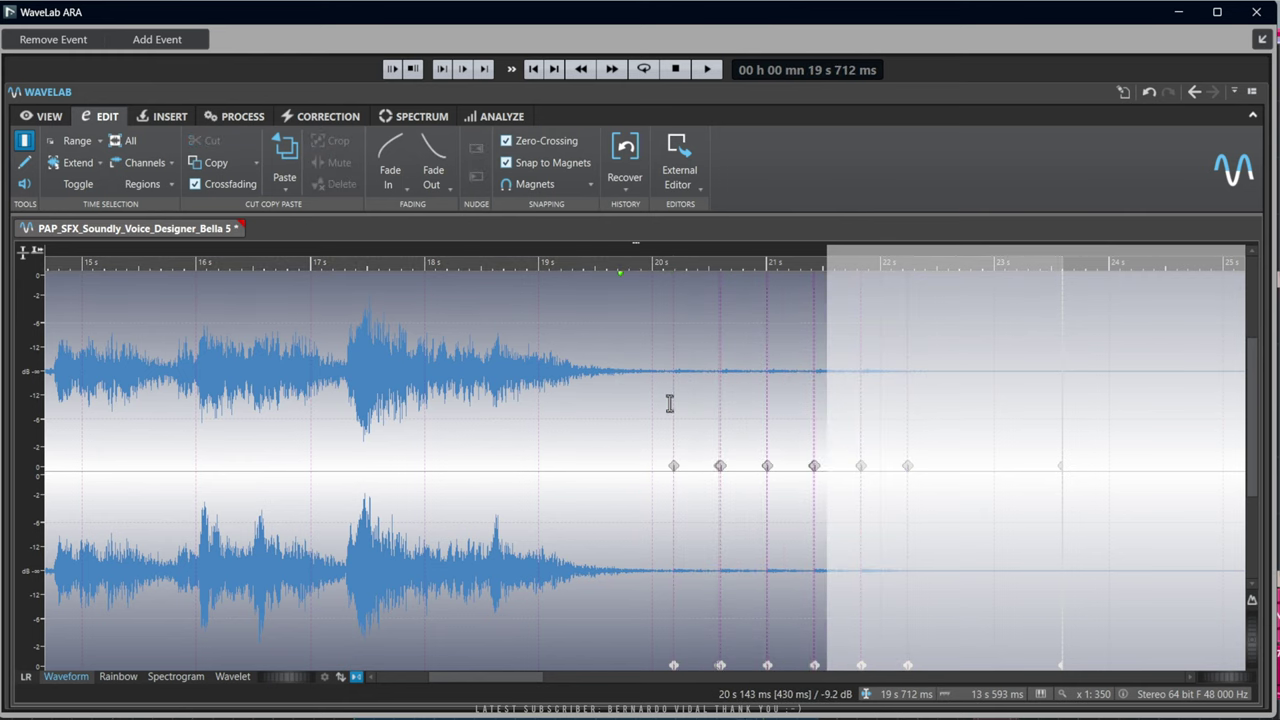
pyautogui.click(517, 399)
pyautogui.press('space')
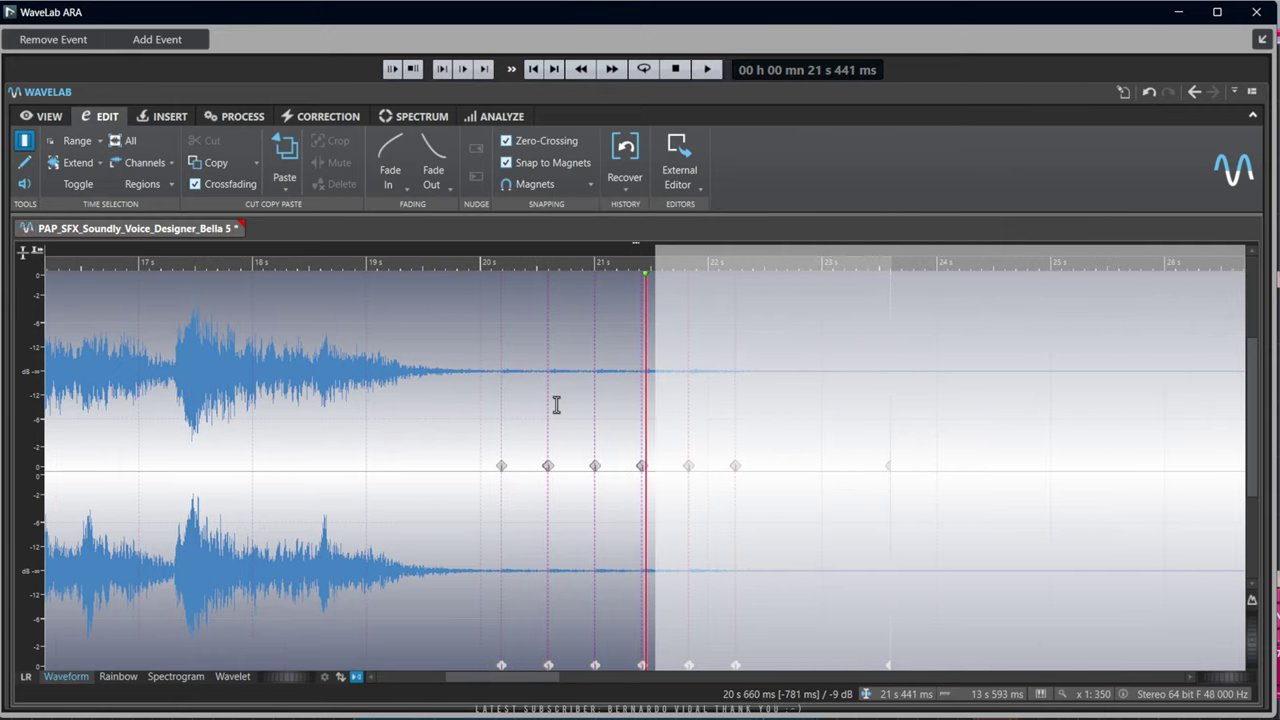
pyautogui.click(449, 436)
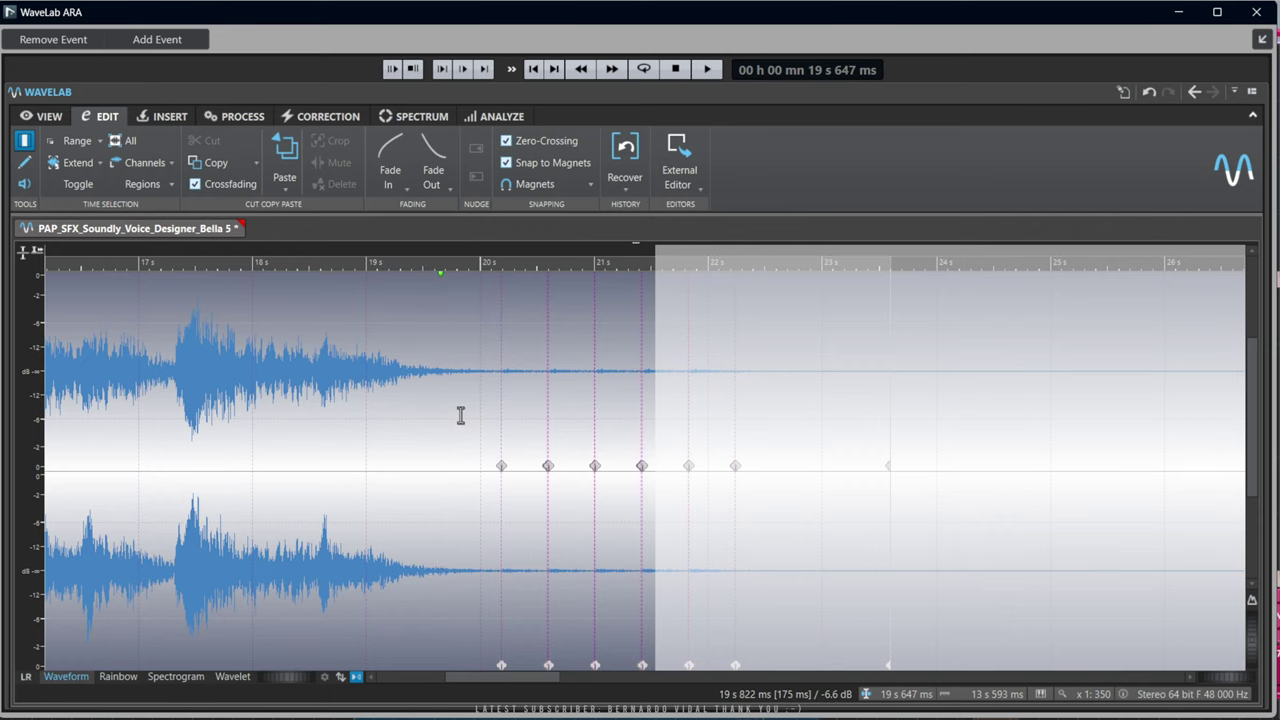
pyautogui.hotkey('ctrl', 'z')
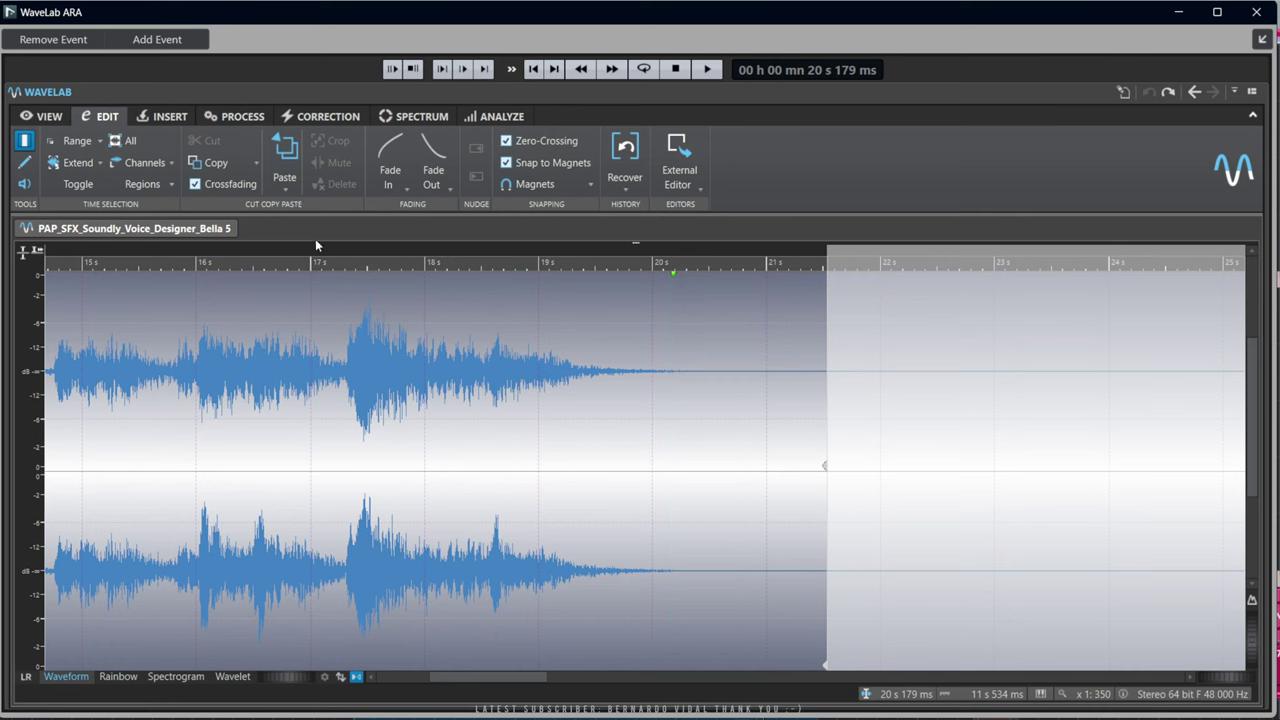
# Crop the file to the section of about 1.24 s ending at about 15.99 s, and undo the crop
pyautogui.moveTo(337, 370); pyautogui.dragTo(505, 391)
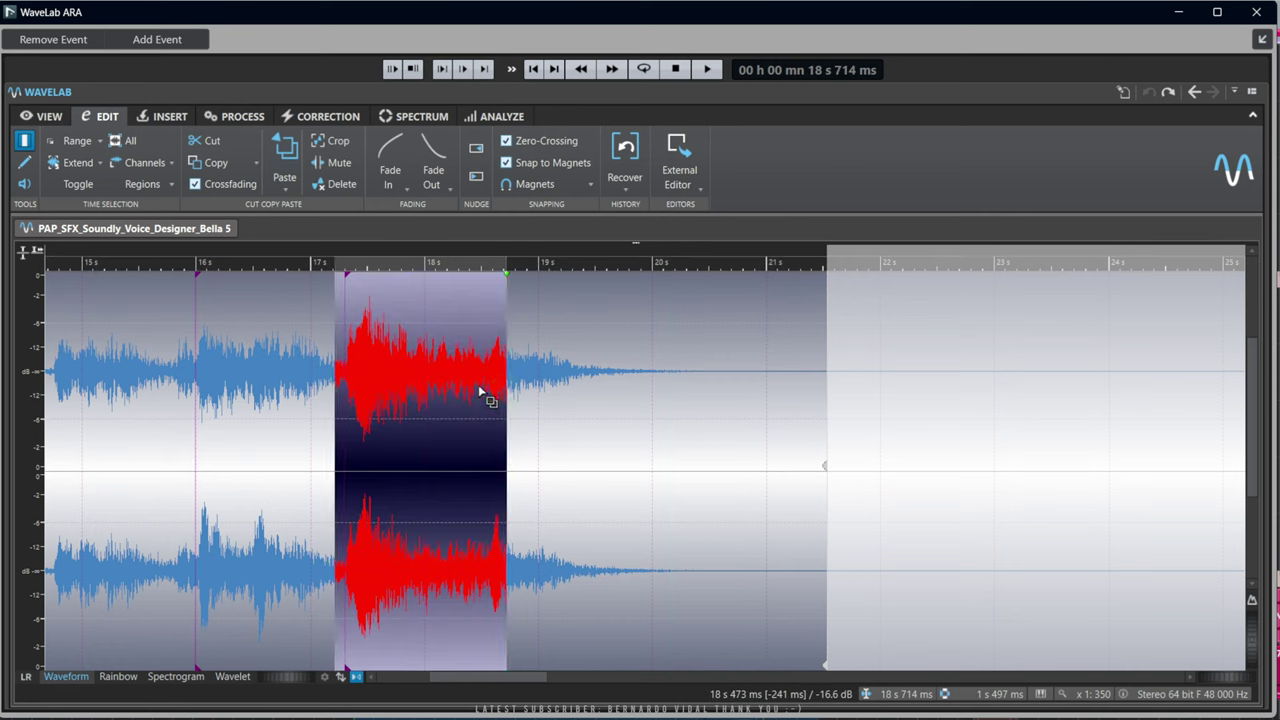
pyautogui.click(480, 393)
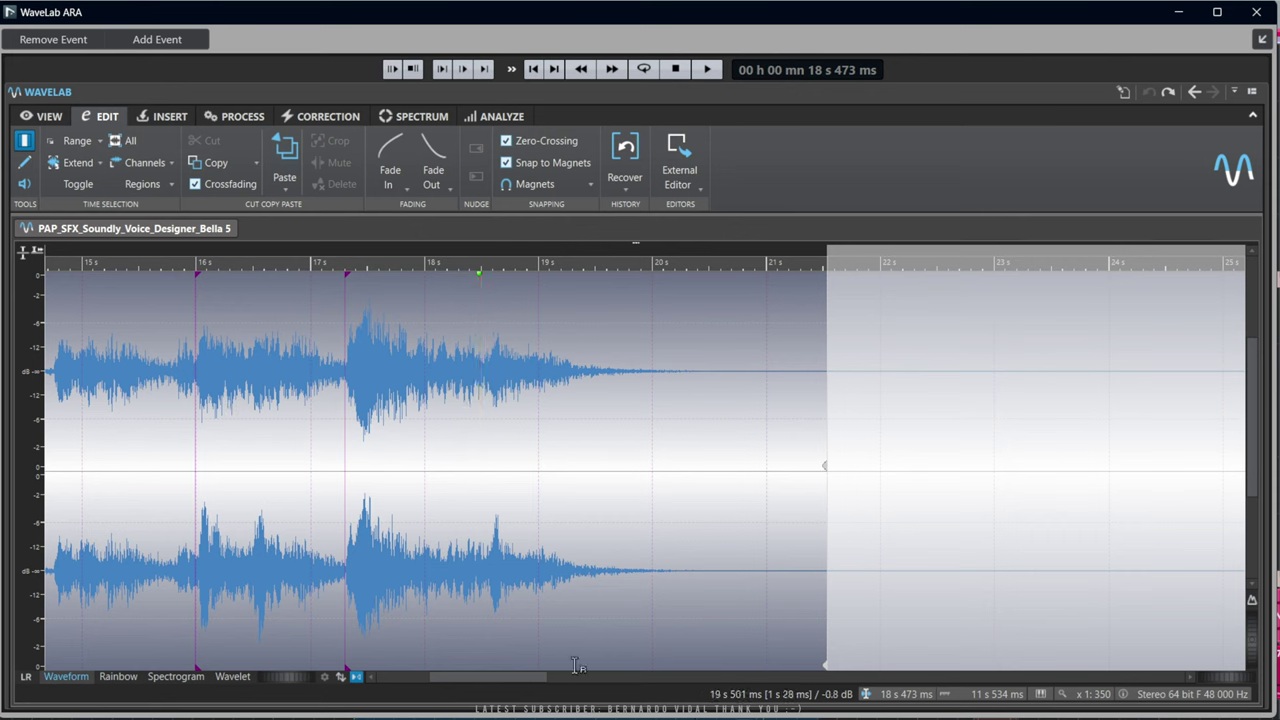
pyautogui.moveTo(508, 678); pyautogui.dragTo(460, 685)
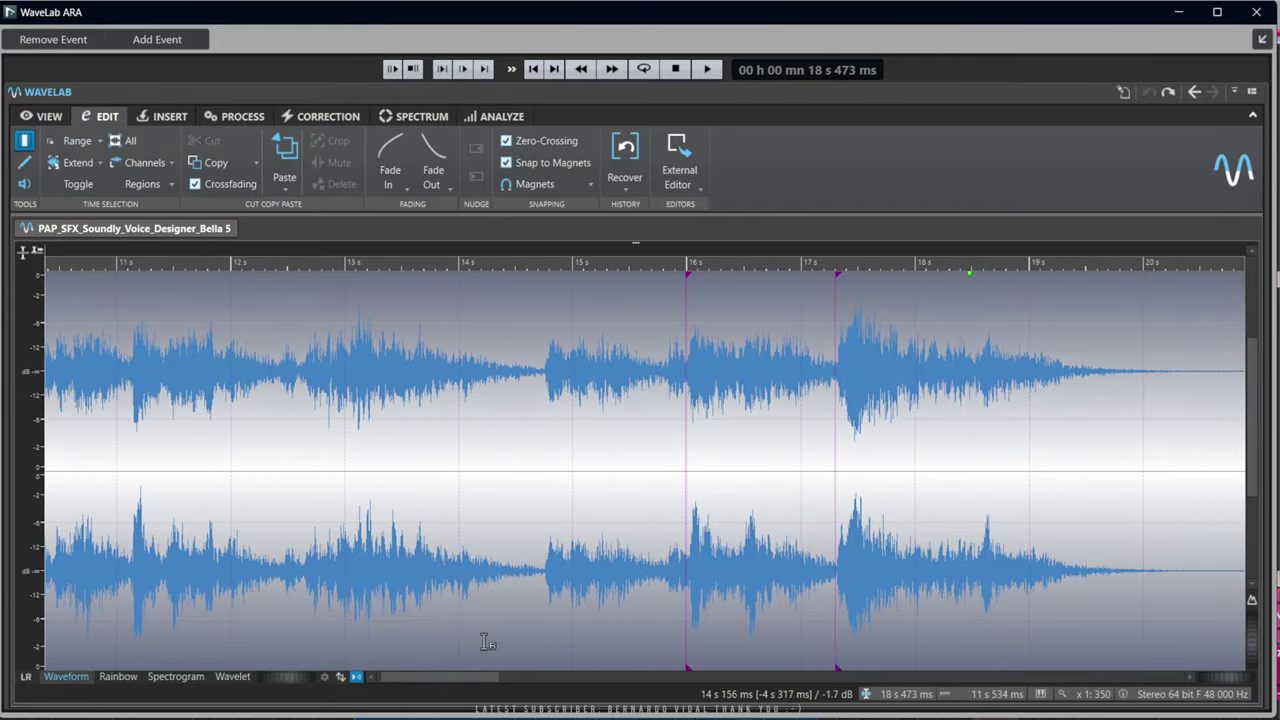
pyautogui.moveTo(544, 415); pyautogui.dragTo(686, 414)
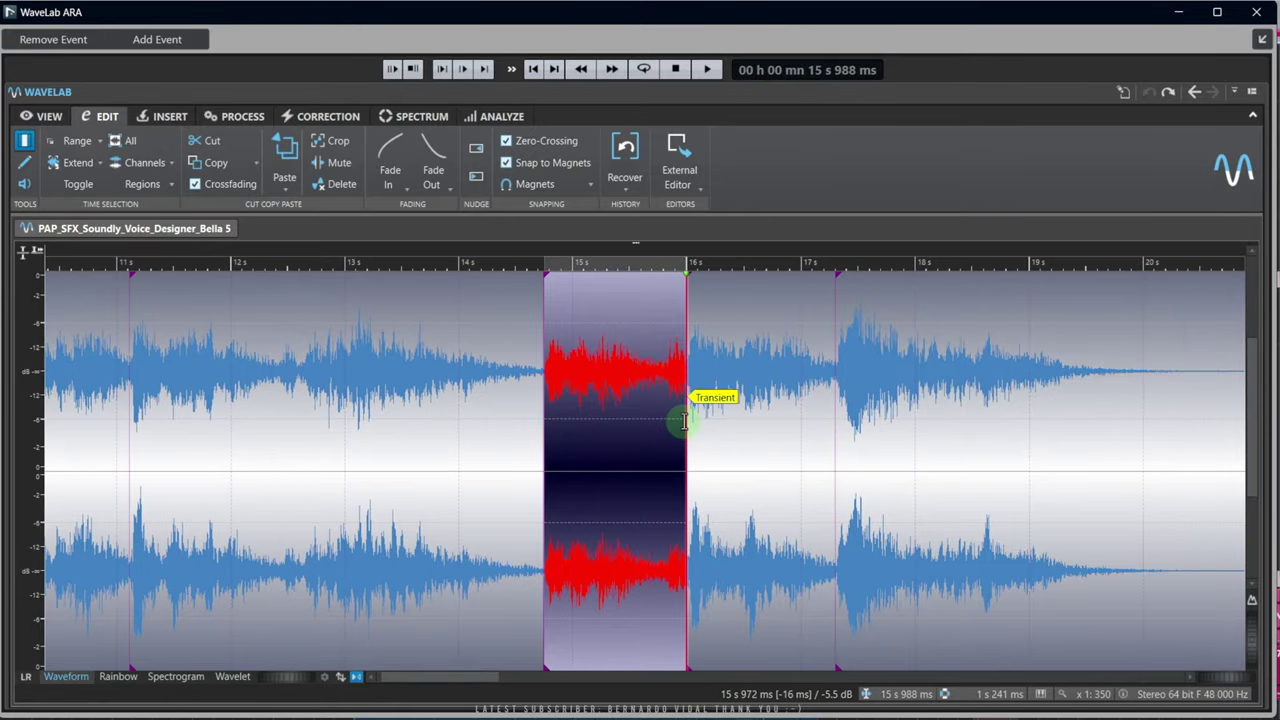
pyautogui.click(333, 142)
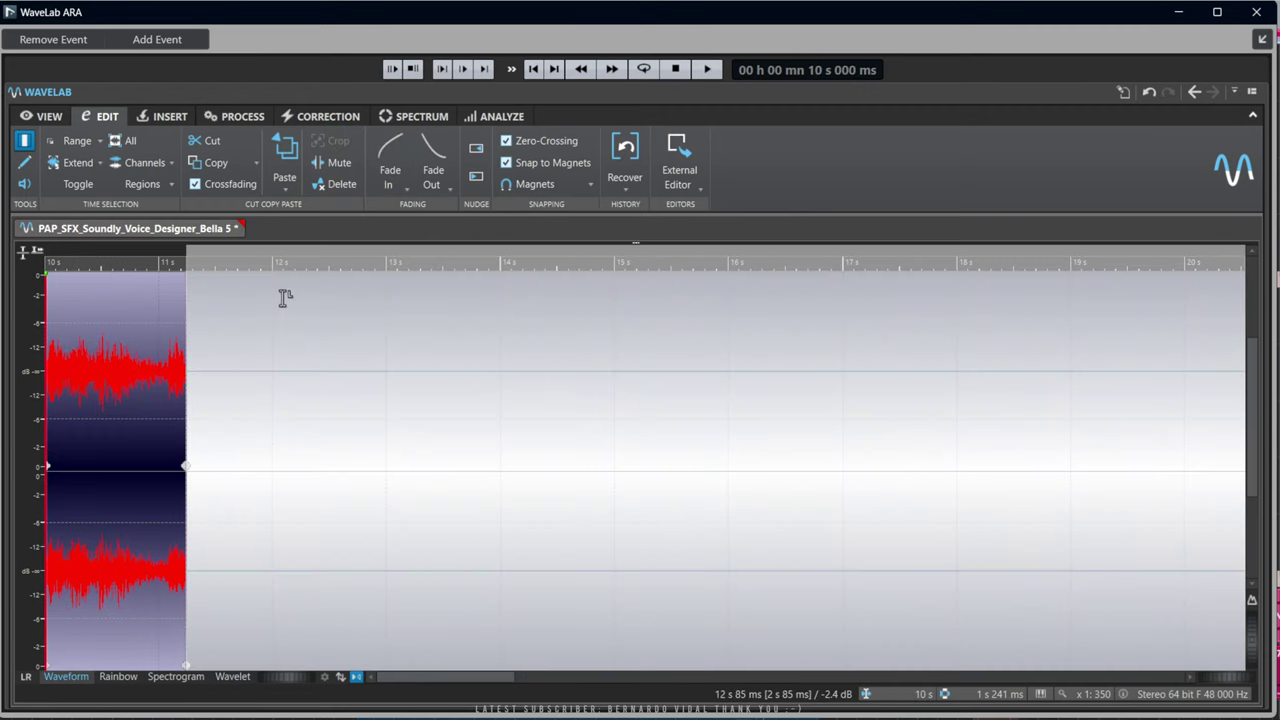
pyautogui.hotkey('ctrl', 'z')
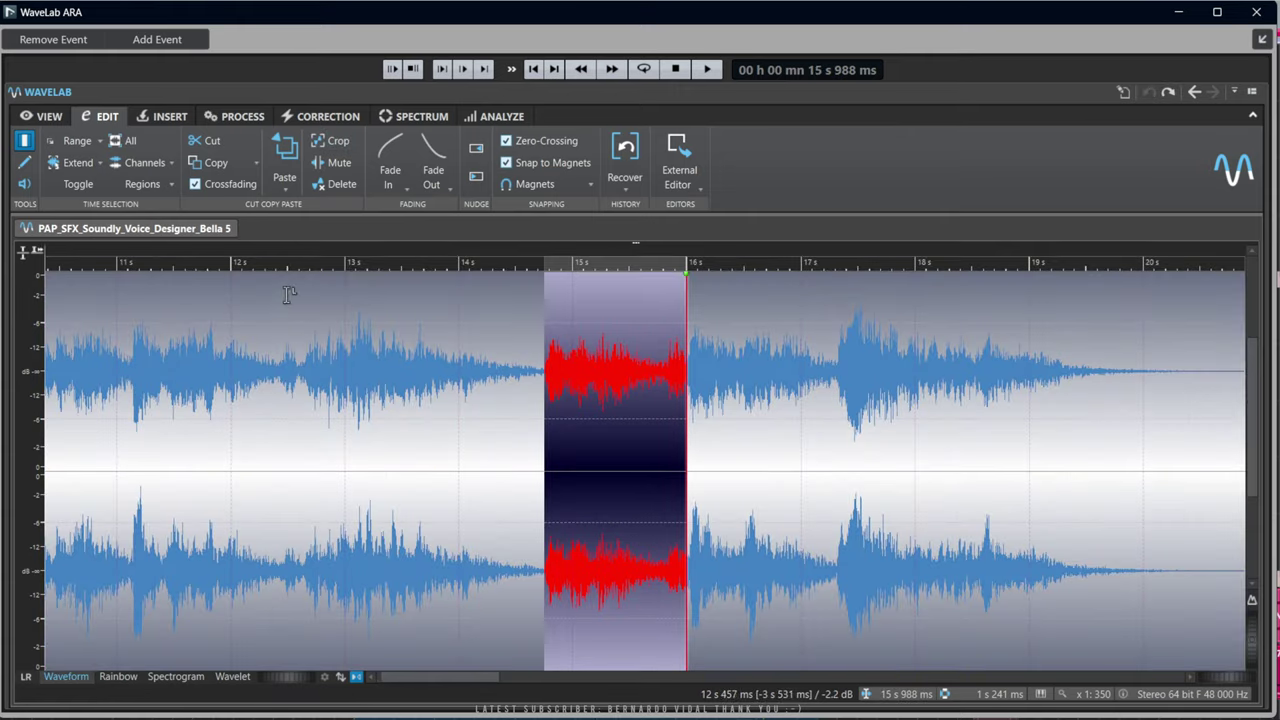
# Delete the section of about 1.24 s ending at about 15.99 s, undo the deletion, and clear the selection
pyautogui.click(341, 167)
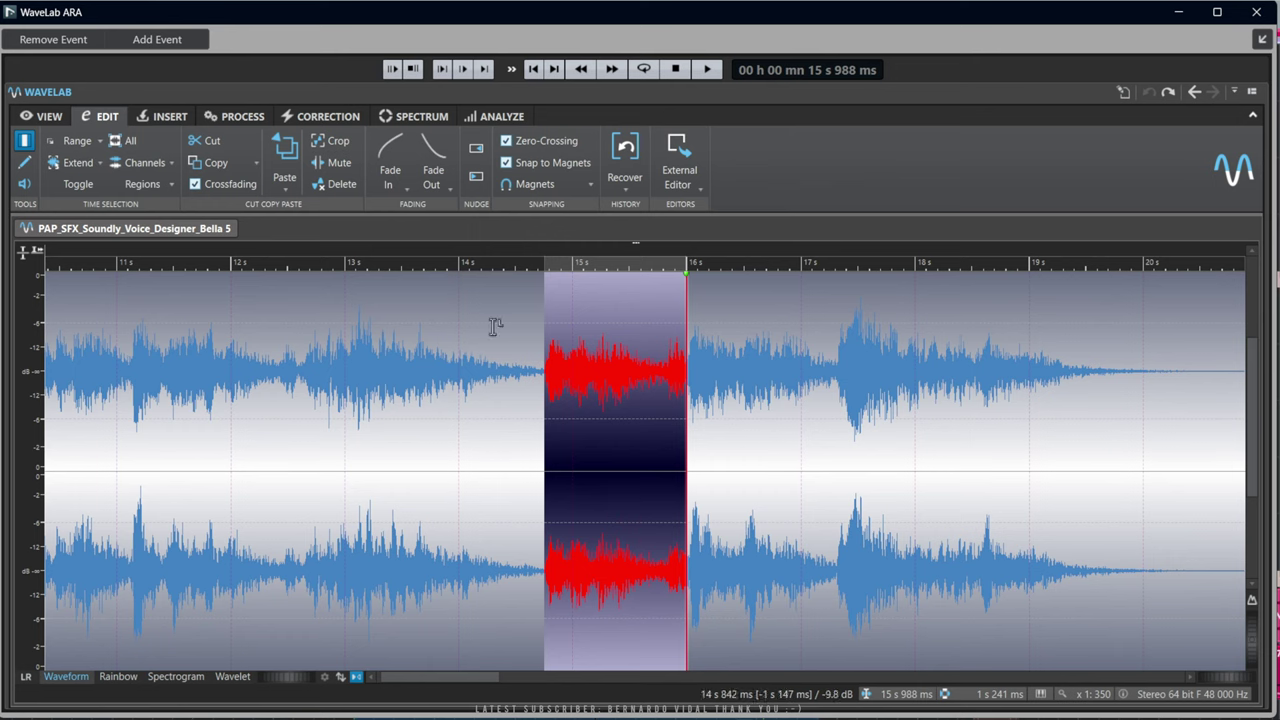
pyautogui.click(338, 185)
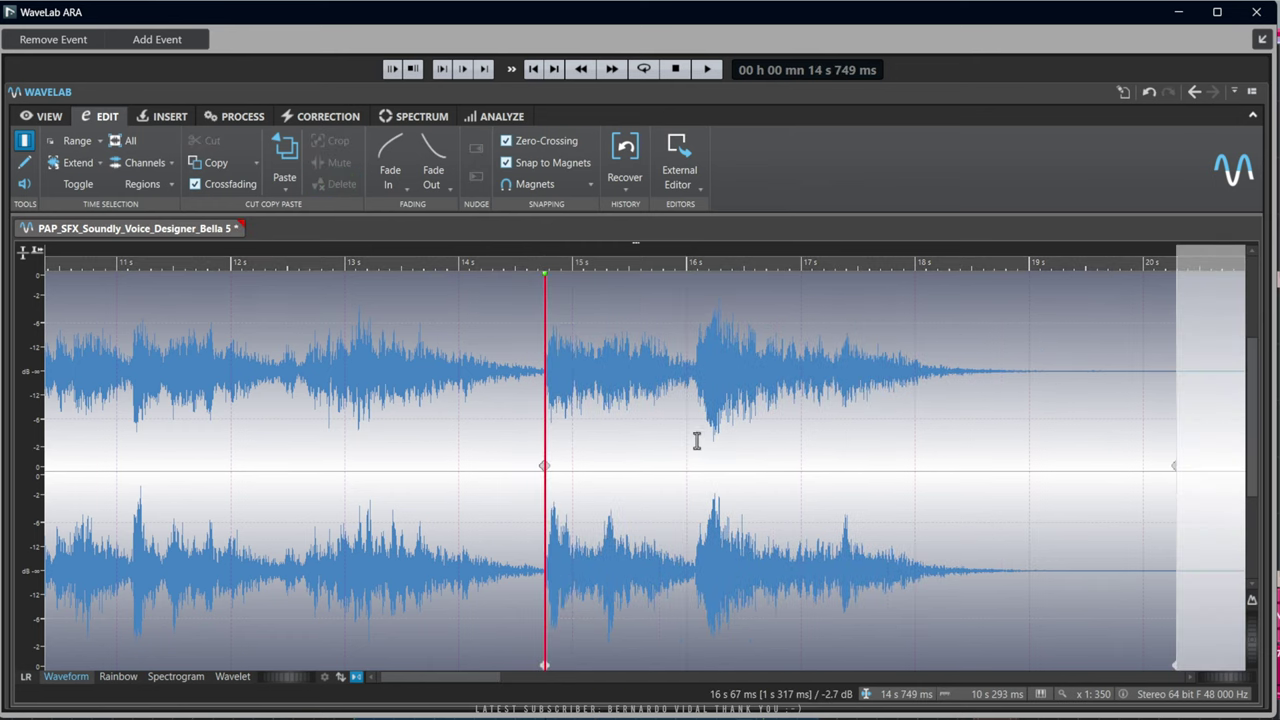
pyautogui.hotkey('ctrl', 'z')
pyautogui.click(463, 435)
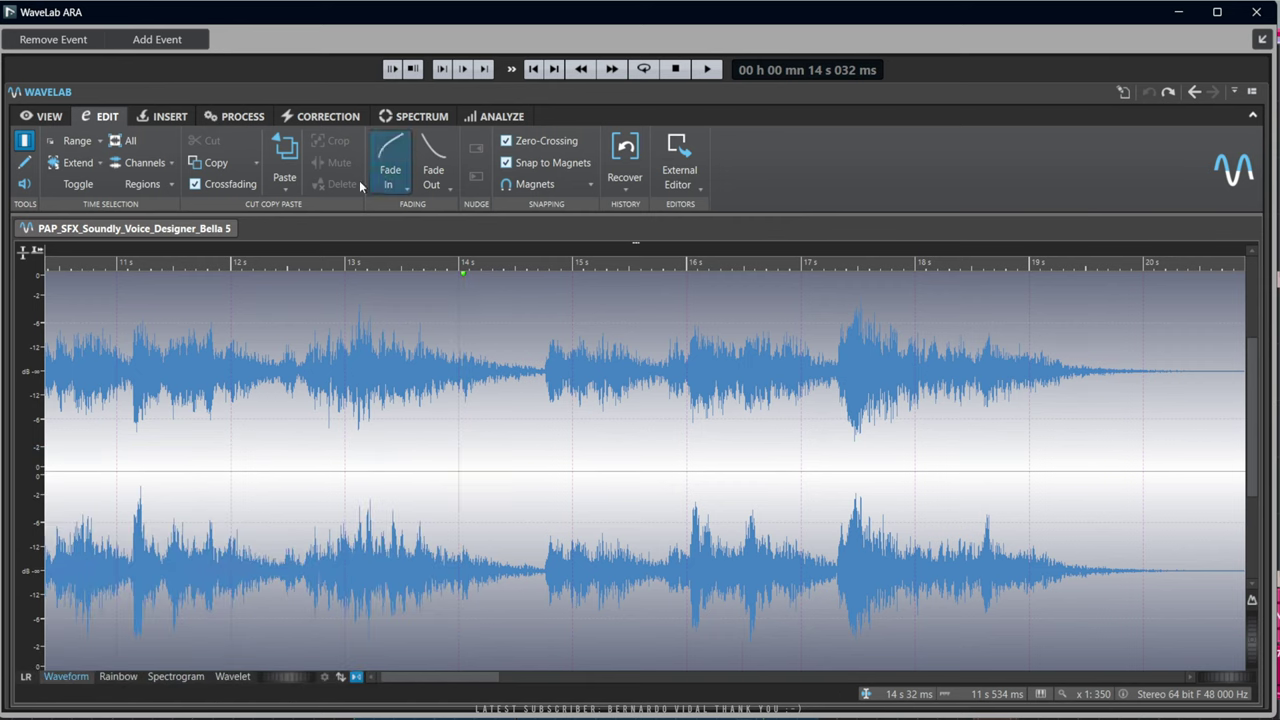
# Open the insert tools and listen to the audio from about 12.4 s and again from about 13.1 s
pyautogui.click(184, 122)
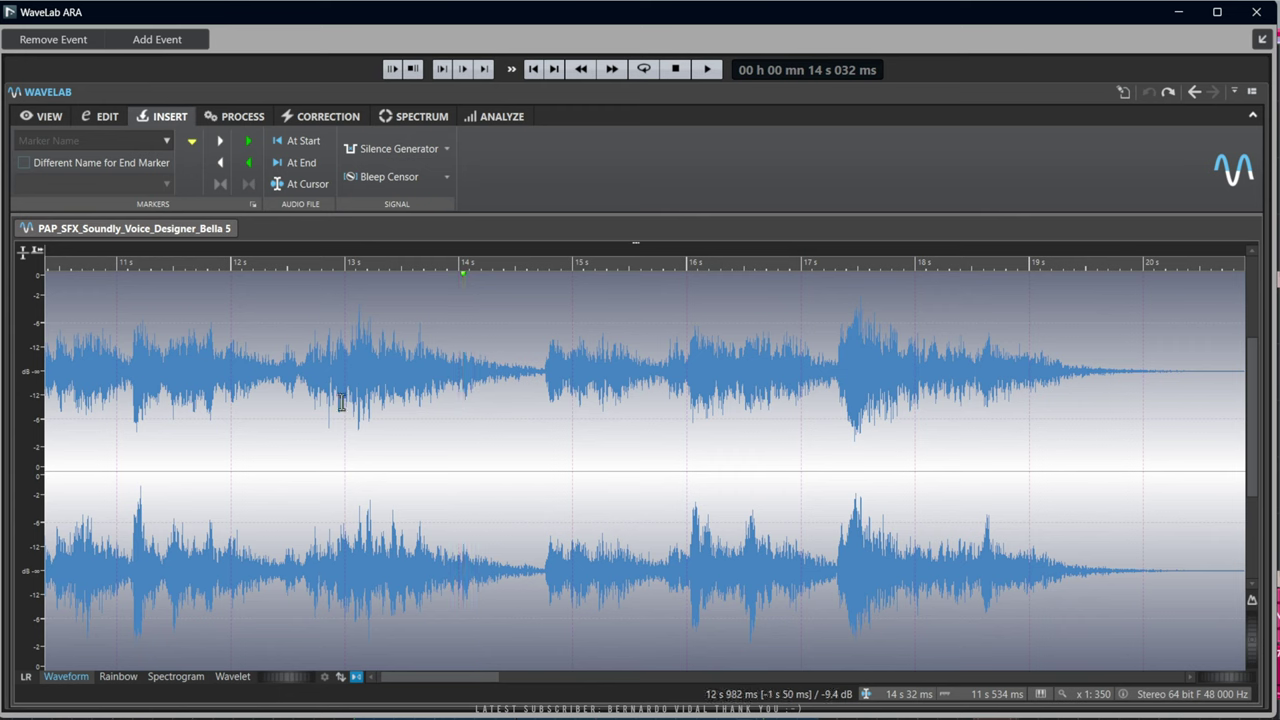
pyautogui.press('space')
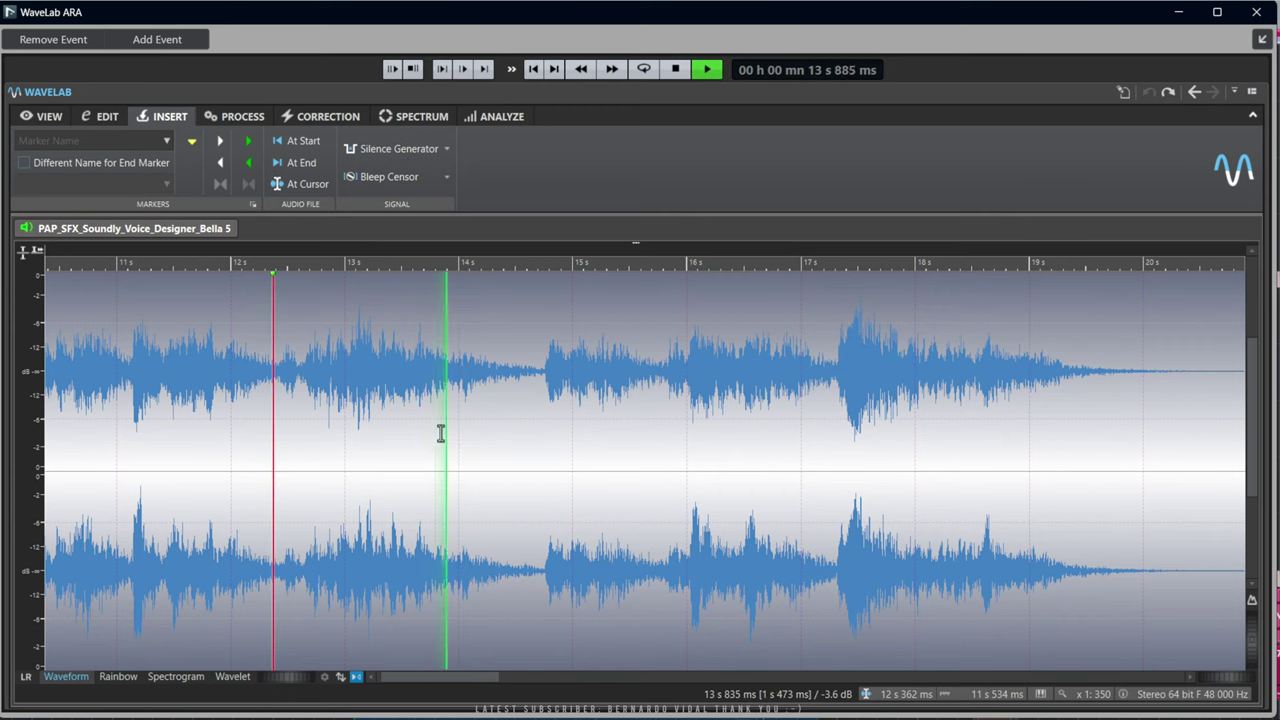
pyautogui.press('space')
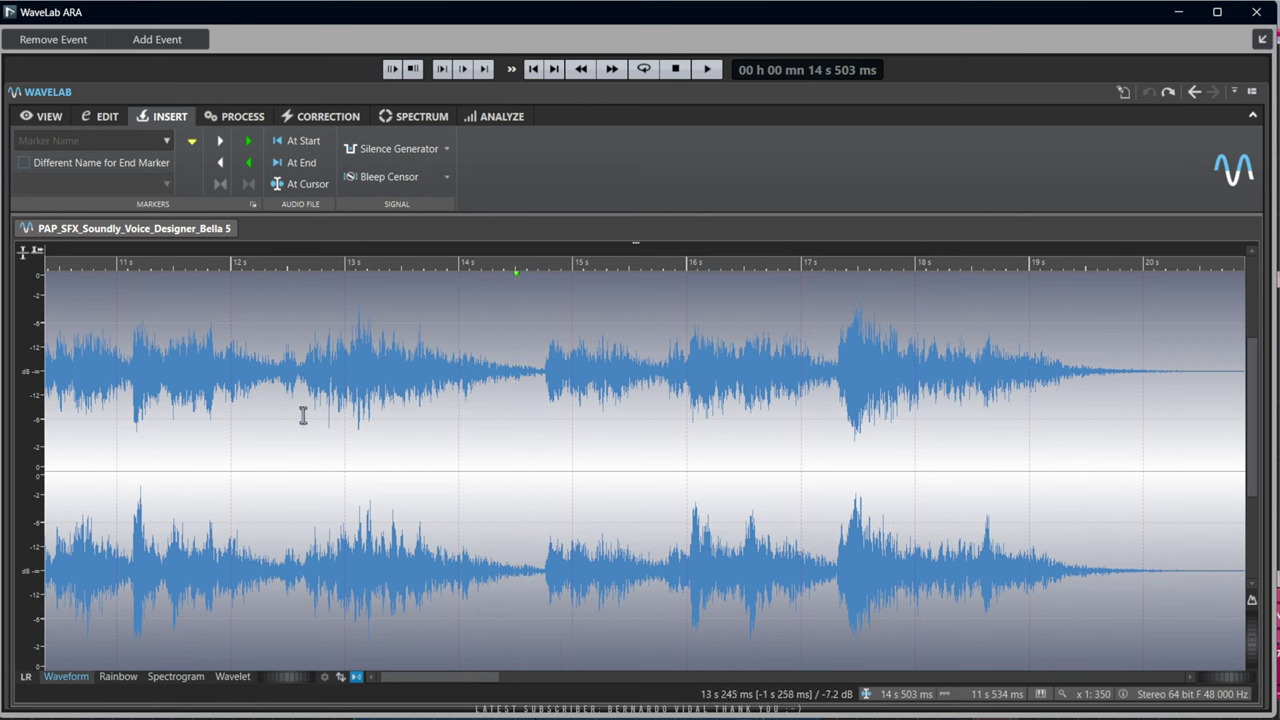
pyautogui.click(355, 418)
pyautogui.press('space')
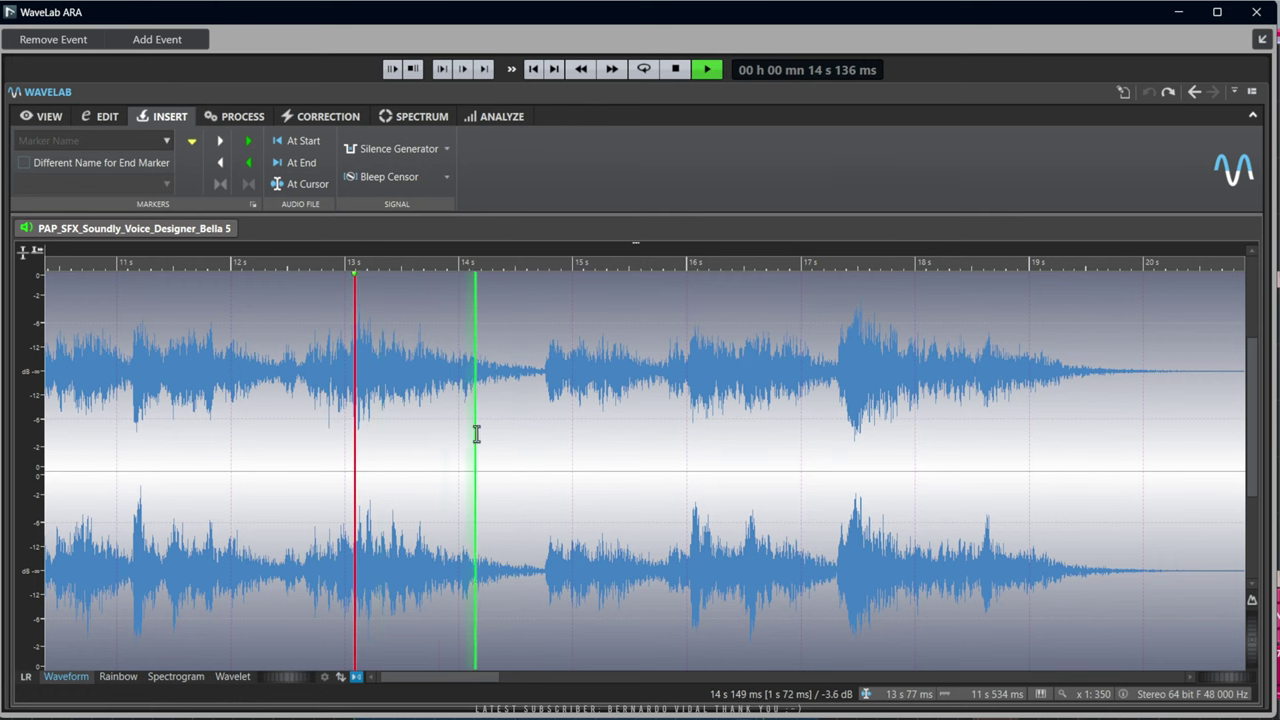
pyautogui.press('space')
# Select about 844 ms of audio ending at about 14.75 s and open the Bleep Censor settings for it
pyautogui.moveTo(449, 411); pyautogui.dragTo(544, 415)
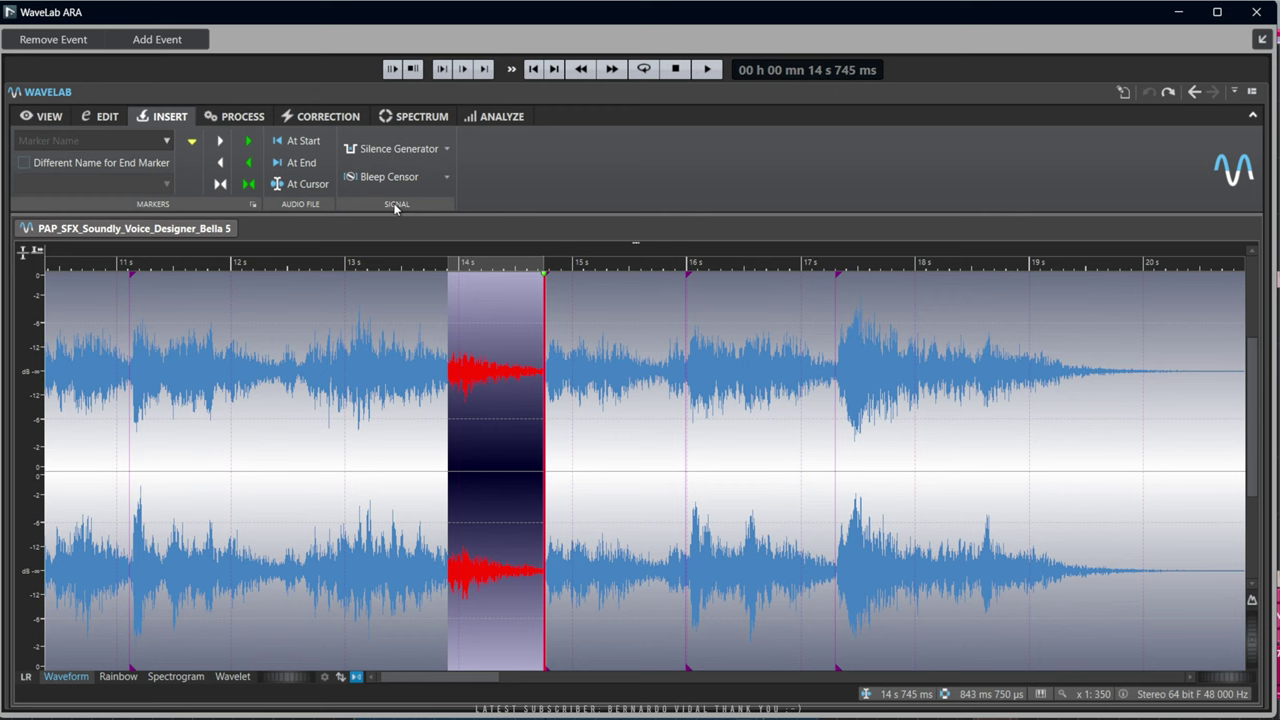
pyautogui.click(448, 180)
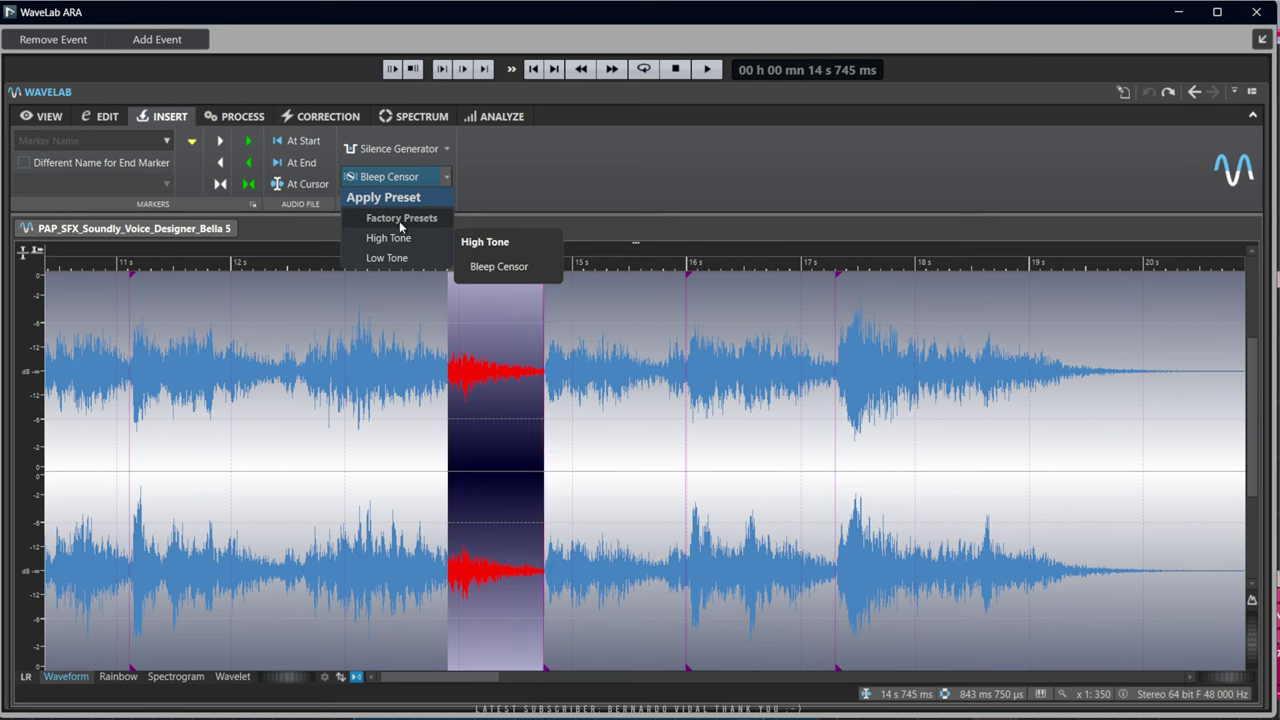
pyautogui.click(393, 257)
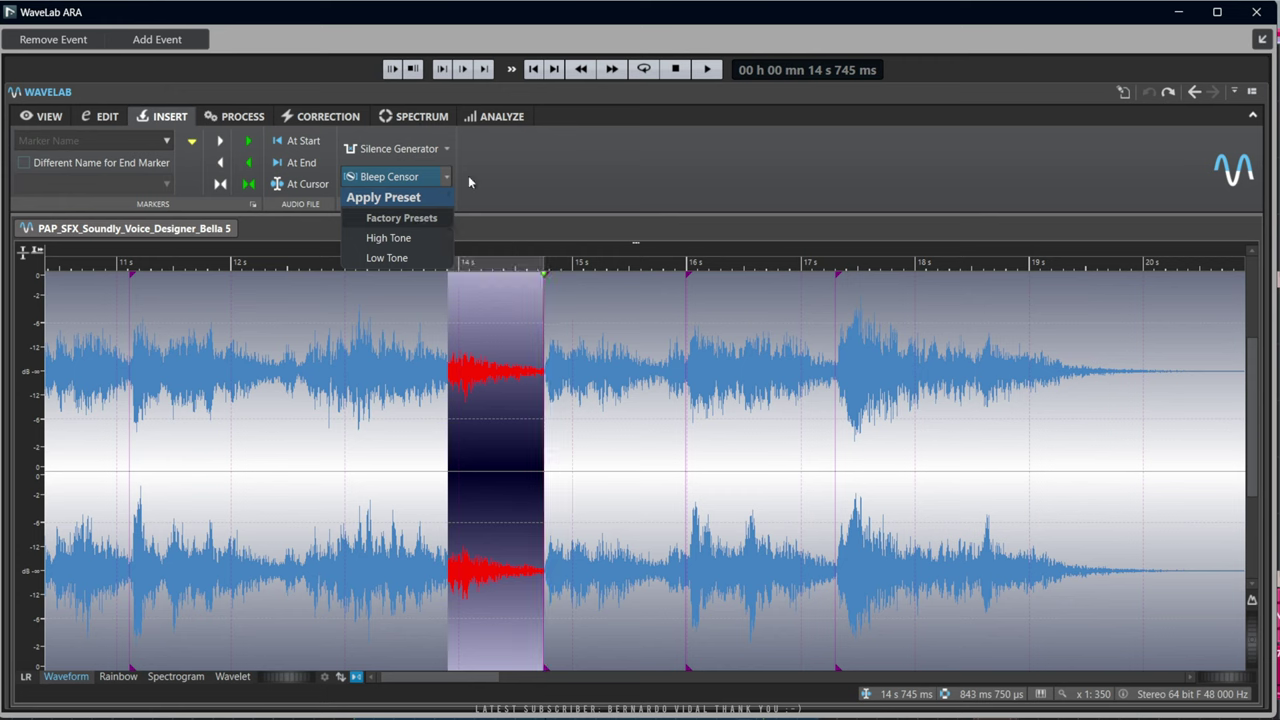
pyautogui.click(390, 177)
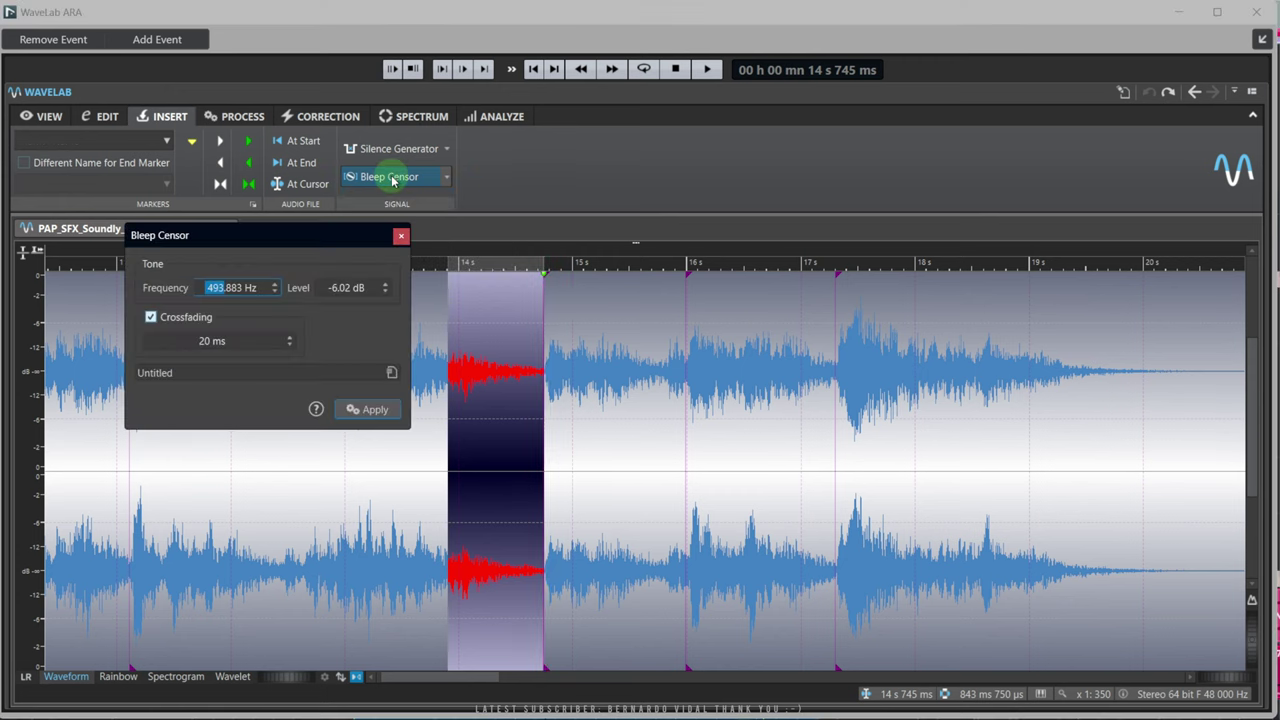
pyautogui.moveTo(274, 238); pyautogui.dragTo(520, 250)
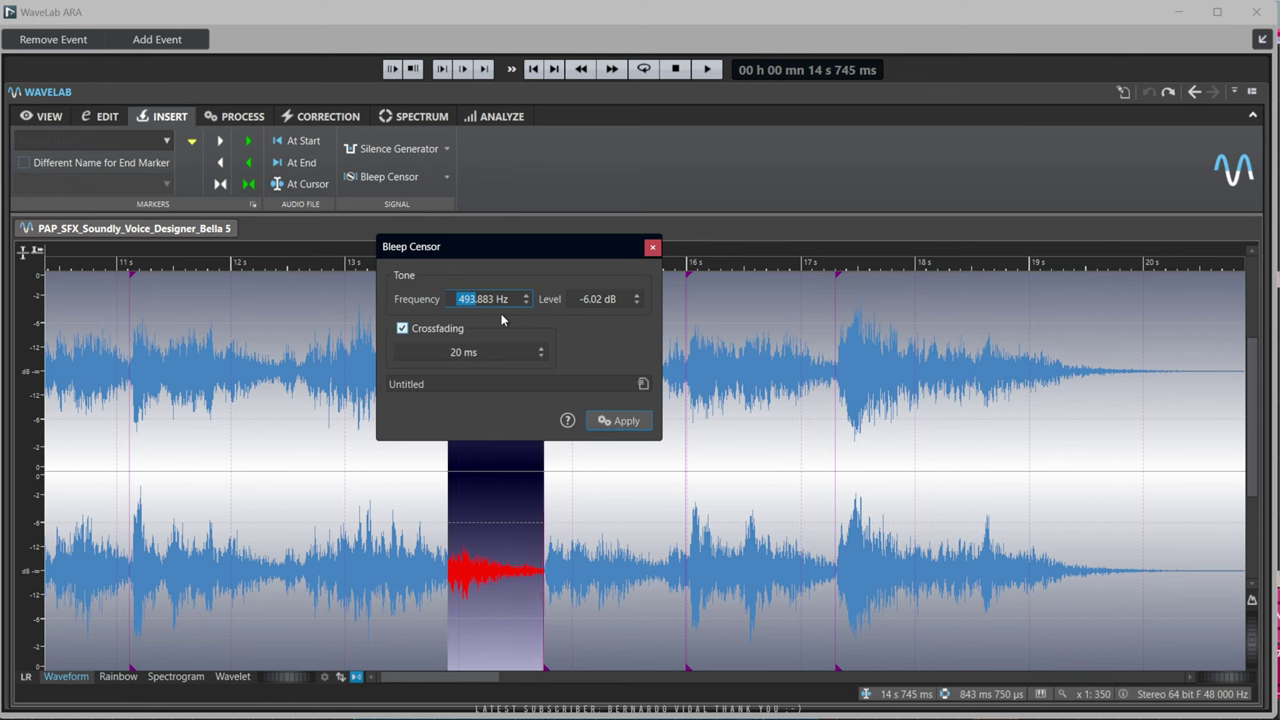
# Set the bleep tone to 440 Hz at -8.00 dB, with 150 ms of crossfading
pyautogui.write('440.000')
pyautogui.click(634, 299)
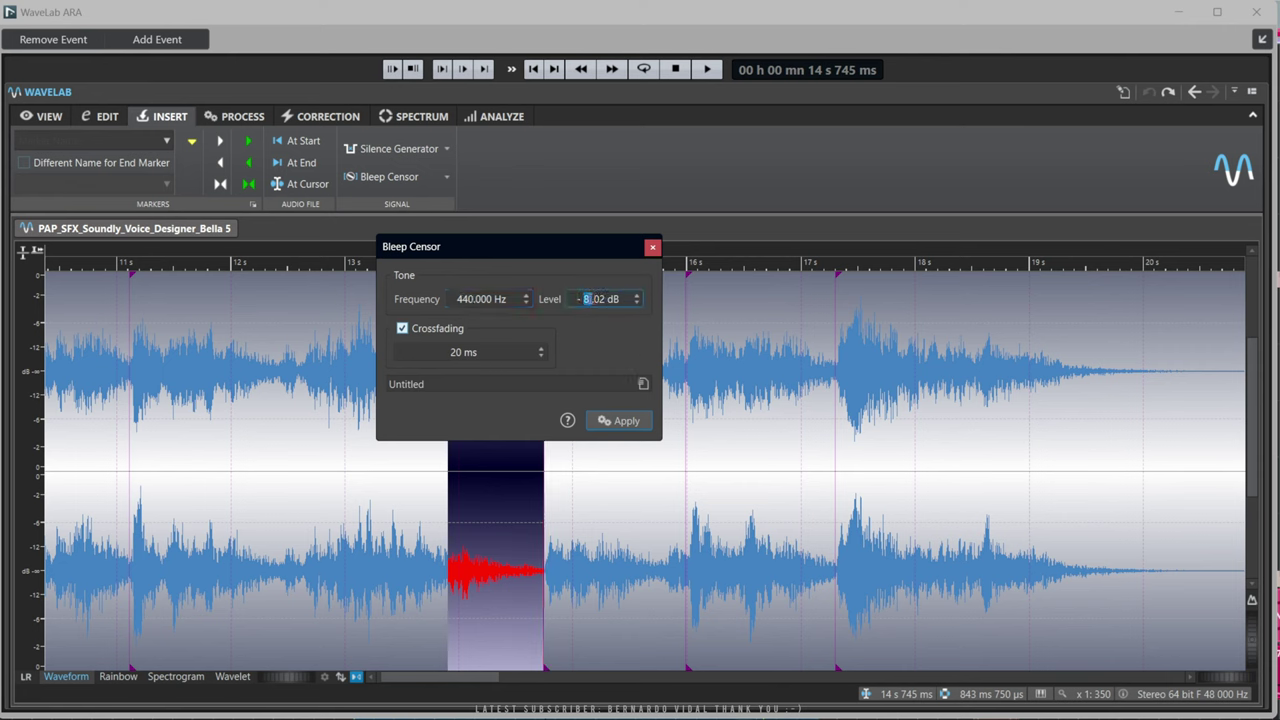
pyautogui.click(597, 299)
pyautogui.press('Left')
pyautogui.press('Left')
pyautogui.write('0')
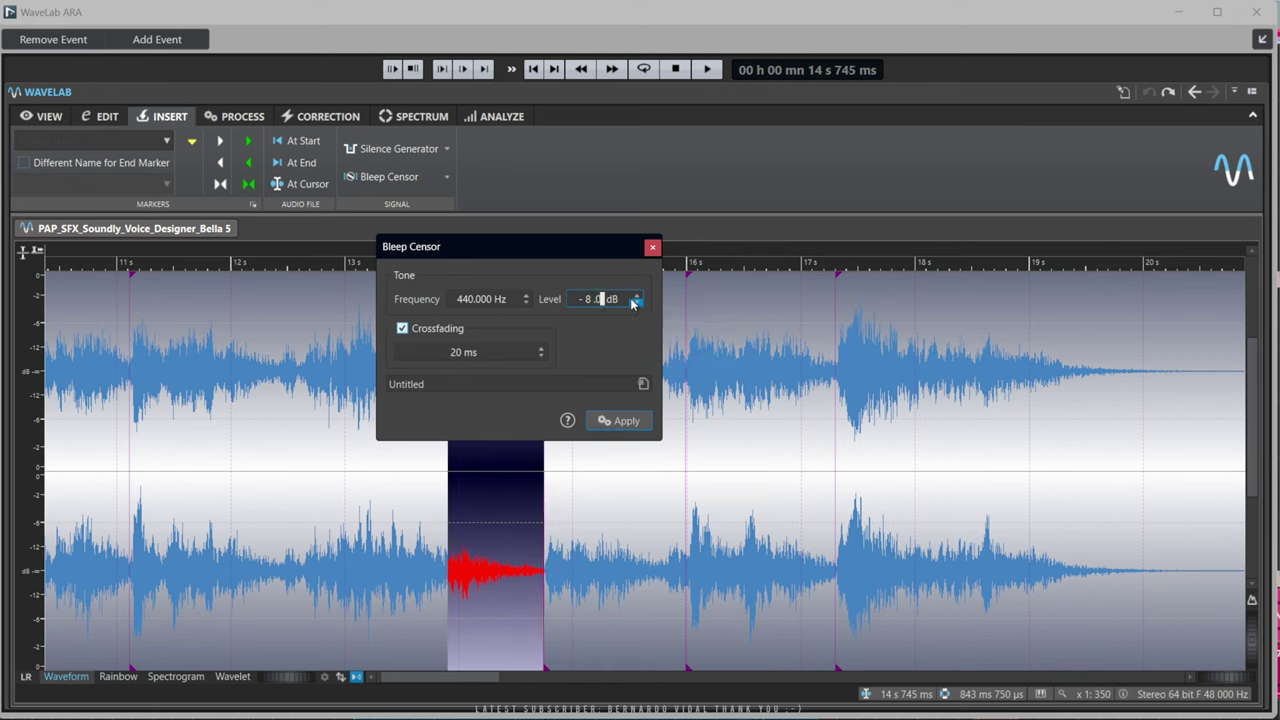
pyautogui.click(540, 349)
pyautogui.click(540, 349)
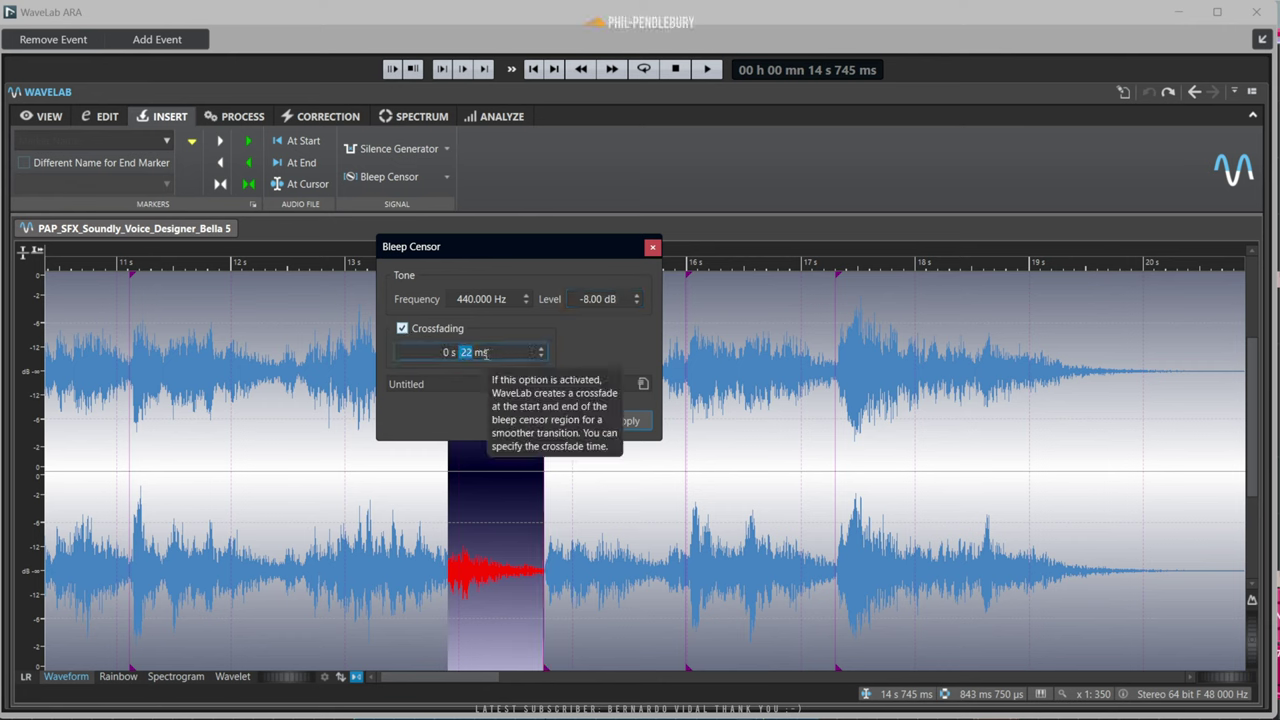
pyautogui.write('150')
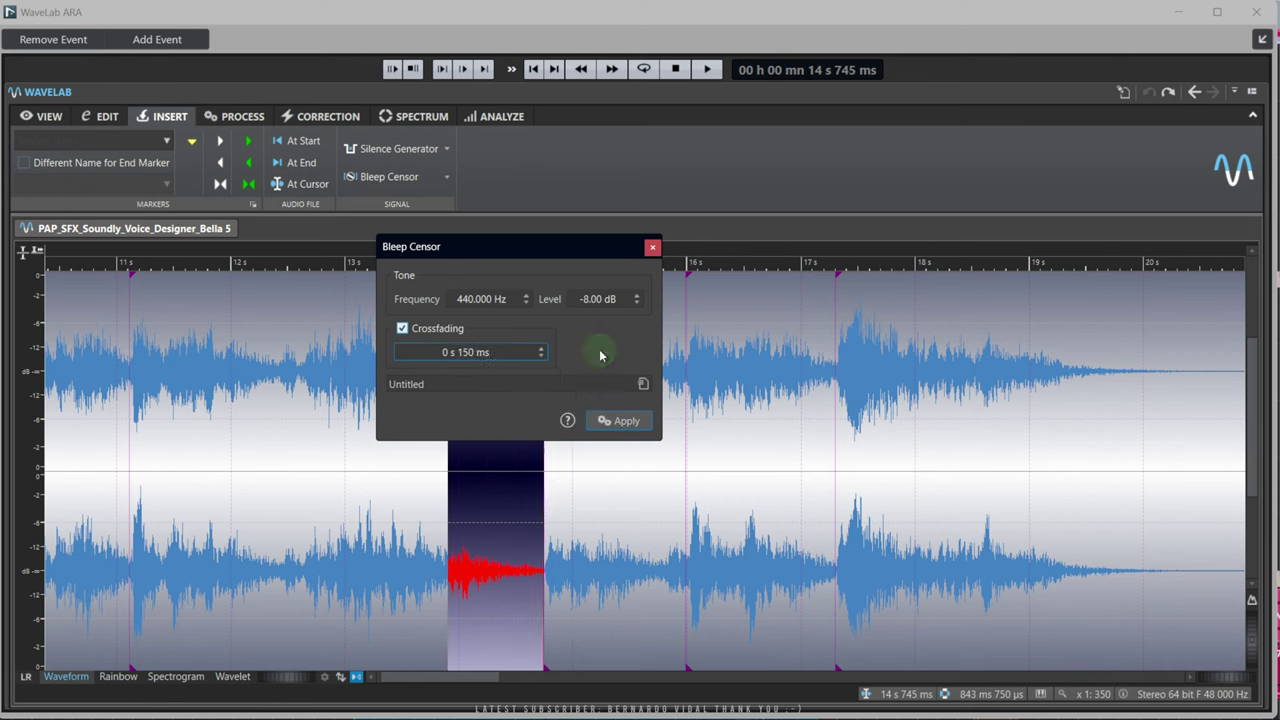
# Save the Bleep Censor settings as a preset named "PAP Slow Bleep"
pyautogui.click(643, 384)
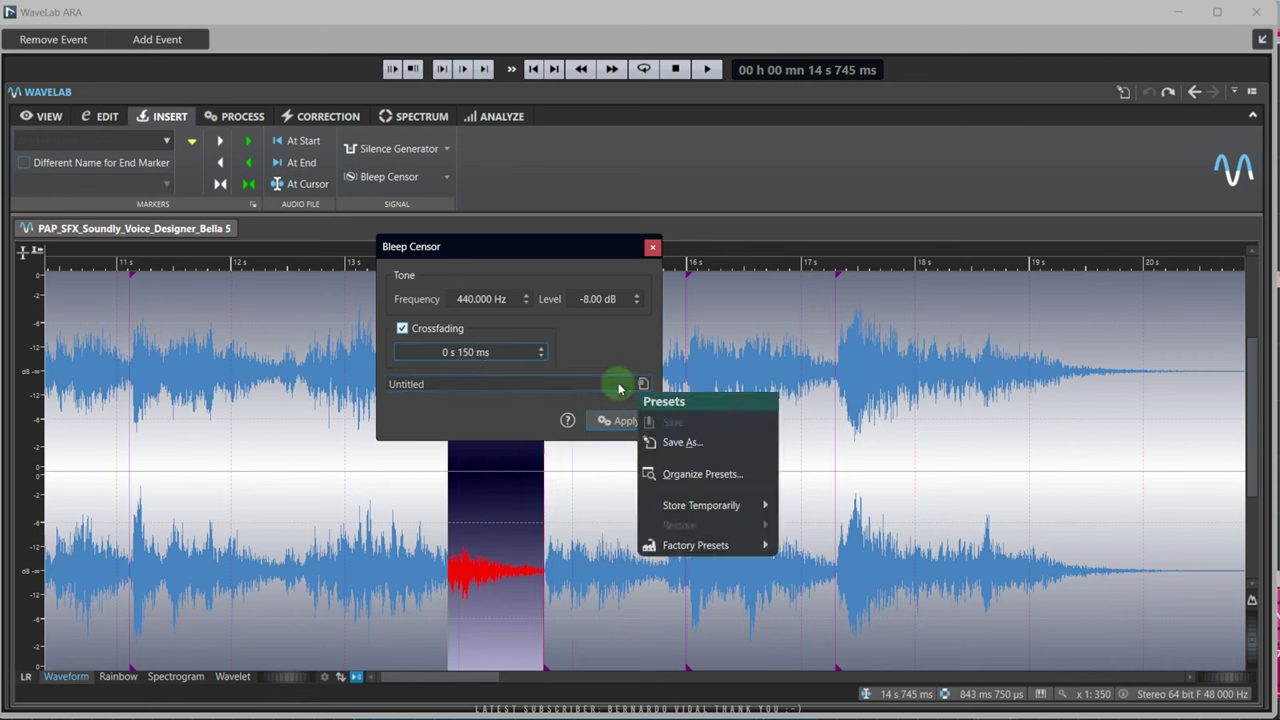
pyautogui.click(680, 442)
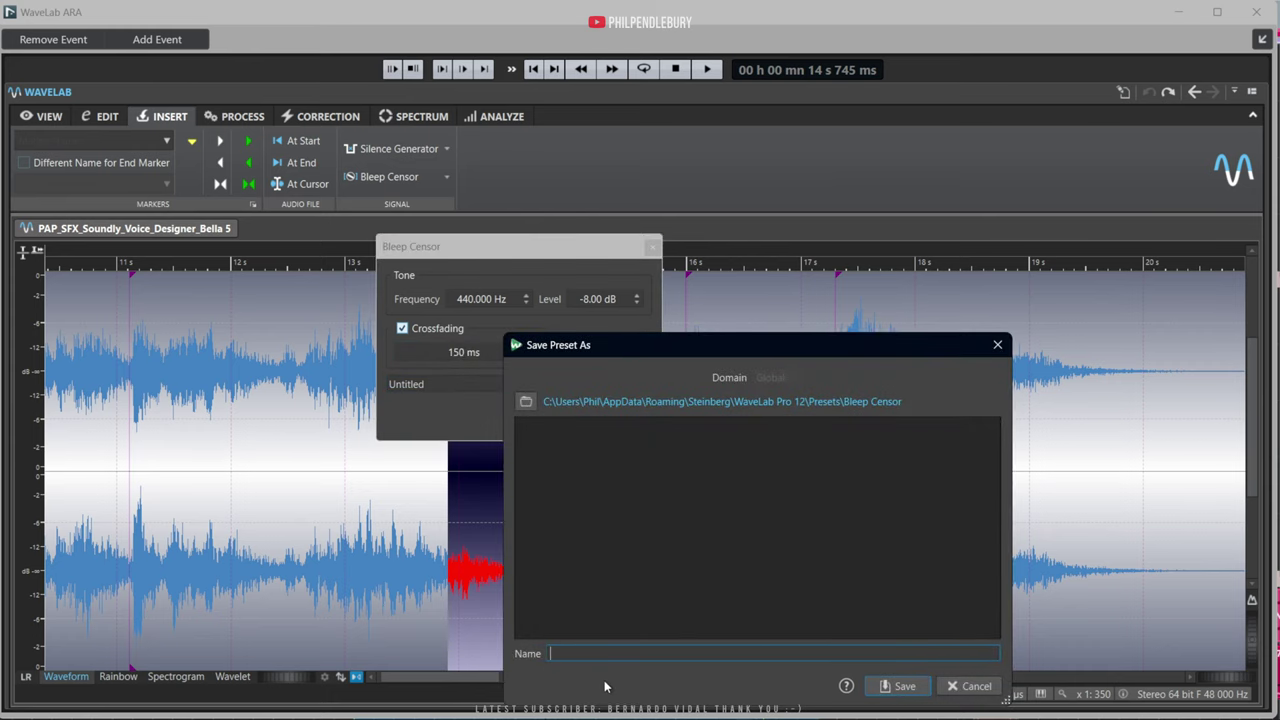
pyautogui.moveTo(727, 351); pyautogui.dragTo(736, 254)
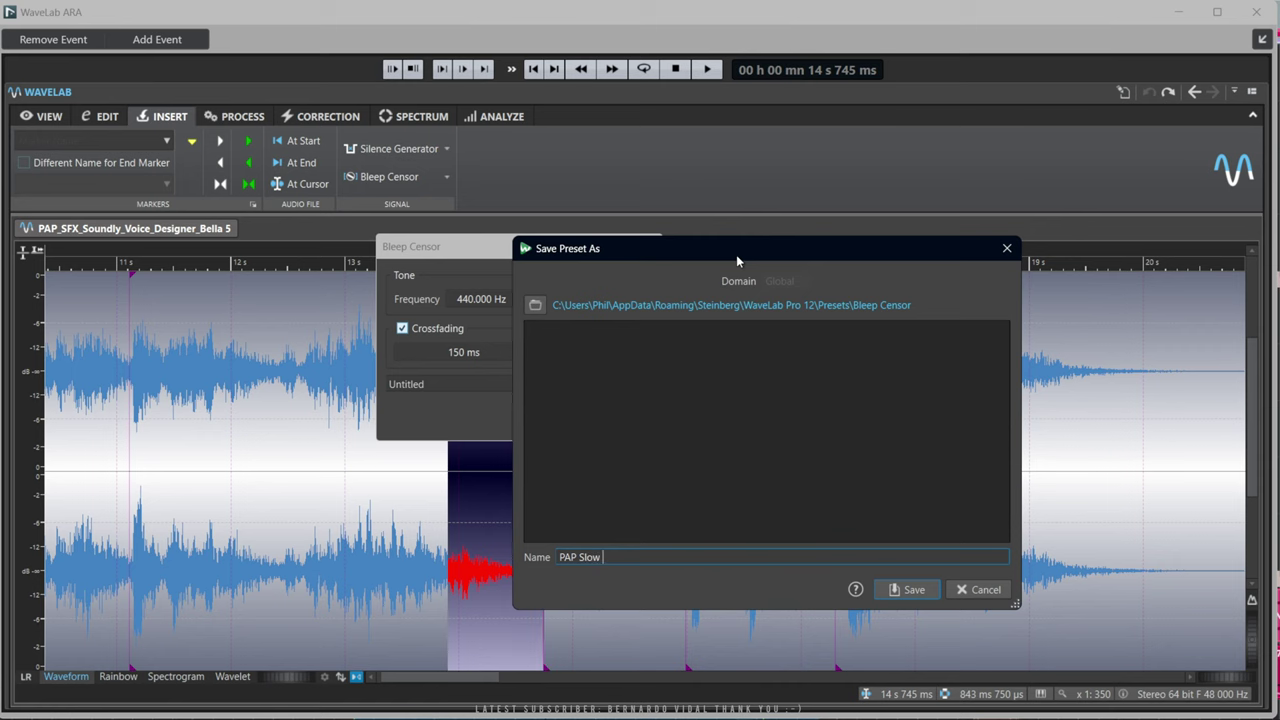
pyautogui.write('PAP Slow Bleeop')
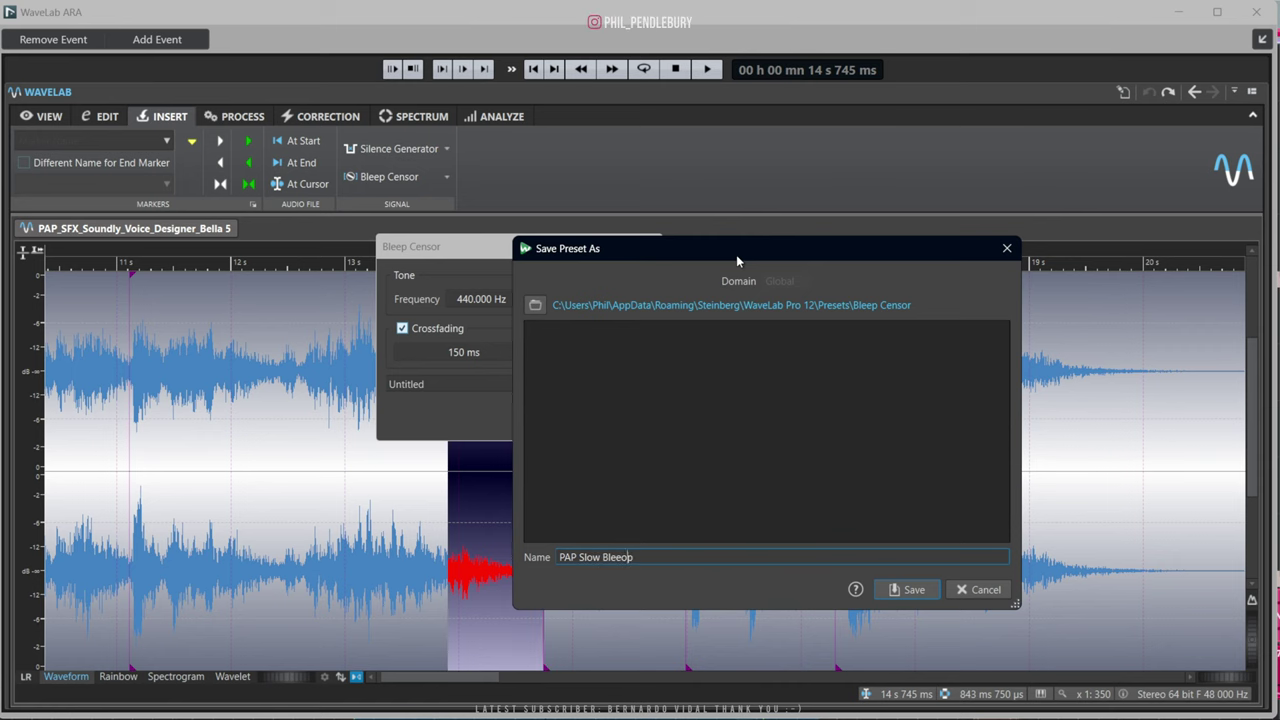
pyautogui.click(906, 590)
# Apply the 440 Hz bleep to the selection, listen to it from about 12.7 s, and undo it
pyautogui.click(614, 421)
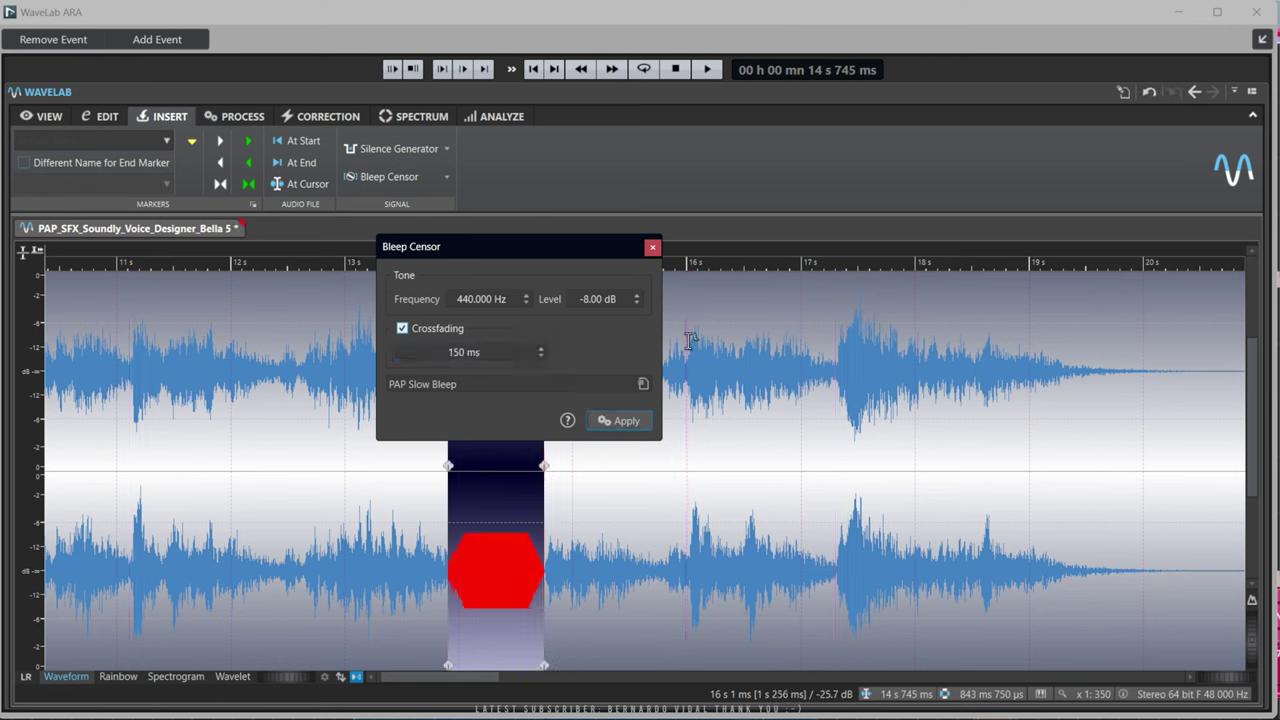
pyautogui.click(652, 246)
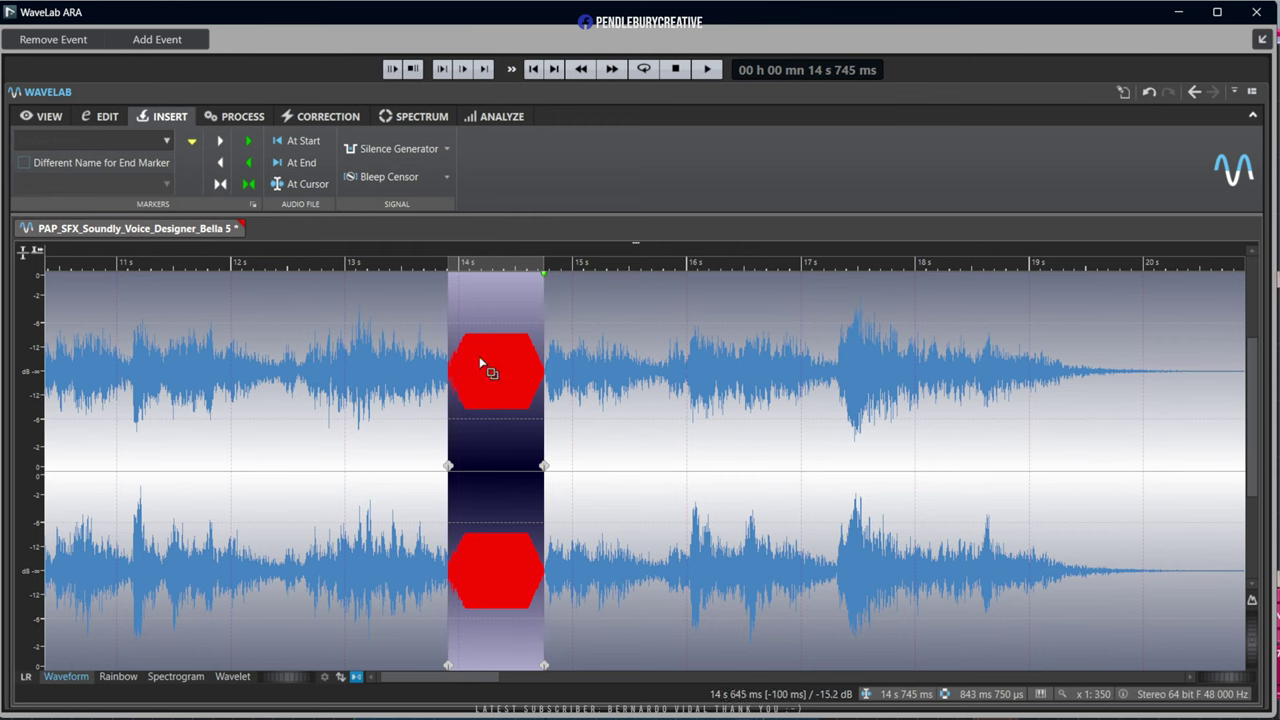
pyautogui.click(316, 395)
pyautogui.press('space')
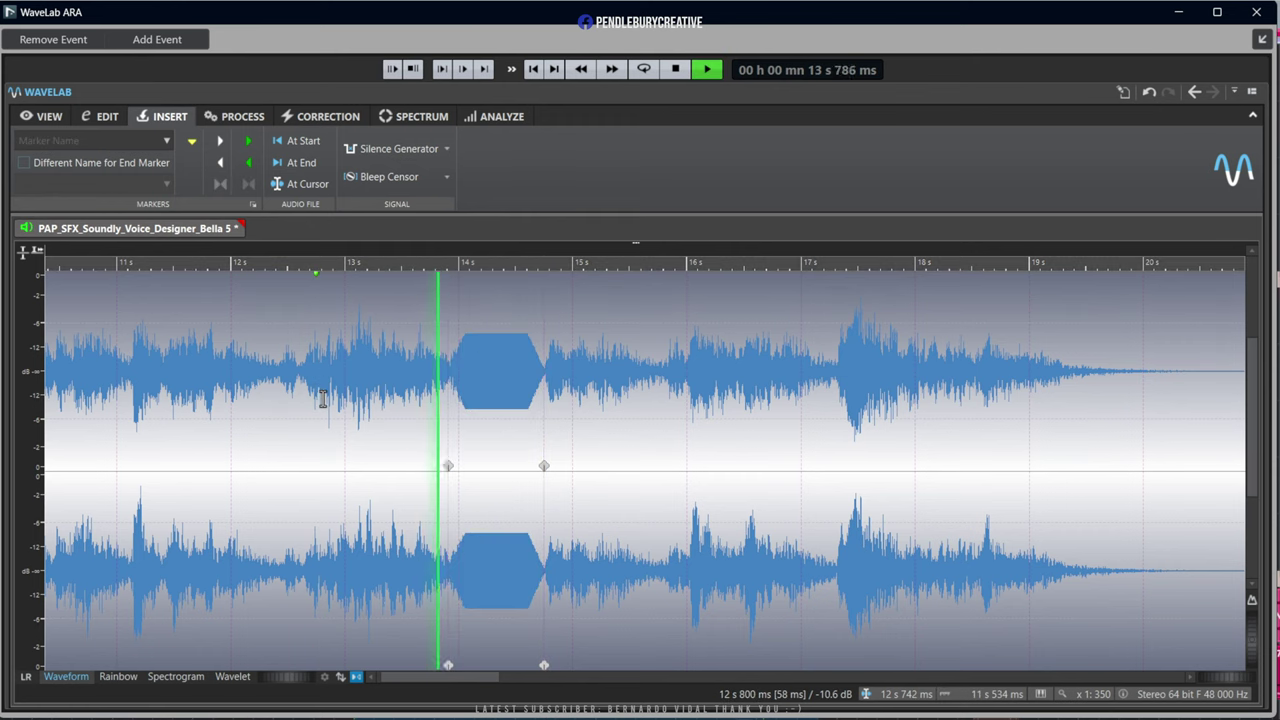
pyautogui.press('space')
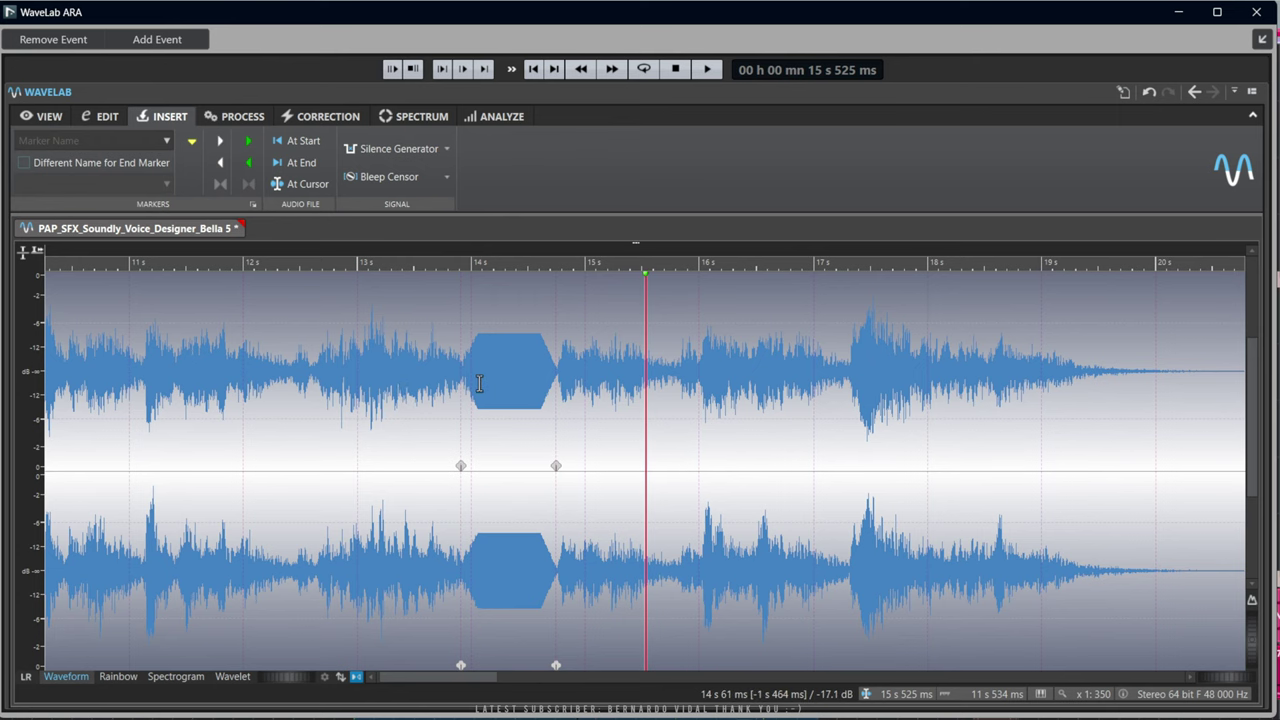
pyautogui.hotkey('ctrl', 'z')
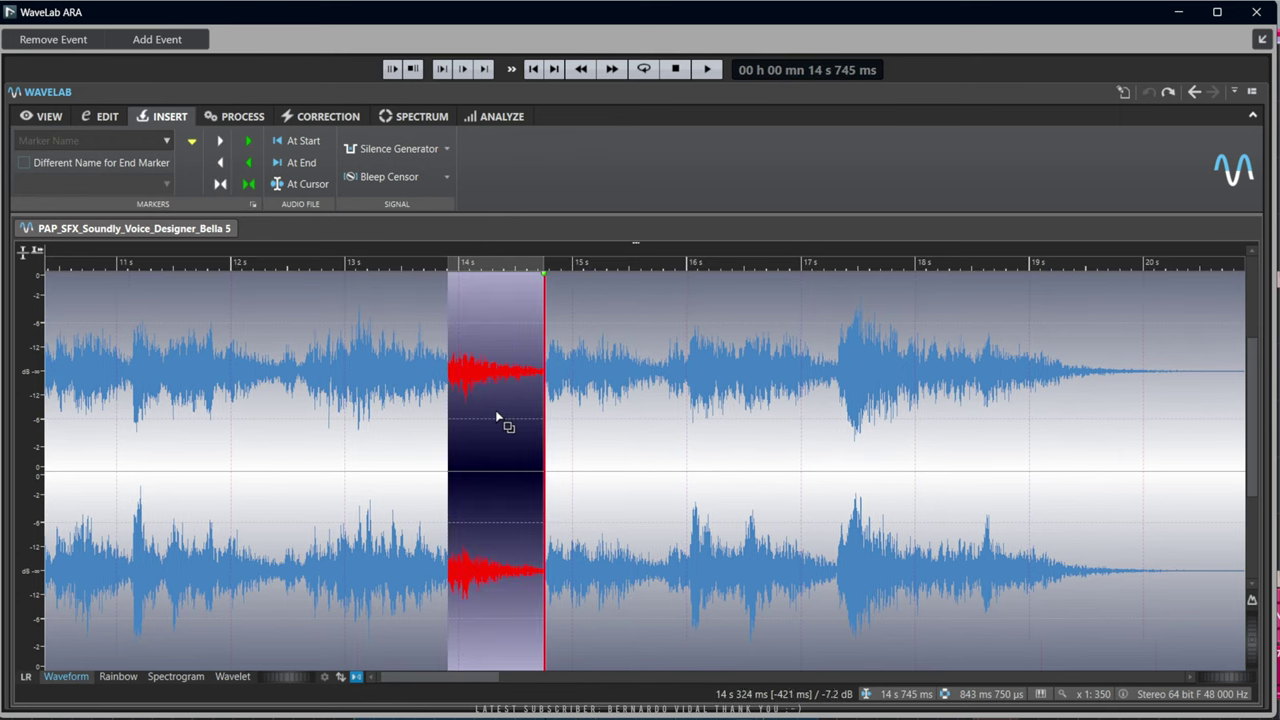
# Apply a factory Bleep Censor preset to about 749 ms of audio ending at about 14.75 s and play it back from about 13.4 s
pyautogui.click(495, 410)
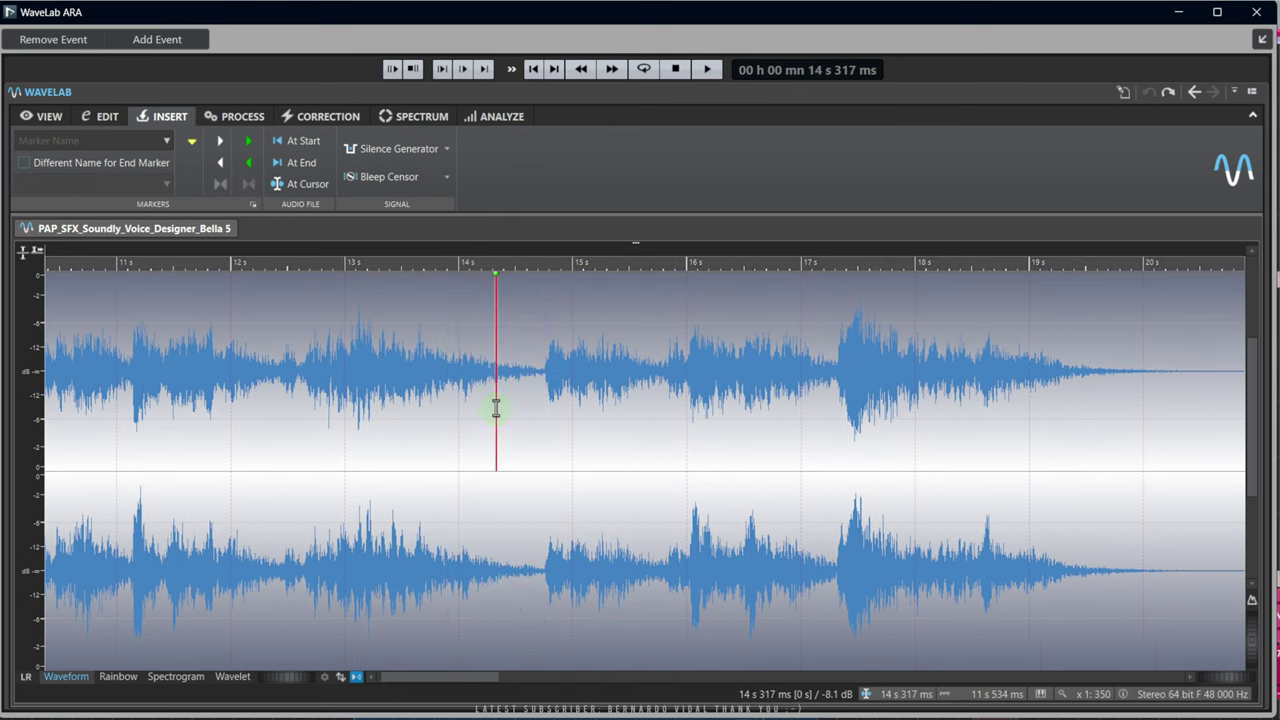
pyautogui.click(412, 410)
pyautogui.moveTo(459, 414); pyautogui.dragTo(544, 414)
pyautogui.click(443, 178)
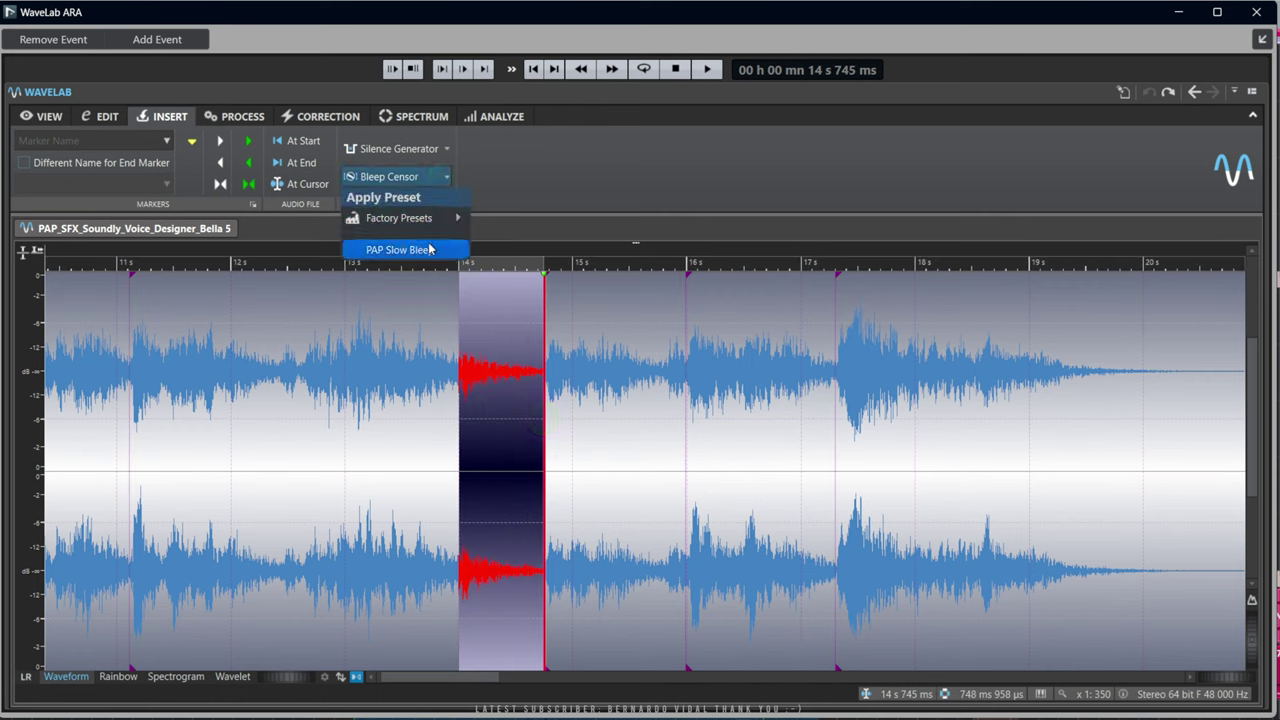
pyautogui.moveTo(430, 219)
pyautogui.click(520, 219)
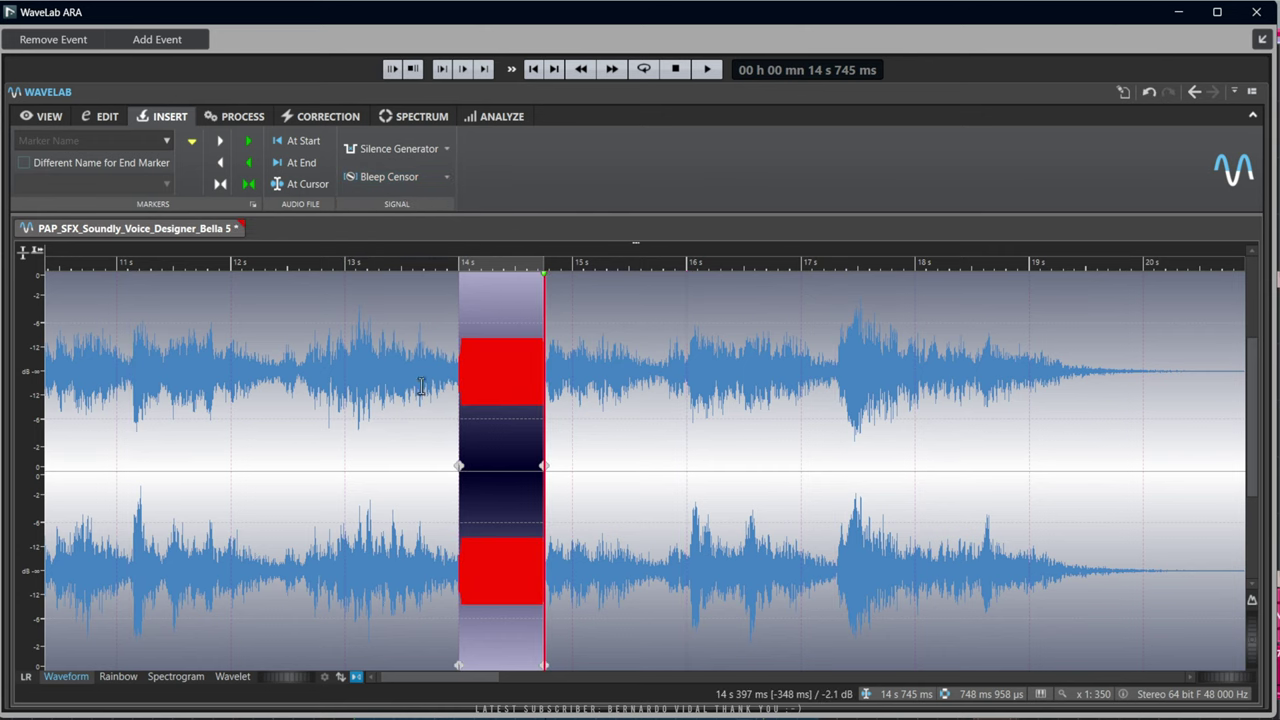
pyautogui.click(386, 400)
pyautogui.press('space')
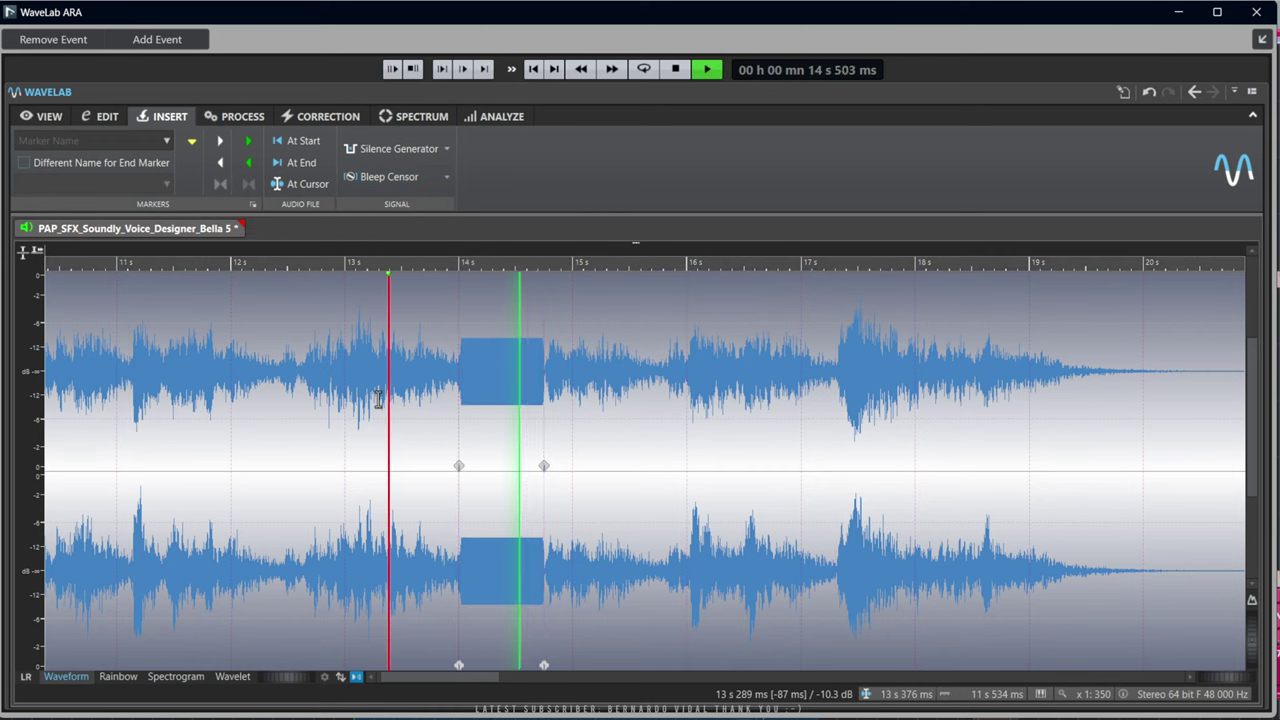
# Stop playback, undo the factory-preset bleep and clear the time selection
pyautogui.press('space')
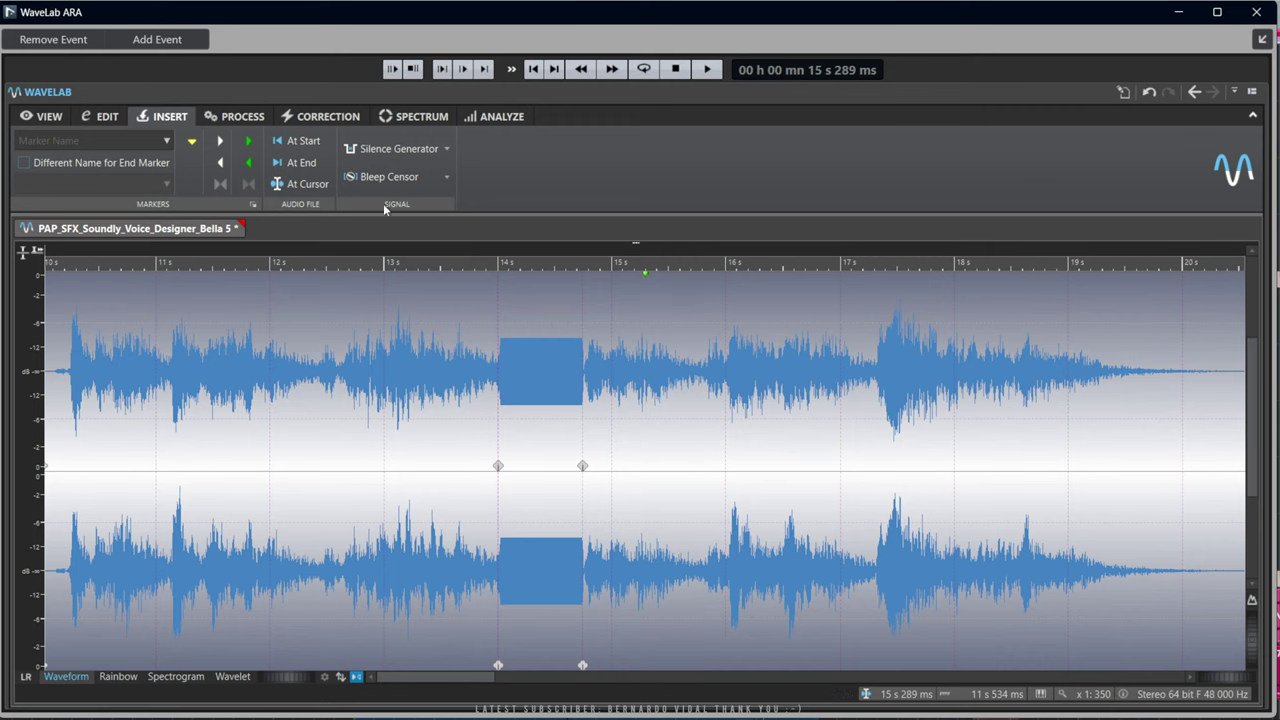
pyautogui.hotkey('ctrl', 'z')
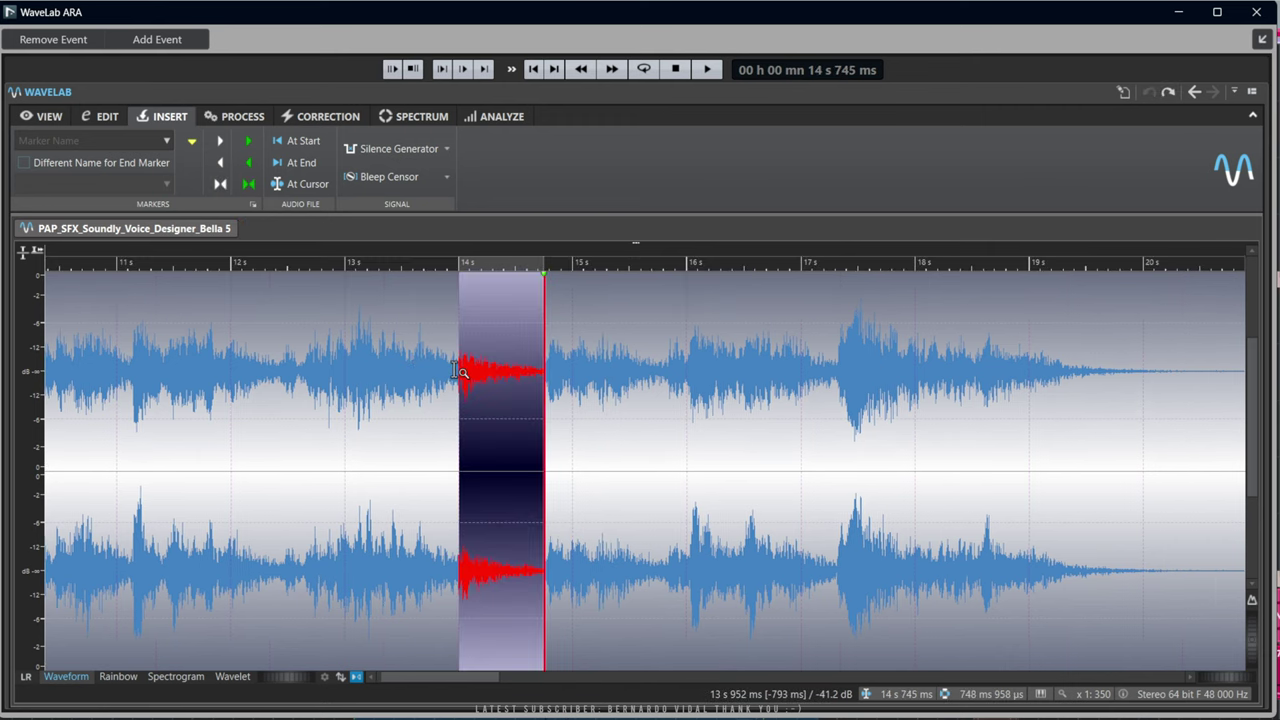
pyautogui.click(374, 405)
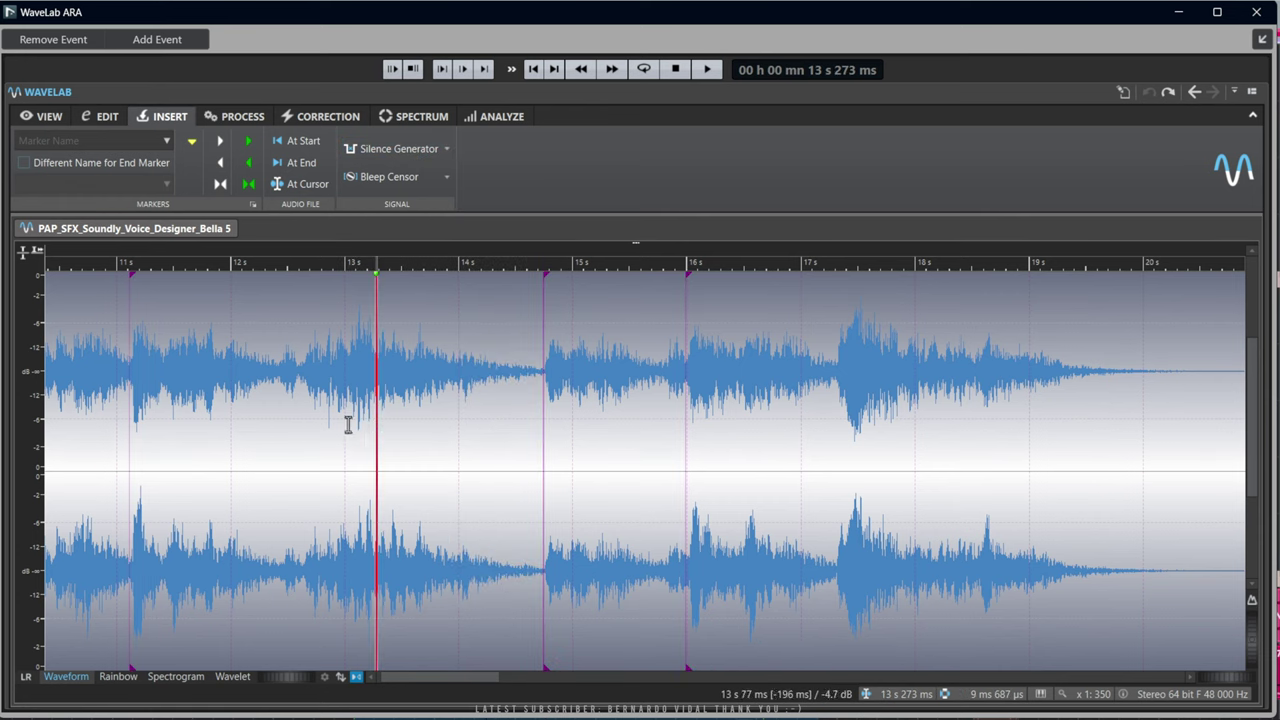
# Inspect the Silence Generator's True Silence and Ambience Sound File options for a selection of about 2.28 s starting near 13 s, without applying it
pyautogui.moveTo(346, 423); pyautogui.dragTo(604, 443)
pyautogui.click(389, 149)
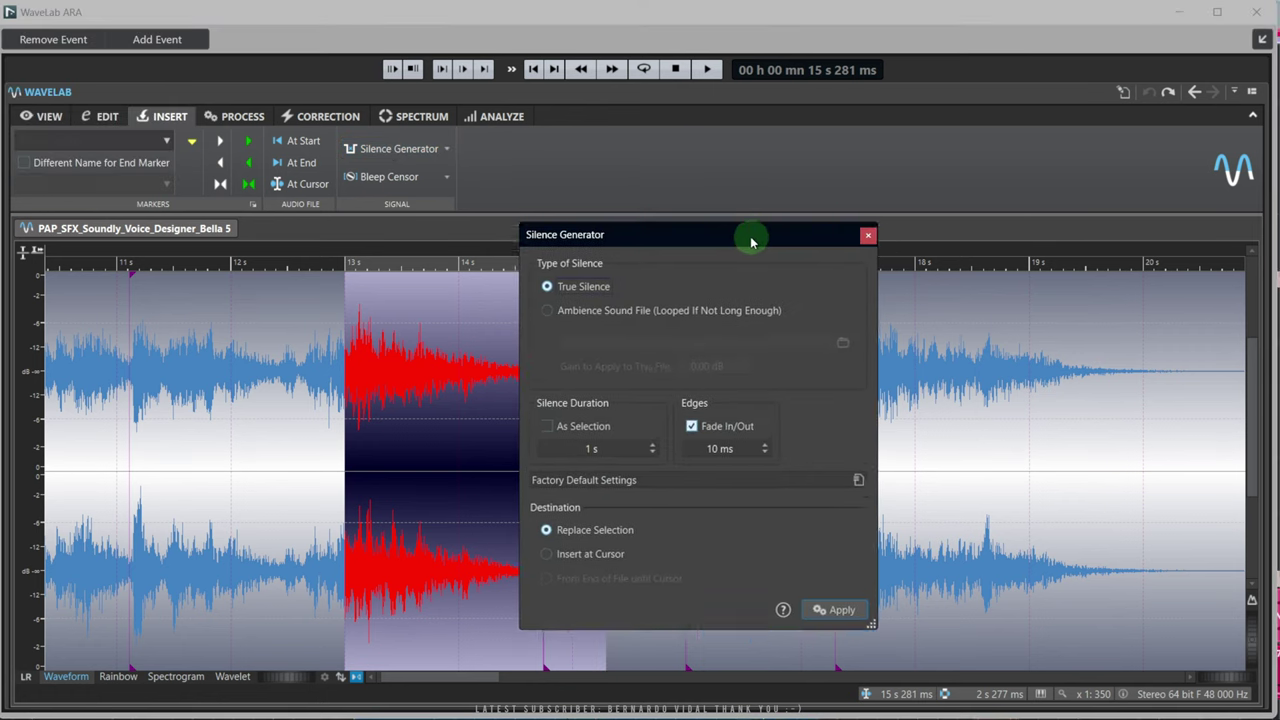
pyautogui.moveTo(749, 240); pyautogui.dragTo(674, 194)
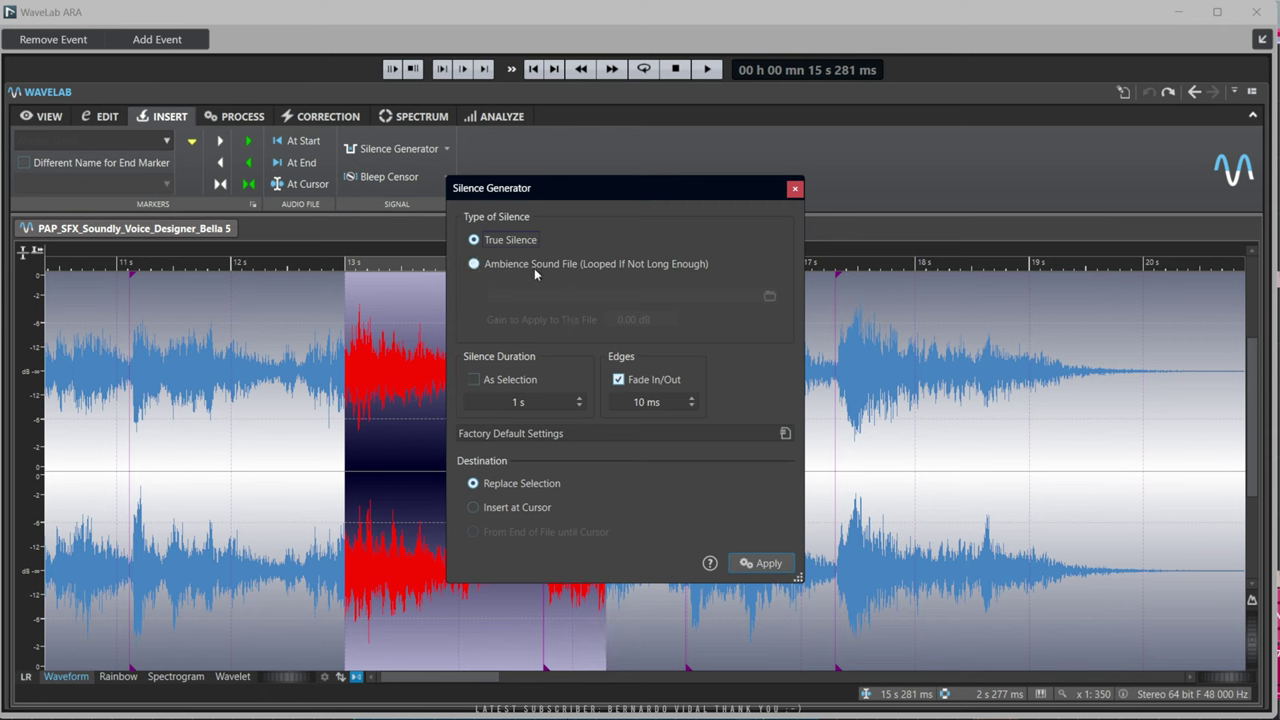
pyautogui.click(597, 264)
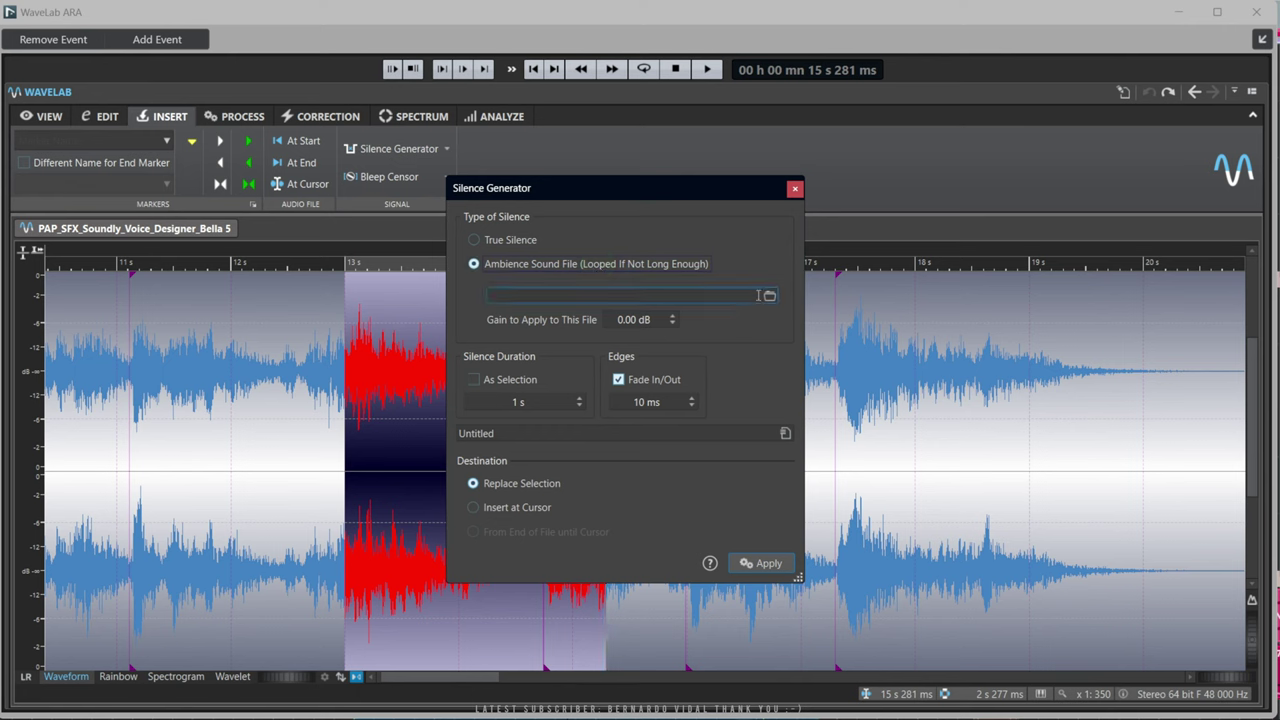
pyautogui.click(486, 242)
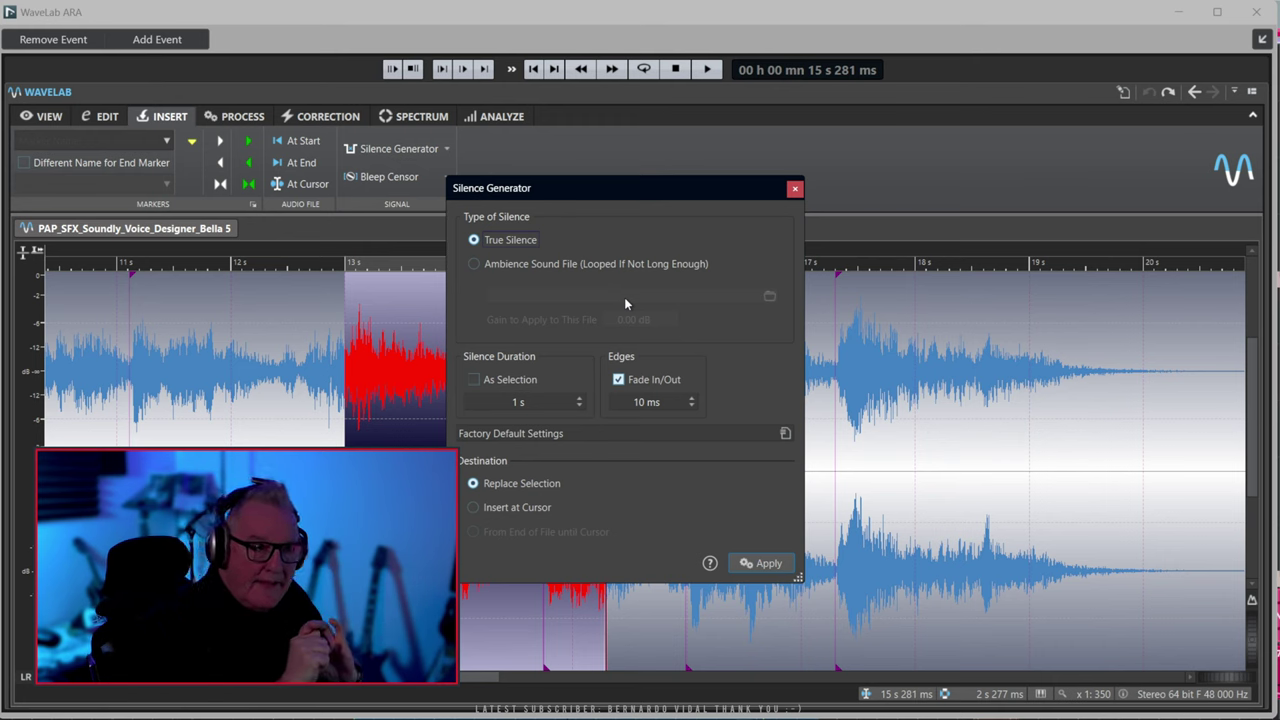
pyautogui.click(794, 189)
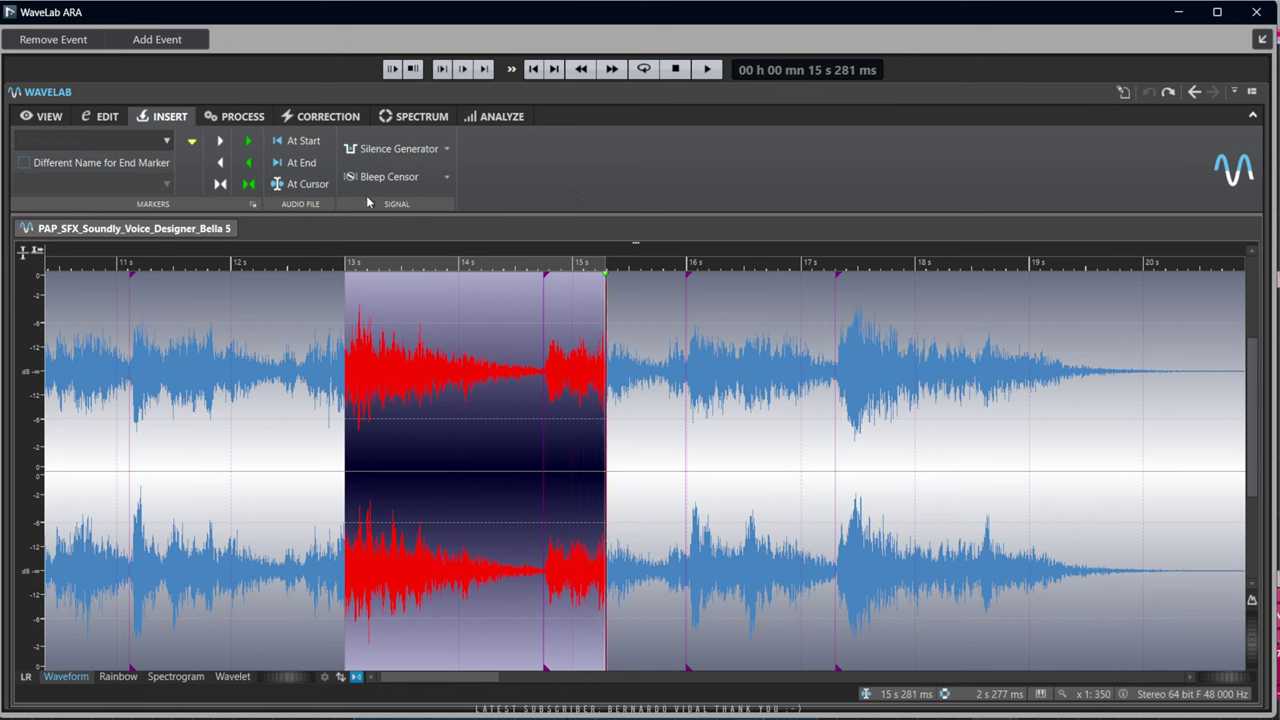
# Select a spectrogram region about 3.3 s long in the low frequencies, move it to higher frequencies, and go back to the waveform display
pyautogui.click(243, 322)
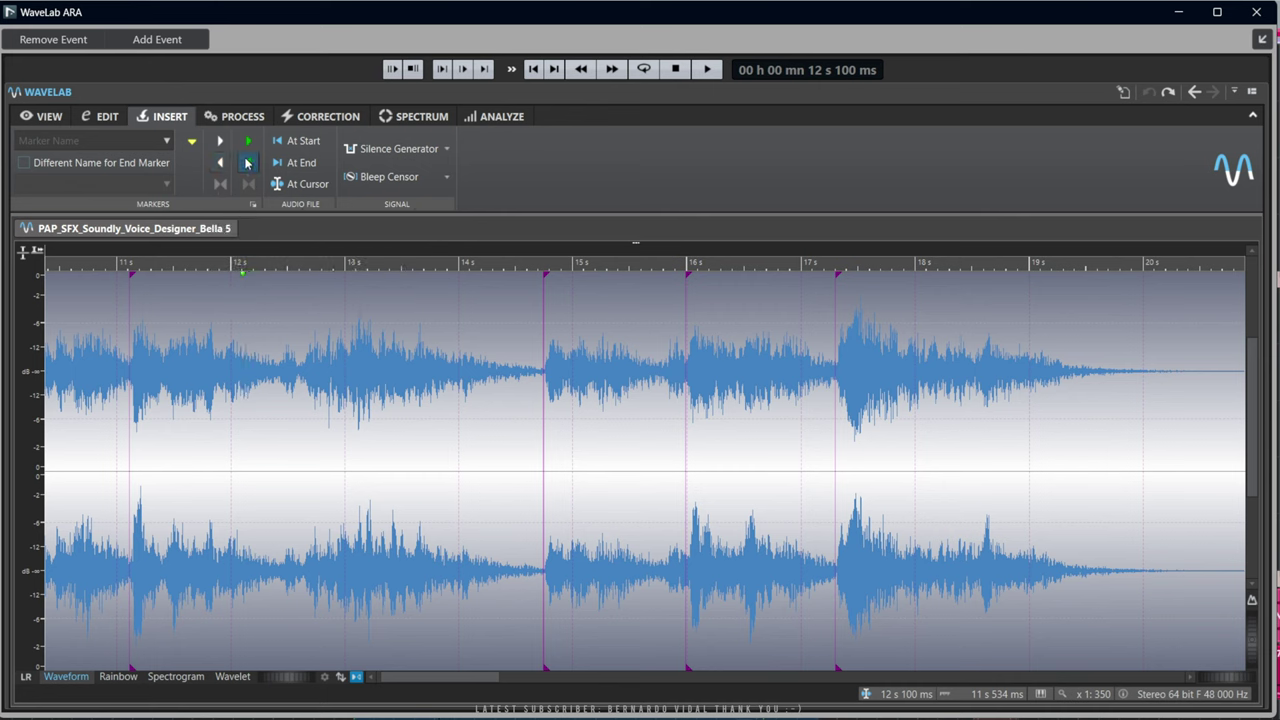
pyautogui.click(437, 117)
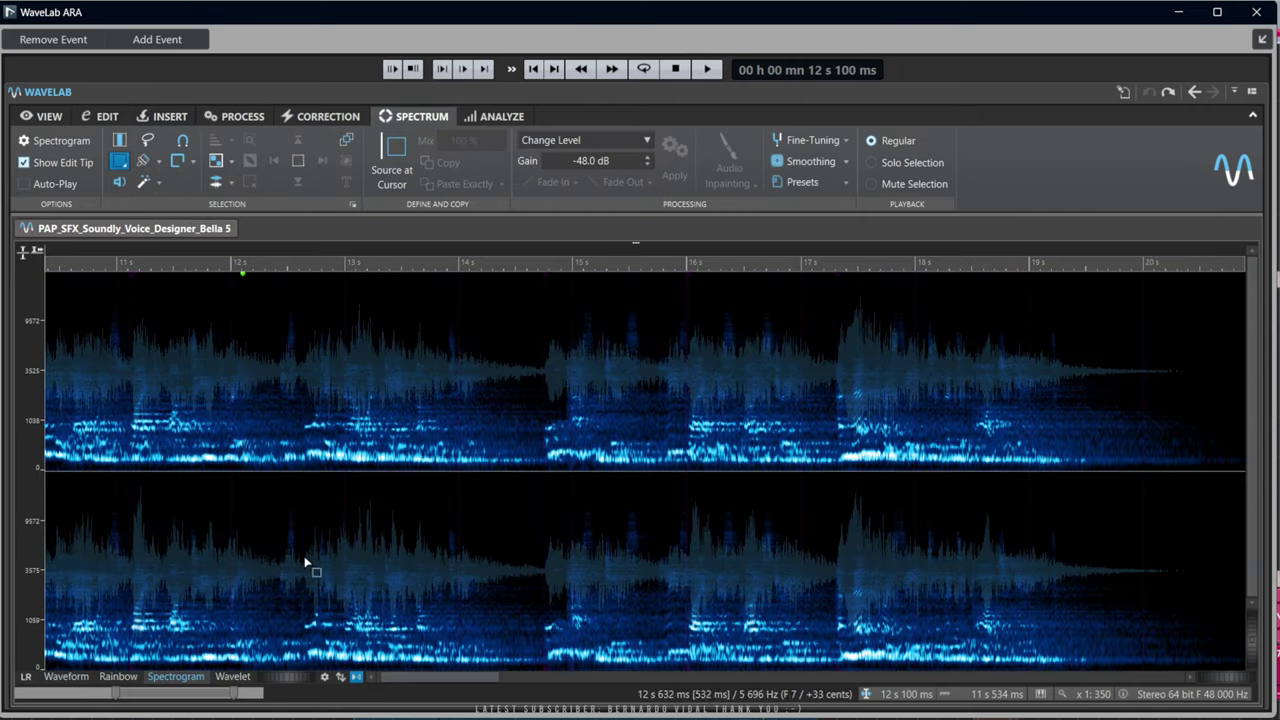
pyautogui.moveTo(277, 411); pyautogui.dragTo(656, 535)
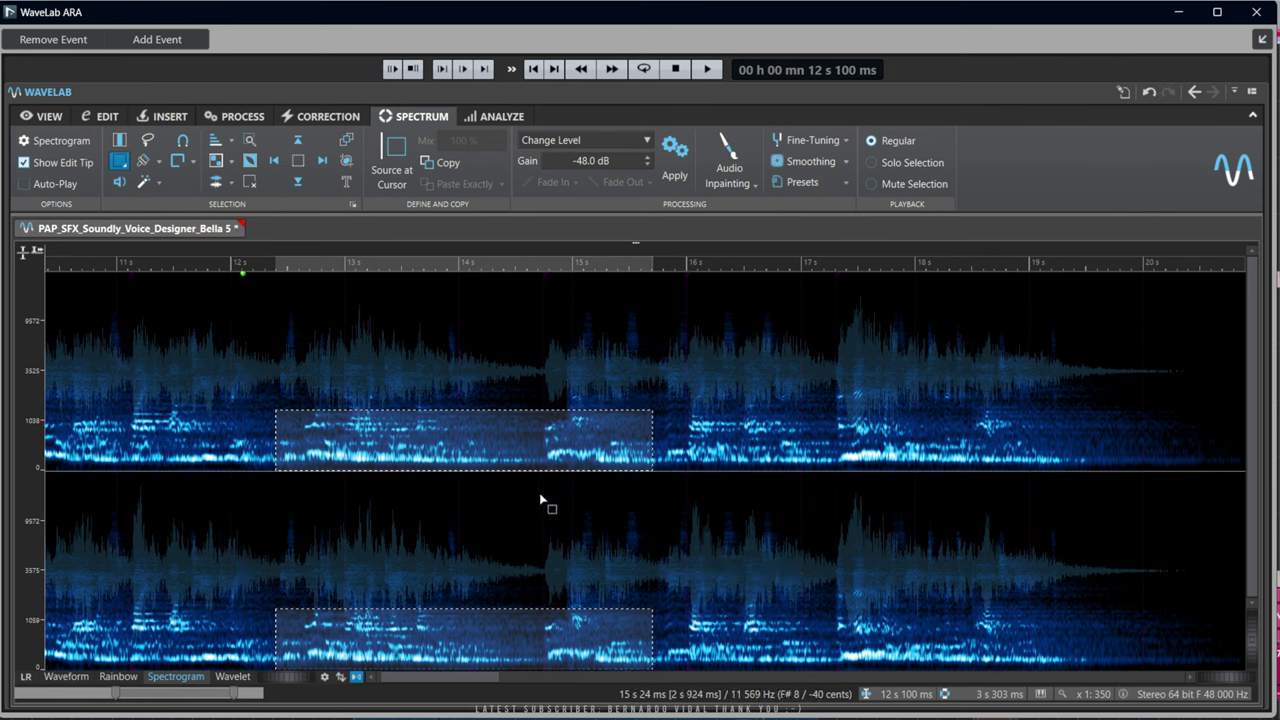
pyautogui.moveTo(519, 455); pyautogui.dragTo(455, 388)
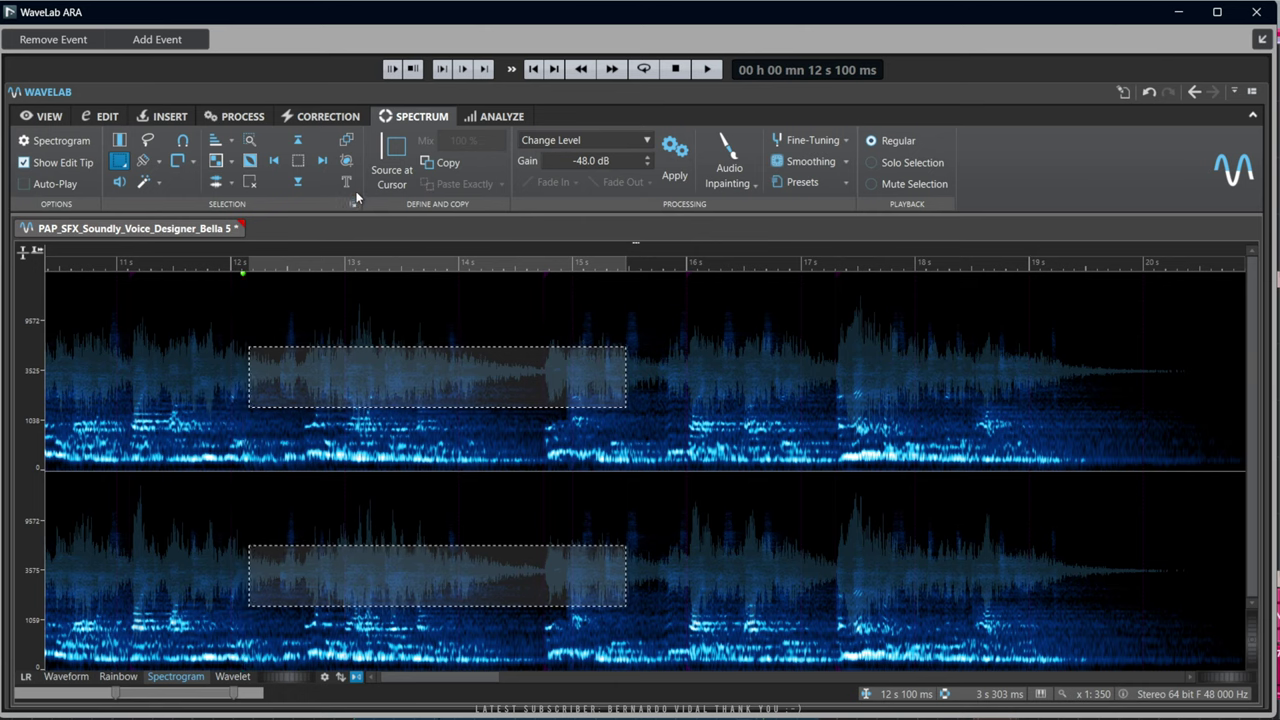
pyautogui.click(393, 143)
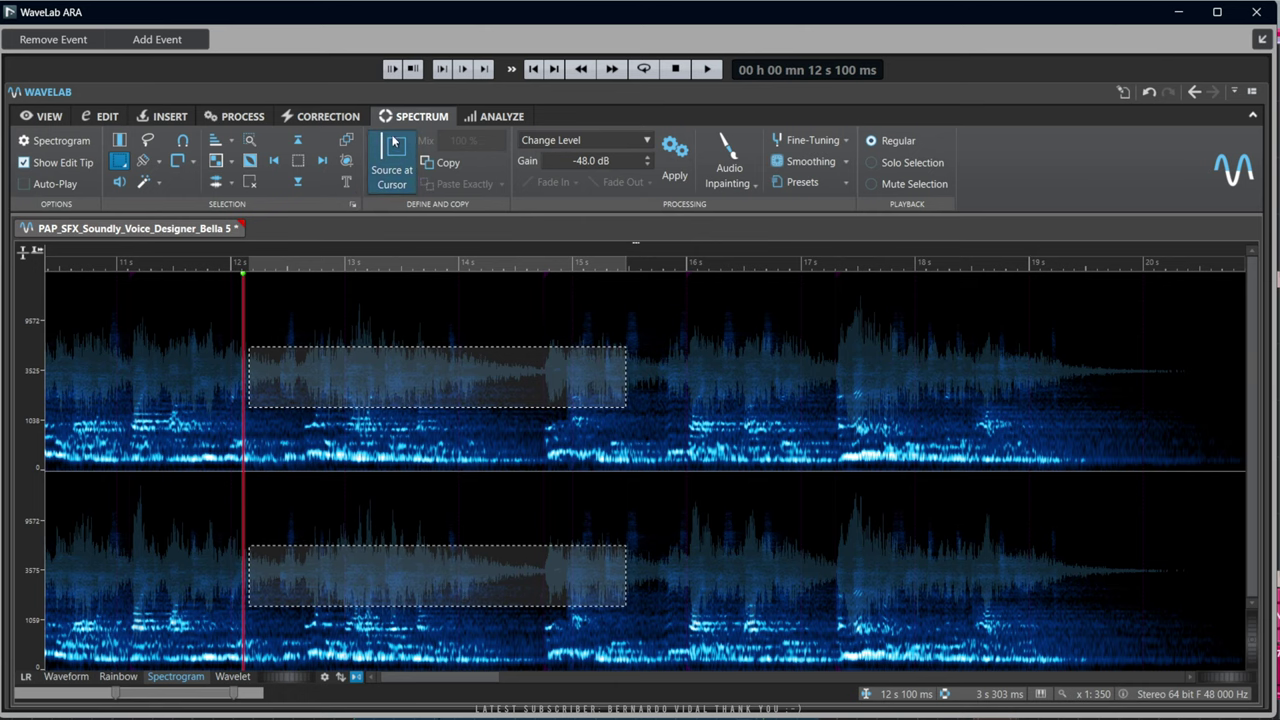
pyautogui.click(163, 117)
pyautogui.click(375, 443)
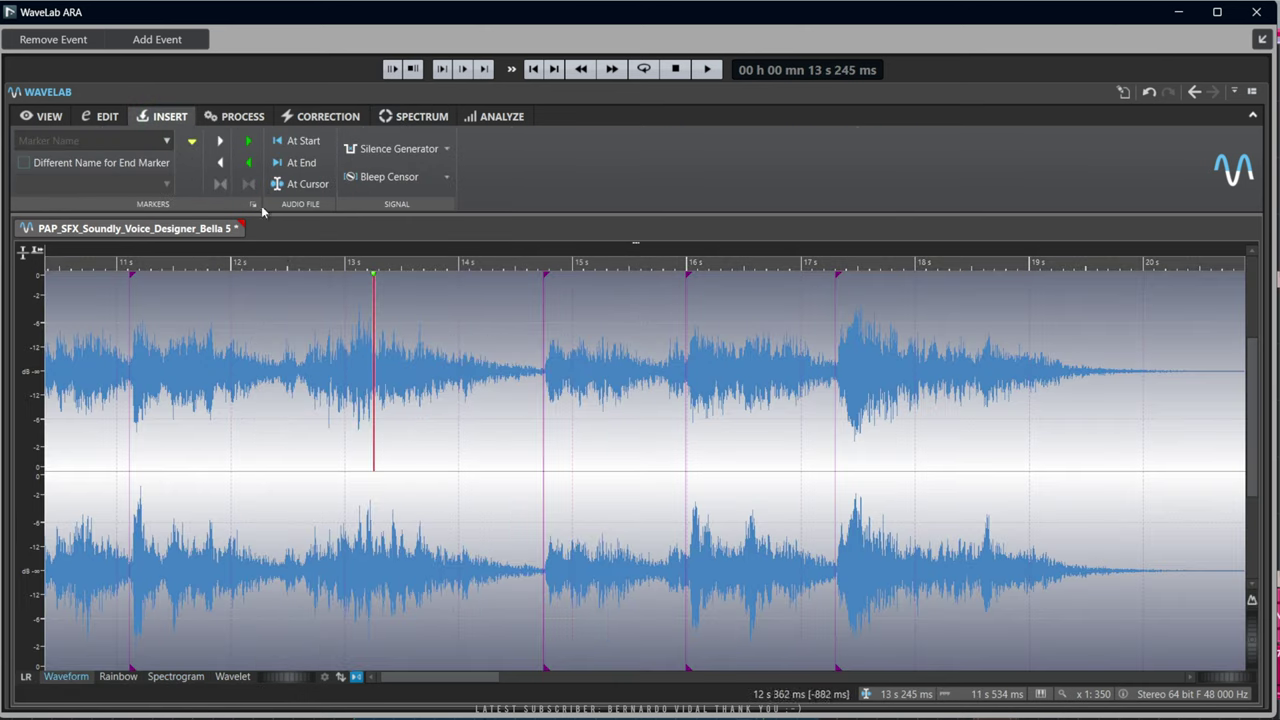
# Look over the processing tools, including the factory Gain presets and the custom Gain settings
pyautogui.click(233, 116)
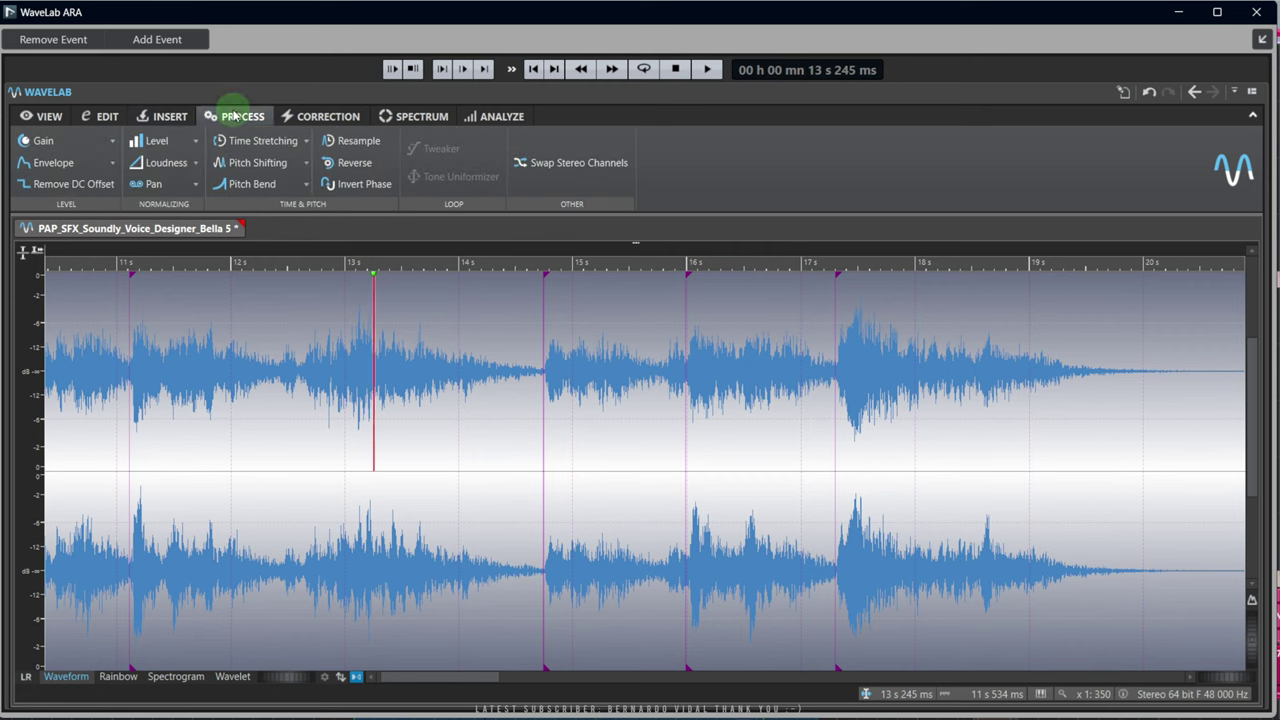
pyautogui.click(177, 118)
pyautogui.click(237, 117)
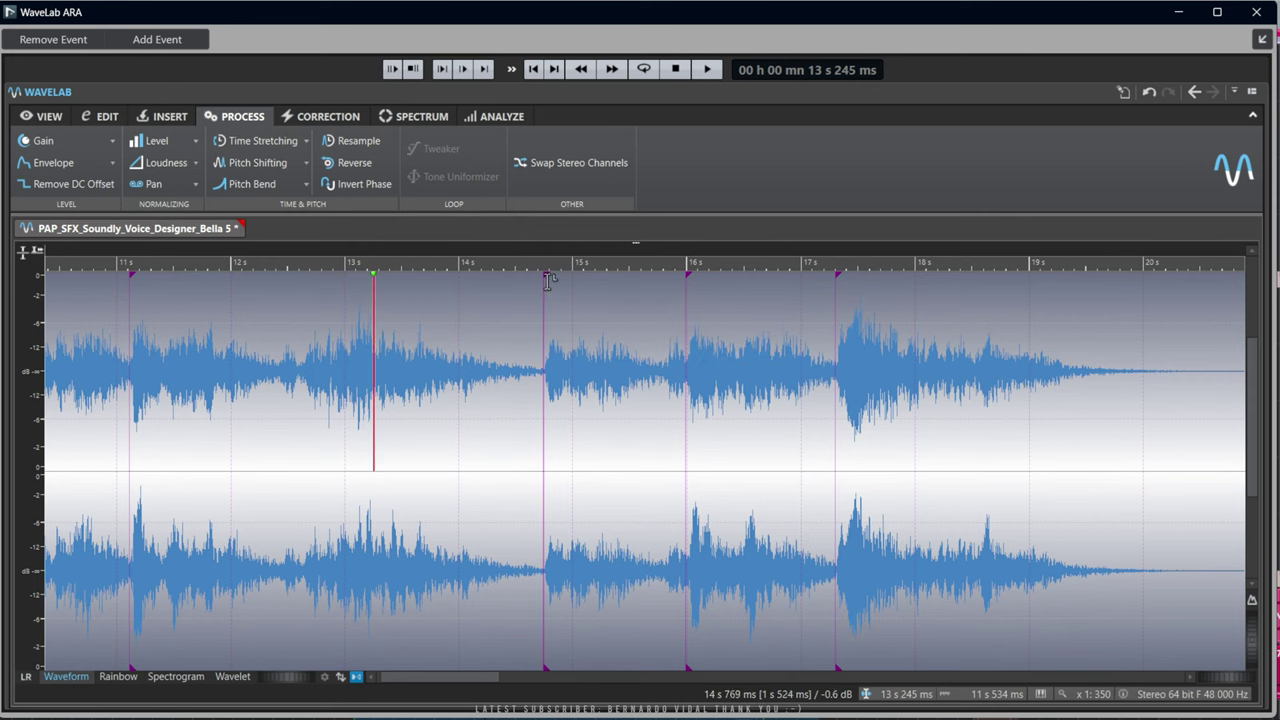
pyautogui.click(113, 144)
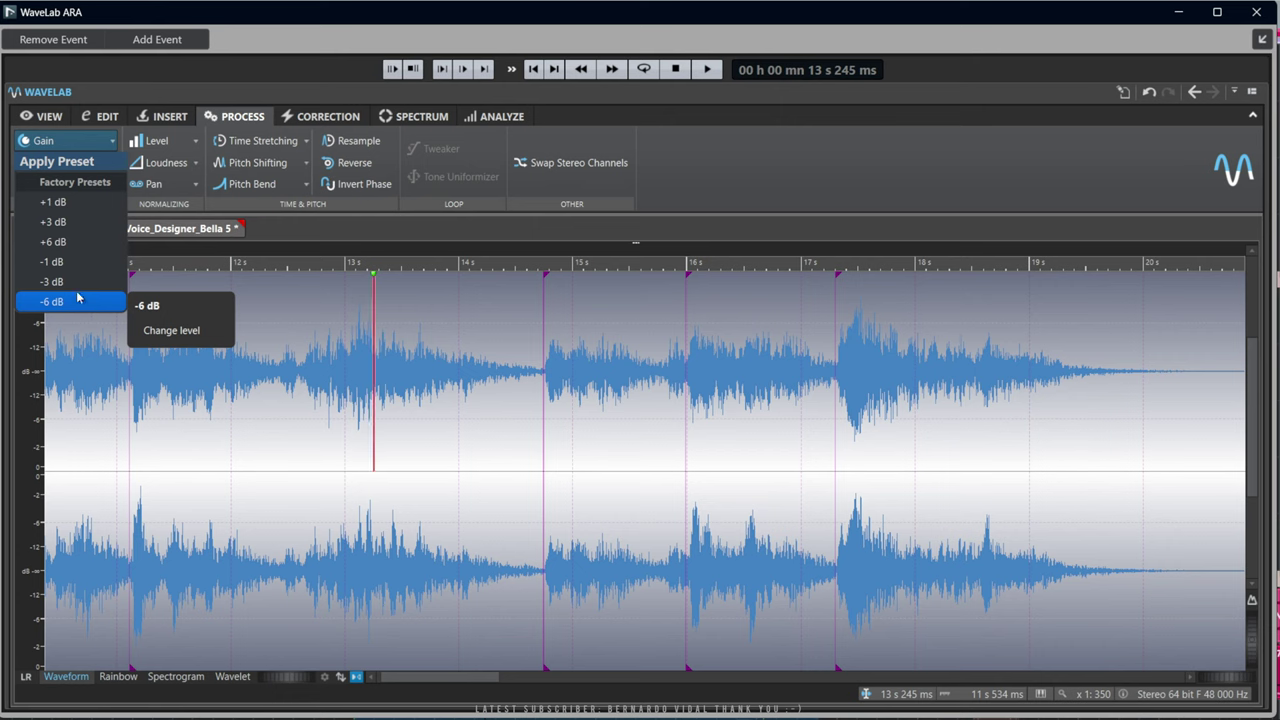
pyautogui.click(766, 171)
pyautogui.click(46, 142)
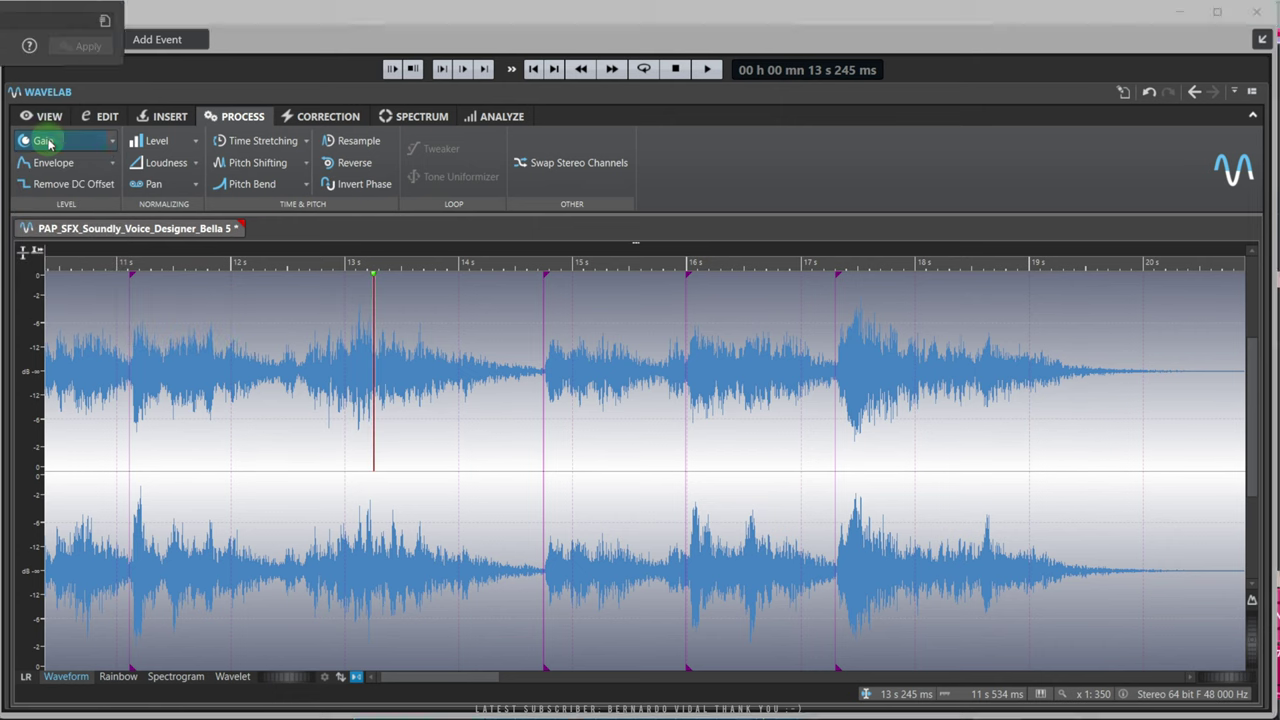
pyautogui.moveTo(737, 434); pyautogui.dragTo(629, 317)
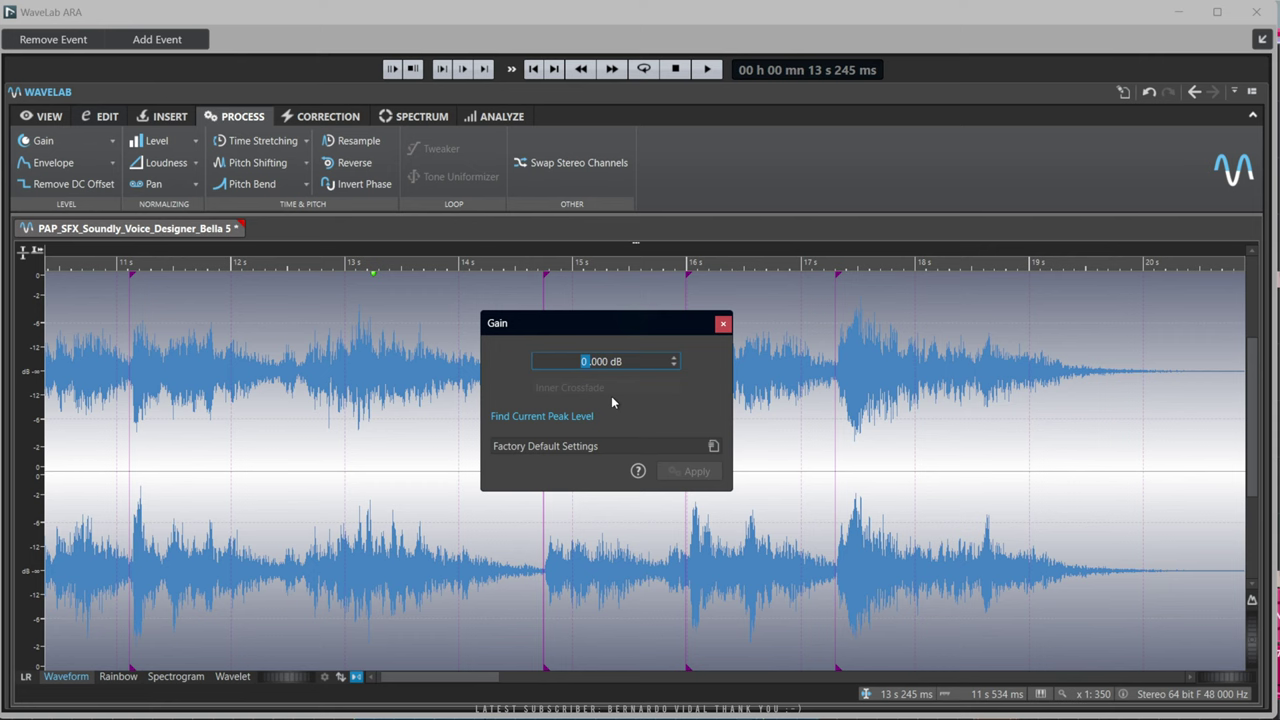
pyautogui.click(723, 326)
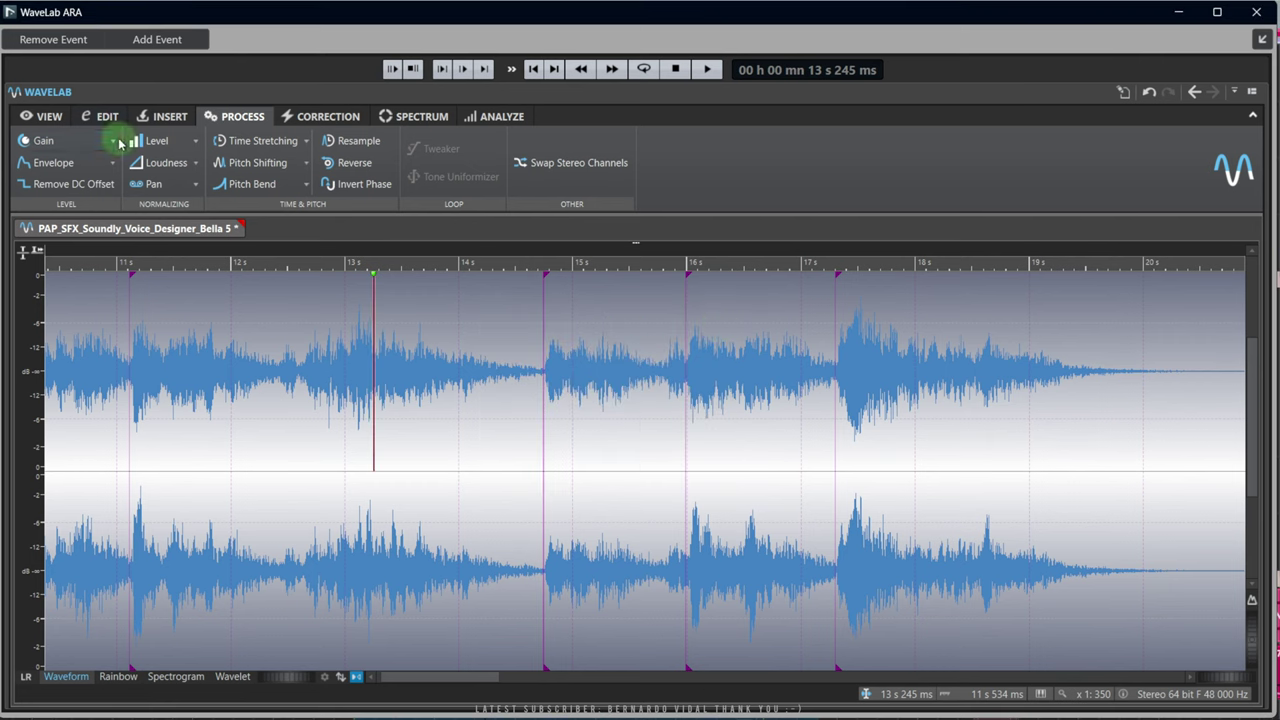
# Lower the whole clip's level with the -3 dB factory Gain preset and place the cursor at about 12.76 s
pyautogui.click(113, 143)
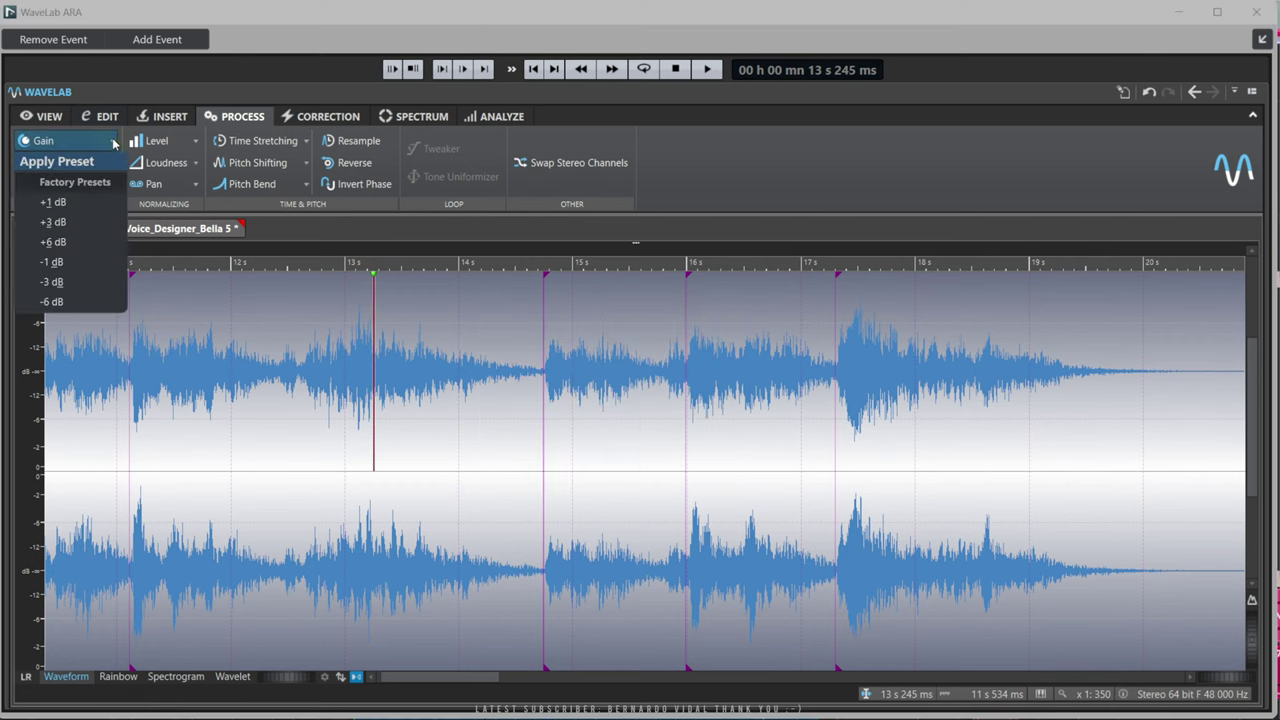
pyautogui.click(75, 285)
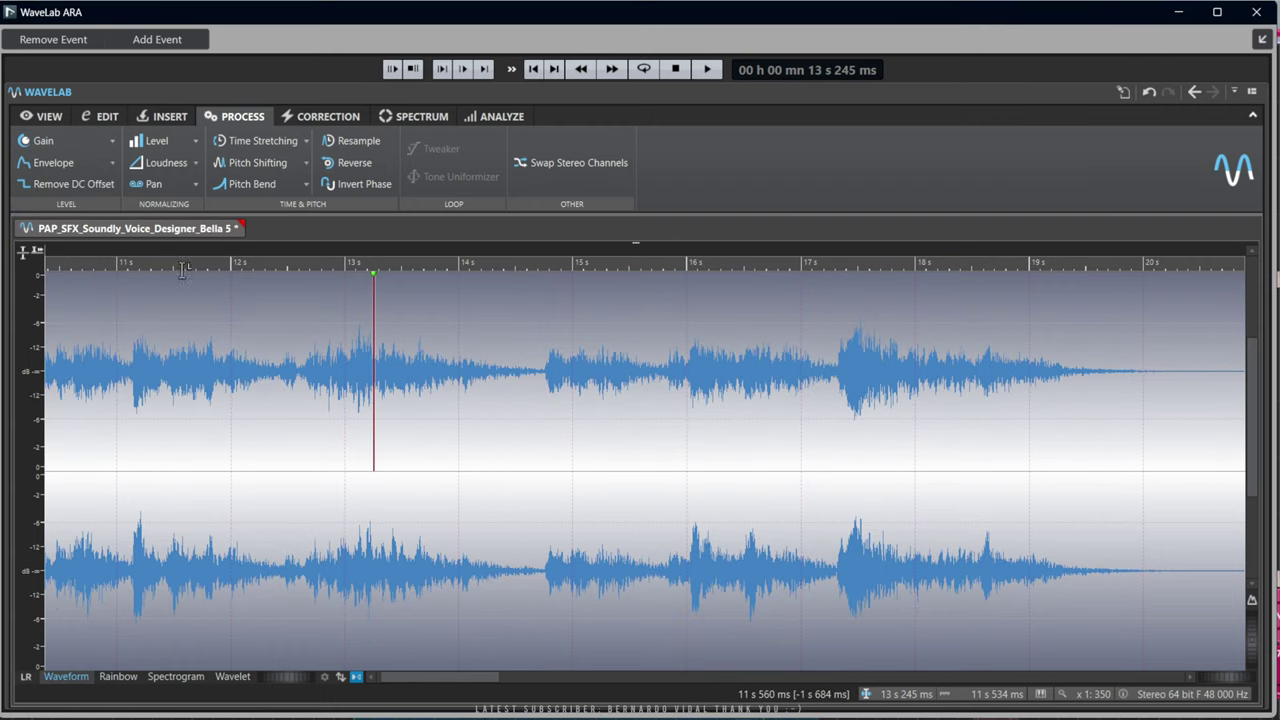
pyautogui.scroll(-1, 272, 402)
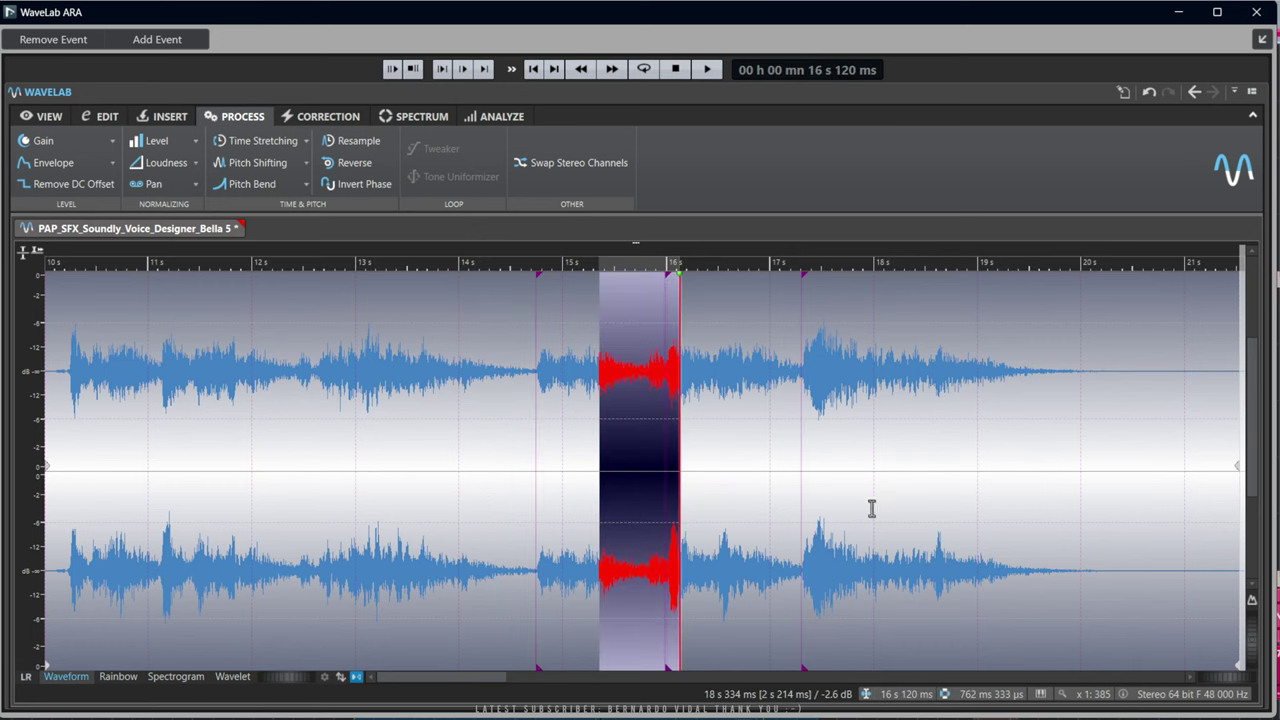
pyautogui.click(434, 500)
pyautogui.click(331, 495)
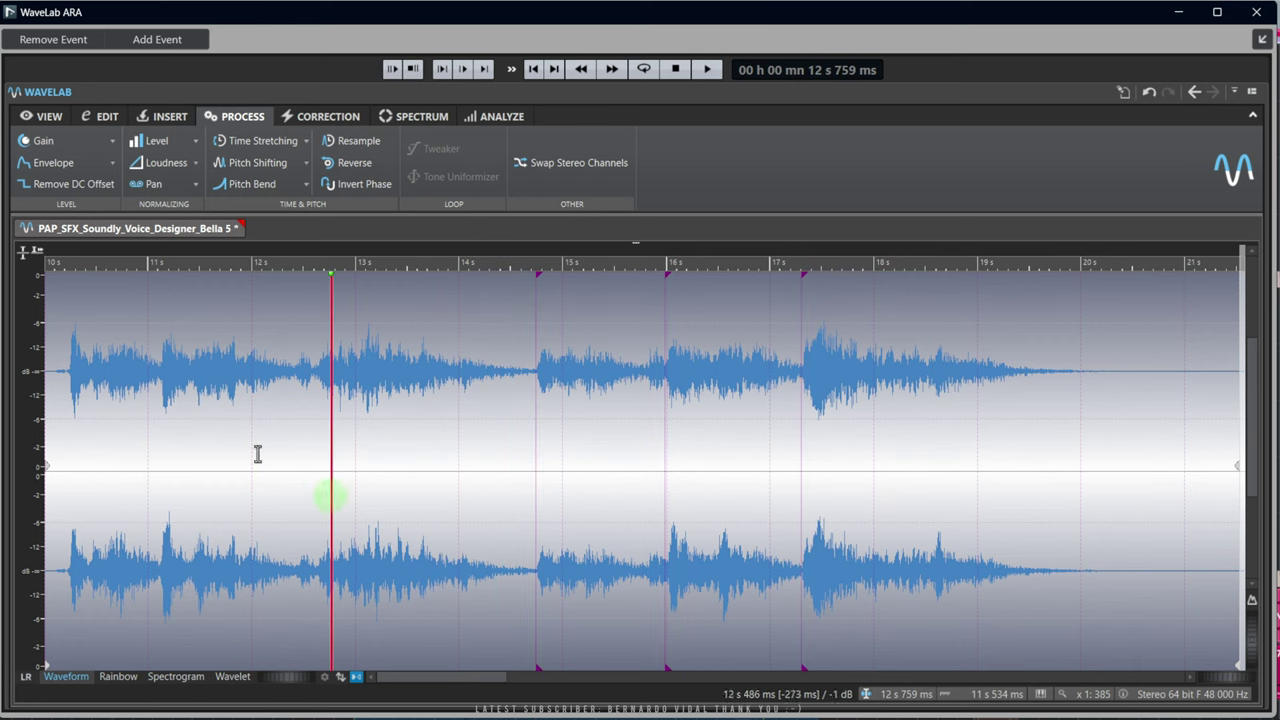
# Shape a level envelope for the clip with lowered ends, a peak near 4.1 s and a point of about +3.8 dB near 8.7 s
pyautogui.click(75, 166)
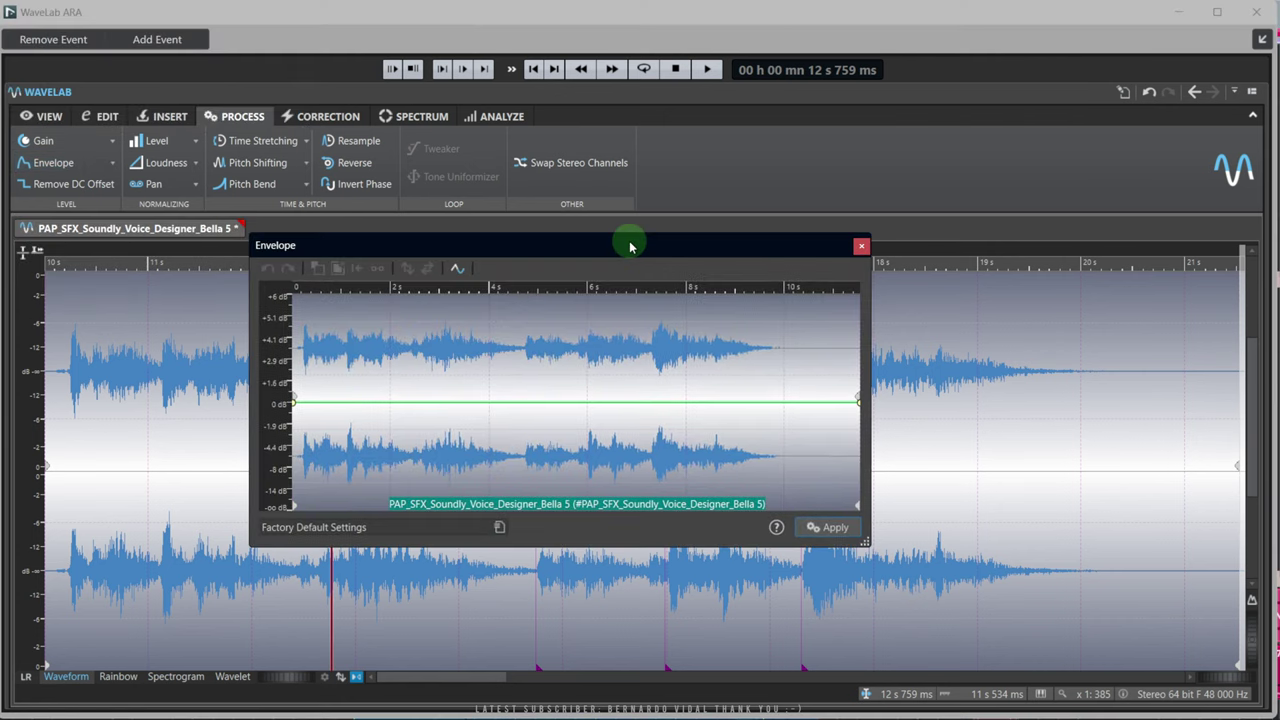
pyautogui.moveTo(629, 246); pyautogui.dragTo(695, 222)
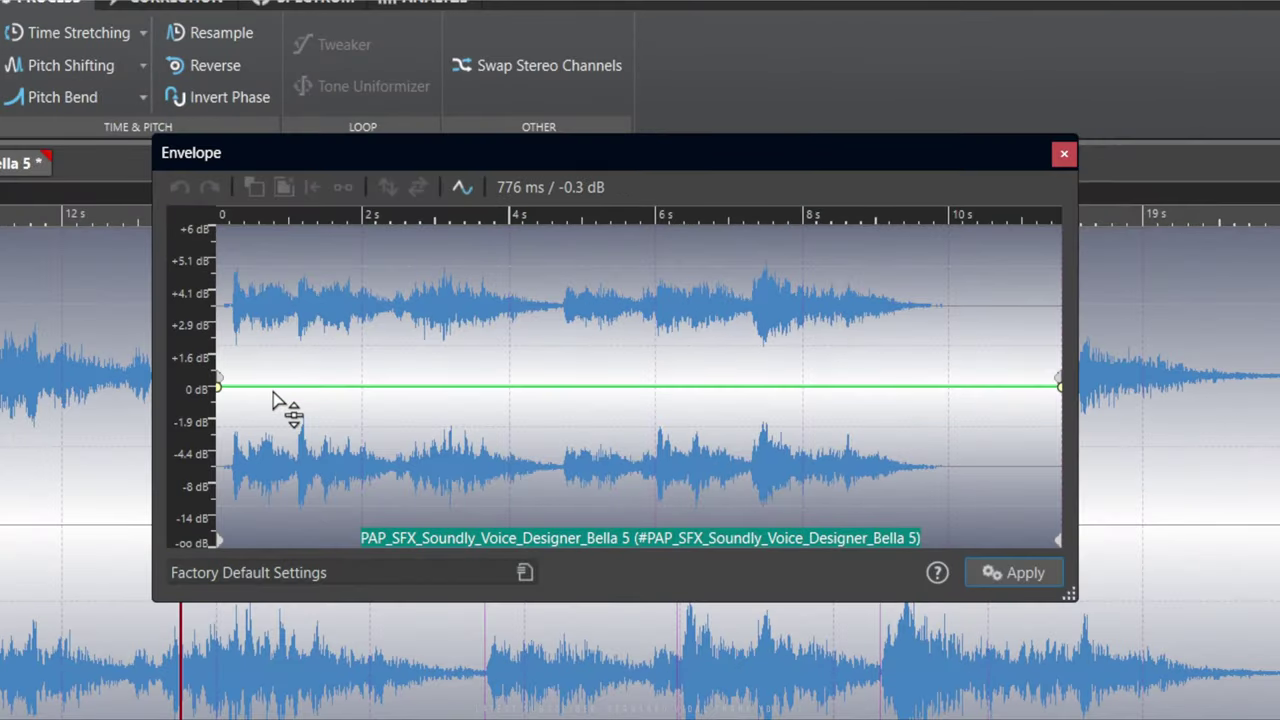
pyautogui.moveTo(272, 392); pyautogui.dragTo(311, 392)
pyautogui.click(468, 398)
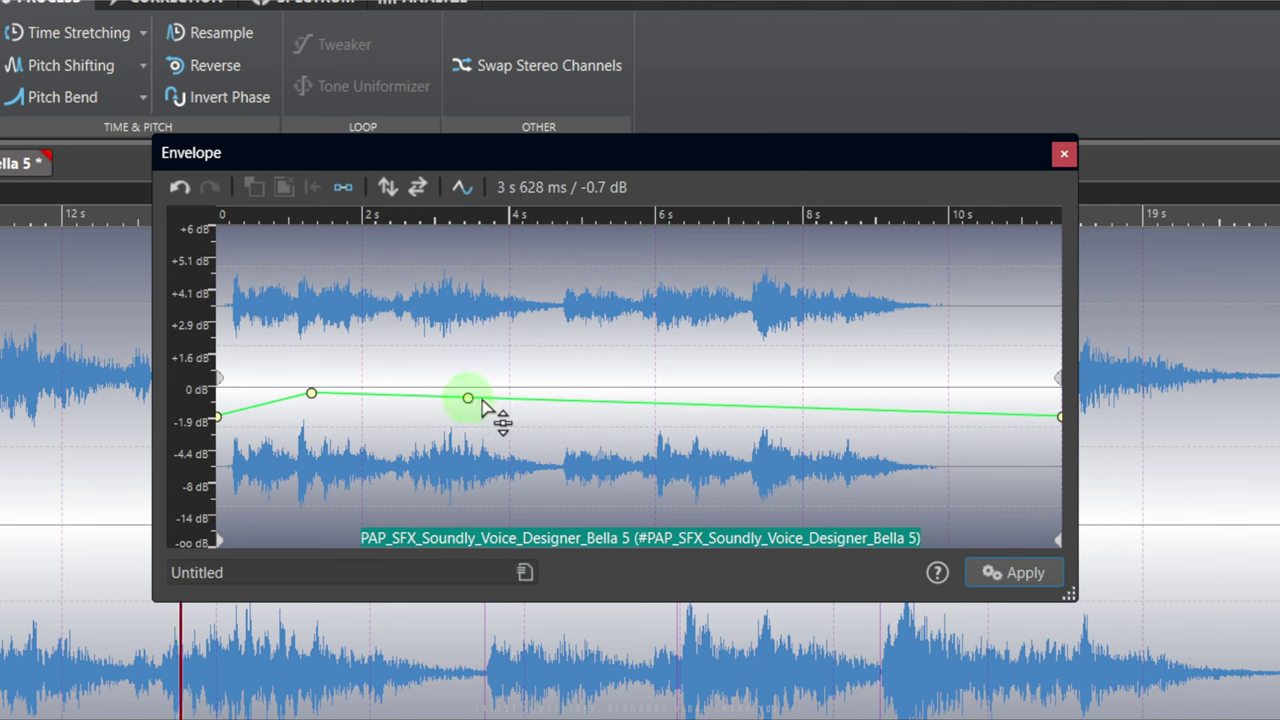
pyautogui.click(513, 401)
pyautogui.moveTo(513, 401); pyautogui.dragTo(576, 390)
pyautogui.click(836, 401)
pyautogui.moveTo(836, 401); pyautogui.dragTo(855, 310)
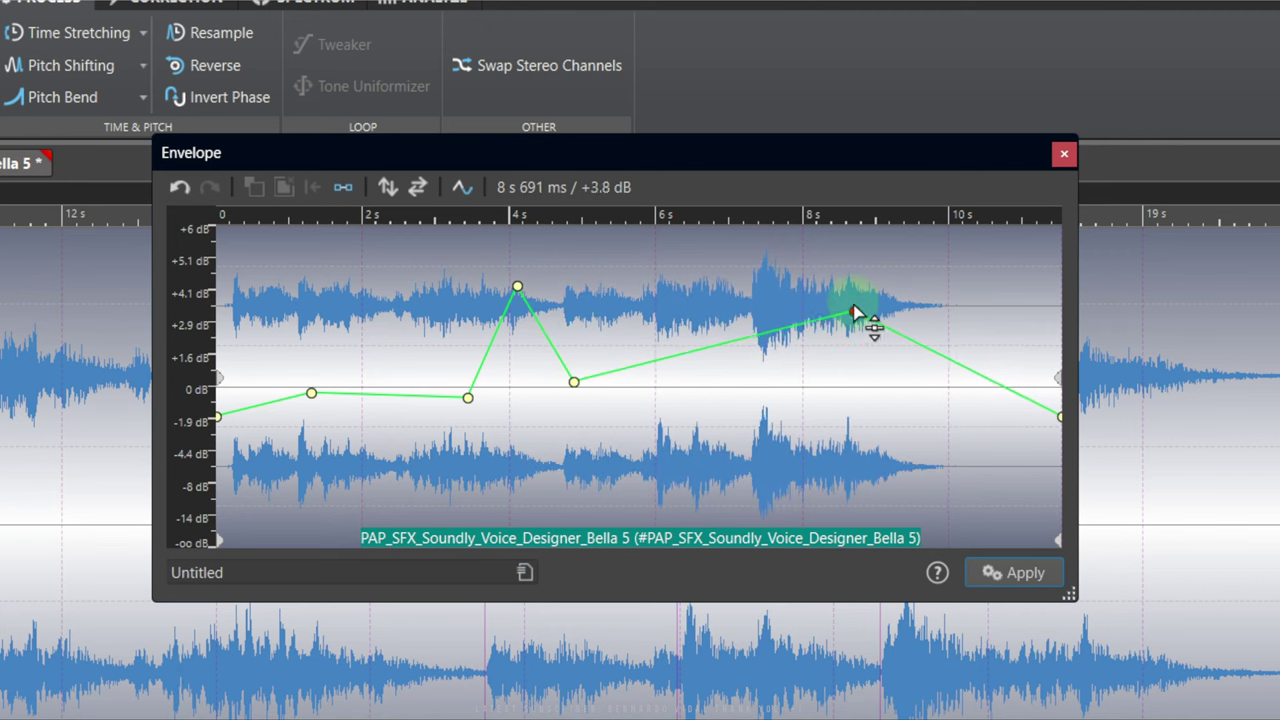
# Apply the envelope to the clip and play the result from the beginning
pyautogui.click(1013, 578)
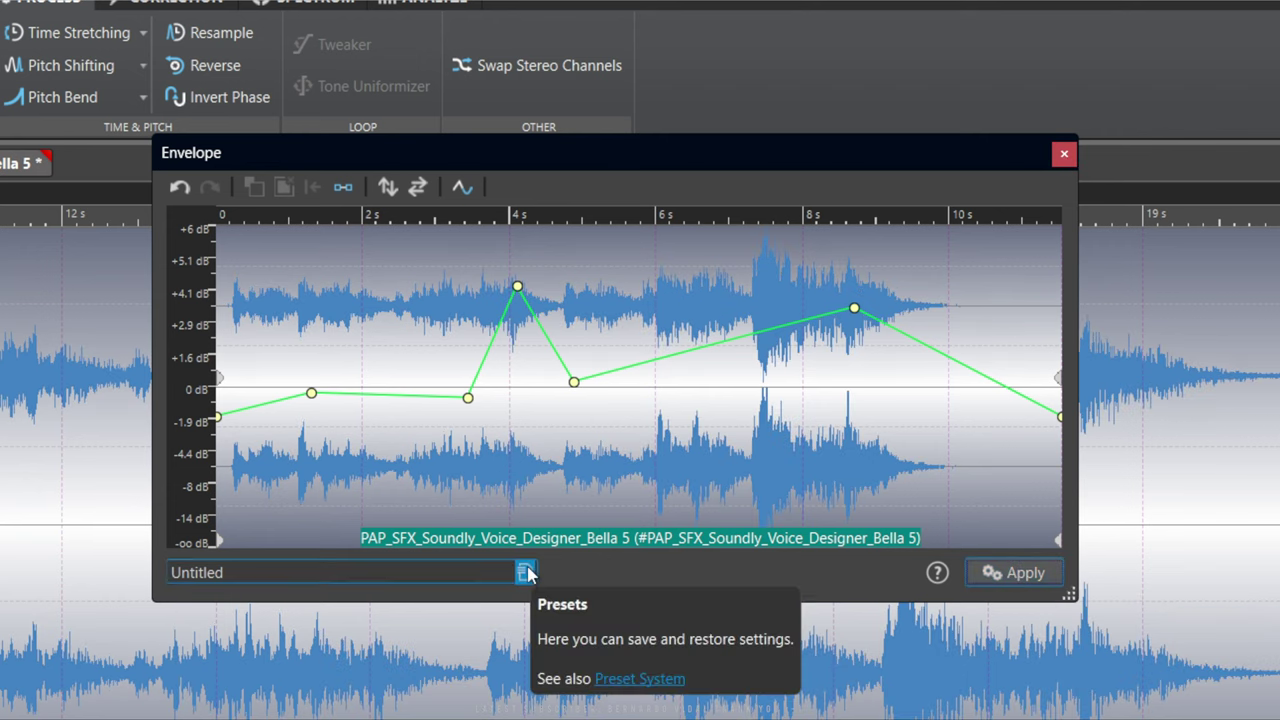
pyautogui.click(1066, 155)
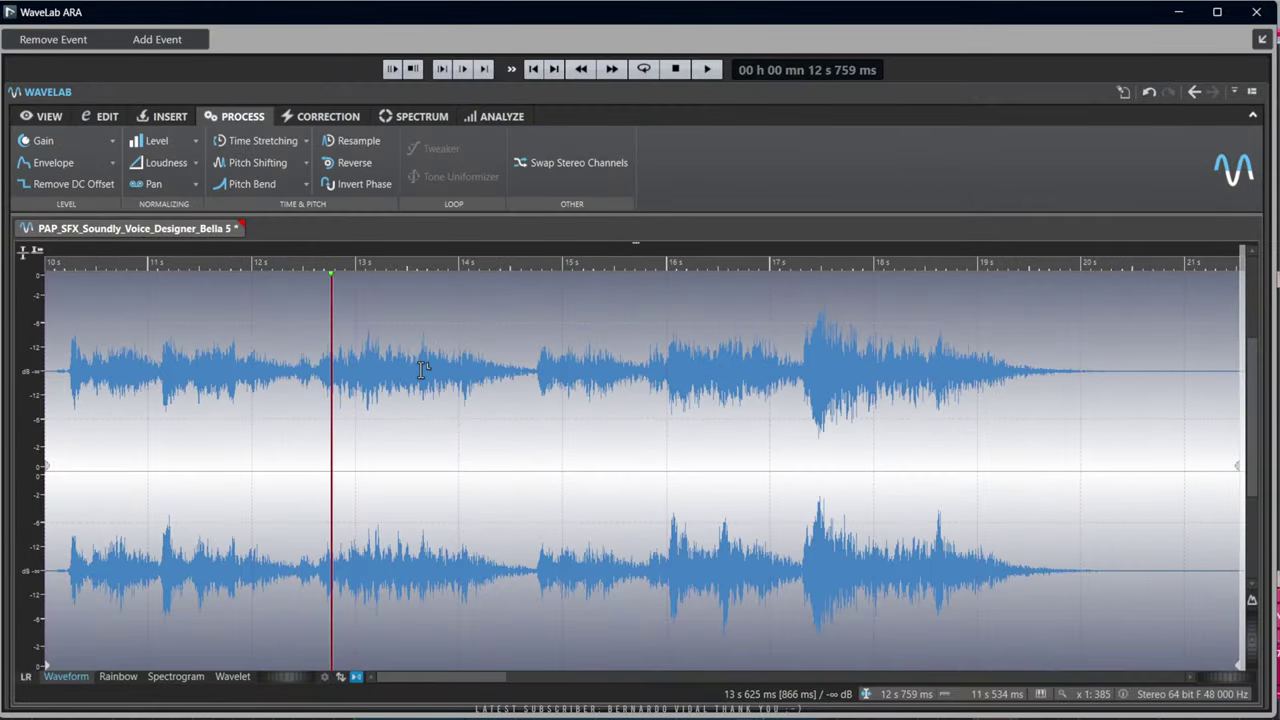
pyautogui.click(533, 69)
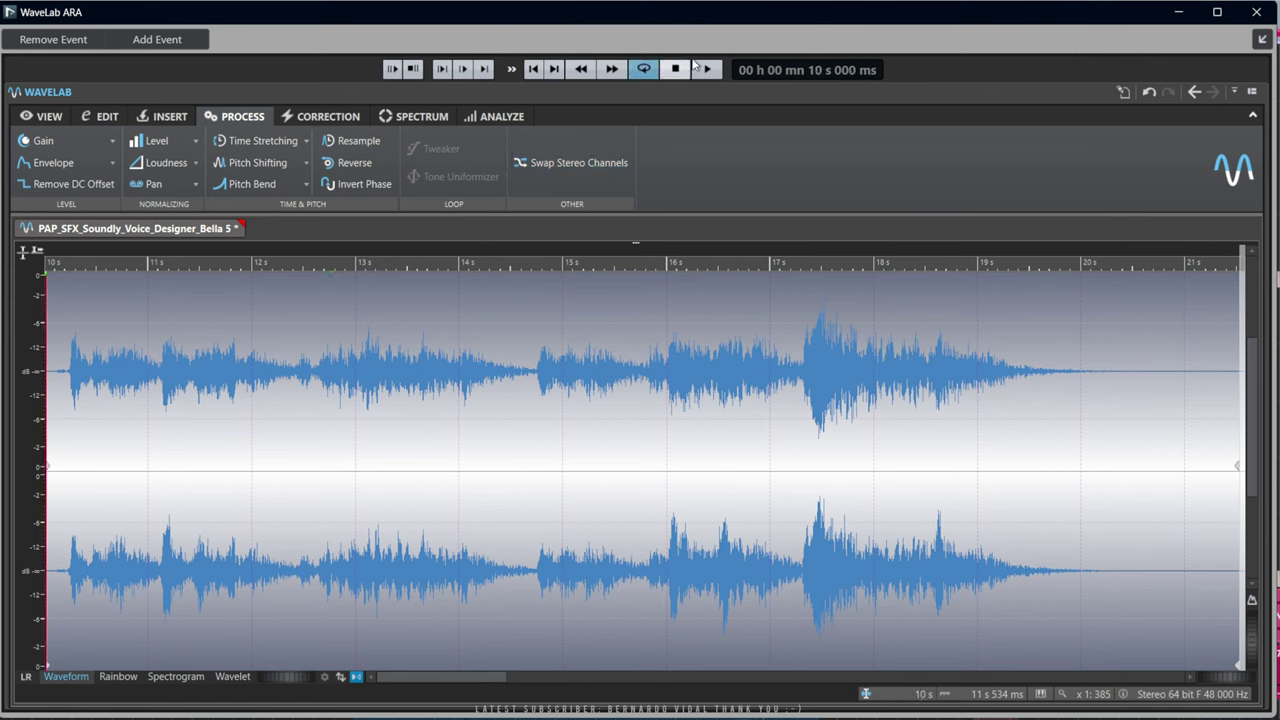
pyautogui.click(707, 69)
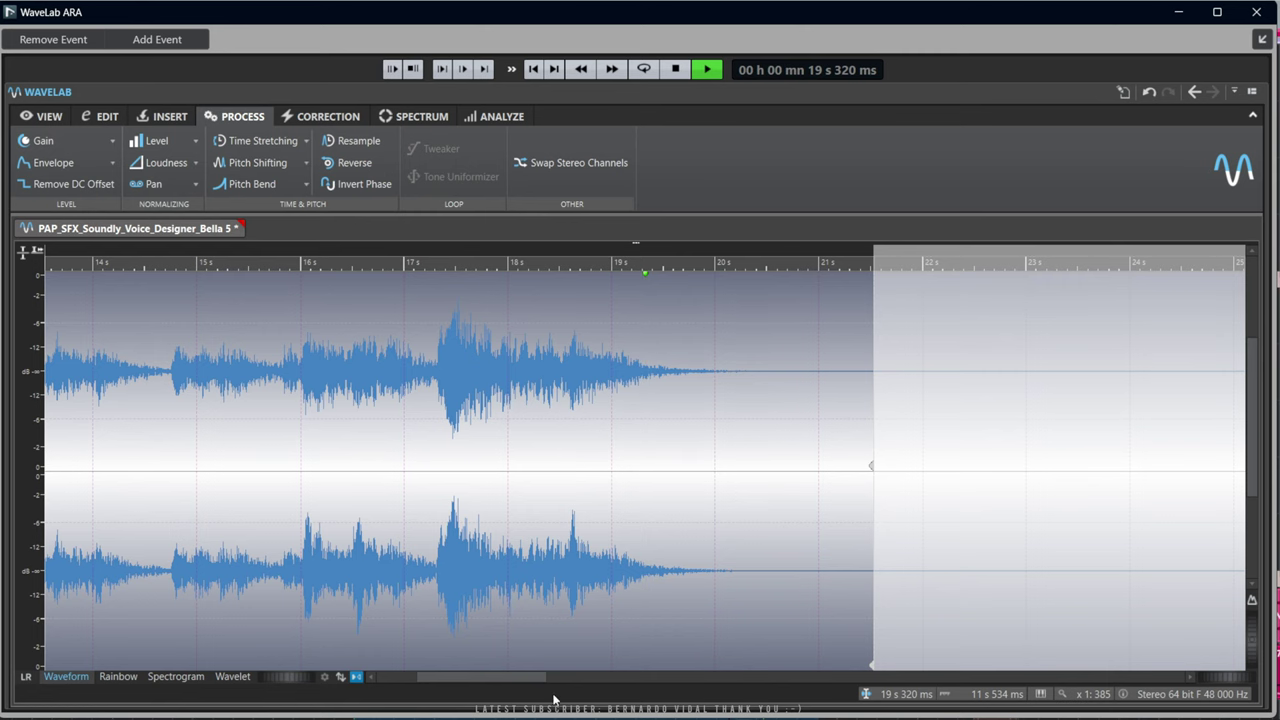
pyautogui.moveTo(494, 677); pyautogui.dragTo(414, 677)
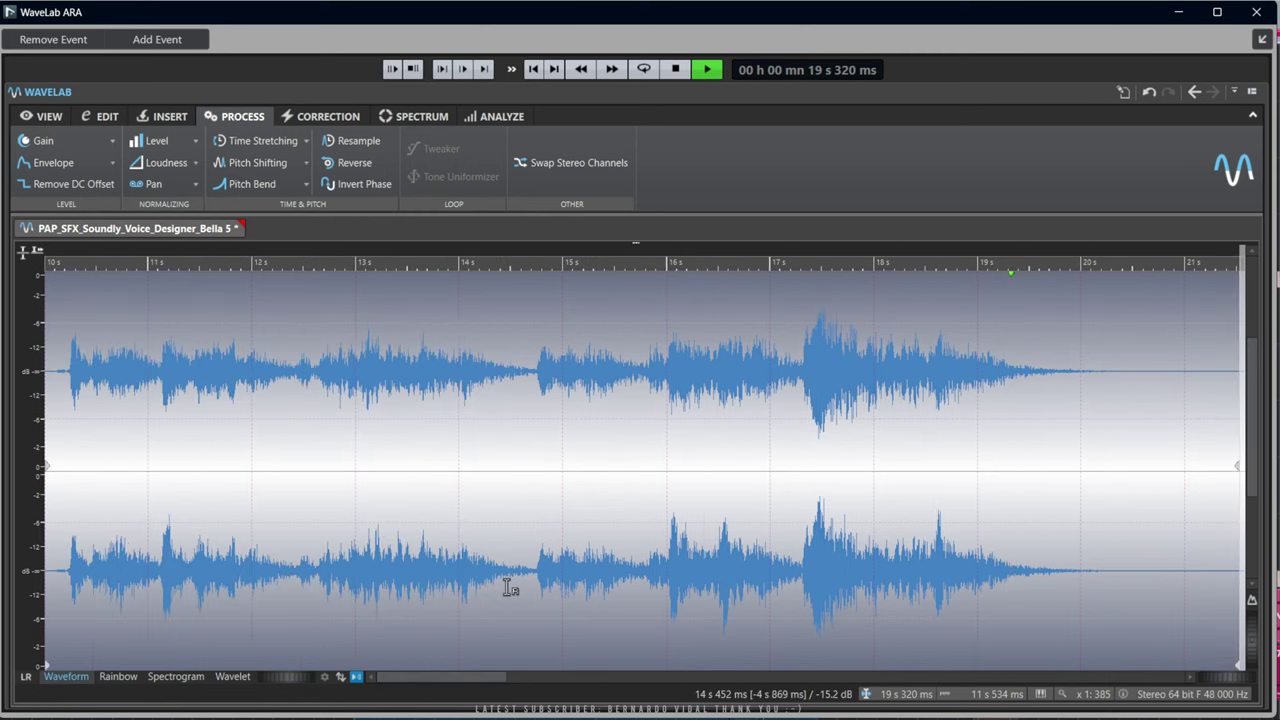
# Return to the project and open the VO event with the WaveLab ARA extension
pyautogui.press('Escape')
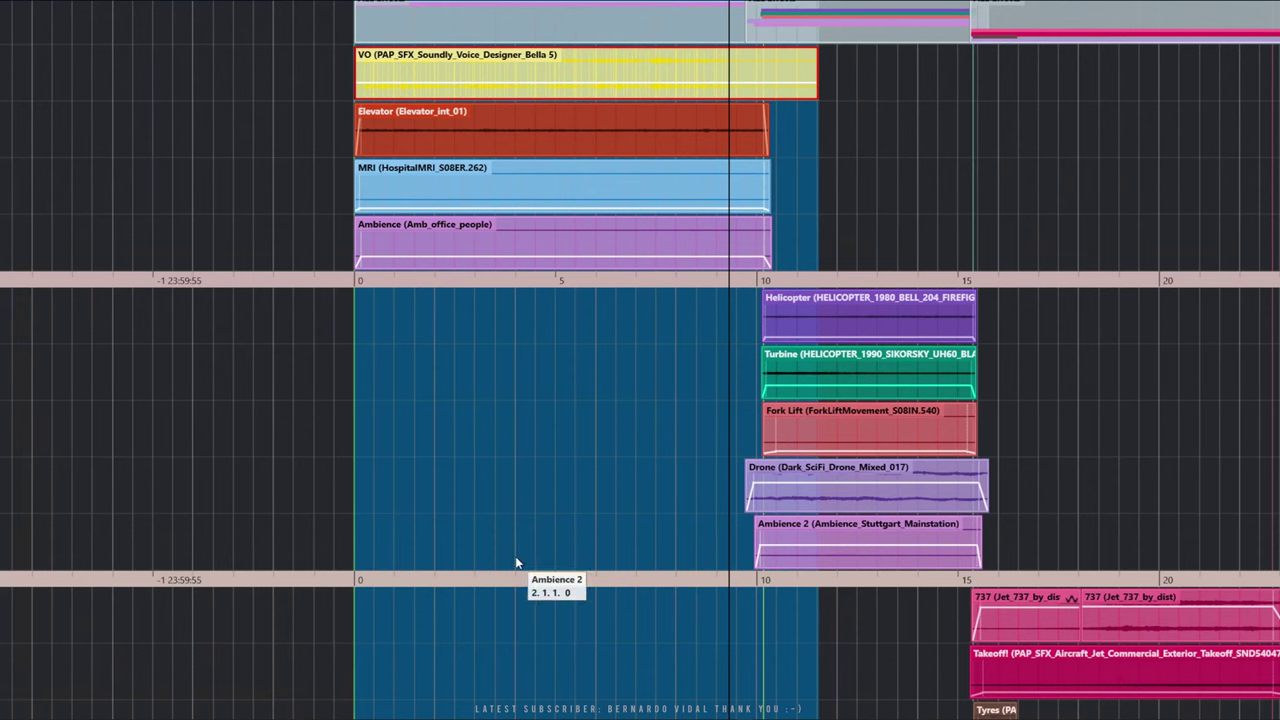
pyautogui.rightClick(600, 83)
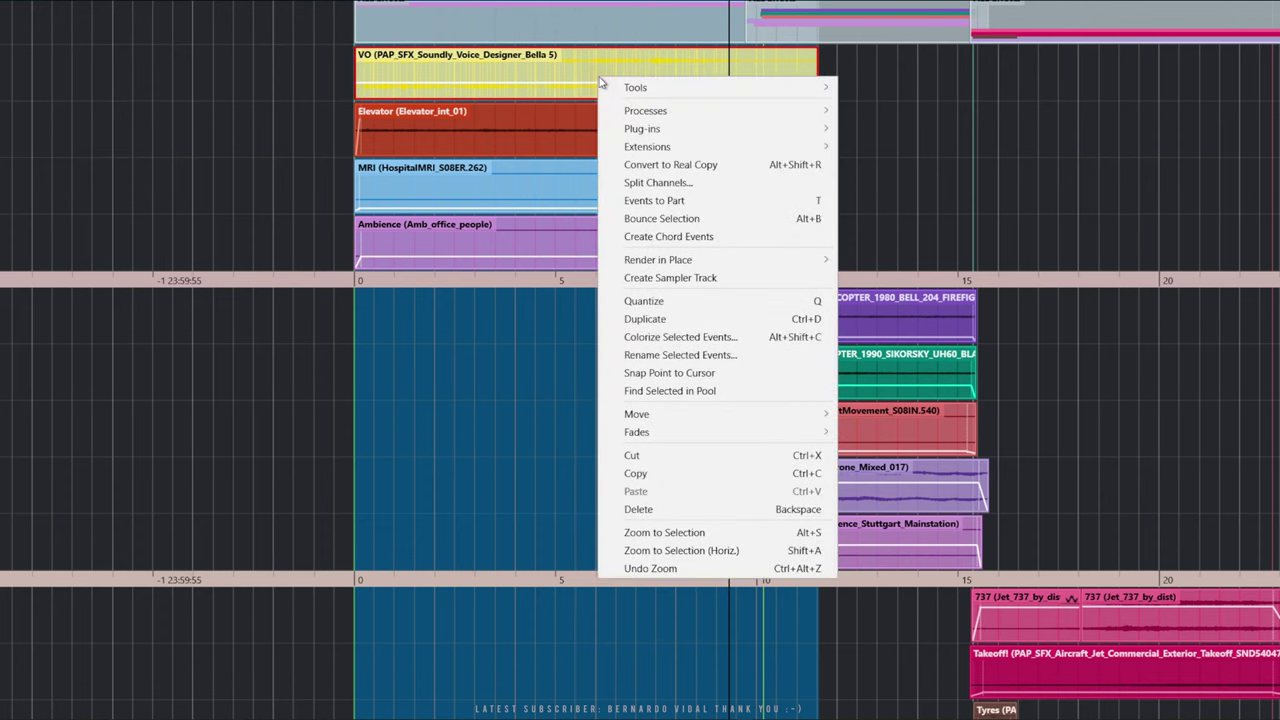
pyautogui.moveTo(677, 149)
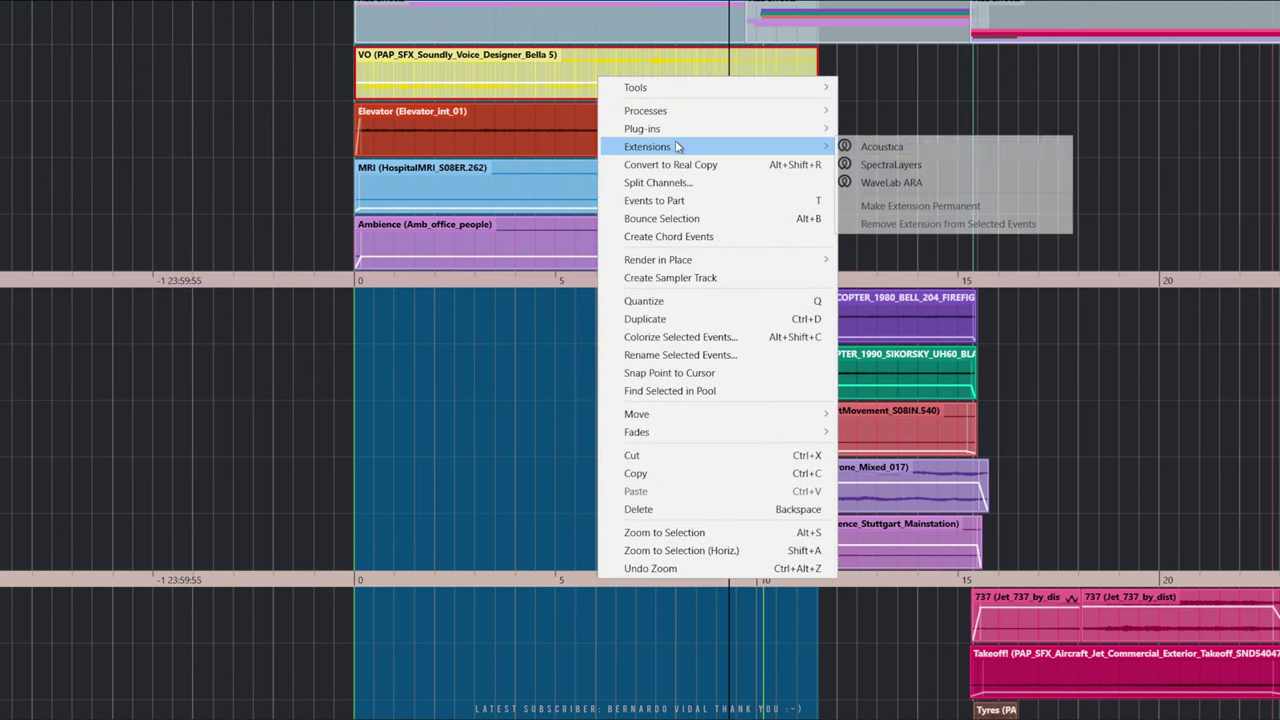
pyautogui.click(883, 181)
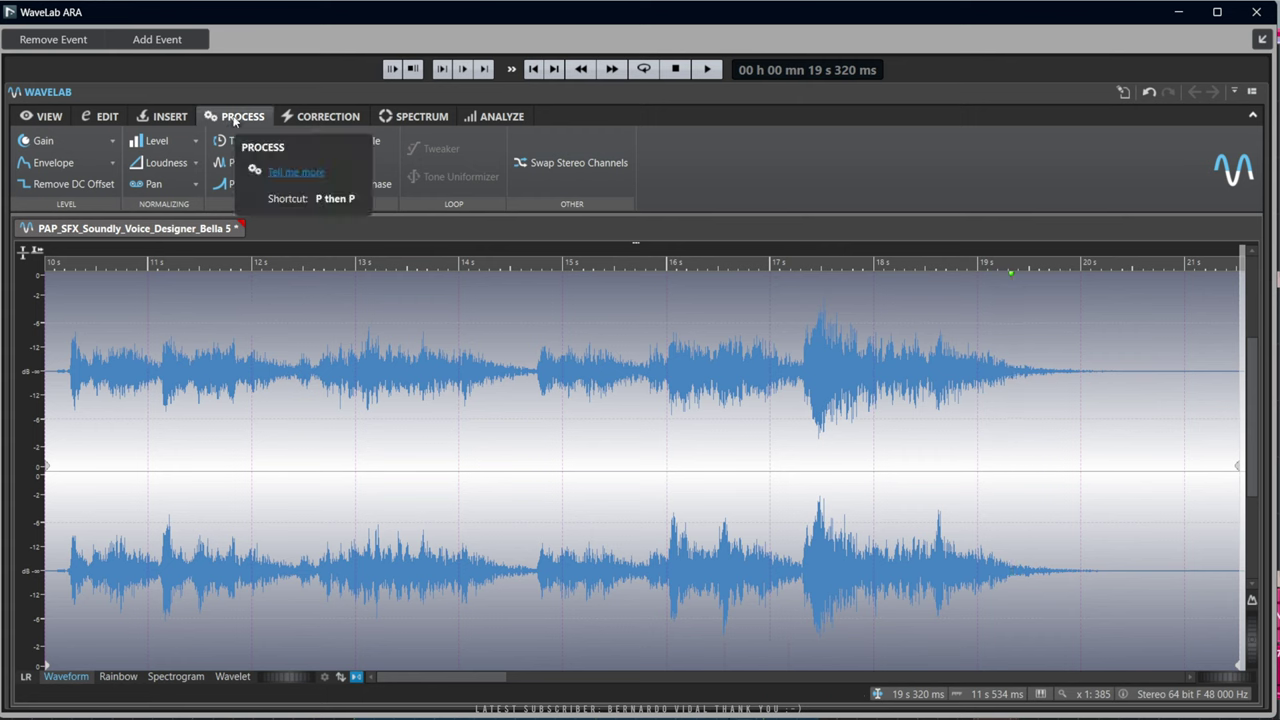
# Run Remove DC Offset on the clip and normalize its level with the EBU R-128 Recommendation preset
pyautogui.click(76, 189)
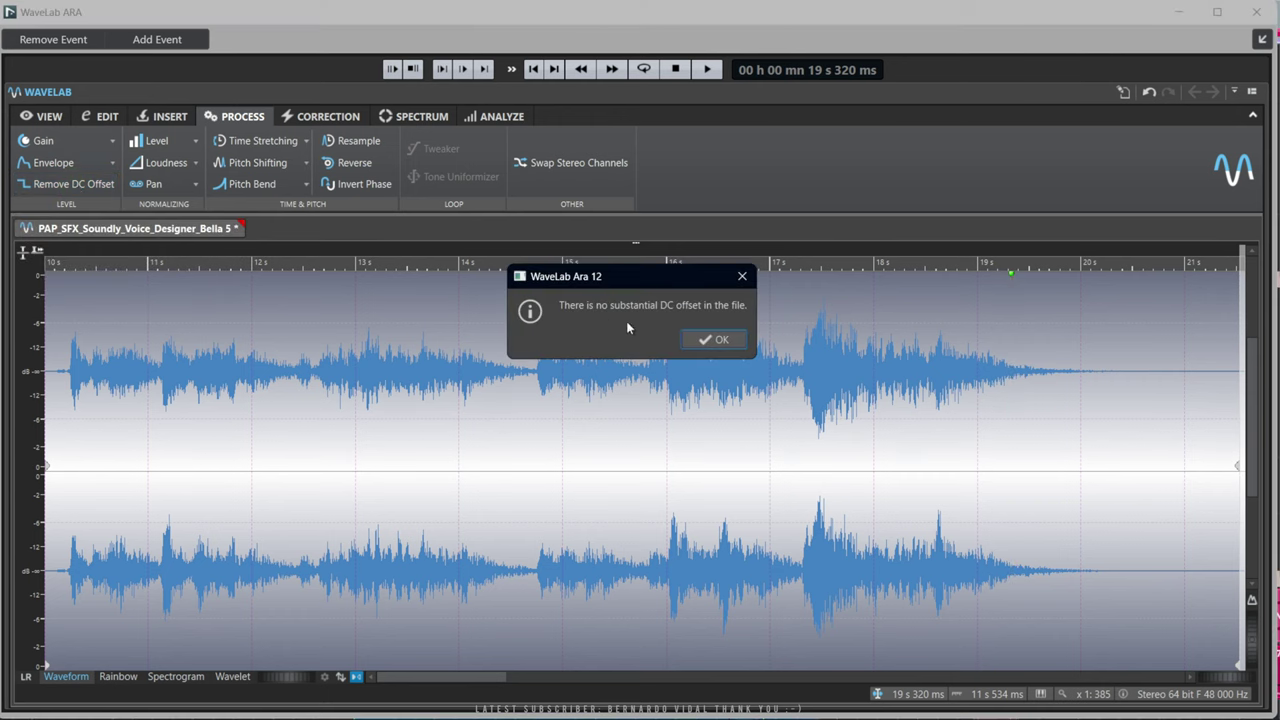
pyautogui.click(715, 340)
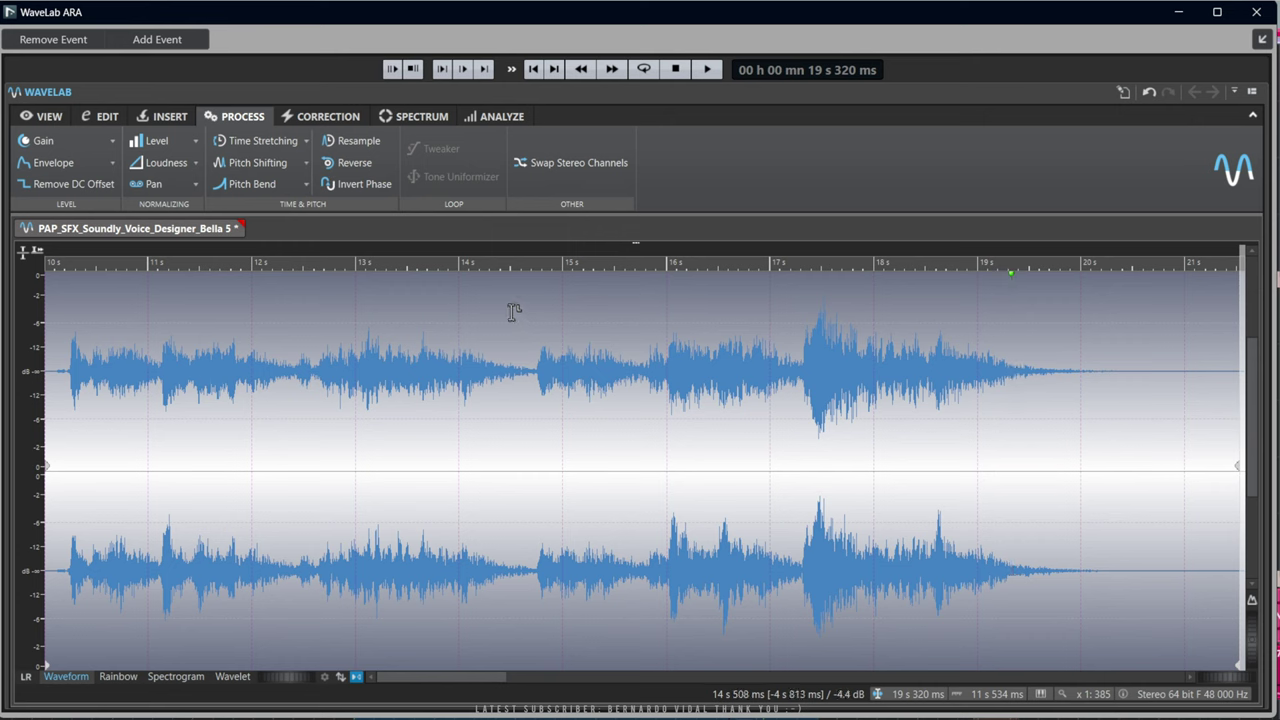
pyautogui.click(196, 146)
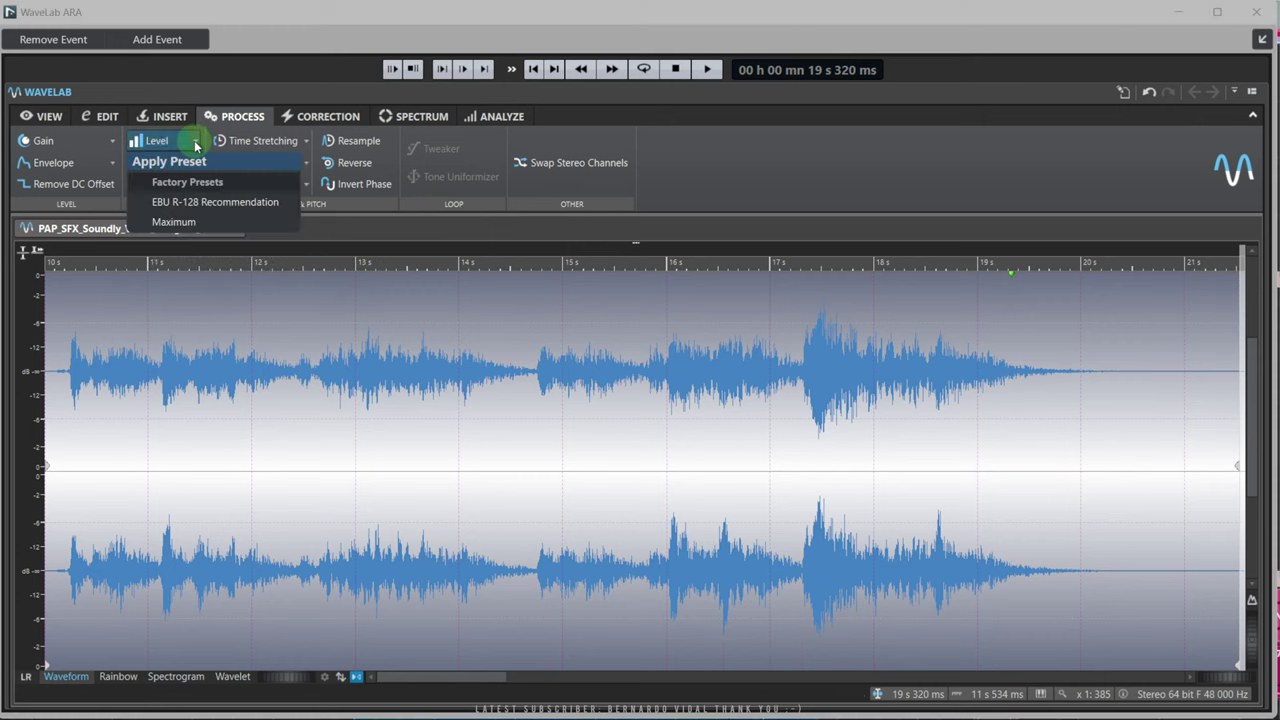
pyautogui.click(205, 204)
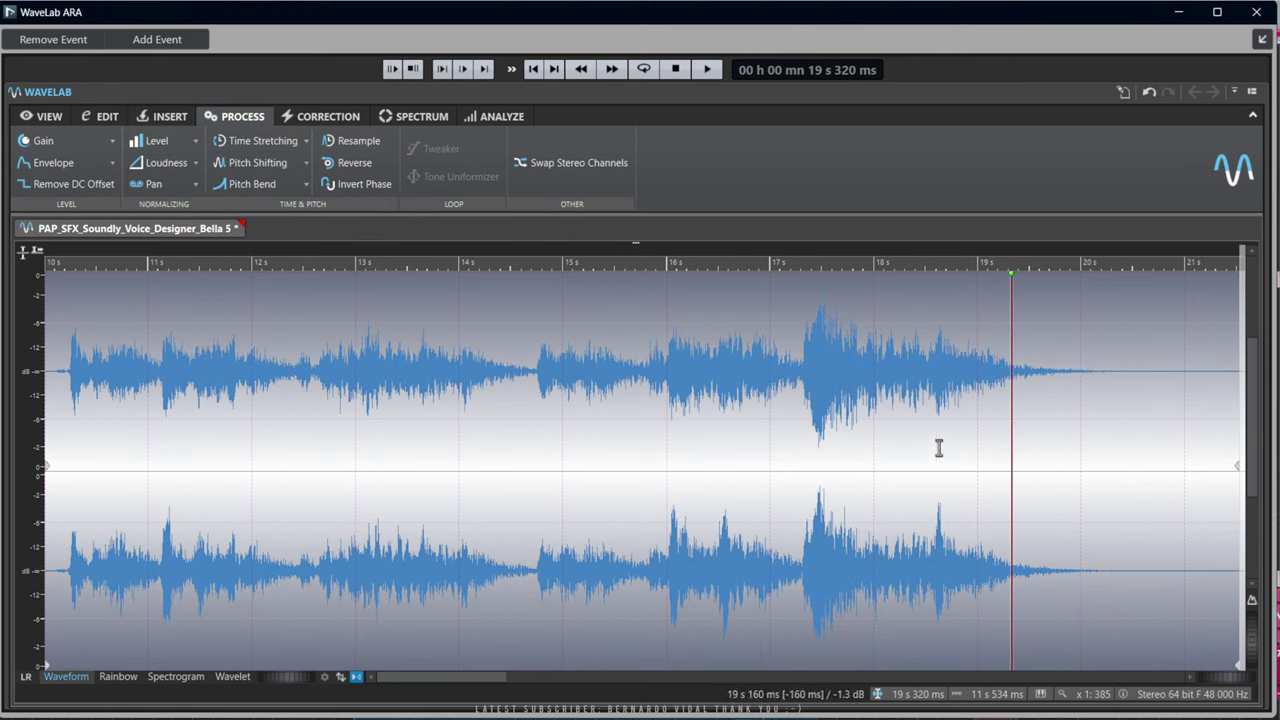
# Normalize the clip's pan with the Equal Peaks factory preset
pyautogui.click(197, 185)
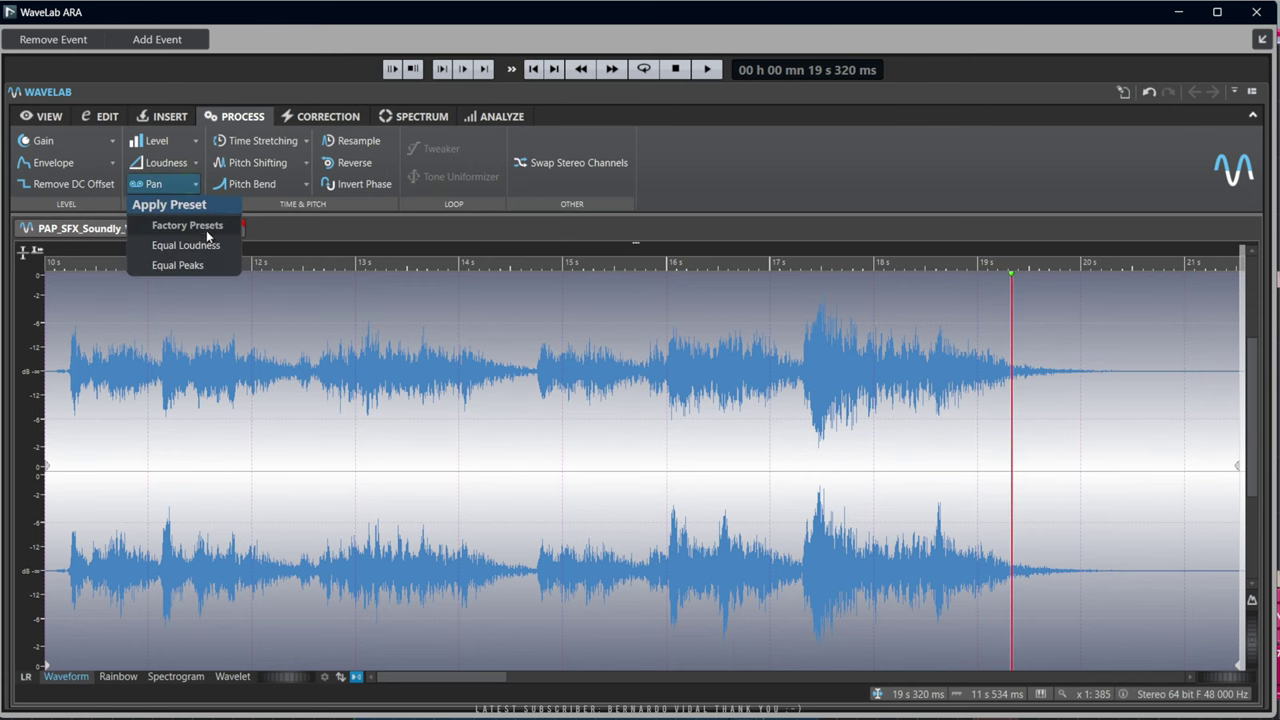
pyautogui.moveTo(200, 266)
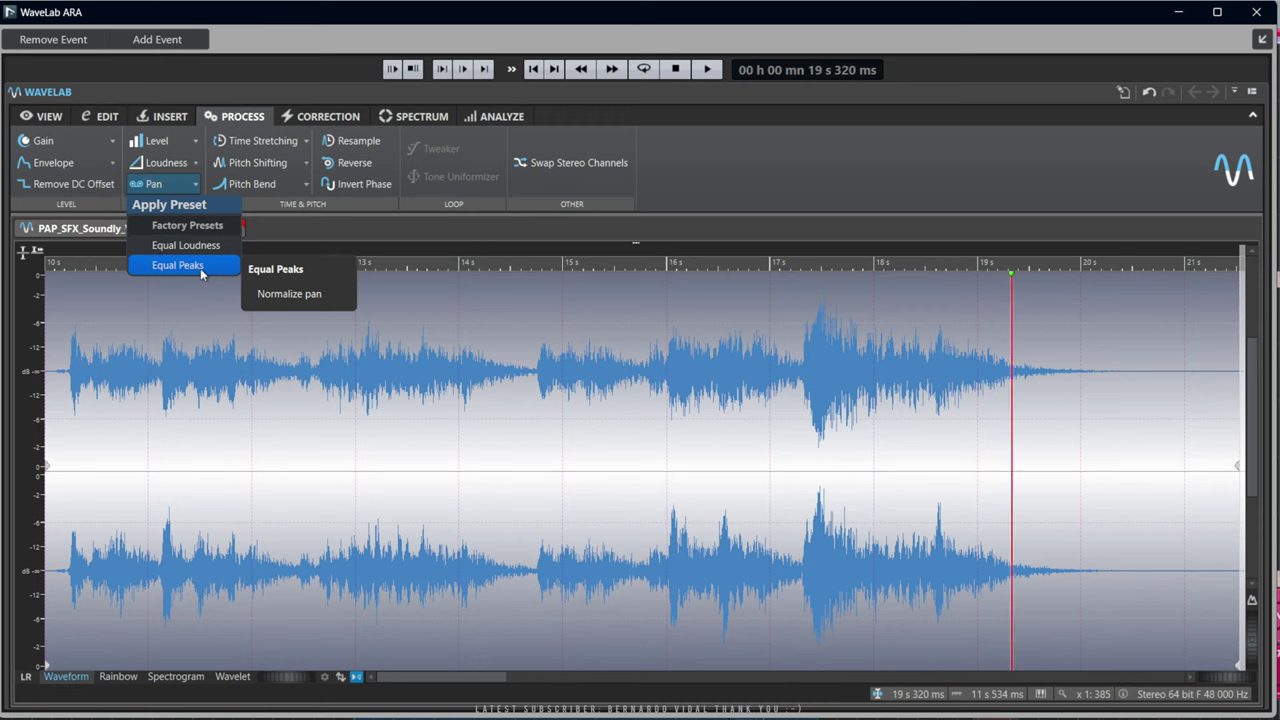
pyautogui.click(196, 267)
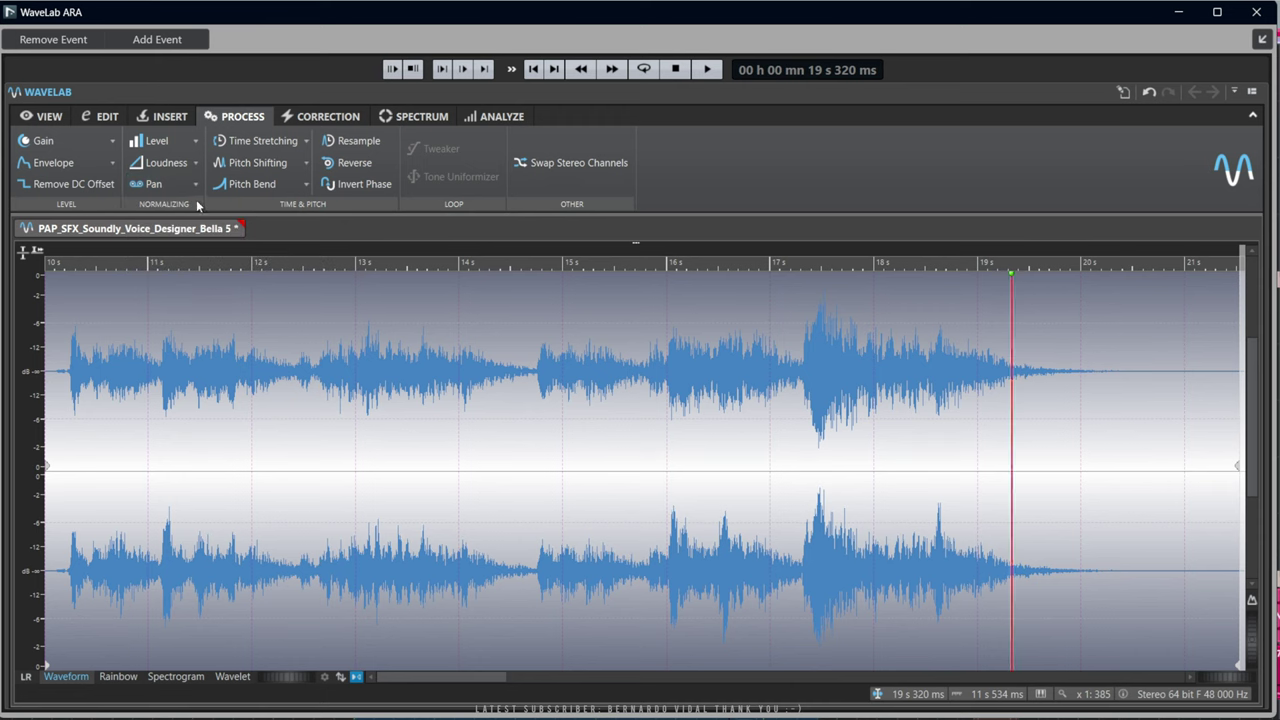
# Look over the custom Pan Normalizer settings without applying them
pyautogui.click(152, 185)
pyautogui.click(153, 187)
pyautogui.click(153, 187)
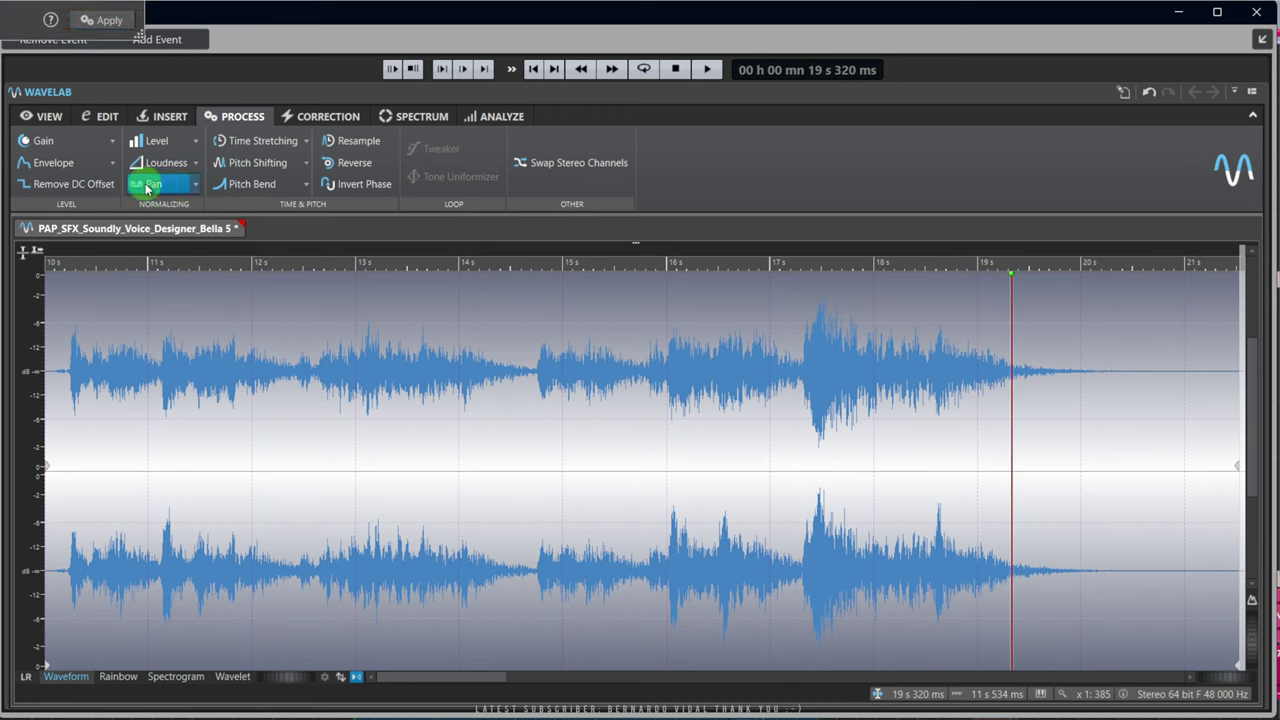
pyautogui.moveTo(492, 305); pyautogui.dragTo(545, 315)
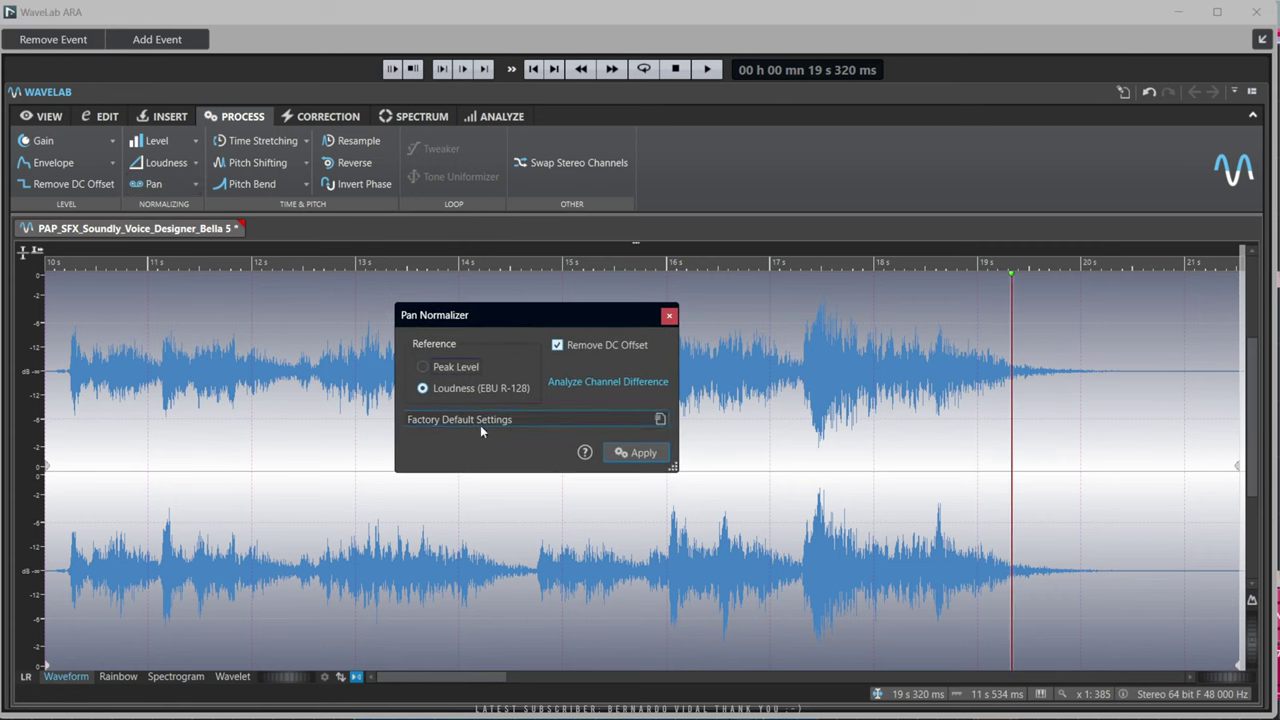
pyautogui.click(669, 318)
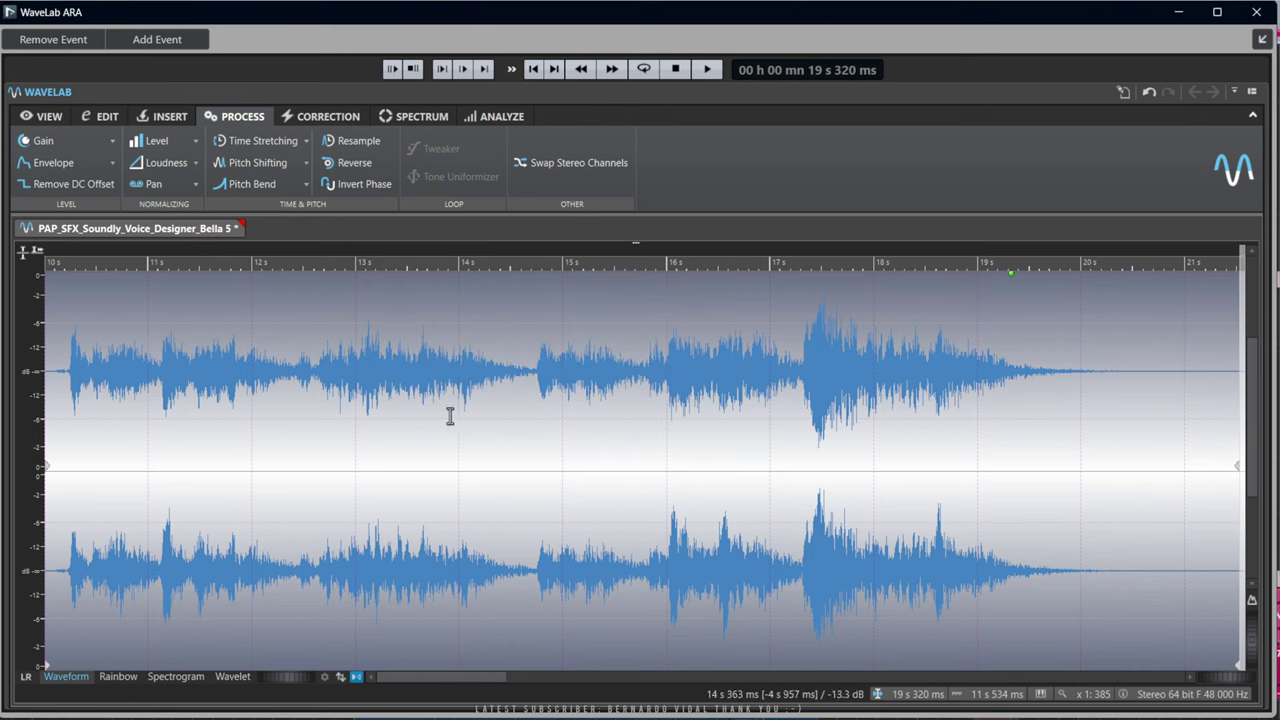
# Apply the Pitch Lost Effect factory preset of Pitch Bend to the clip and play the result from the beginning
pyautogui.click(306, 189)
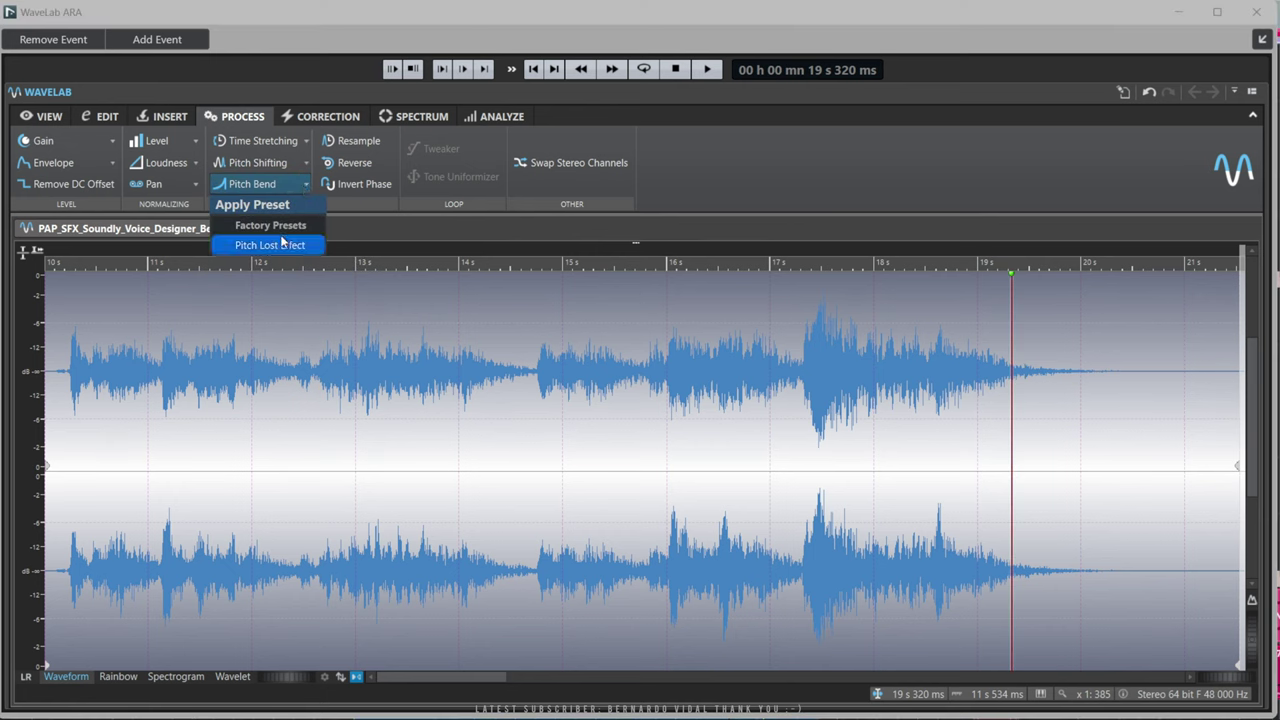
pyautogui.moveTo(280, 248)
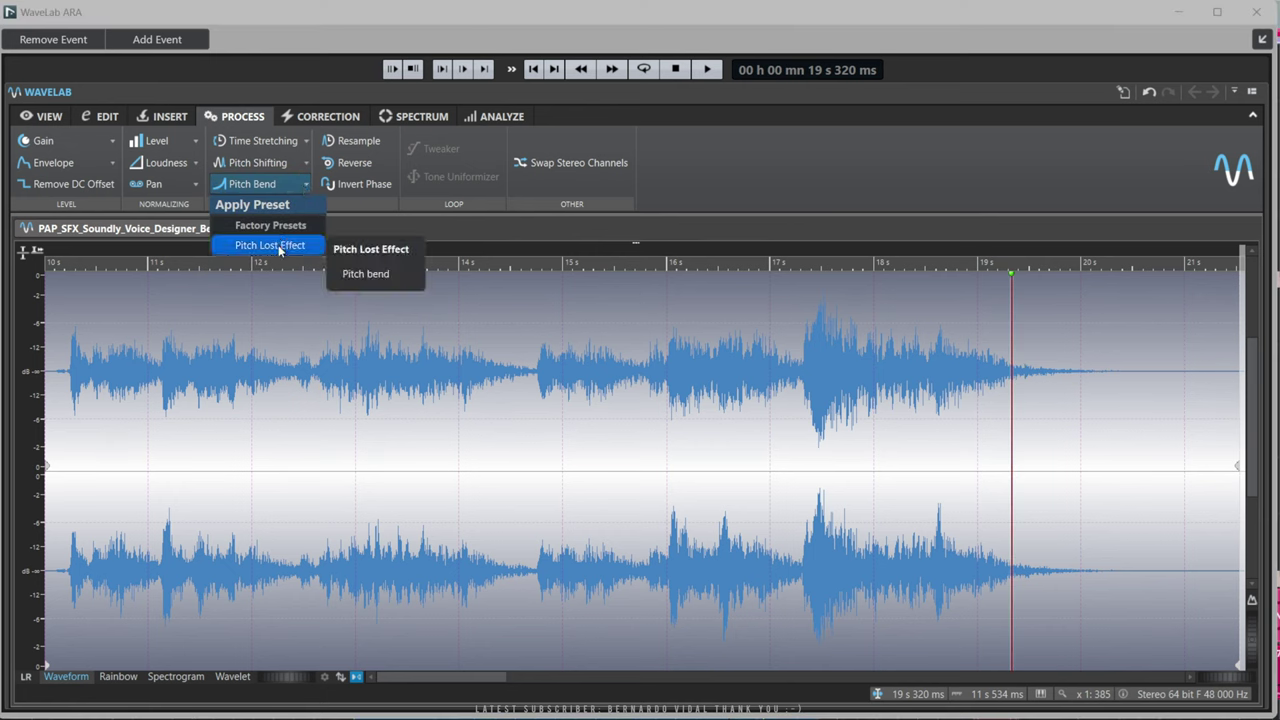
pyautogui.click(280, 248)
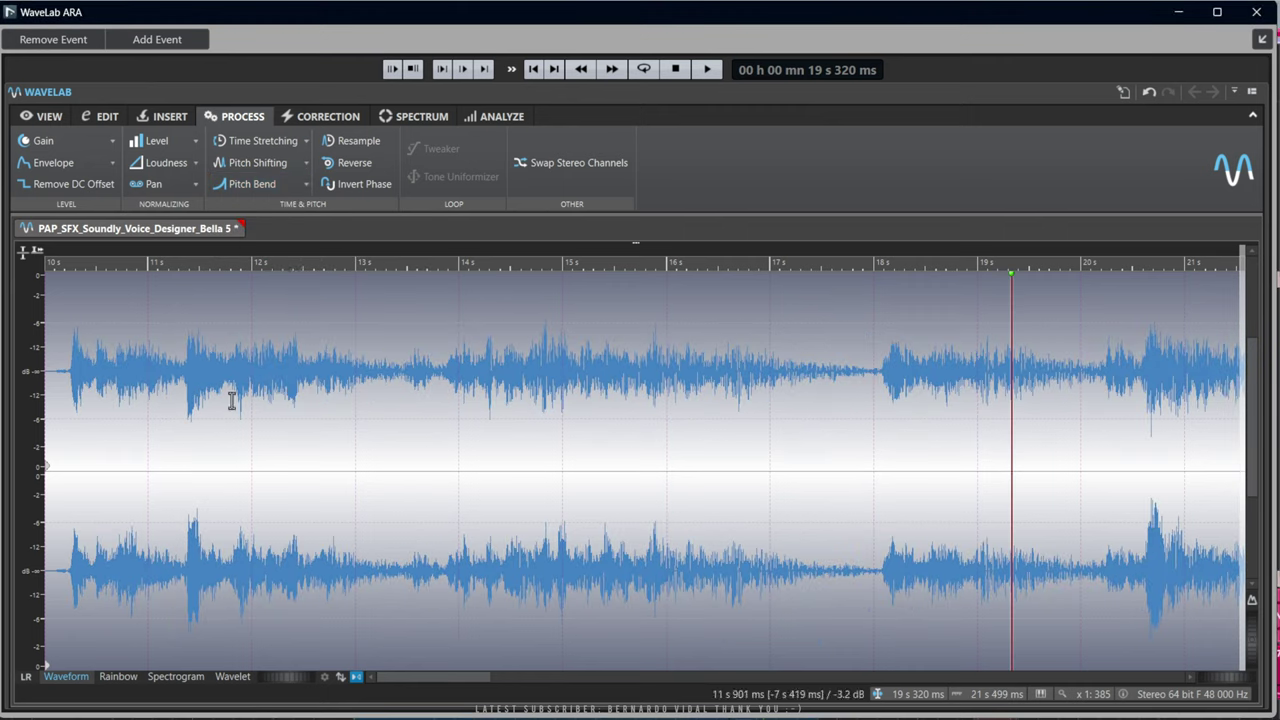
pyautogui.click(533, 69)
pyautogui.click(707, 69)
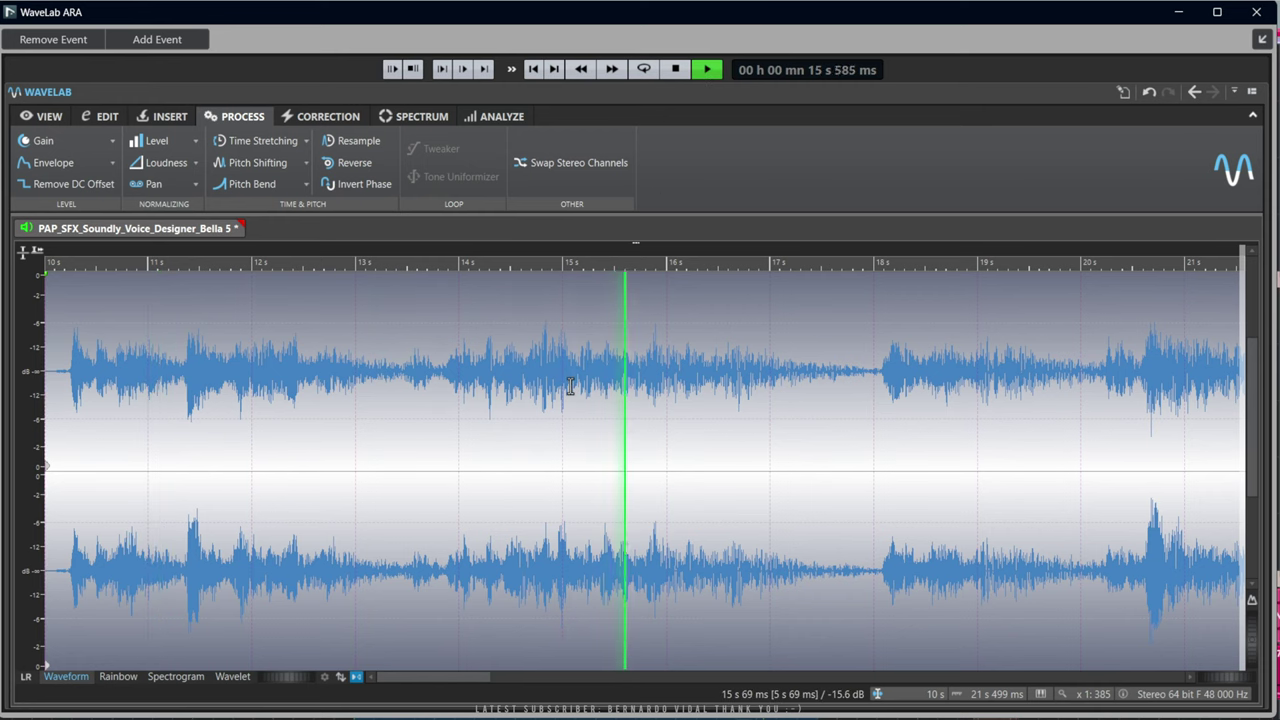
pyautogui.press('space')
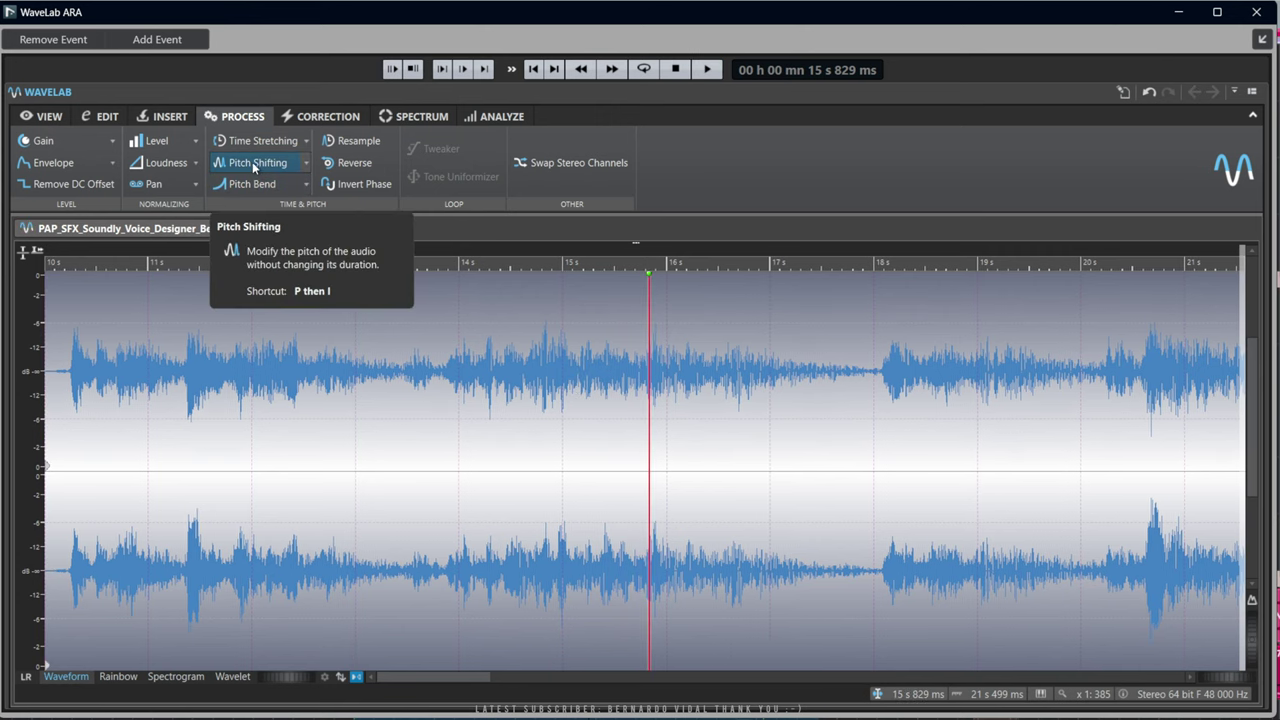
# Shape a Pitch Bend curve with flat points near 3 and 4.7 s, a rise near 6.7 s, a dip near 9.8 s and a peak near 12.8 s
pyautogui.click(307, 164)
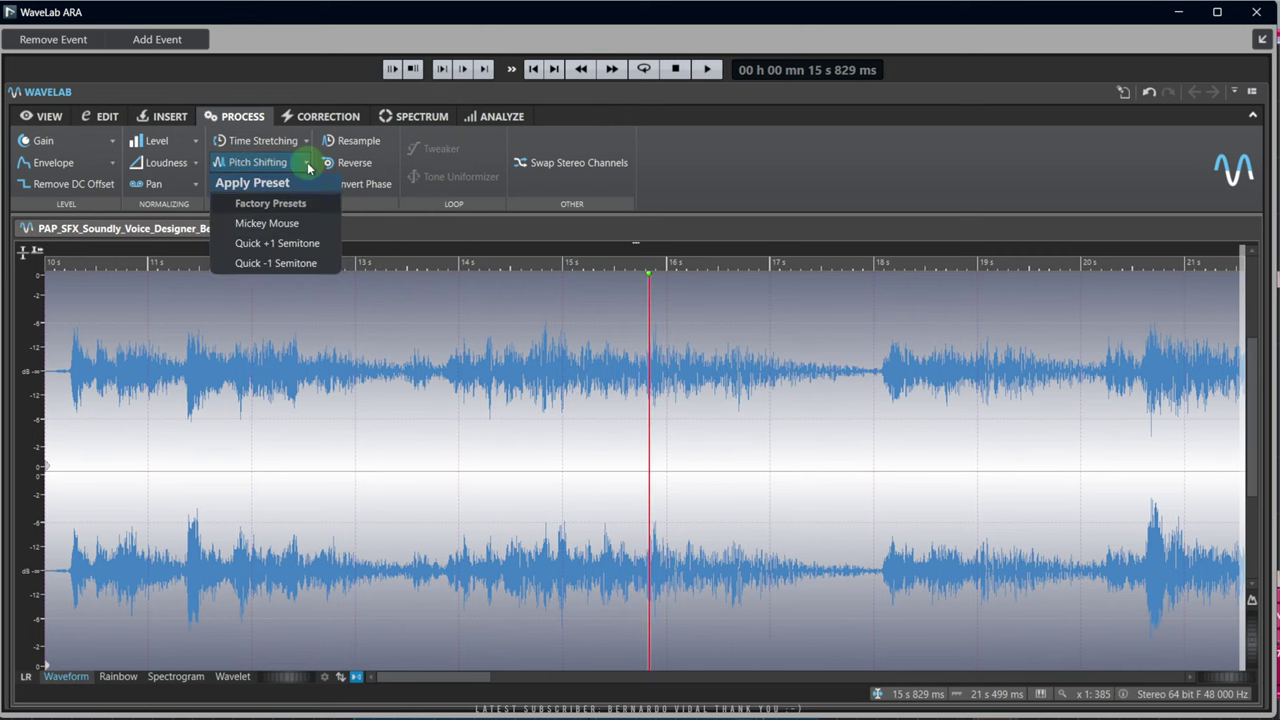
pyautogui.click(785, 168)
pyautogui.click(235, 186)
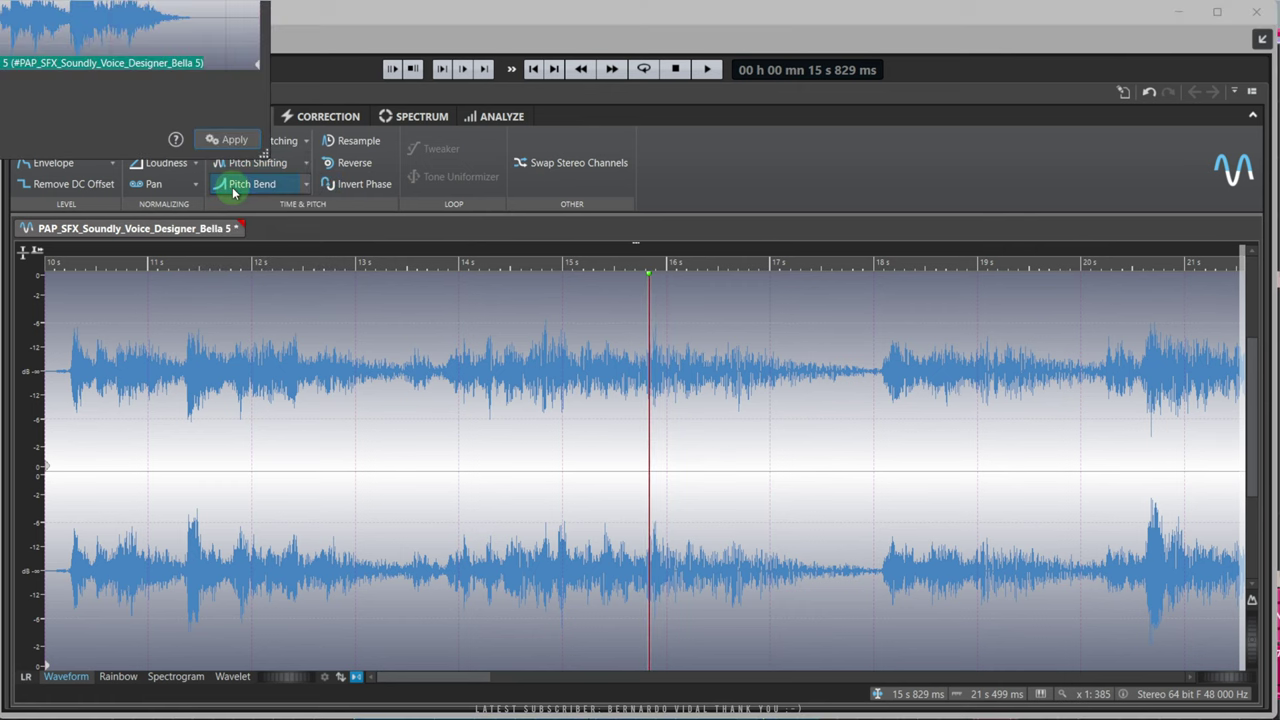
pyautogui.moveTo(609, 163); pyautogui.dragTo(692, 204)
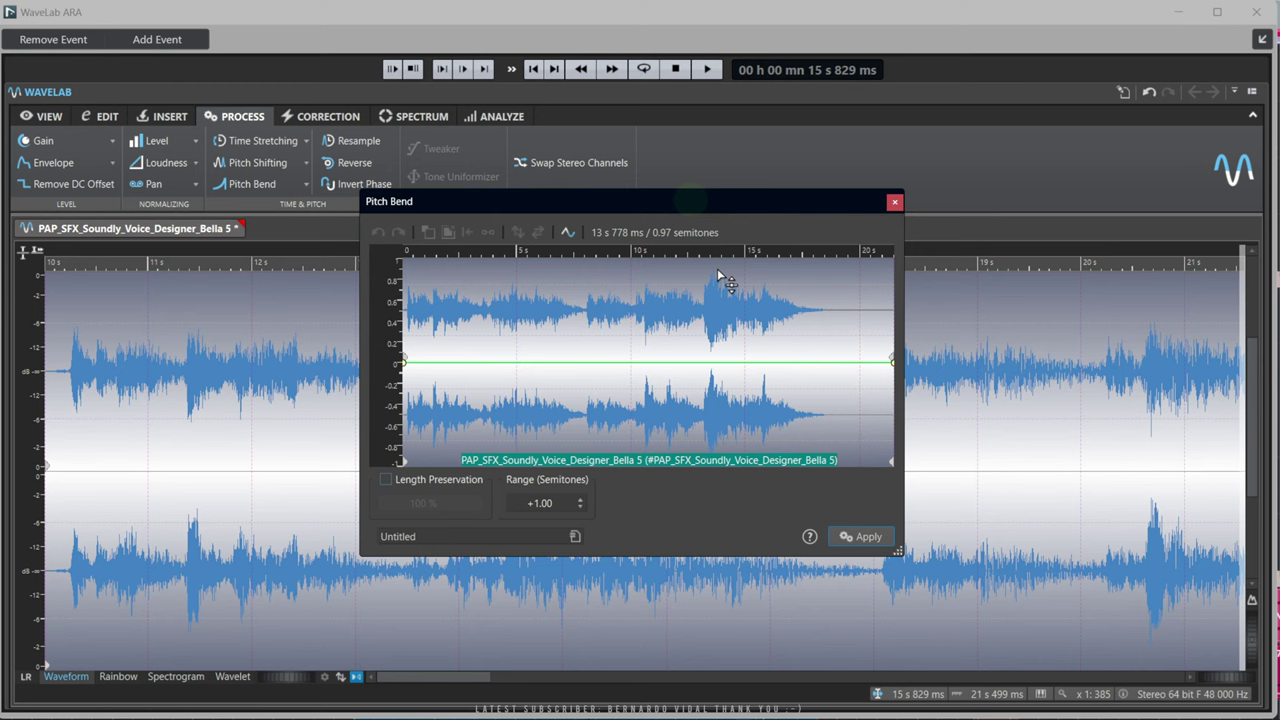
pyautogui.click(472, 363)
pyautogui.click(511, 363)
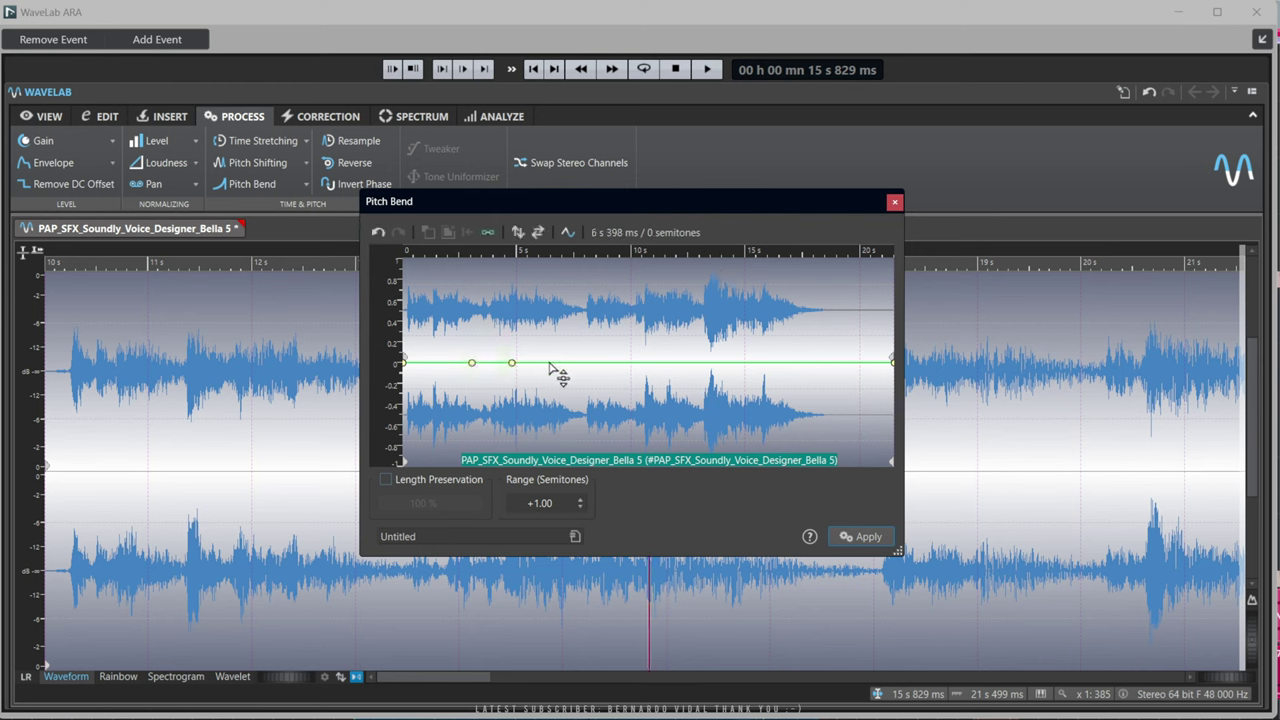
pyautogui.moveTo(547, 362); pyautogui.dragTo(695, 321)
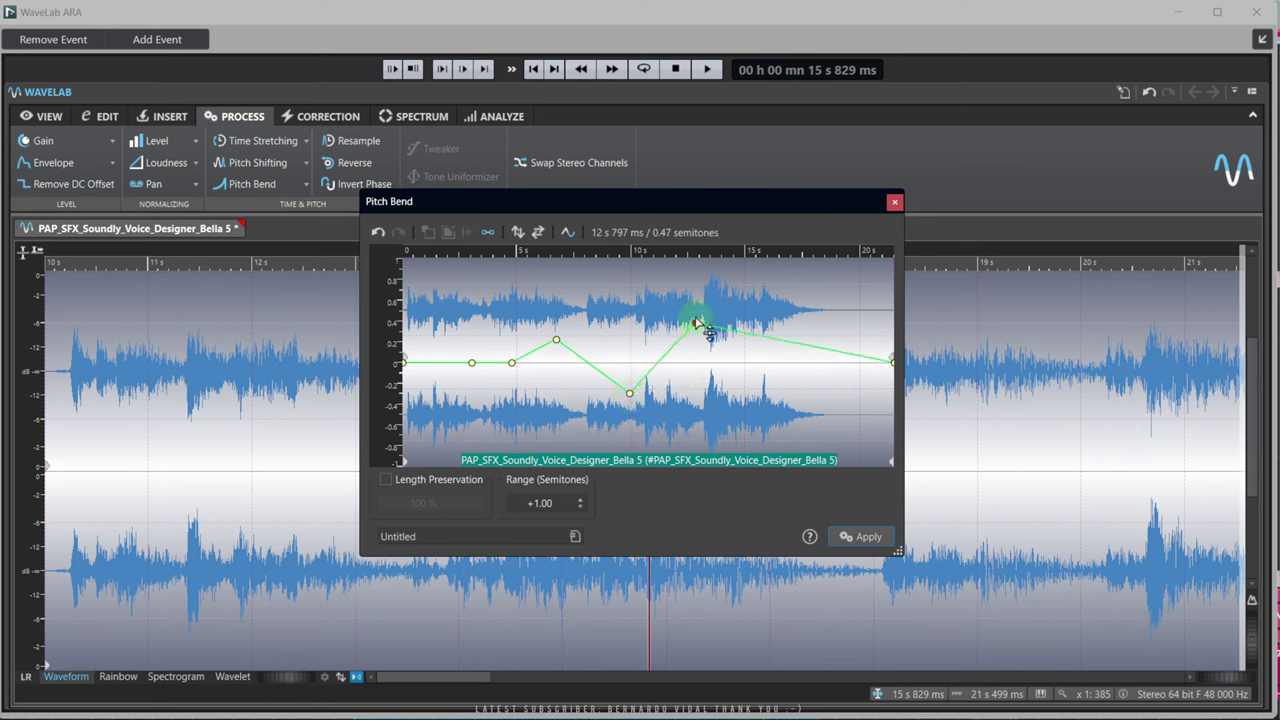
# Set the Pitch Bend range to 4 semitones, apply the curve to the clip and close the dialog
pyautogui.doubleClick(580, 503)
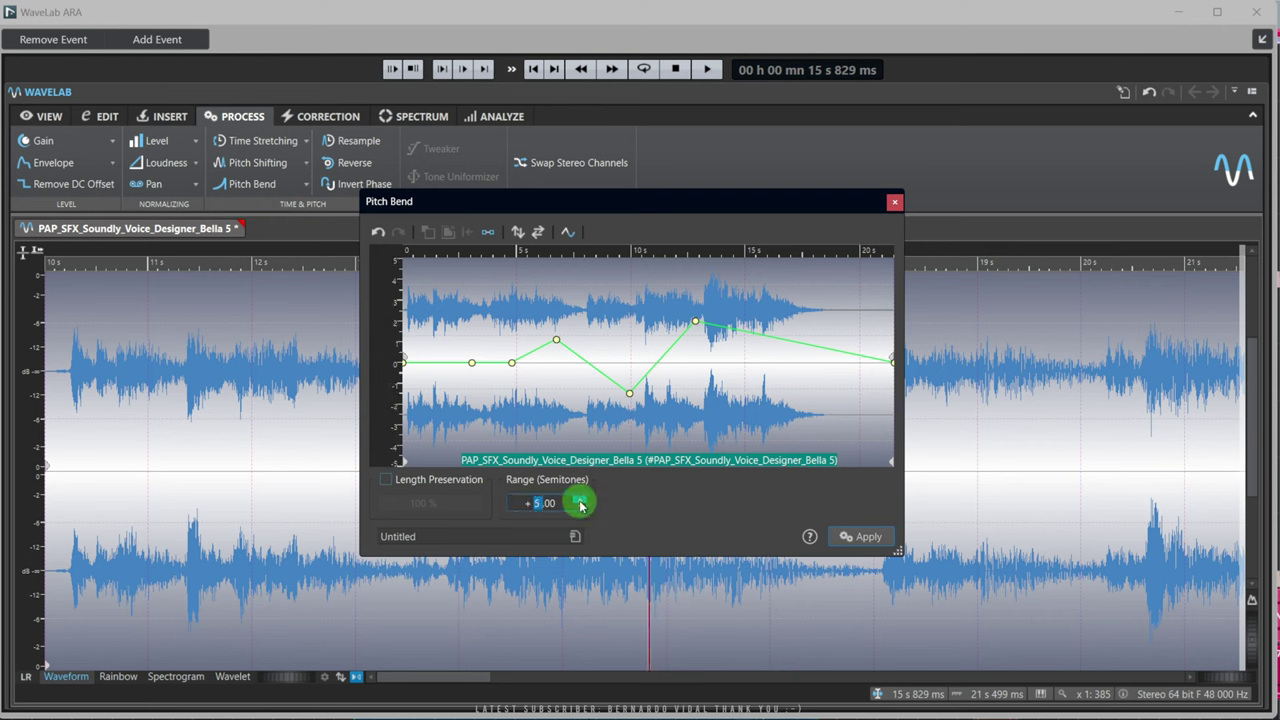
pyautogui.doubleClick(581, 509)
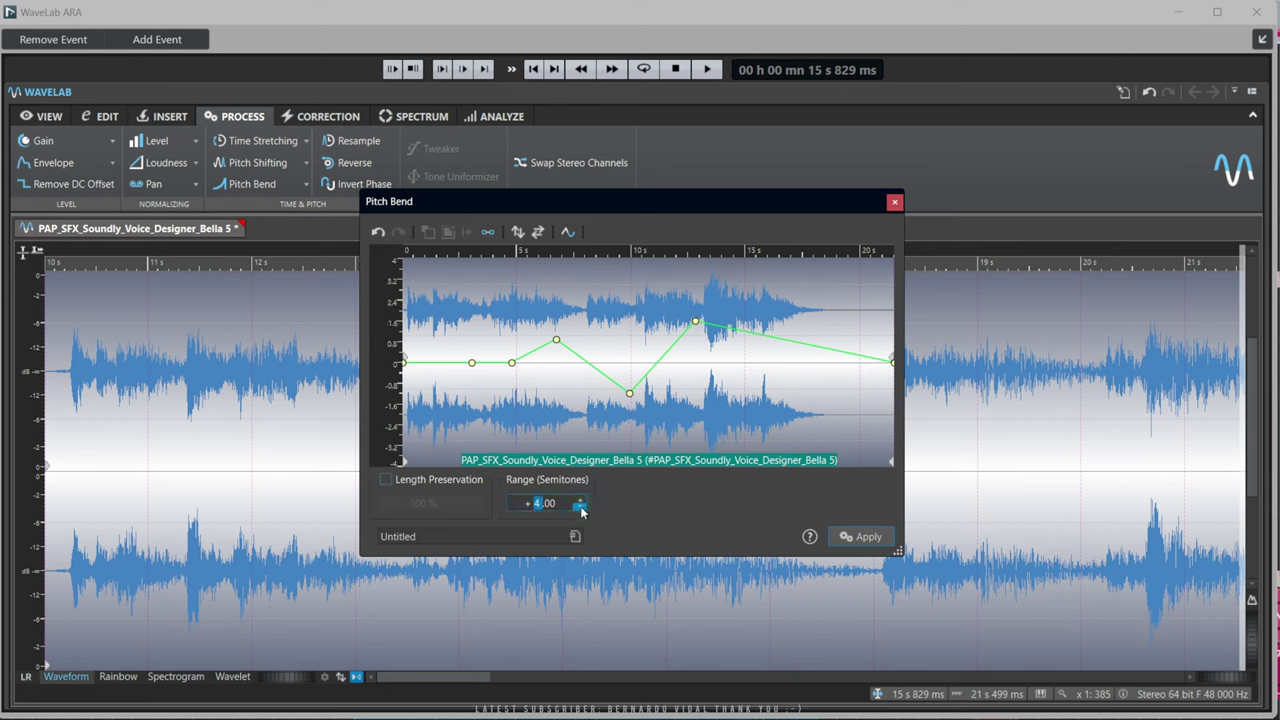
pyautogui.click(858, 536)
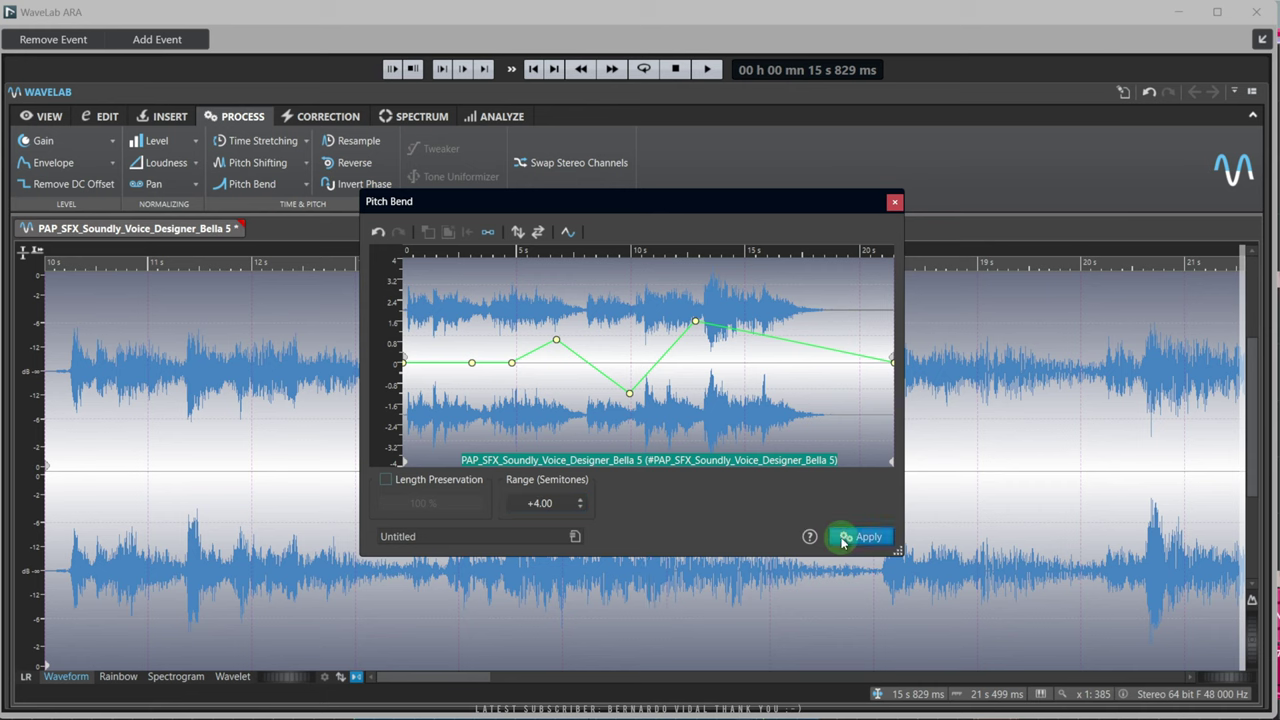
pyautogui.click(897, 204)
# Play the pitch-bent clip from about 10.27 s to hear the effect
pyautogui.click(73, 432)
pyautogui.press('space')
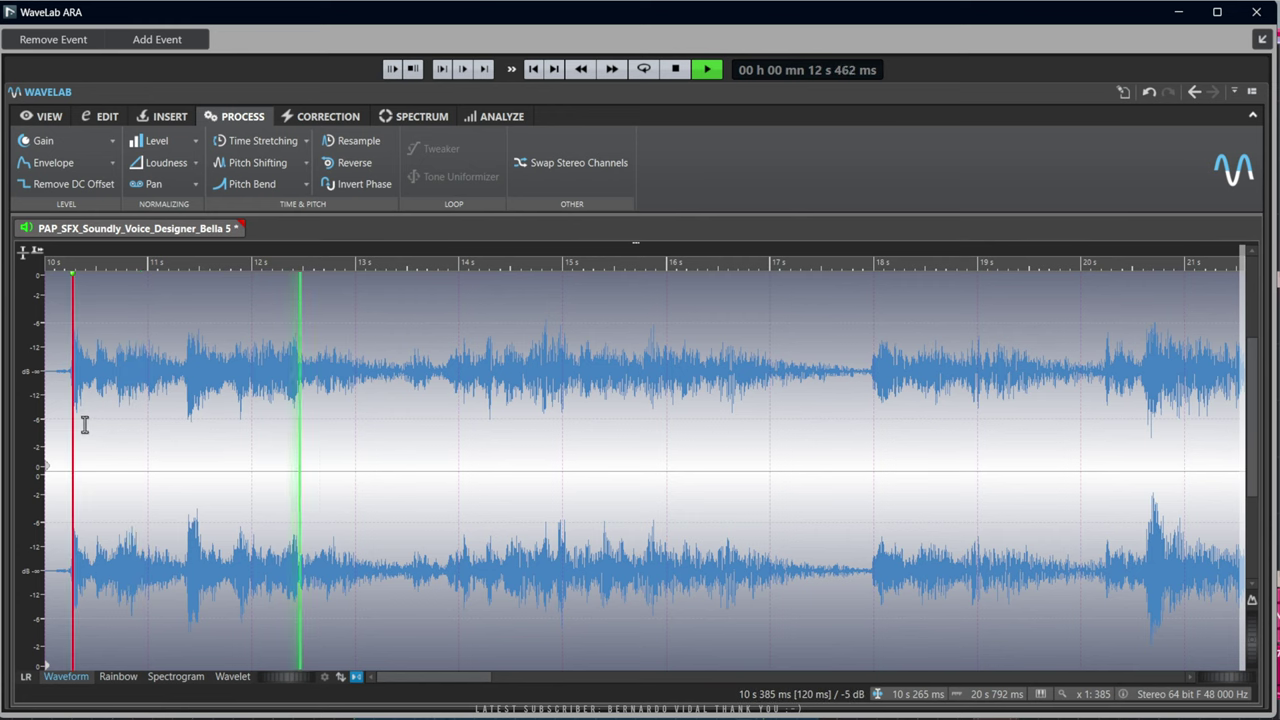
pyautogui.press('End')
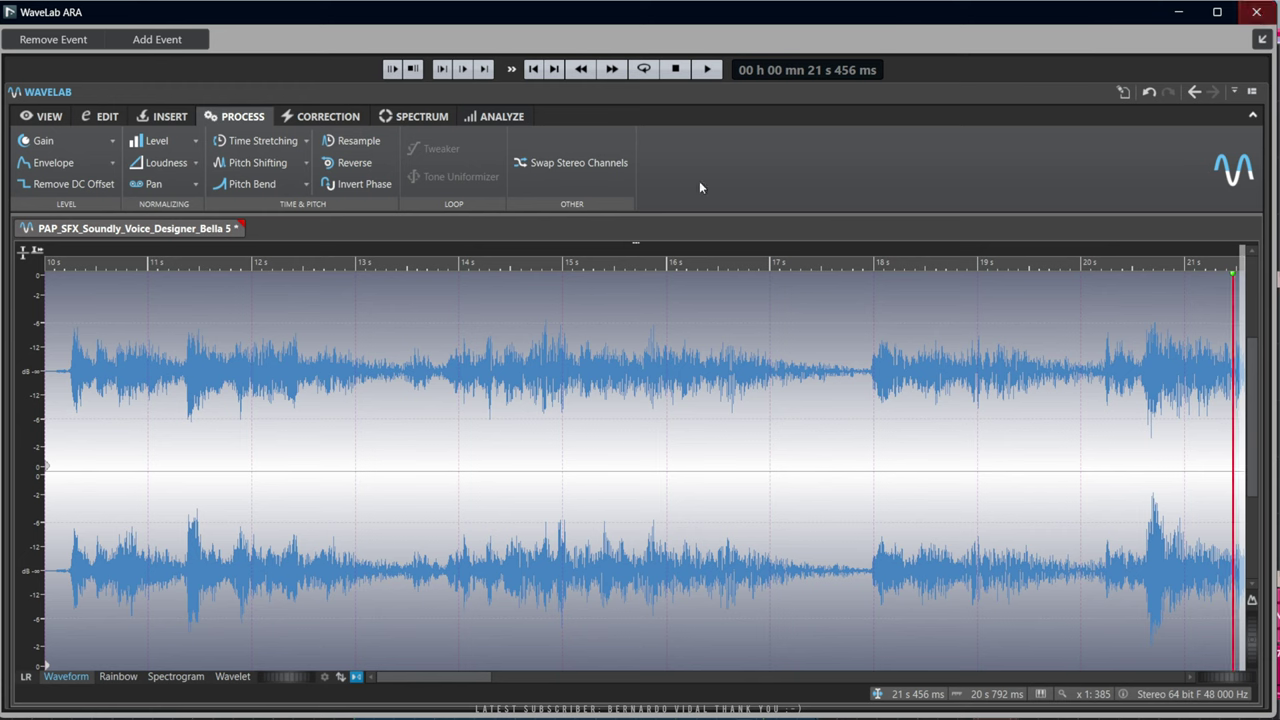
# Close the clip editor and remove the WaveLab ARA extension from the VO event in the project
pyautogui.click(1256, 12)
pyautogui.rightClick(704, 75)
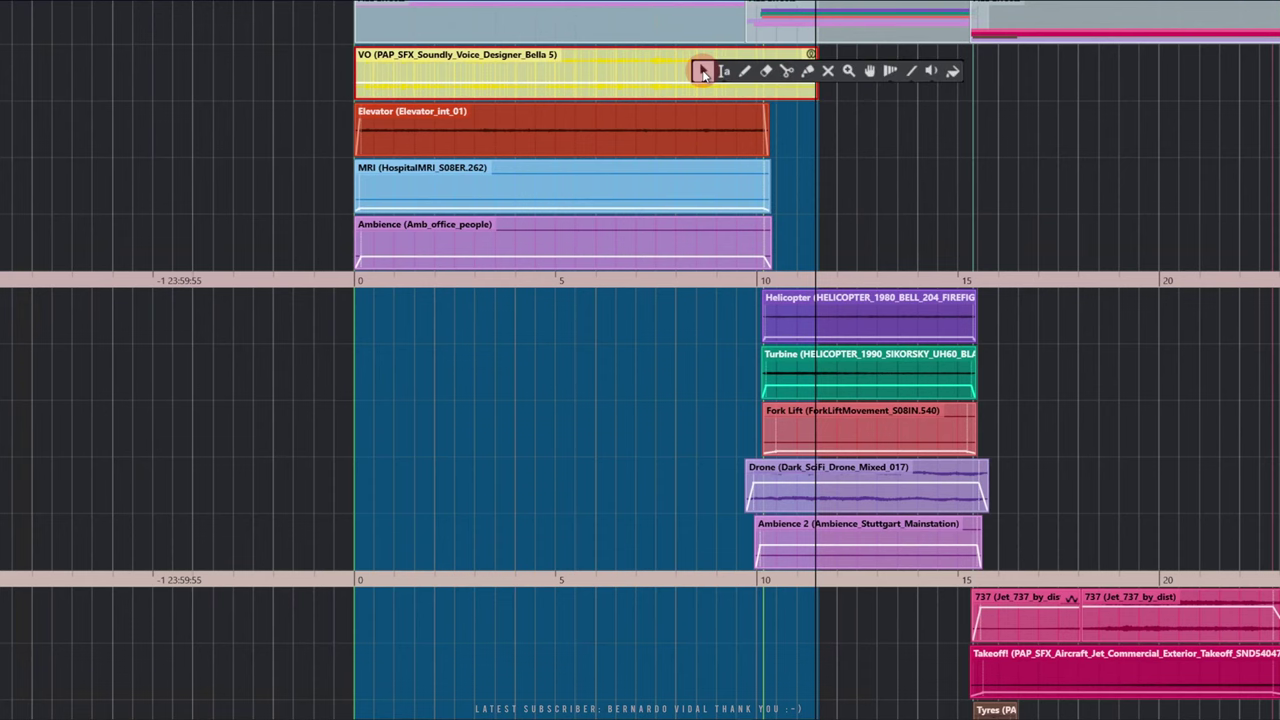
pyautogui.keyDown('ctrl'); pyautogui.rightClick(704, 76); pyautogui.keyUp('ctrl')
pyautogui.moveTo(785, 145)
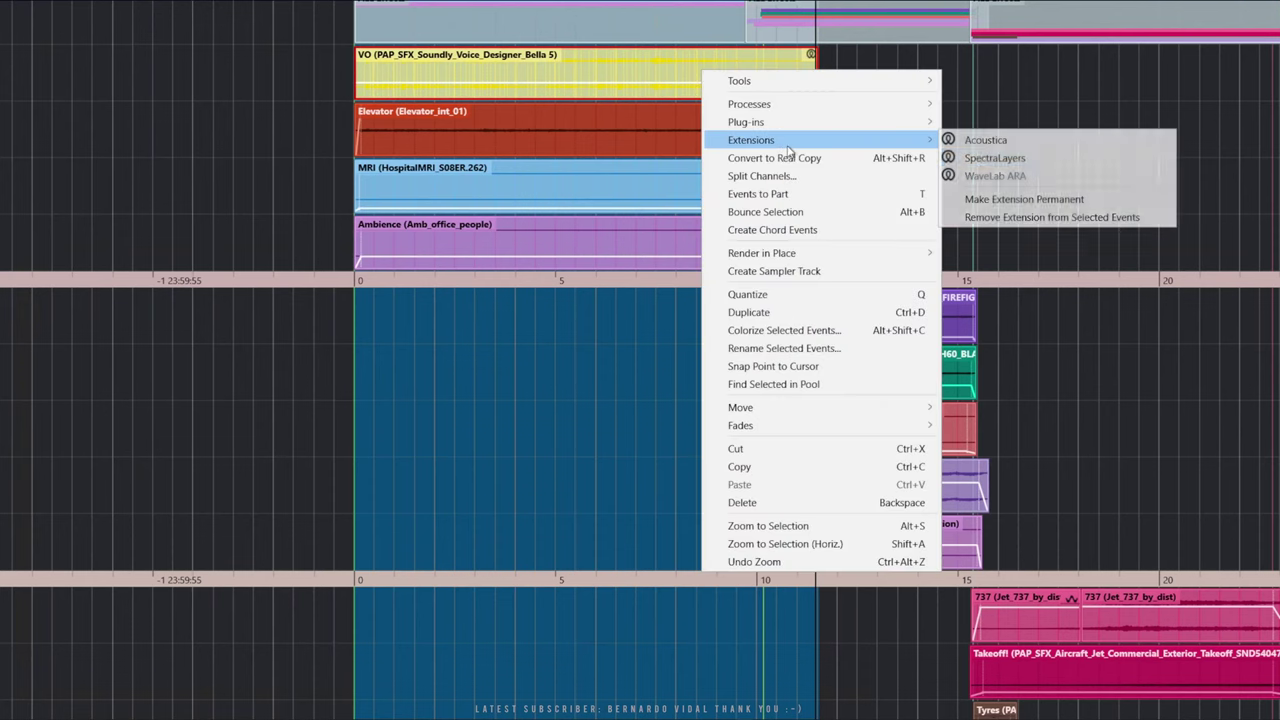
pyautogui.click(1010, 216)
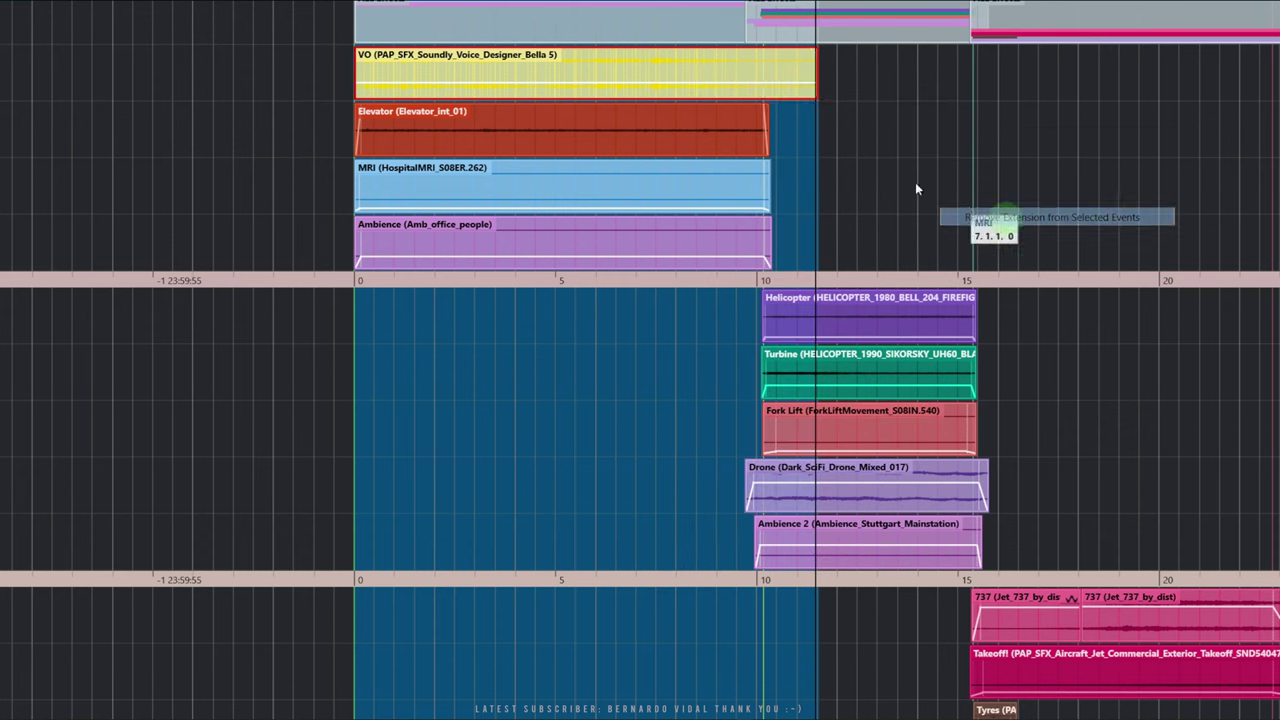
# Add the WaveLab ARA extension to the VO event again to start from the unprocessed clip
pyautogui.rightClick(670, 70)
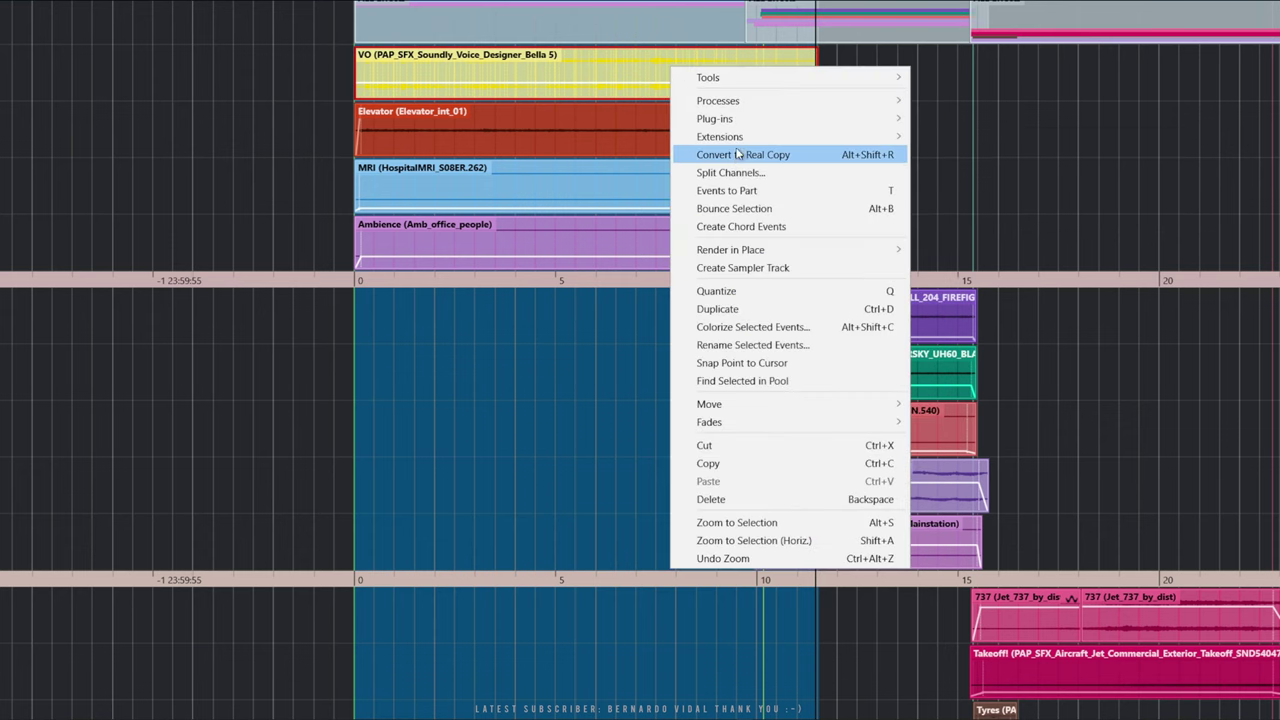
pyautogui.moveTo(736, 141)
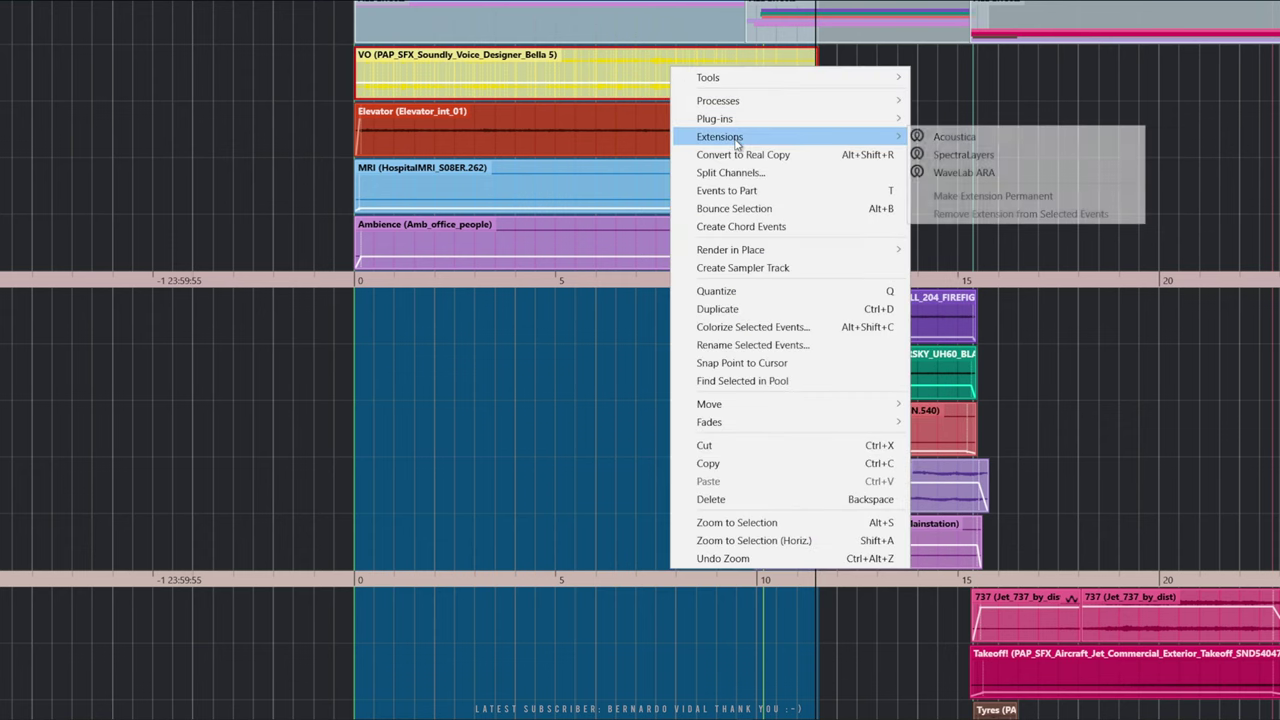
pyautogui.click(979, 173)
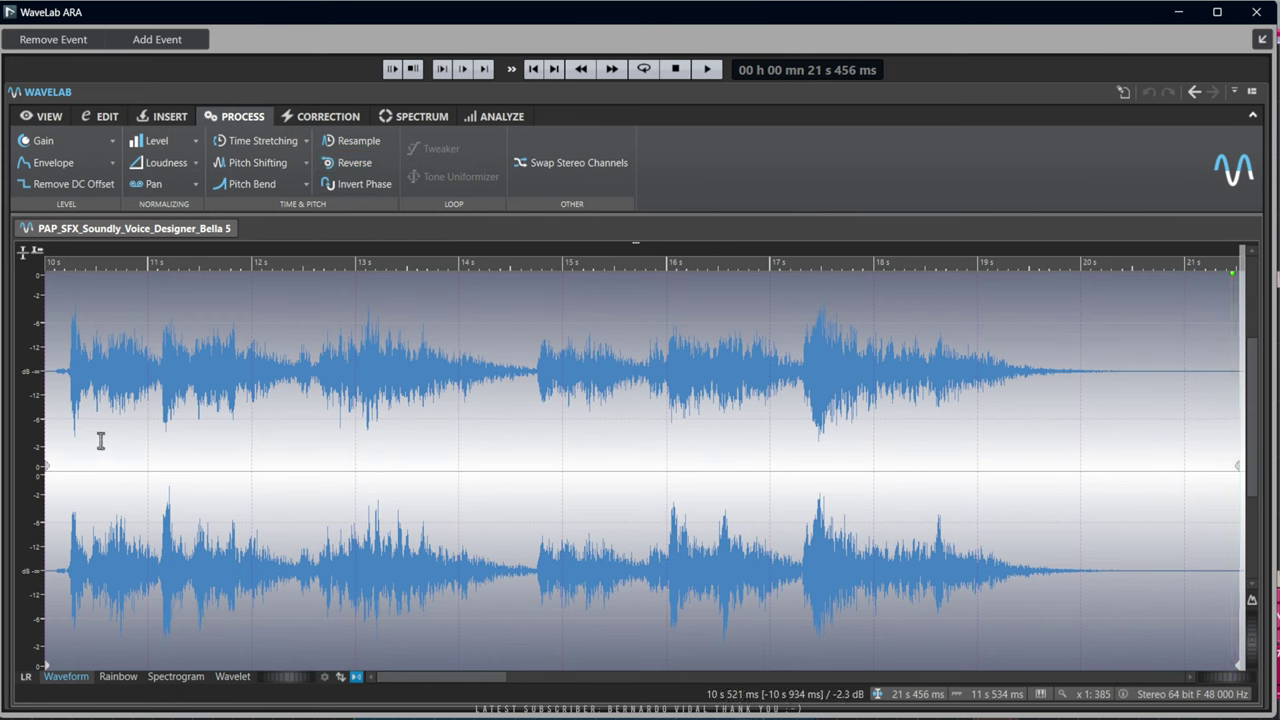
# Play the unprocessed clip from about 10.17 s to hear its opening
pyautogui.click(61, 438)
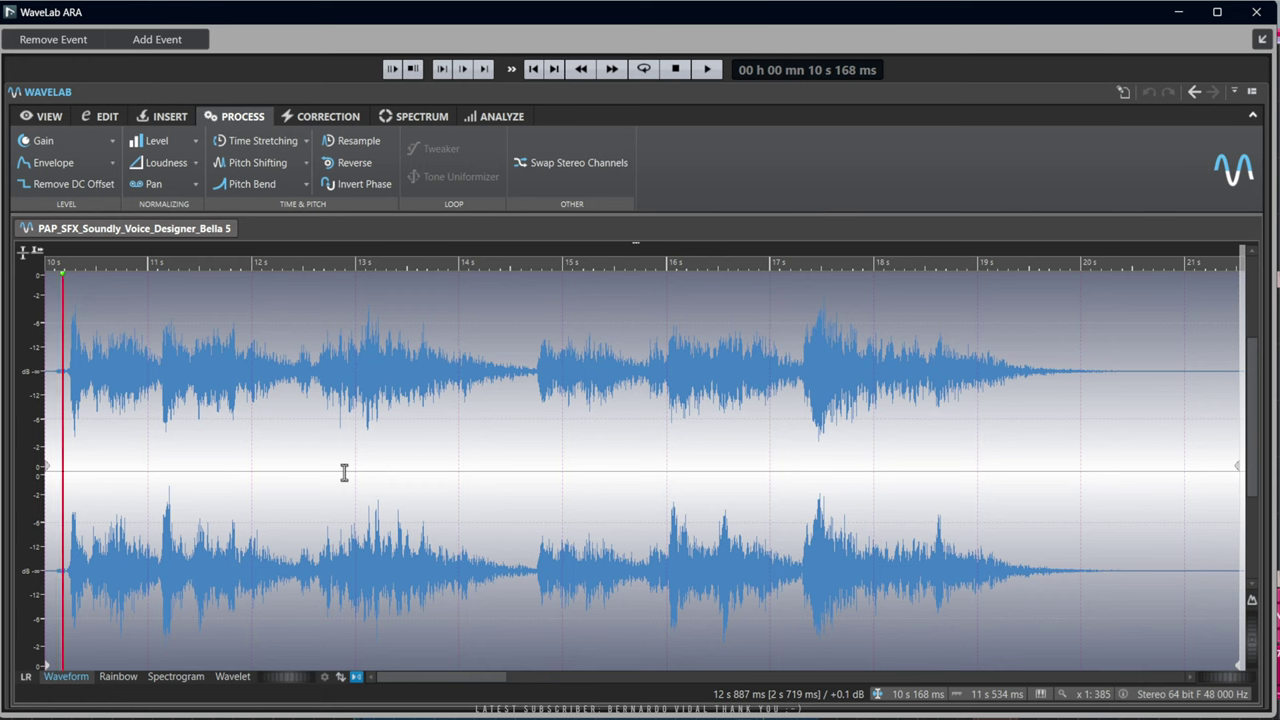
pyautogui.press('space')
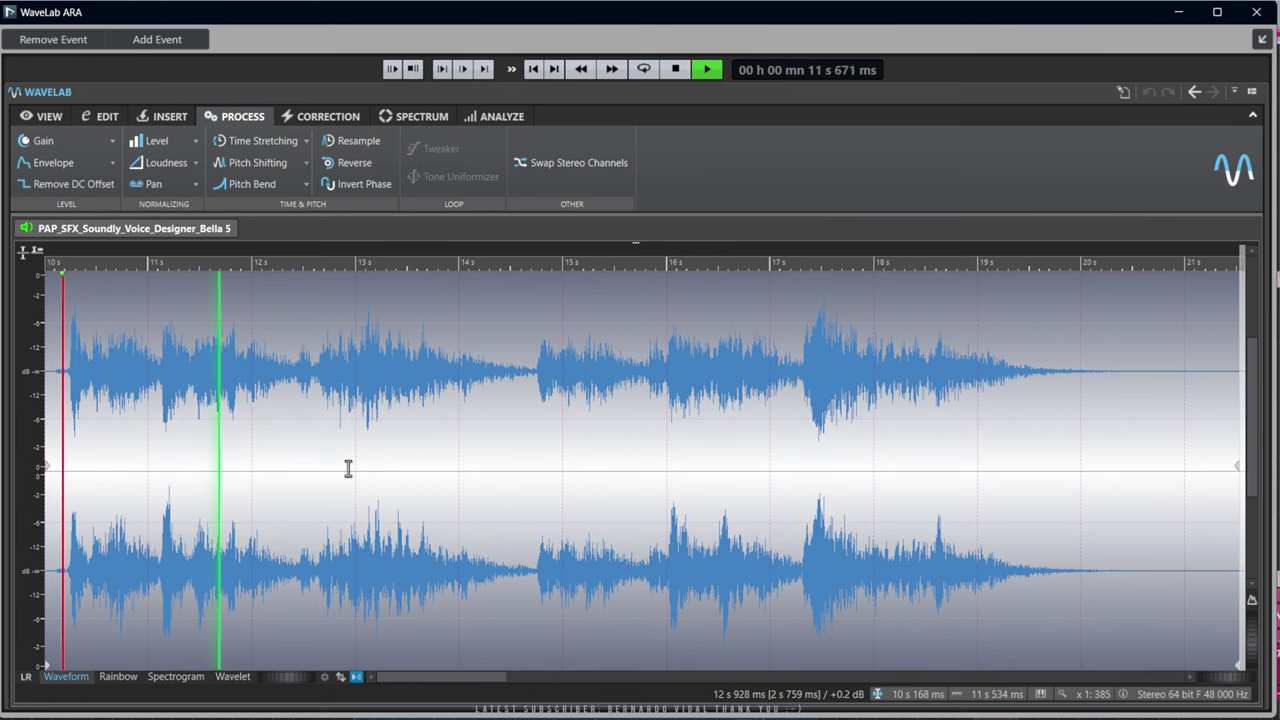
pyautogui.press('space')
# Select the audio from about 10.26 s to 11.11 s and reverse it
pyautogui.click(71, 405)
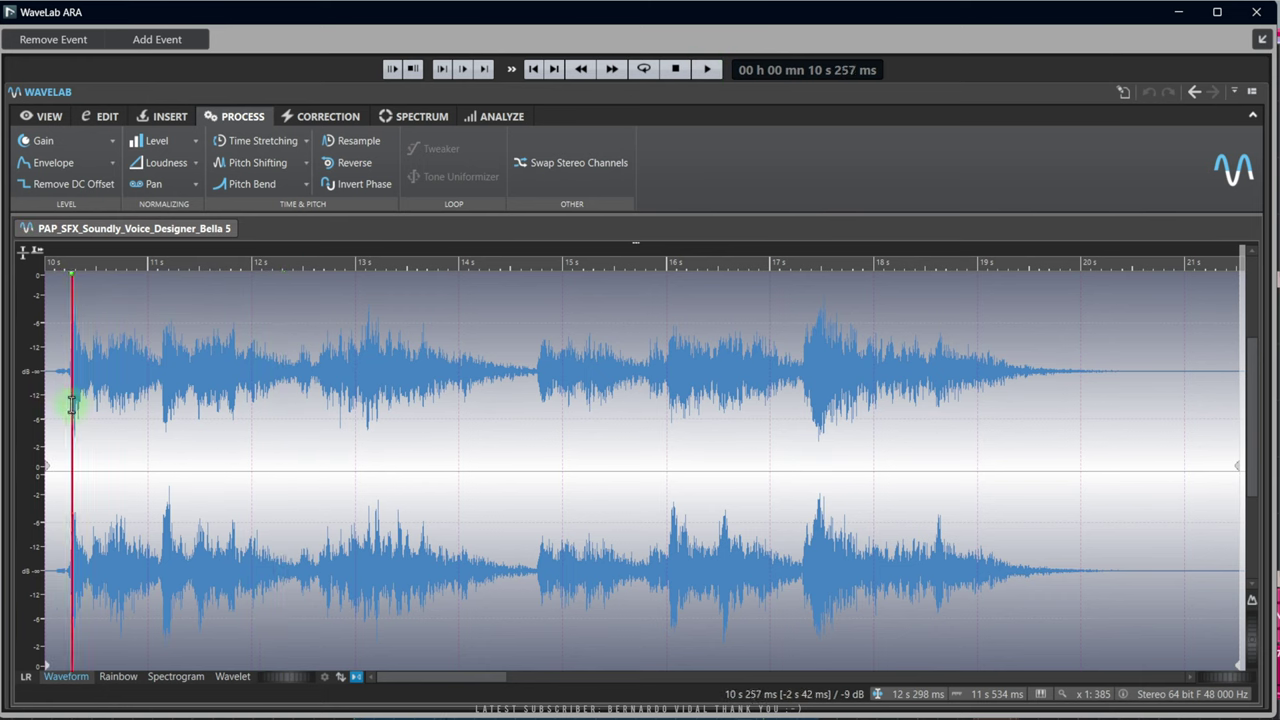
pyautogui.moveTo(71, 405); pyautogui.dragTo(158, 408)
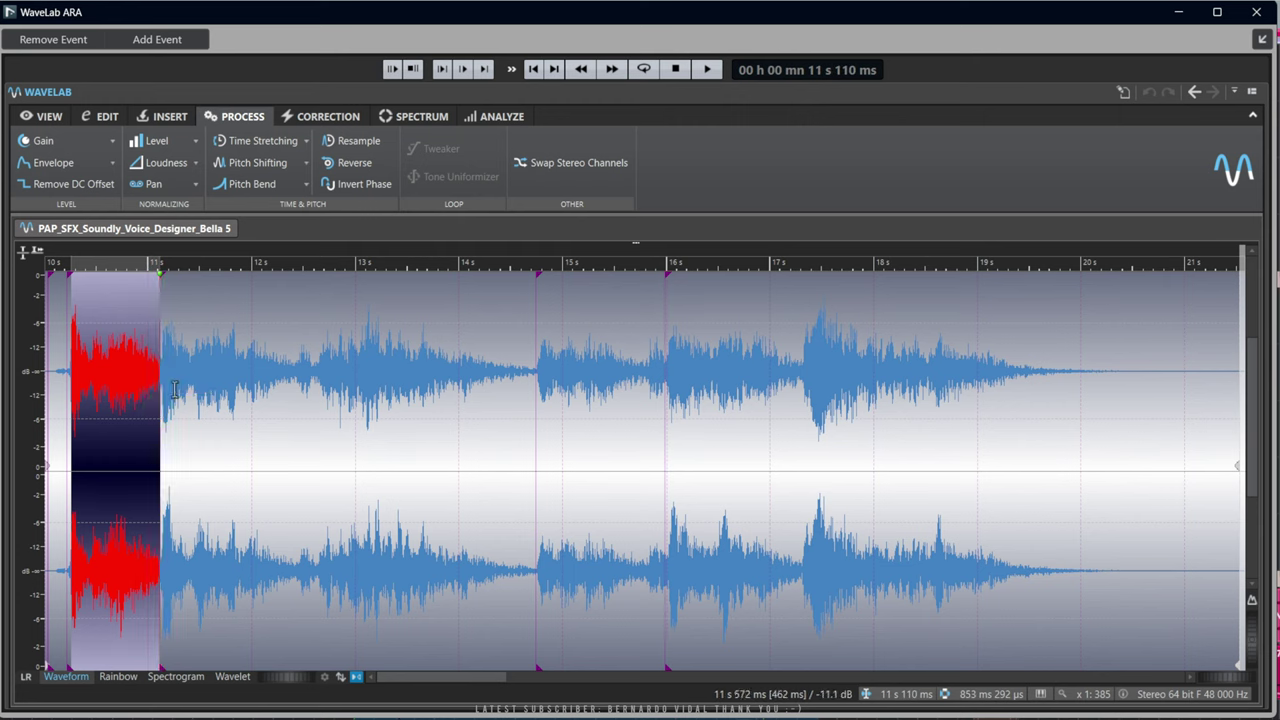
pyautogui.click(354, 162)
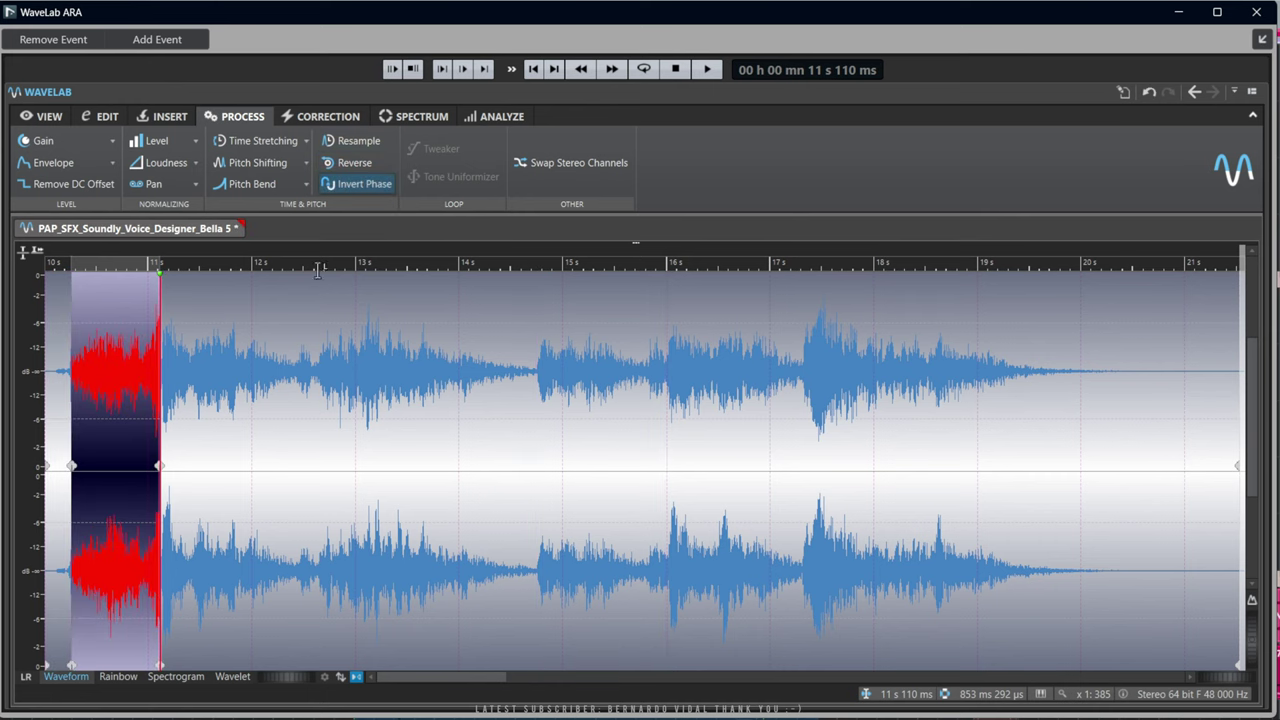
# Play the clip from its start to hear the reversed section, and undo the reverse
pyautogui.click(46, 443)
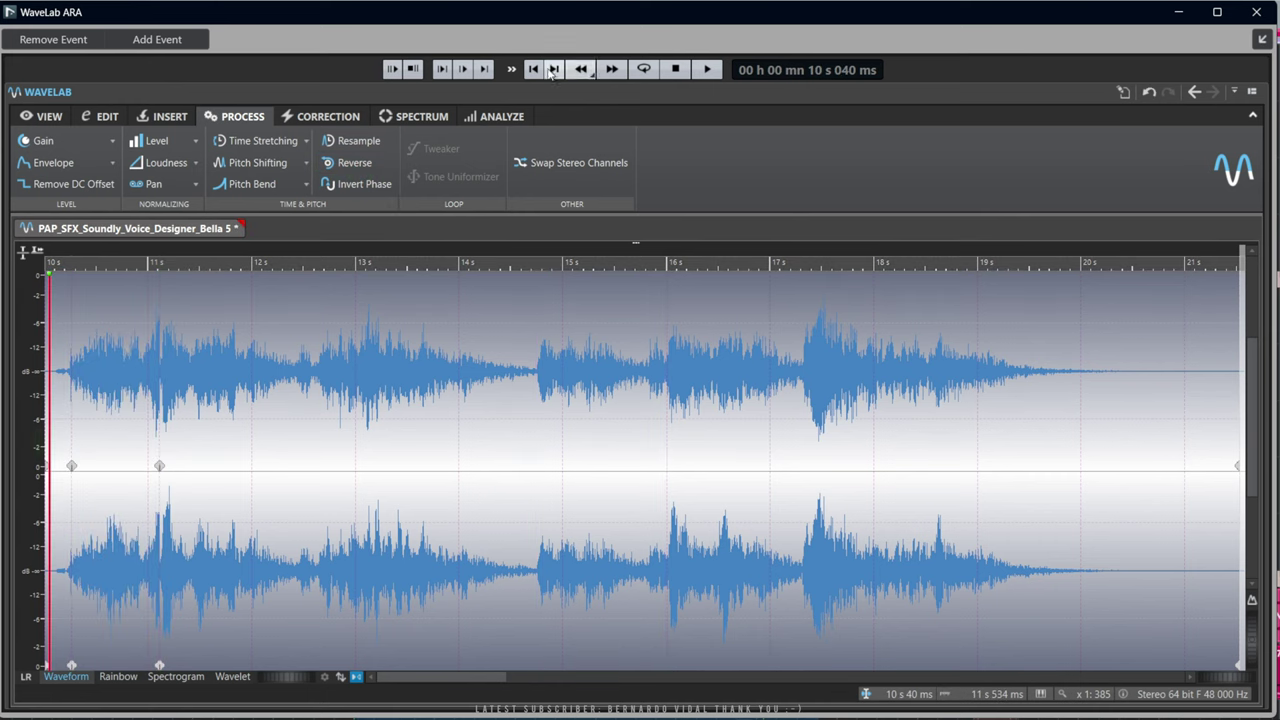
pyautogui.click(708, 70)
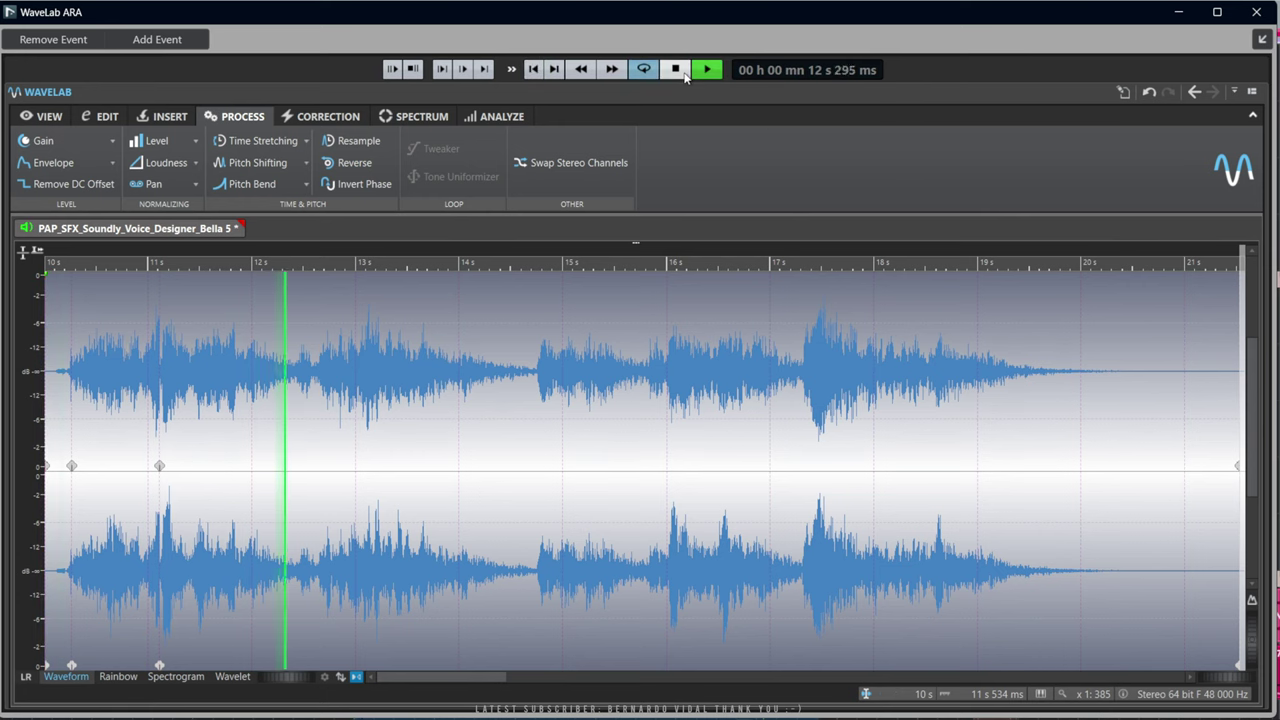
pyautogui.click(675, 69)
pyautogui.hotkey('ctrl', 'z')
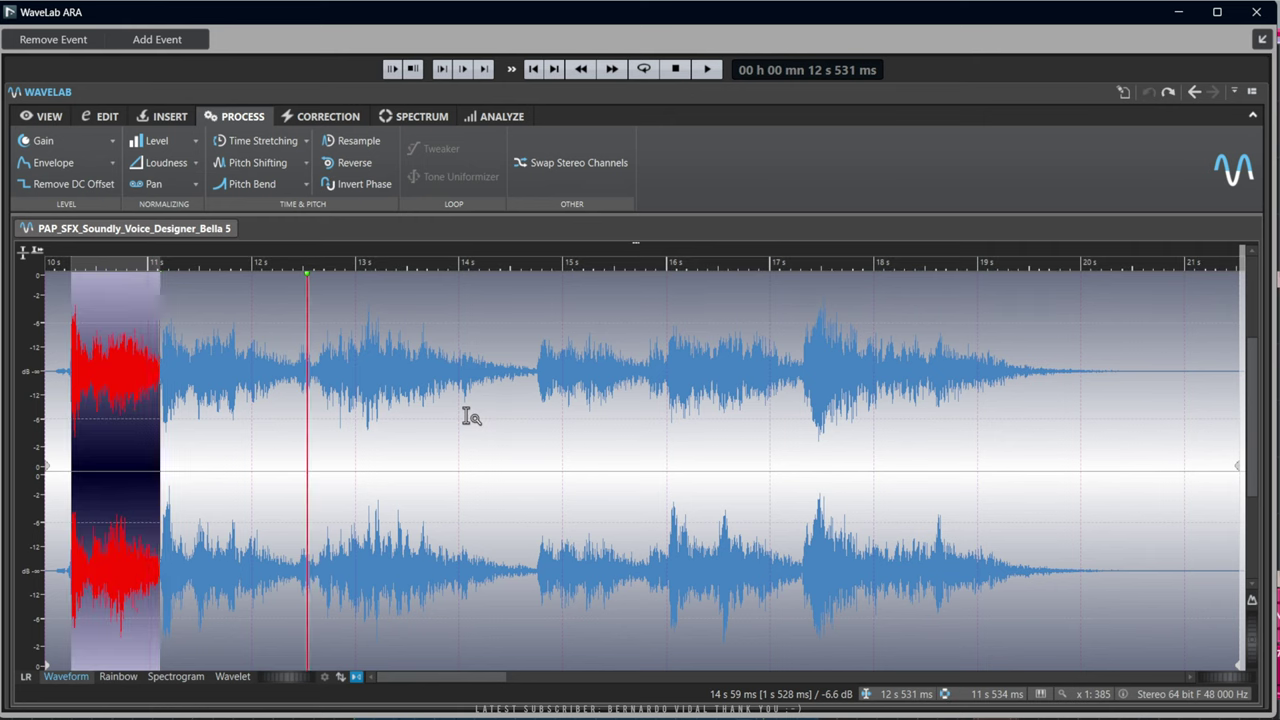
# Clear the selection and invert the phase of the whole clip
pyautogui.click(241, 516)
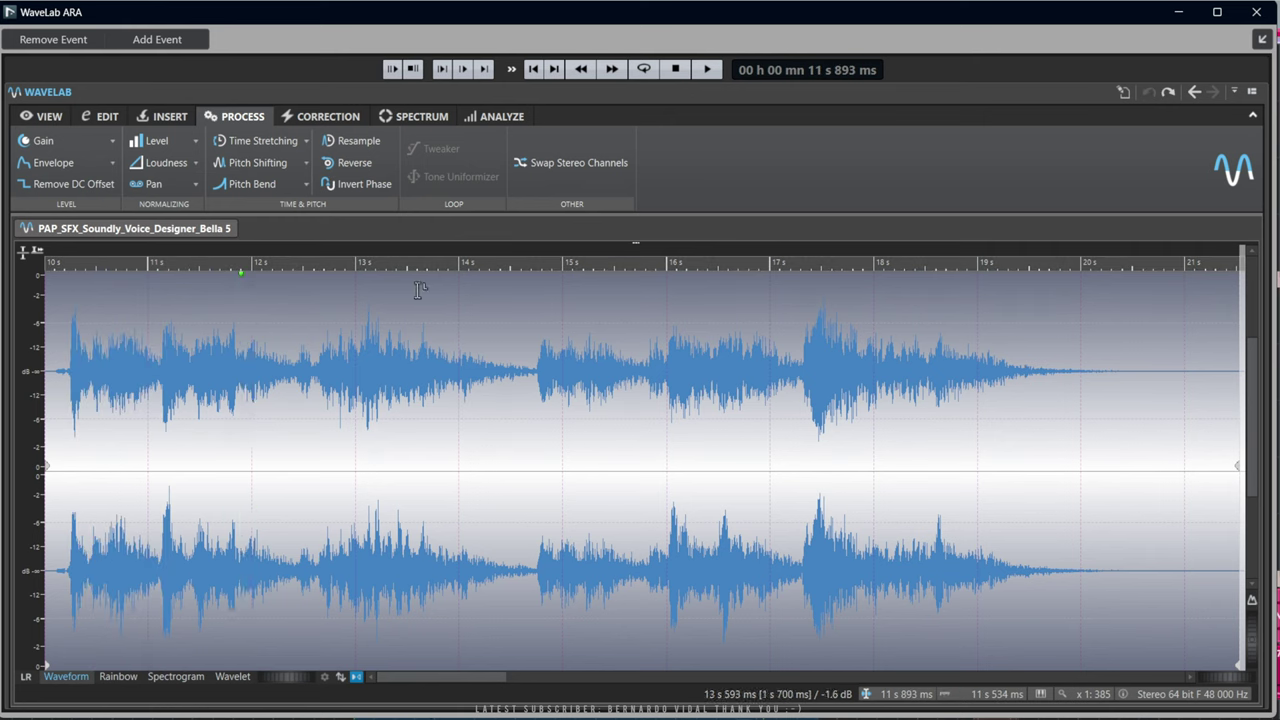
pyautogui.click(358, 185)
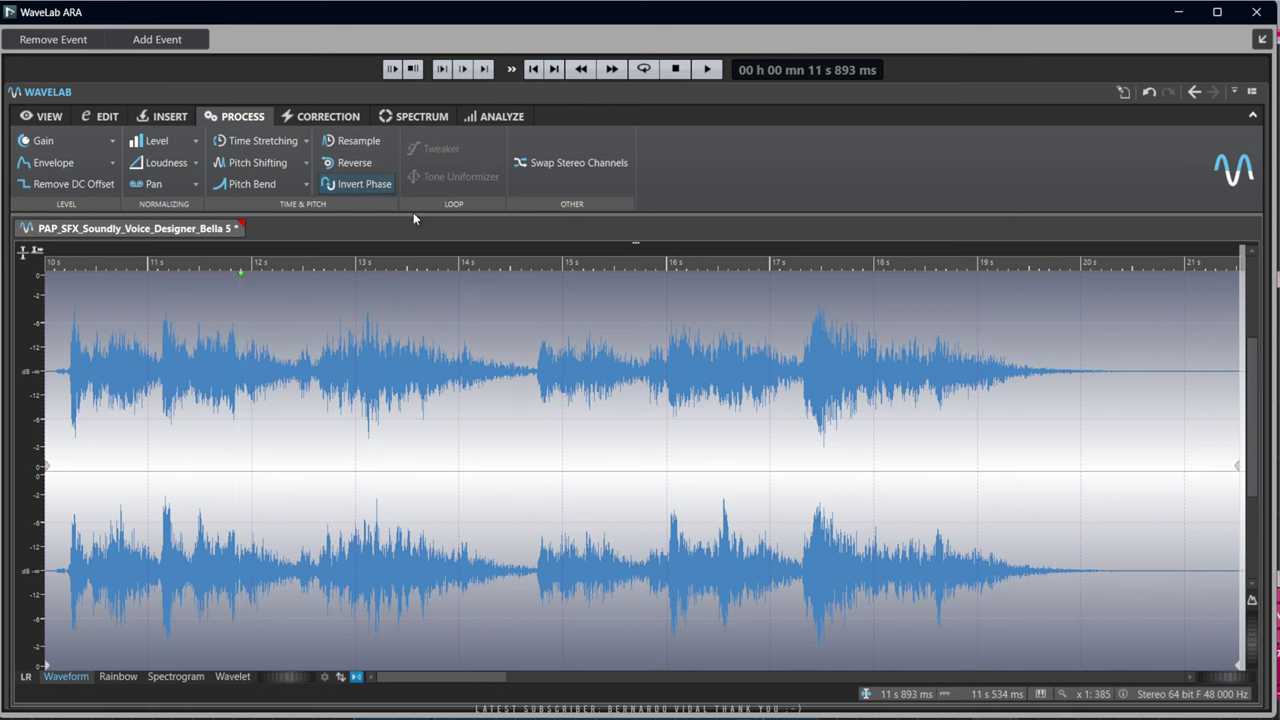
pyautogui.moveTo(357, 430); pyautogui.dragTo(616, 449)
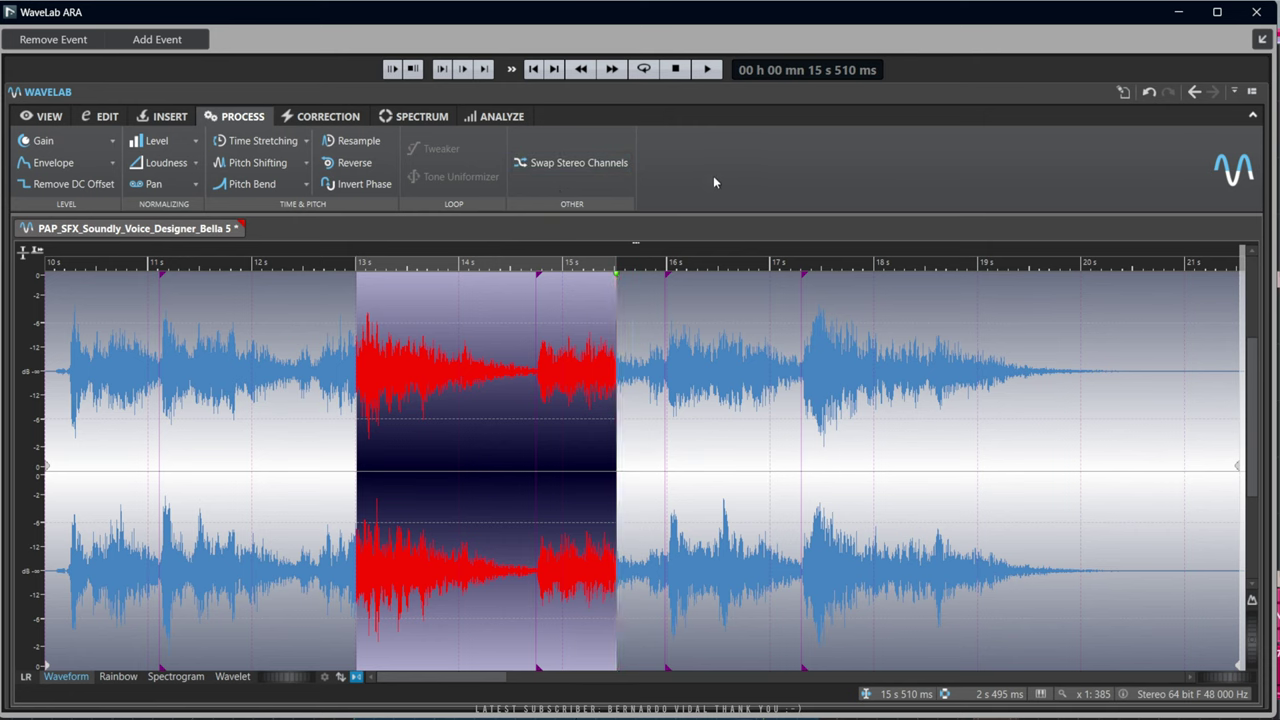
pyautogui.click(568, 174)
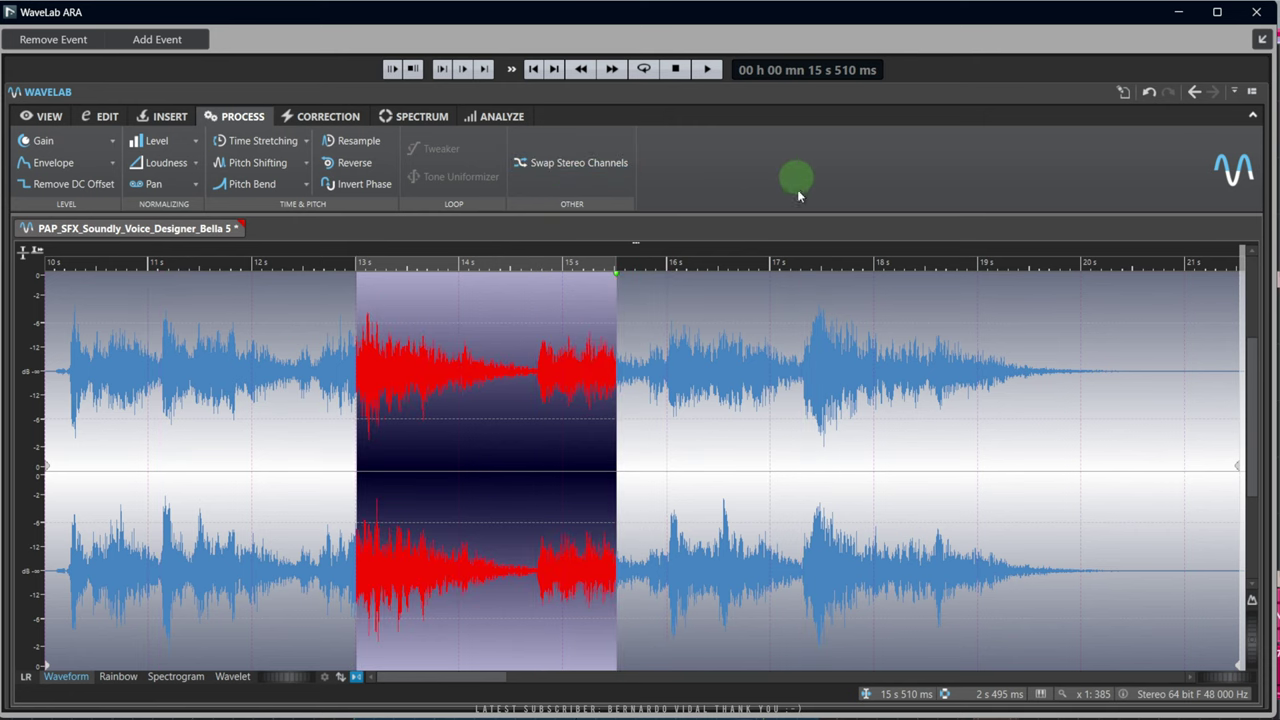
pyautogui.click(318, 458)
# Play the phase-inverted clip from about 10.16 s to hear the result
pyautogui.click(156, 458)
pyautogui.click(61, 465)
pyautogui.press('space')
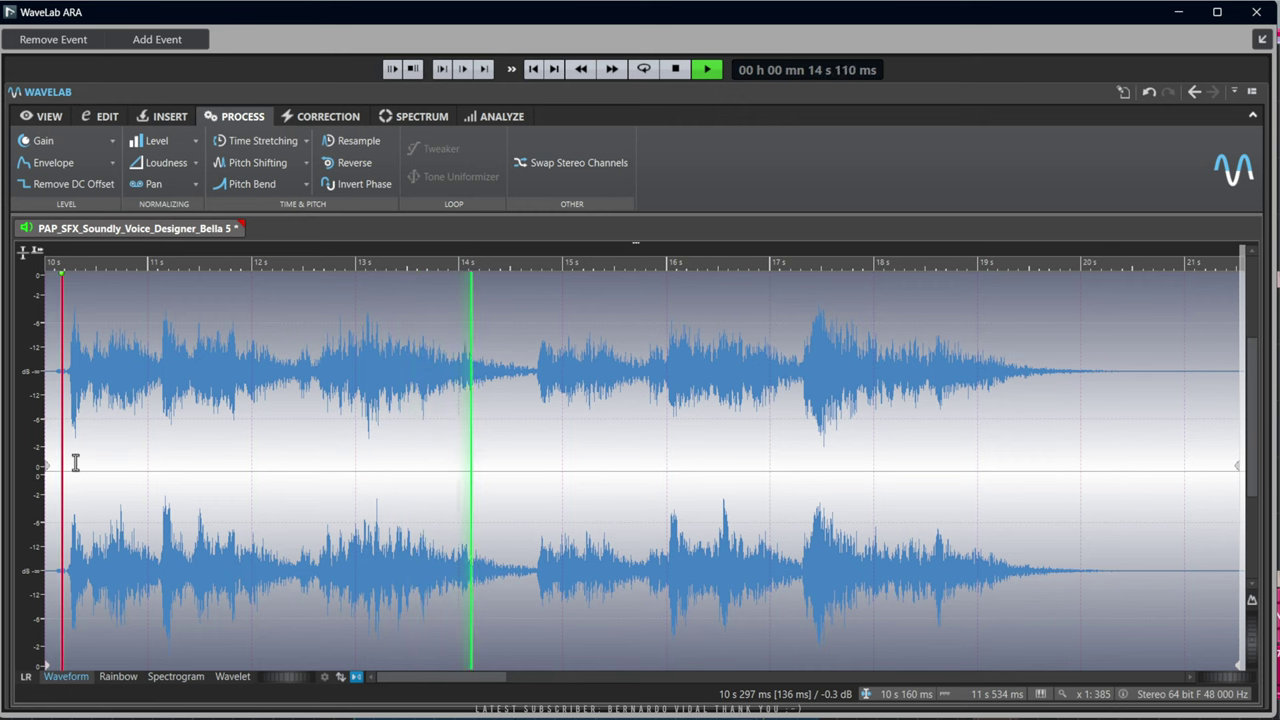
pyautogui.press('space')
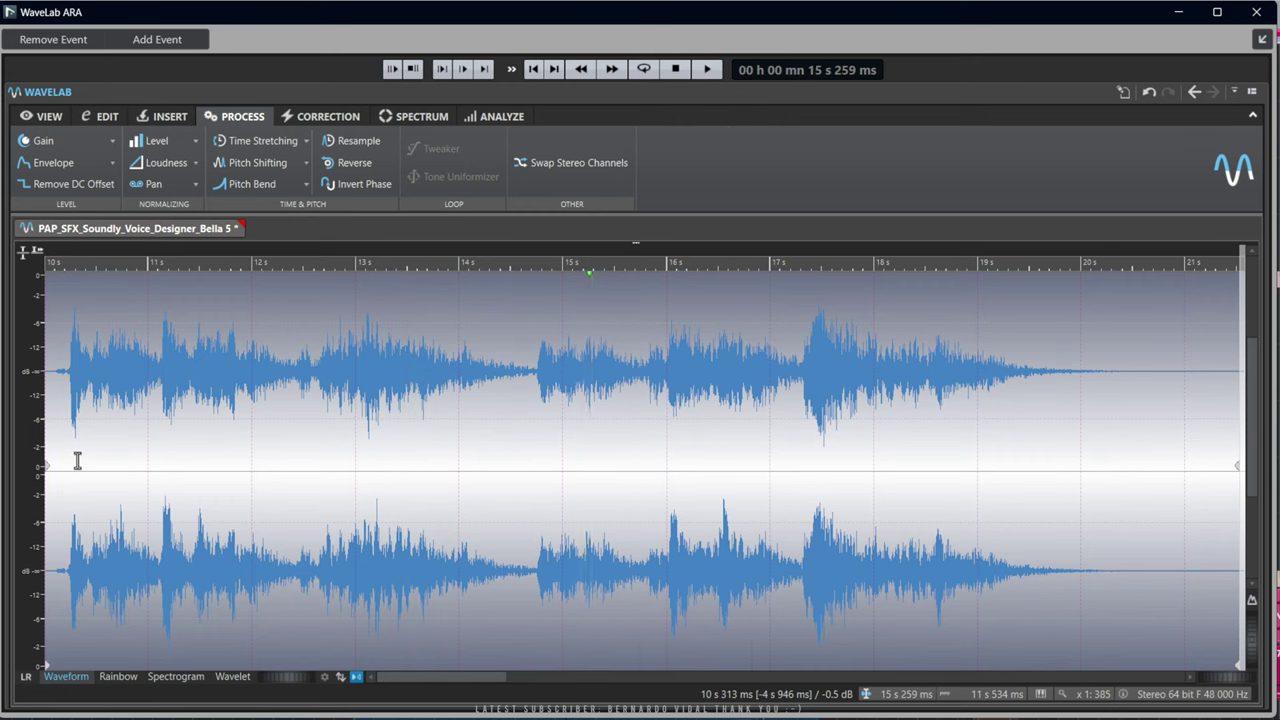
# Show the error detection and correction tools and place the edit cursor at about 10.97 s
pyautogui.click(318, 116)
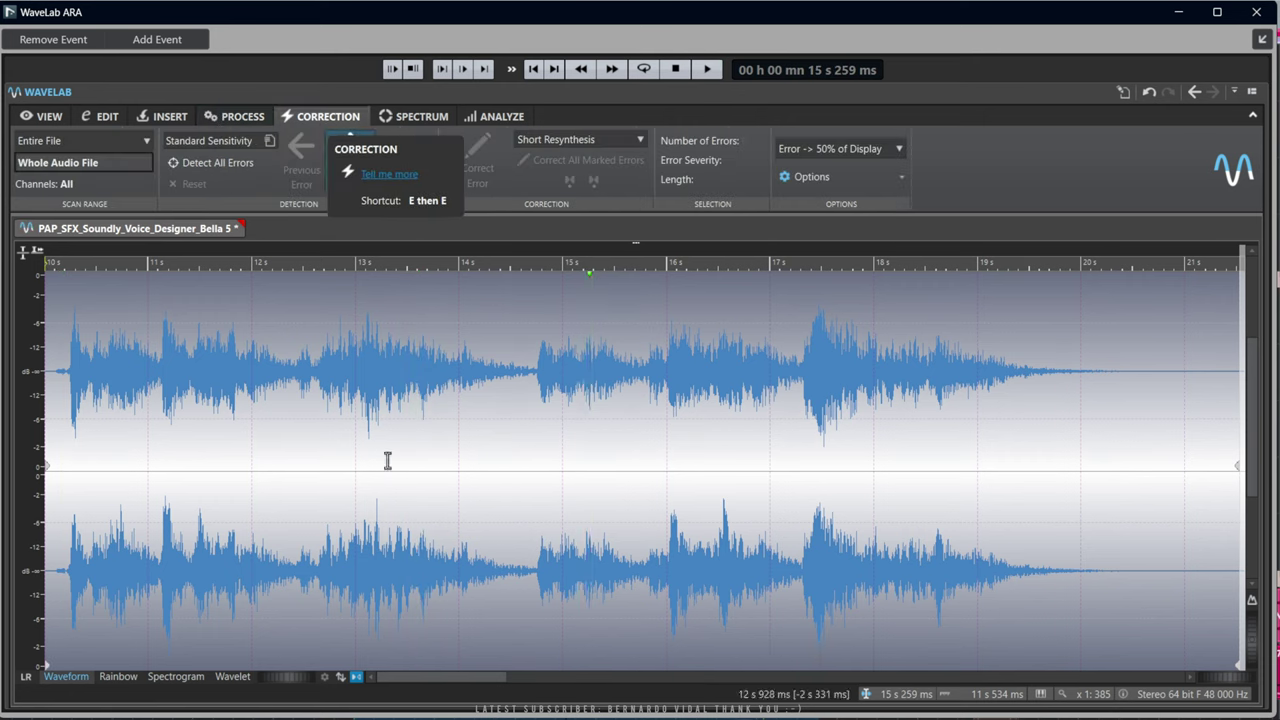
pyautogui.click(424, 360)
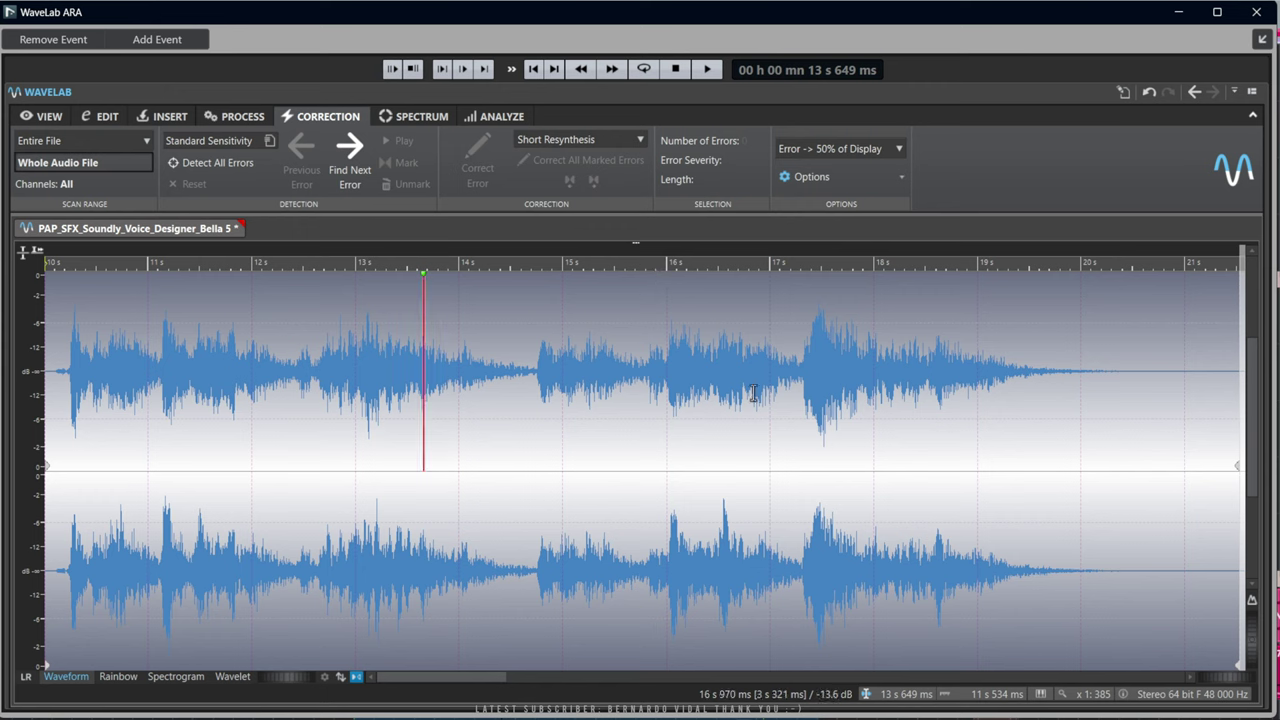
pyautogui.click(147, 441)
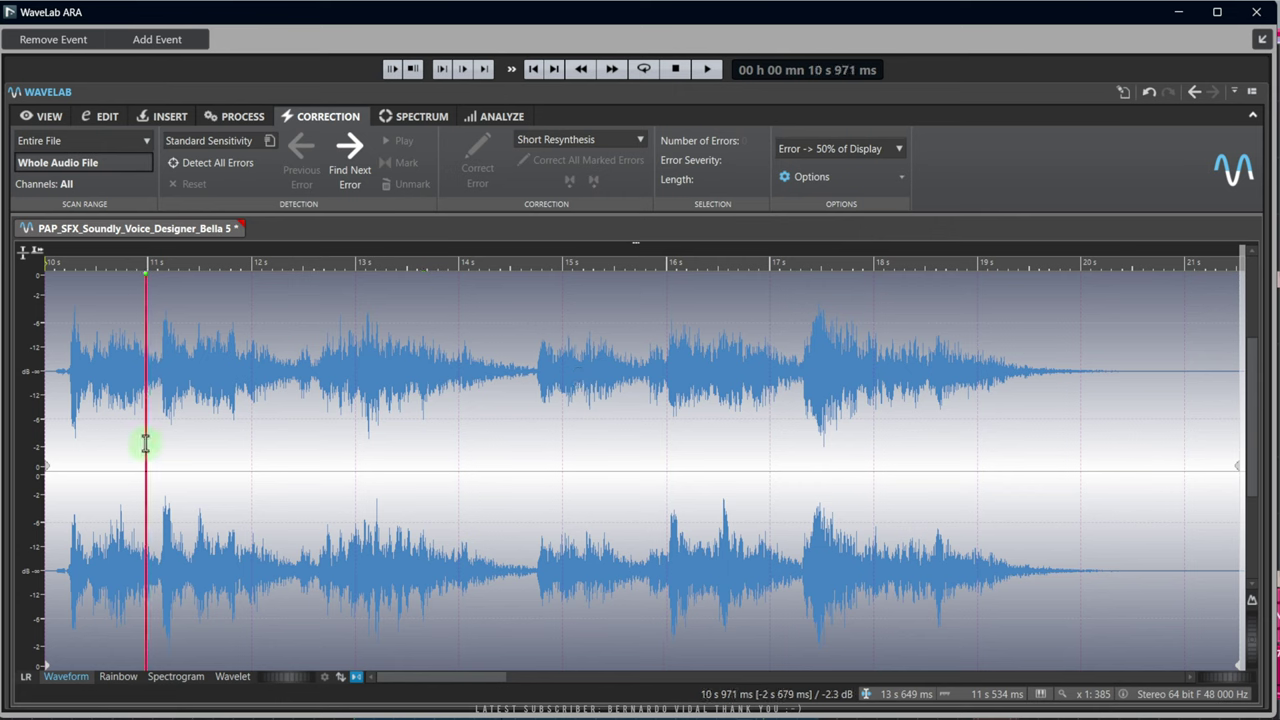
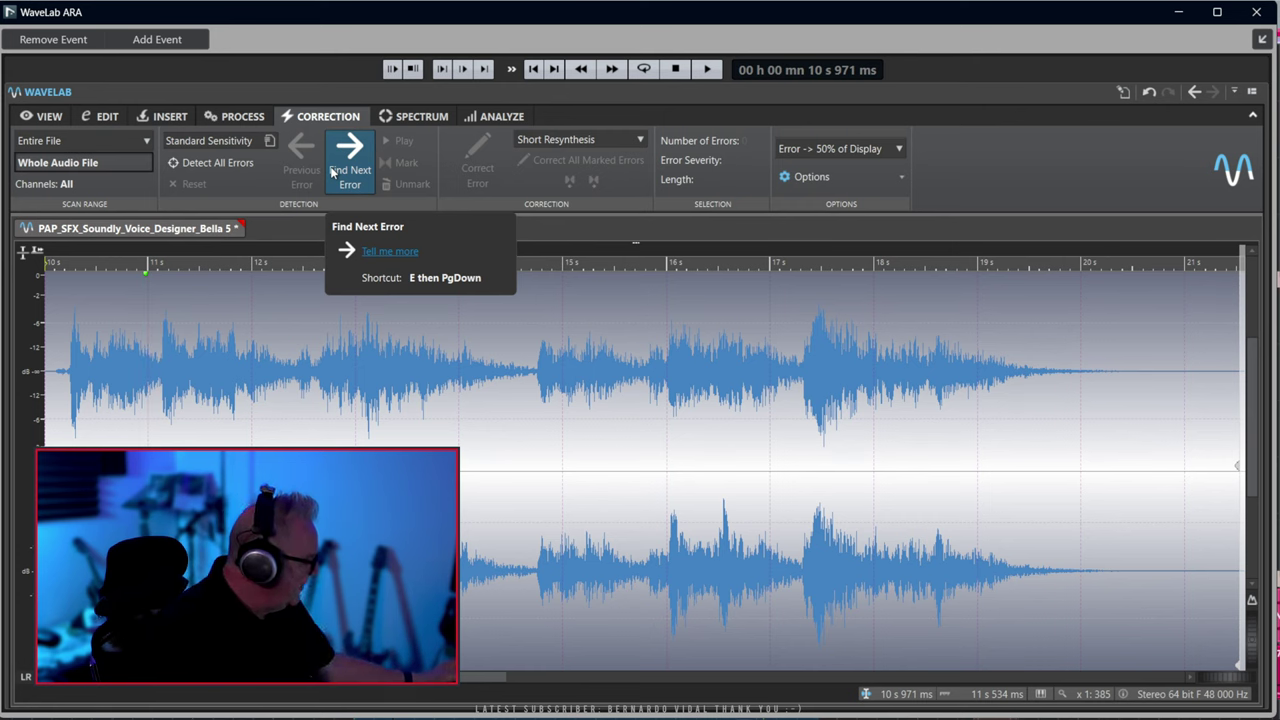
# Show the spectrum editing tools and select a rectangular region from about 12.69 s to 17.13 s, spanning 23 to 2948 Hz
pyautogui.click(415, 116)
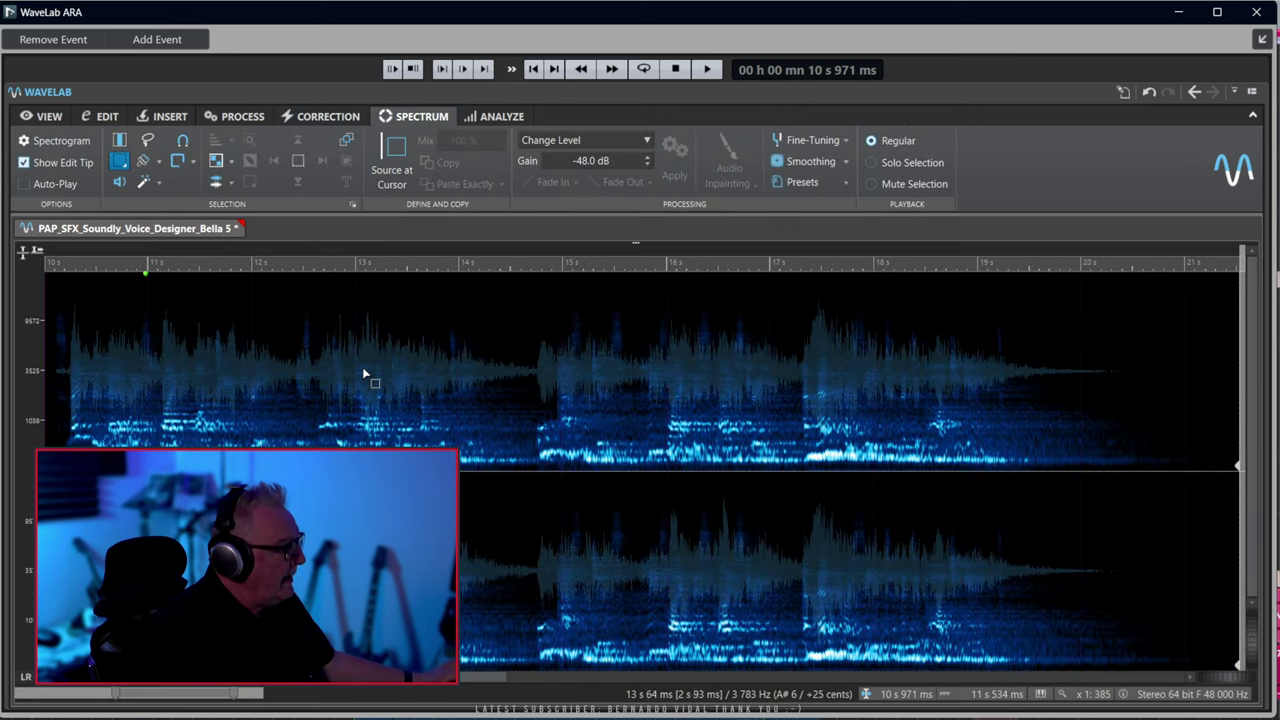
pyautogui.click(324, 384)
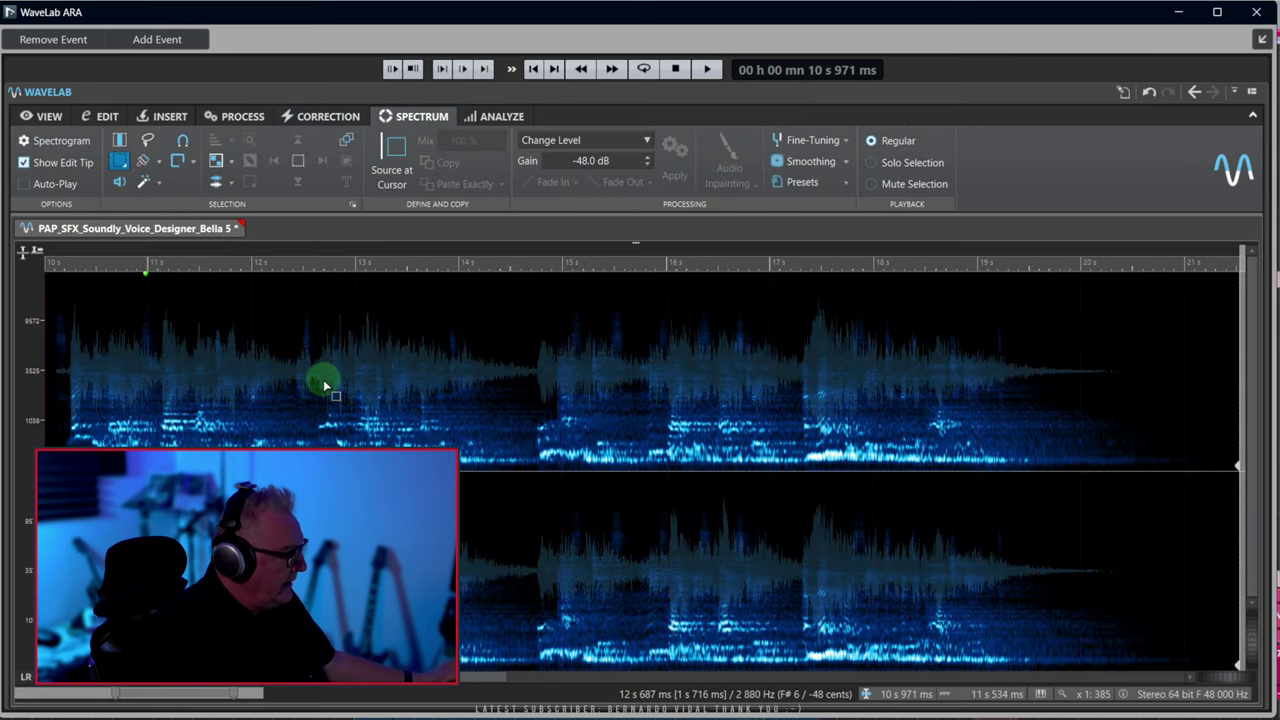
pyautogui.moveTo(323, 379); pyautogui.dragTo(786, 608)
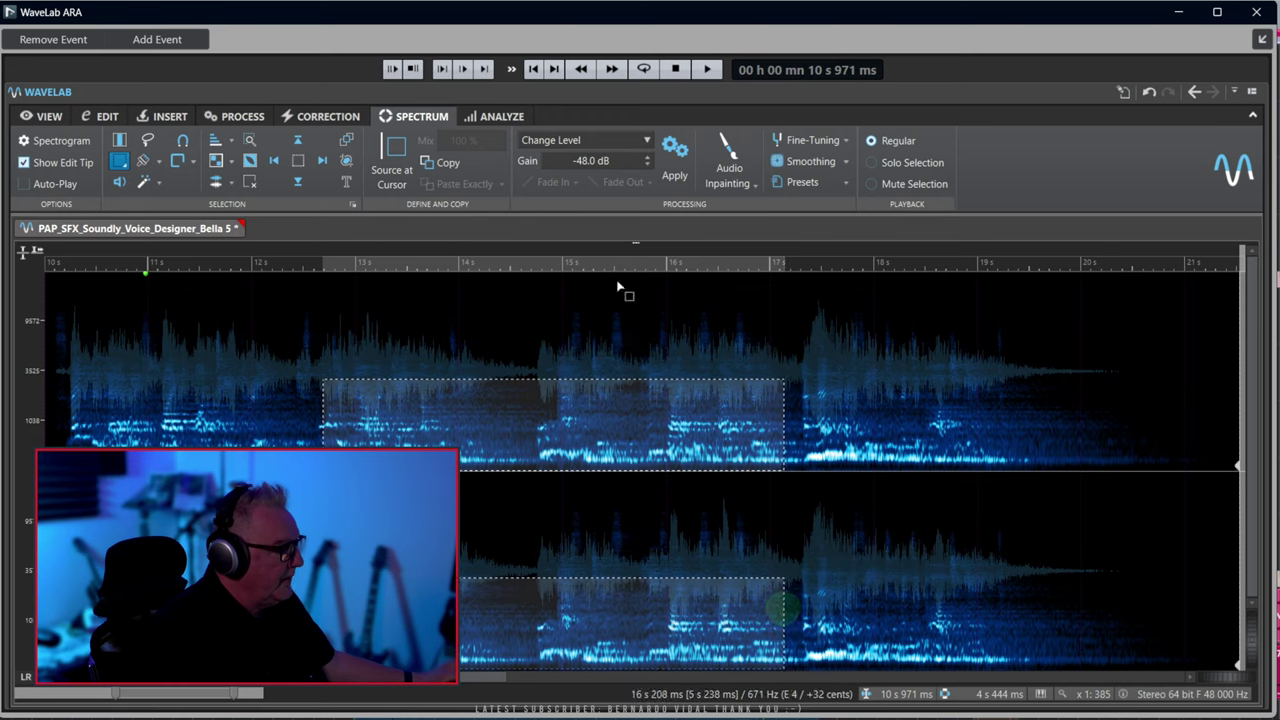
# Clear the selection and generate a 3D Frequency Analysis of the whole clip
pyautogui.click(496, 117)
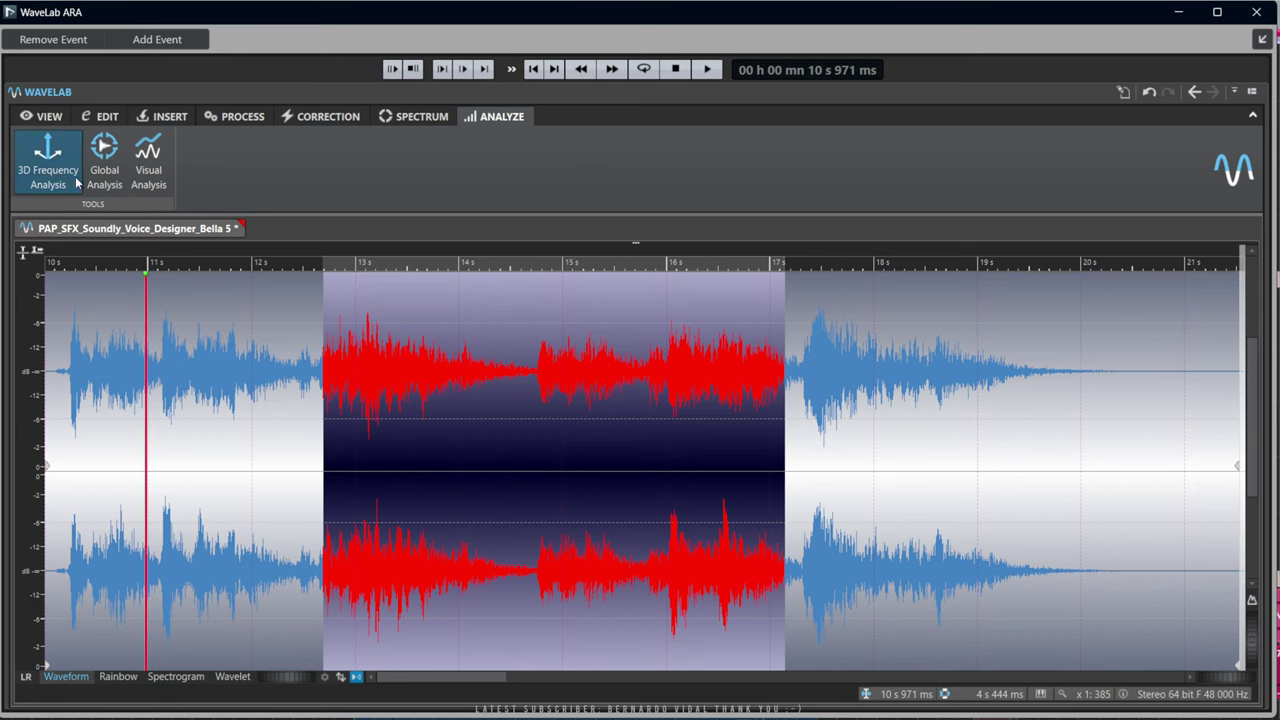
pyautogui.click(288, 380)
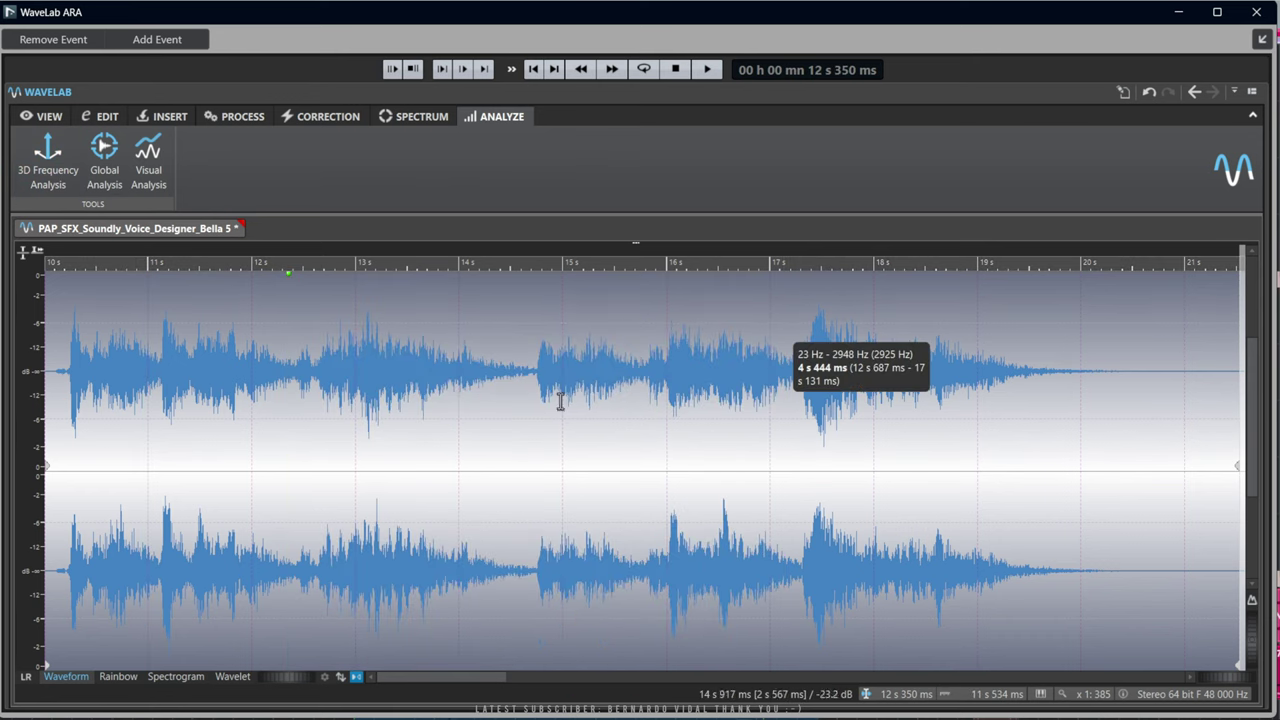
pyautogui.click(48, 166)
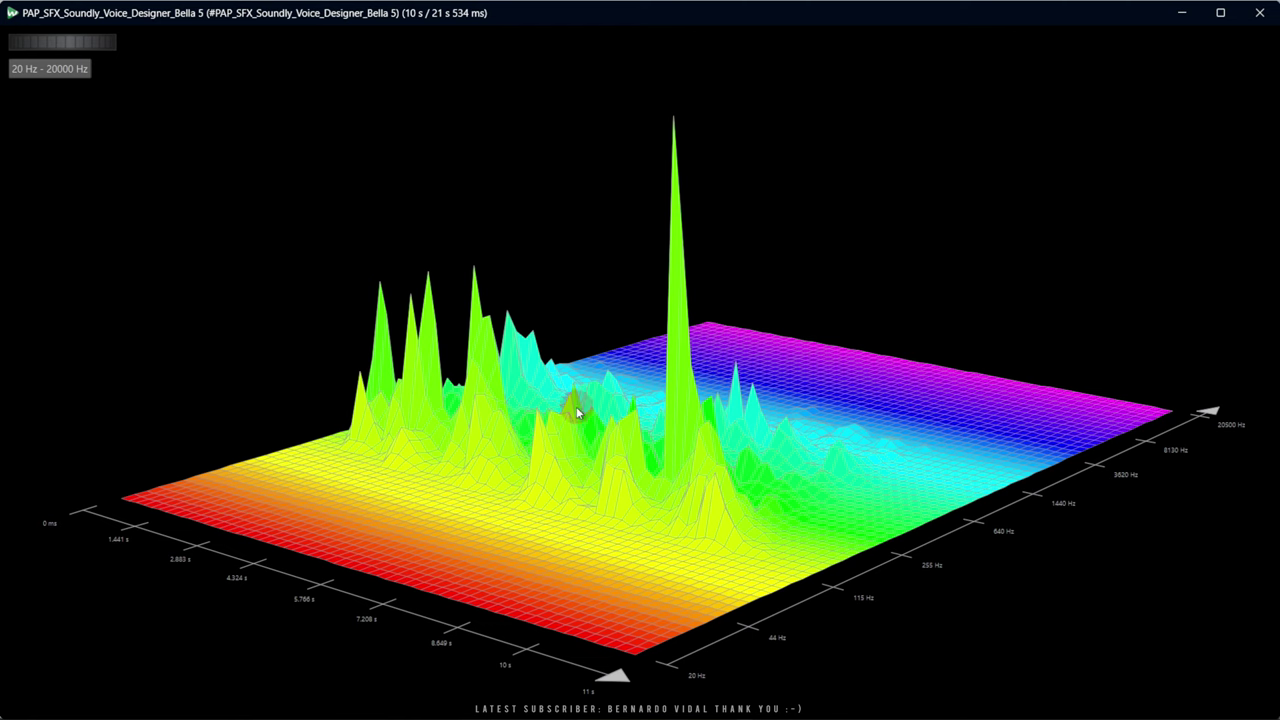
# Rotate the 3D frequency plot to examine it from several angles and close it
pyautogui.moveTo(63, 48); pyautogui.dragTo(34, 50)
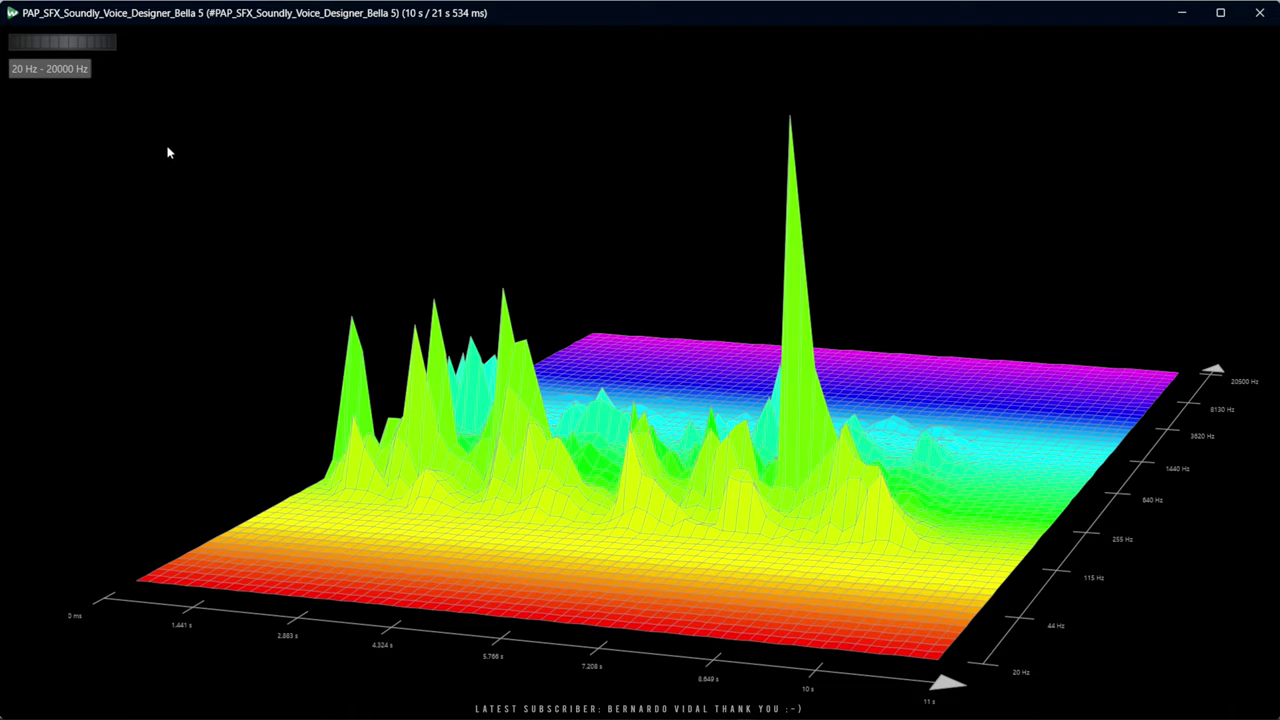
pyautogui.moveTo(80, 52); pyautogui.dragTo(12, 63)
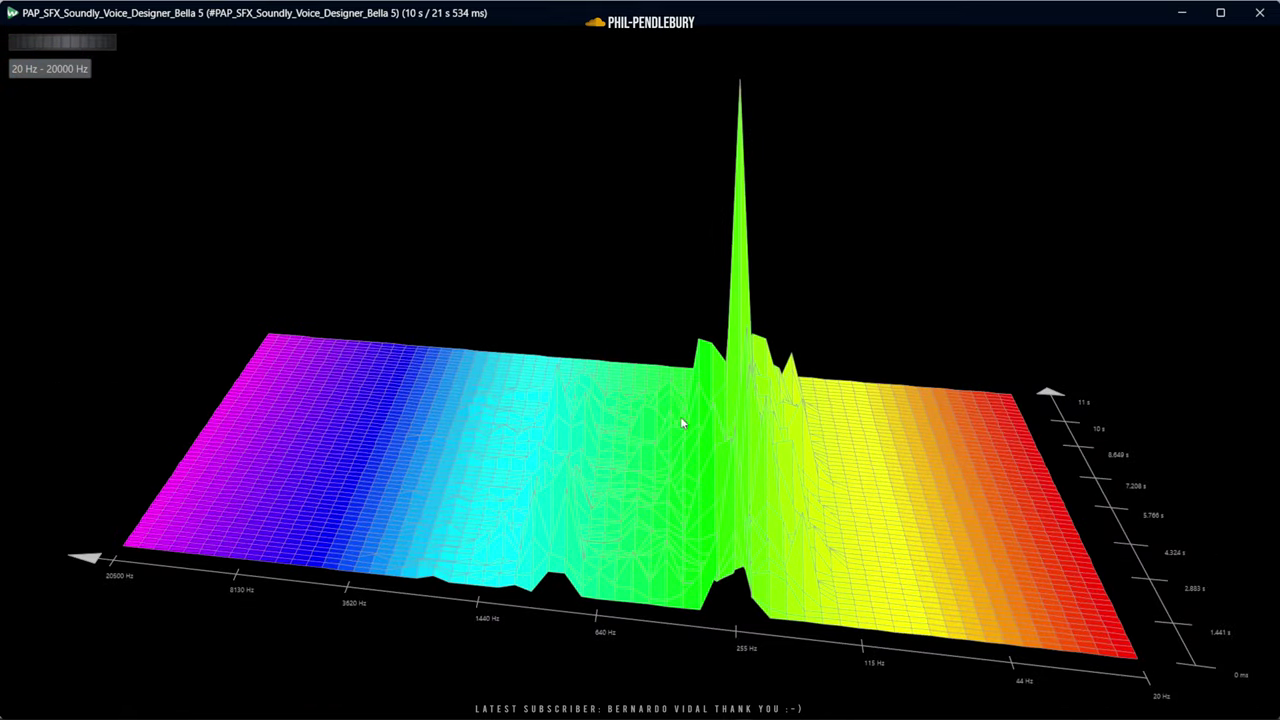
pyautogui.moveTo(98, 55); pyautogui.dragTo(109, 49)
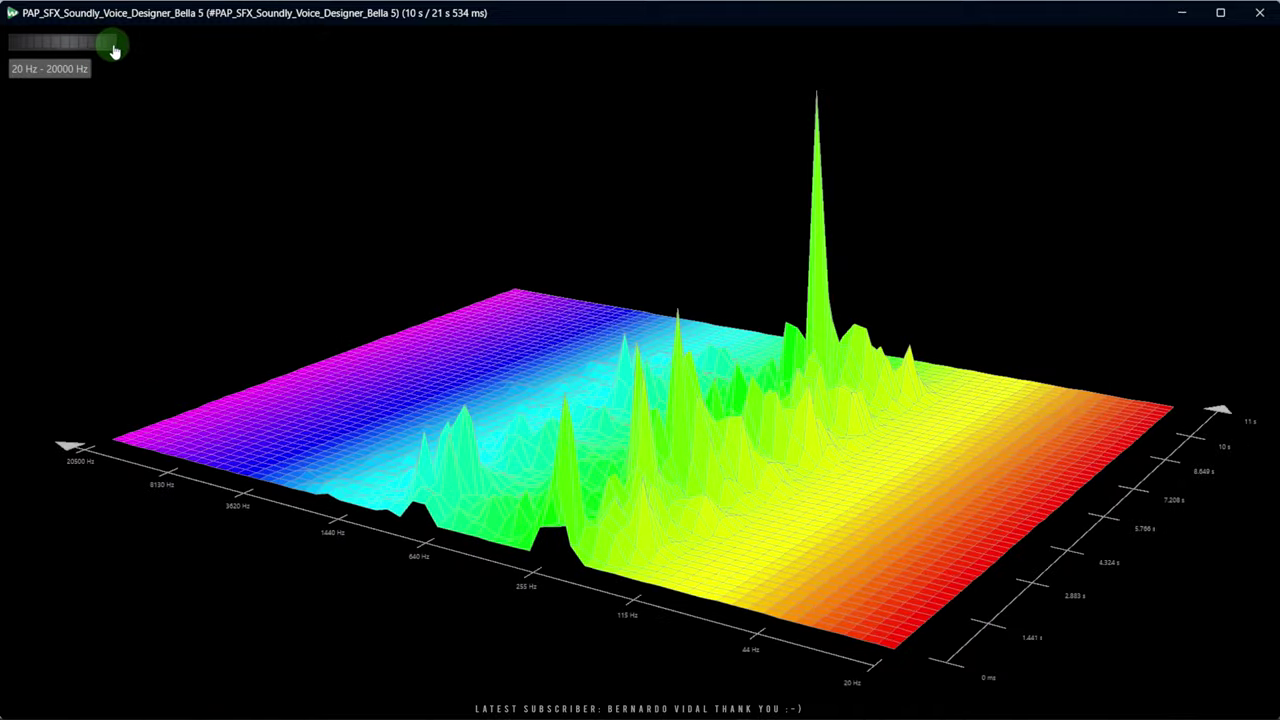
pyautogui.click(1261, 14)
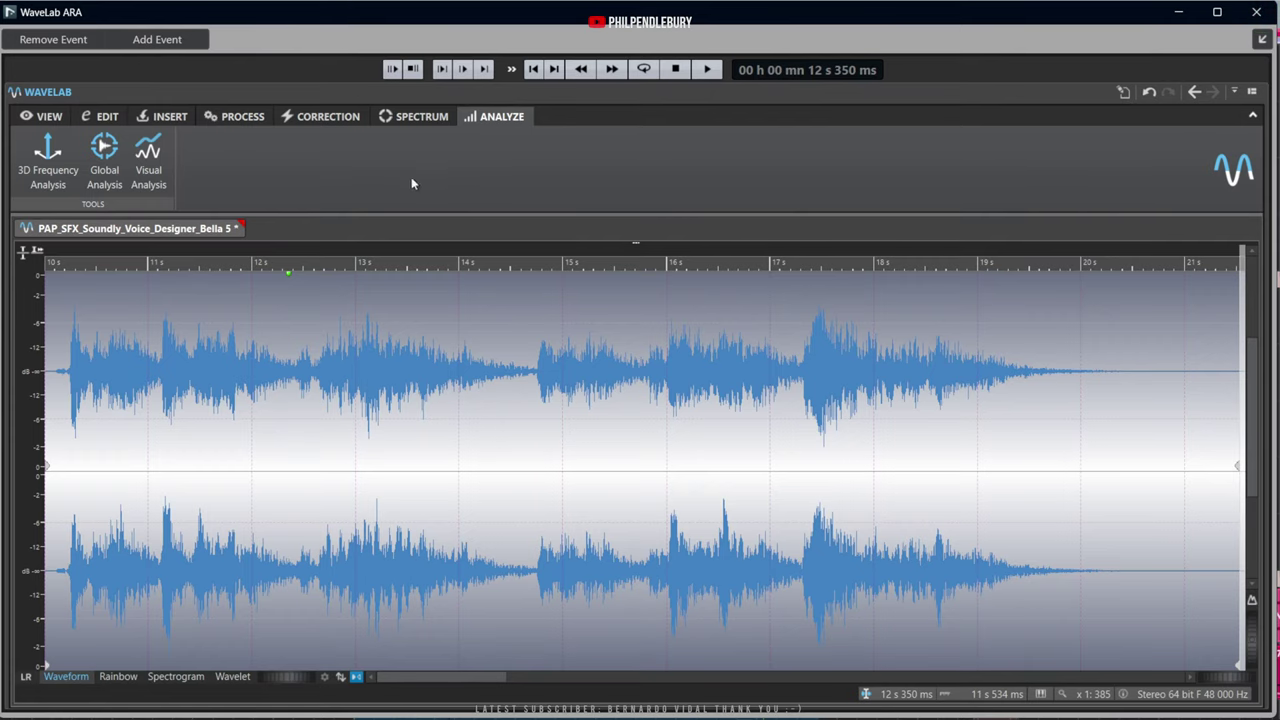
# Open Global Analysis at its peak-finding settings and restore the factory default settings
pyautogui.click(105, 155)
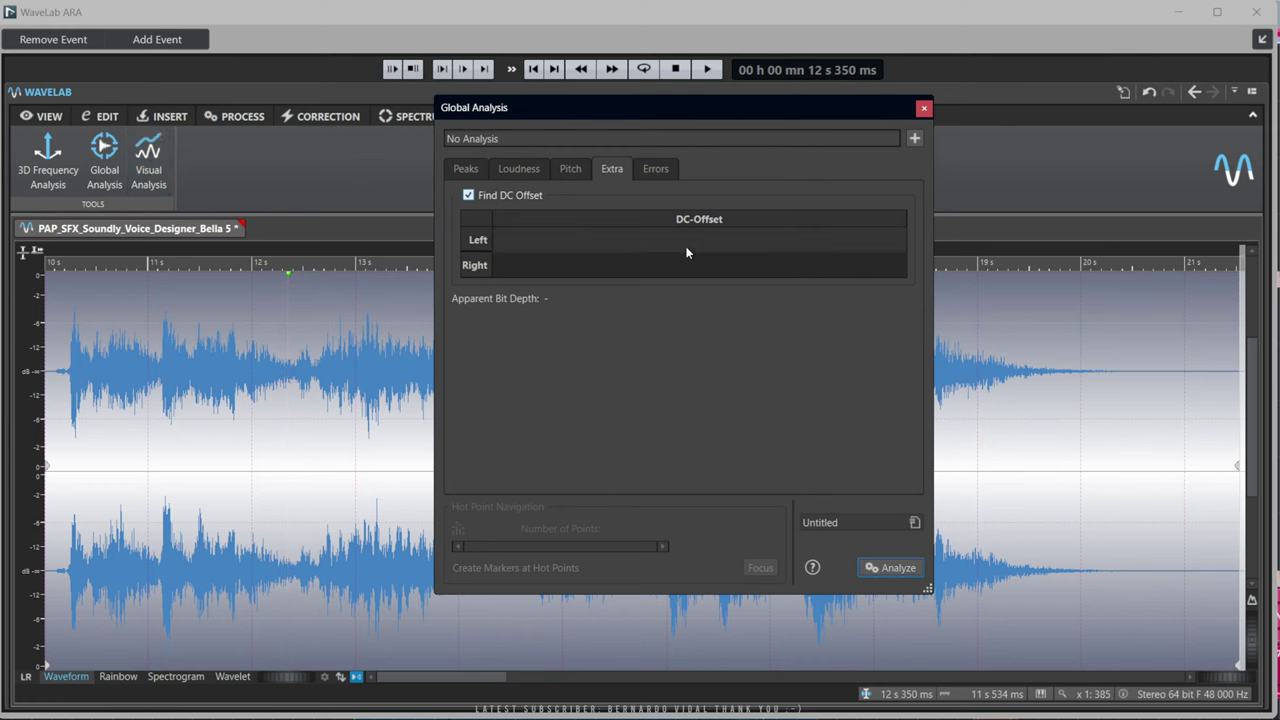
pyautogui.click(470, 172)
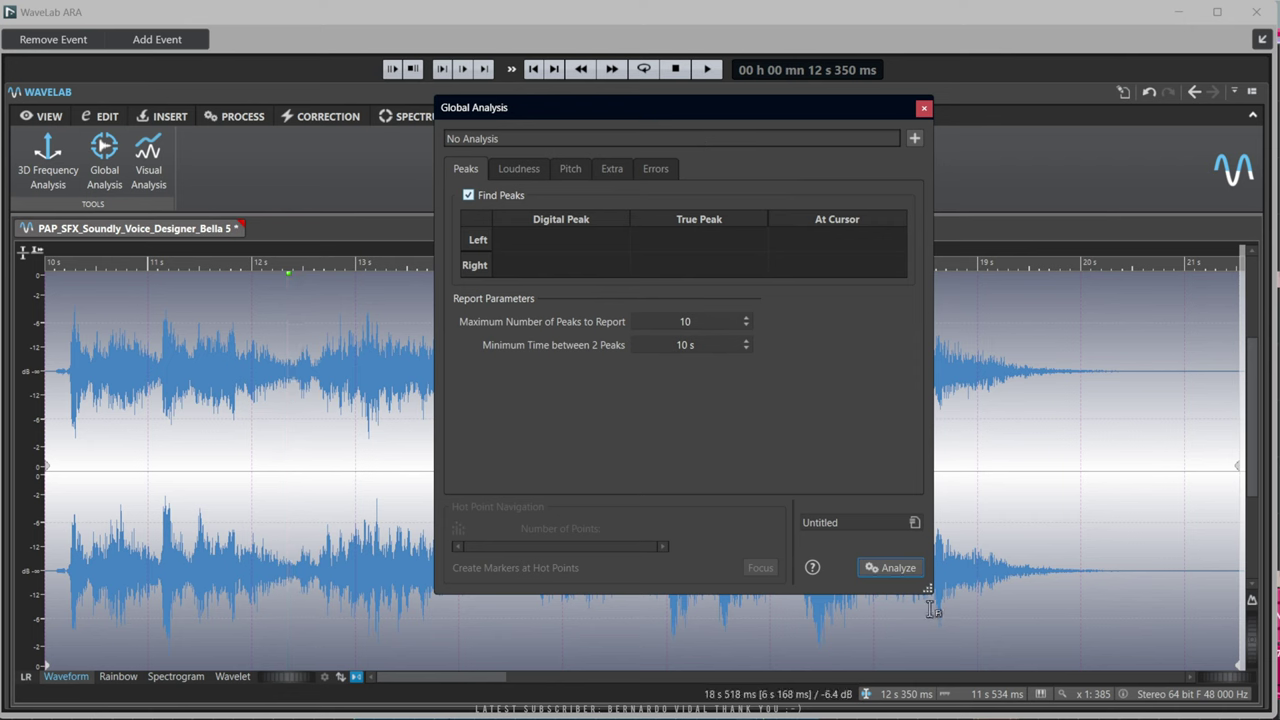
pyautogui.click(860, 526)
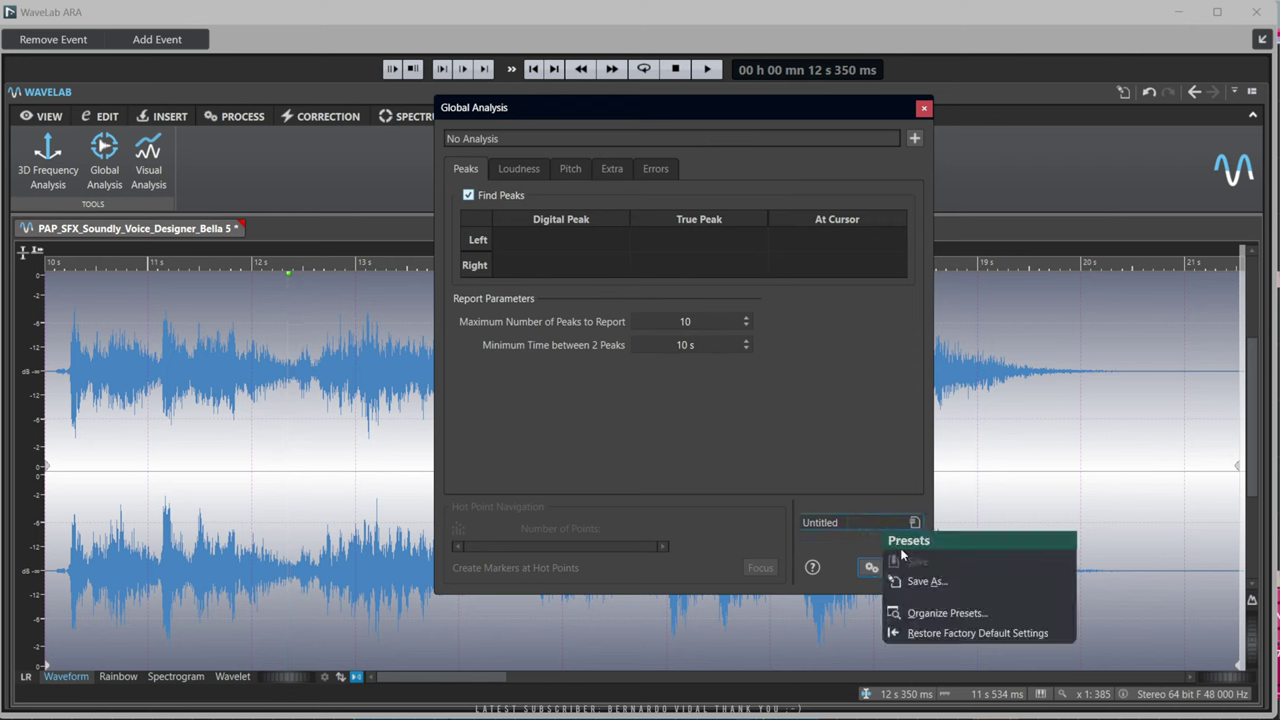
pyautogui.click(919, 634)
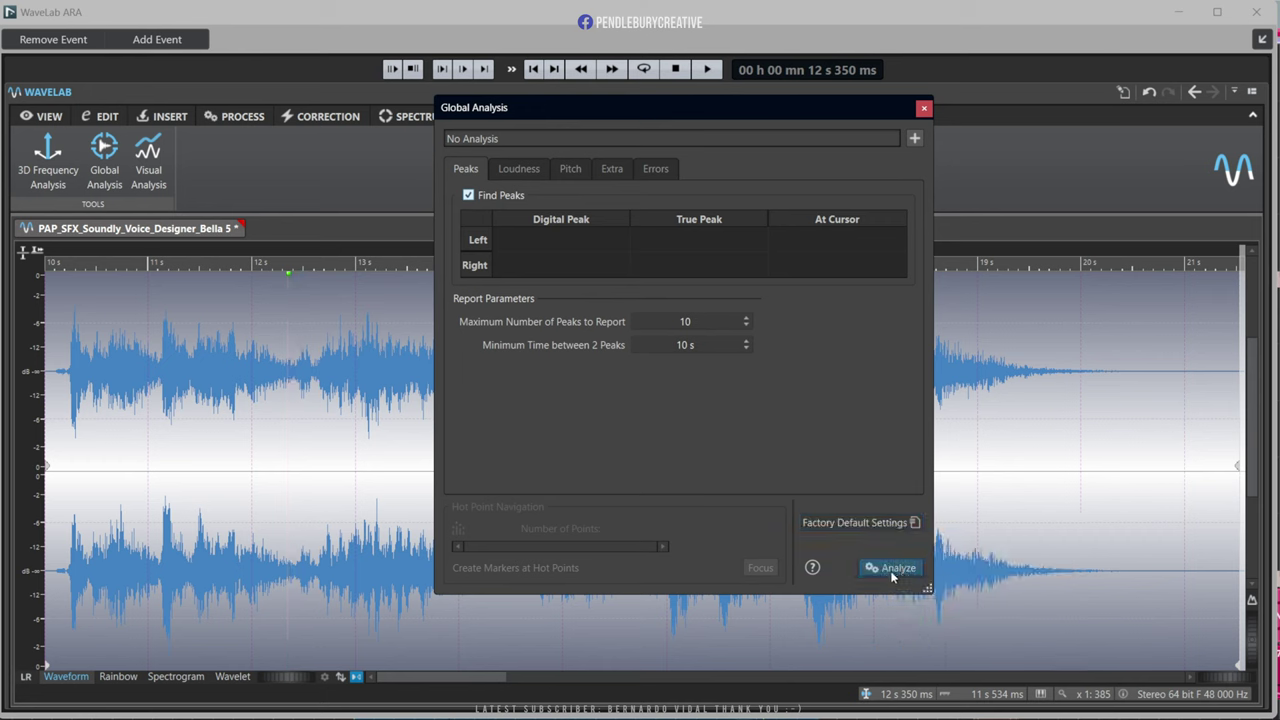
# Run the Global Analysis on the whole file and examine the peak and RMS loudness results
pyautogui.click(891, 570)
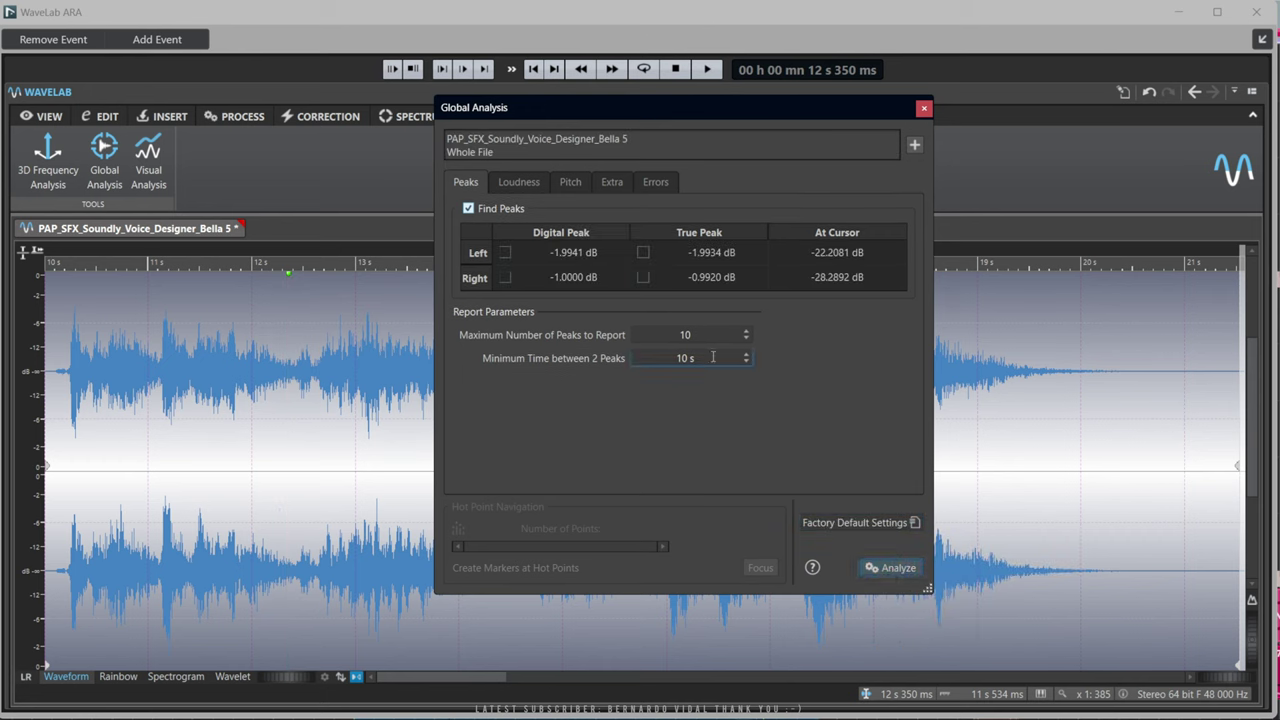
pyautogui.moveTo(562, 105); pyautogui.dragTo(548, 110)
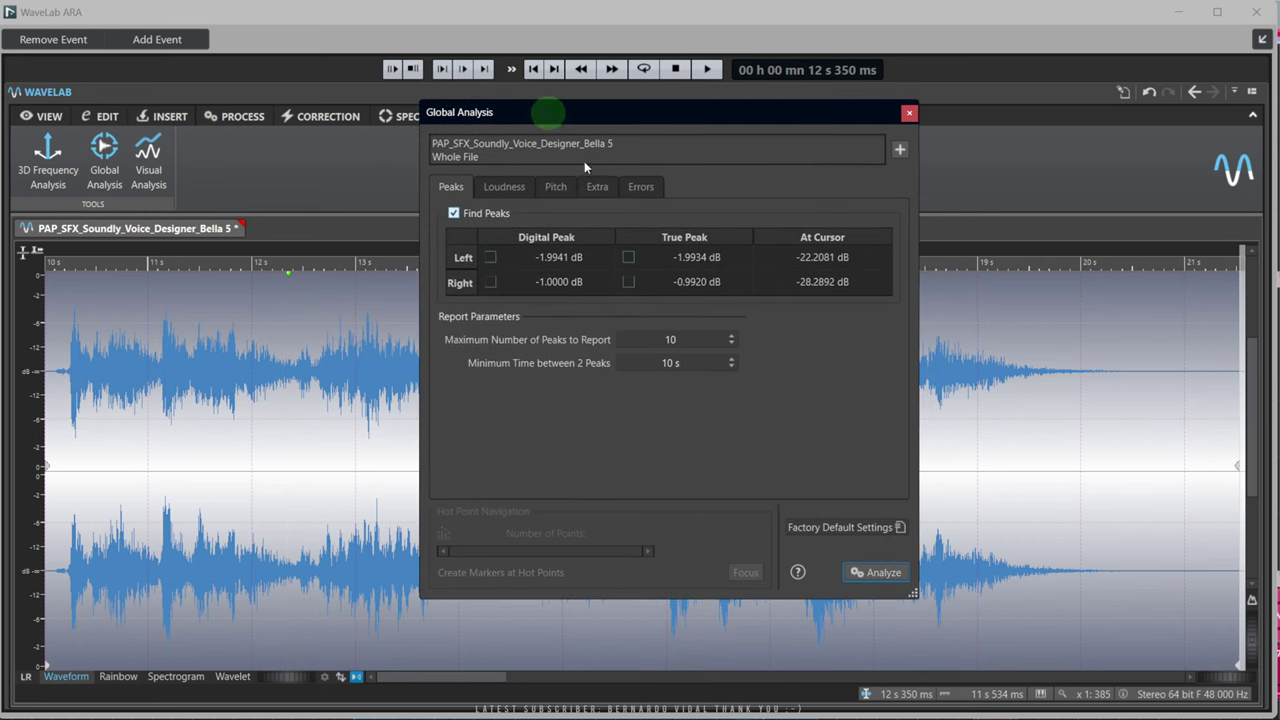
pyautogui.click(504, 187)
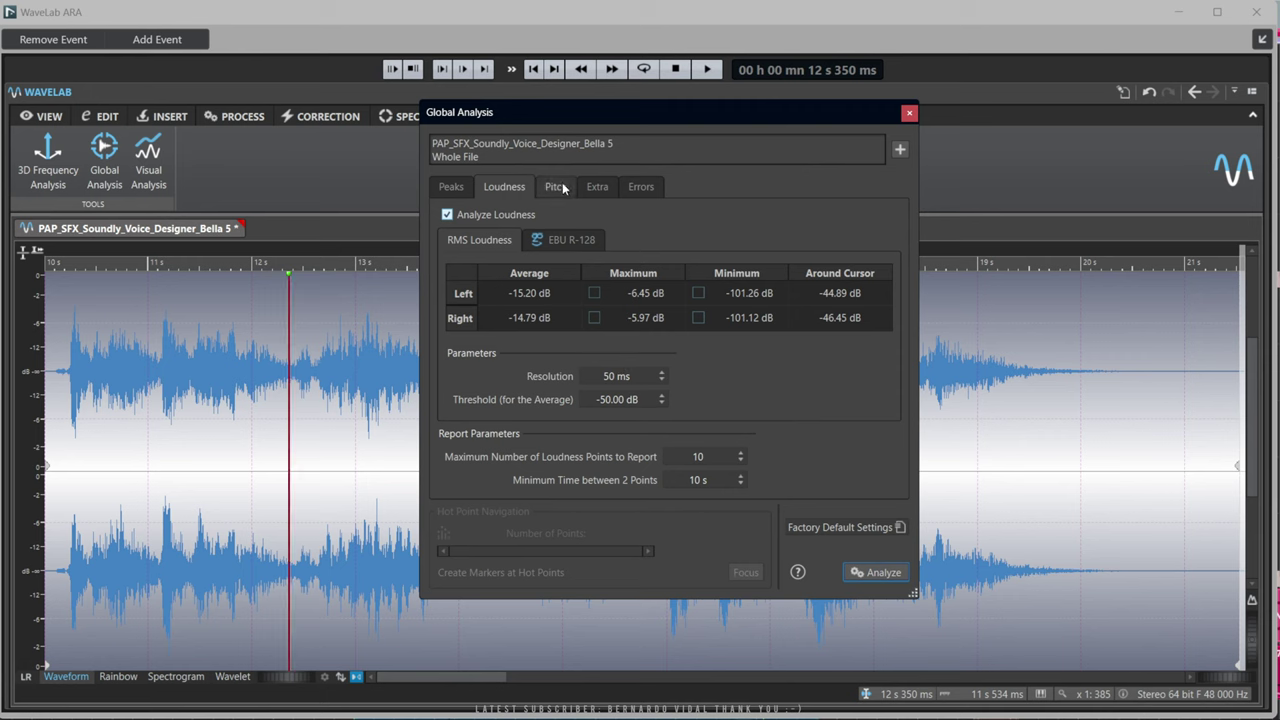
# Review the EBU R-128 and RMS loudness results, and rerun the whole-file analysis with Find Average Pitch enabled
pyautogui.click(540, 240)
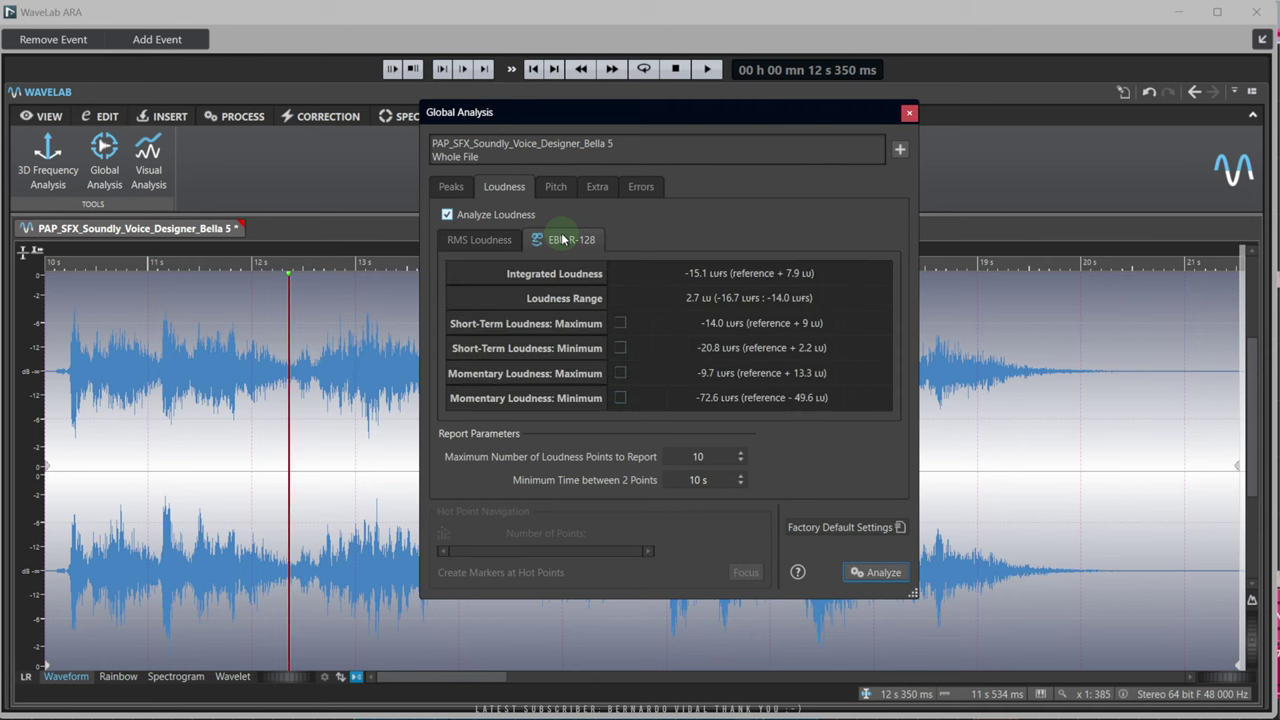
pyautogui.click(480, 240)
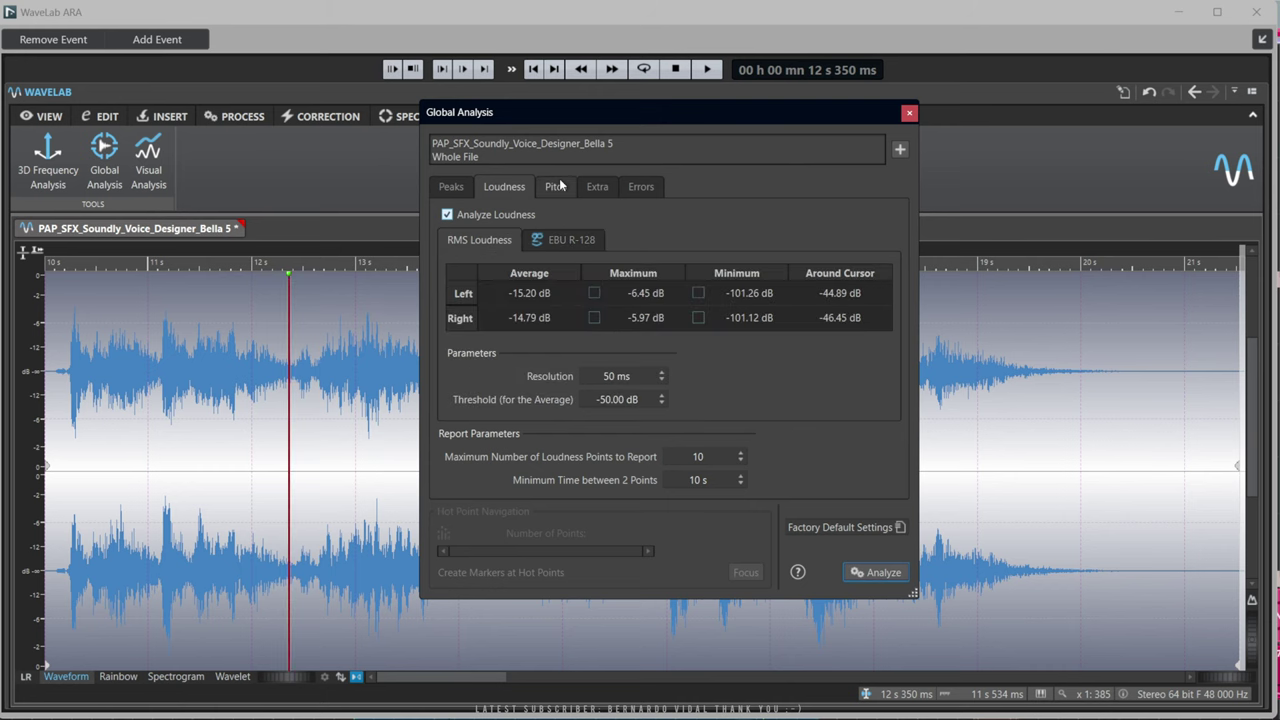
pyautogui.click(556, 186)
pyautogui.click(455, 214)
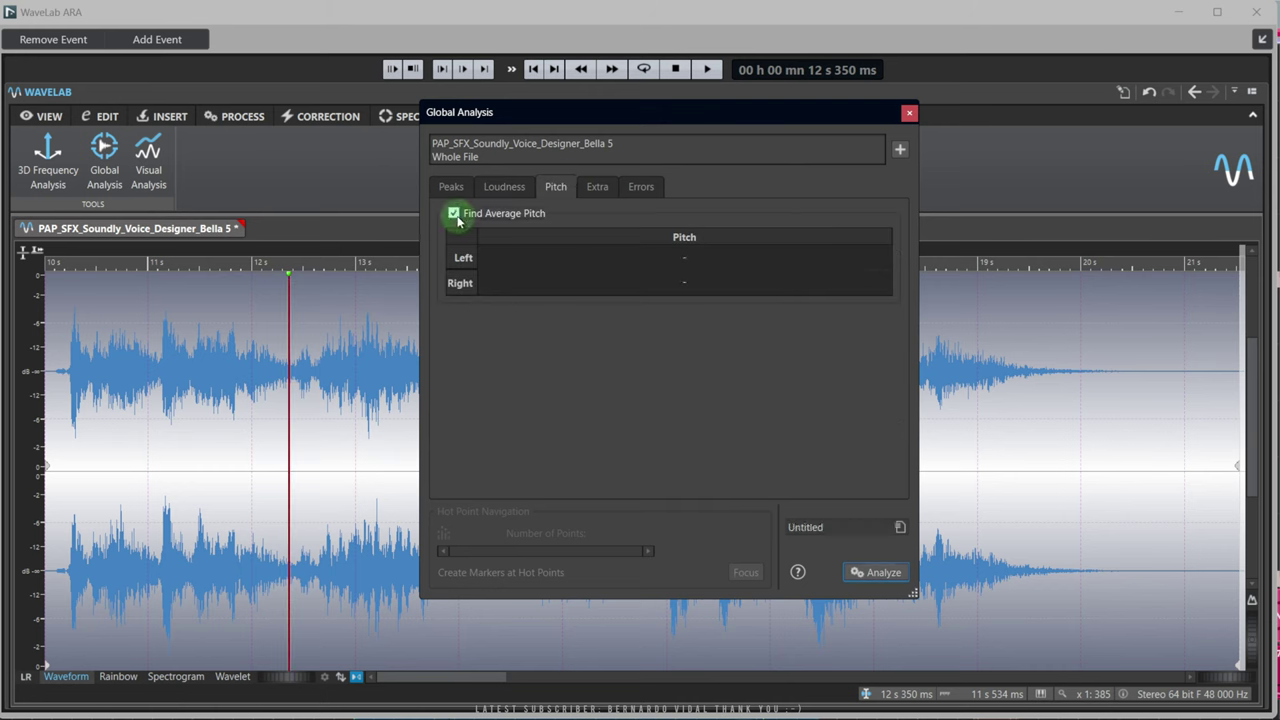
pyautogui.click(870, 574)
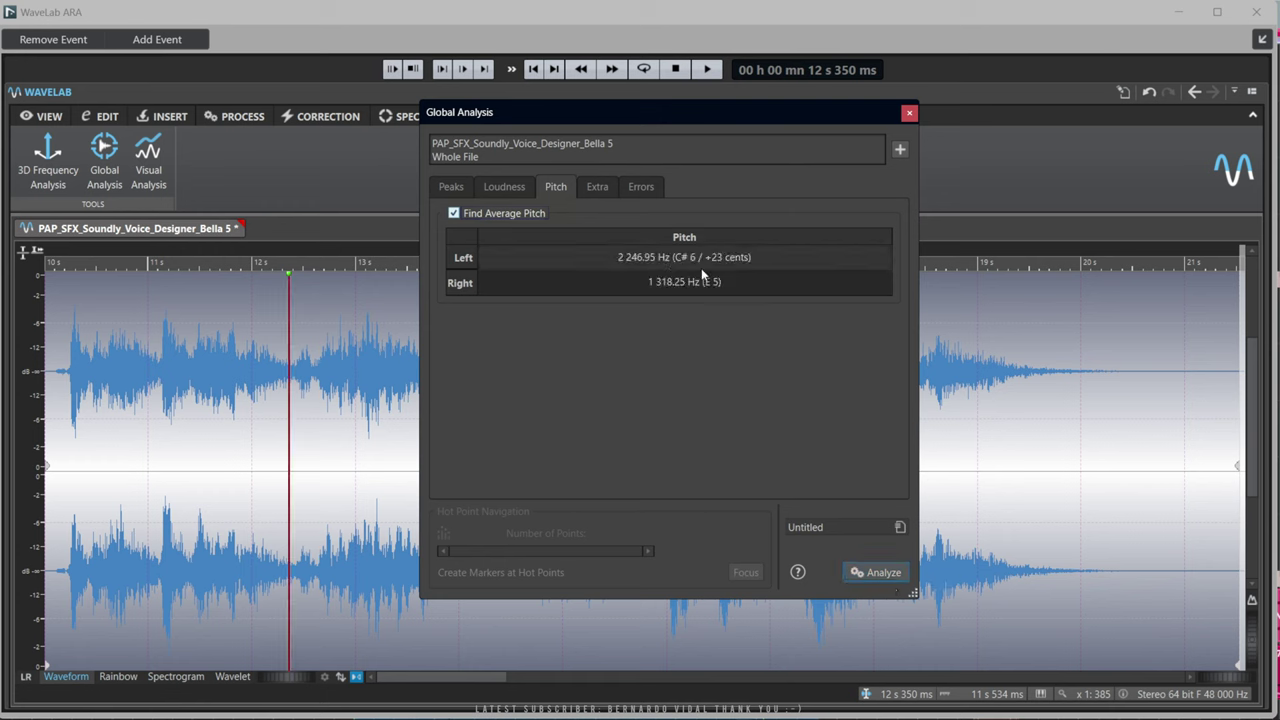
# Review the DC offset results, analyze the file for possible glitches and clipped samples, and close Global Analysis
pyautogui.click(598, 187)
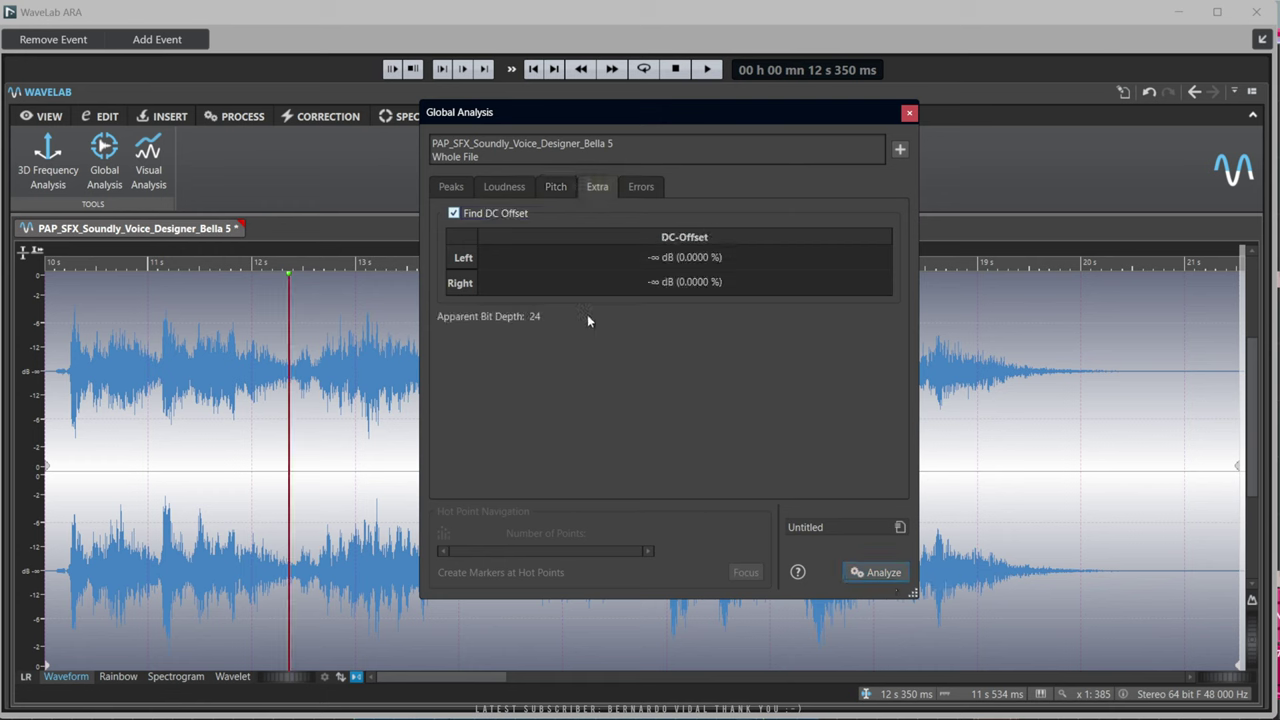
pyautogui.click(632, 190)
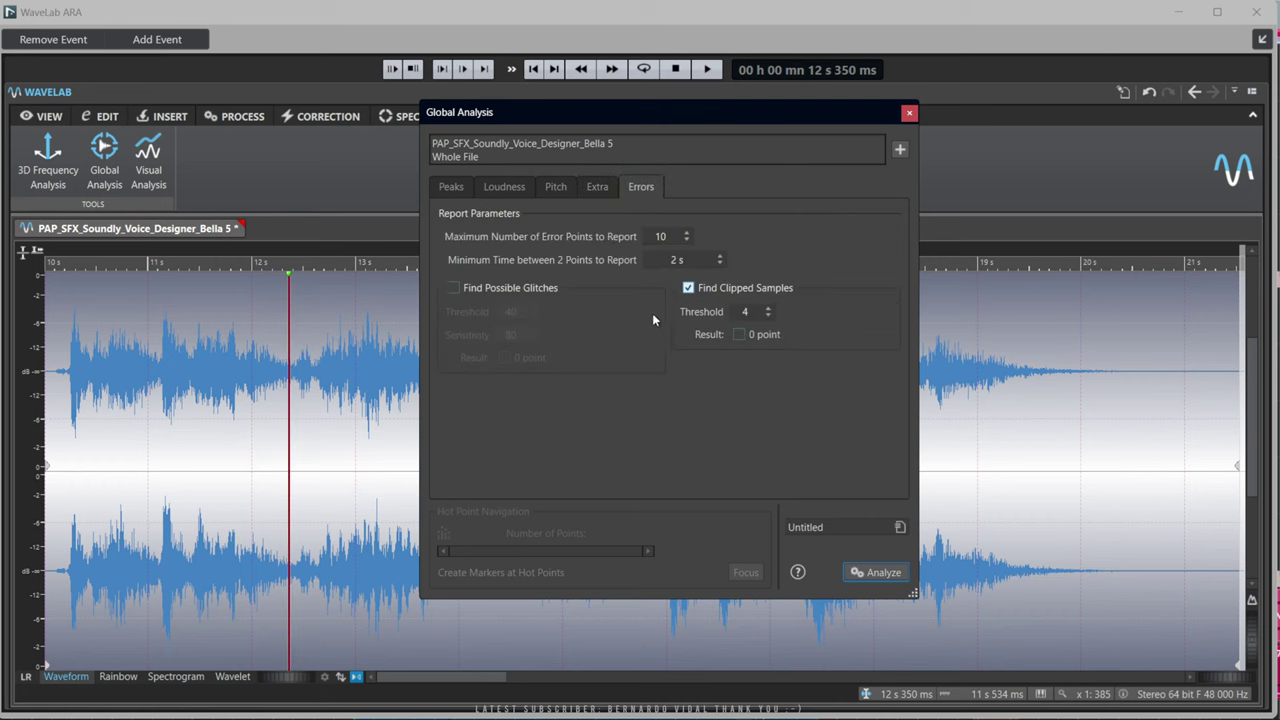
pyautogui.click(859, 572)
pyautogui.click(453, 289)
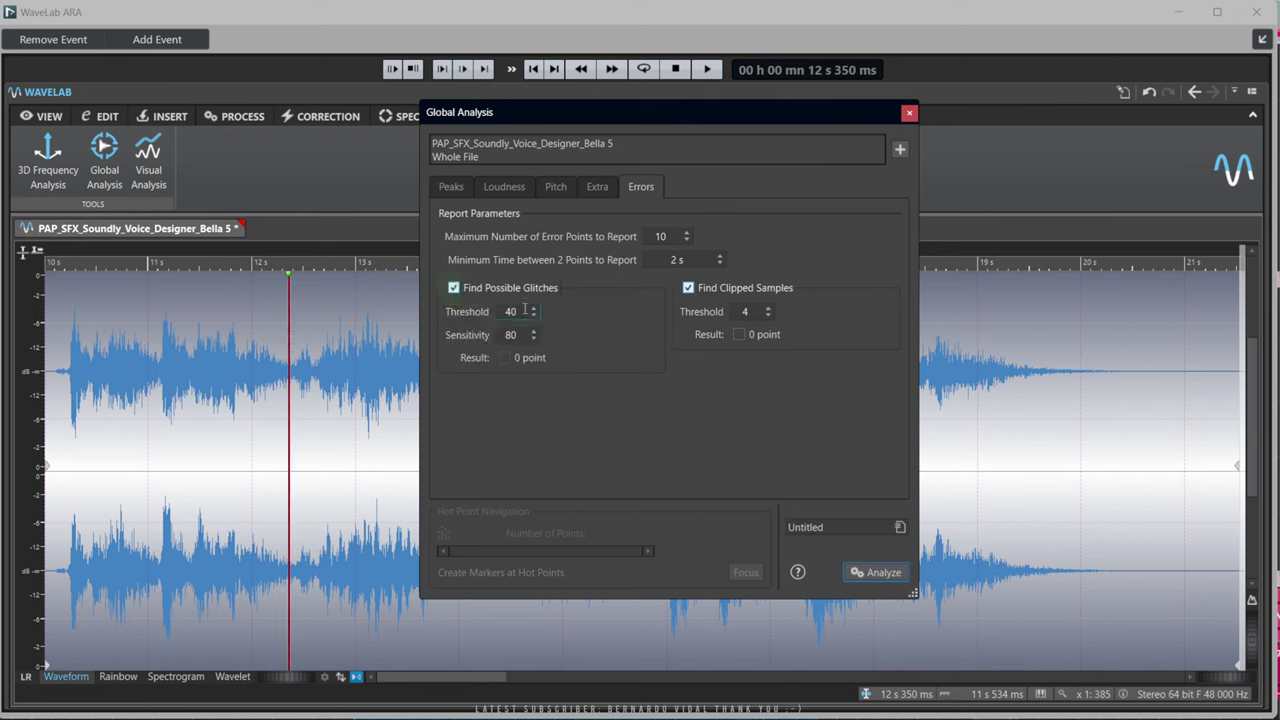
pyautogui.click(870, 574)
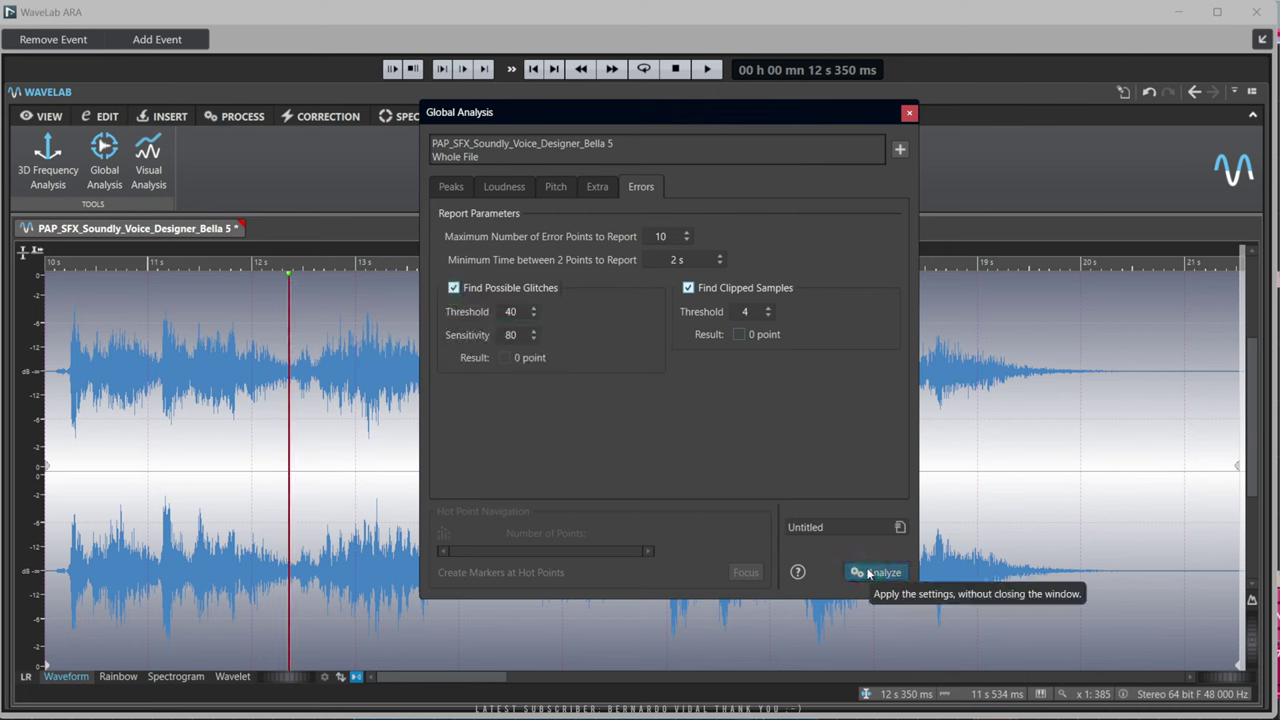
pyautogui.click(595, 116)
pyautogui.moveTo(595, 116); pyautogui.dragTo(483, 110)
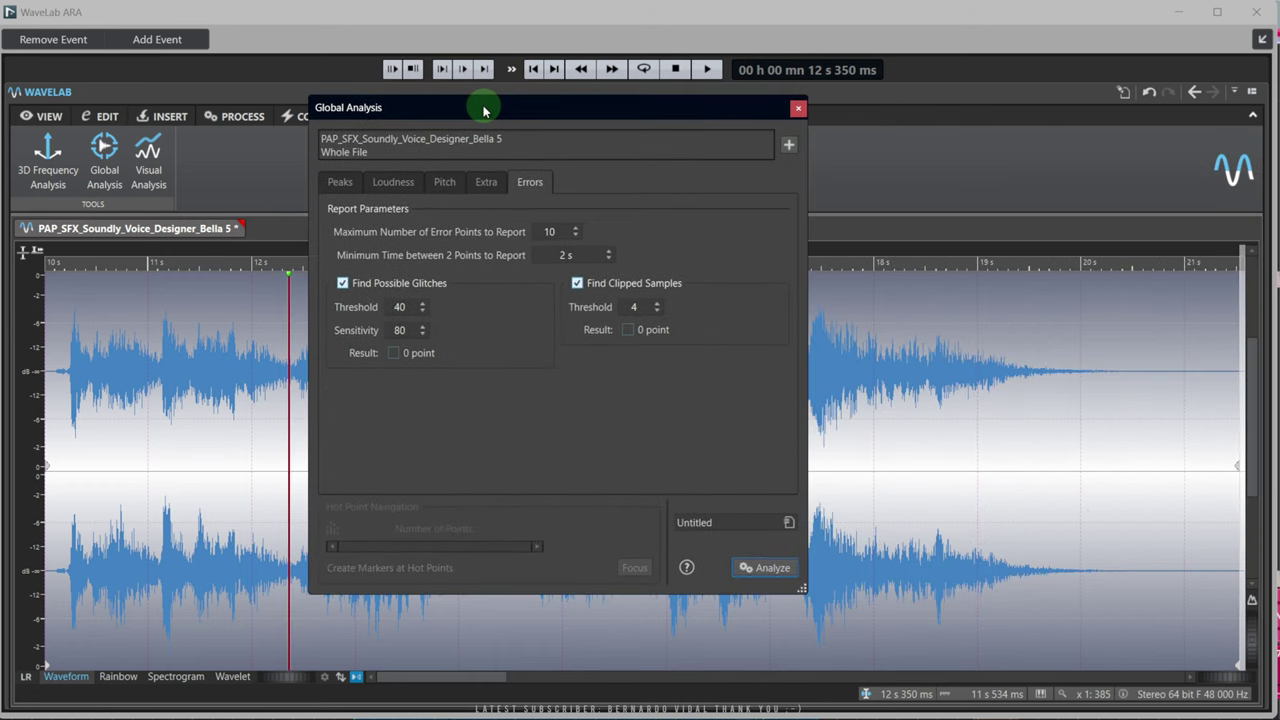
pyautogui.click(798, 108)
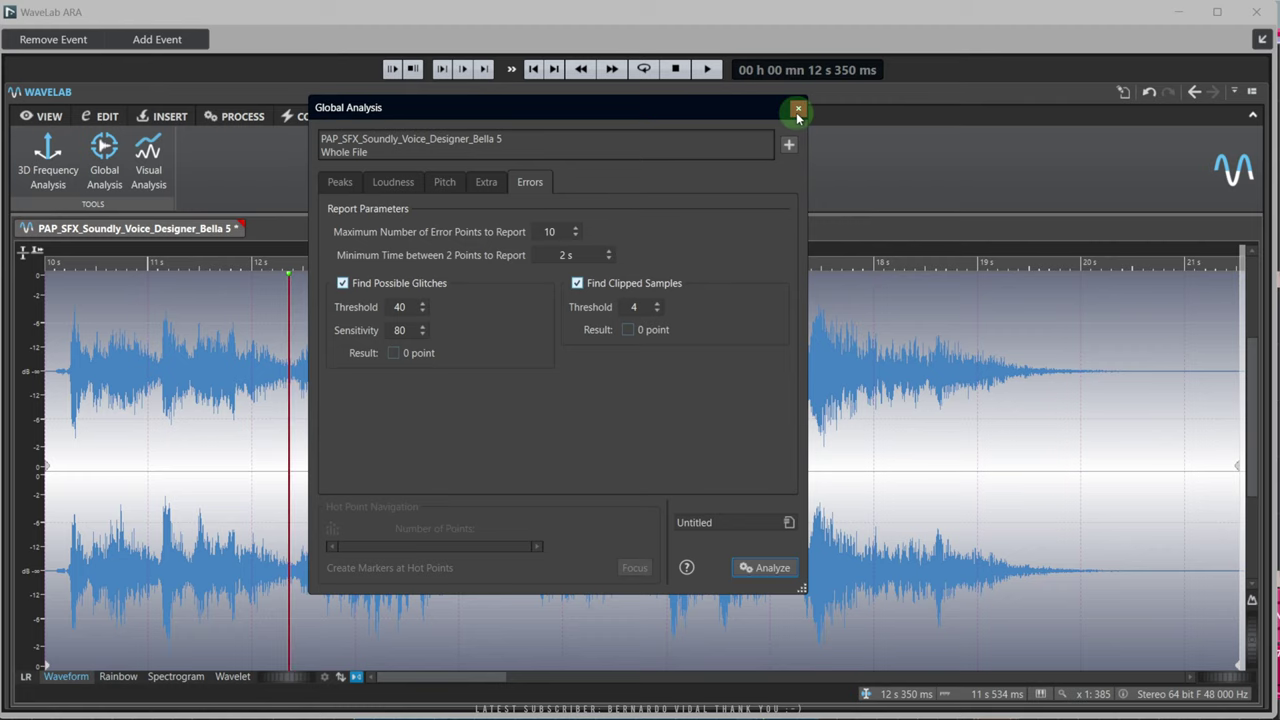
# Open Visual Analysis, run its Loudness Profile analysis on the clip, and move the window off the waveform
pyautogui.click(156, 152)
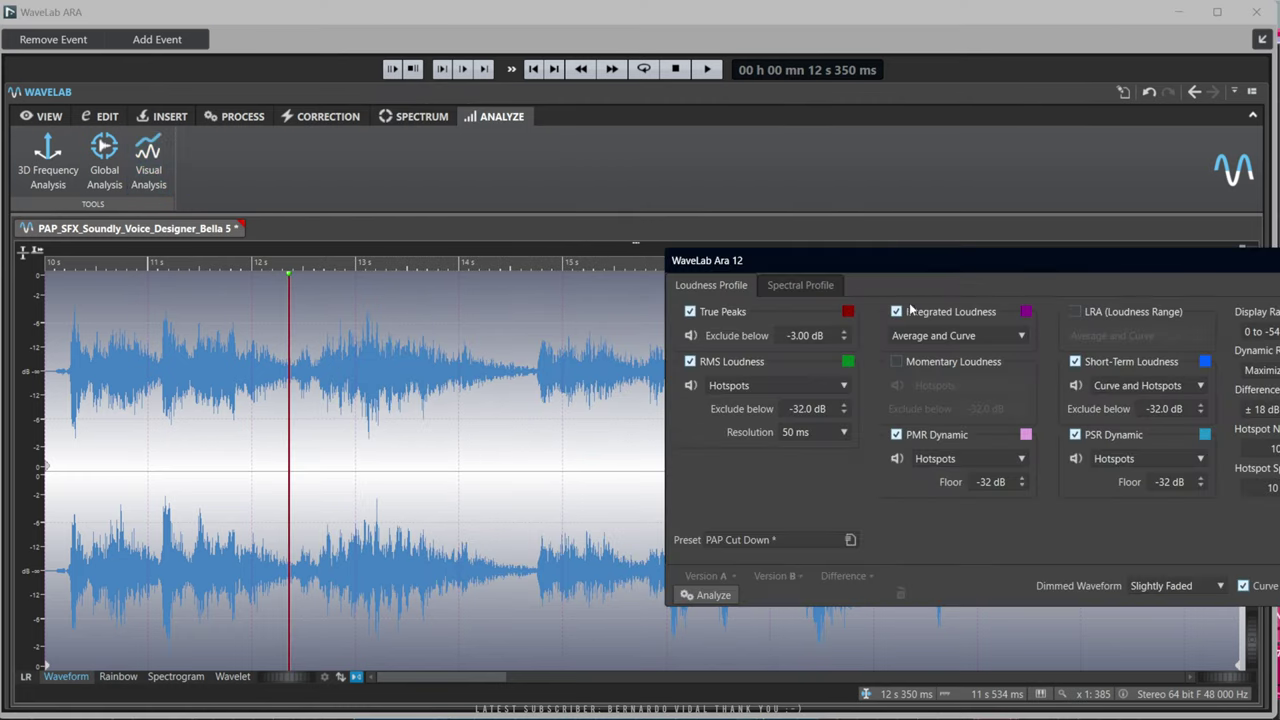
pyautogui.moveTo(911, 266); pyautogui.dragTo(510, 176)
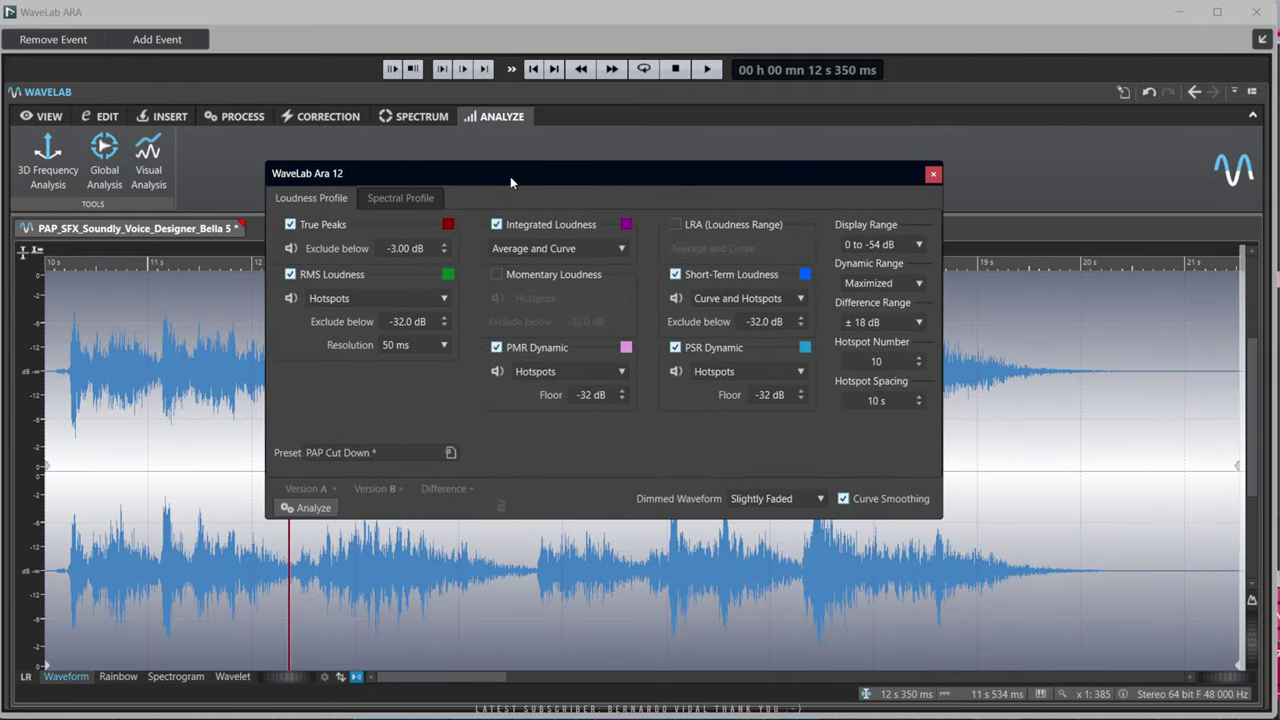
pyautogui.moveTo(541, 232)
pyautogui.click(305, 507)
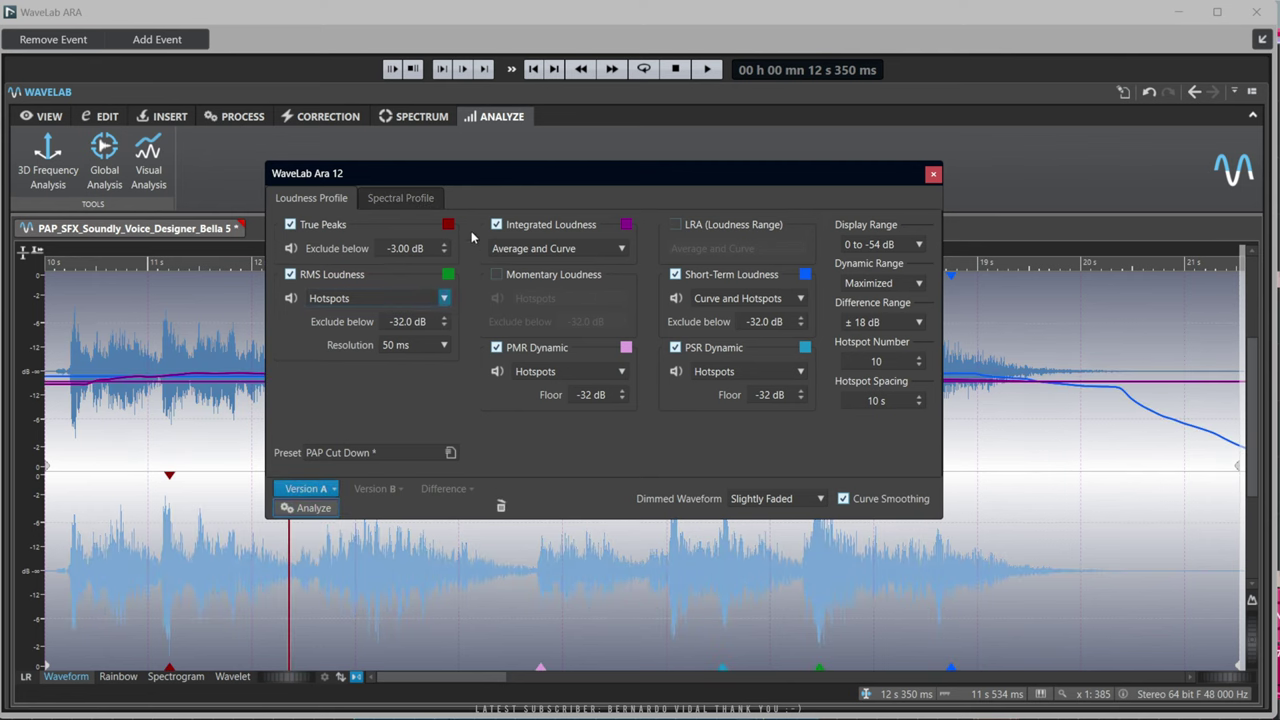
pyautogui.moveTo(485, 175); pyautogui.dragTo(526, 0)
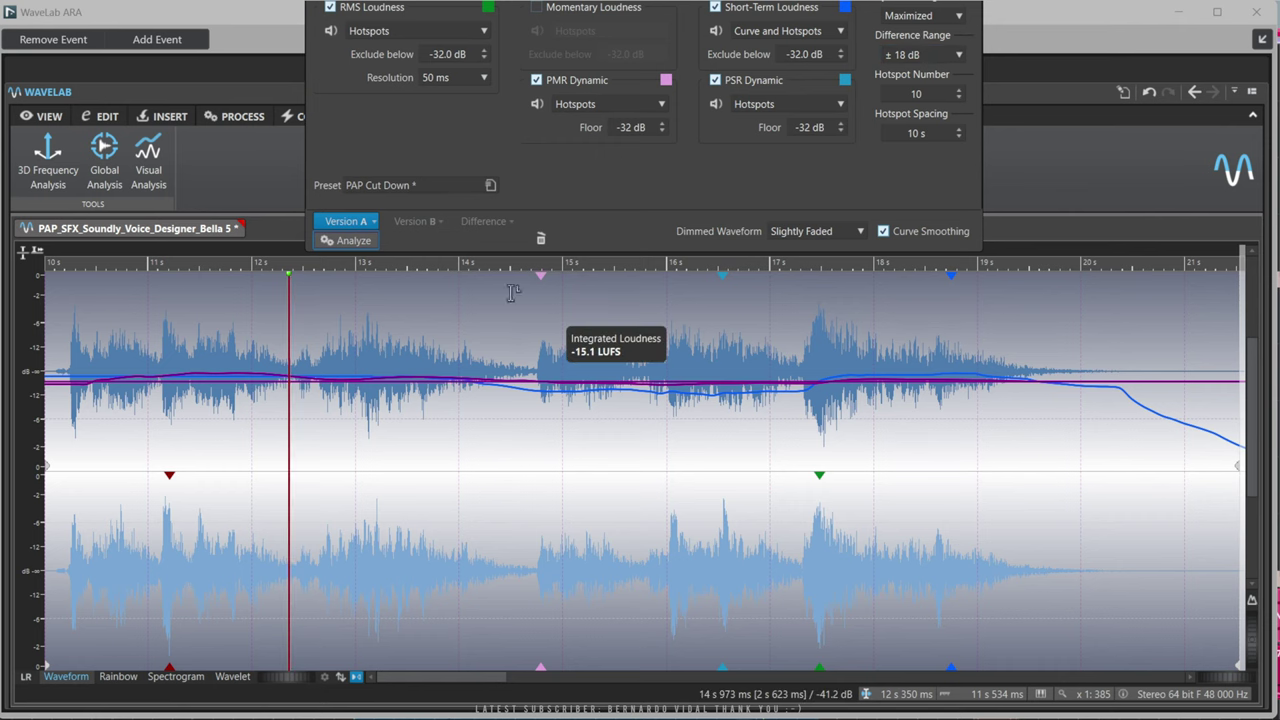
pyautogui.click(345, 240)
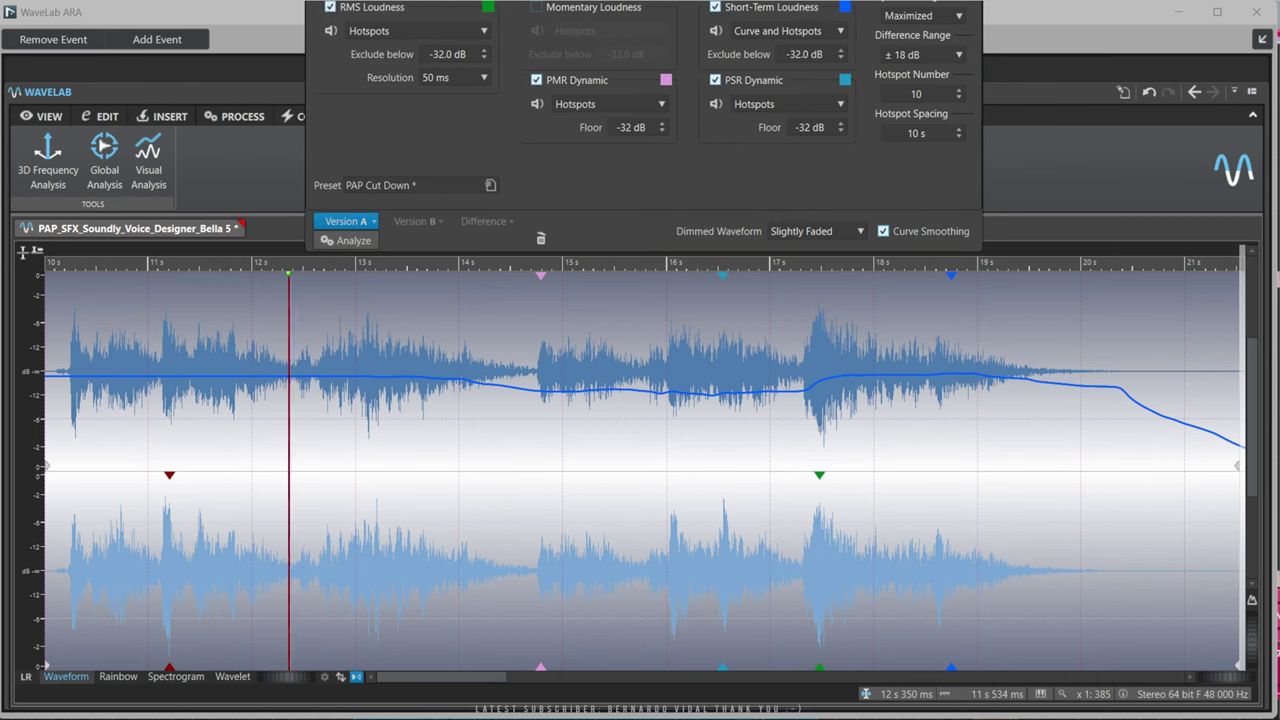
# Disable the PMR Dynamic, Short-Term Loudness and PSR Dynamic overlays, and display RMS Loudness as Curve and Hotspots
pyautogui.click(535, 80)
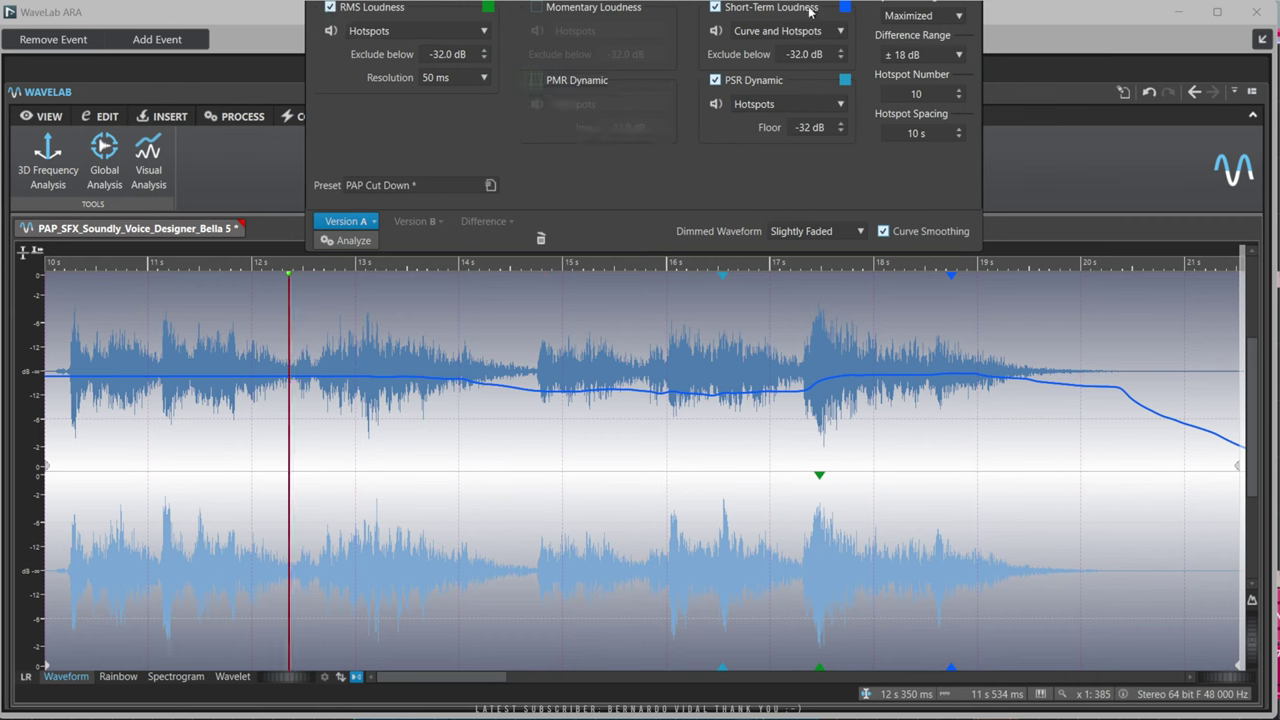
pyautogui.click(715, 7)
pyautogui.click(716, 80)
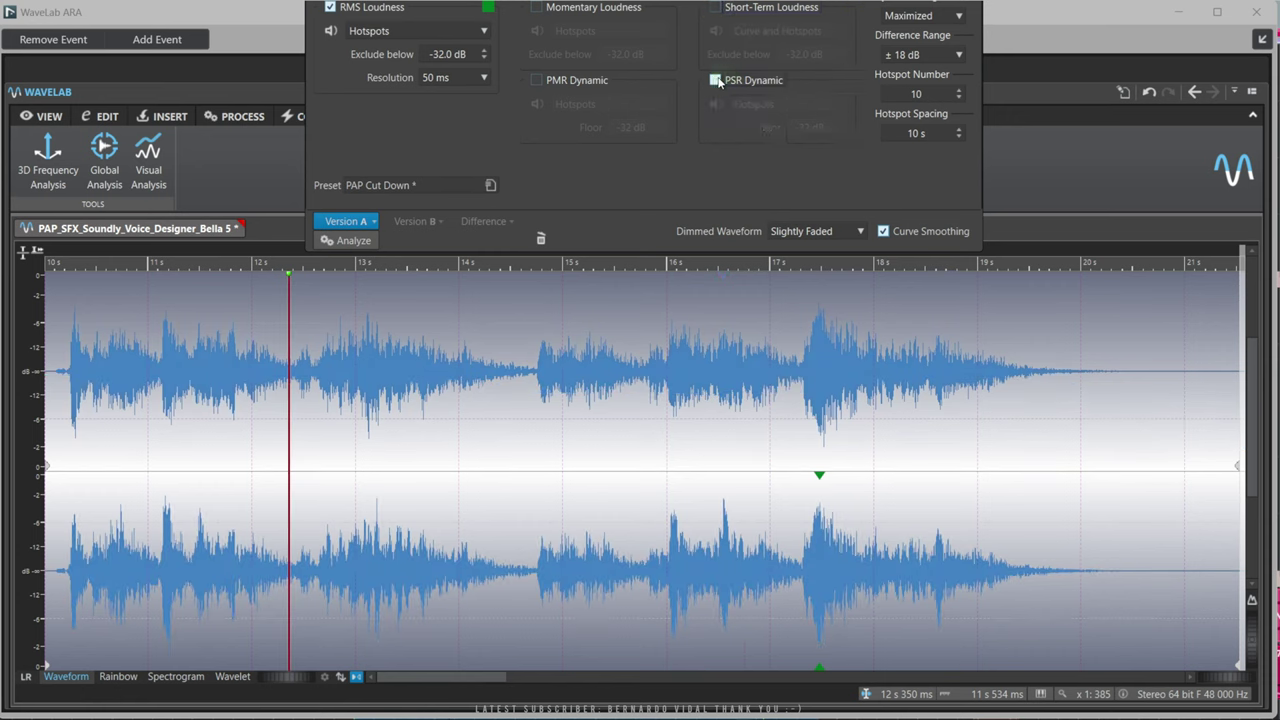
pyautogui.click(400, 31)
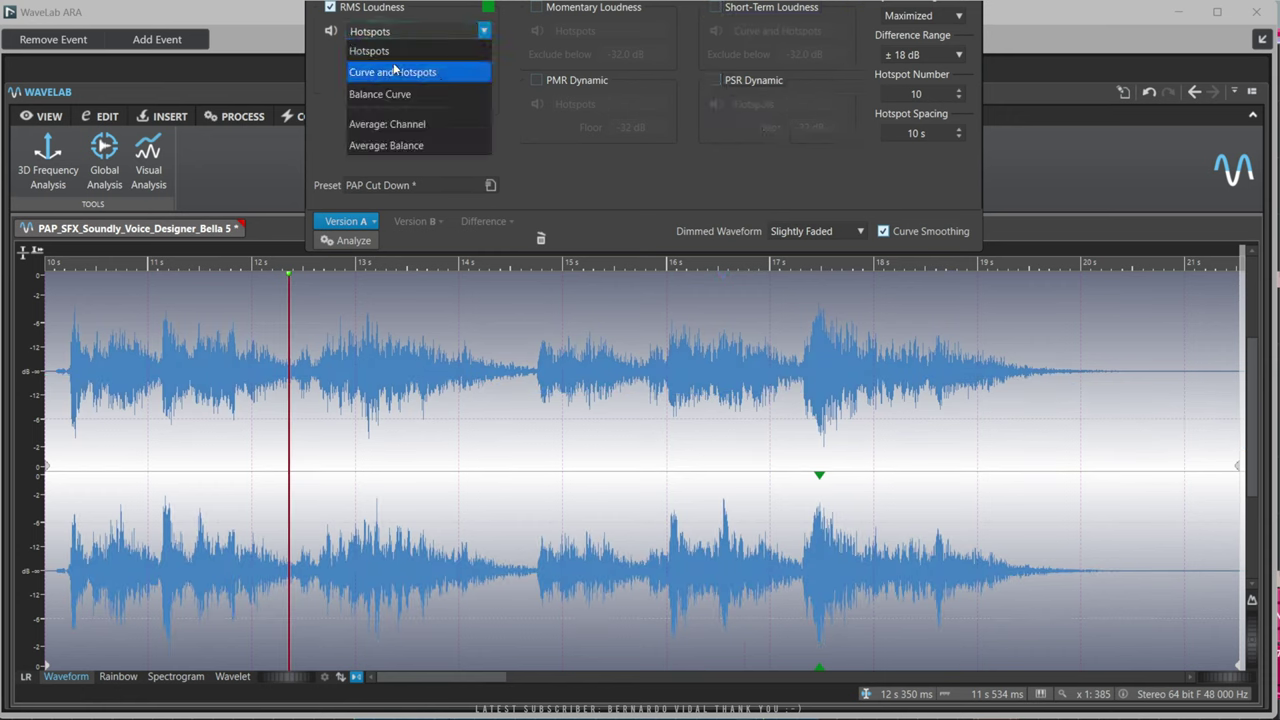
pyautogui.click(395, 74)
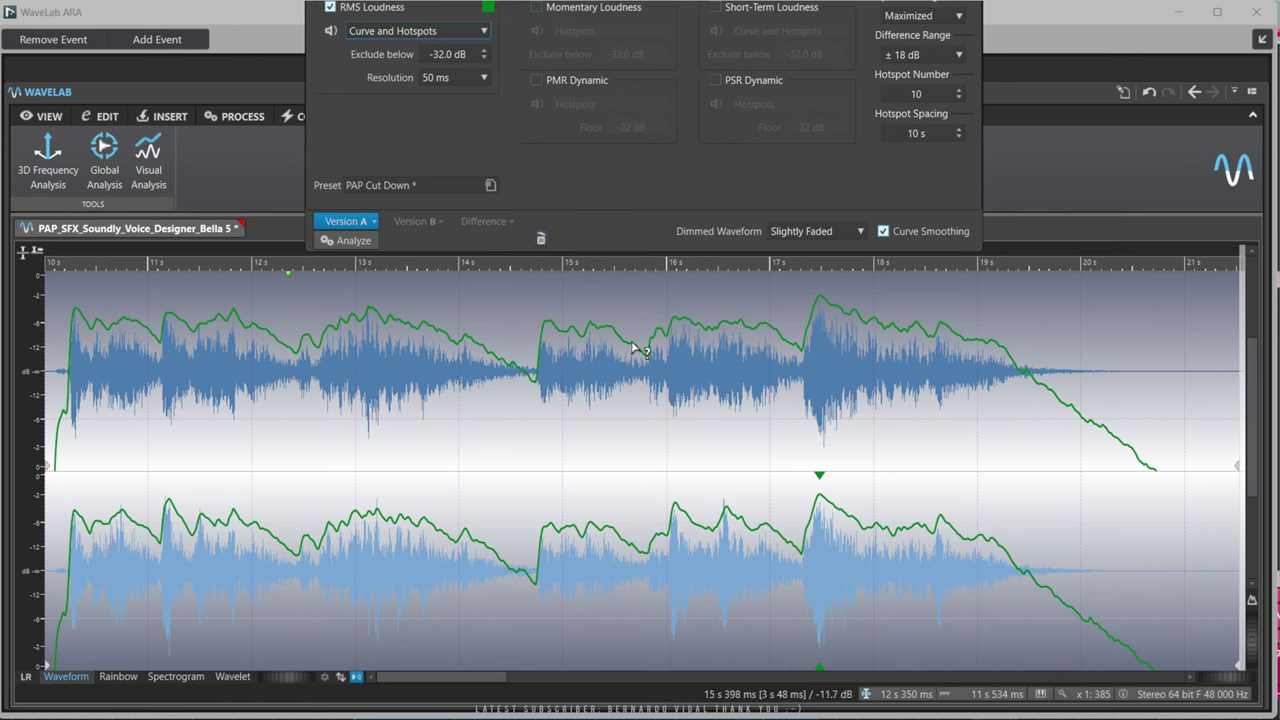
pyautogui.moveTo(651, 356)
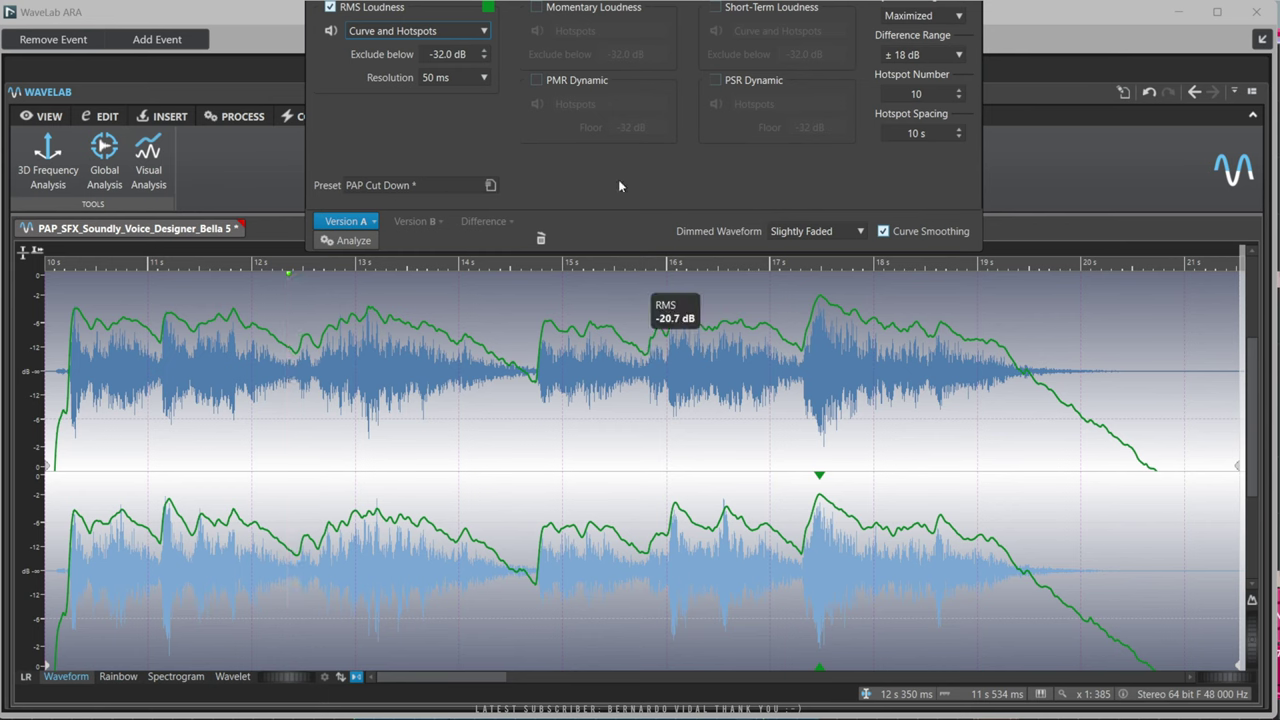
# Show the Integrated Loudness overlay alongside LRA and hide the RMS Loudness overlay
pyautogui.moveTo(839, 0); pyautogui.dragTo(958, 197)
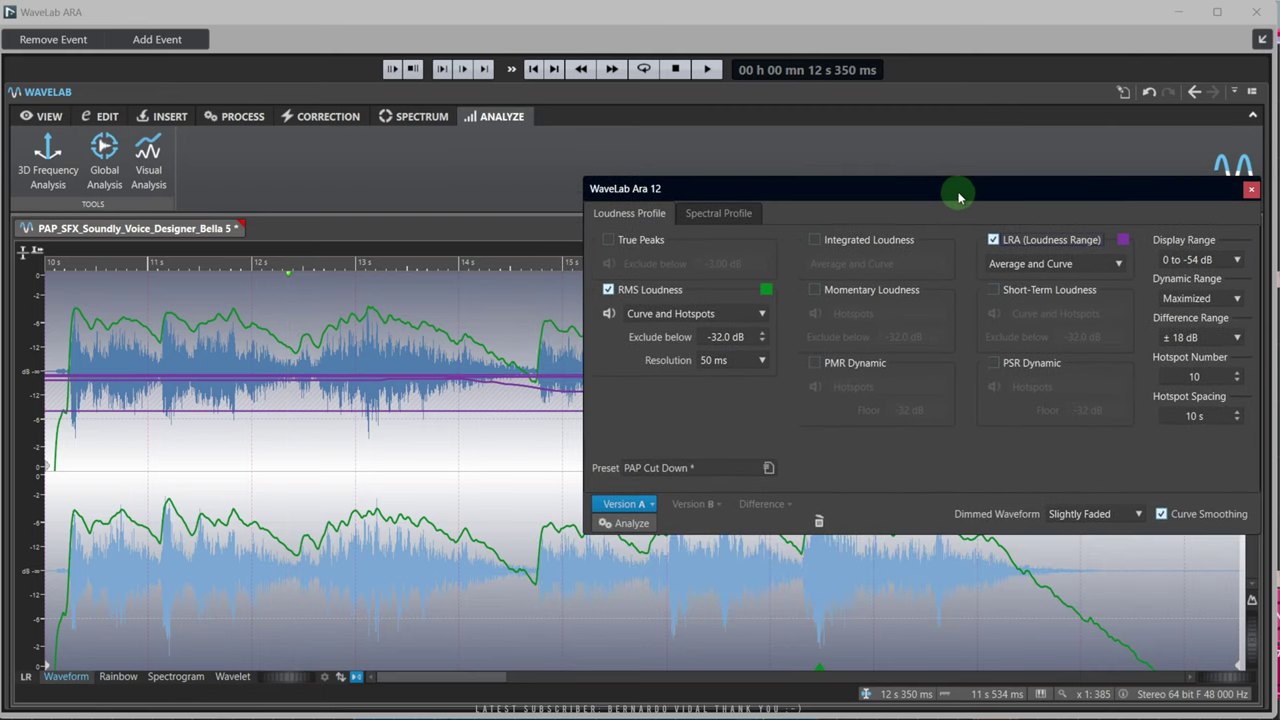
pyautogui.click(815, 241)
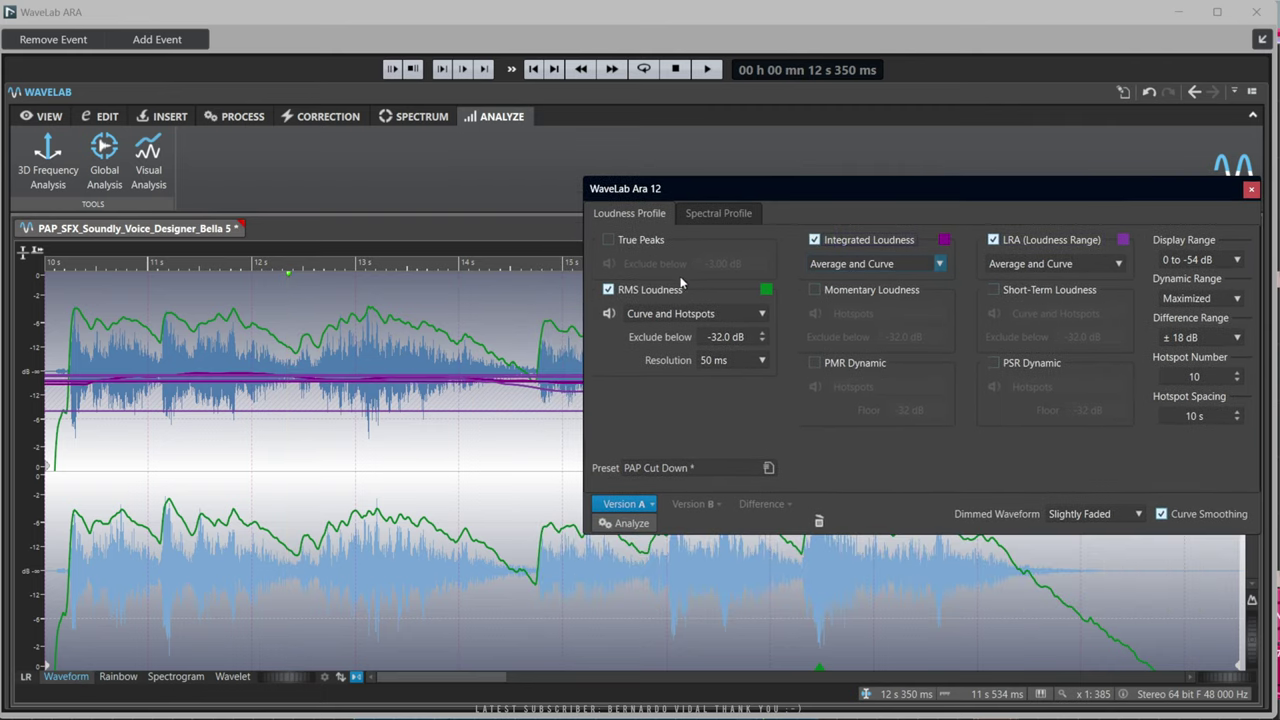
pyautogui.click(609, 290)
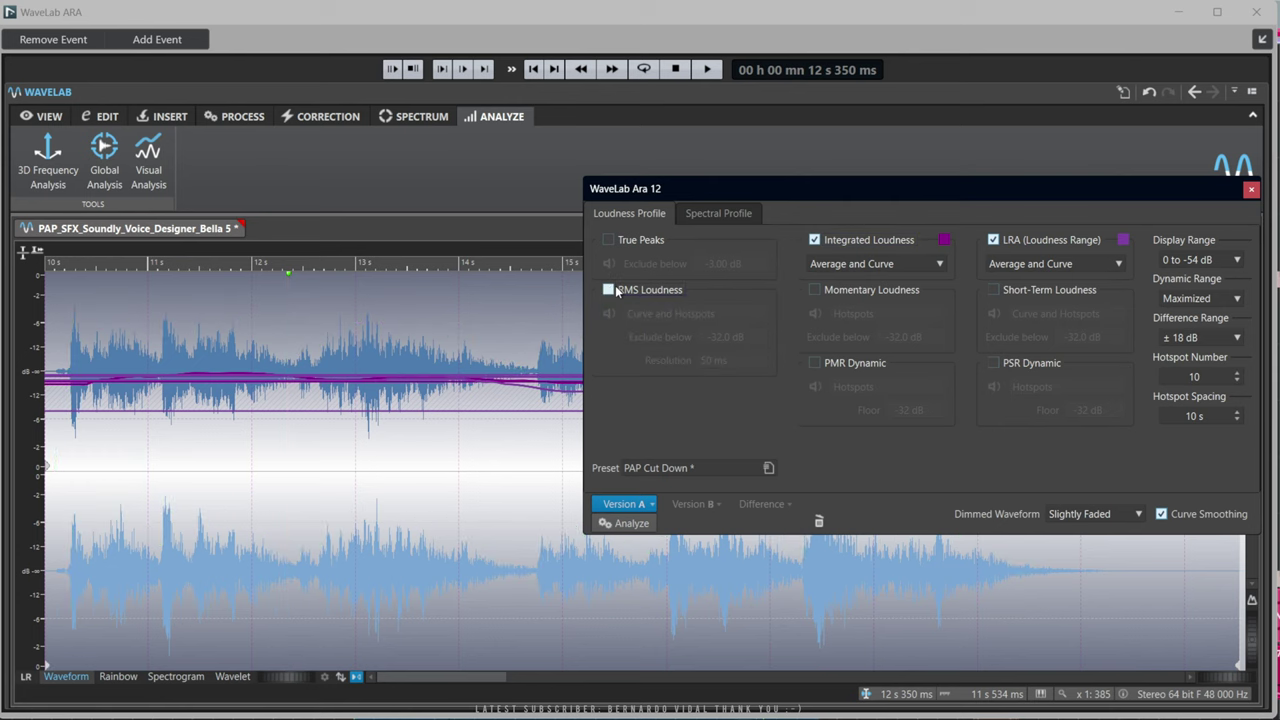
# Replace the Integrated Loudness overlay with Momentary Loudness displayed as Curve and Hotspots
pyautogui.click(815, 290)
pyautogui.click(814, 240)
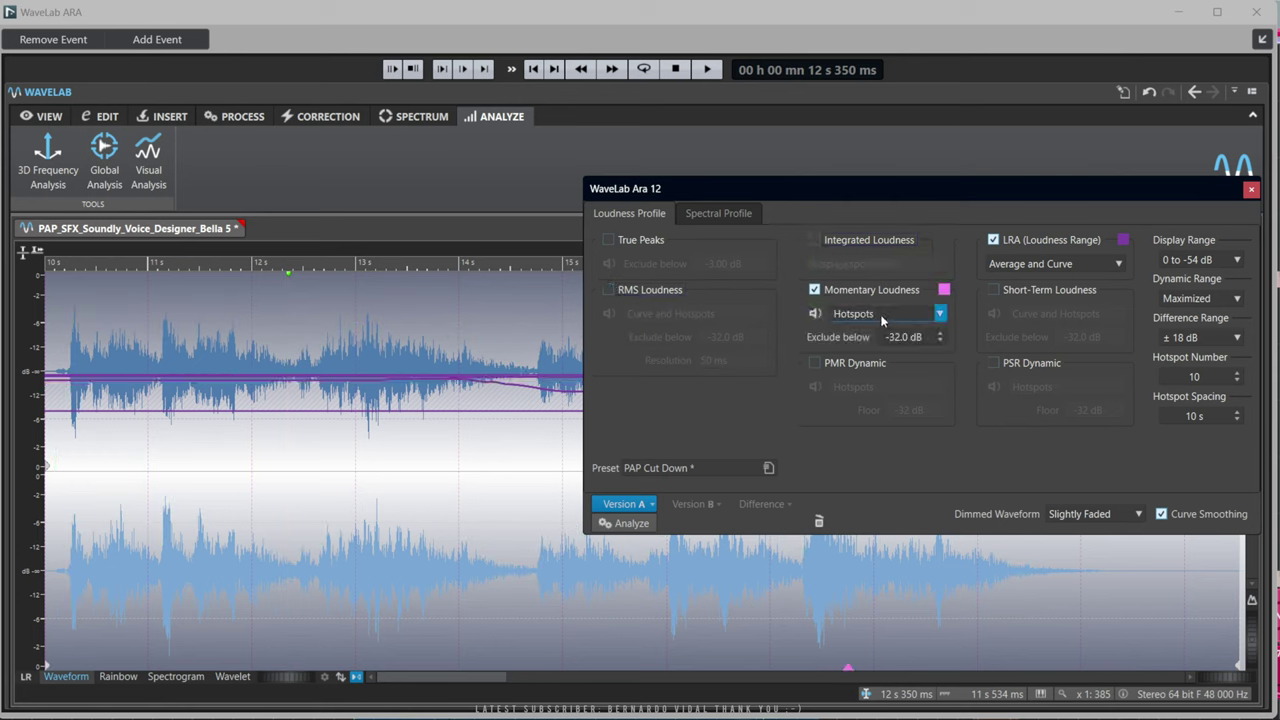
pyautogui.click(881, 314)
pyautogui.click(874, 353)
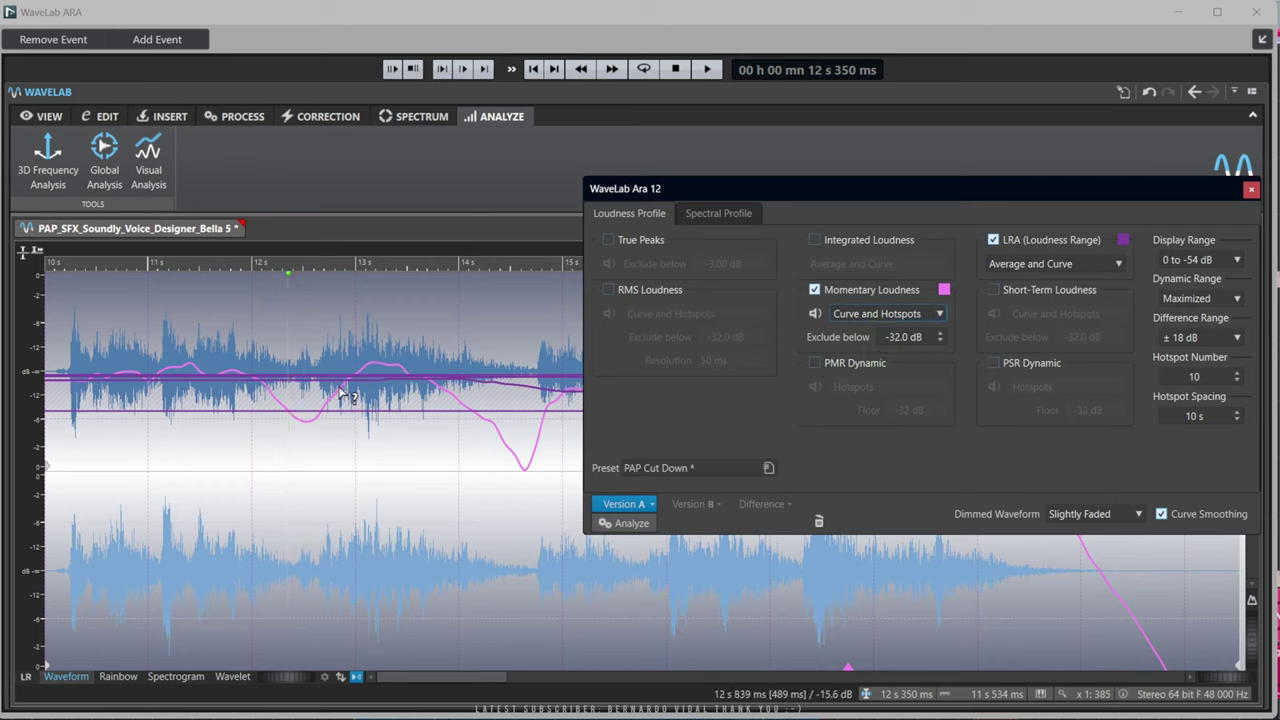
# Replace the Momentary Loudness and LRA overlays with the Short-Term Loudness overlay
pyautogui.click(815, 290)
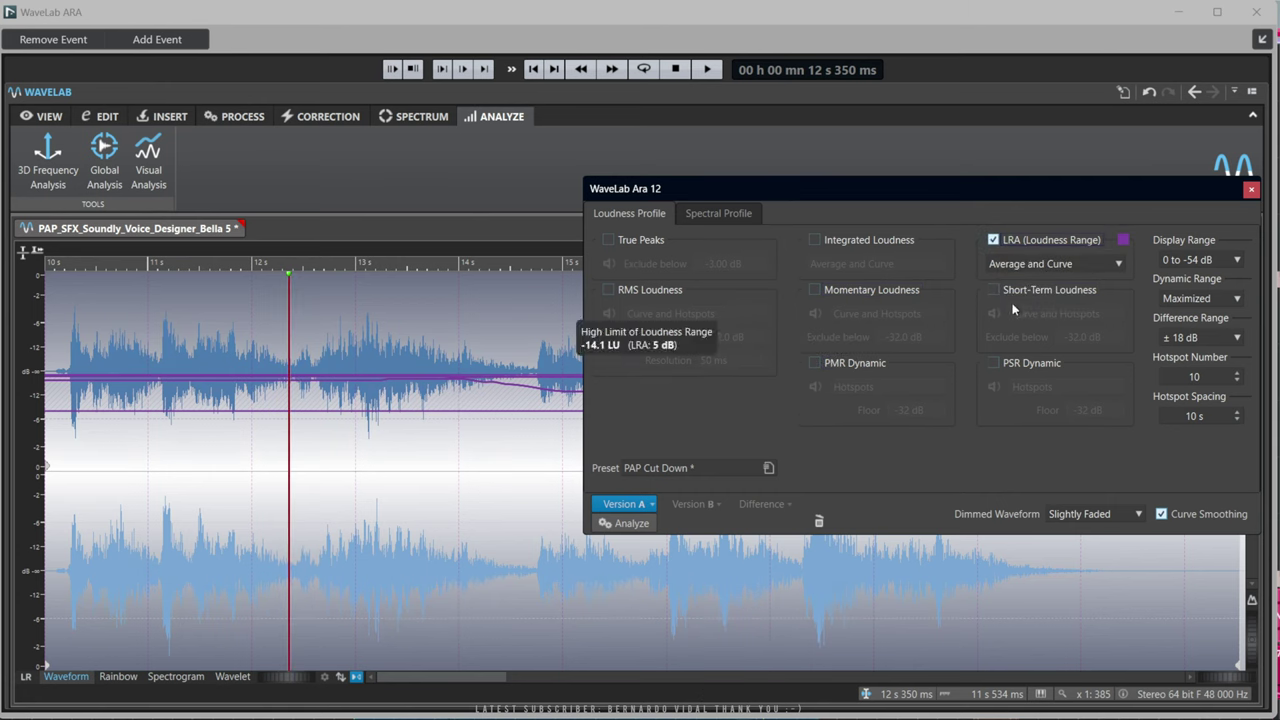
pyautogui.click(994, 241)
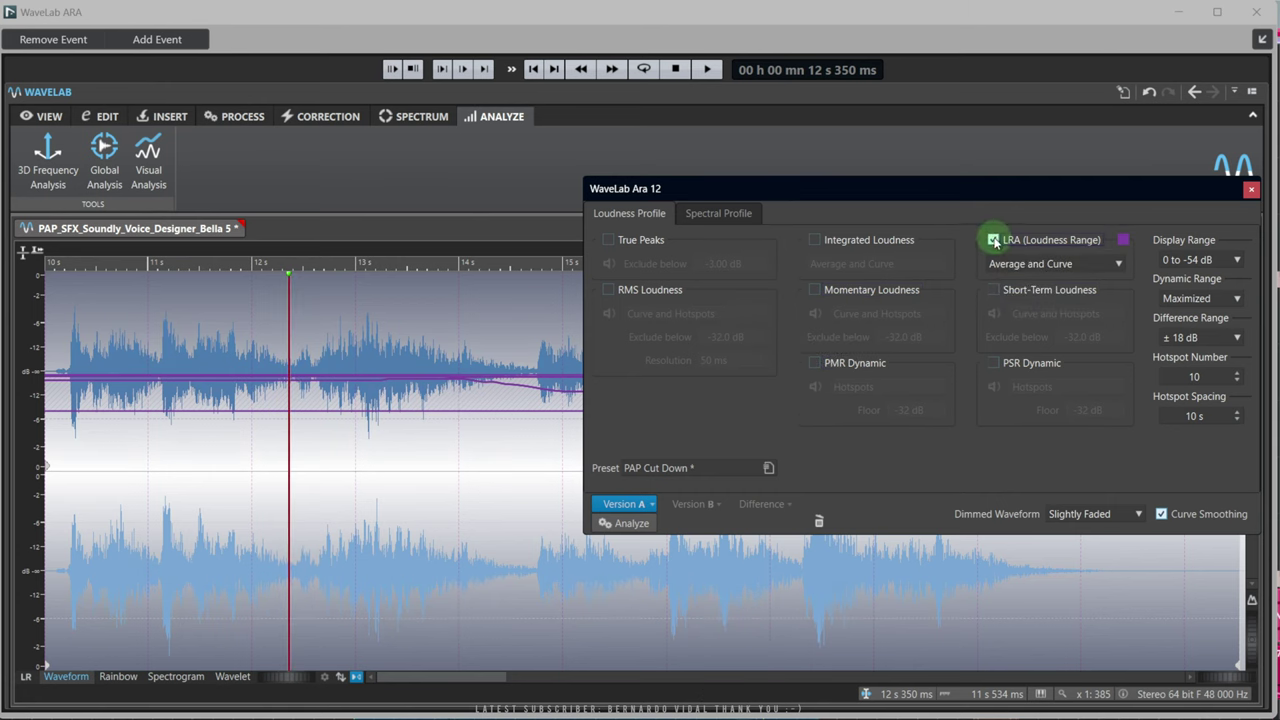
pyautogui.click(995, 290)
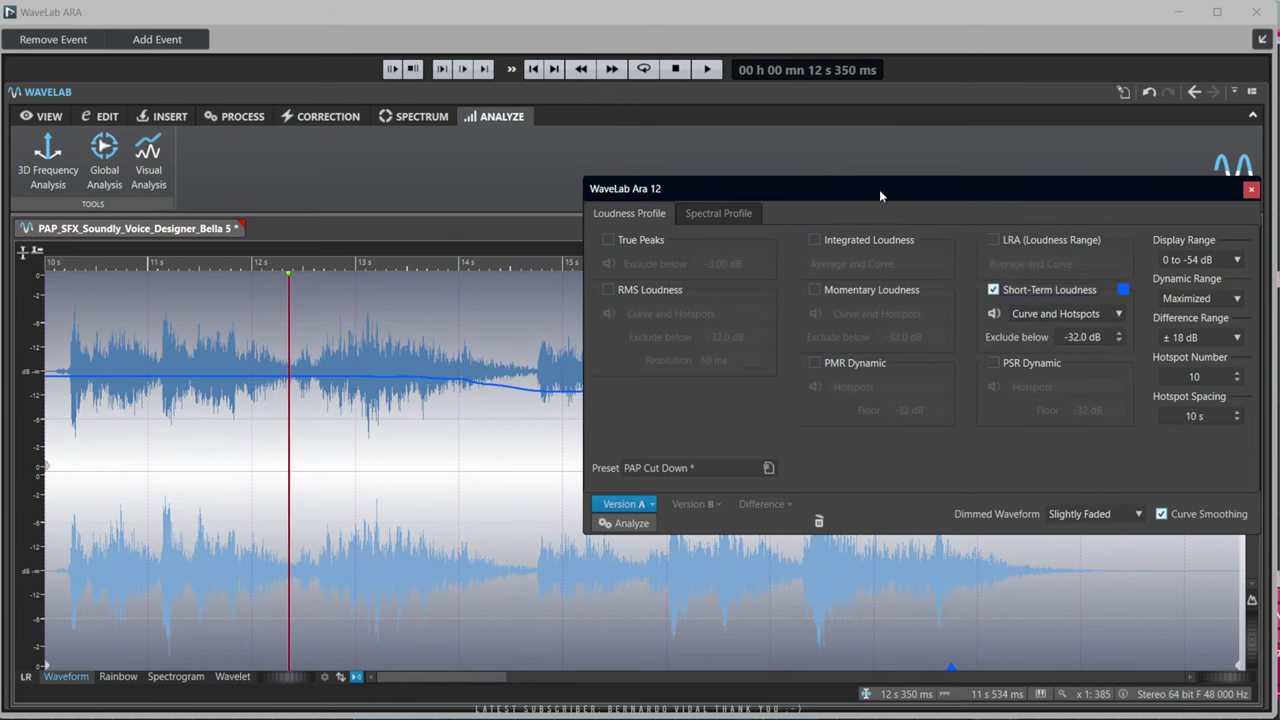
pyautogui.moveTo(879, 189); pyautogui.dragTo(760, 189)
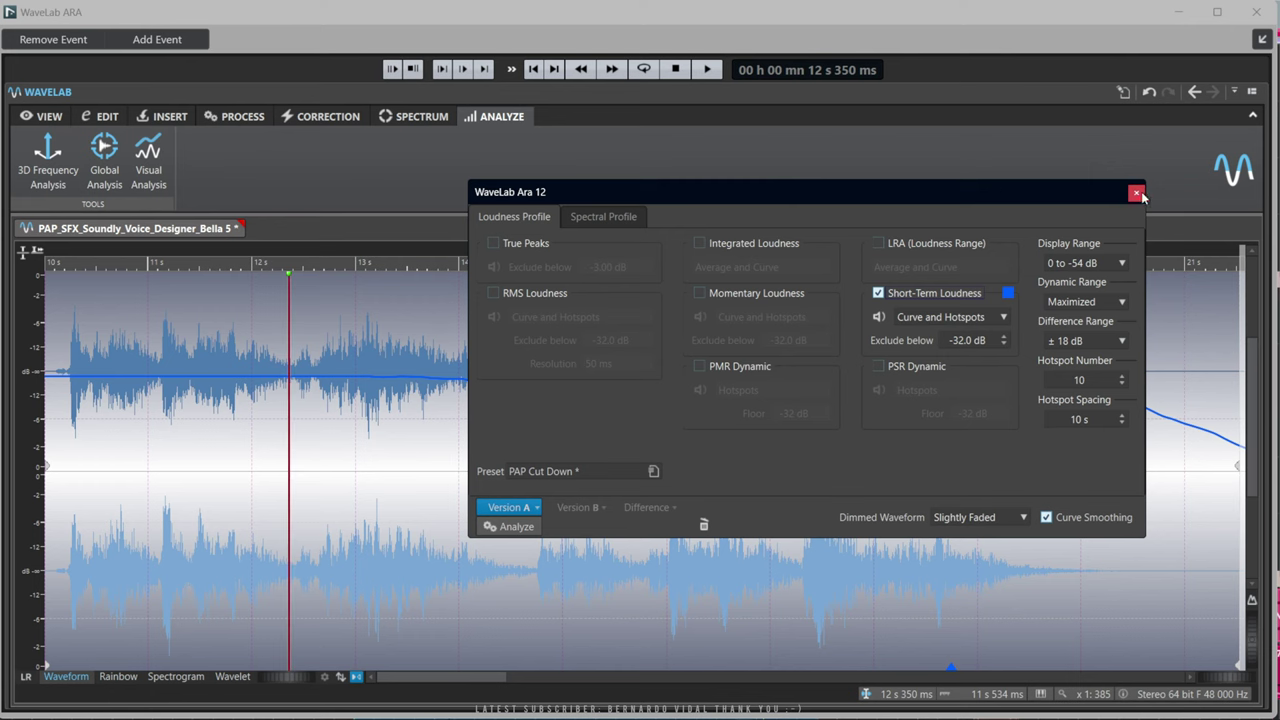
# Examine the Spectral Profile settings for average frequency, hotspots and variable colour
pyautogui.moveTo(955, 194); pyautogui.dragTo(820, 194)
pyautogui.click(478, 214)
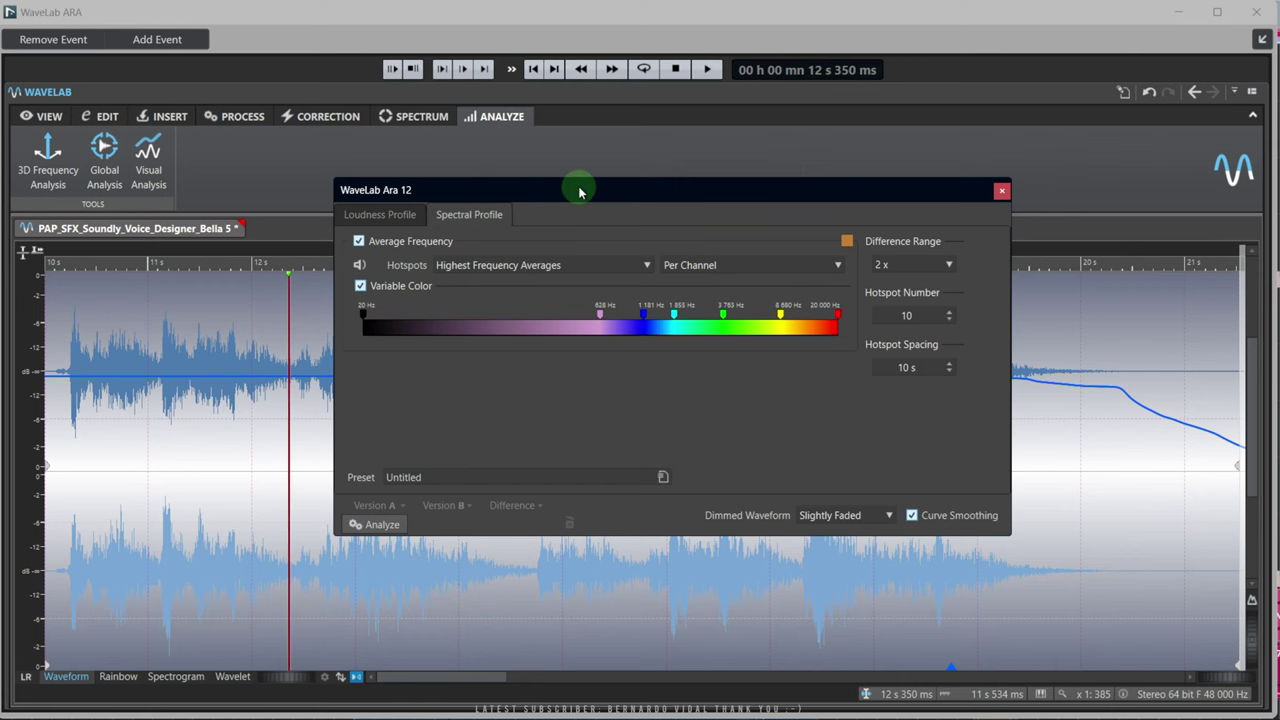
pyautogui.moveTo(578, 190); pyautogui.dragTo(585, 151)
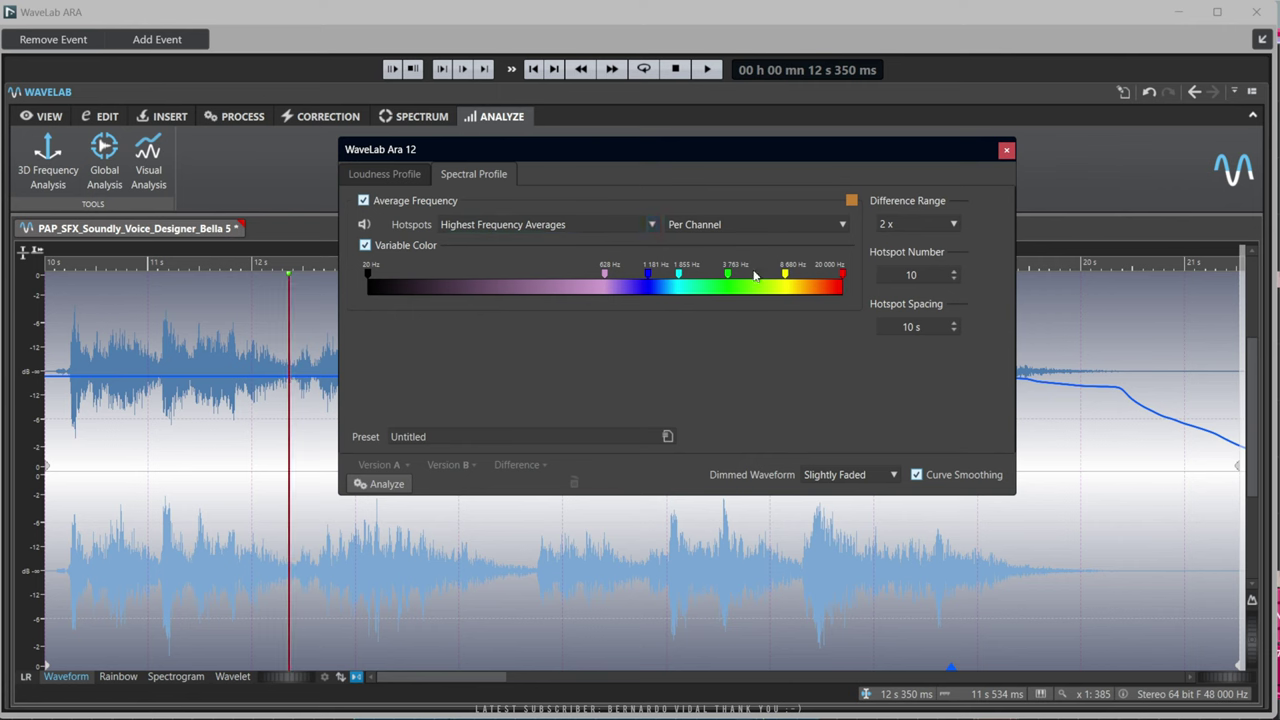
# Return to the Loudness Profile and enable the RMS Loudness overlay together with Short-Term Loudness
pyautogui.click(383, 178)
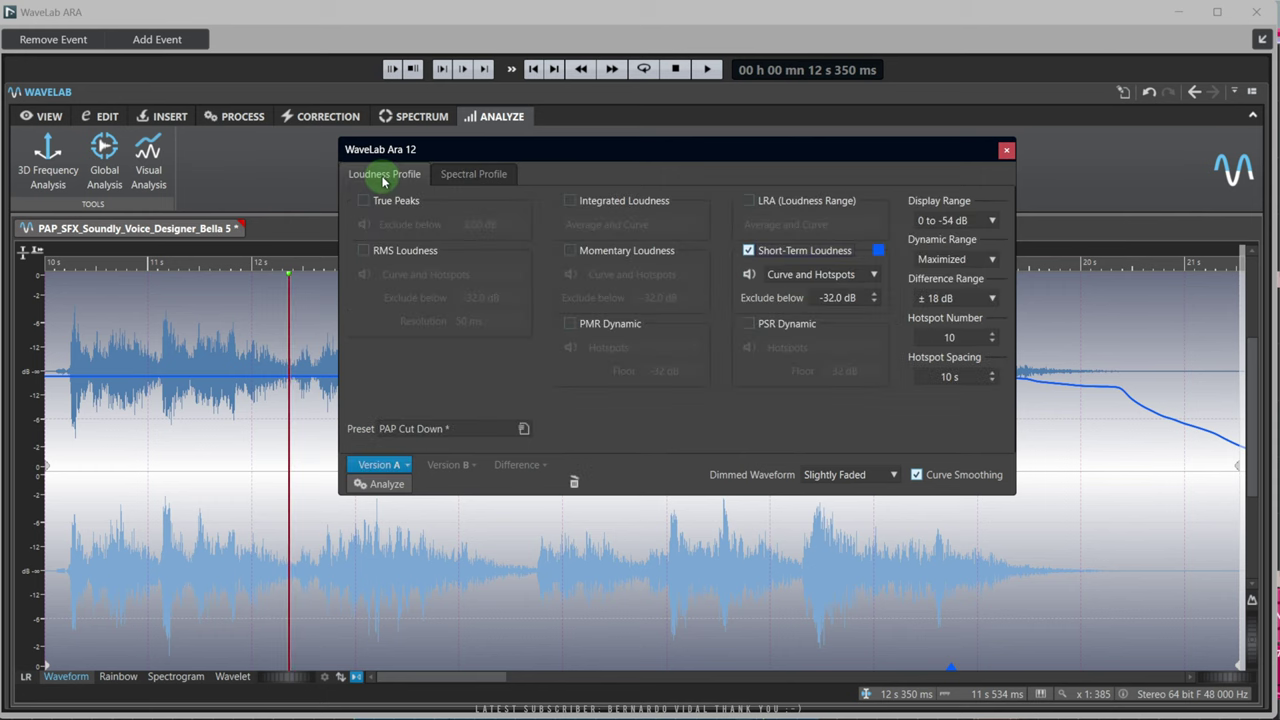
pyautogui.click(364, 251)
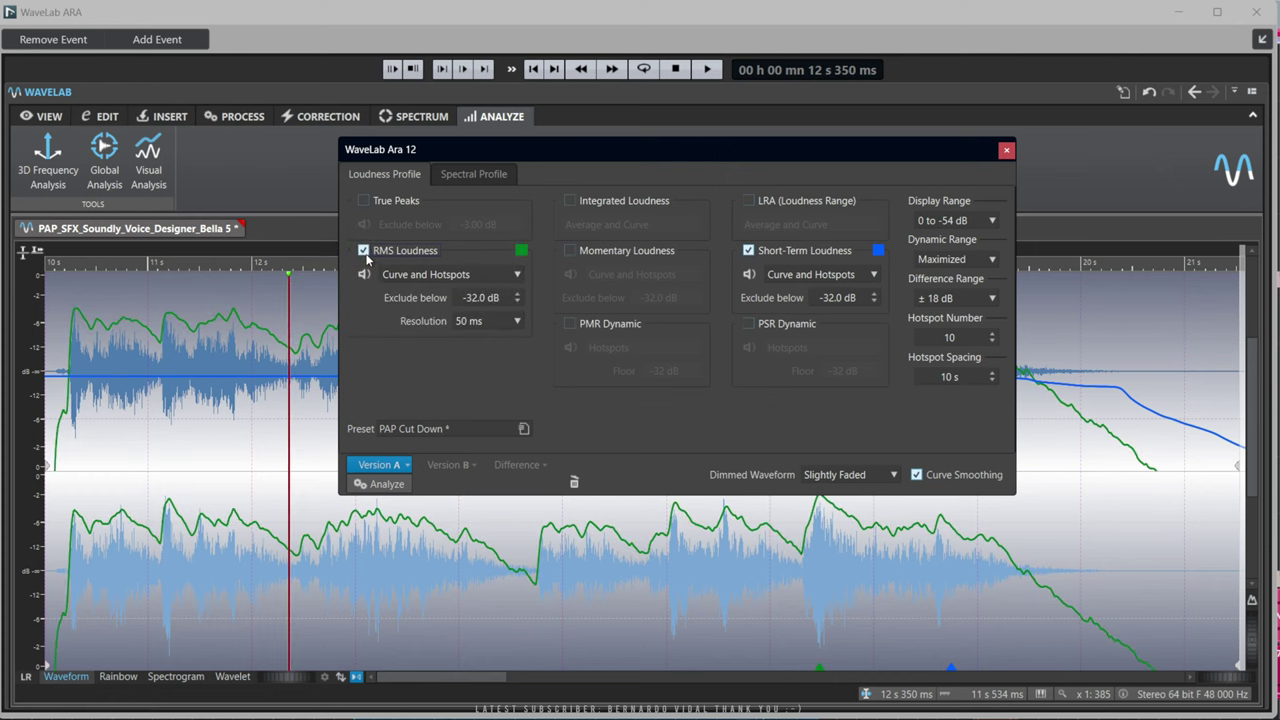
pyautogui.click(522, 250)
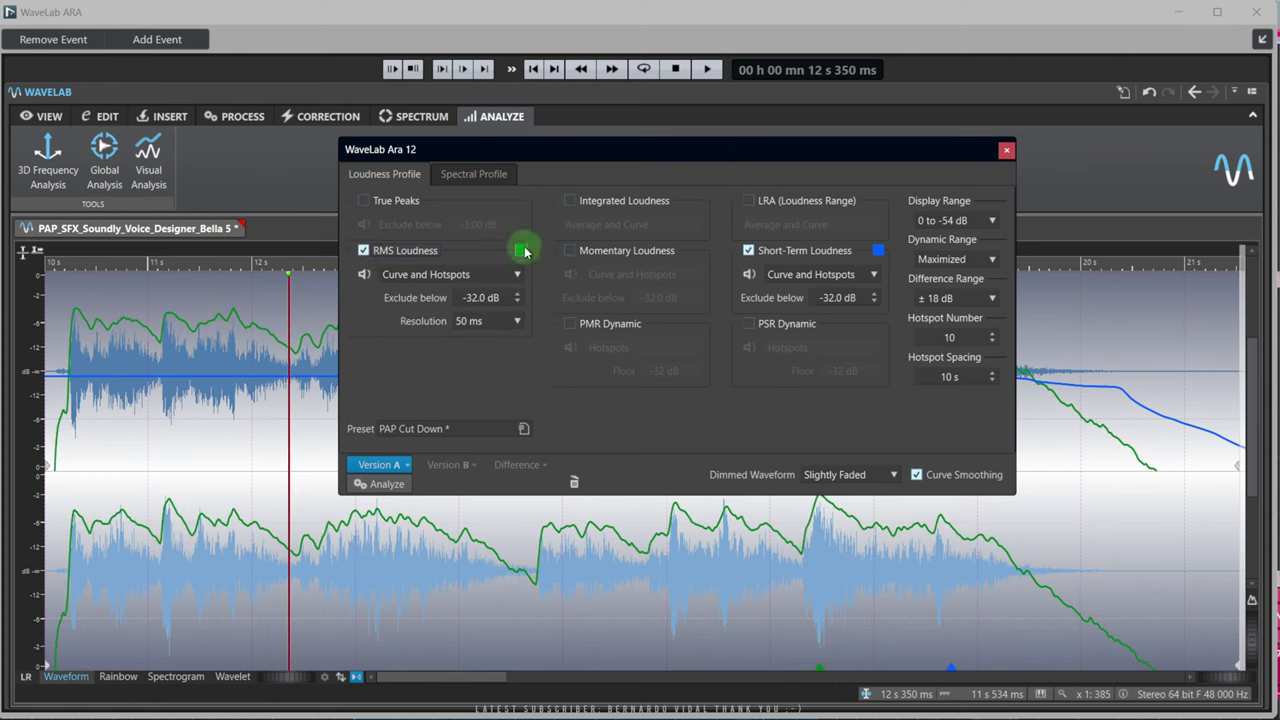
pyautogui.click(702, 285)
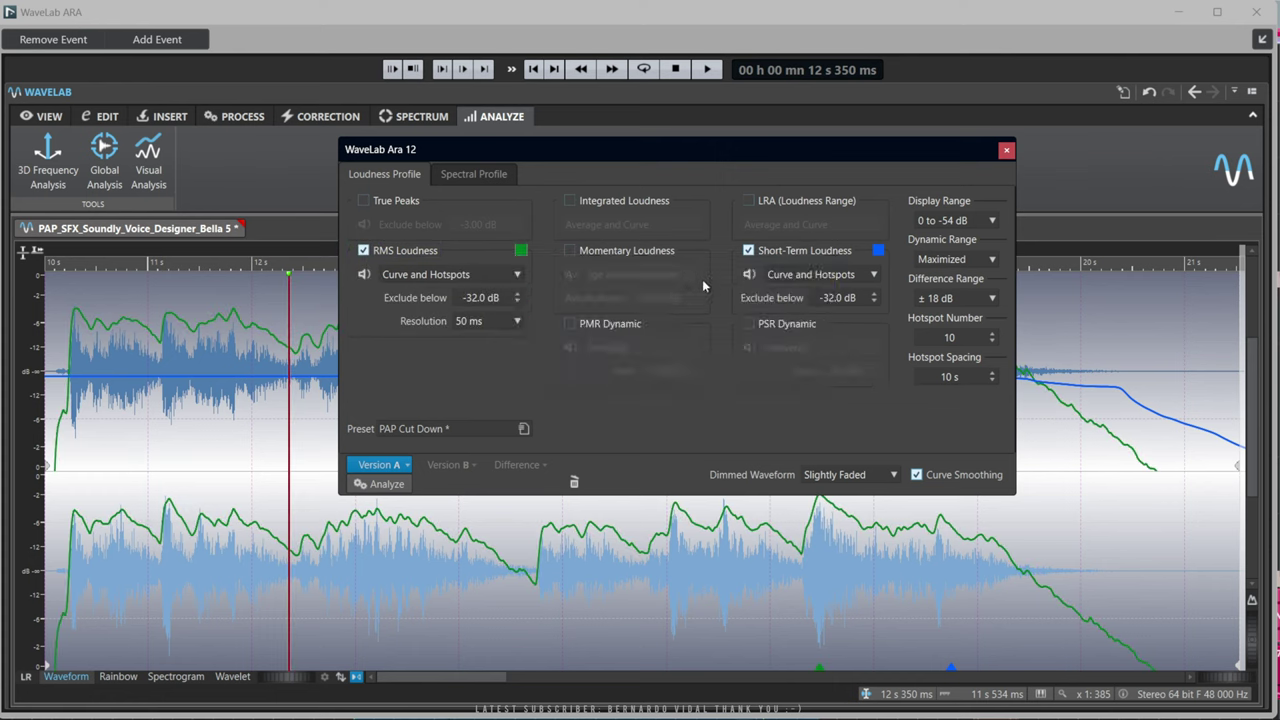
# Change the RMS Loudness overlay colour to dark red and close the Visual Analysis settings
pyautogui.click(520, 251)
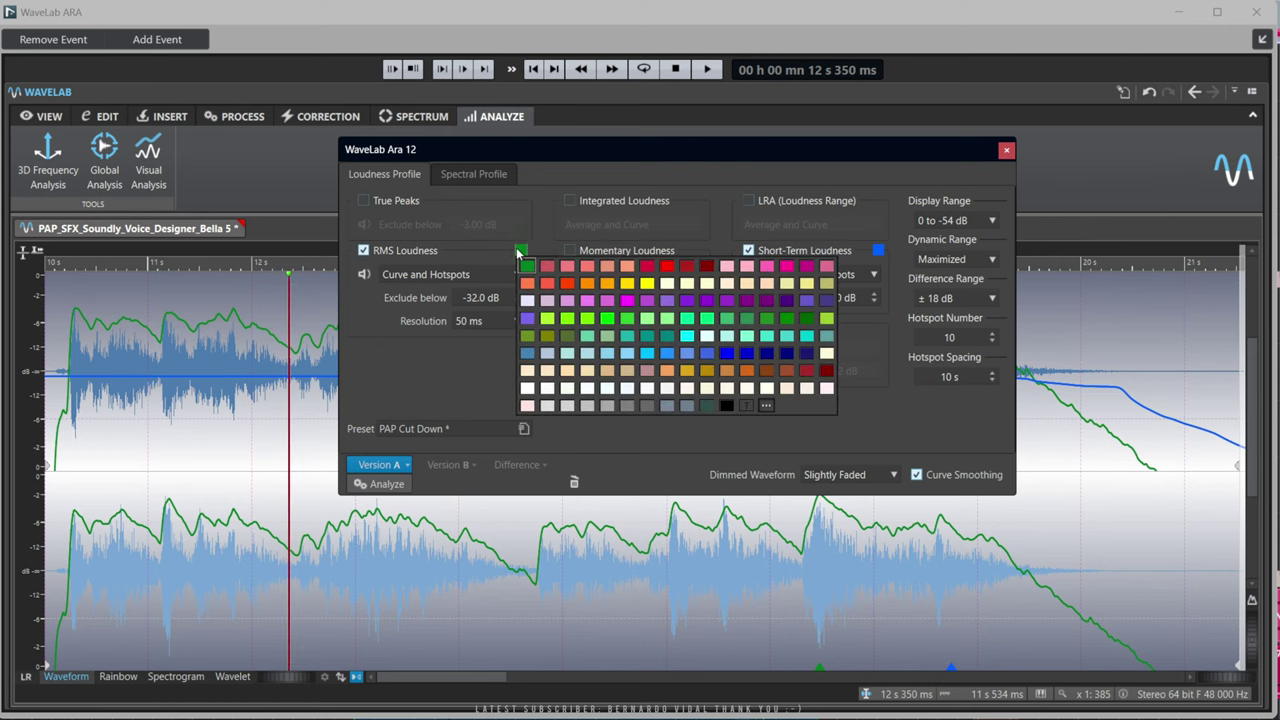
pyautogui.click(686, 277)
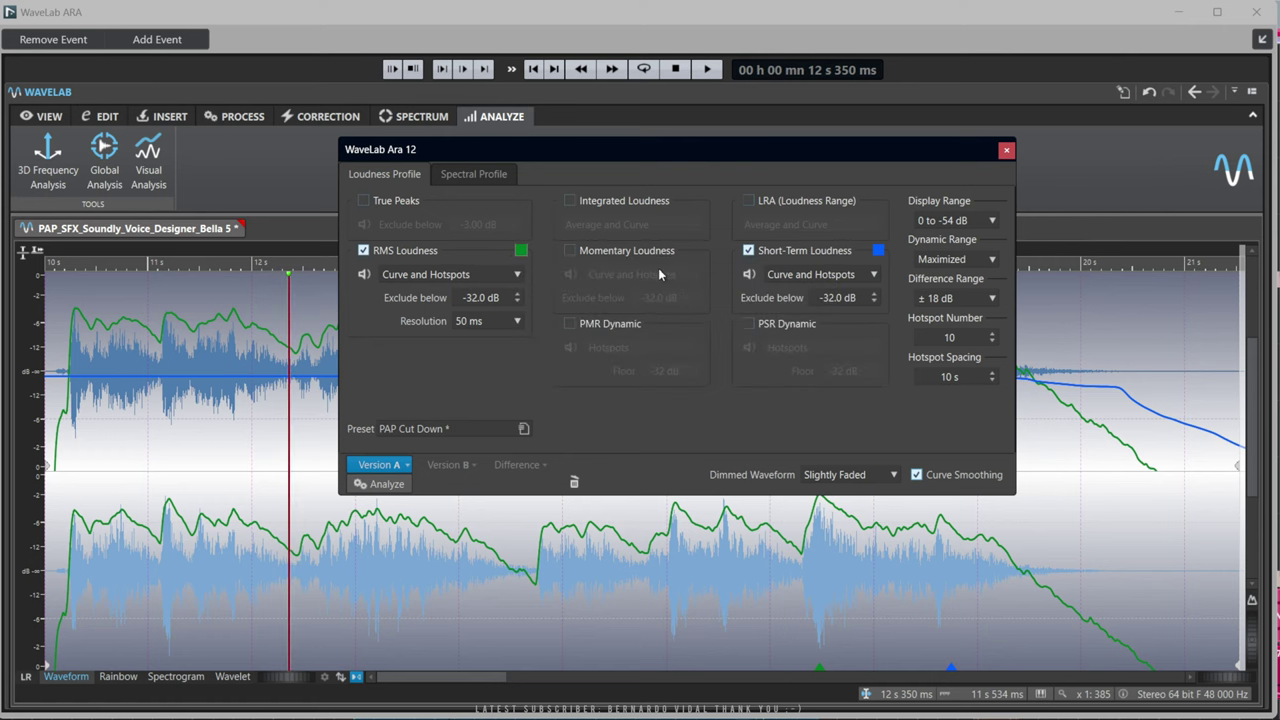
pyautogui.click(520, 251)
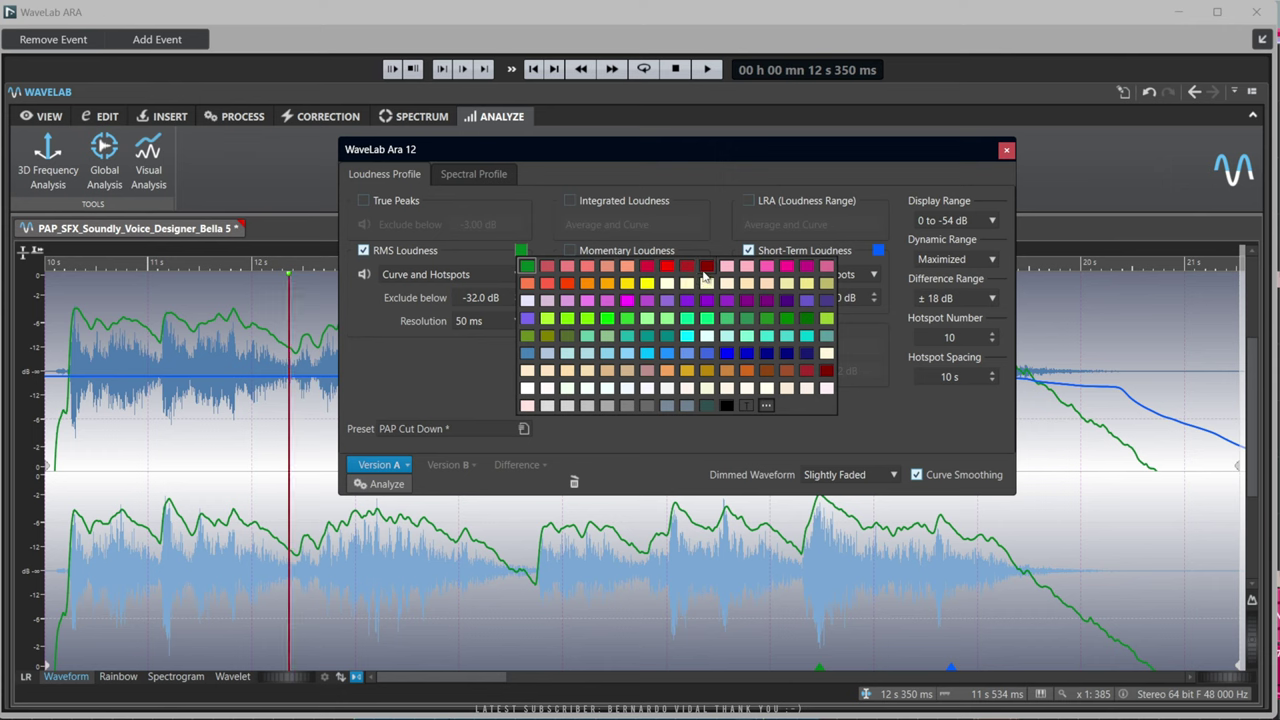
pyautogui.click(706, 267)
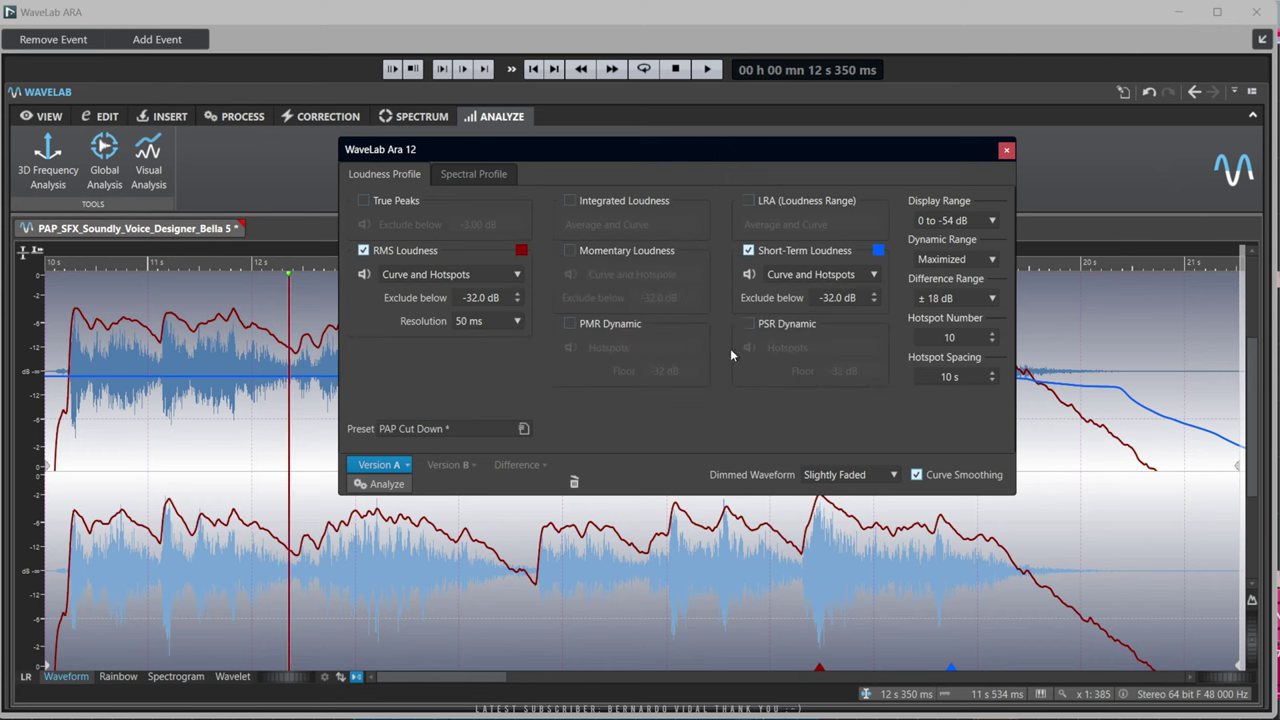
pyautogui.click(1006, 152)
pyautogui.click(627, 176)
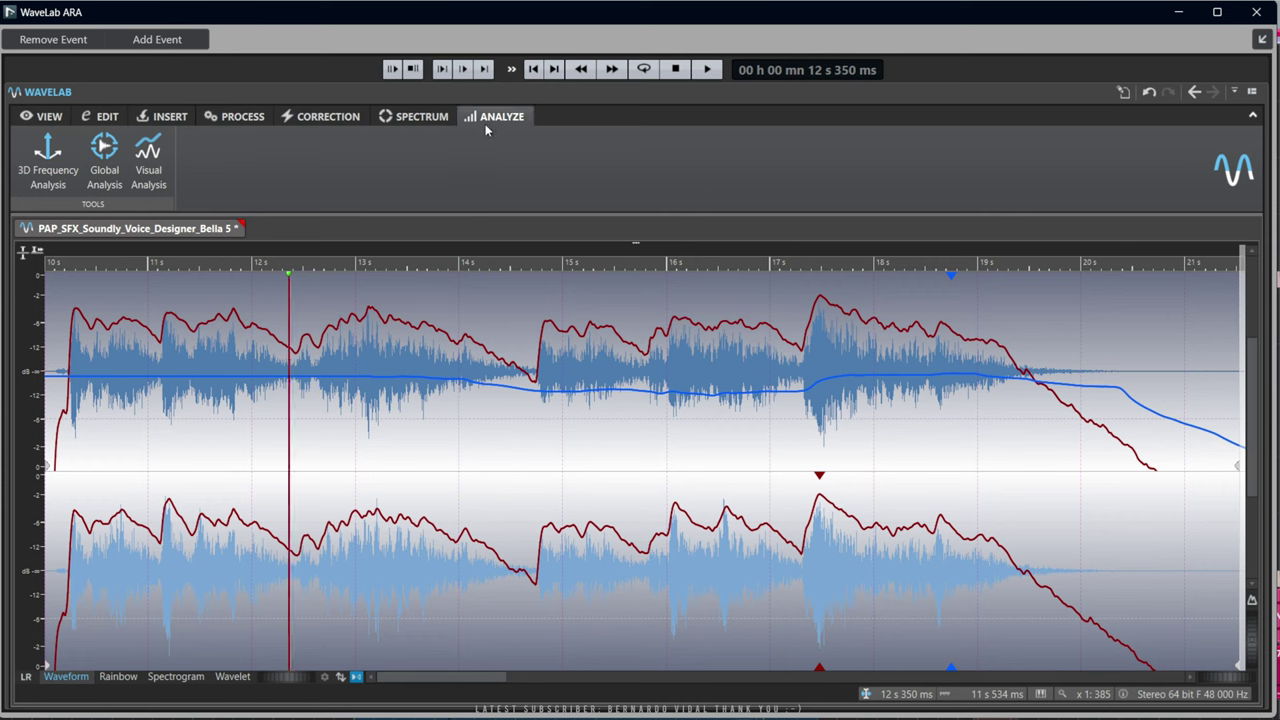
# Reopen the Visual Analysis settings, disable the RMS Loudness overlay and close the dialog
pyautogui.click(237, 120)
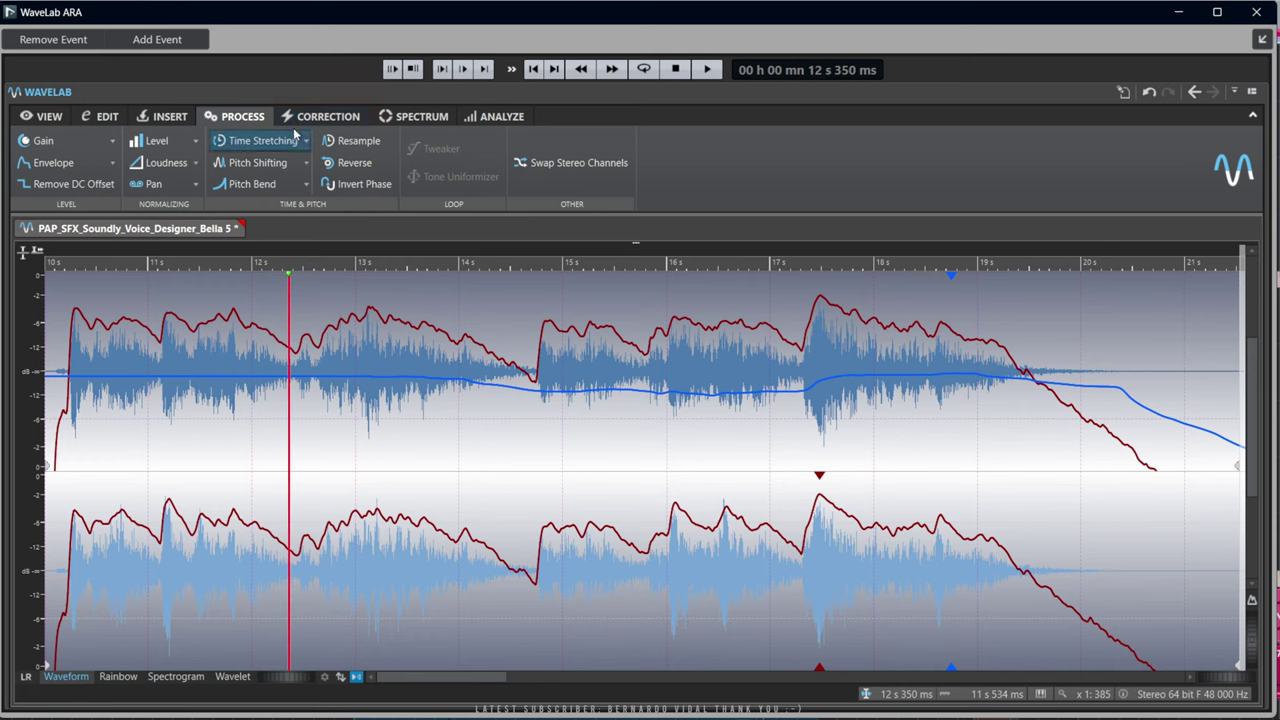
pyautogui.click(489, 120)
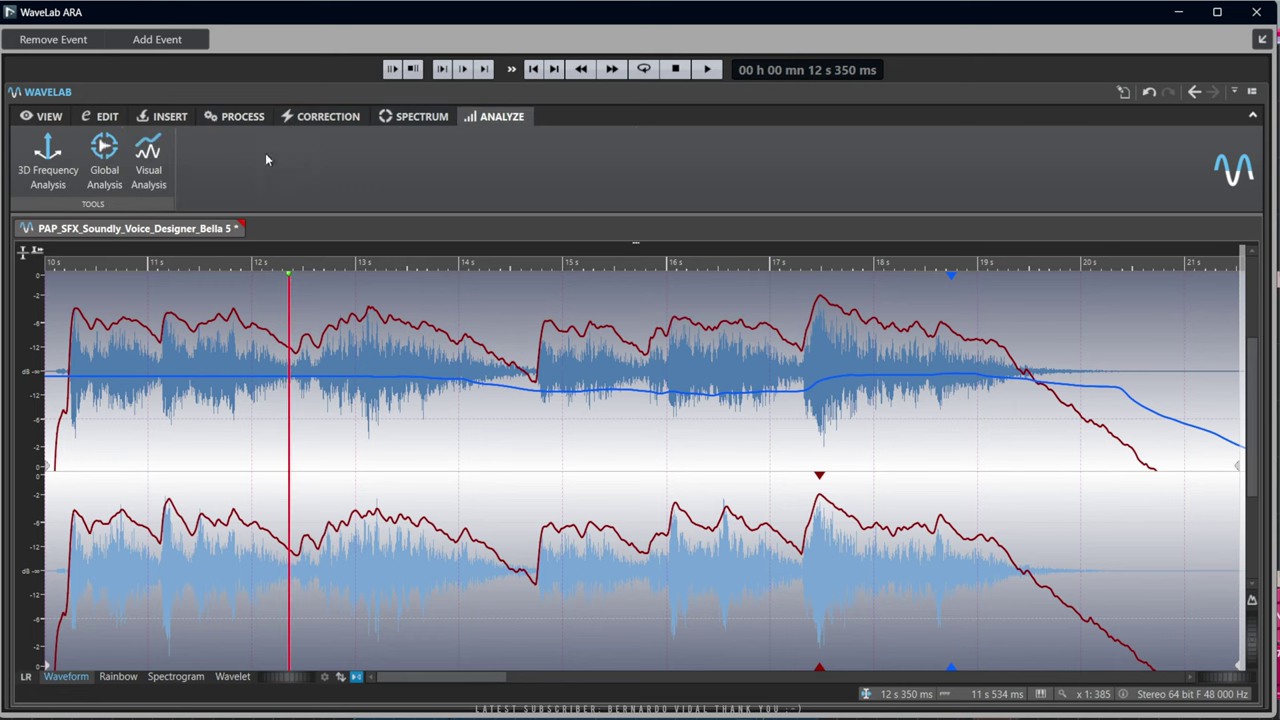
pyautogui.click(150, 180)
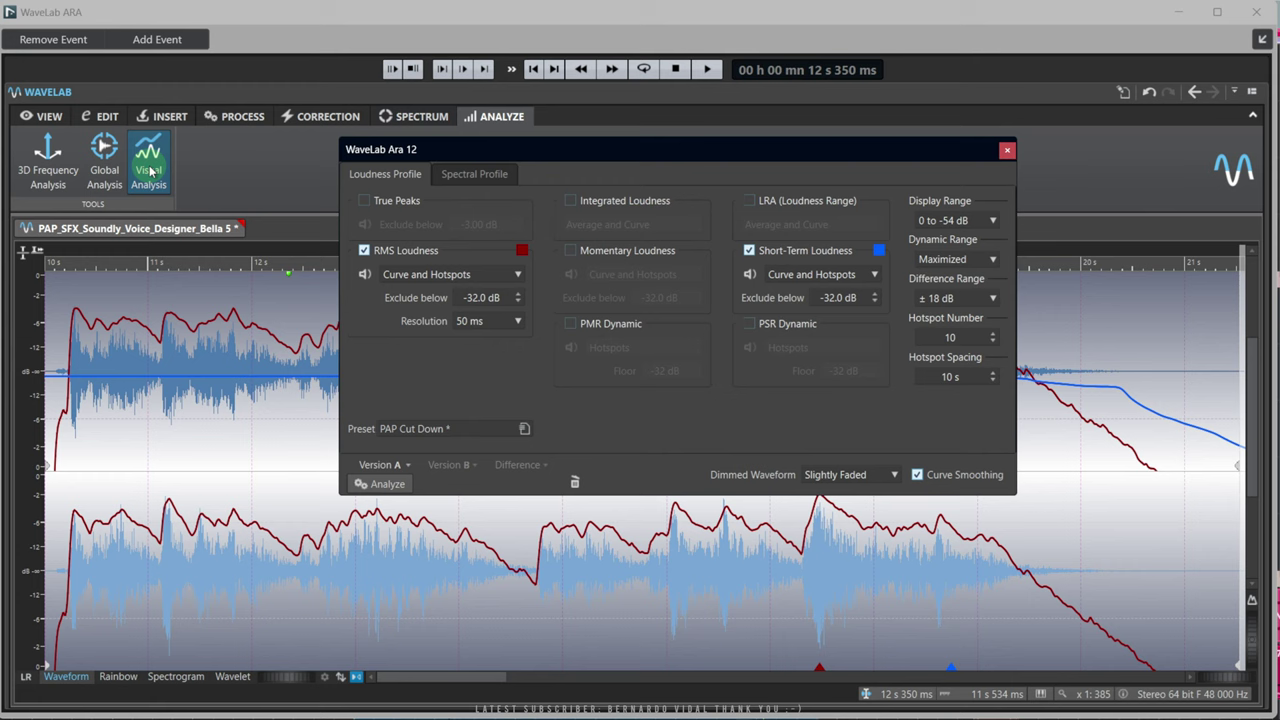
pyautogui.click(366, 251)
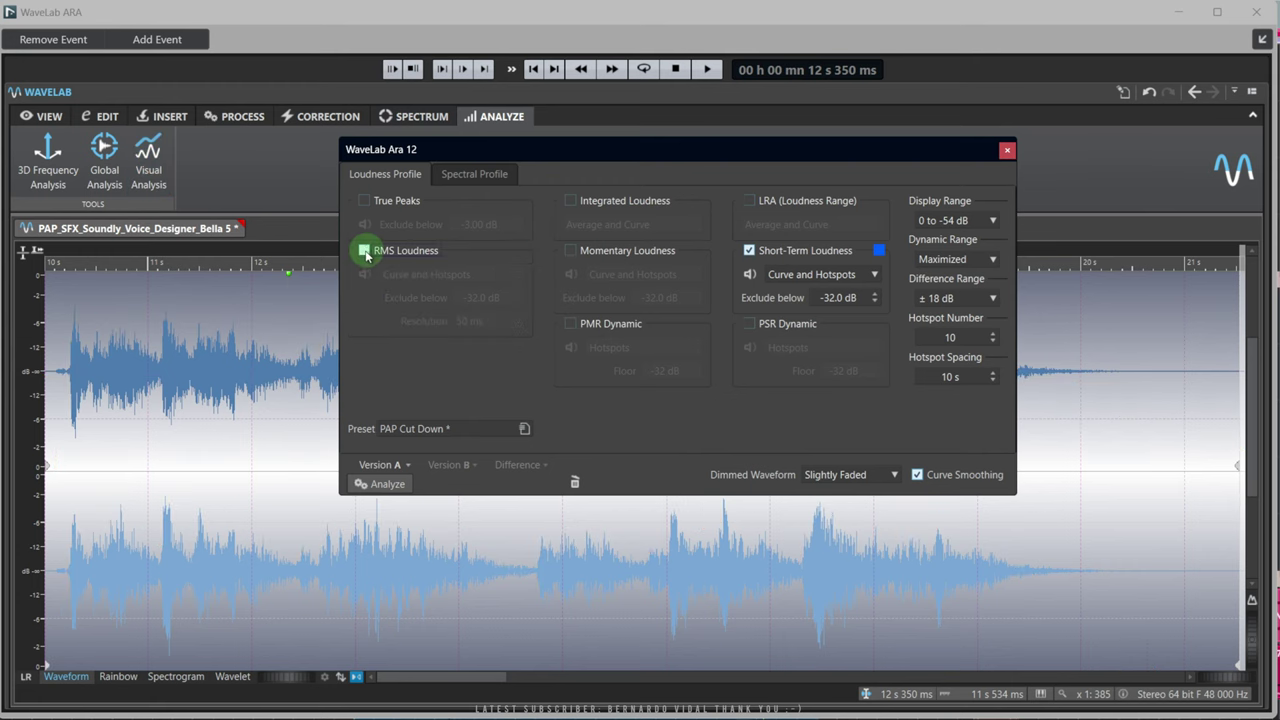
pyautogui.click(1006, 152)
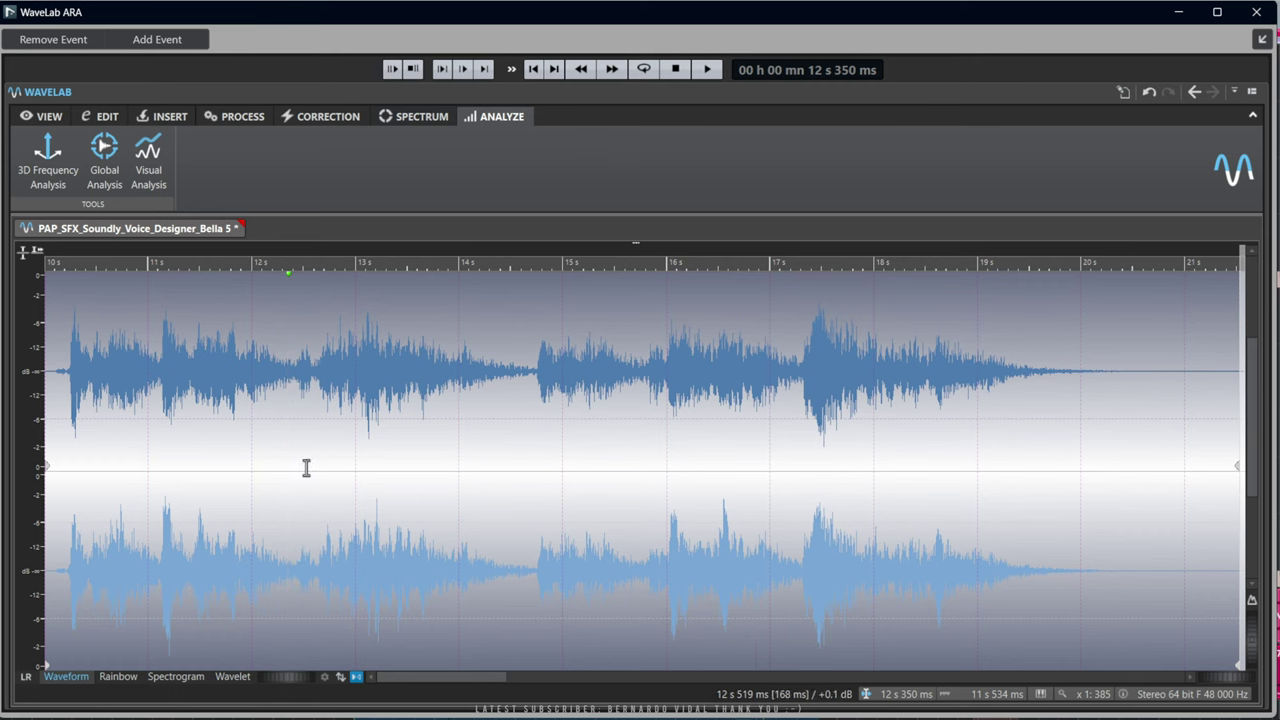
pyautogui.click(357, 678)
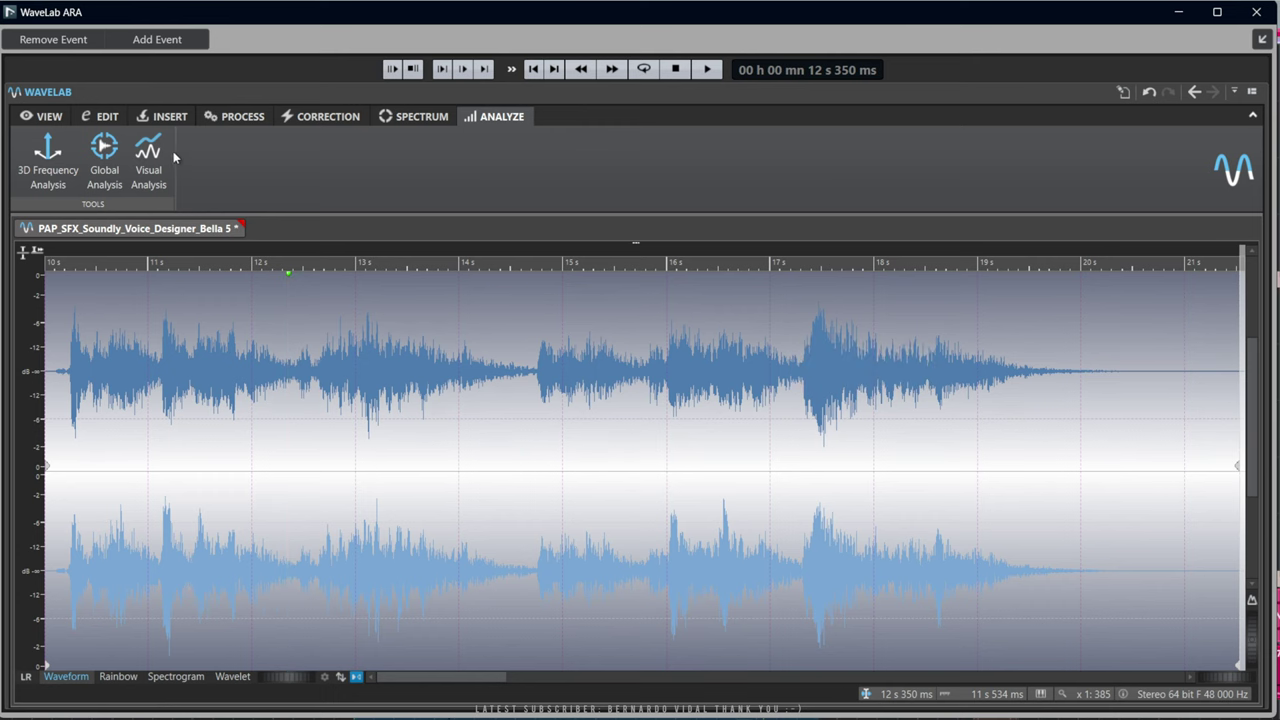
# Select the clip's ending from about 17.2 s to the end and apply a fade-out to it
pyautogui.click(236, 118)
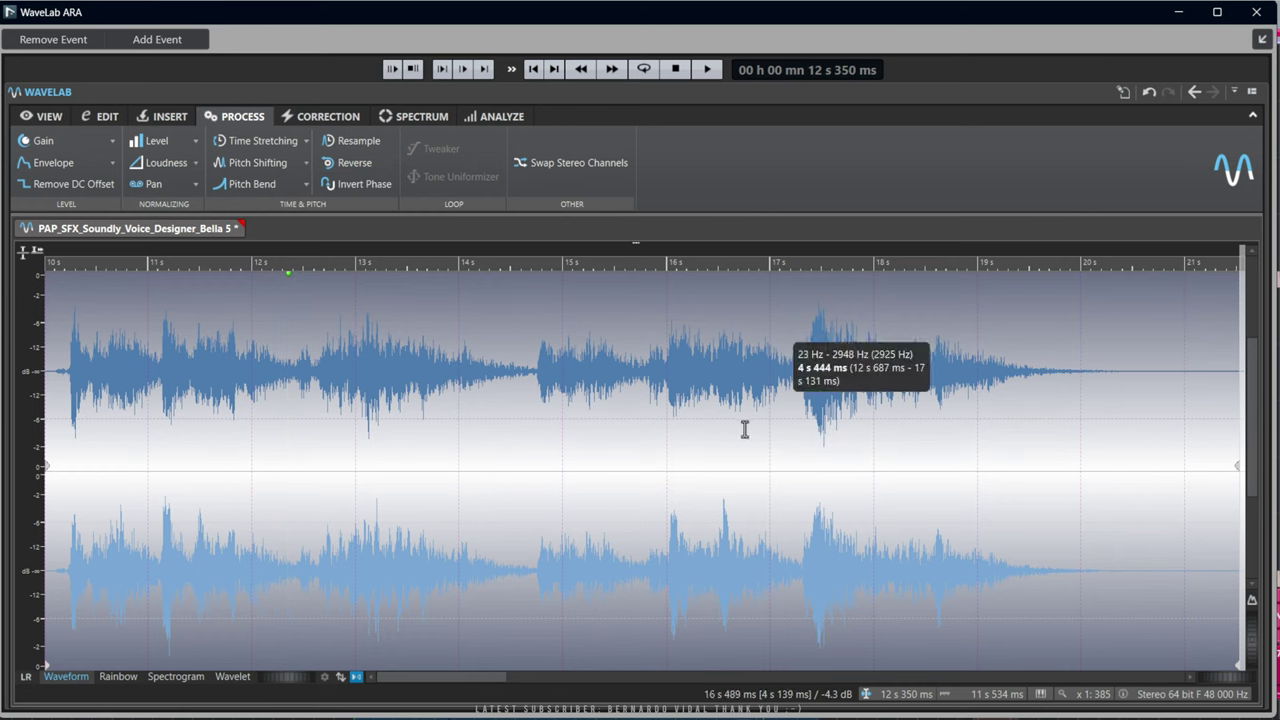
pyautogui.moveTo(794, 429); pyautogui.dragTo(1178, 475)
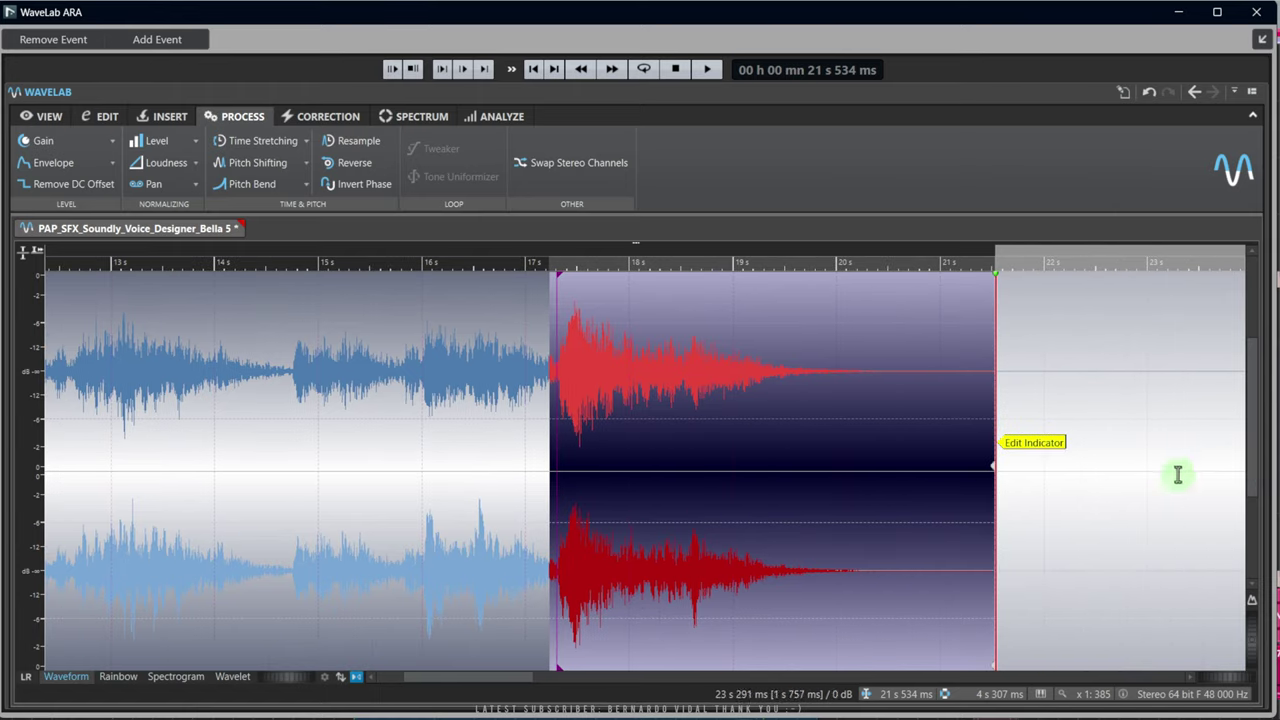
pyautogui.click(147, 118)
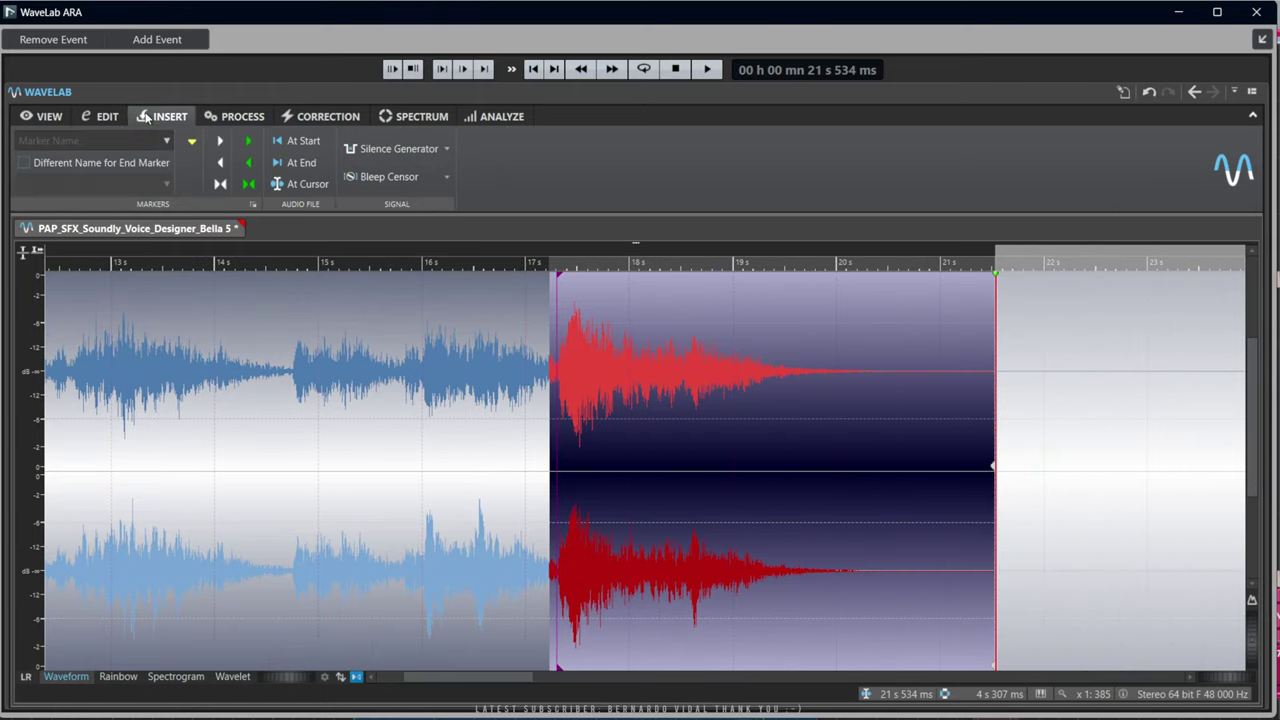
pyautogui.click(107, 118)
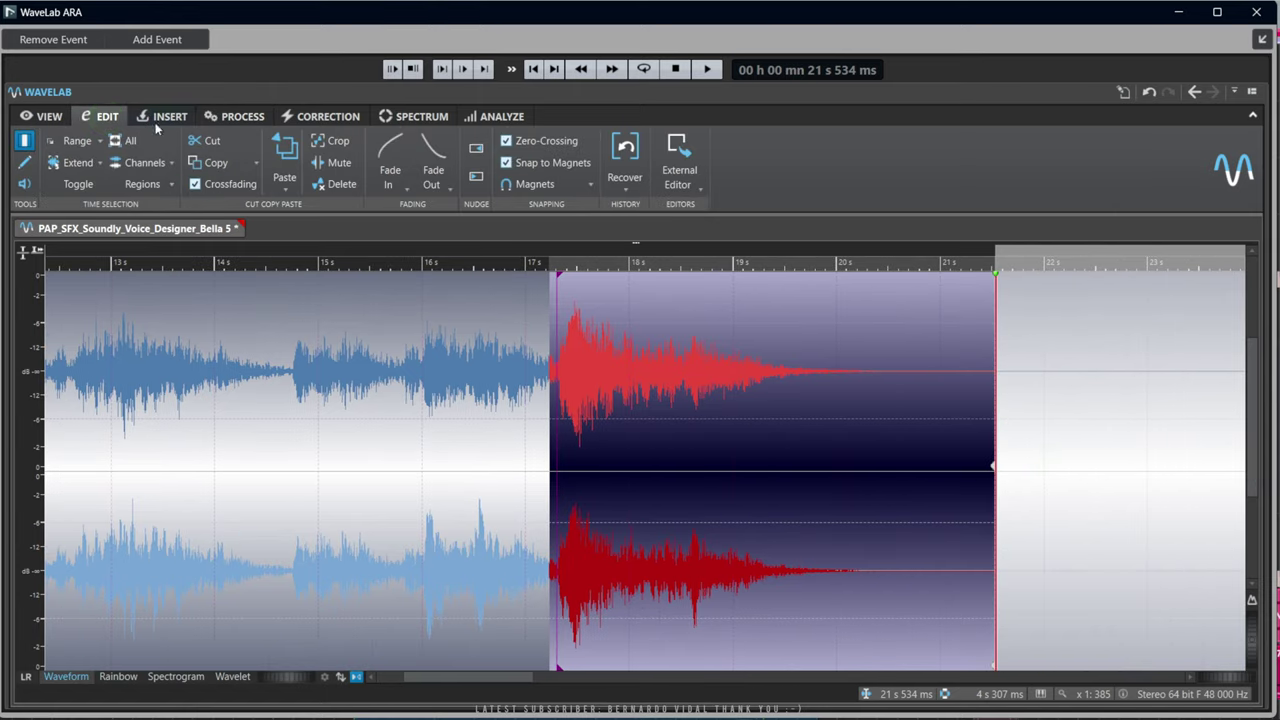
pyautogui.click(434, 155)
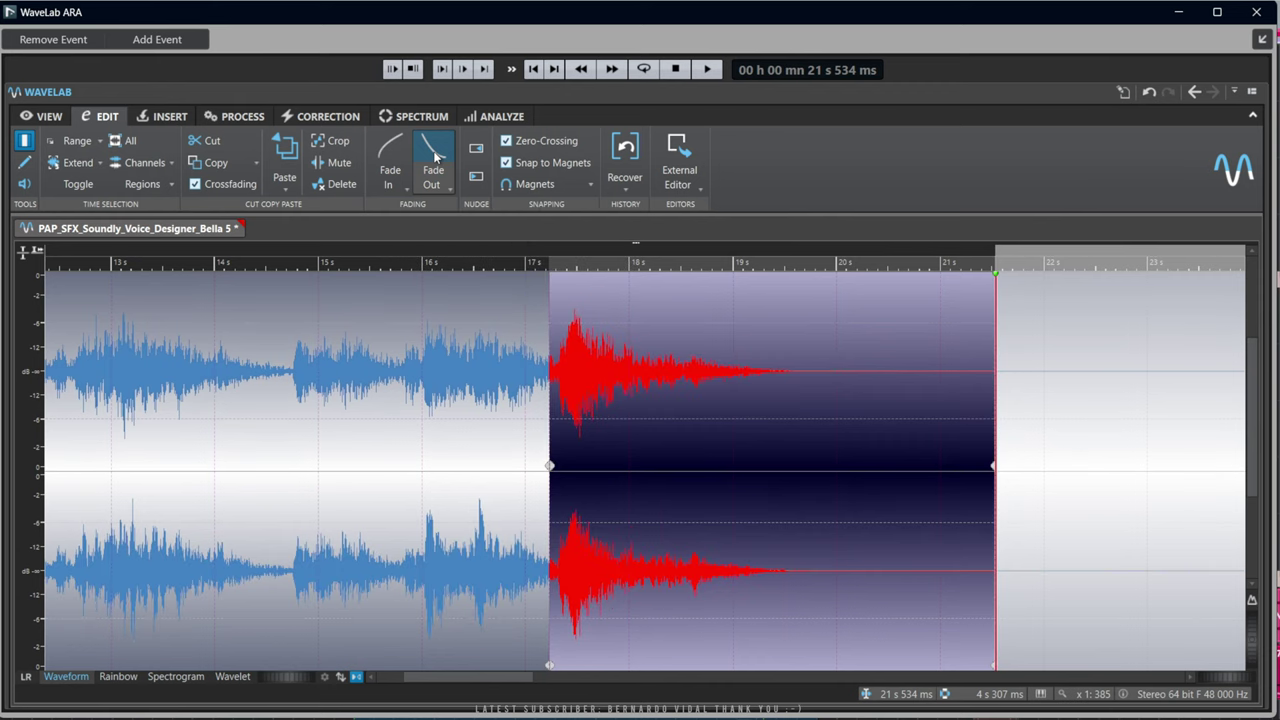
# Play the clip's faded ending from about 15.3 s, stop playback and close the WaveLab ARA editor
pyautogui.click(533, 70)
pyautogui.click(594, 451)
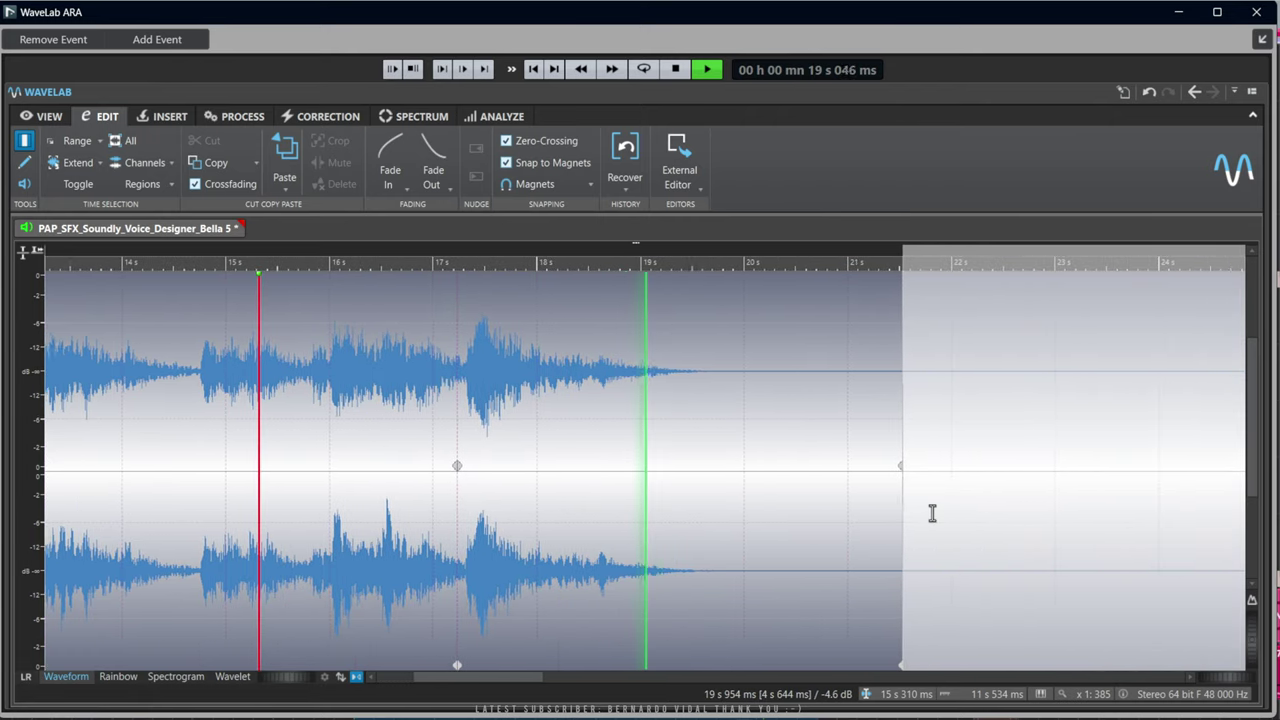
pyautogui.press('space')
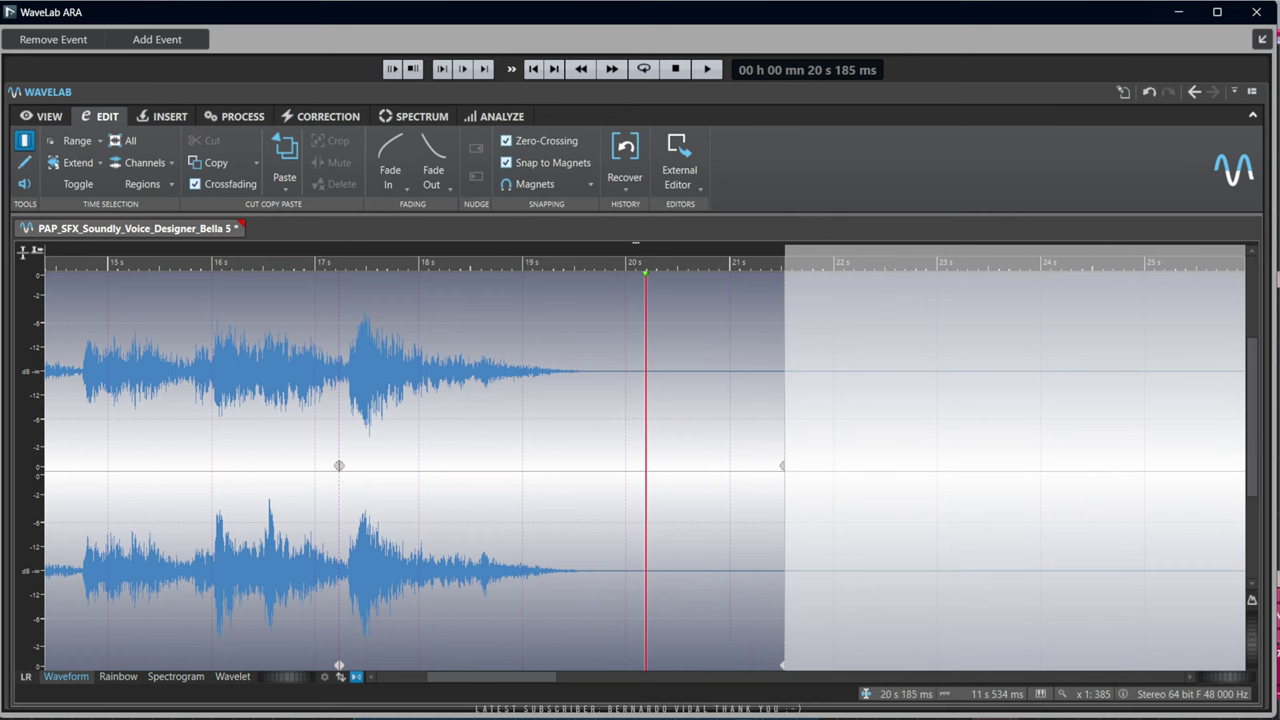
pyautogui.click(1257, 12)
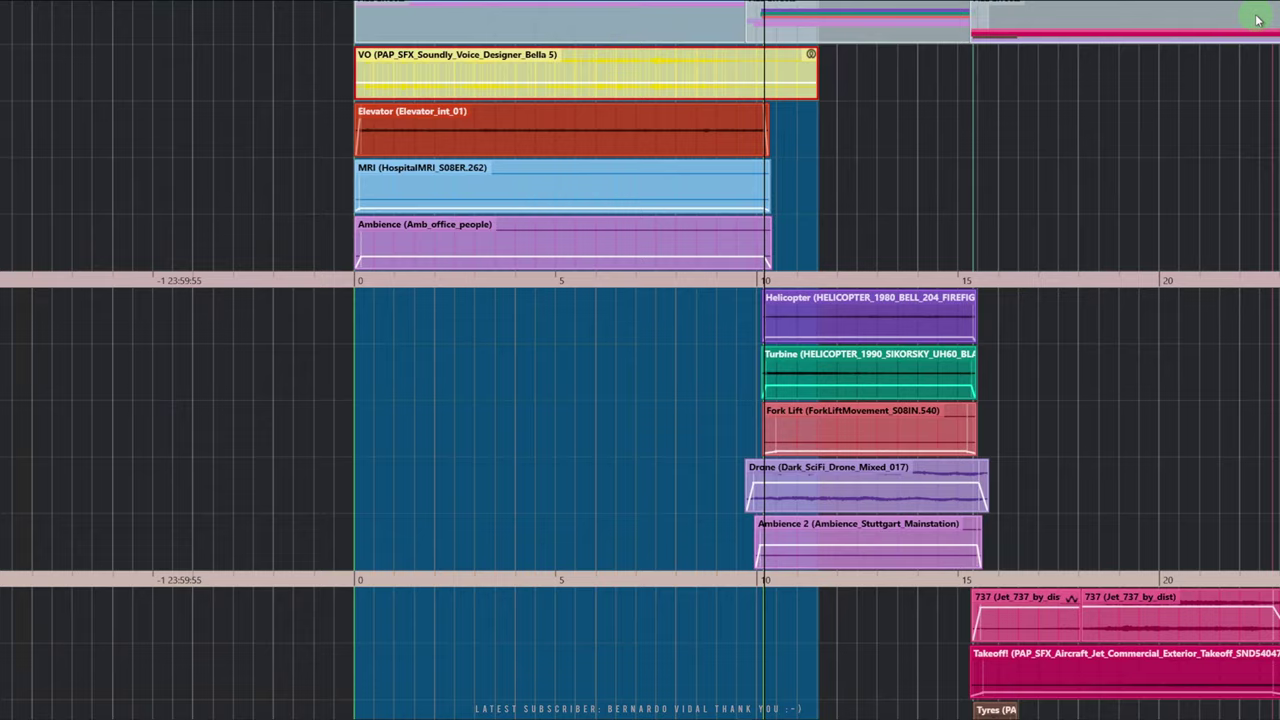
# Make the WaveLab ARA extension permanent on the VO event in the project timeline
pyautogui.press('KP_Subtract')
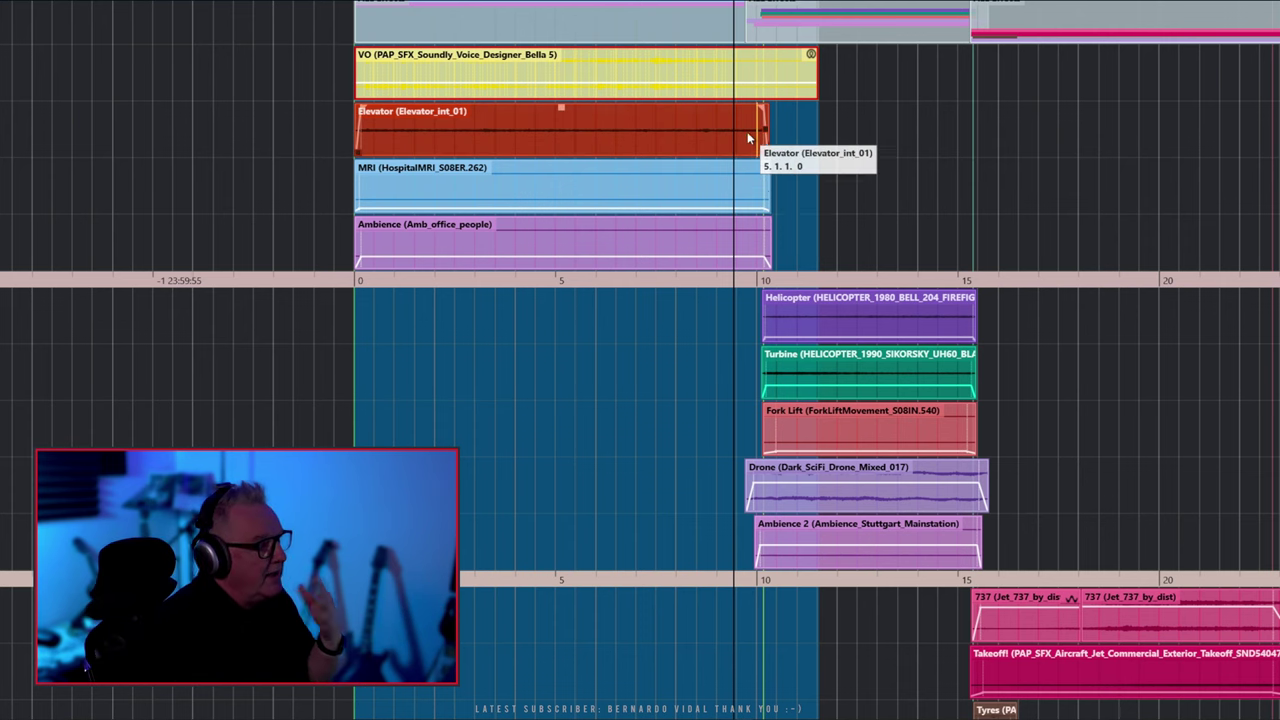
pyautogui.rightClick(737, 73)
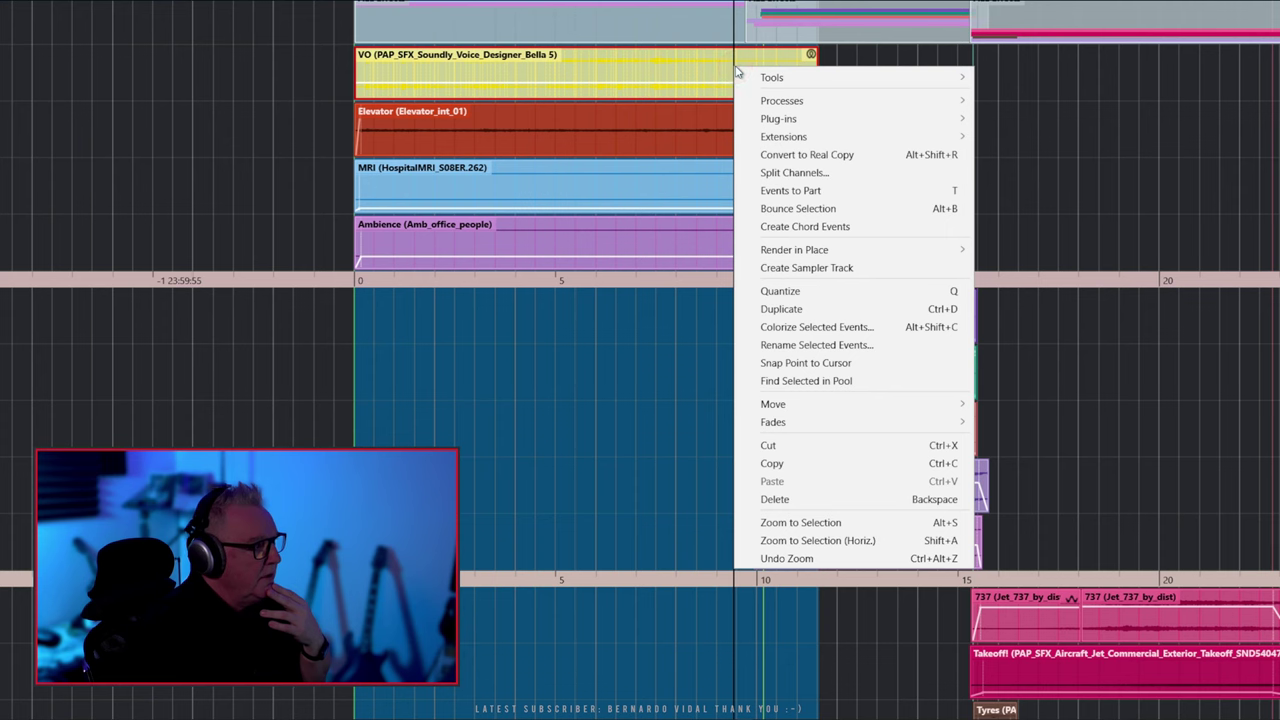
pyautogui.moveTo(800, 141)
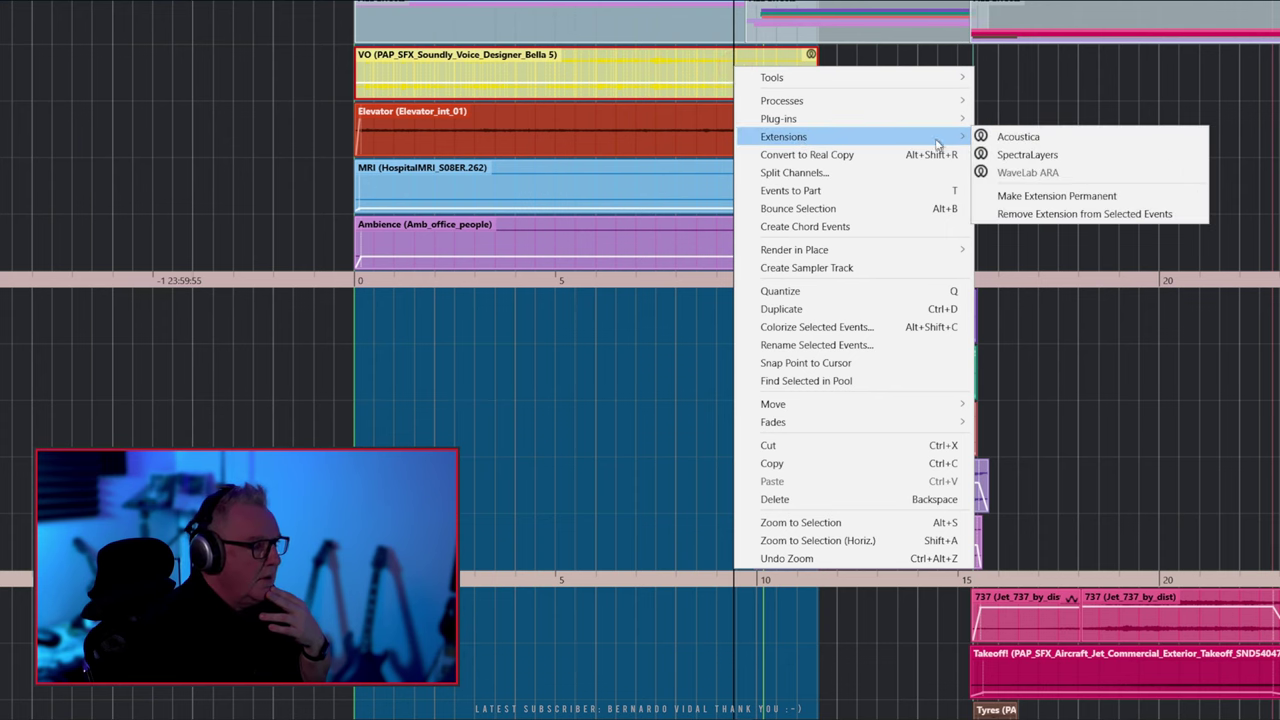
pyautogui.click(1045, 198)
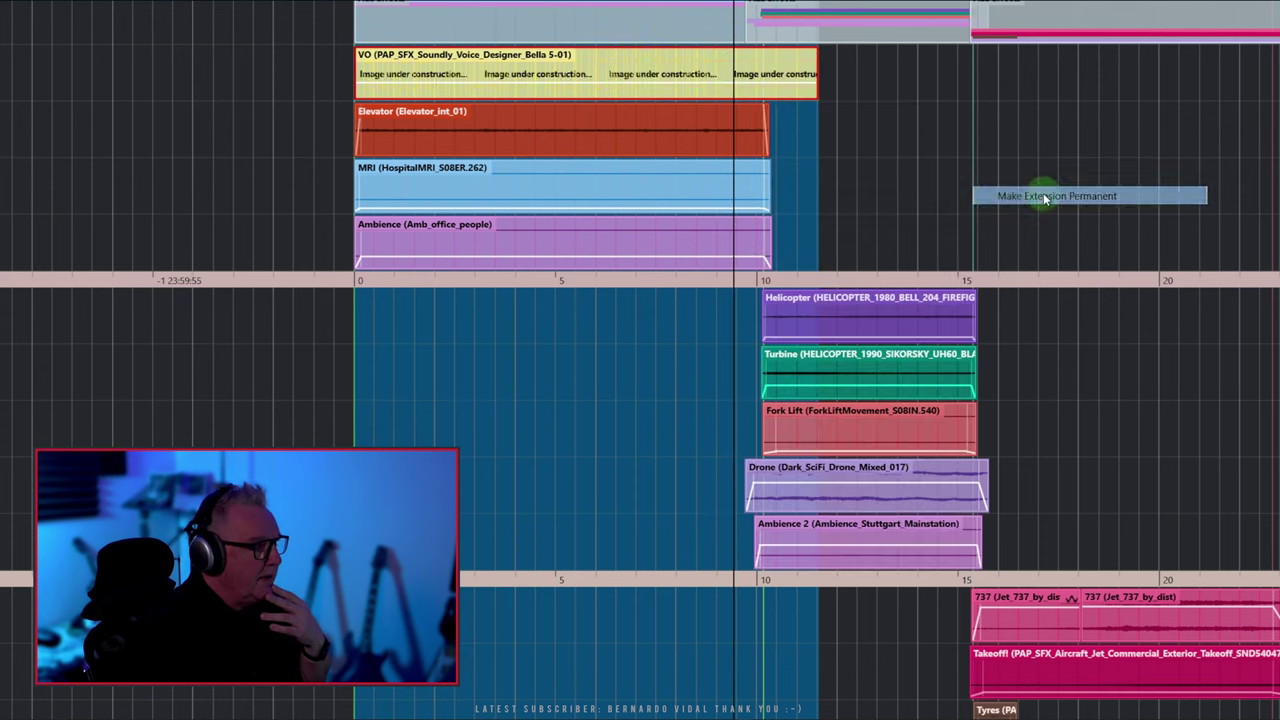
# Open the VO event in the Sample Editor to inspect its waveform, and return to the project
pyautogui.doubleClick(760, 86)
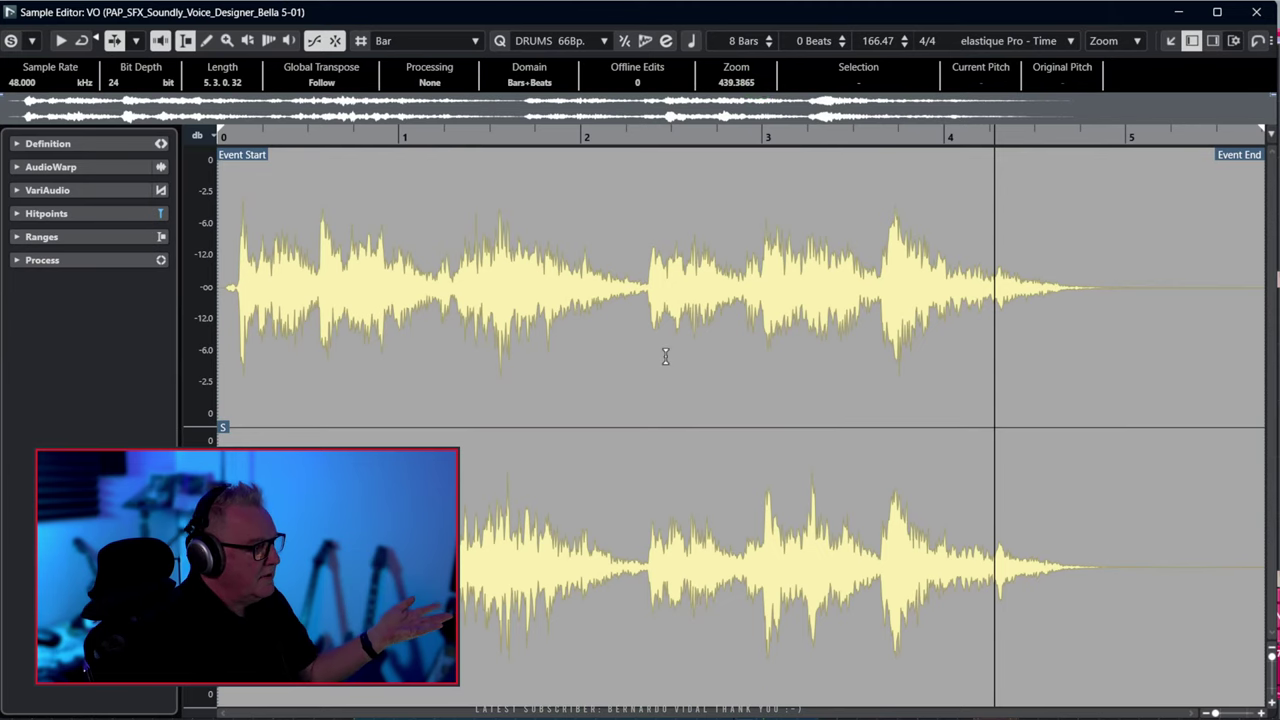
pyautogui.click(1256, 12)
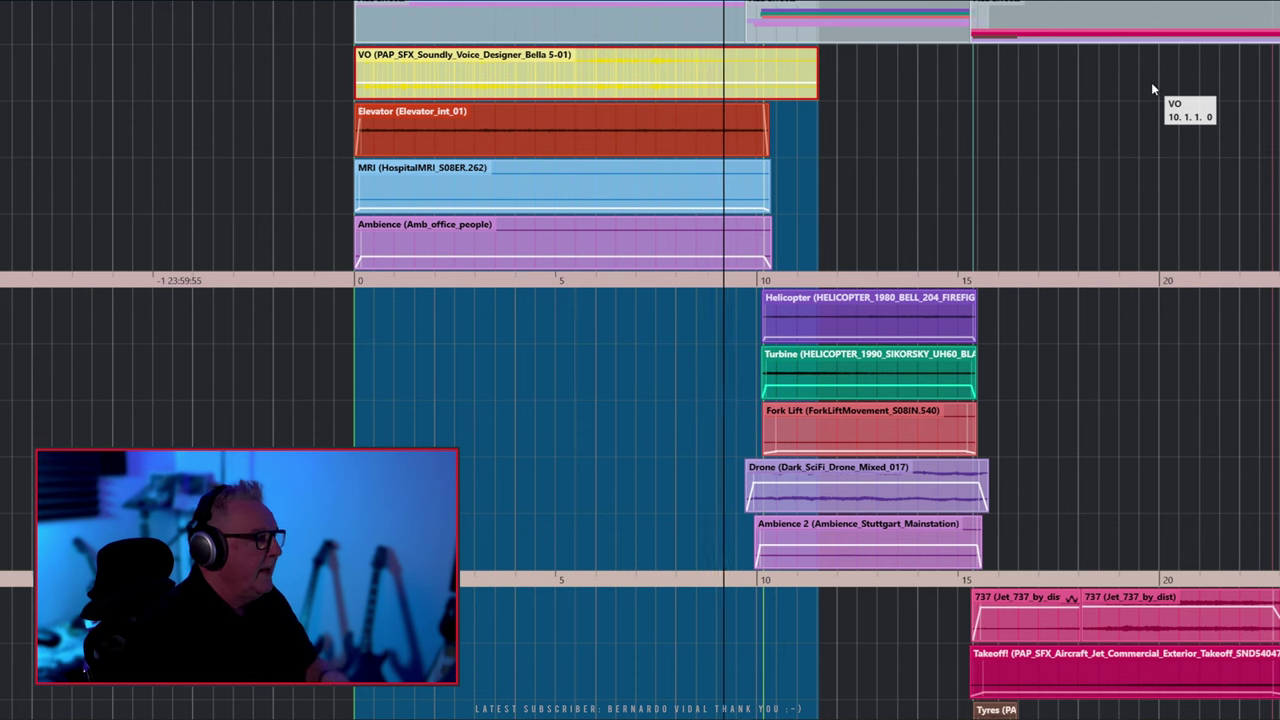
pyautogui.press('KP_Subtract')
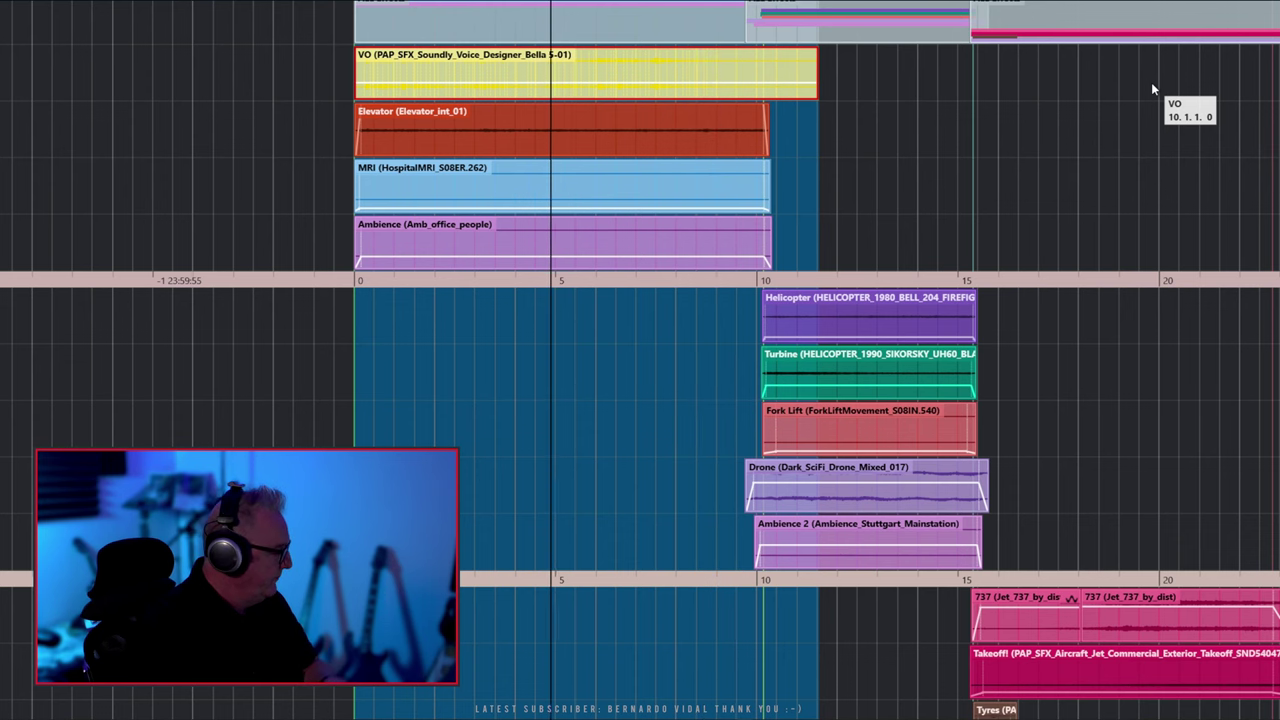